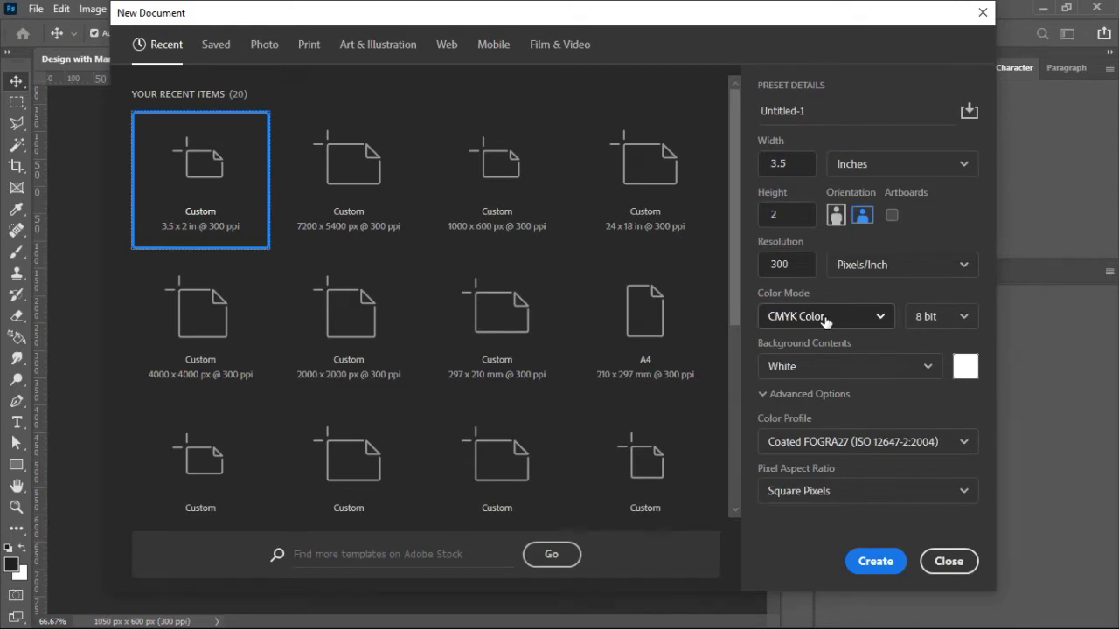
Step: Create a white 3.5 × 2 in, 300 ppi CMYK document, close the other design and move the Layers panel aside
click(879, 566)
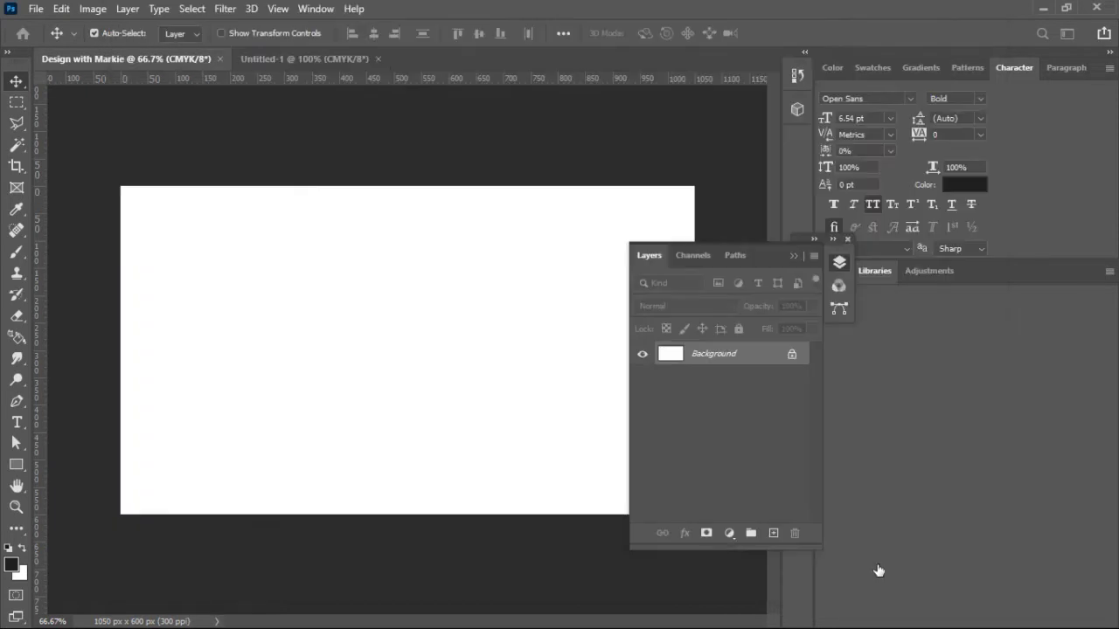
click(218, 58)
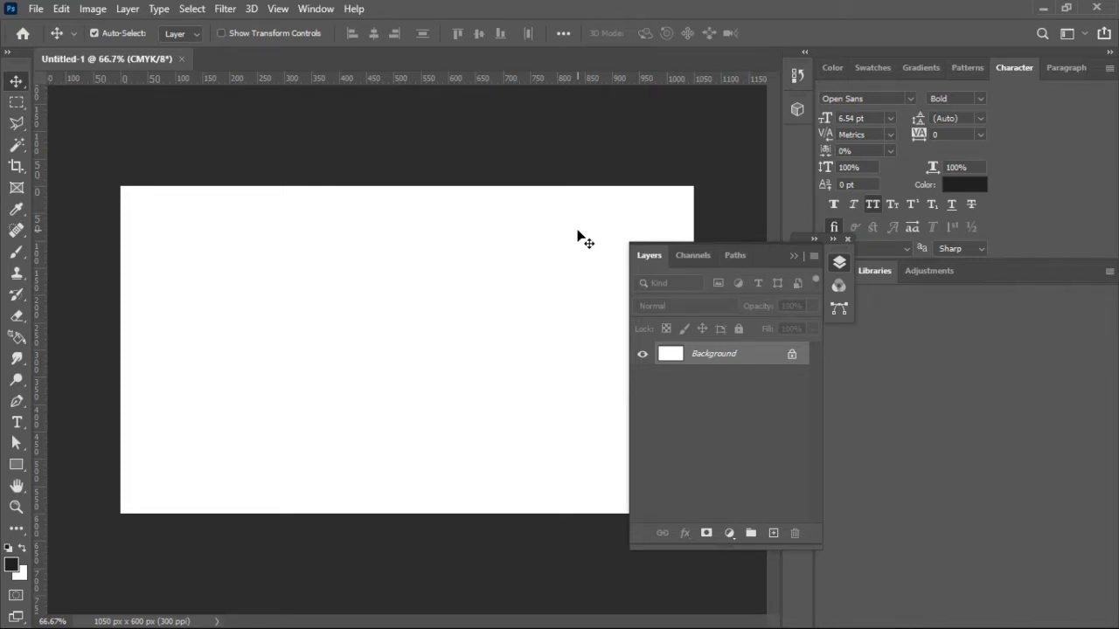
drag(768, 255, 845, 315)
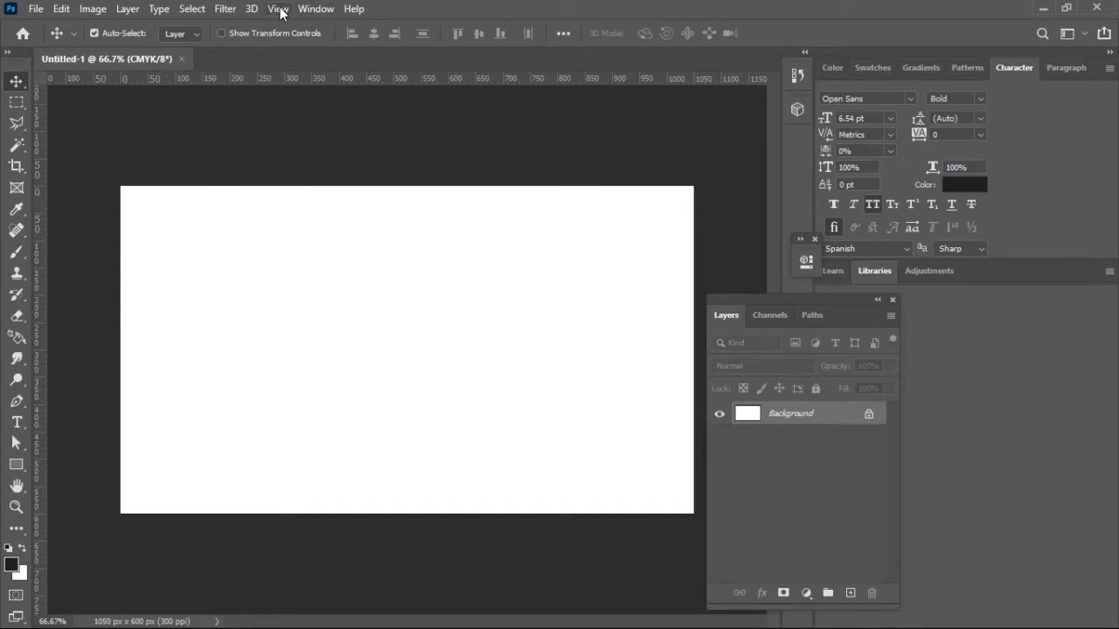
Step: Open New Guide Layout from the View menu, move it off the canvas, and set Preset to Custom
click(280, 11)
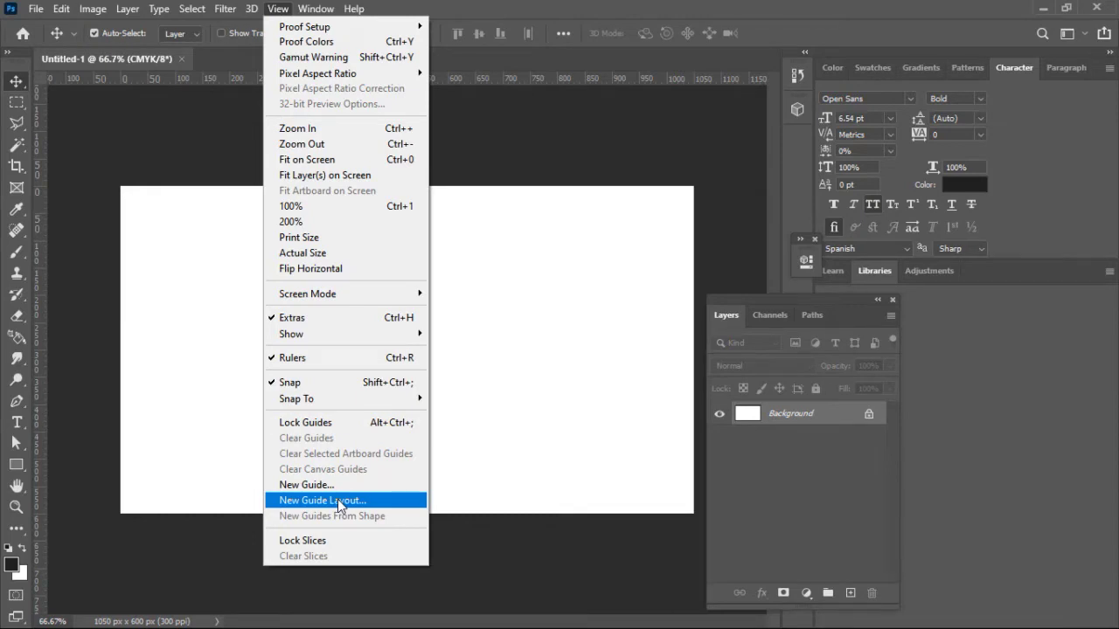
click(339, 503)
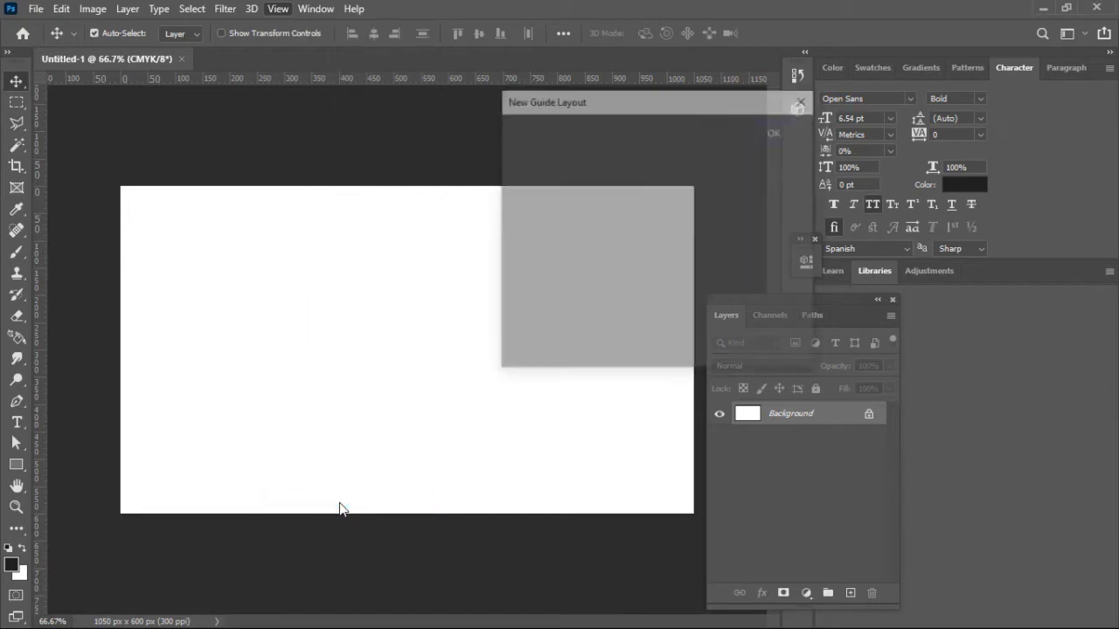
drag(680, 105, 880, 111)
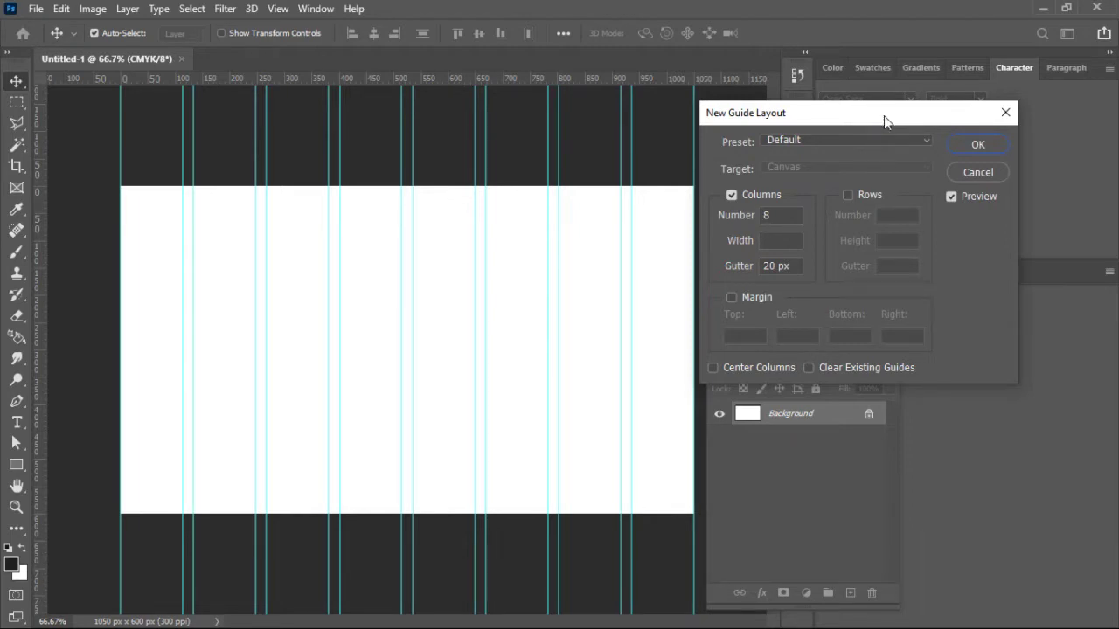
click(914, 139)
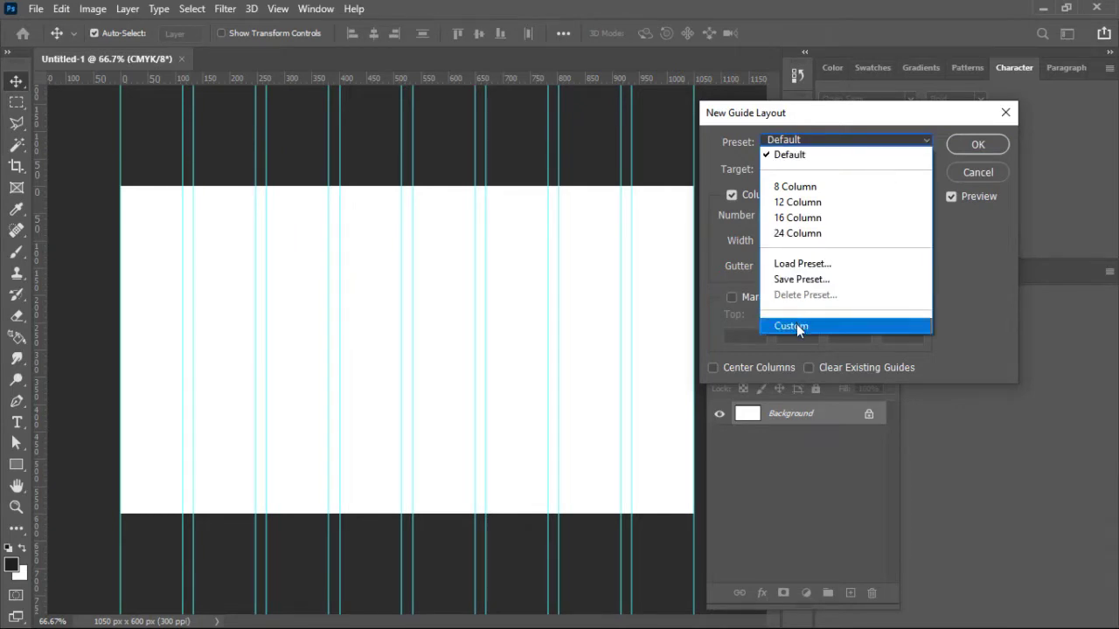
click(860, 140)
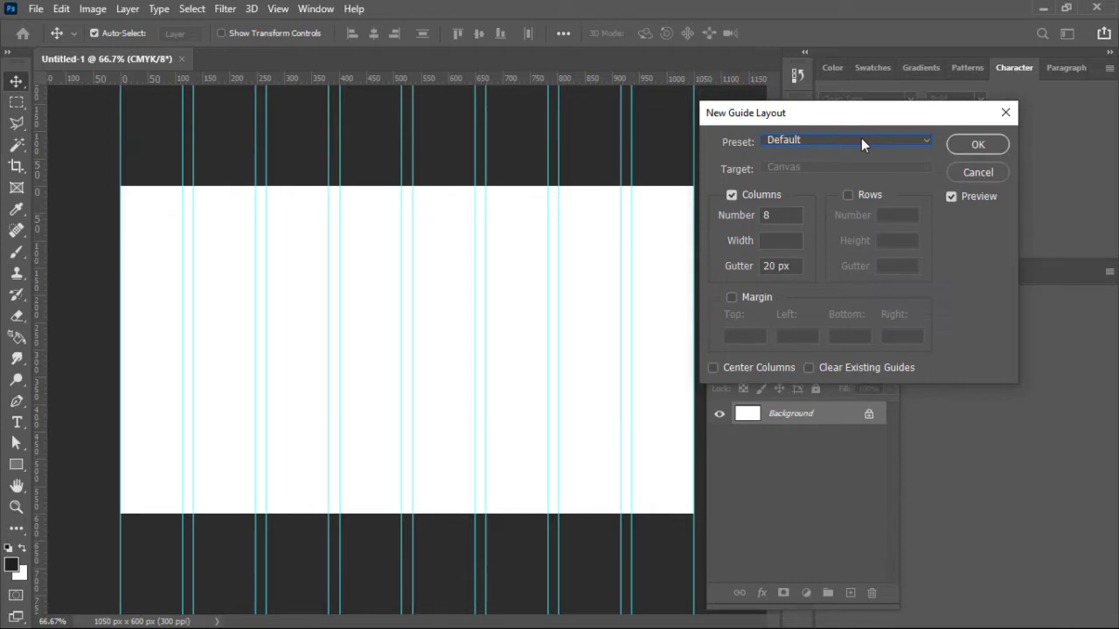
click(920, 140)
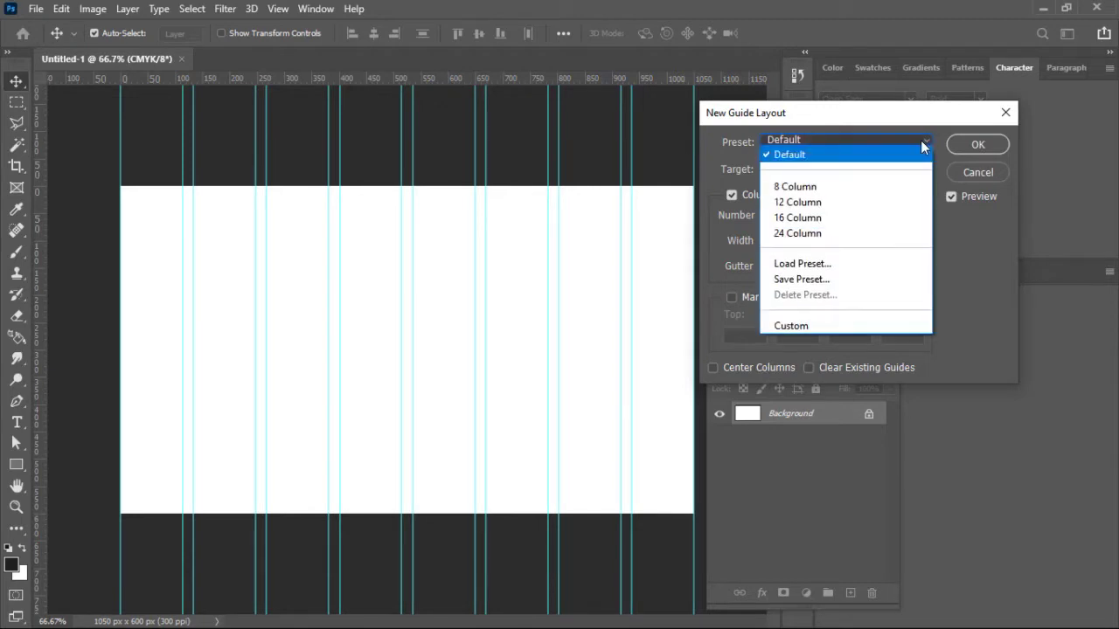
click(788, 327)
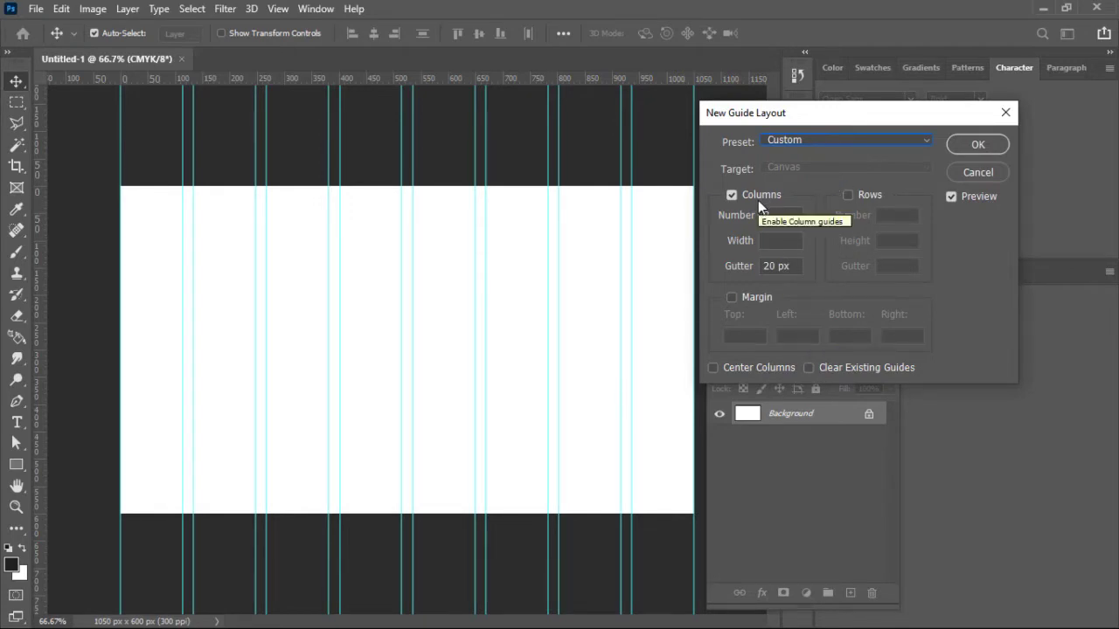
Step: Apply a 1-column guide layout with 50 px top, left, bottom and right margins
drag(750, 218, 744, 221)
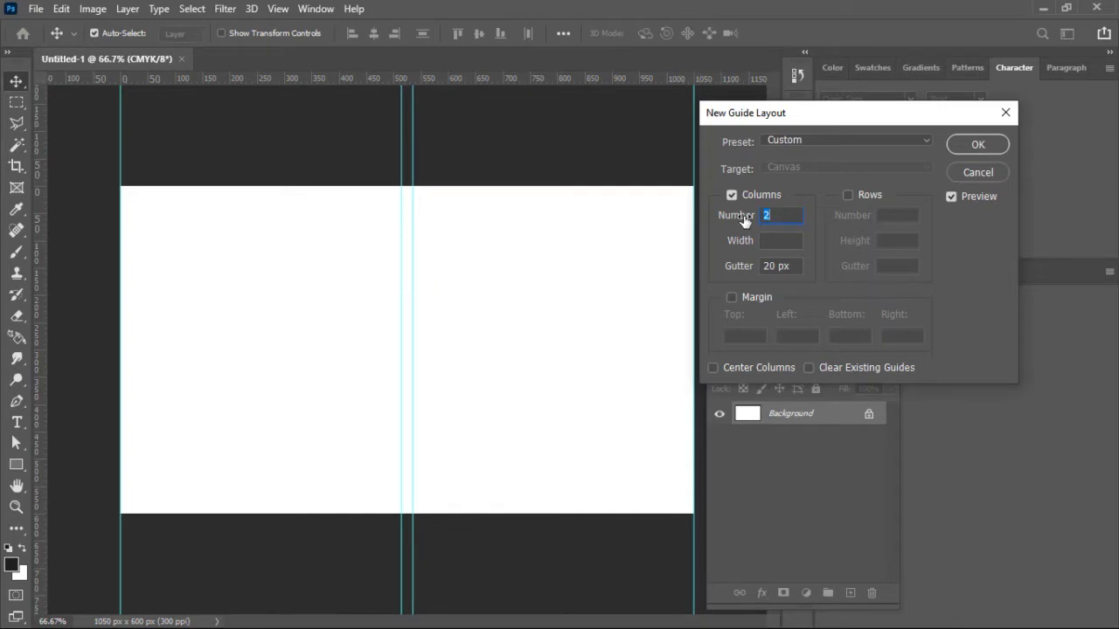
drag(744, 220, 743, 221)
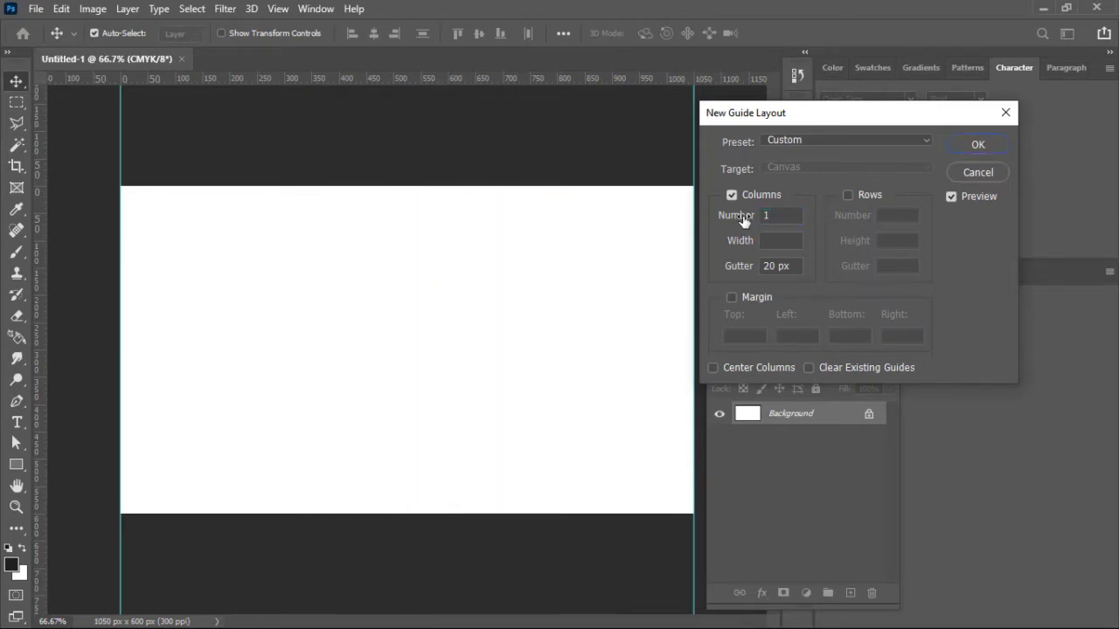
click(731, 298)
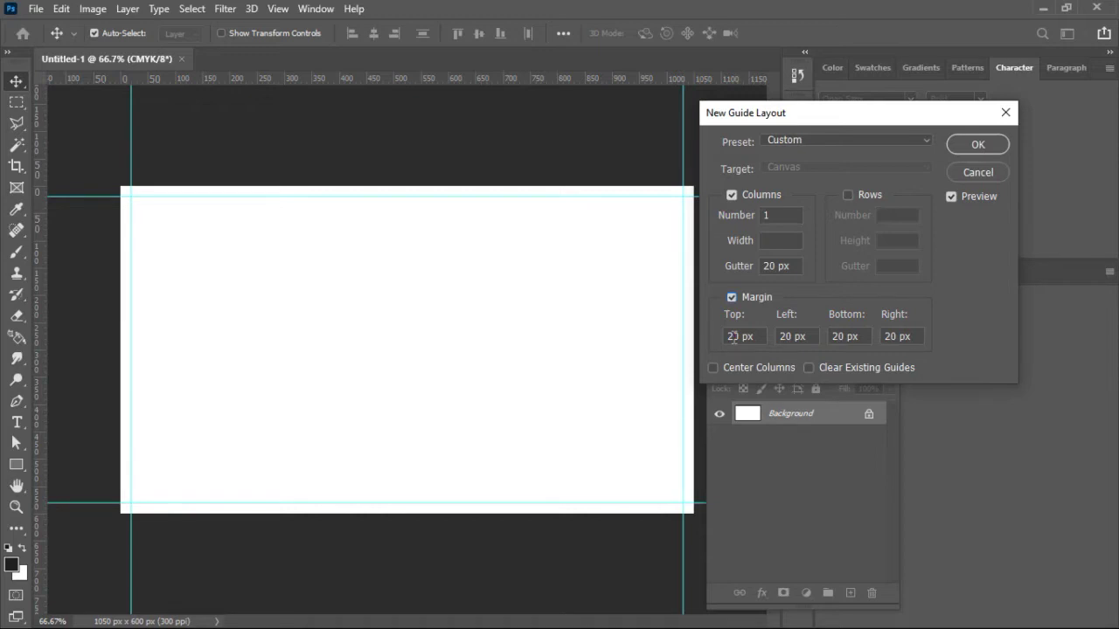
double_click(733, 336)
text(50)
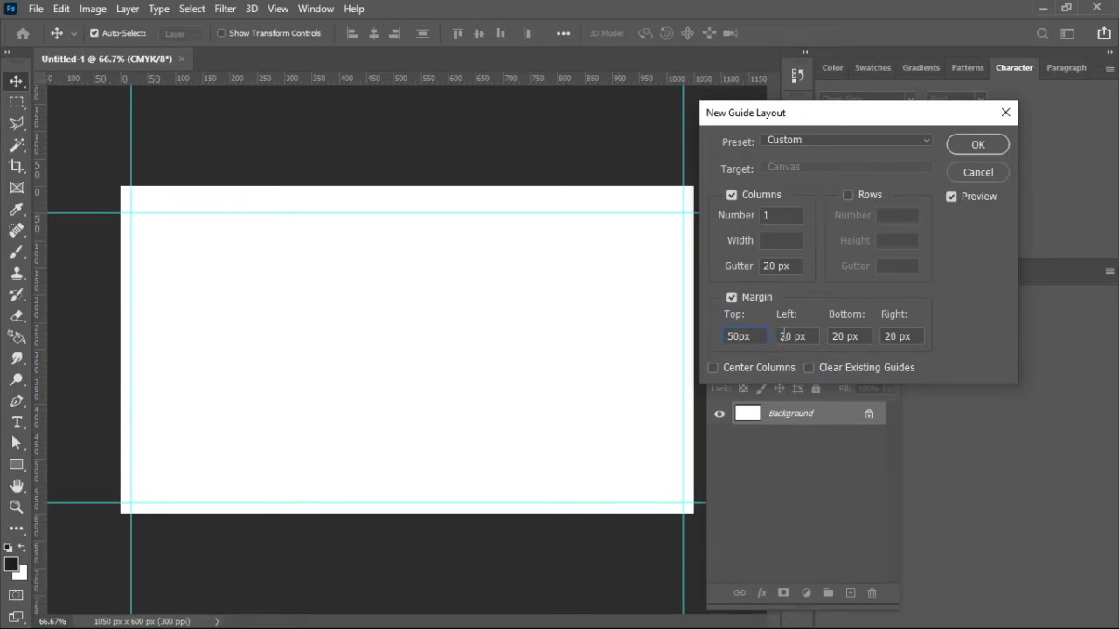
double_click(783, 335)
text(50)
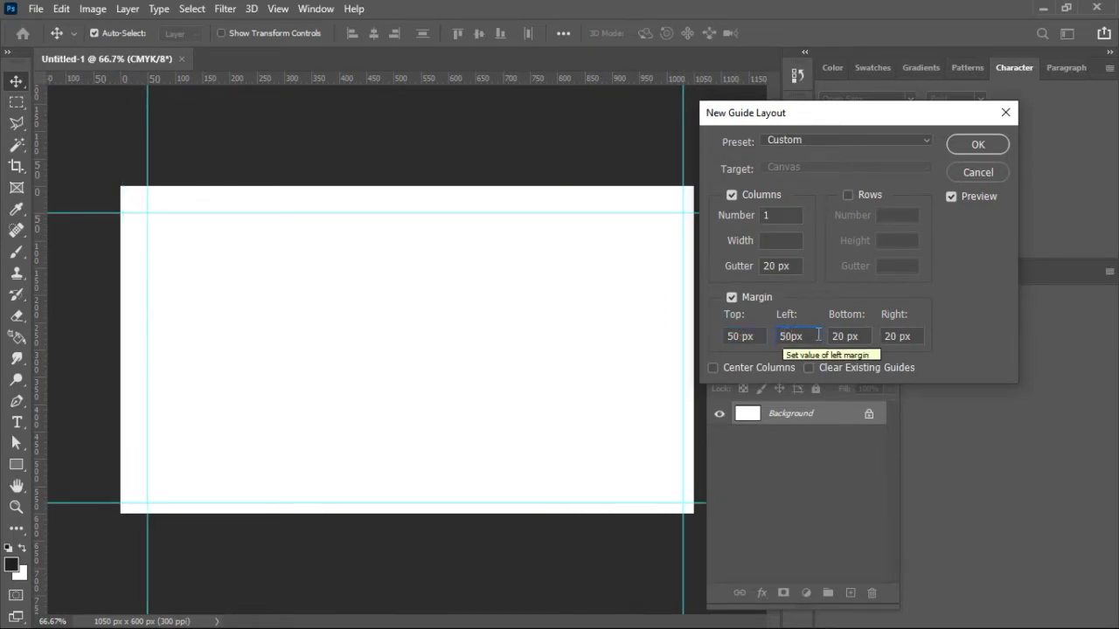
double_click(837, 336)
text(50)
double_click(889, 337)
text(50)
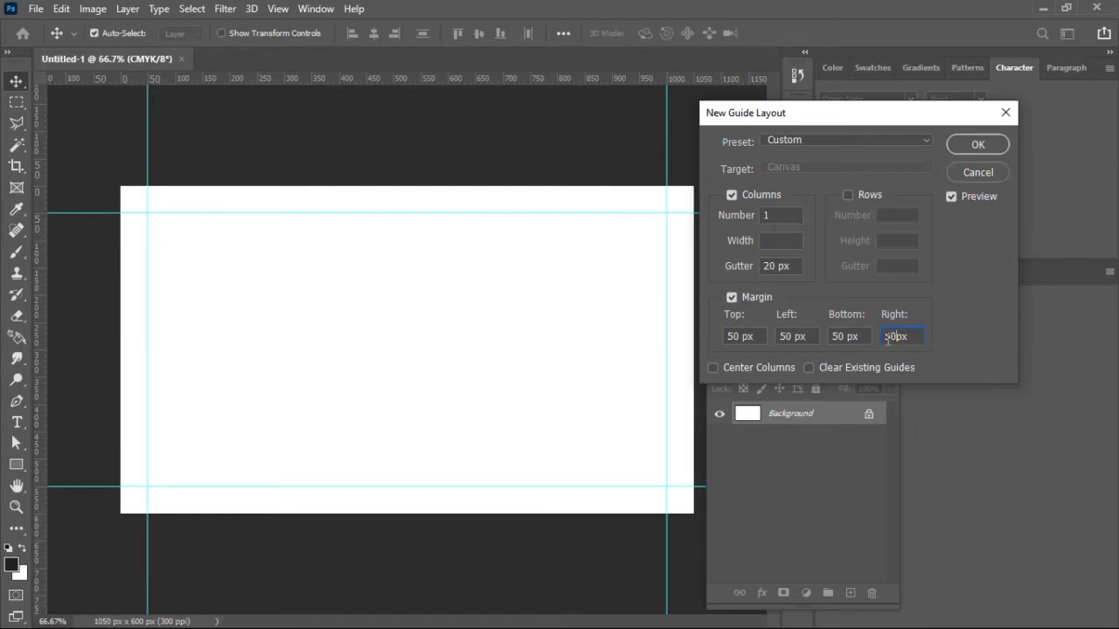
click(988, 147)
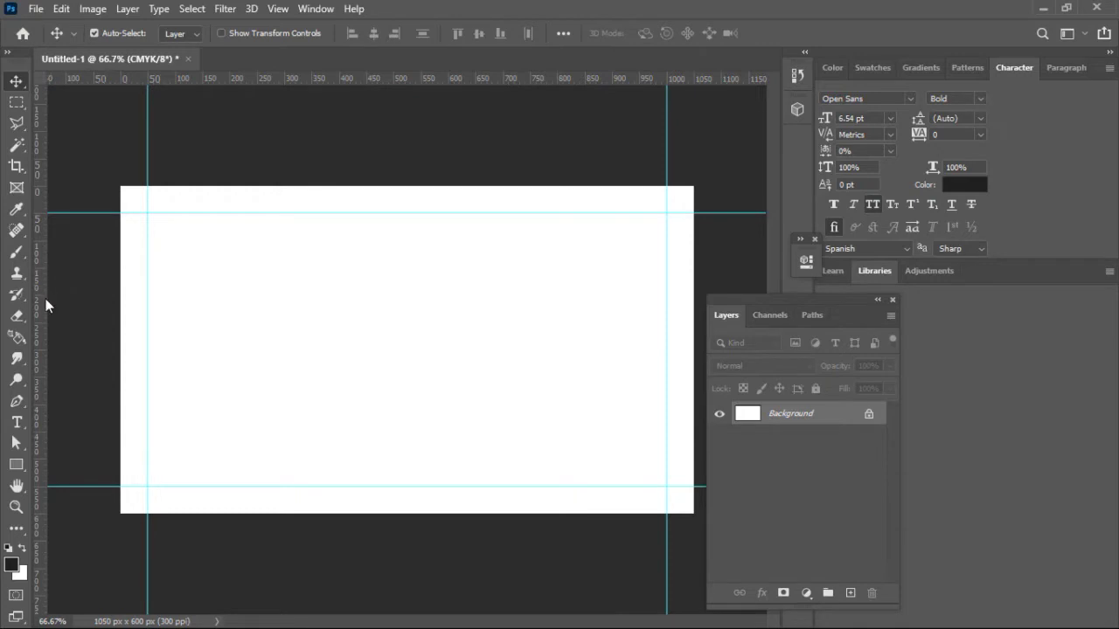
Step: Add a dark grey #1b1b1b solid colour fill layer after undoing a stray guide
drag(41, 308, 175, 303)
key(ctrl+z)
click(806, 593)
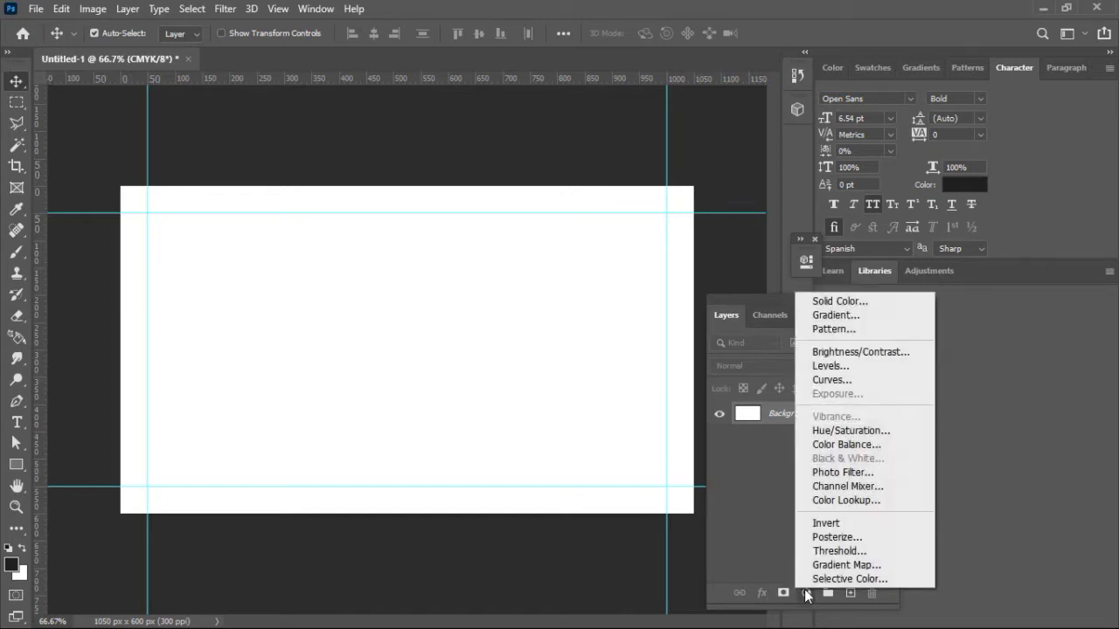
click(880, 302)
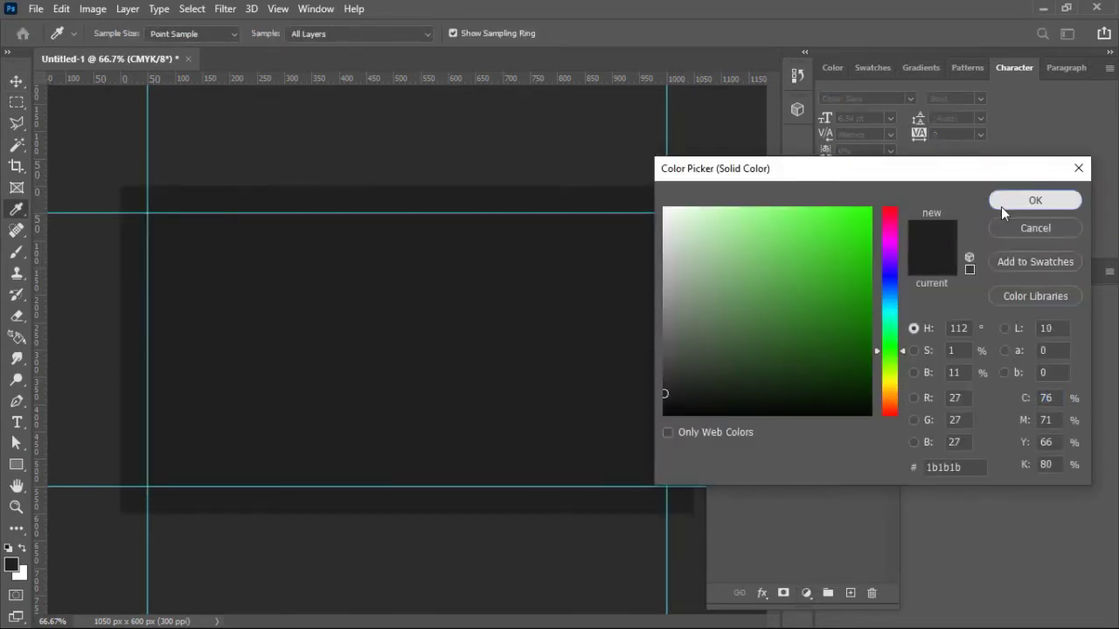
click(1001, 206)
Step: Unlock and delete the white Background layer, leaving Color Fill 1 selected
click(824, 446)
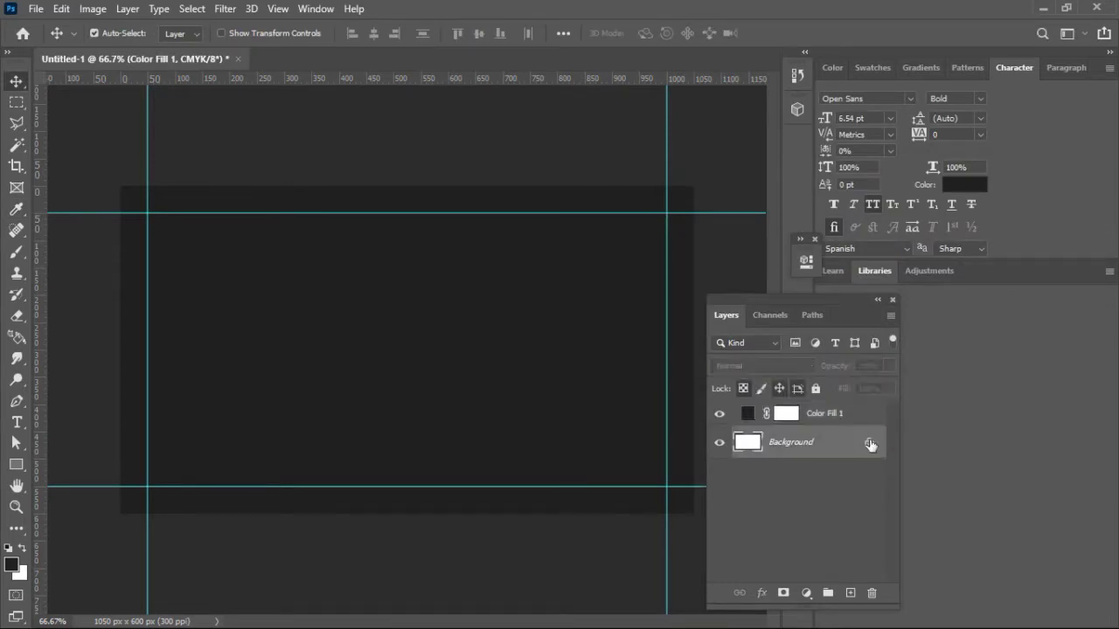
click(869, 443)
drag(869, 446, 872, 592)
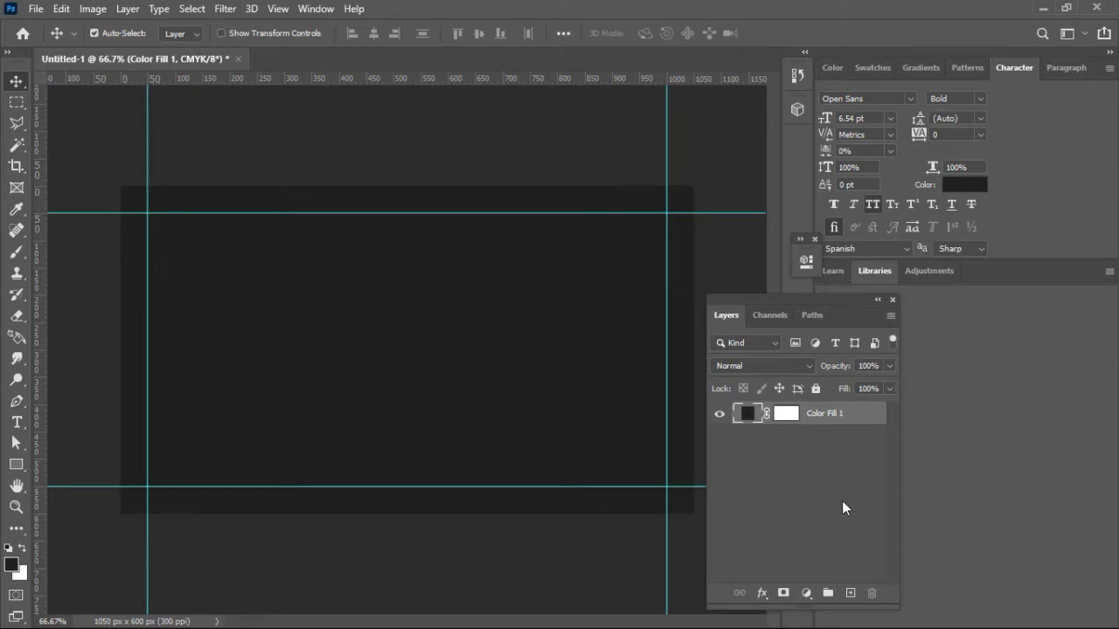
click(785, 450)
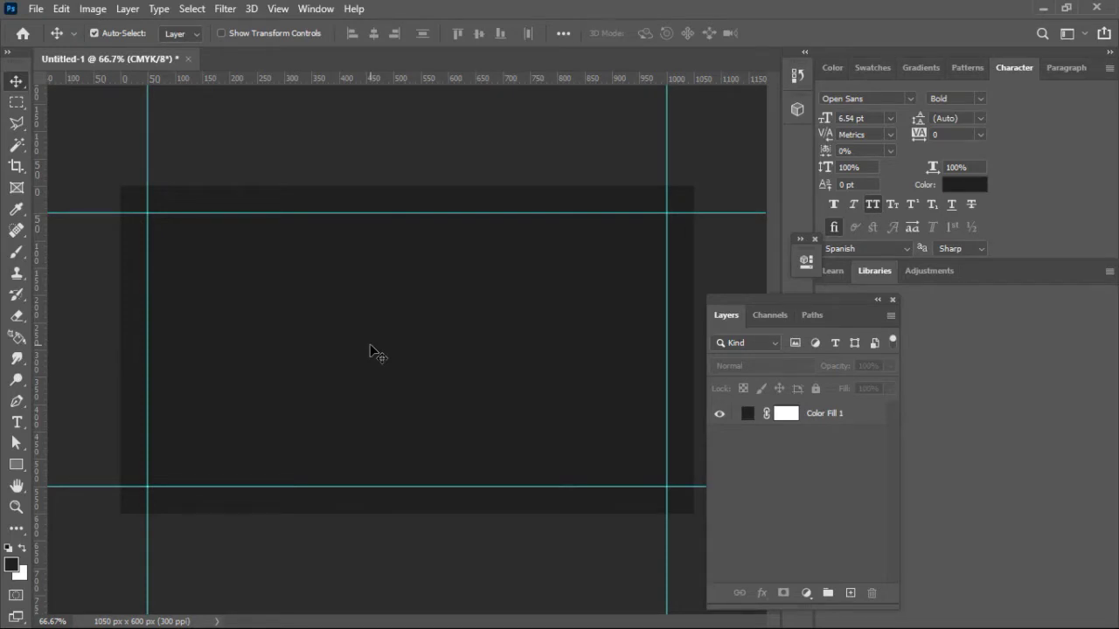
click(368, 350)
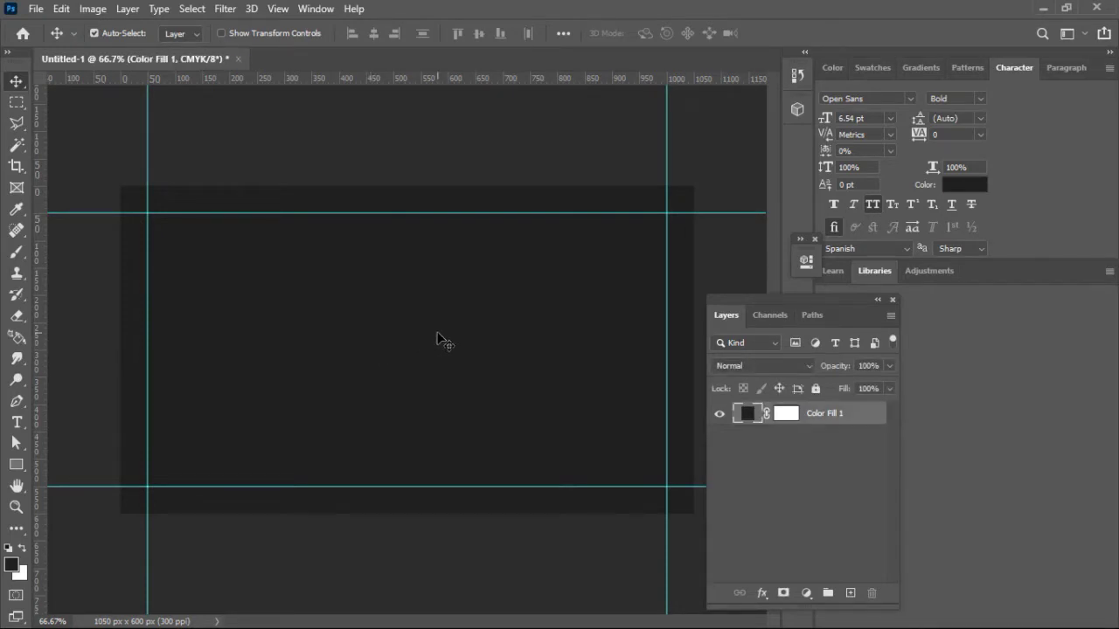
Step: Draw a closed triangular Pen path with a curved left edge as the gradient Shape 1 half-heart
click(17, 403)
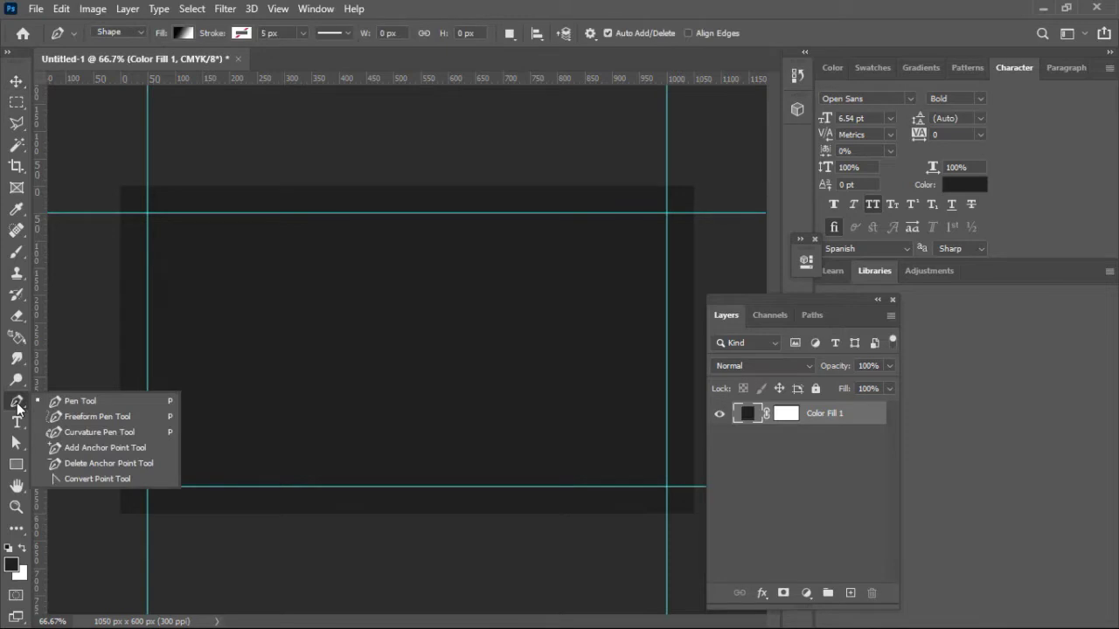
click(17, 404)
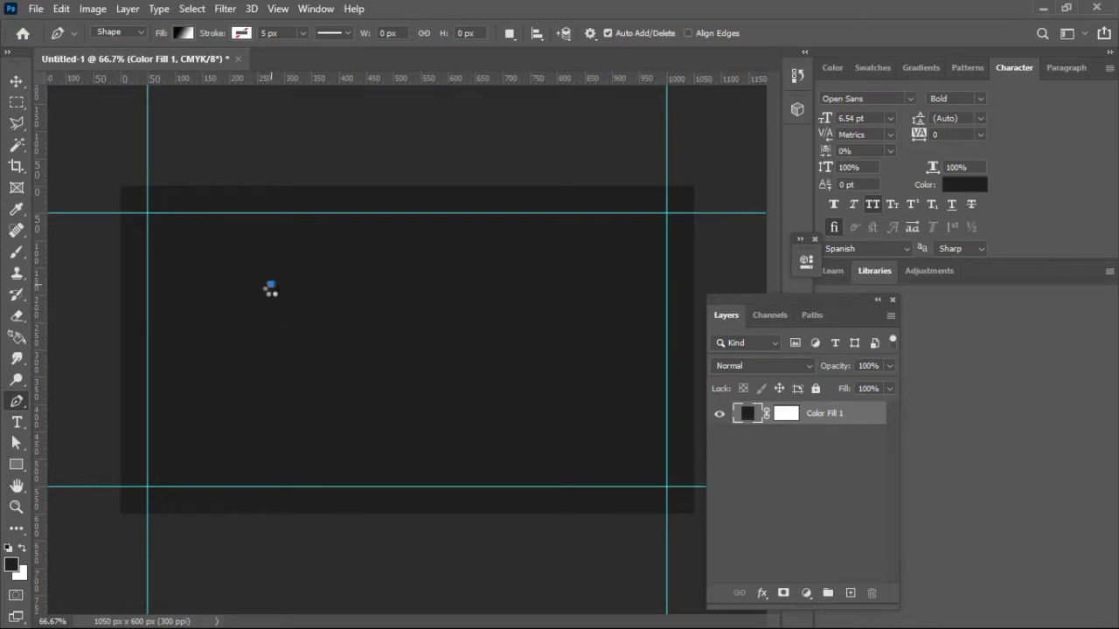
click(270, 284)
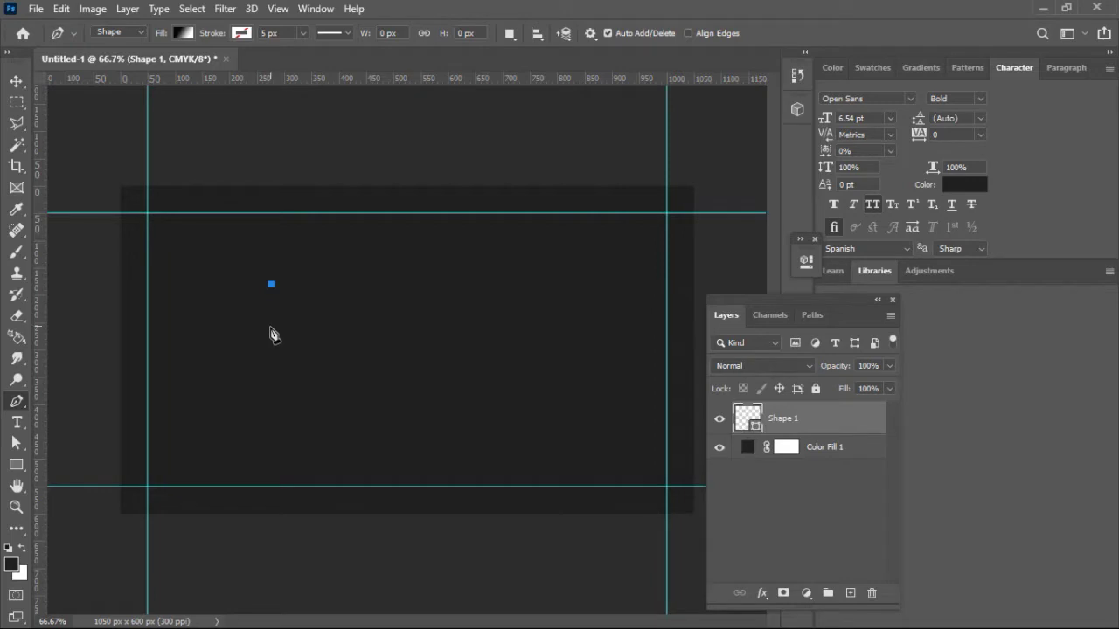
click(271, 339)
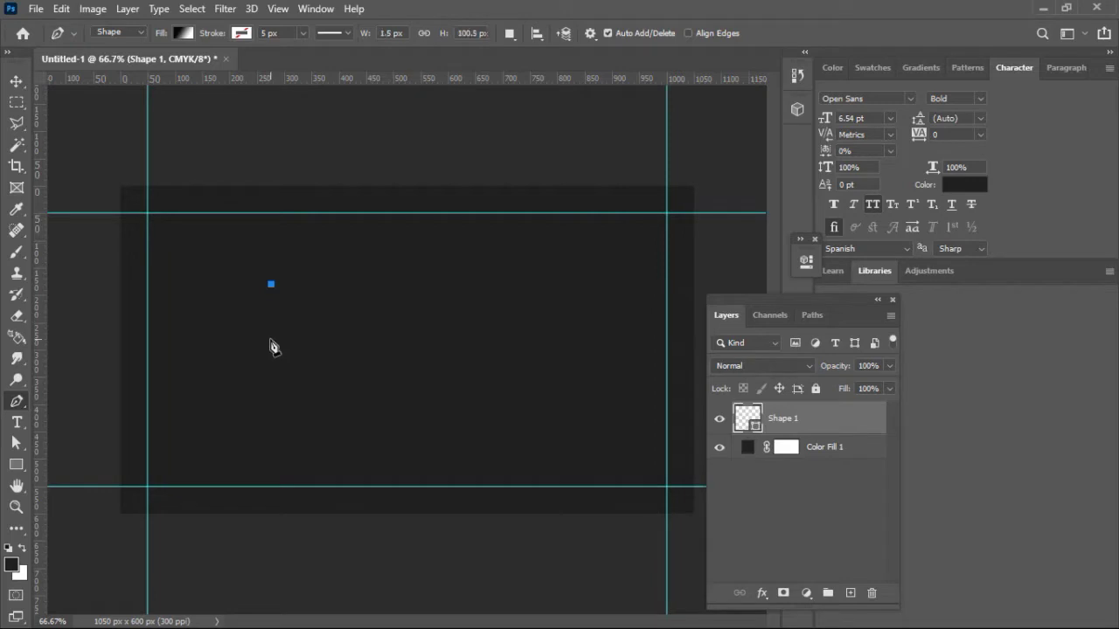
click(330, 301)
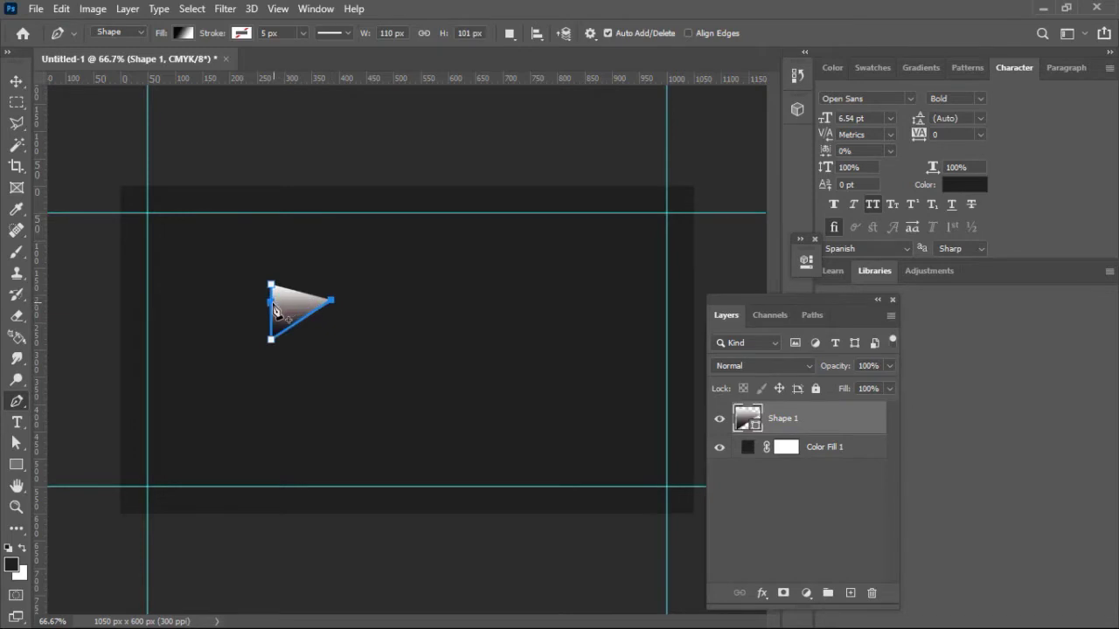
drag(272, 304, 341, 351)
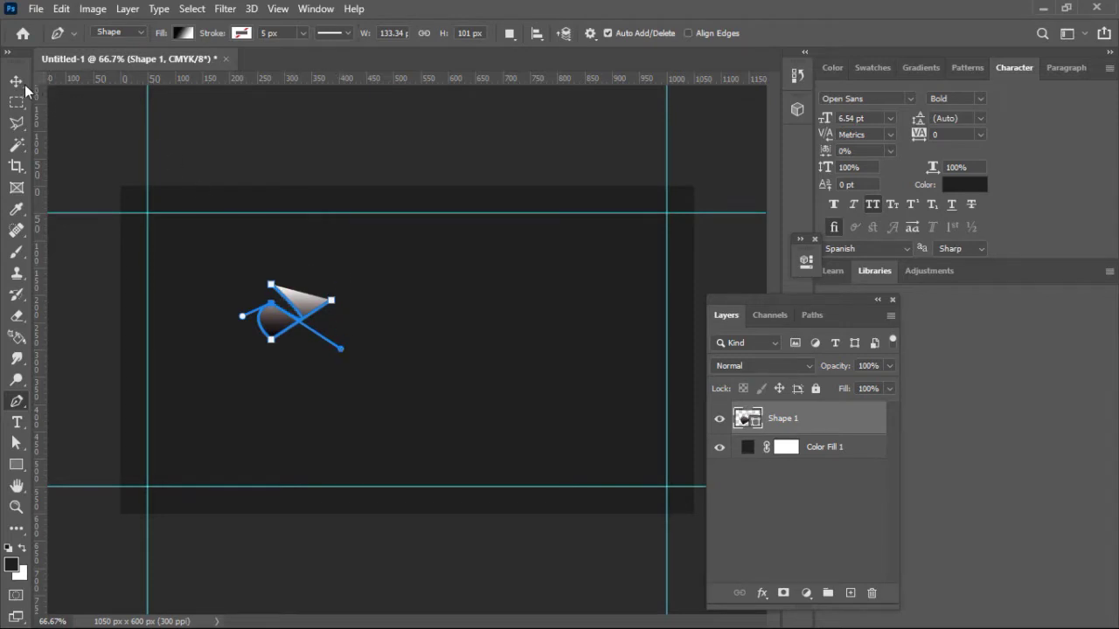
click(271, 286)
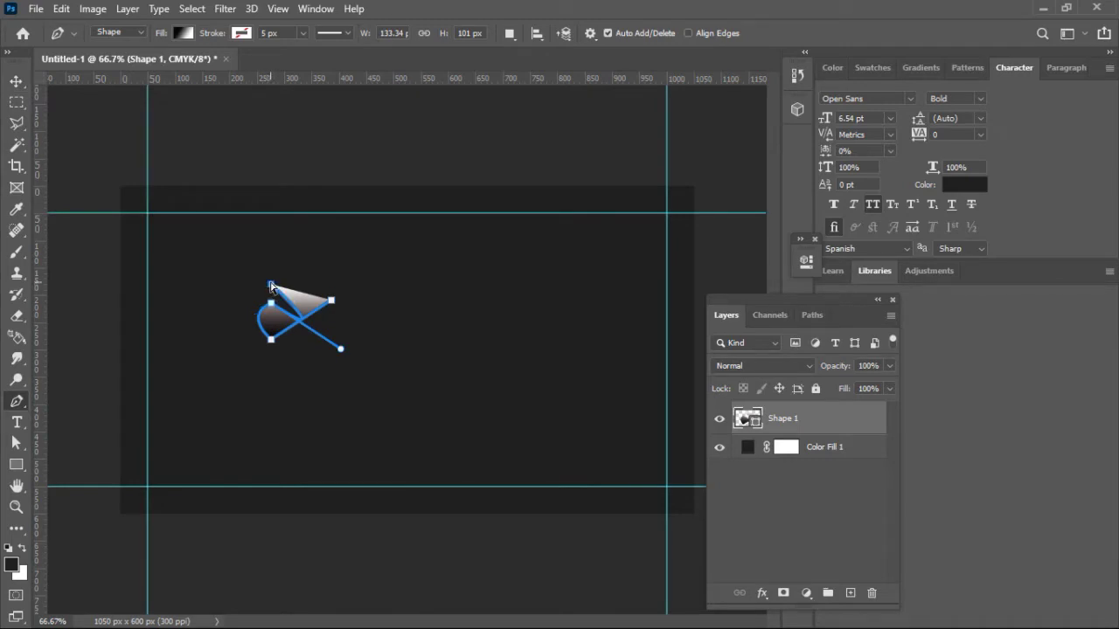
alt+click(332, 302)
click(271, 286)
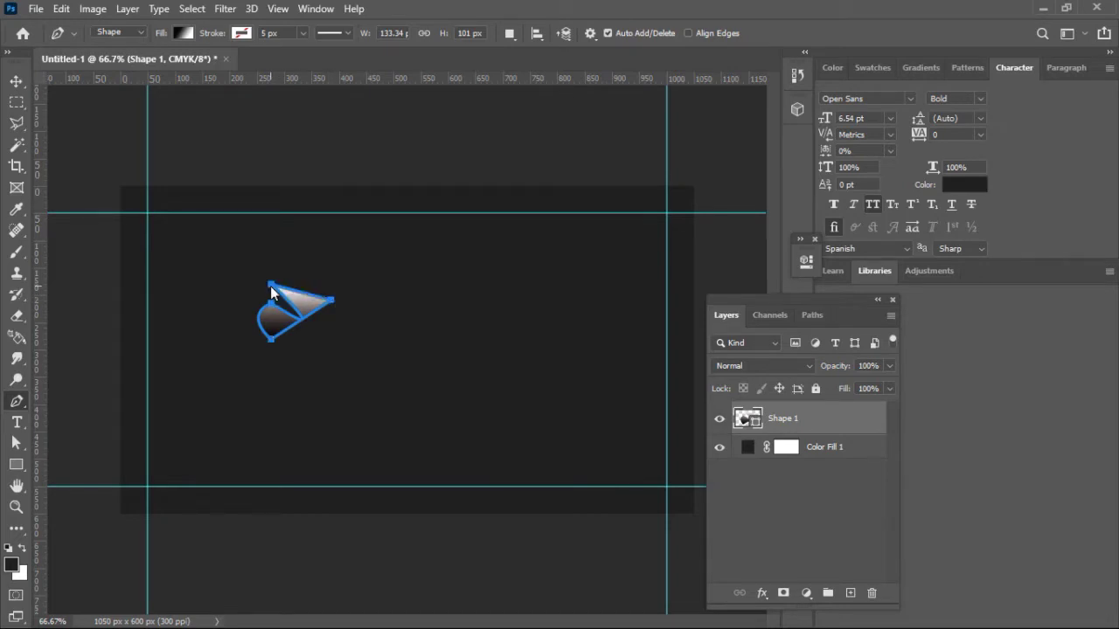
click(18, 82)
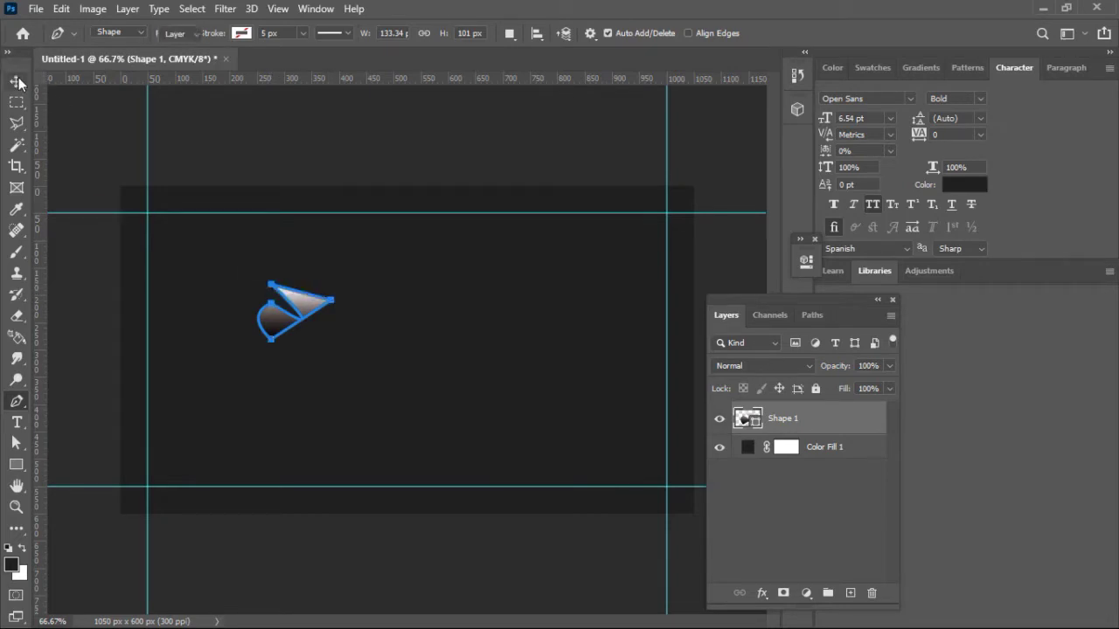
Step: Rotate the half-heart about 128 degrees and move it toward the card centre
click(218, 292)
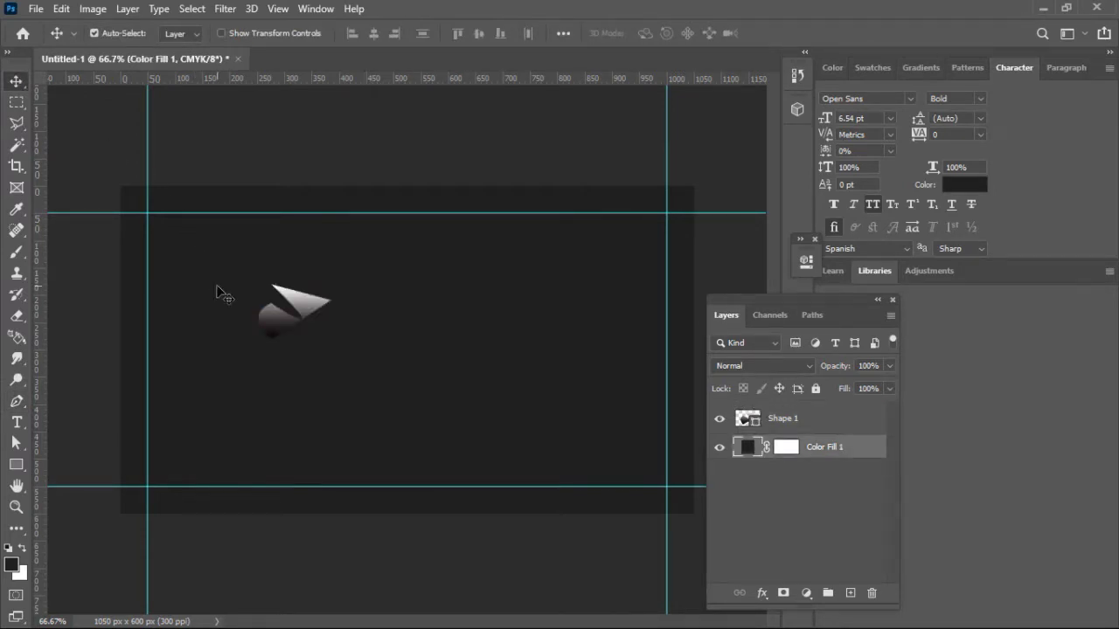
click(317, 307)
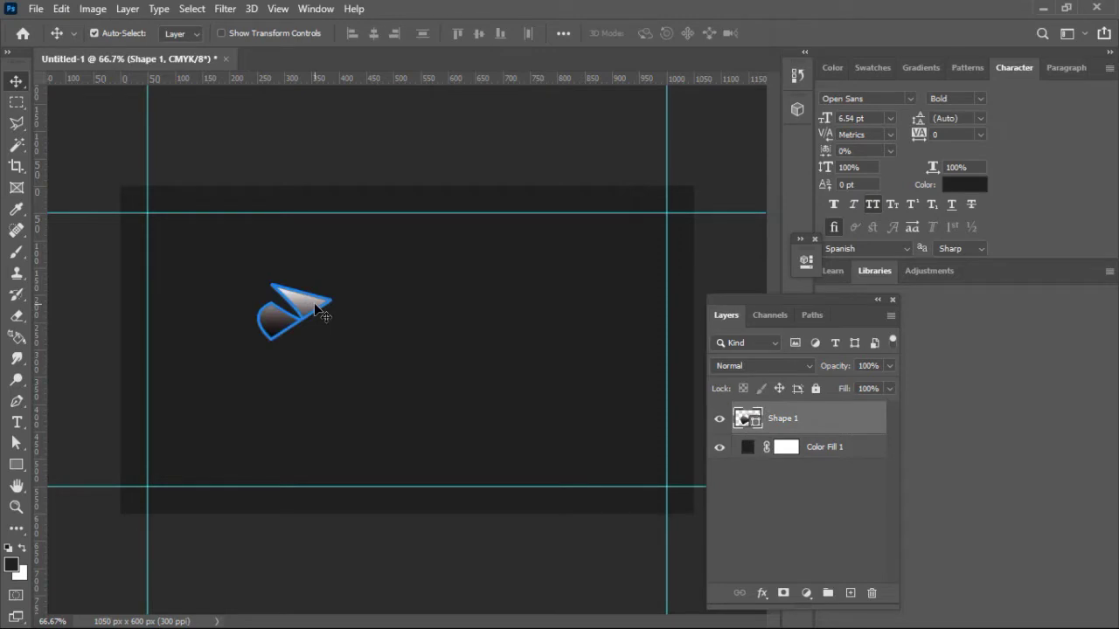
key(ctrl+t)
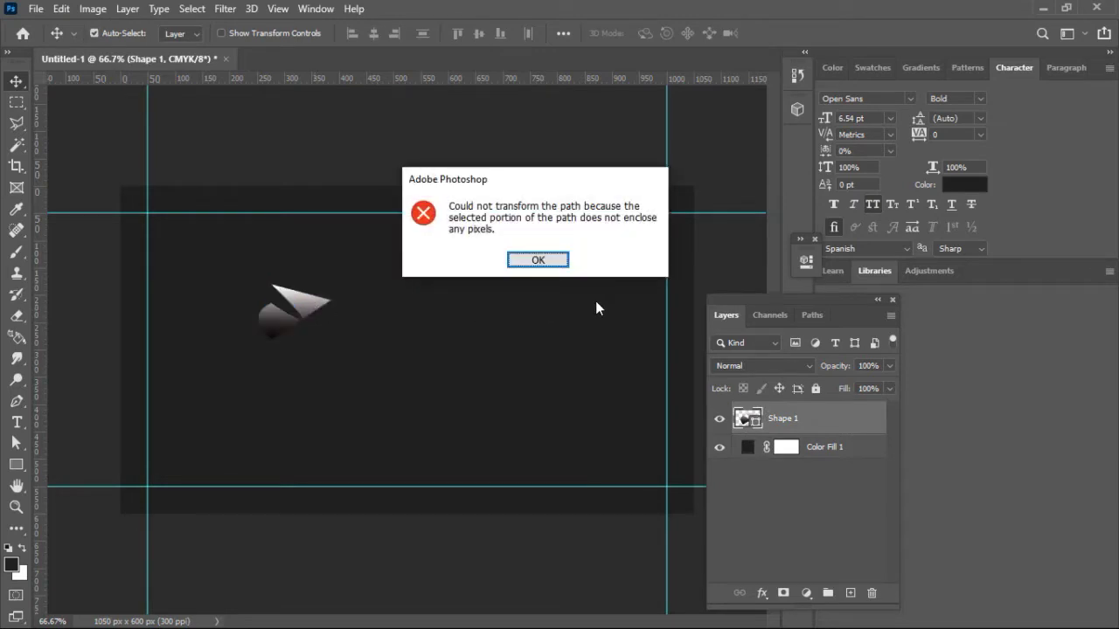
click(560, 261)
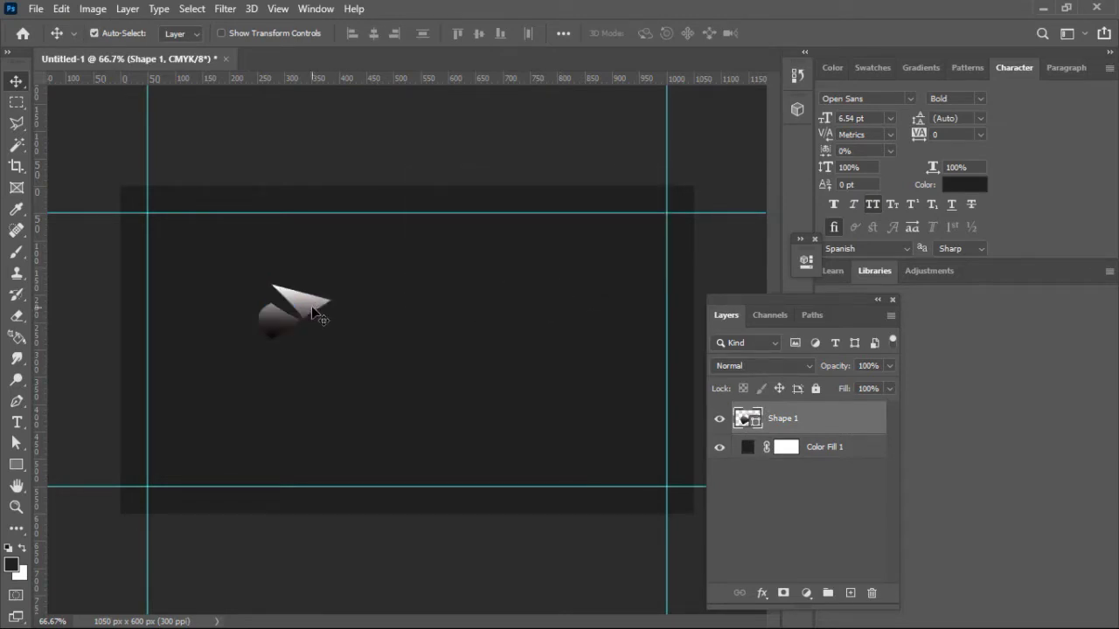
key(ctrl+t)
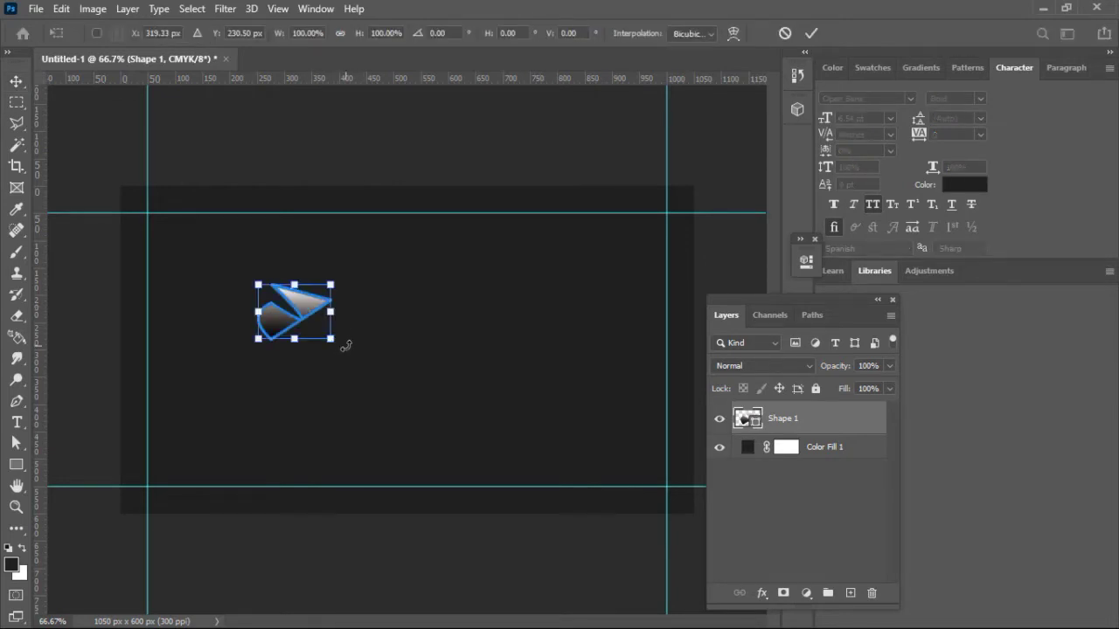
drag(332, 350, 235, 333)
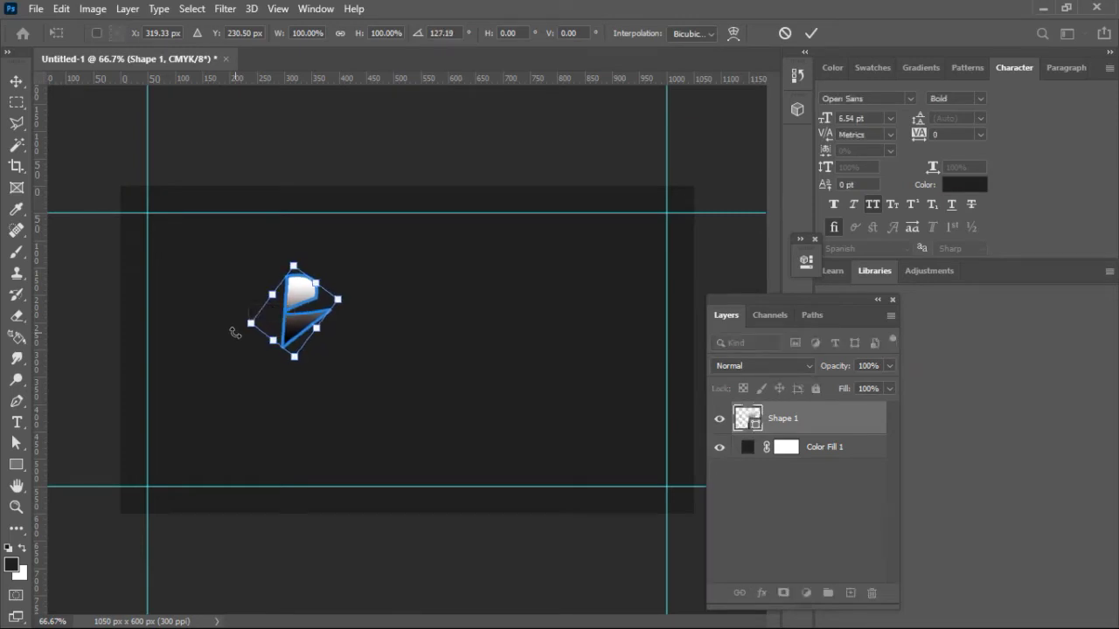
drag(300, 314, 422, 358)
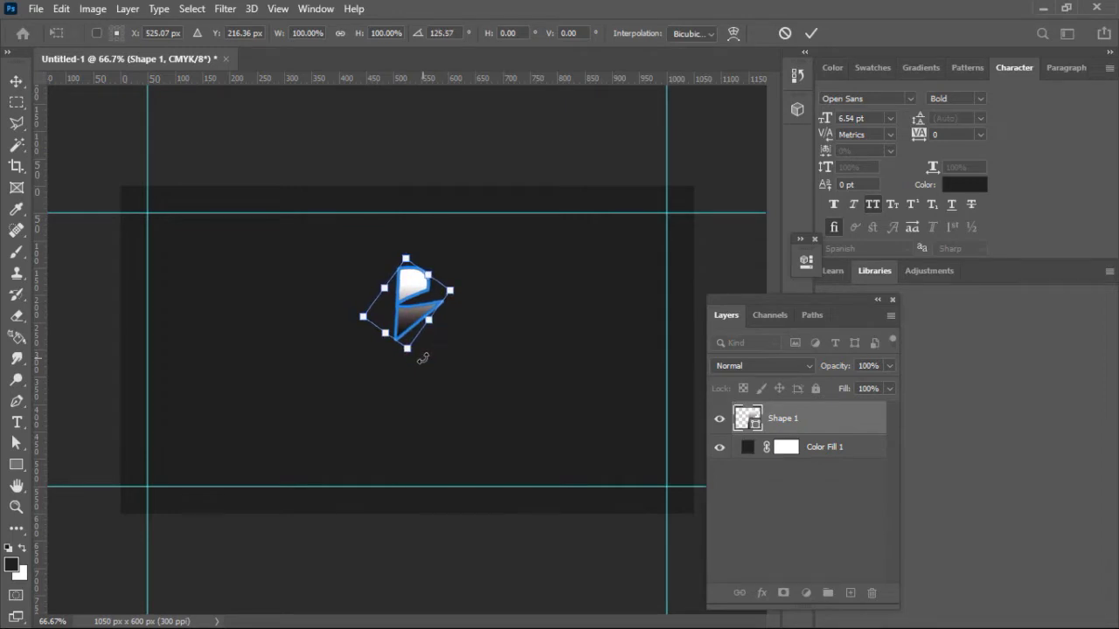
click(811, 34)
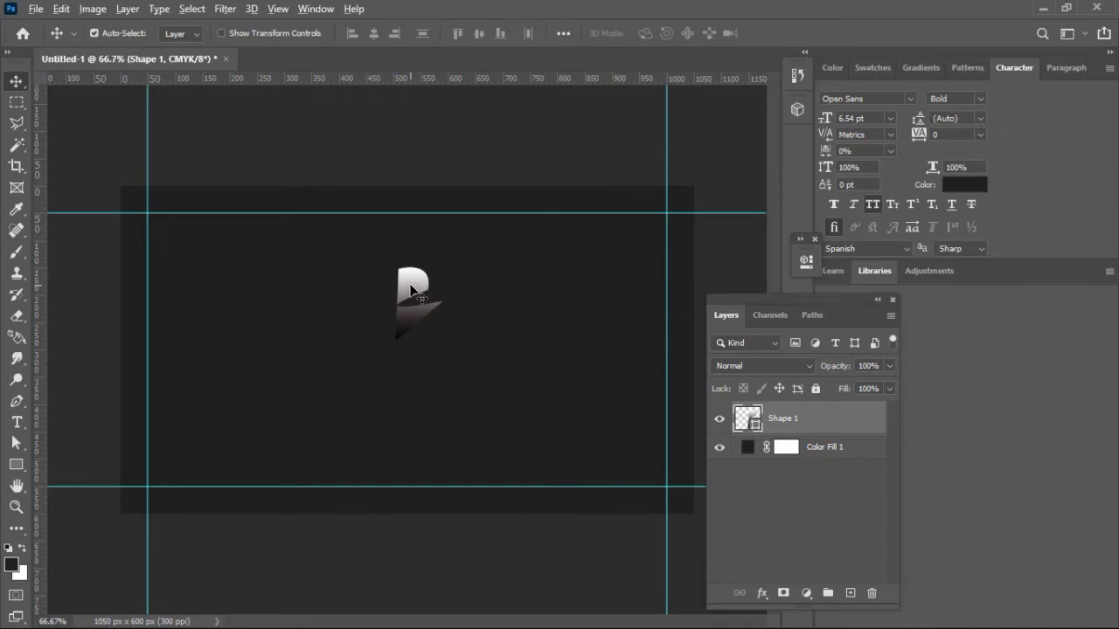
Step: Duplicate the half-heart to the left and flip the copy horizontally against the original
drag(411, 291, 364, 297)
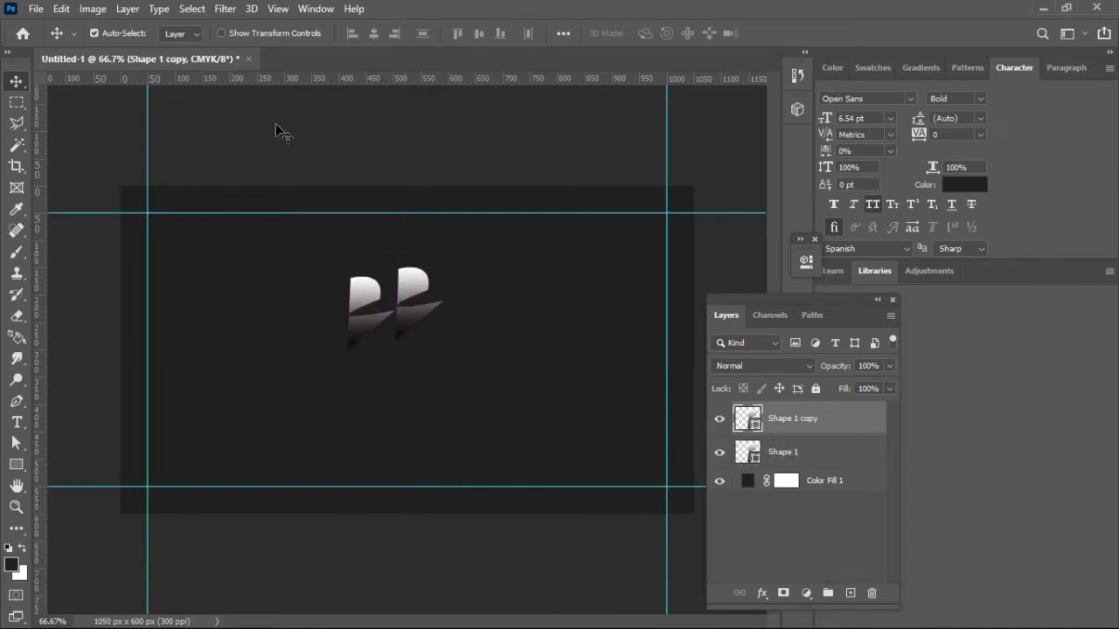
click(63, 9)
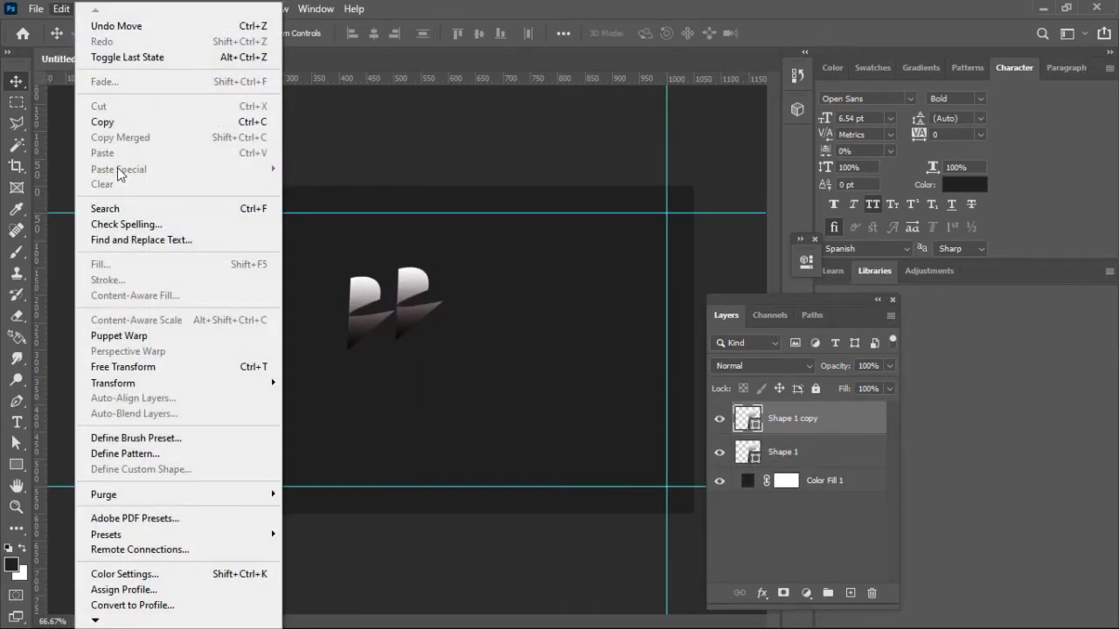
mouse_move(151, 387)
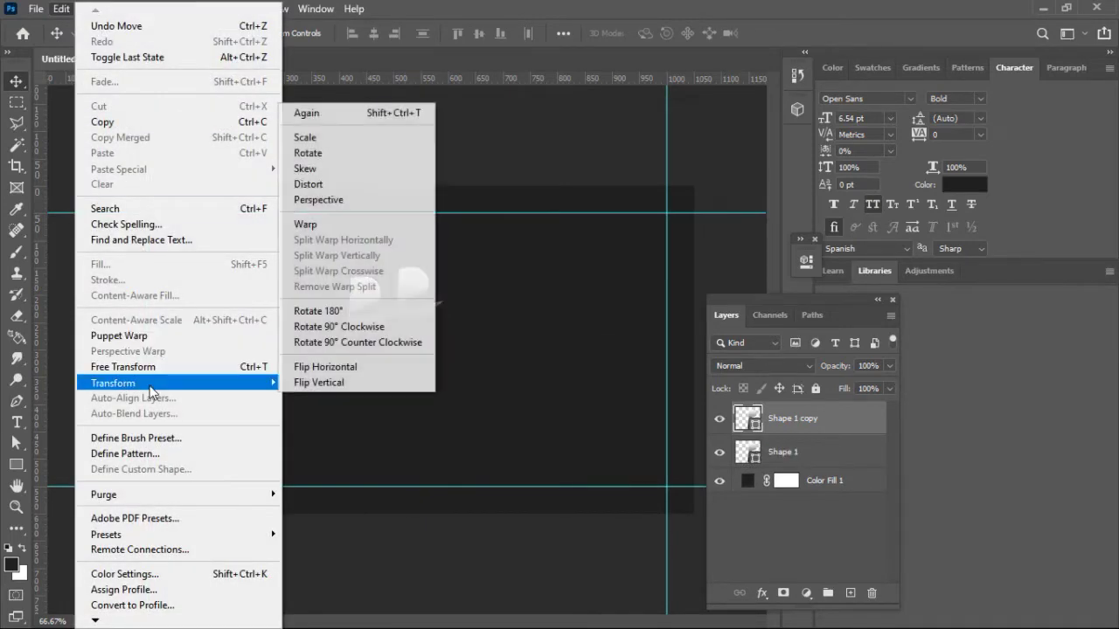
click(329, 368)
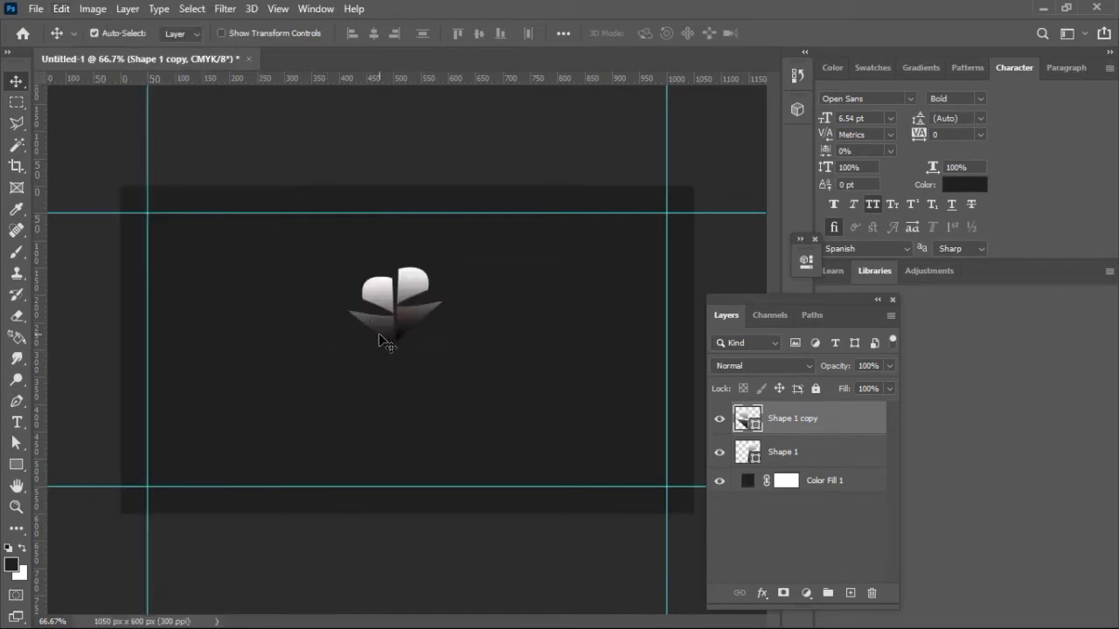
drag(380, 329, 381, 325)
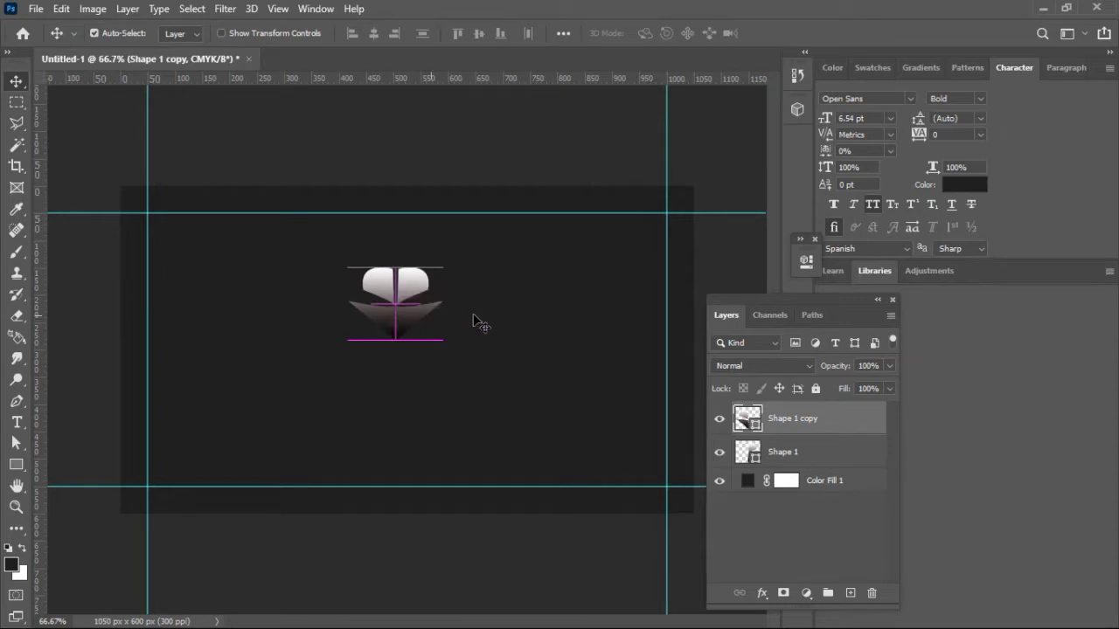
Step: Zoom to 200% and nudge both halves together with the arrow keys to close the heart
key(ctrl+plus)
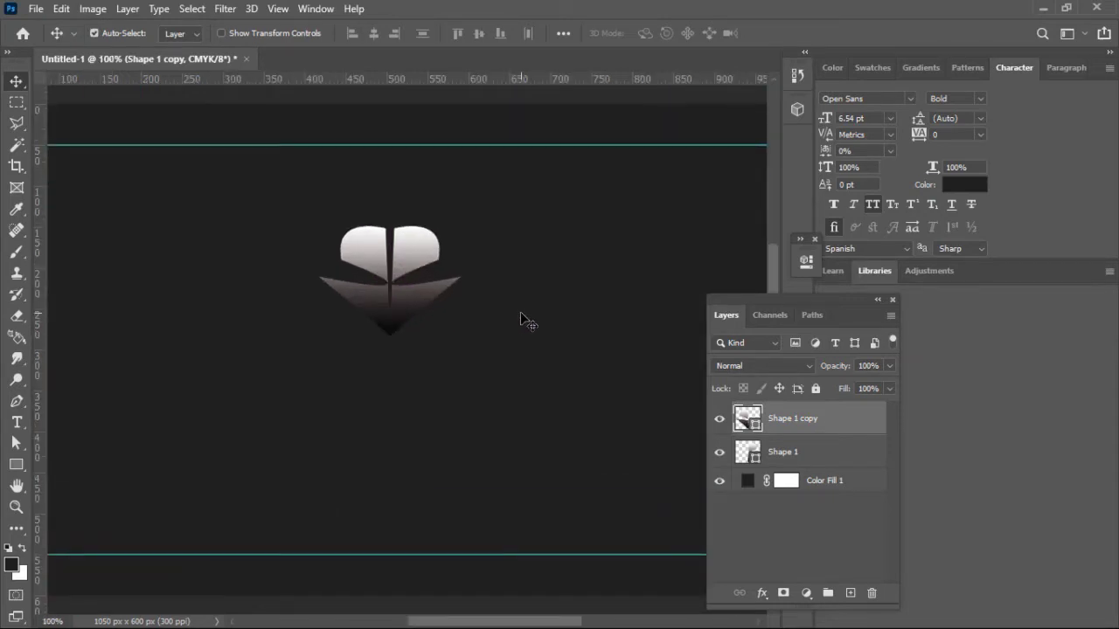
key(ctrl+plus)
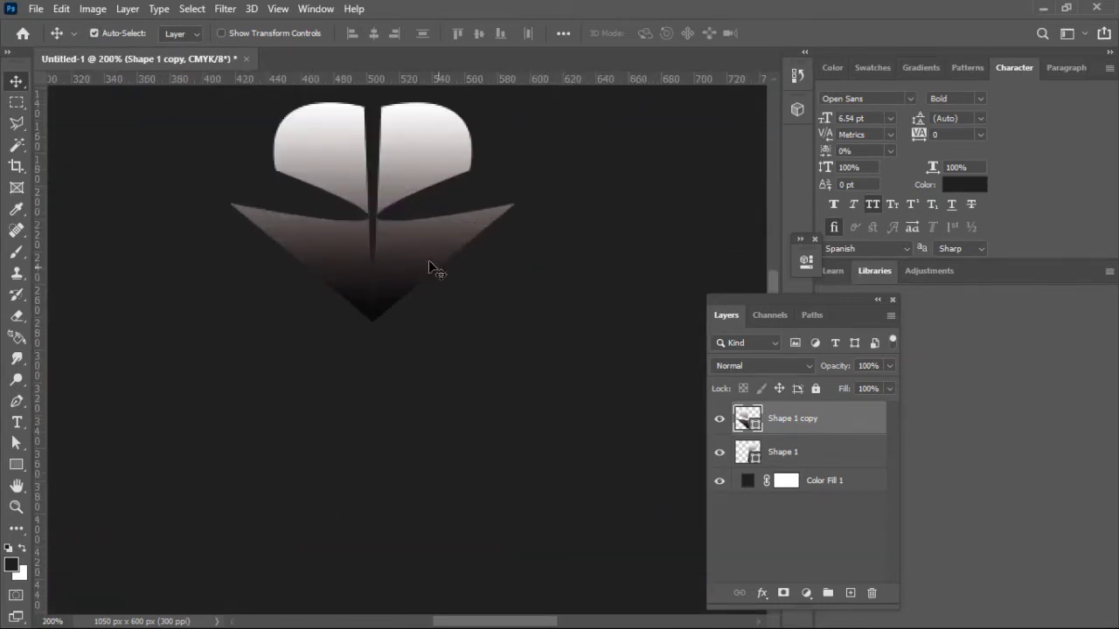
click(423, 255)
key(Left)
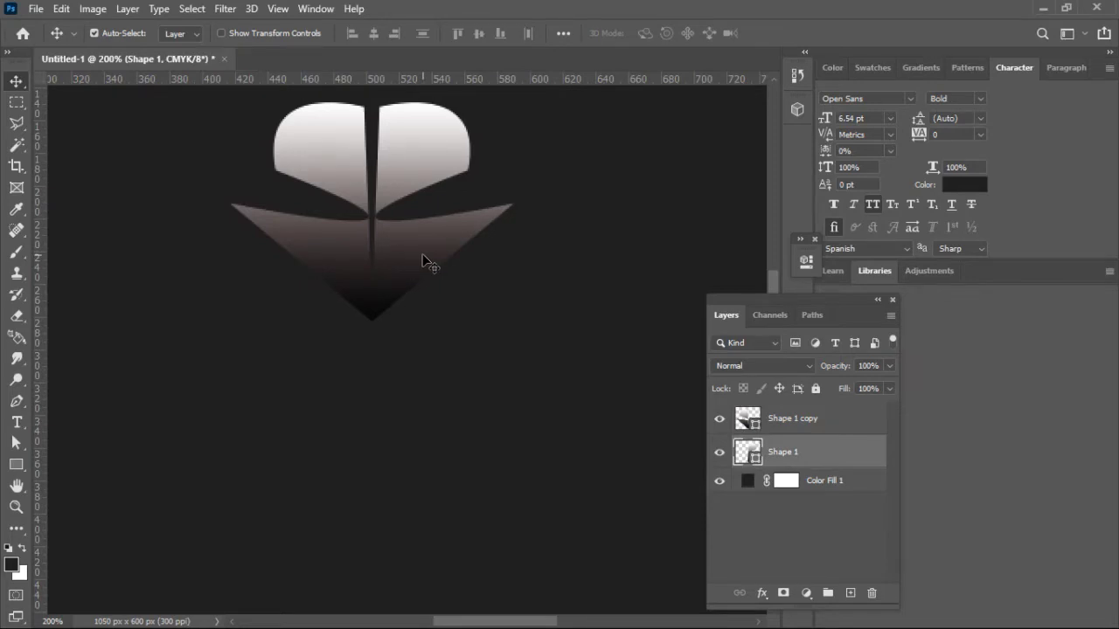
key(Left)
click(348, 259)
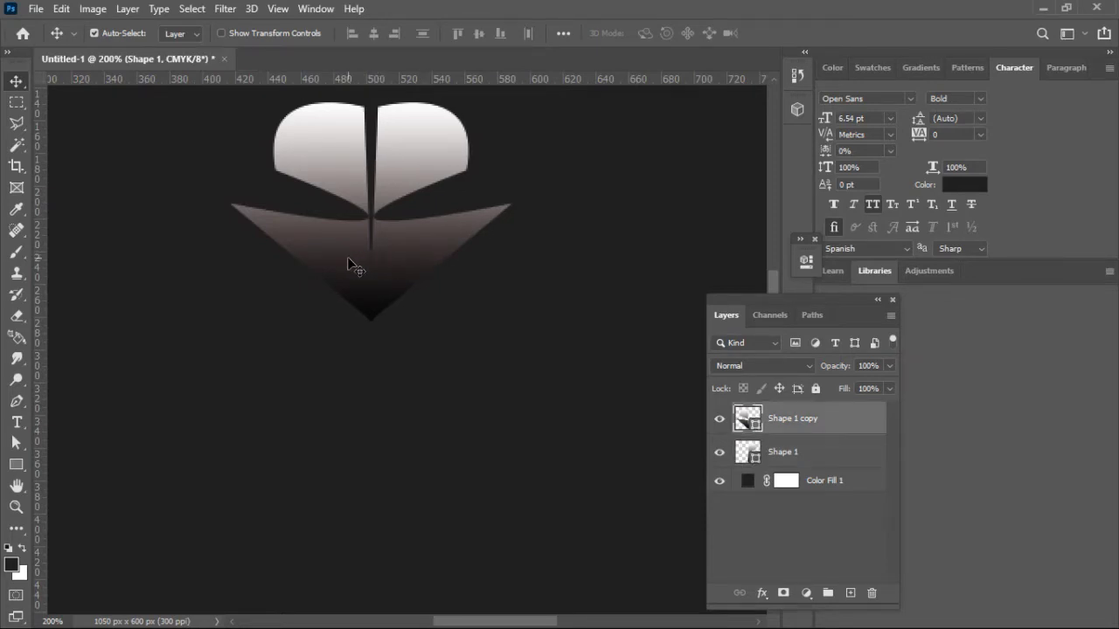
key(Right)
key(Left)
key(Left)
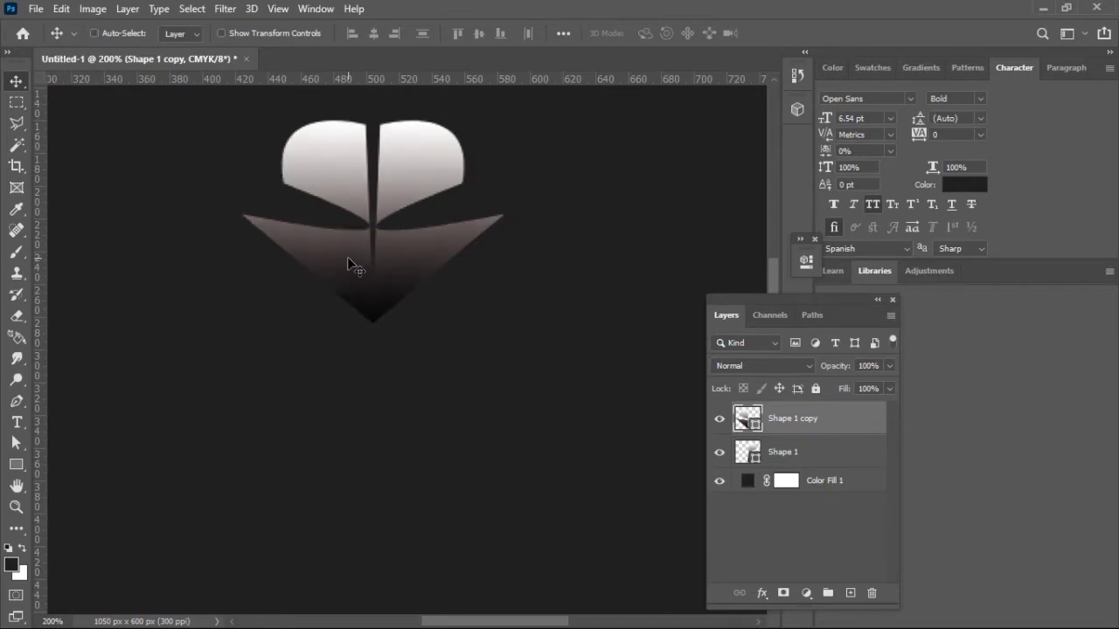
key(ctrl+minus)
key(ctrl+minus)
key(ctrl+minus)
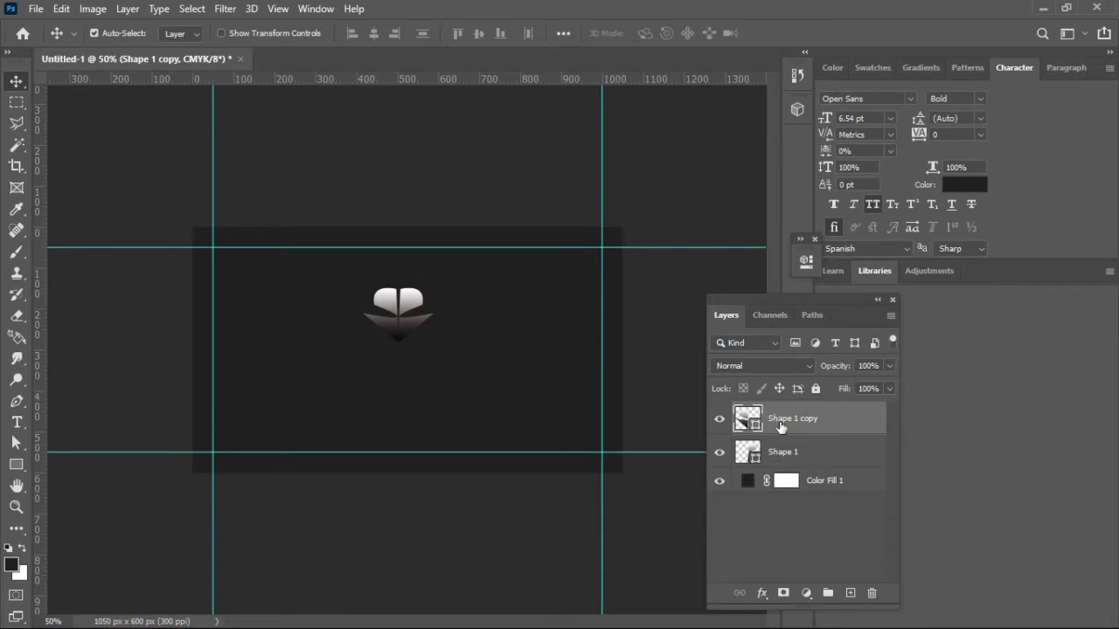
Step: Group both heart-half layers into a layer group named Logo
key(ctrl)
ctrl+click(790, 452)
key(ctrl+g)
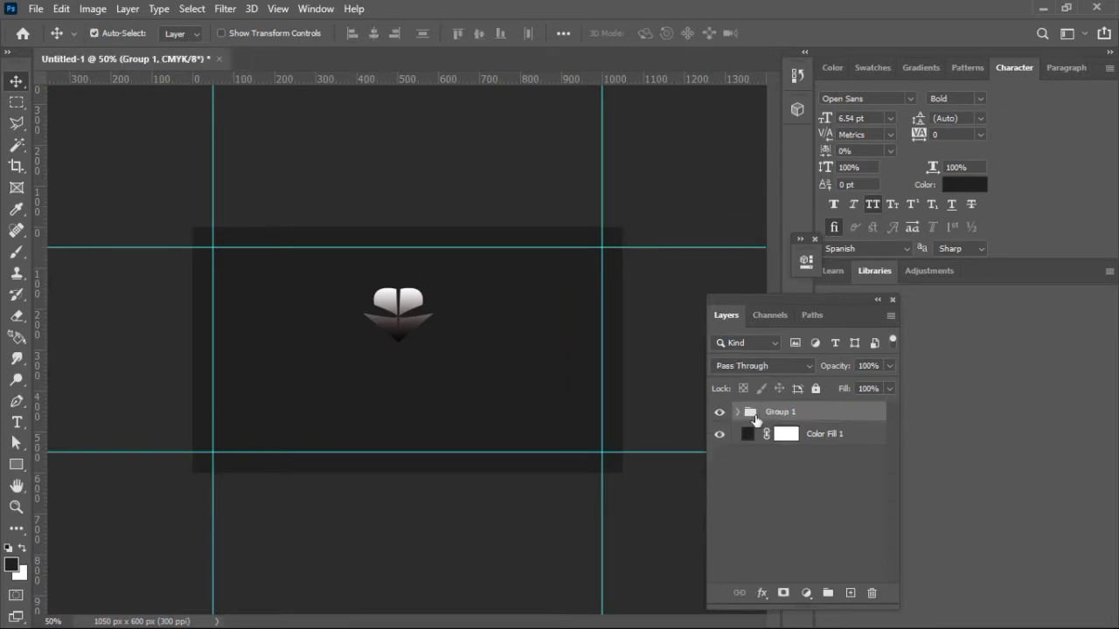
double_click(781, 412)
text(Logo)
key(Return)
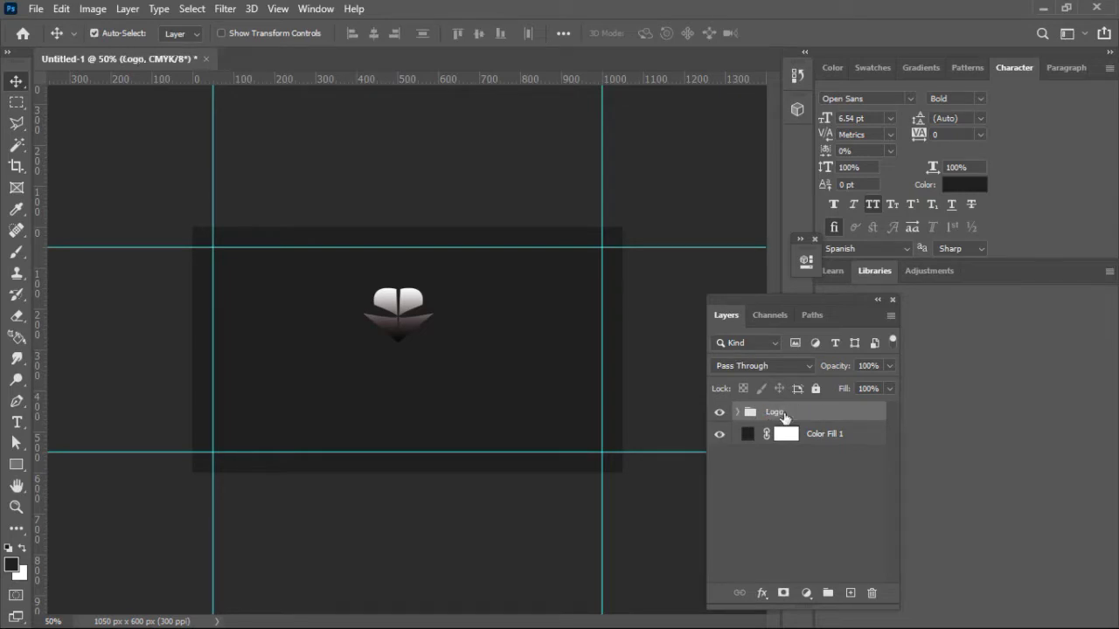
Step: Move the Logo group to the card's horizontal centre
key(ctrl)
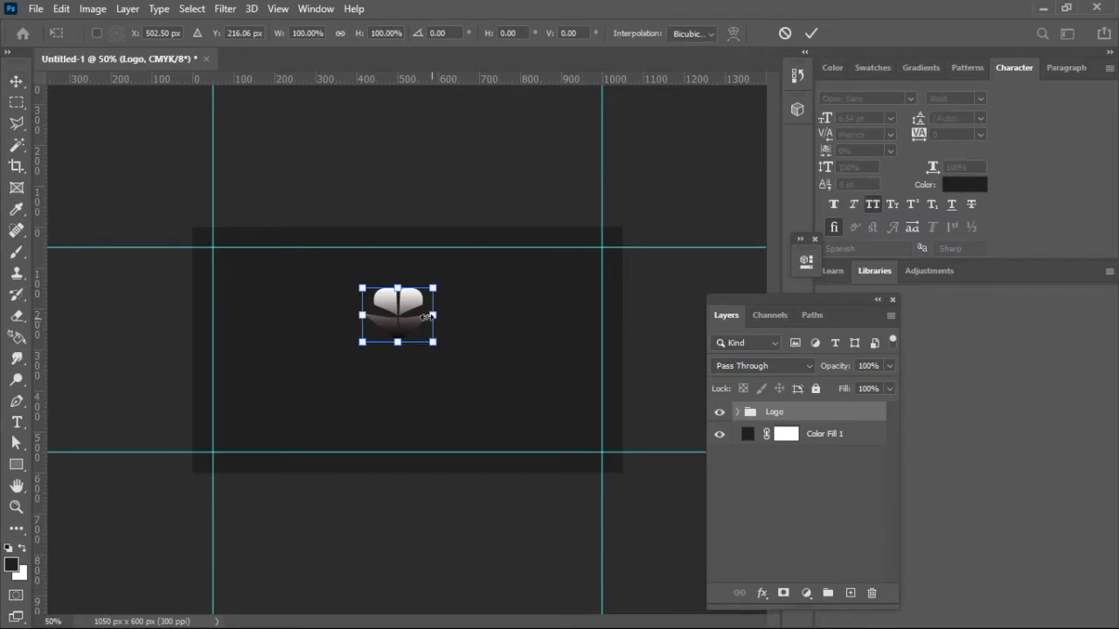
mouse_move(407, 307)
mouse_down()
mouse_move(430, 313)
mouse_move(419, 299)
mouse_up()
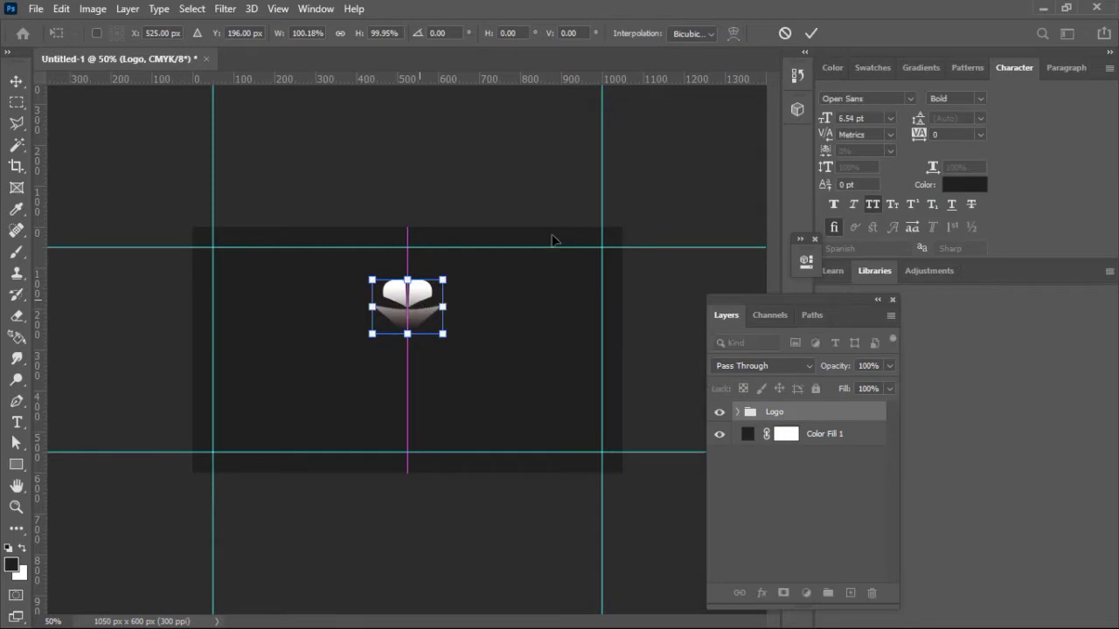
click(809, 33)
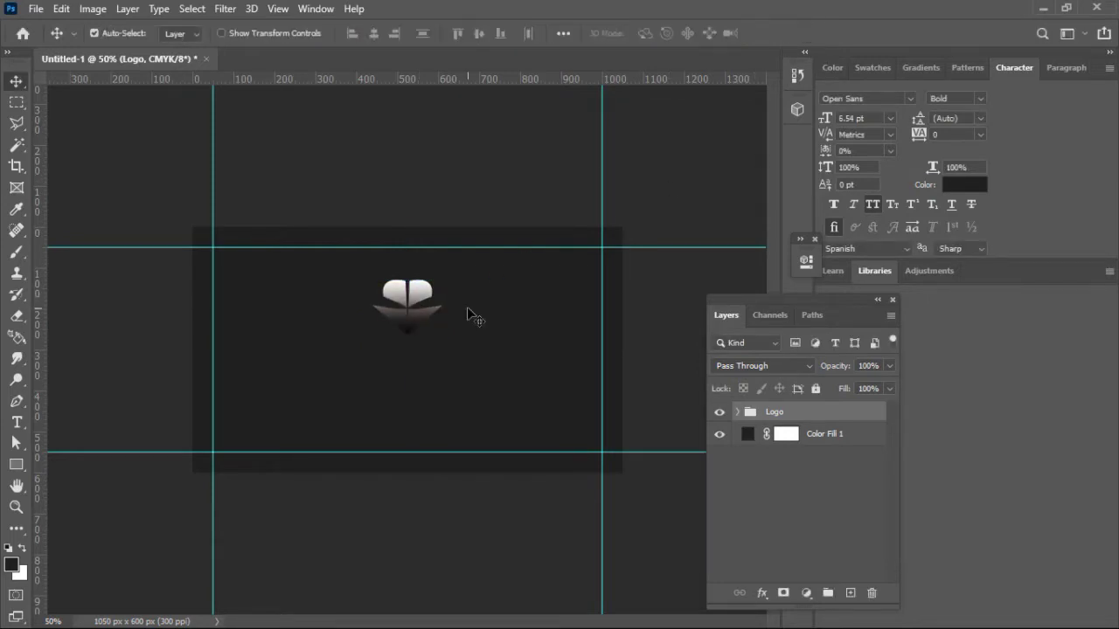
Step: Start a text layer below the logo and set its colour to bright yellow #fff600
click(19, 422)
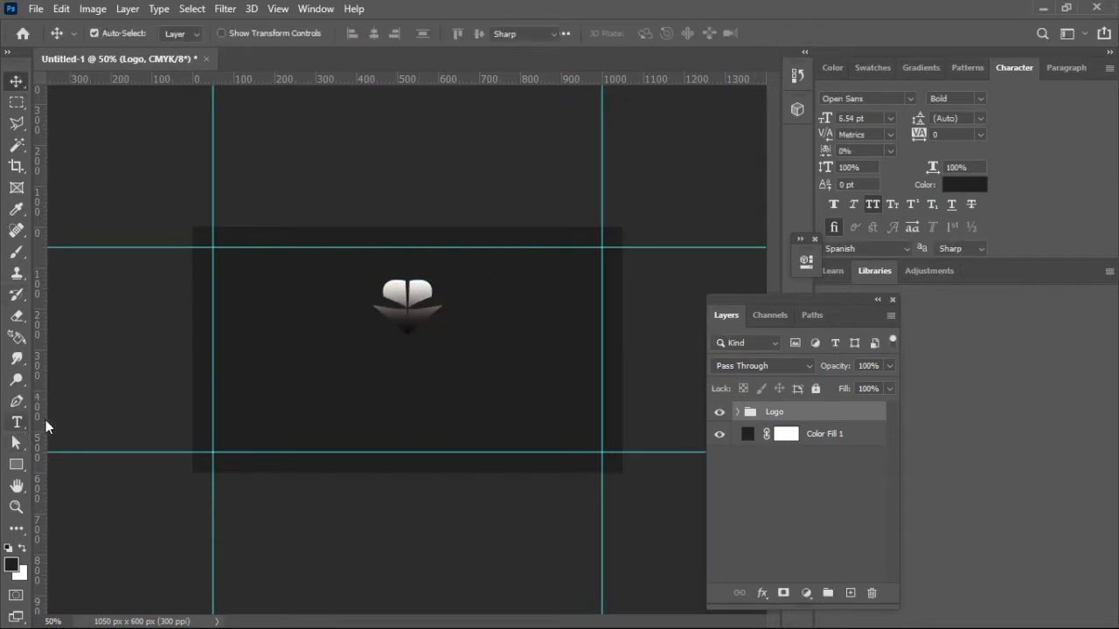
click(344, 377)
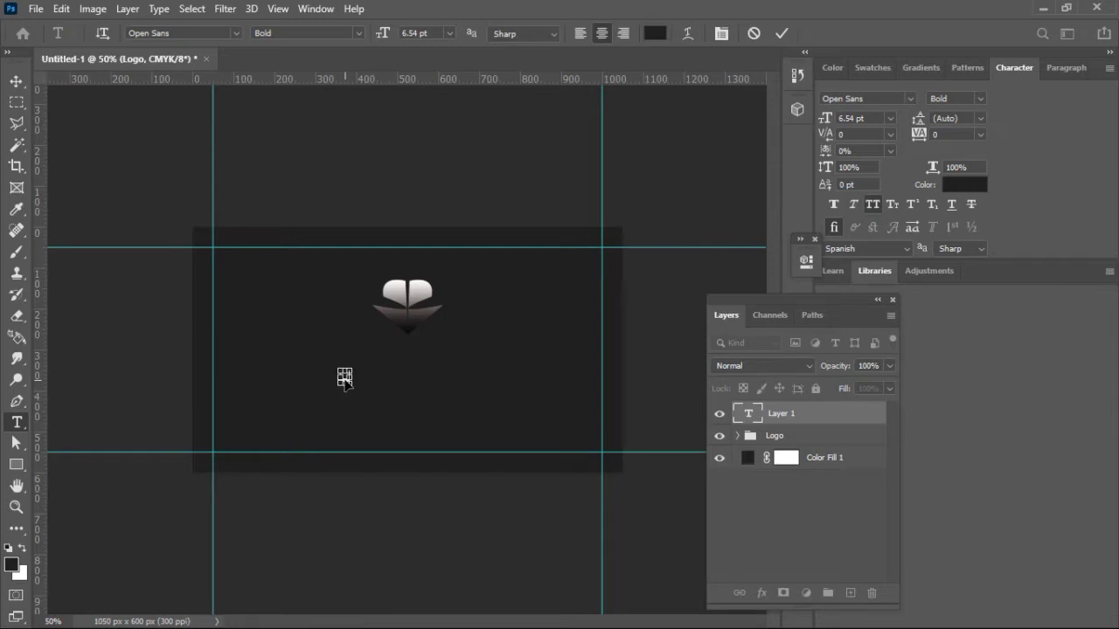
click(653, 35)
drag(703, 232, 662, 205)
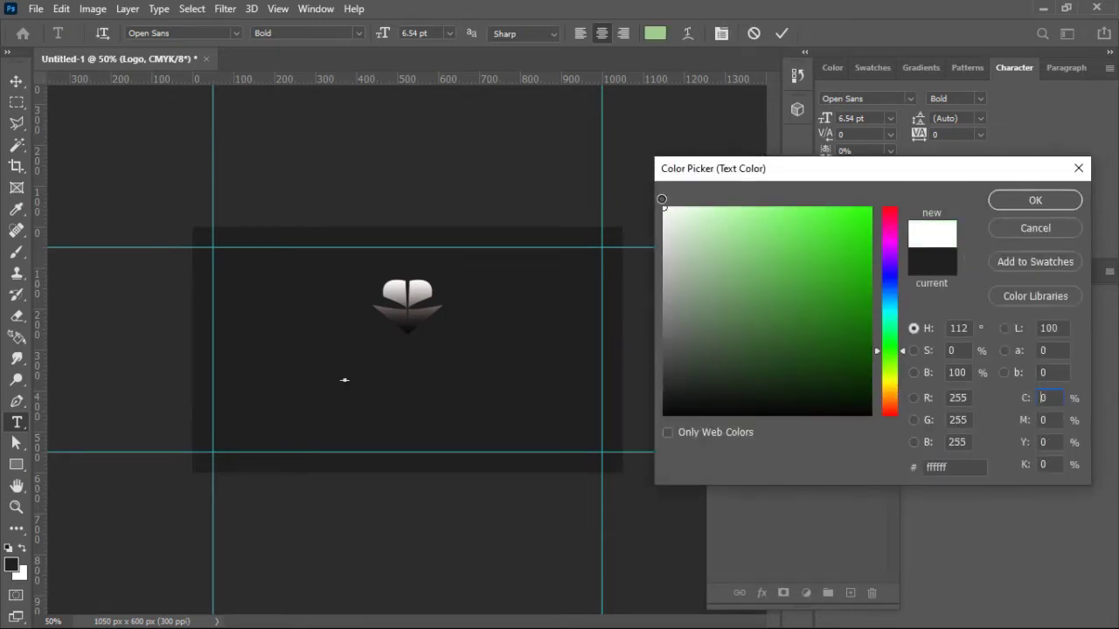
click(889, 370)
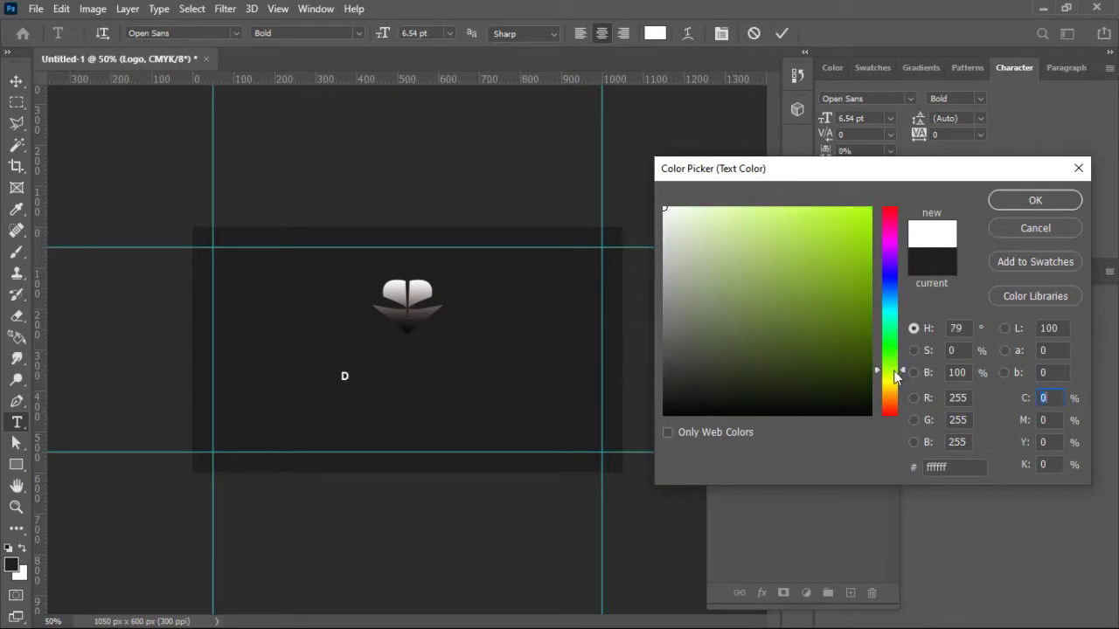
drag(889, 370, 891, 376)
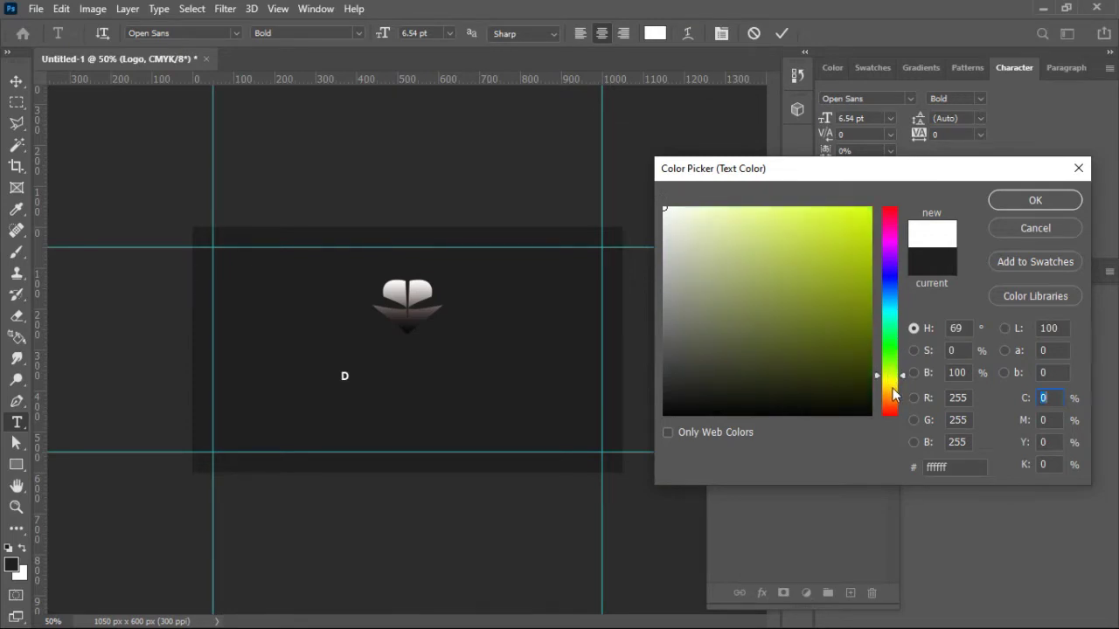
click(893, 388)
click(894, 379)
click(889, 372)
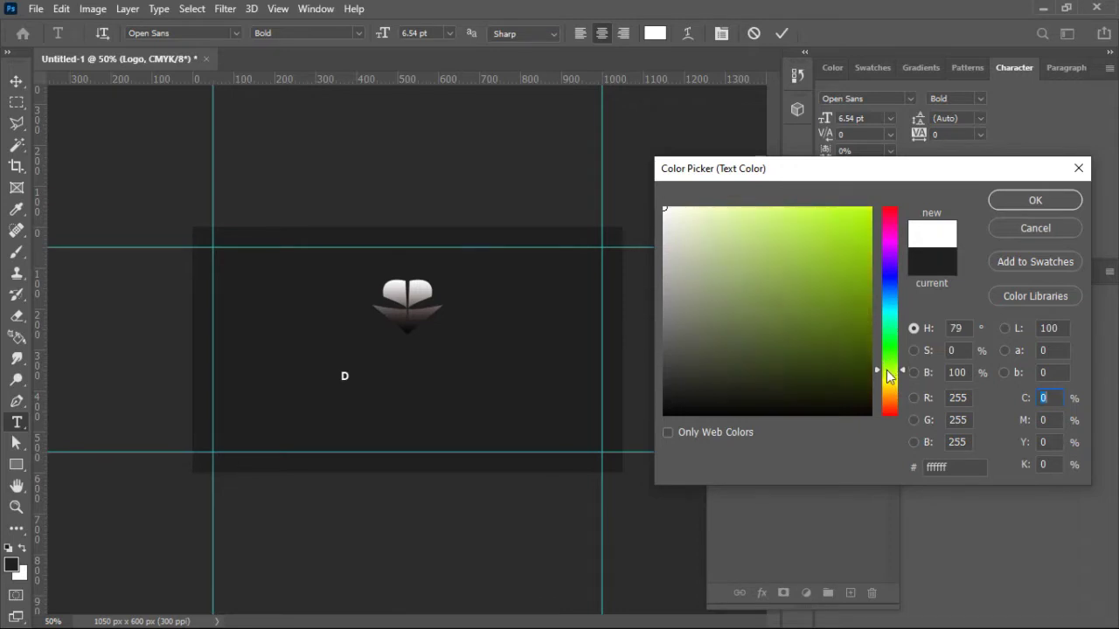
click(890, 382)
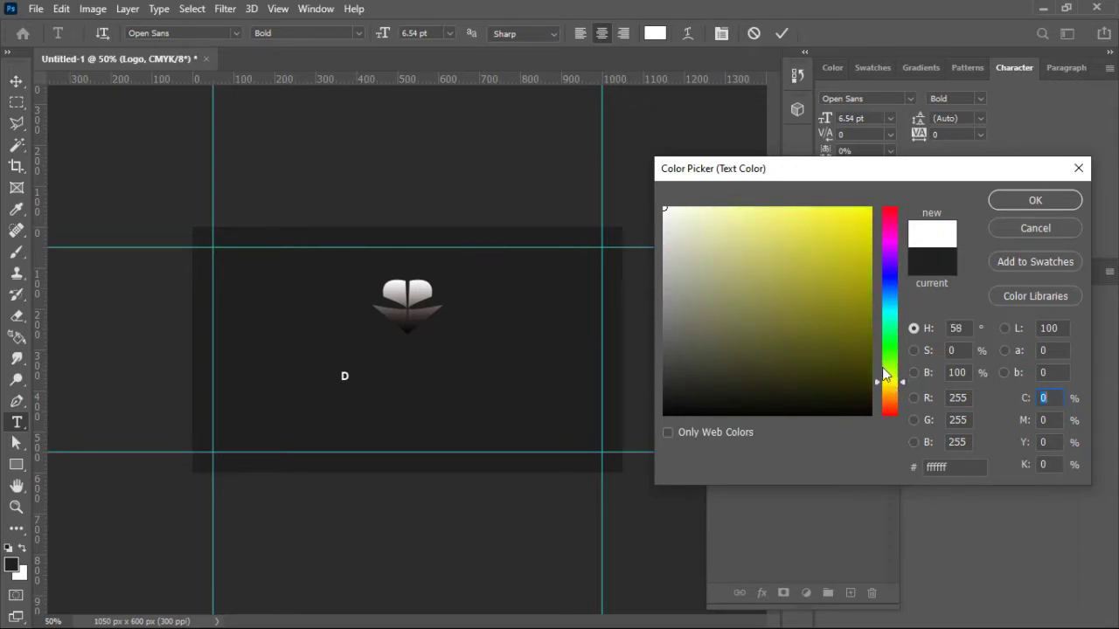
mouse_move(842, 288)
mouse_down()
mouse_move(874, 216)
mouse_move(963, 205)
mouse_up()
click(1009, 202)
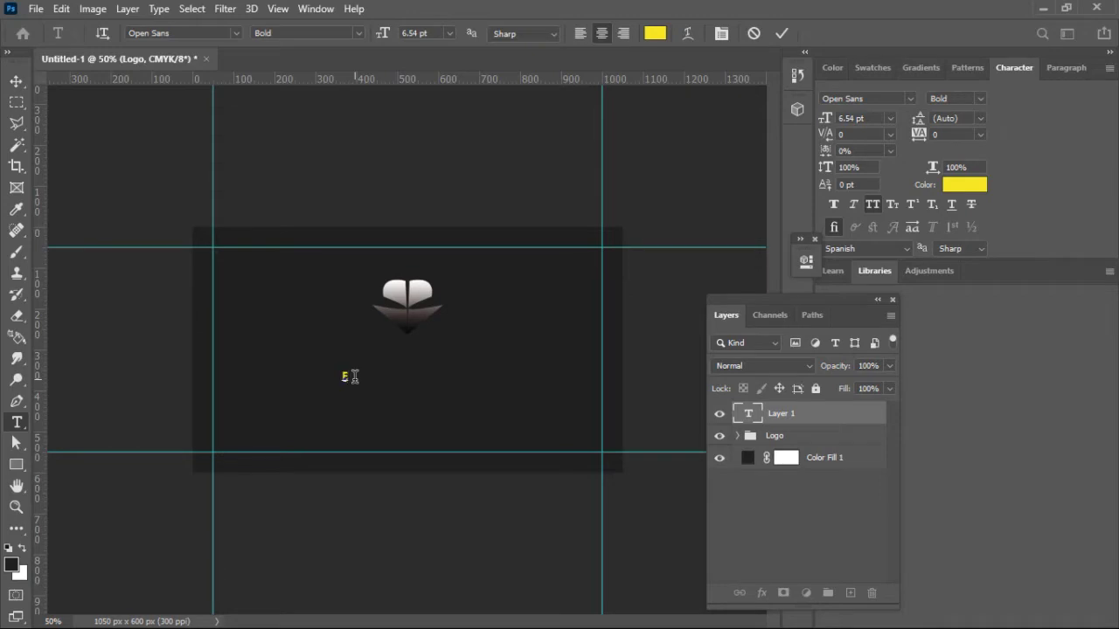
Step: Replace the placeholder with 'DESIGN WITH' followed by the designer's name and commit it
key(ctrl+a)
drag(355, 383, 355, 383)
text(DESIGN WITH MARKIE)
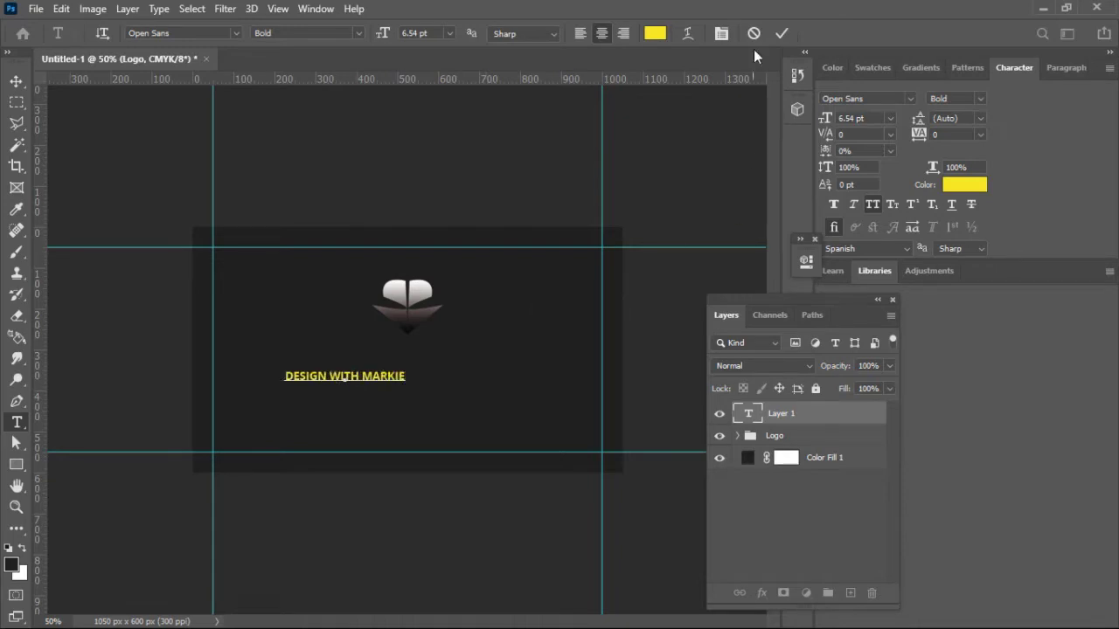
click(782, 34)
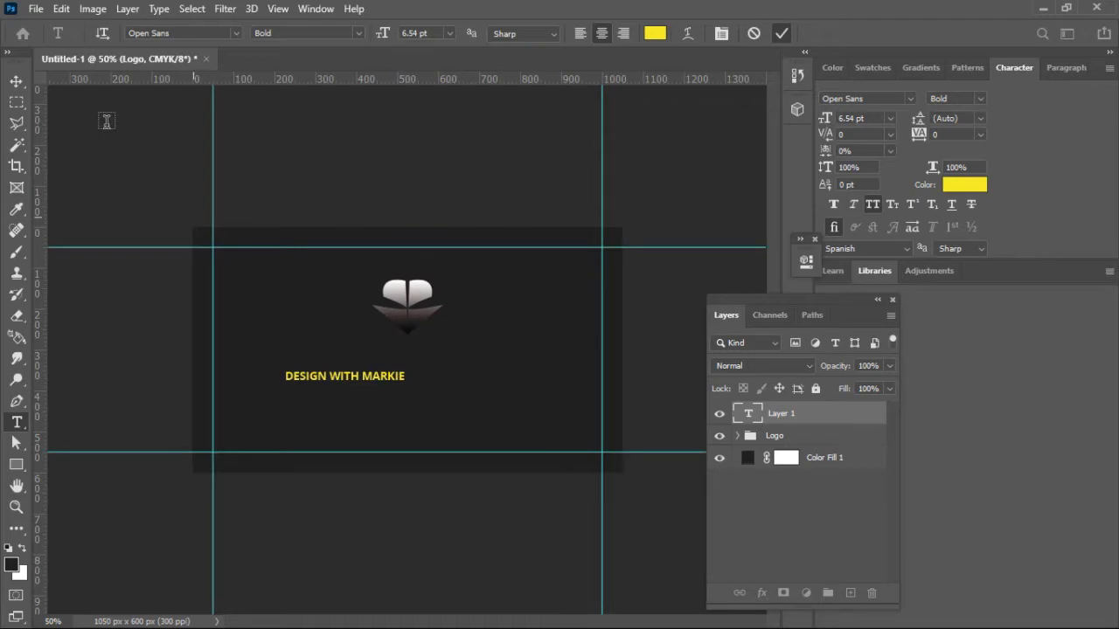
Step: Move the title text onto the card's vertical centre line
click(16, 82)
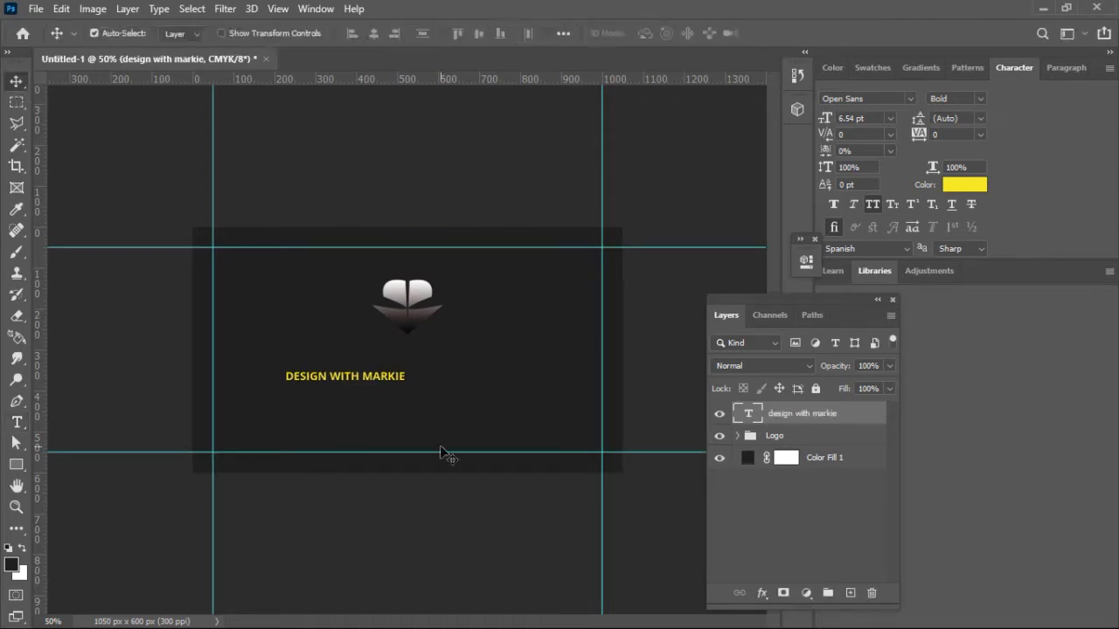
key(ctrl+t)
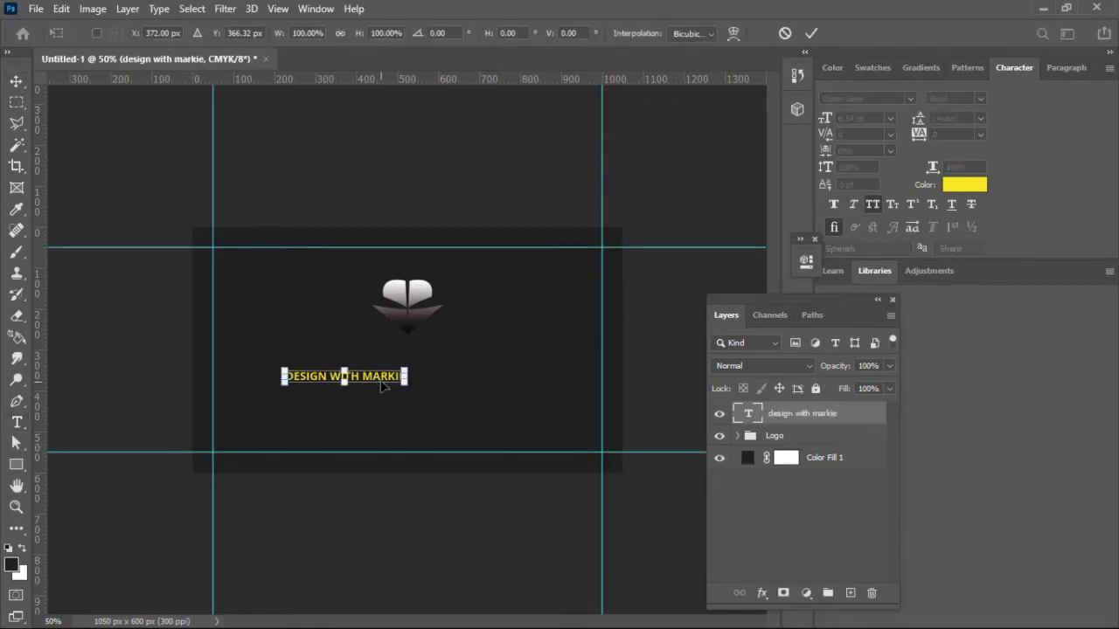
drag(383, 382, 444, 386)
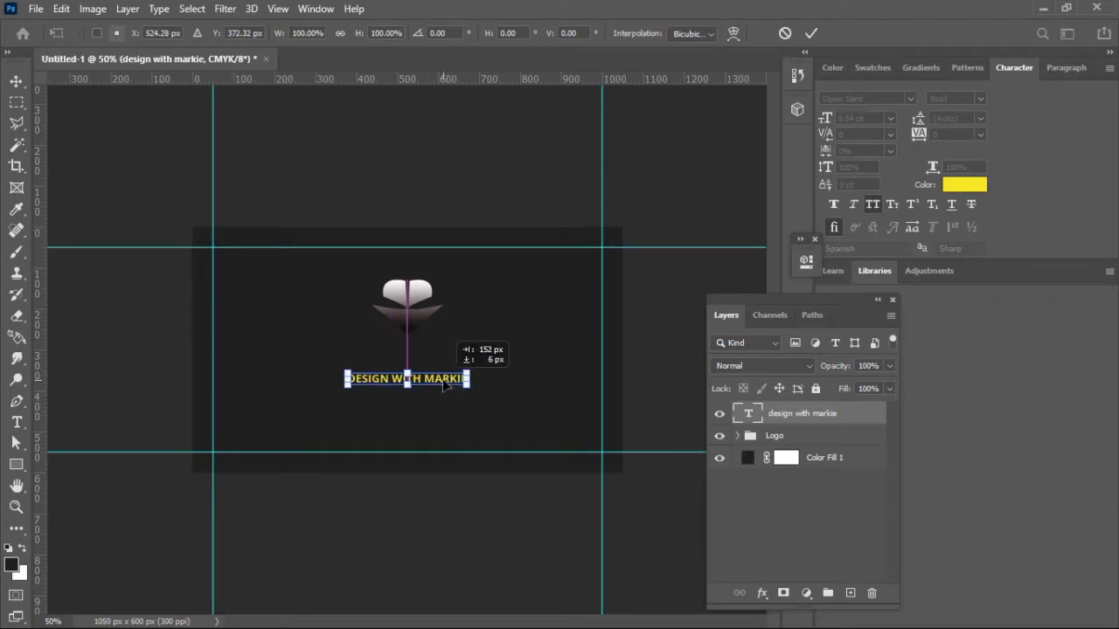
click(810, 35)
Step: Enlarge the title to 11 pt and nudge it slightly upward under the logo
drag(826, 119, 820, 118)
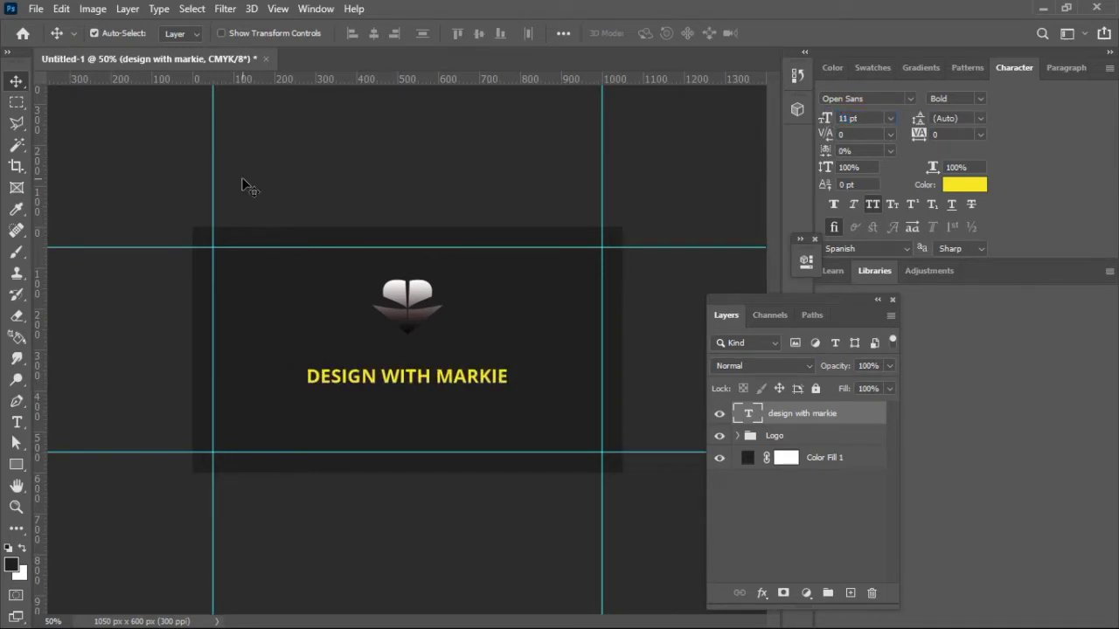
click(124, 130)
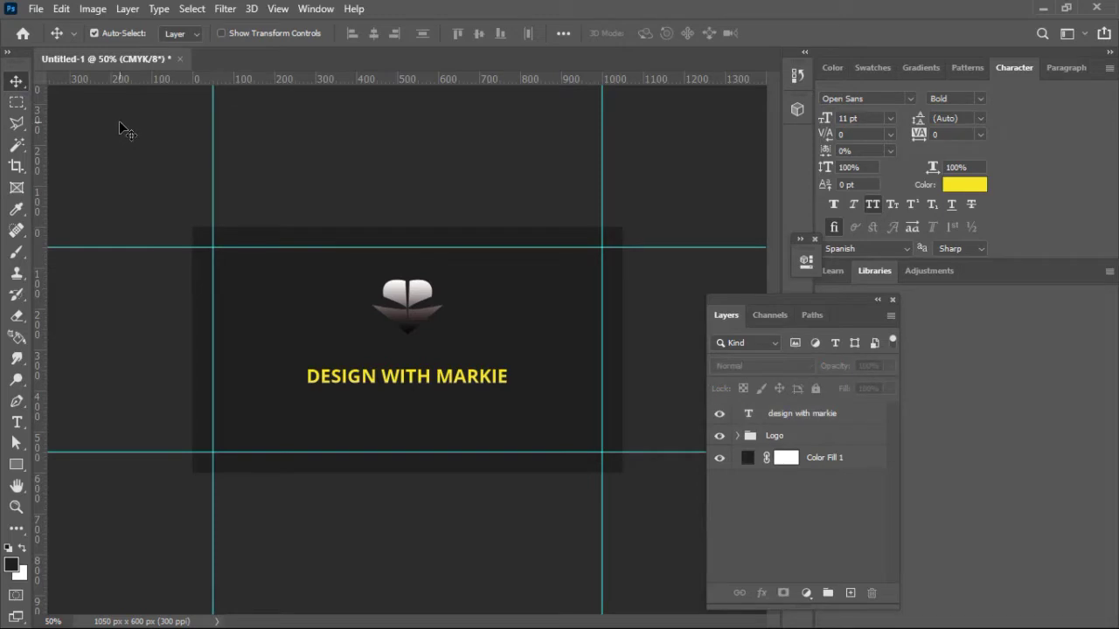
click(472, 382)
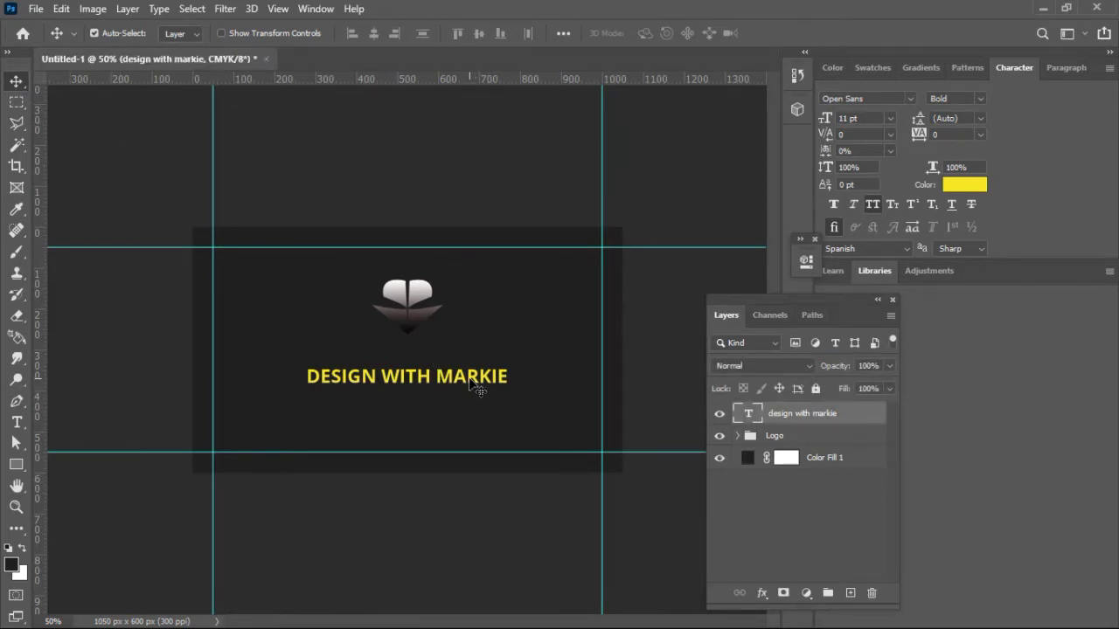
drag(470, 378, 469, 378)
Step: Draw a closed, notched stepped Pen shape spanning the card's bottom edge as Shape 2
click(16, 401)
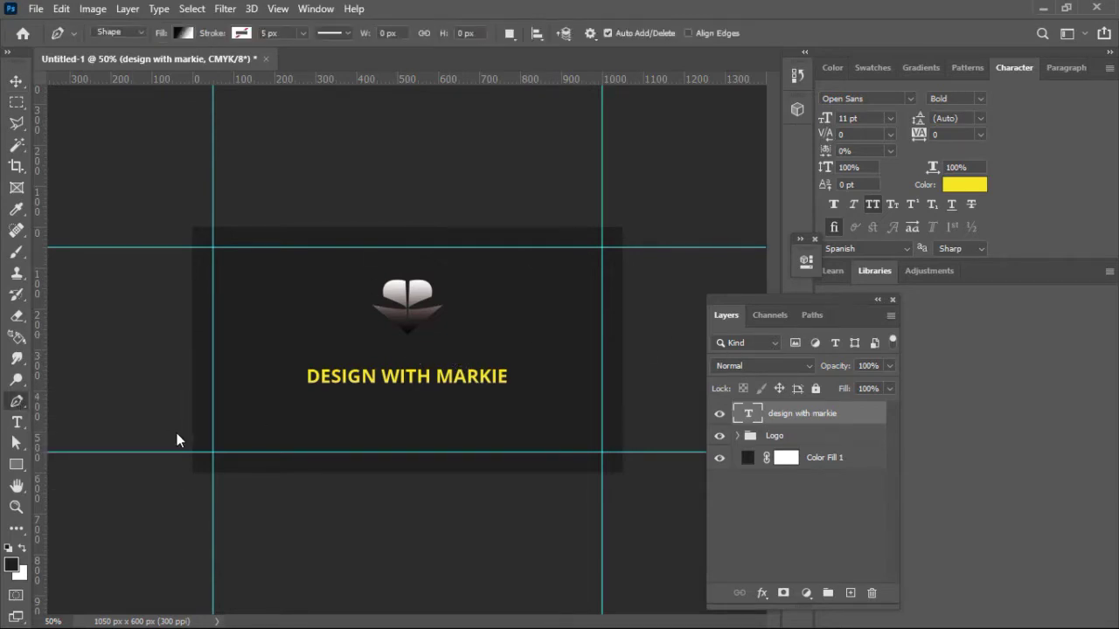
key(shift+p)
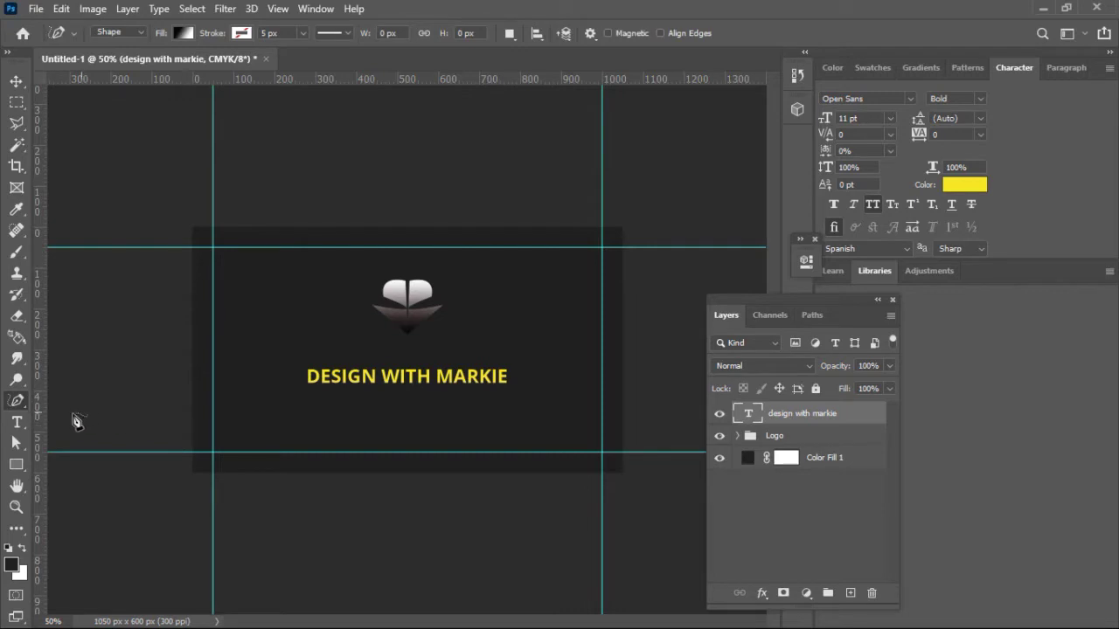
right_click(21, 403)
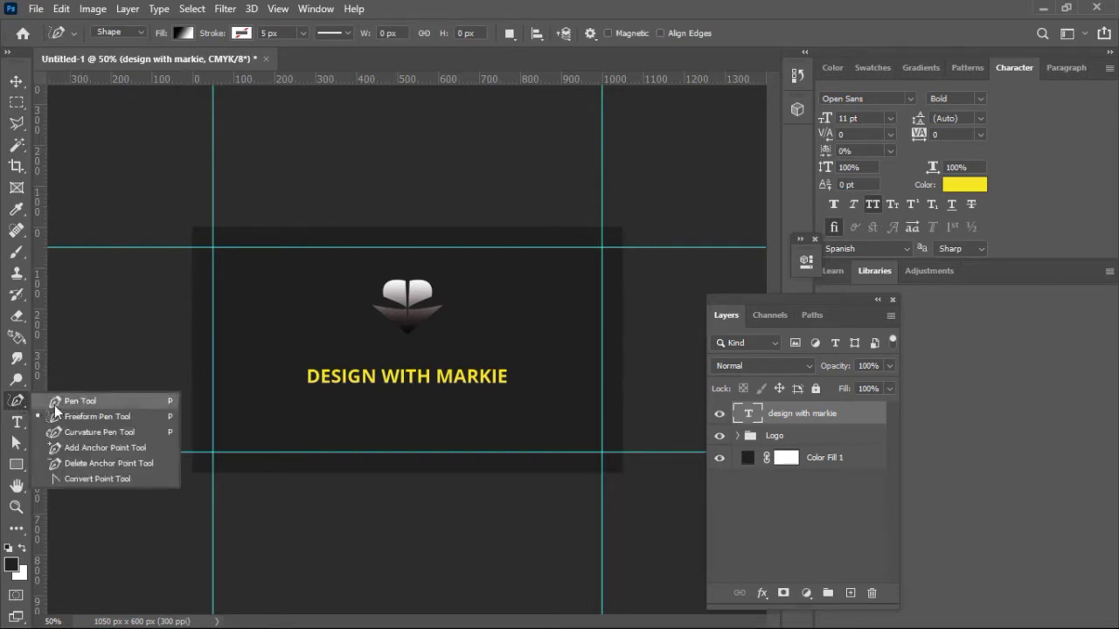
click(55, 411)
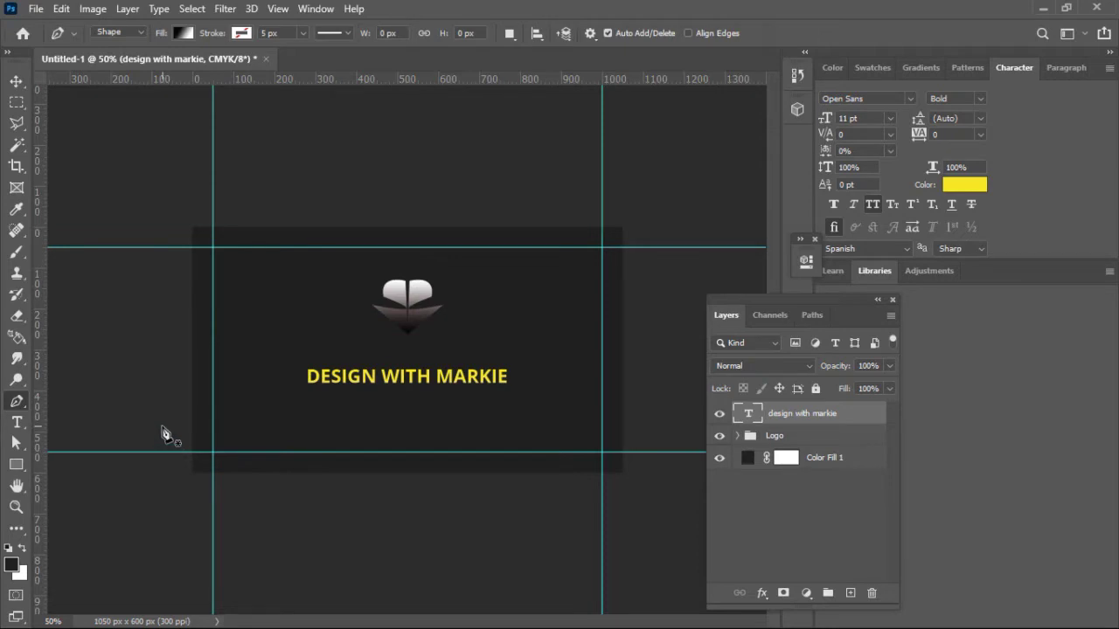
click(162, 427)
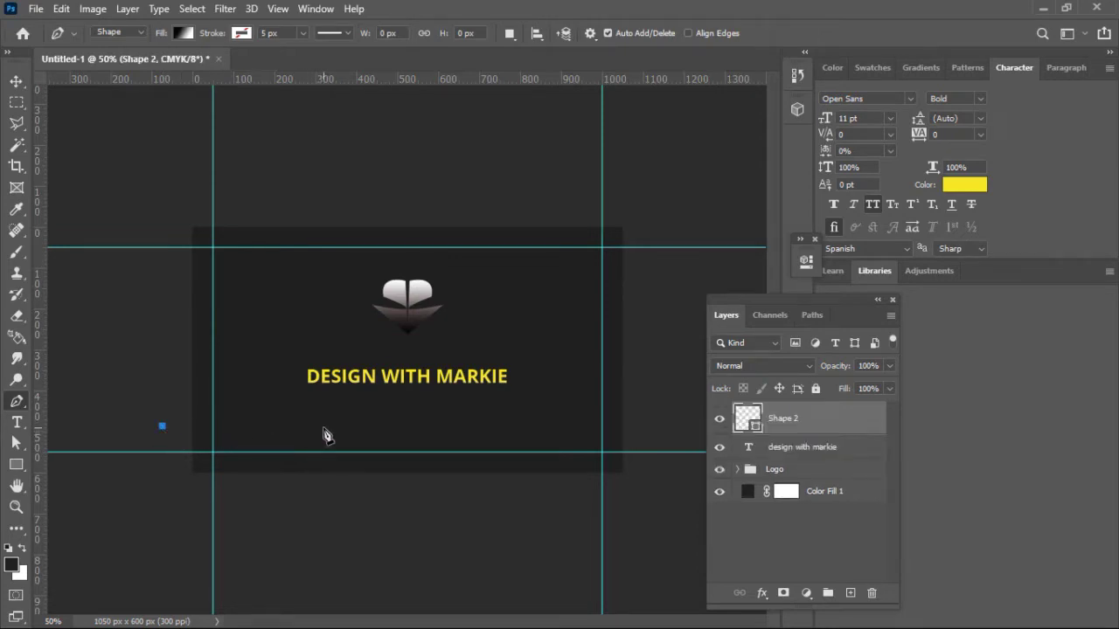
click(325, 427)
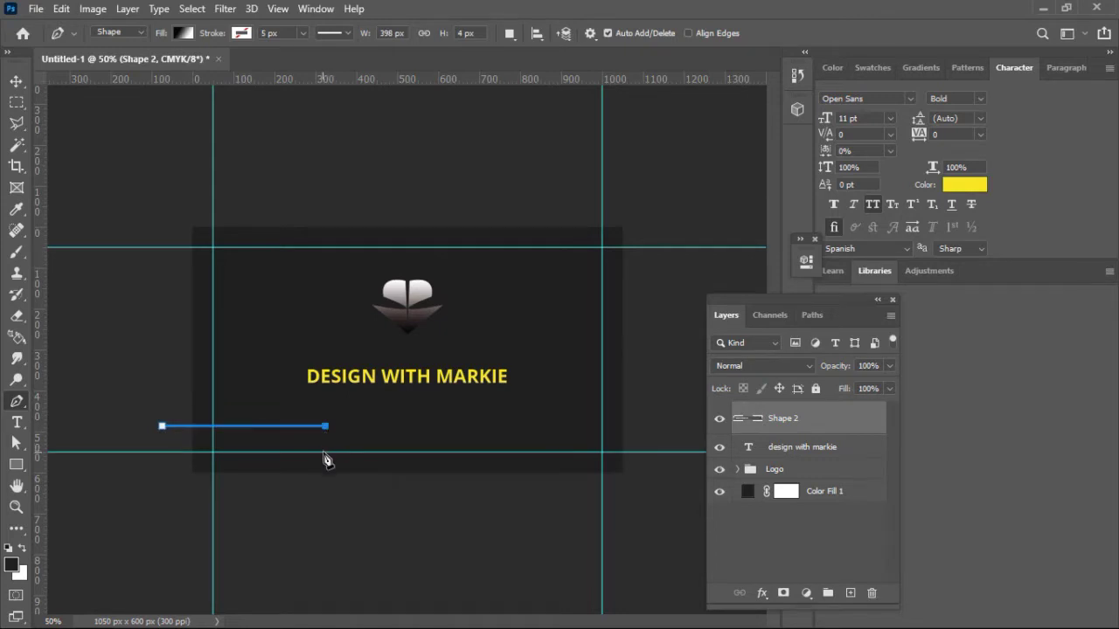
click(325, 452)
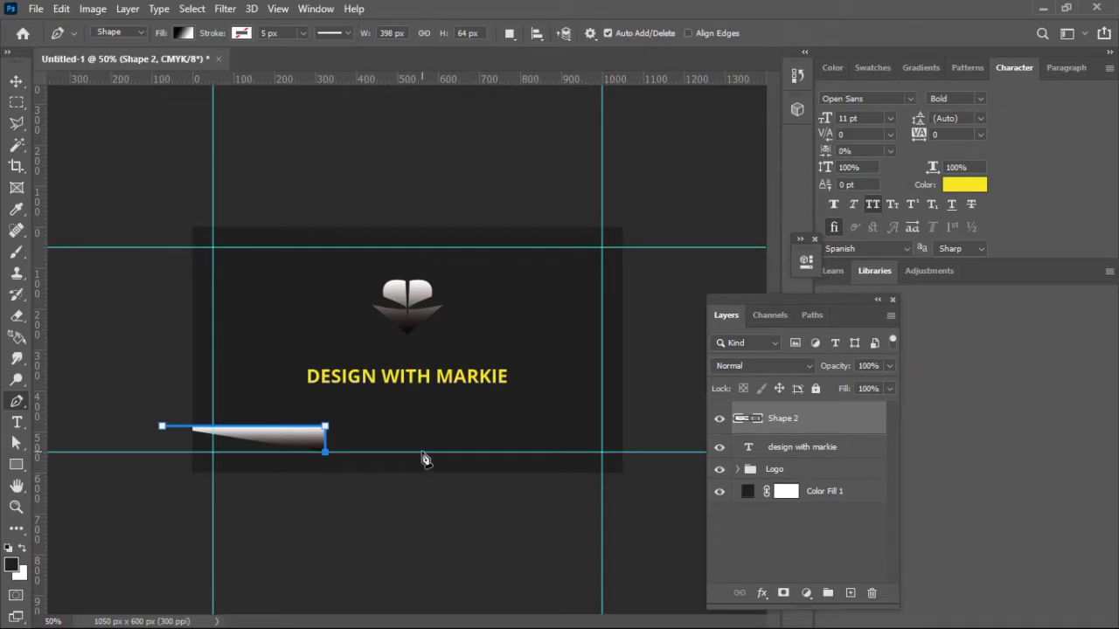
click(426, 452)
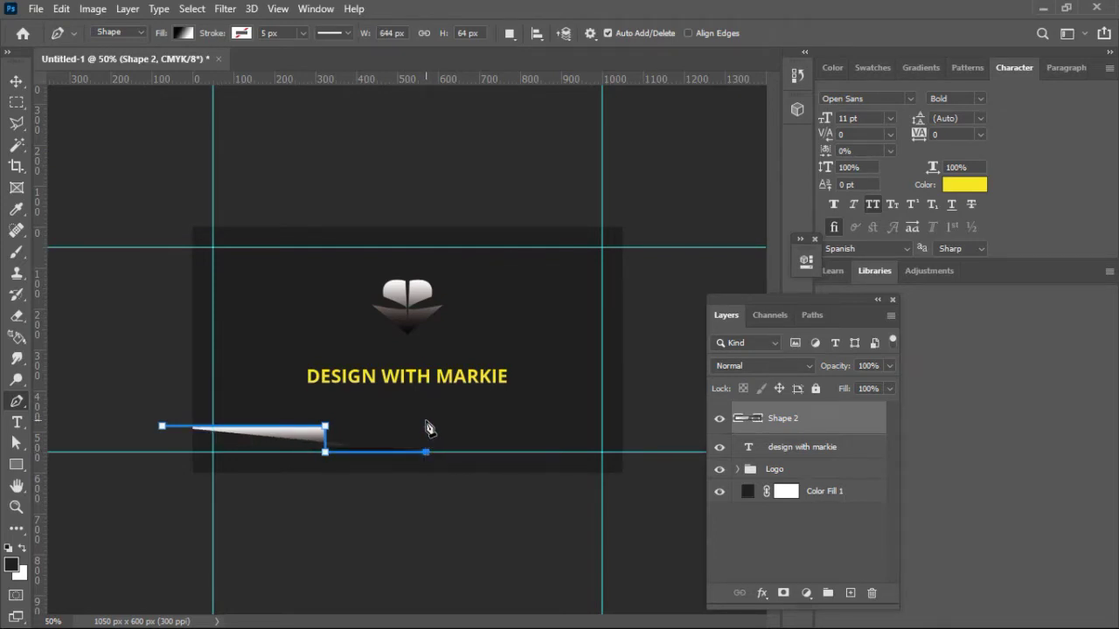
click(426, 421)
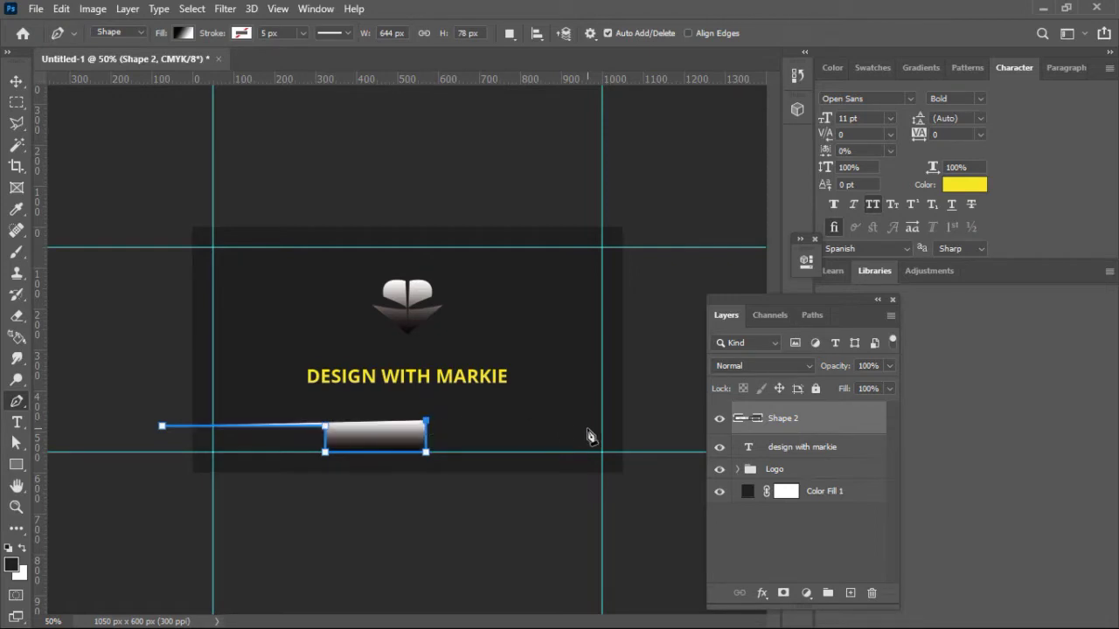
click(635, 421)
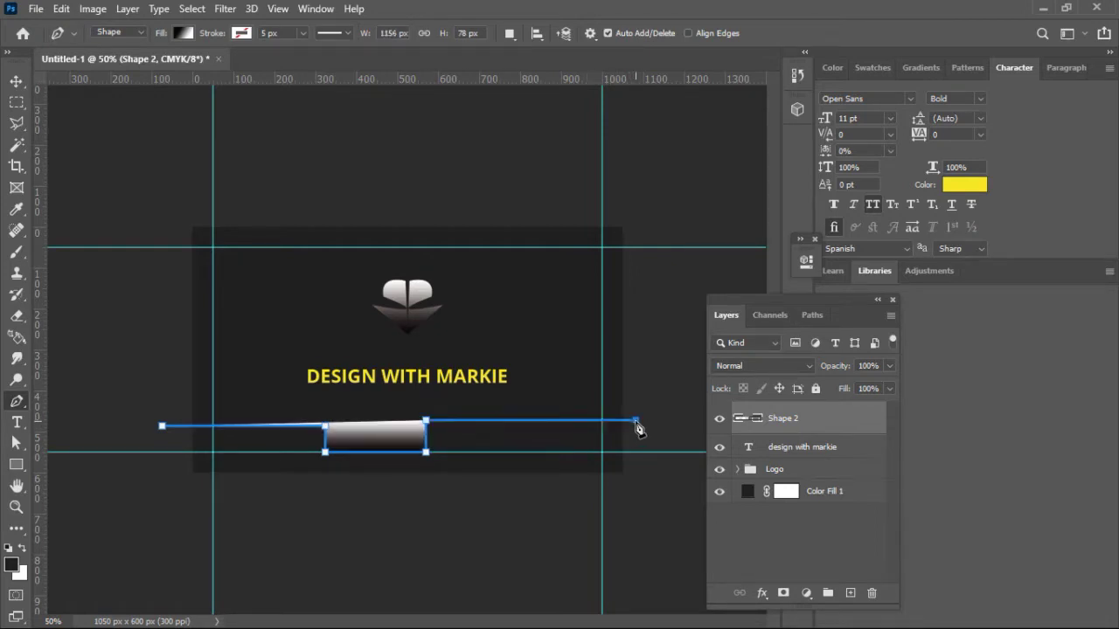
click(635, 494)
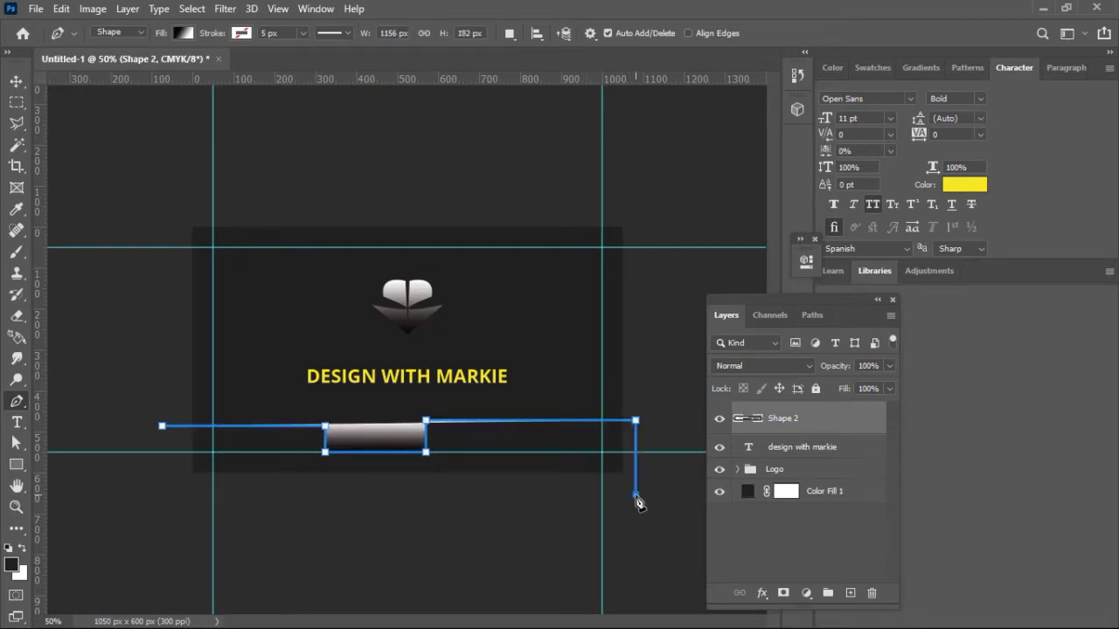
click(149, 495)
click(162, 427)
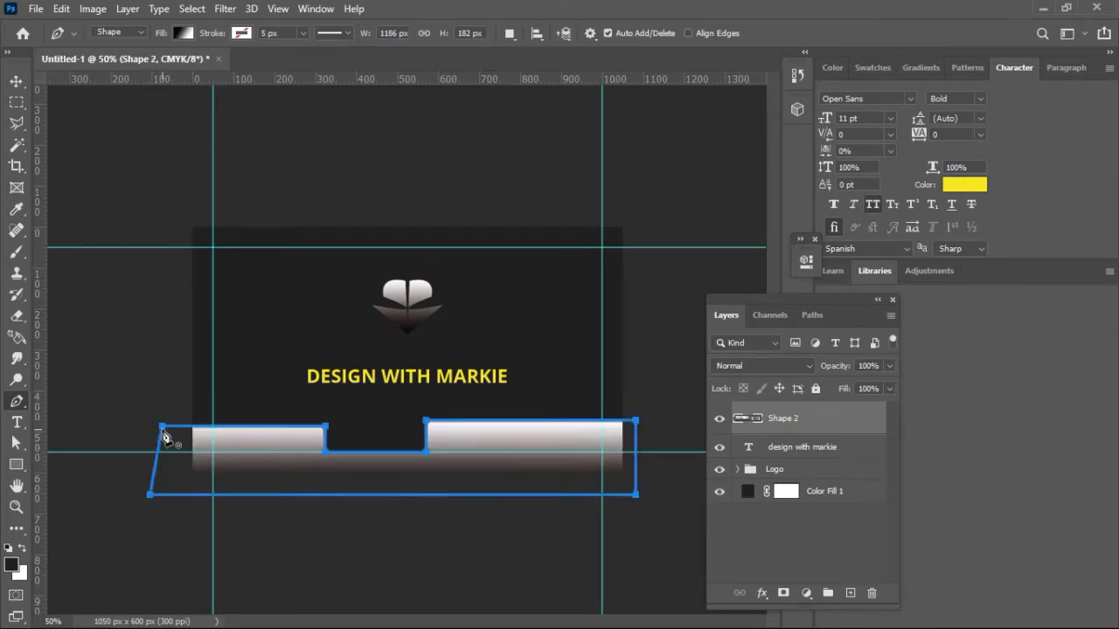
Step: Shift the stepped bottom shape slightly to the right
click(17, 81)
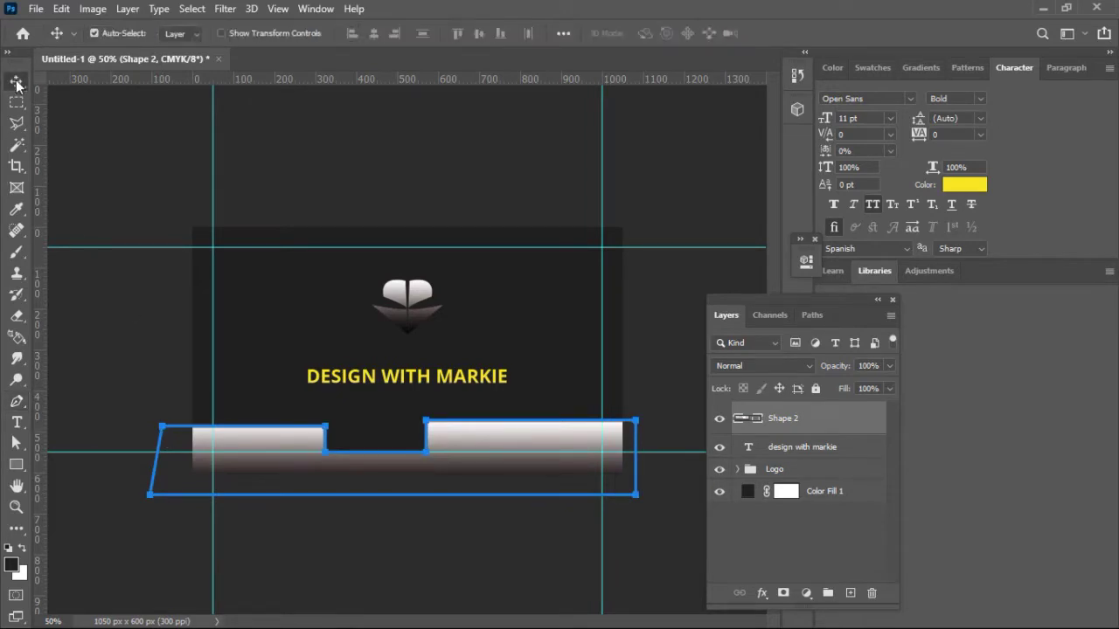
click(151, 208)
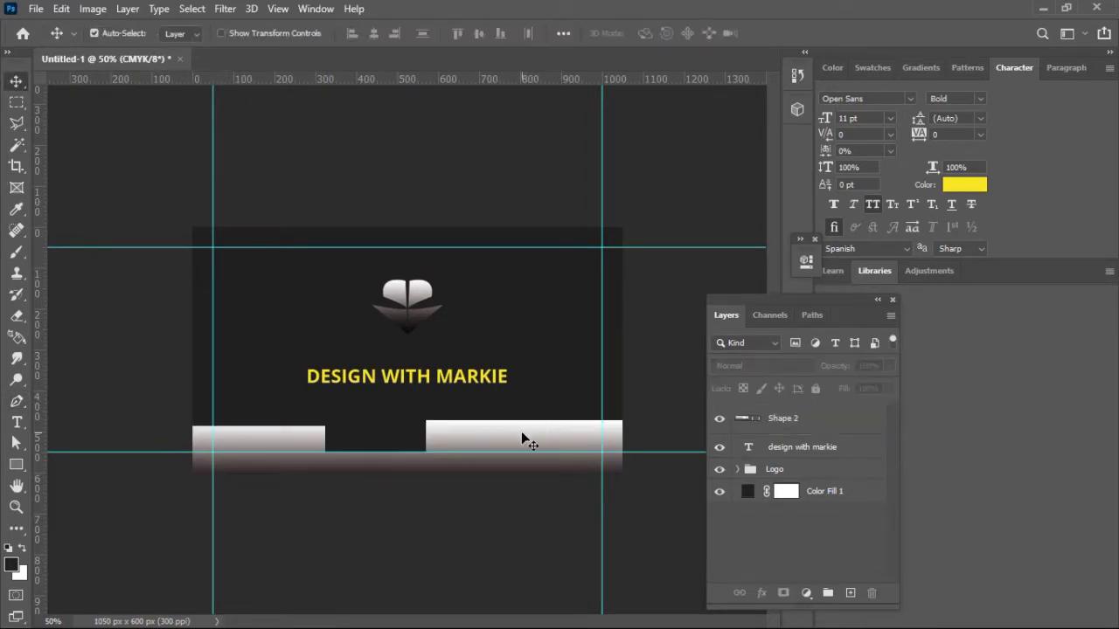
drag(521, 431, 539, 435)
Step: Nudge the stepped shape down and set its gradient's first stop to the title yellow f7e71f
key(Down)
key(Down)
key(Down)
key(Down)
key(Down)
key(Down)
key(Down)
key(Down)
key(Down)
key(Down)
key(Down)
key(Down)
key(Down)
key(Down)
key(Down)
key(Down)
key(Down)
key(Down)
key(Down)
key(Down)
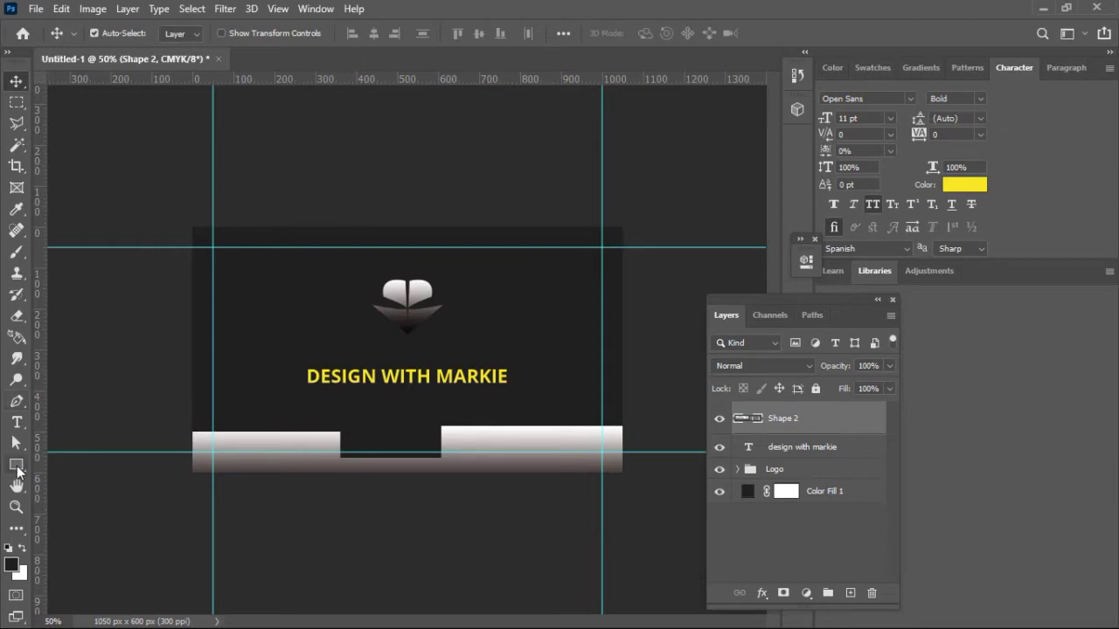
click(17, 466)
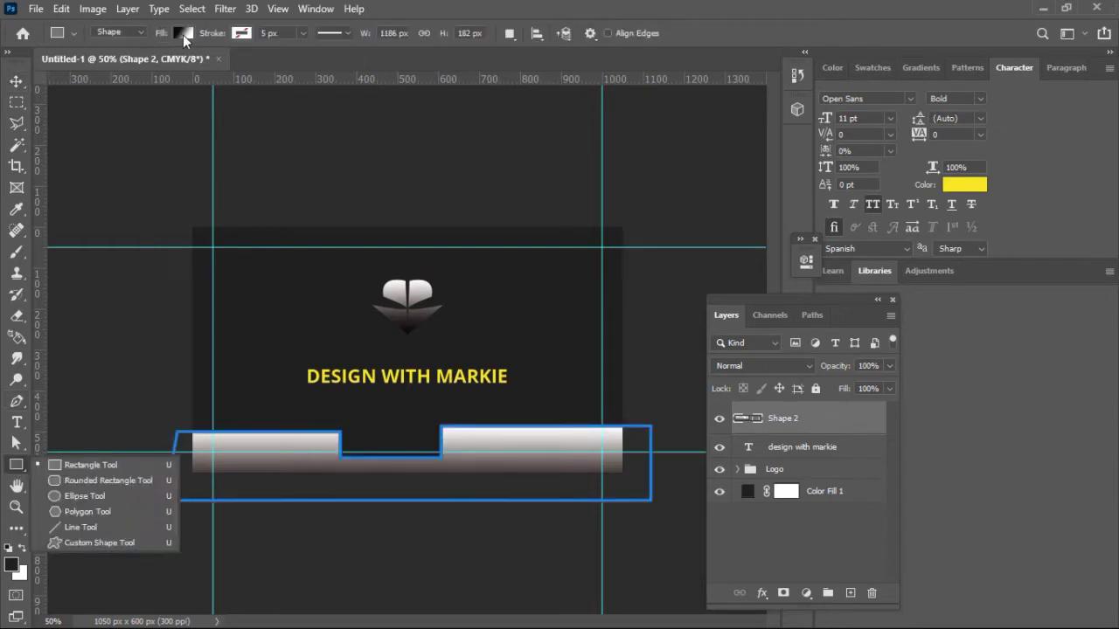
click(183, 34)
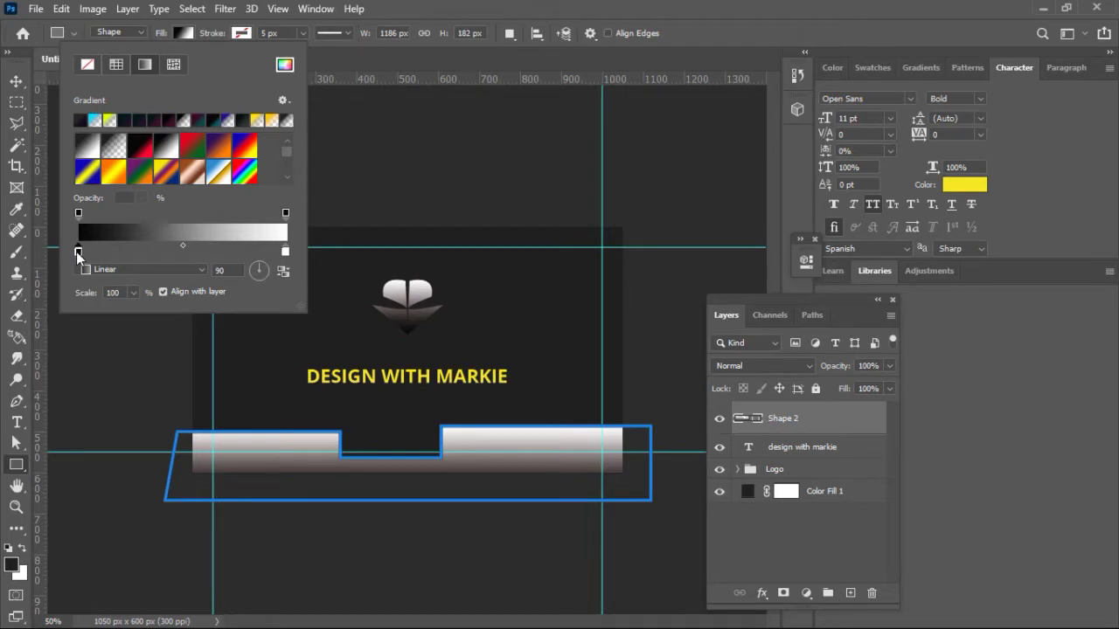
double_click(78, 252)
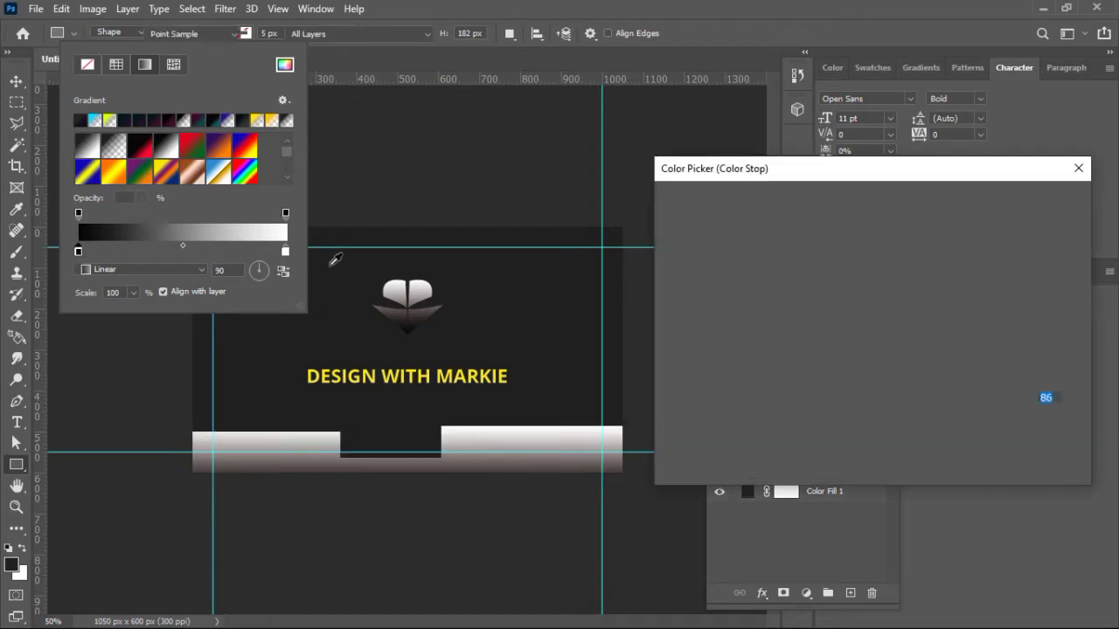
click(422, 374)
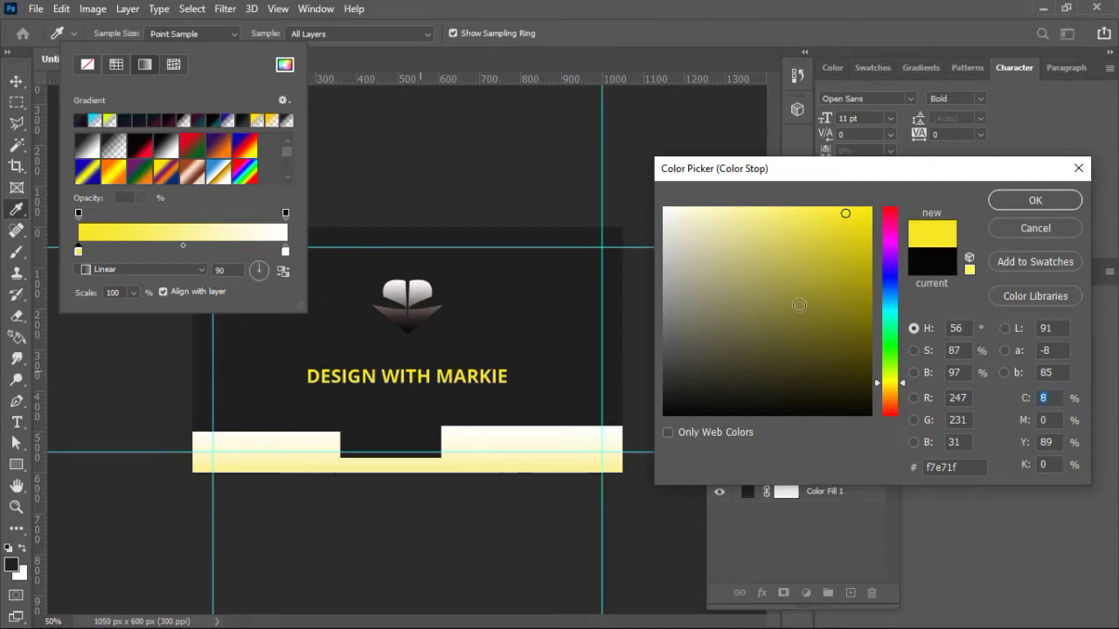
click(1012, 208)
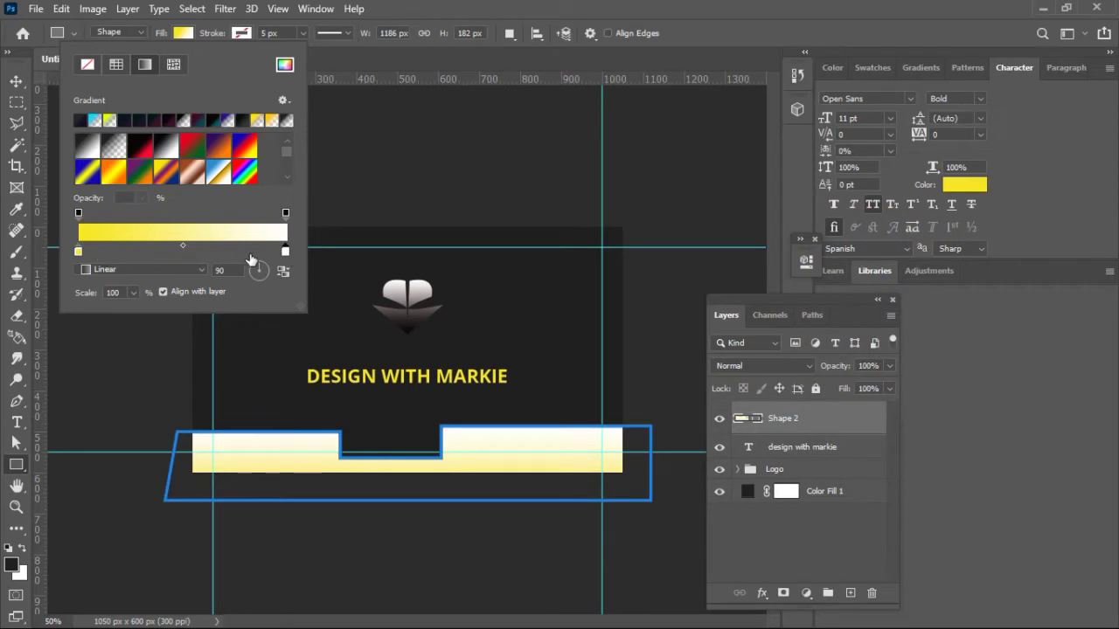
Step: Set the other gradient stop to dark olive #403d2f and apply the 90° gradient
double_click(286, 252)
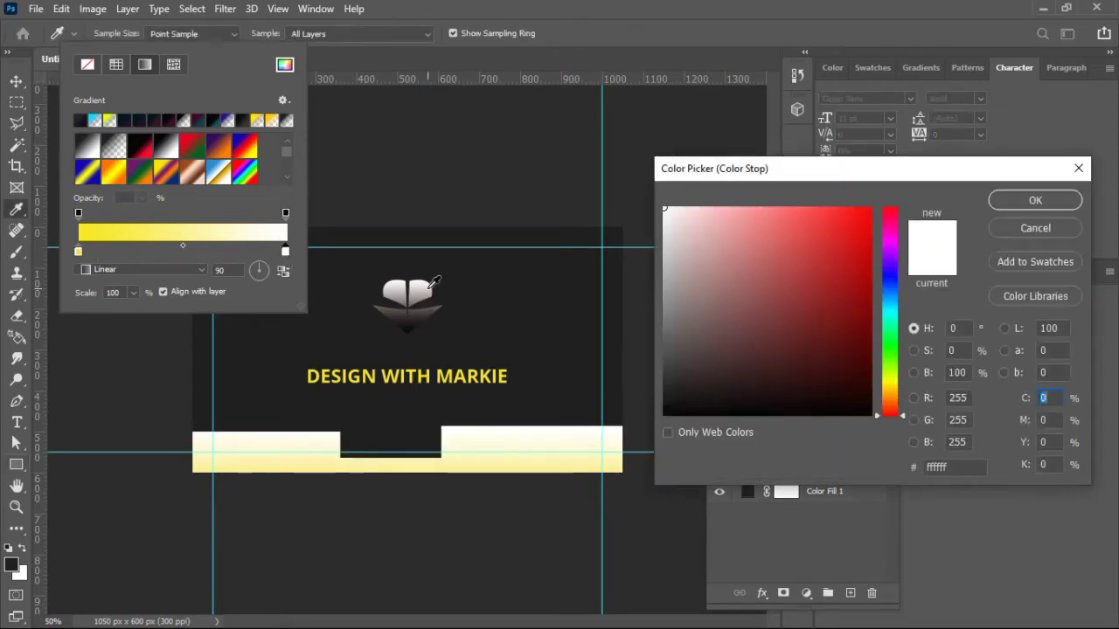
click(430, 296)
click(452, 322)
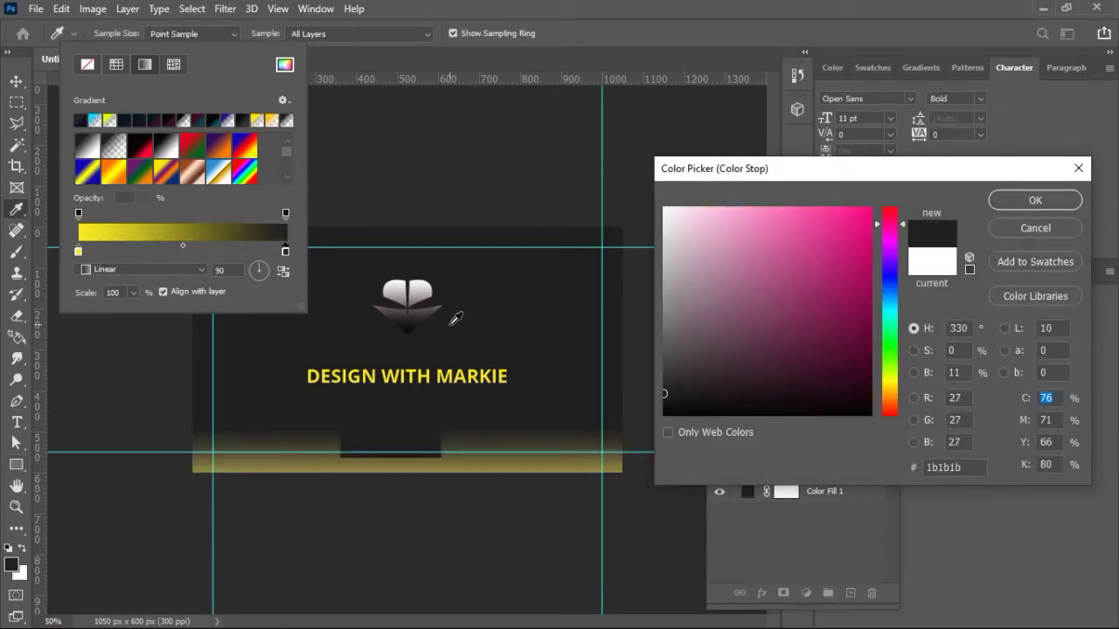
click(472, 374)
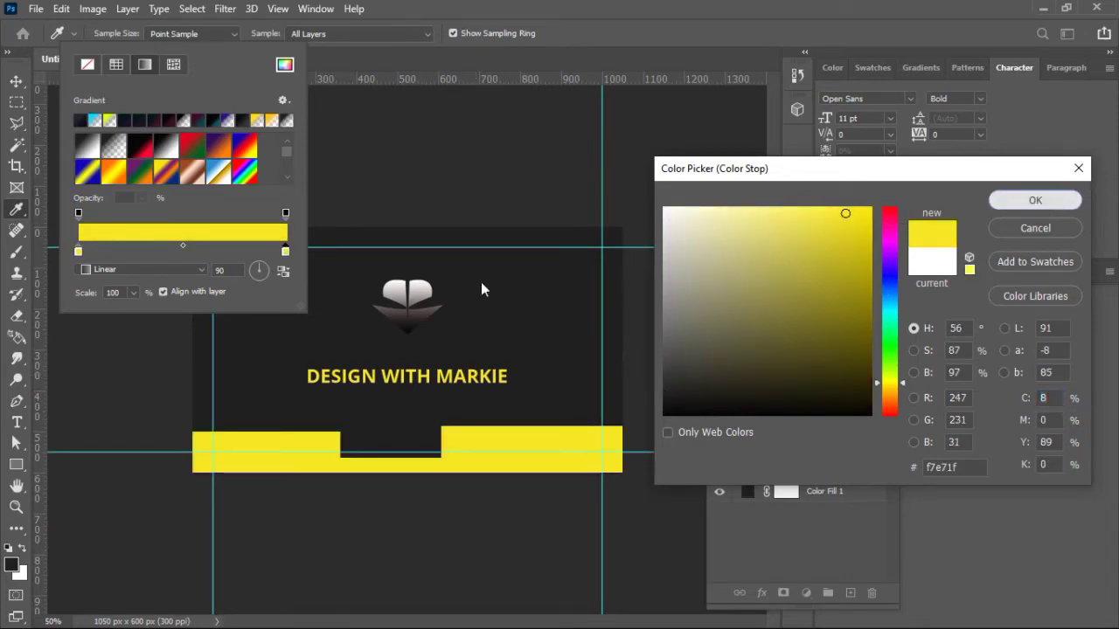
click(1033, 200)
double_click(78, 250)
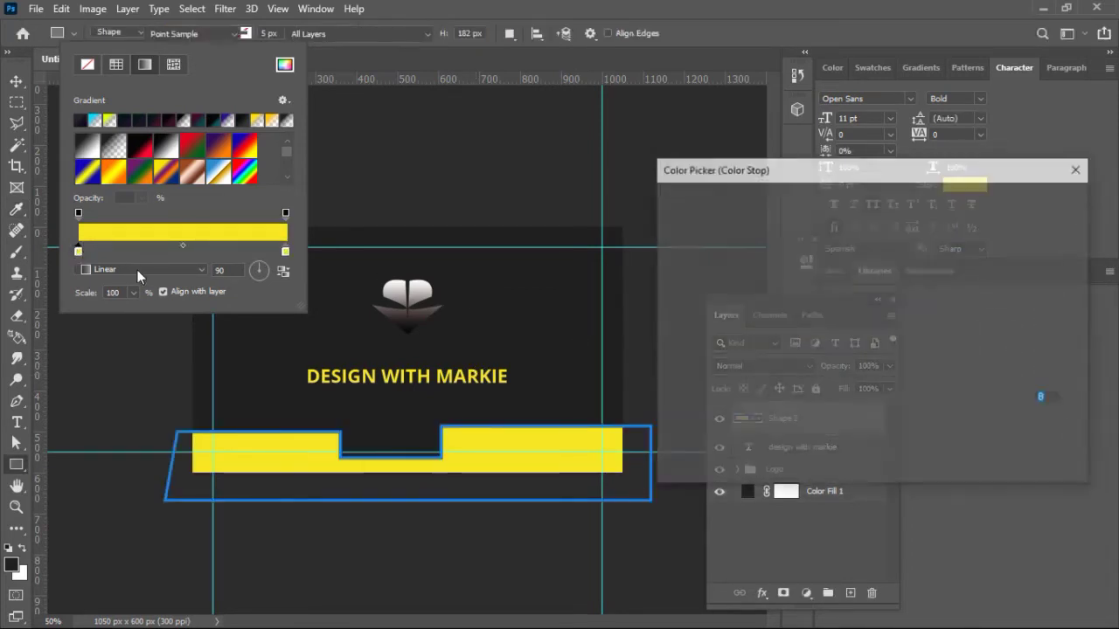
click(424, 317)
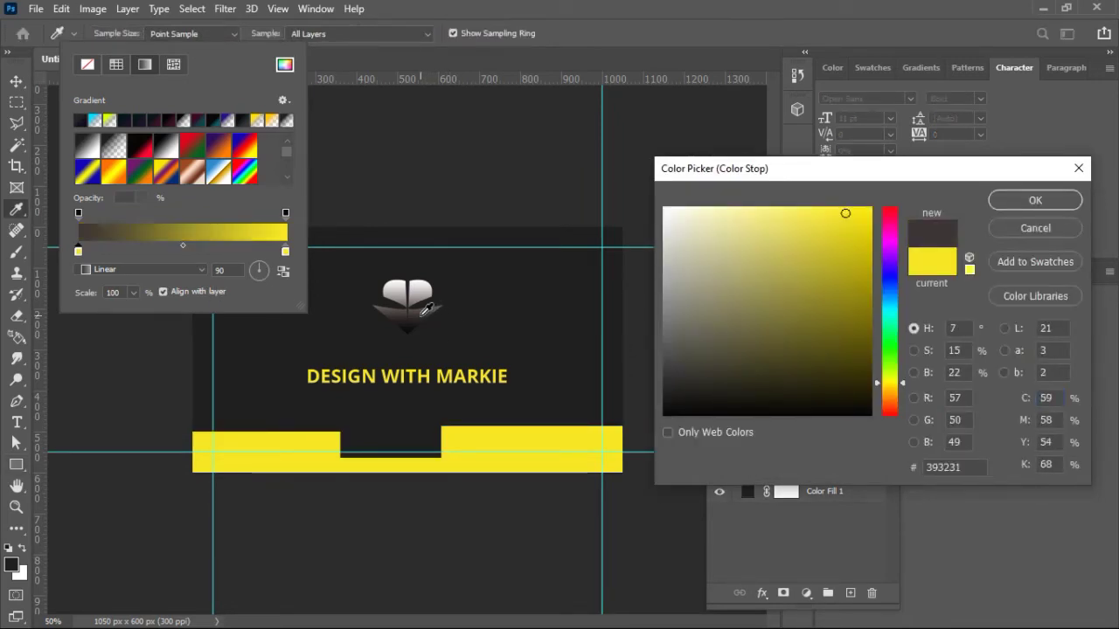
click(449, 315)
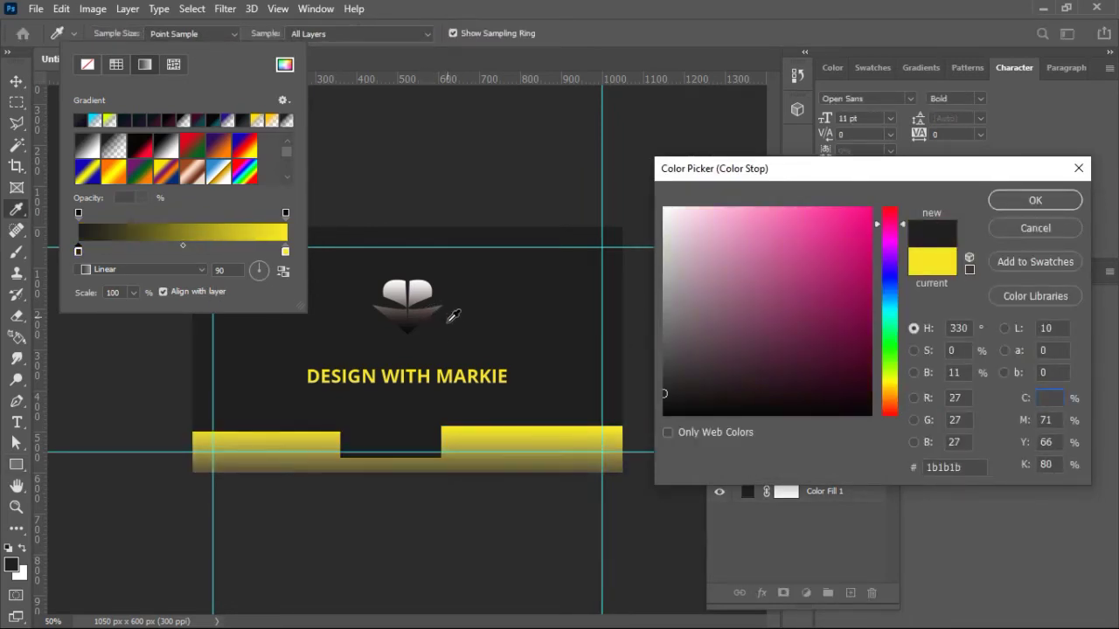
click(491, 376)
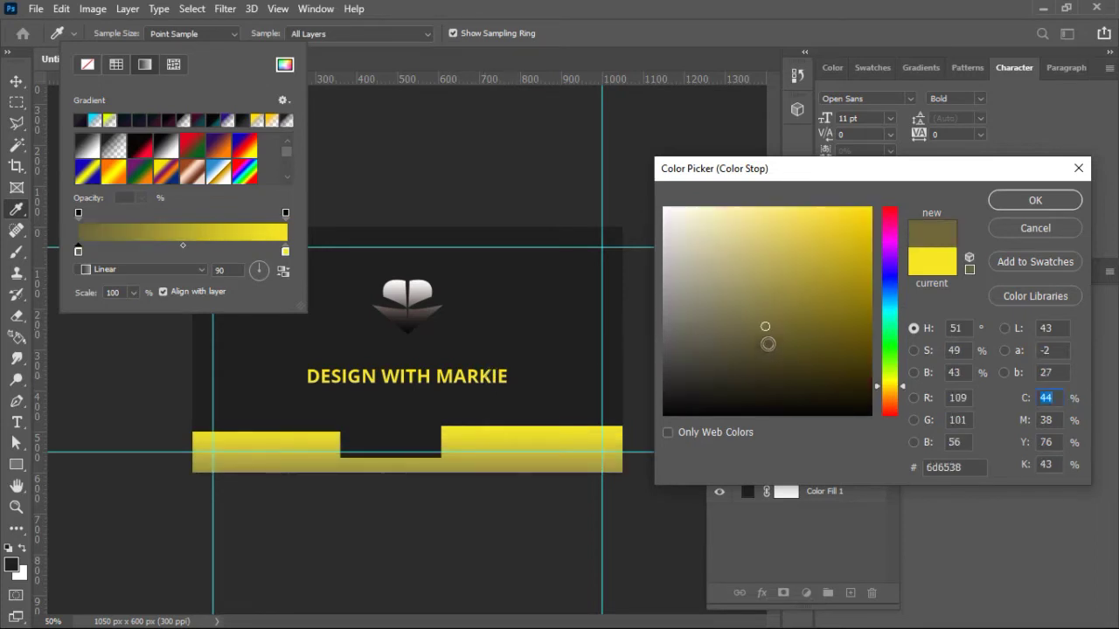
drag(766, 330, 718, 364)
click(1050, 206)
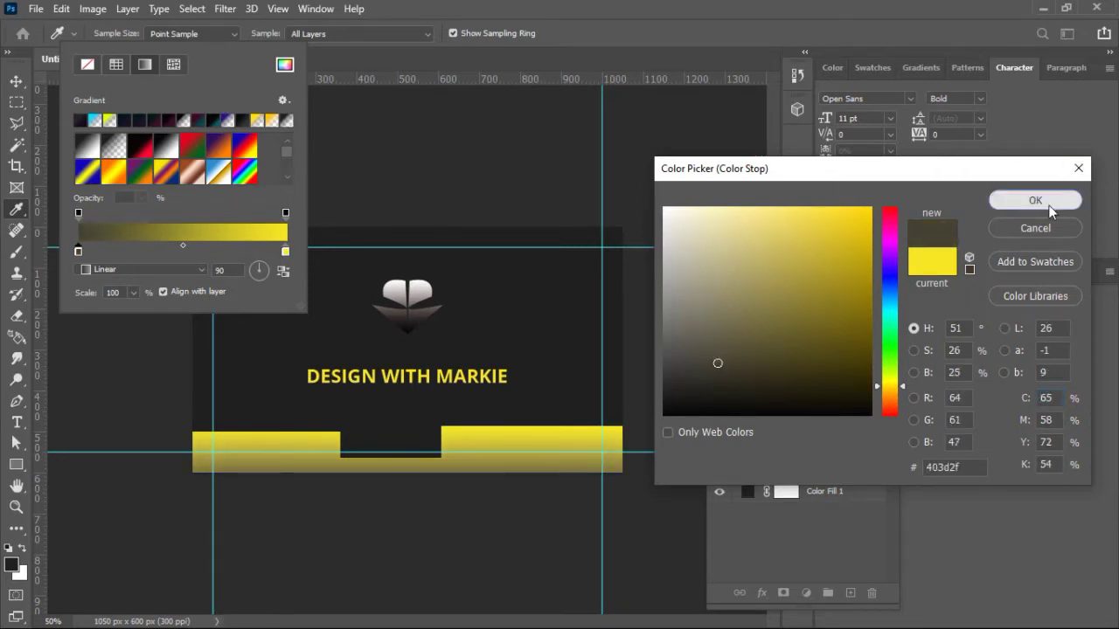
click(15, 85)
Step: Move the DESIGN WITH MARKIE text layer into the Logo group
click(389, 140)
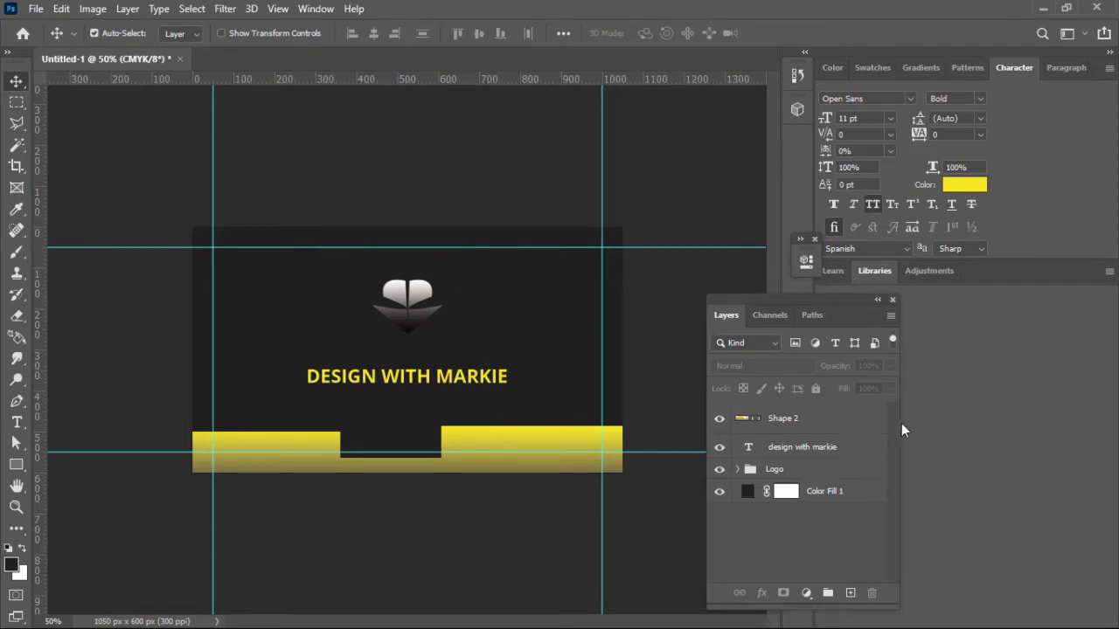
click(800, 449)
drag(801, 448, 756, 469)
click(739, 447)
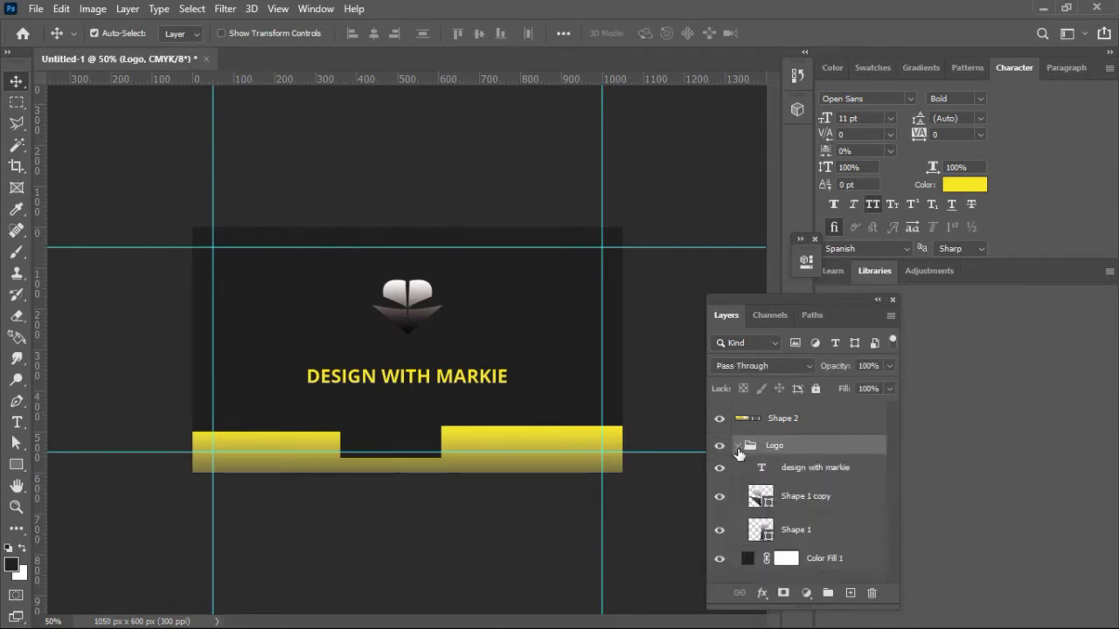
Step: Duplicate the title layer, hide the original, and convert the copy to a shape
right_click(804, 470)
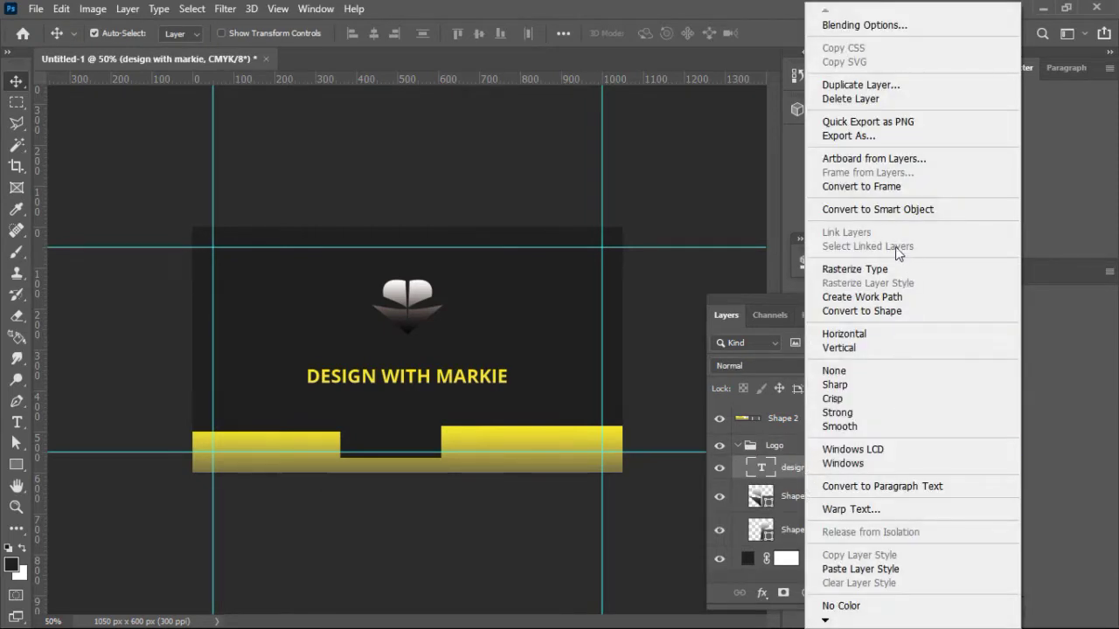
click(795, 473)
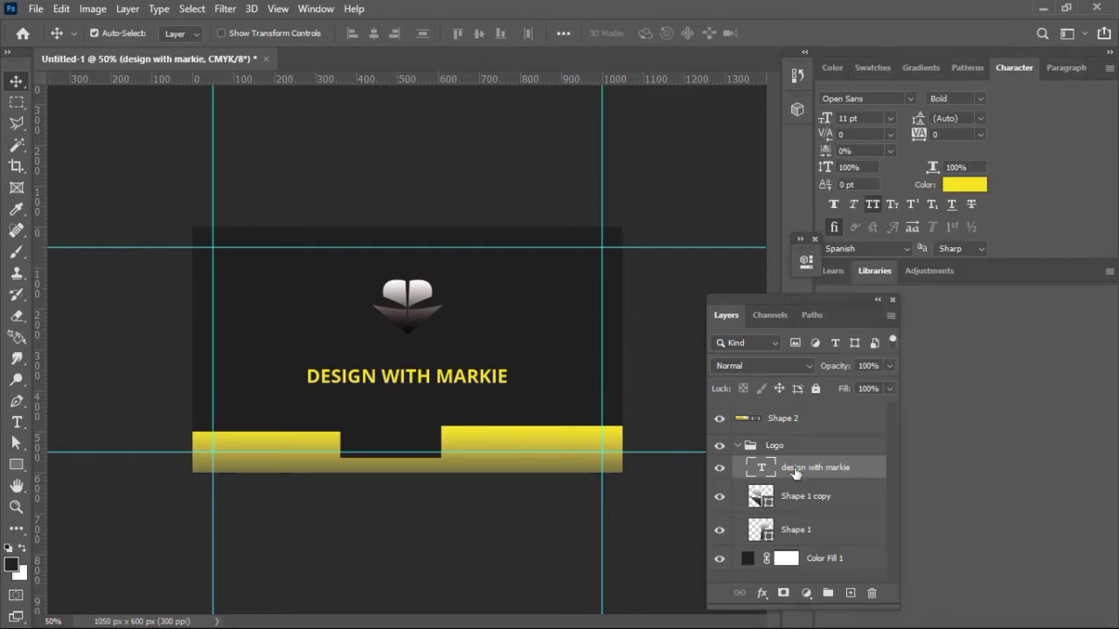
key(ctrl+j)
click(719, 491)
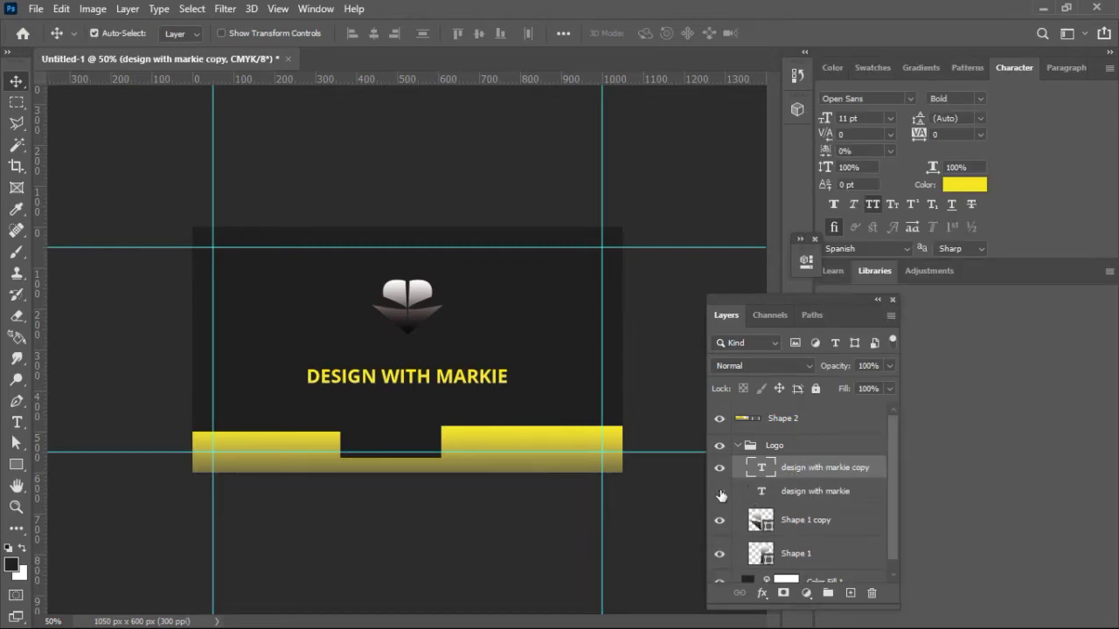
right_click(837, 468)
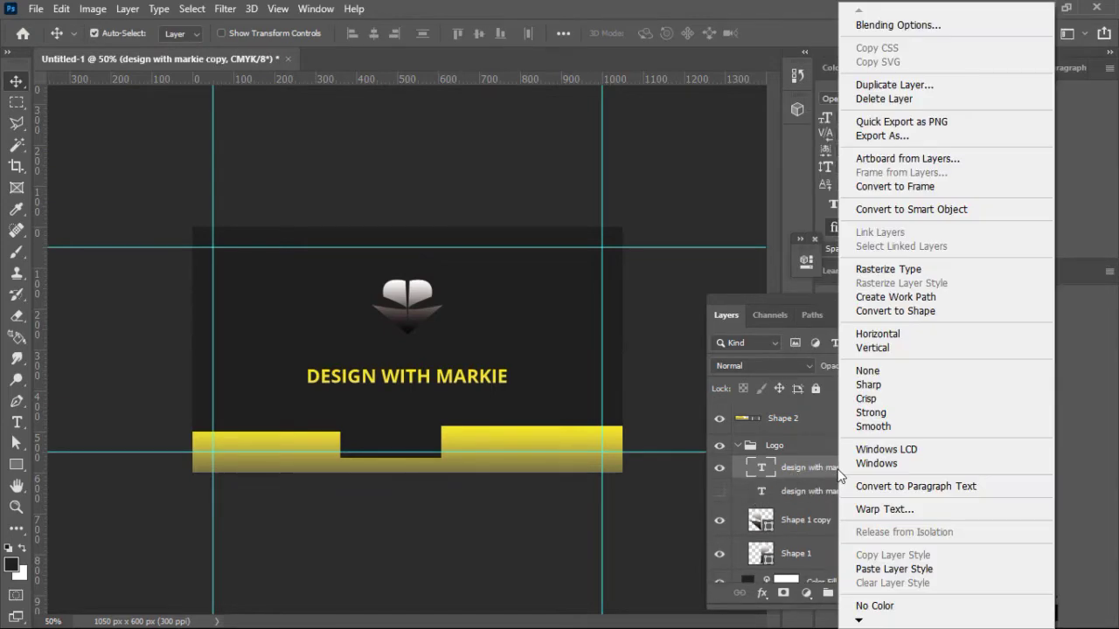
click(900, 311)
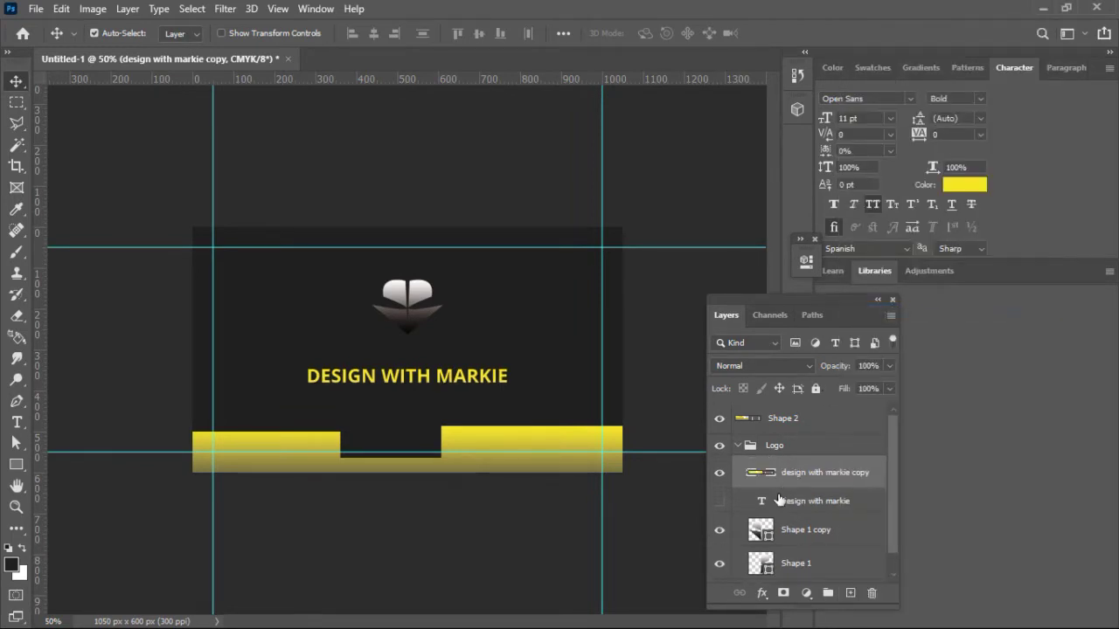
click(745, 446)
click(737, 445)
Step: Scale the Logo group to 83.88% and recentre it on the card
key(ctrl+t)
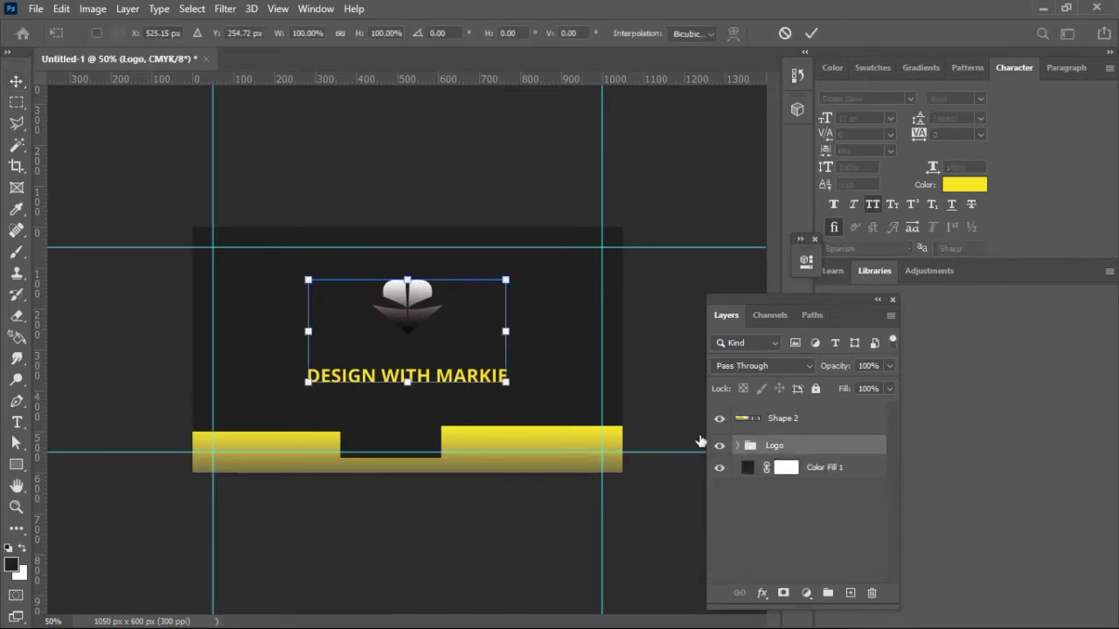
drag(505, 382, 475, 365)
mouse_move(395, 323)
mouse_down()
mouse_move(413, 326)
mouse_move(413, 317)
mouse_up()
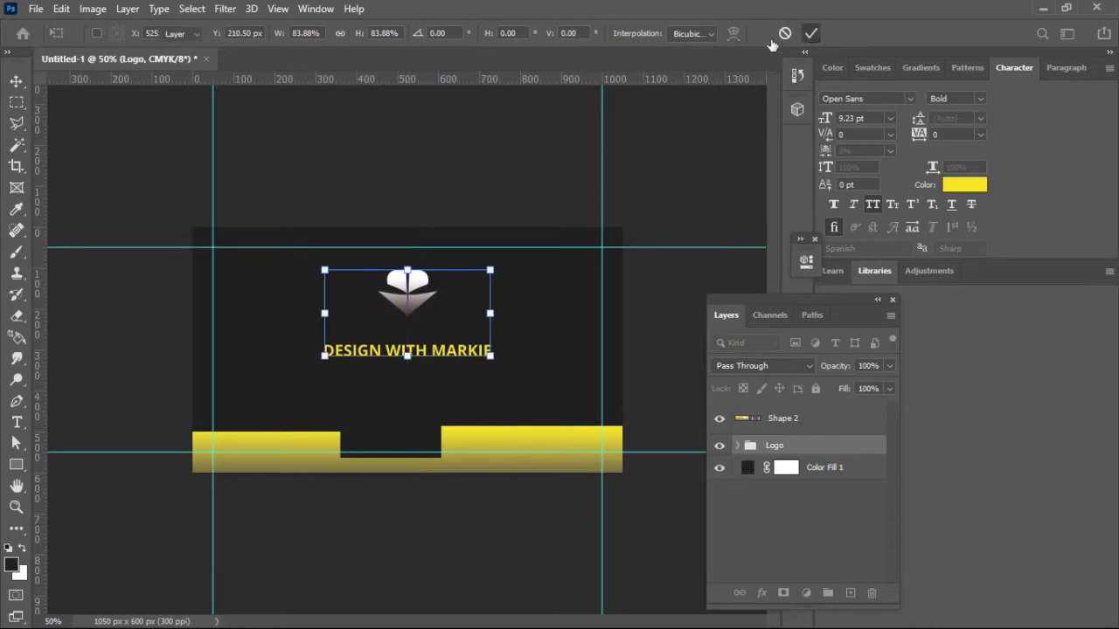
click(811, 33)
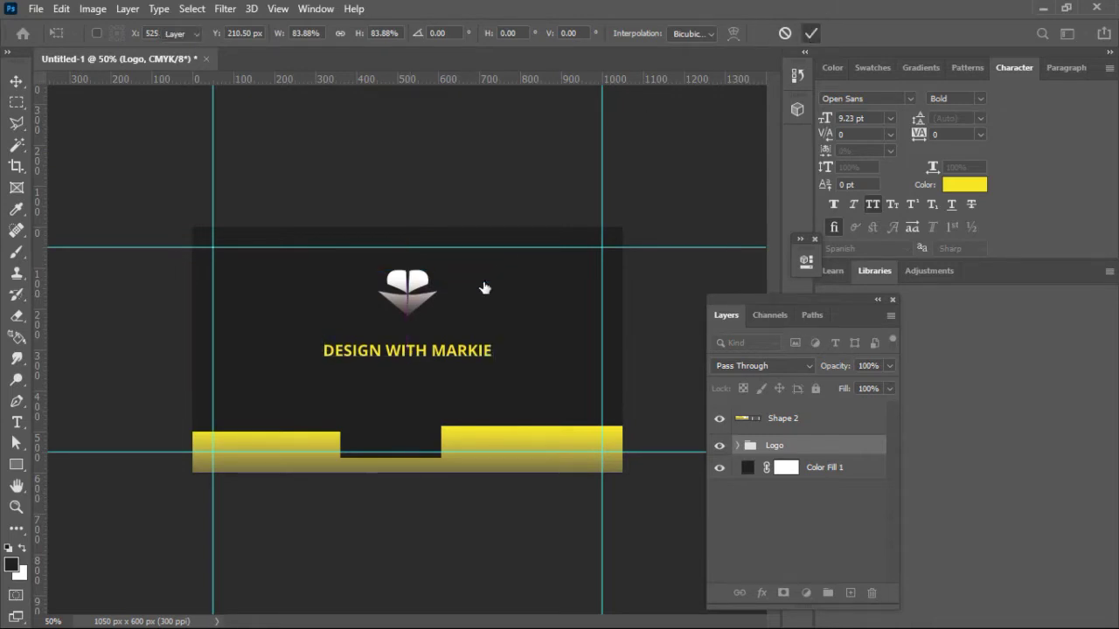
Step: Nudge the title shape slightly upward
click(474, 352)
key(Up)
key(Up)
key(Up)
key(Up)
key(Up)
key(Up)
key(Up)
key(Up)
key(Up)
key(Up)
key(Up)
key(Up)
key(Up)
key(Up)
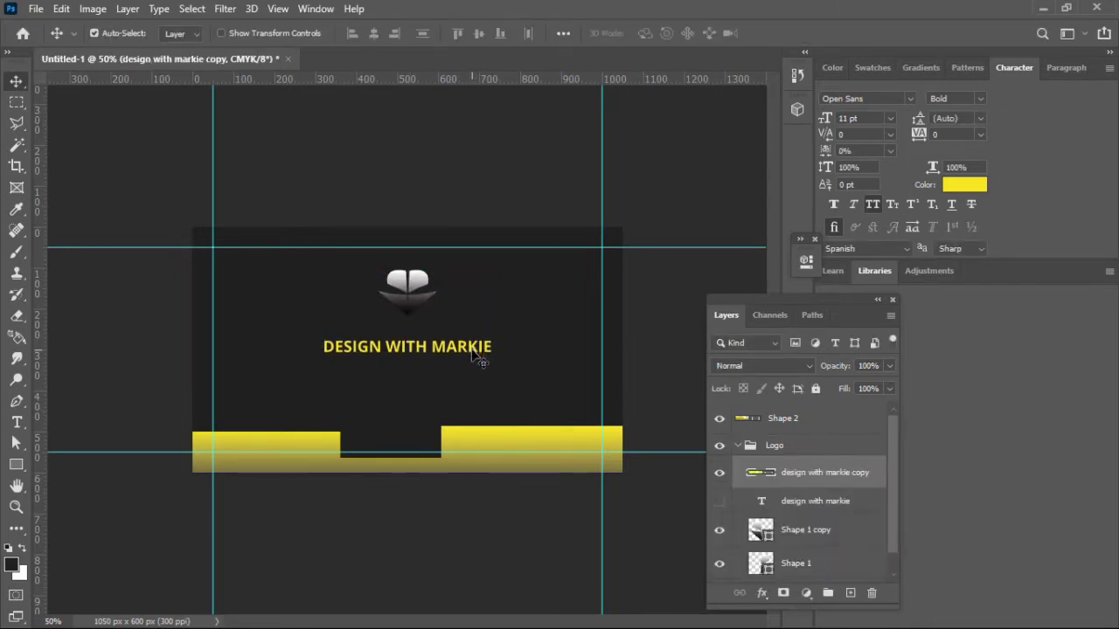
key(Up)
key(Up)
key(Up)
key(Up)
key(Up)
key(Up)
key(Up)
key(Up)
key(Up)
key(Up)
key(Up)
key(Up)
key(Up)
key(Up)
key(Up)
key(Up)
key(Up)
key(Up)
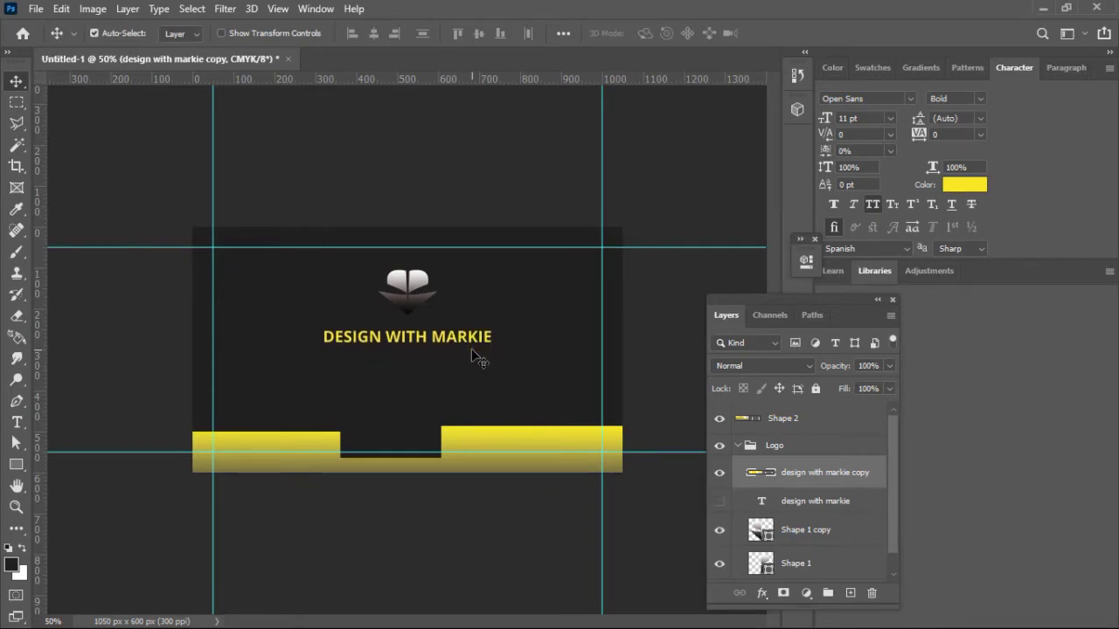
key(Down)
Step: Show the original title text again and move it below the shape copy as a second line
click(473, 340)
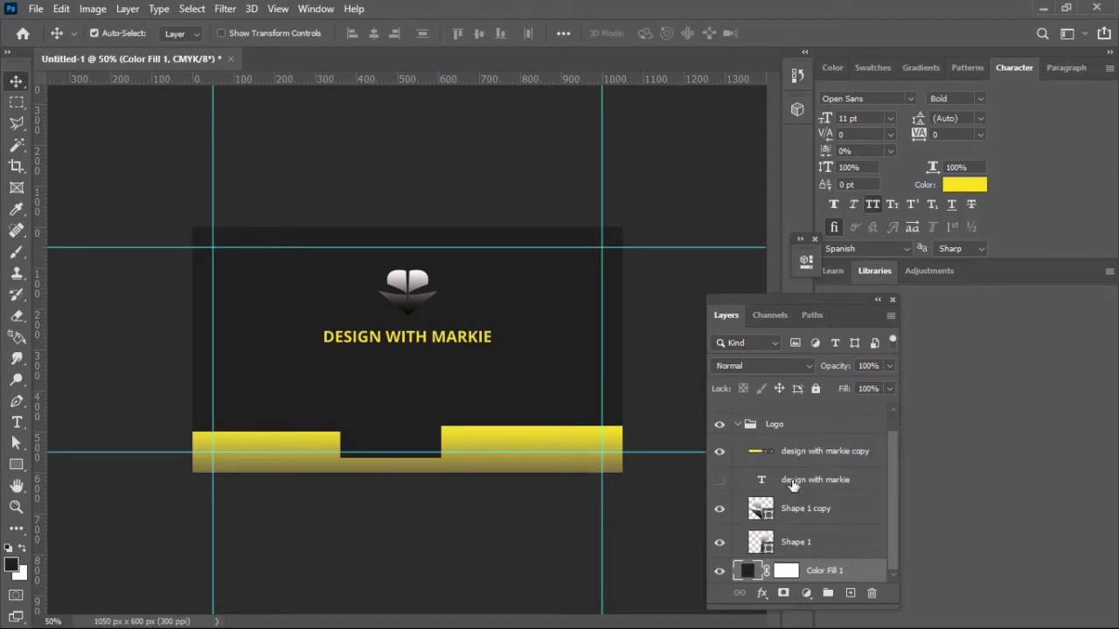
click(740, 483)
click(719, 479)
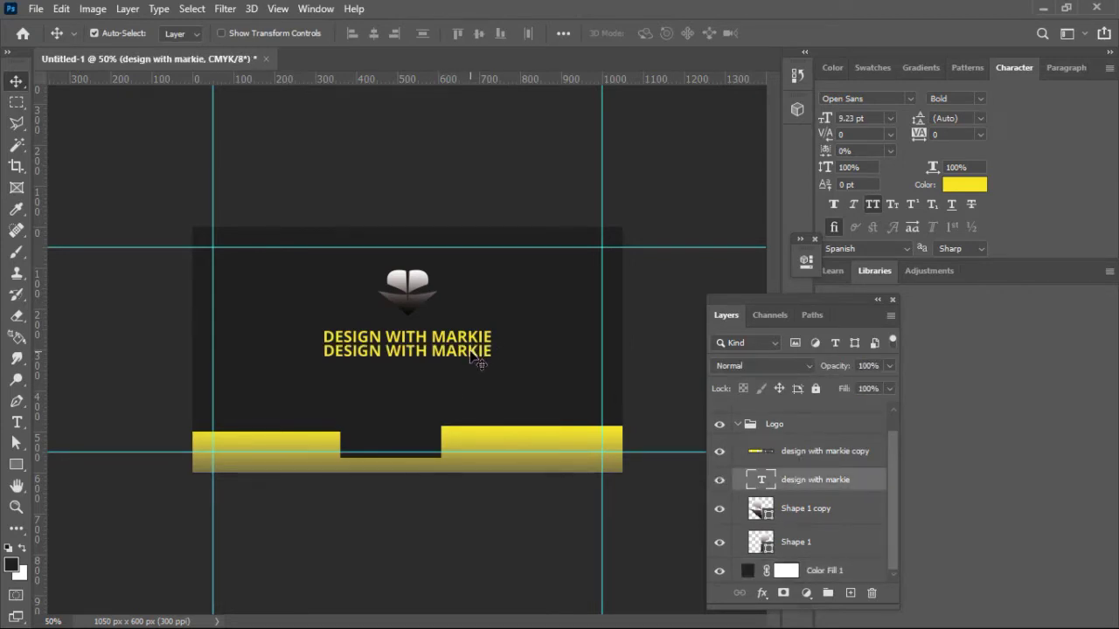
mouse_move(470, 354)
mouse_down()
mouse_move(469, 379)
mouse_move(471, 368)
mouse_up()
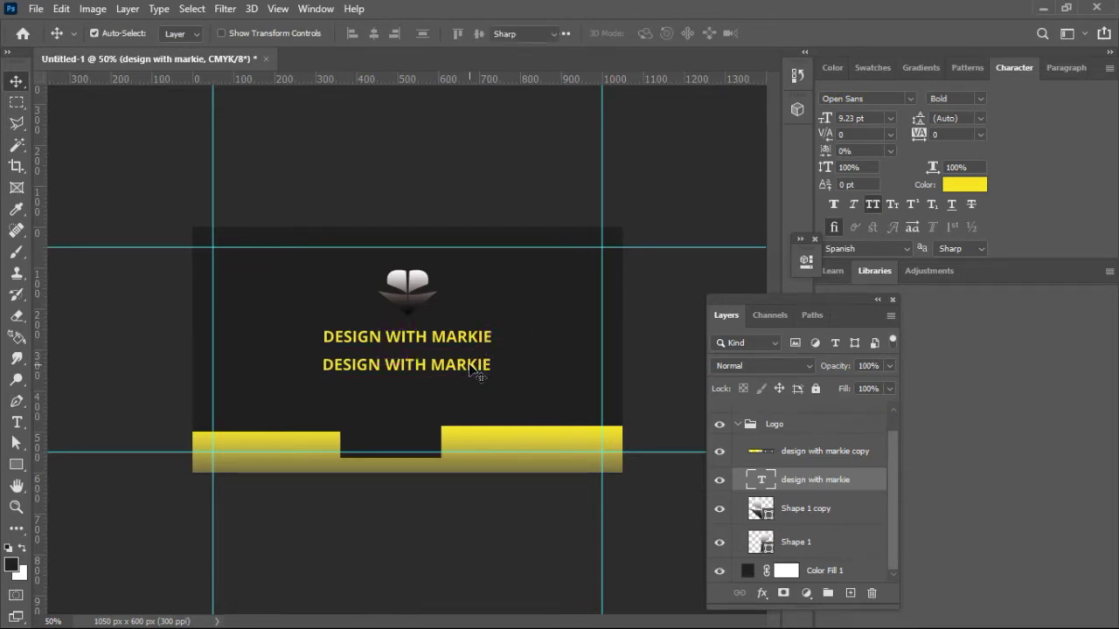
double_click(469, 365)
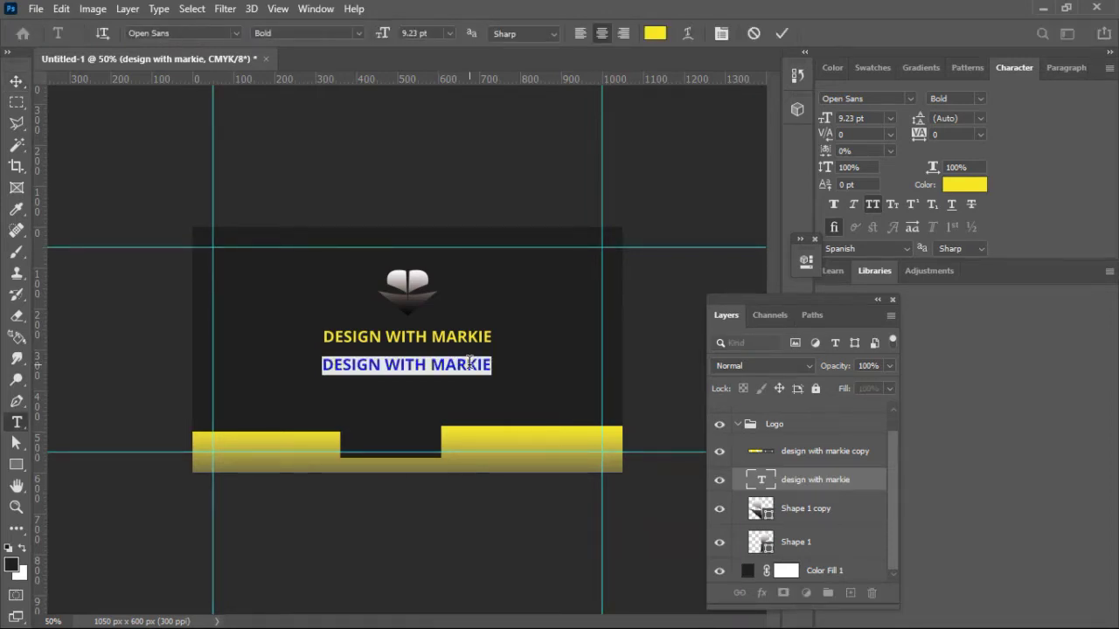
Step: Replace the second line with 'GRAPHIC DESIGN . WEB DEVELOPMENT . ANDROID DEVELOPMENT' at 5 pt
text(g)
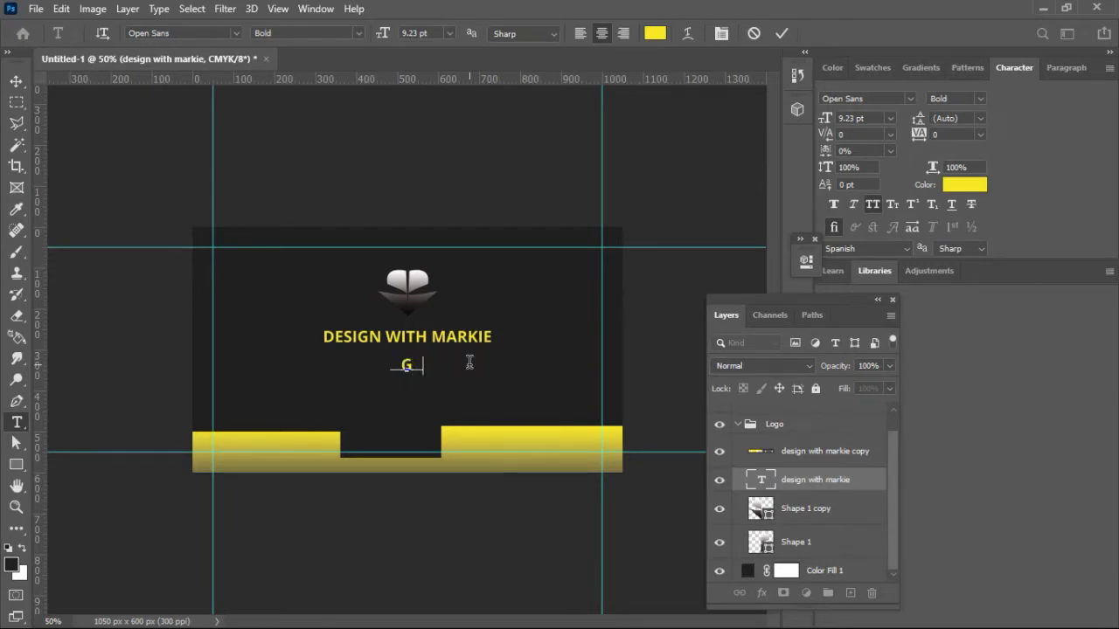
text(raphic )
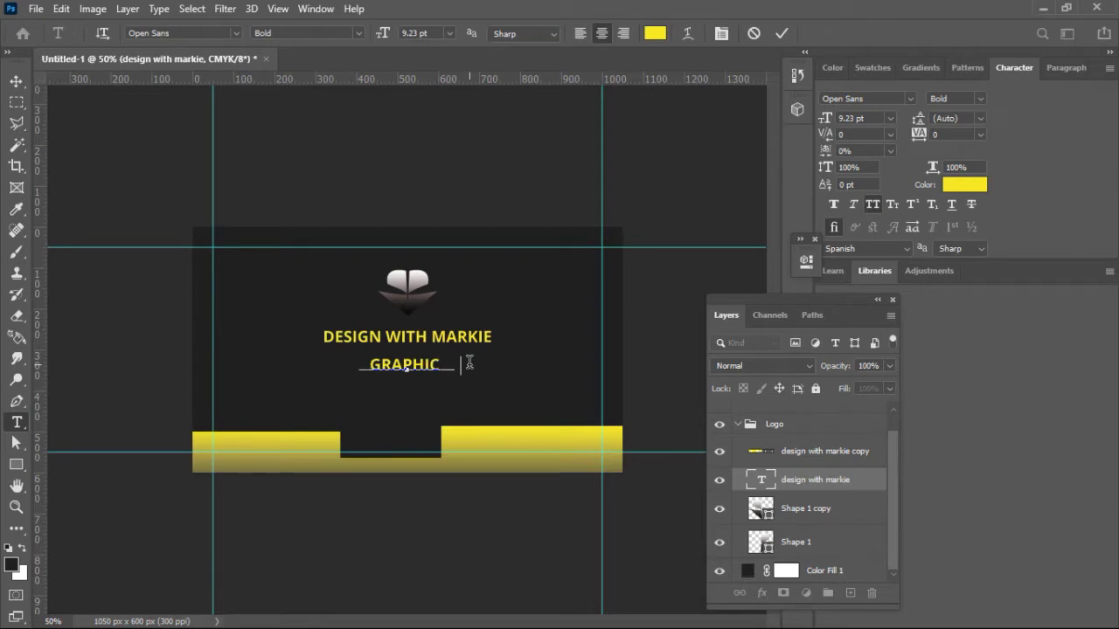
text(design)
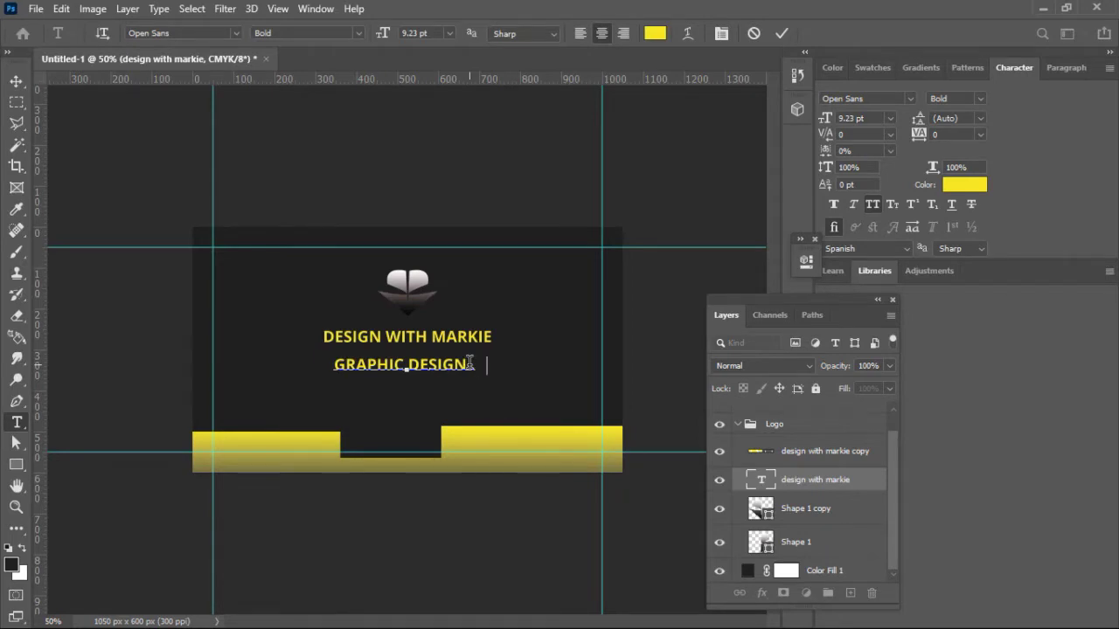
text( . web d)
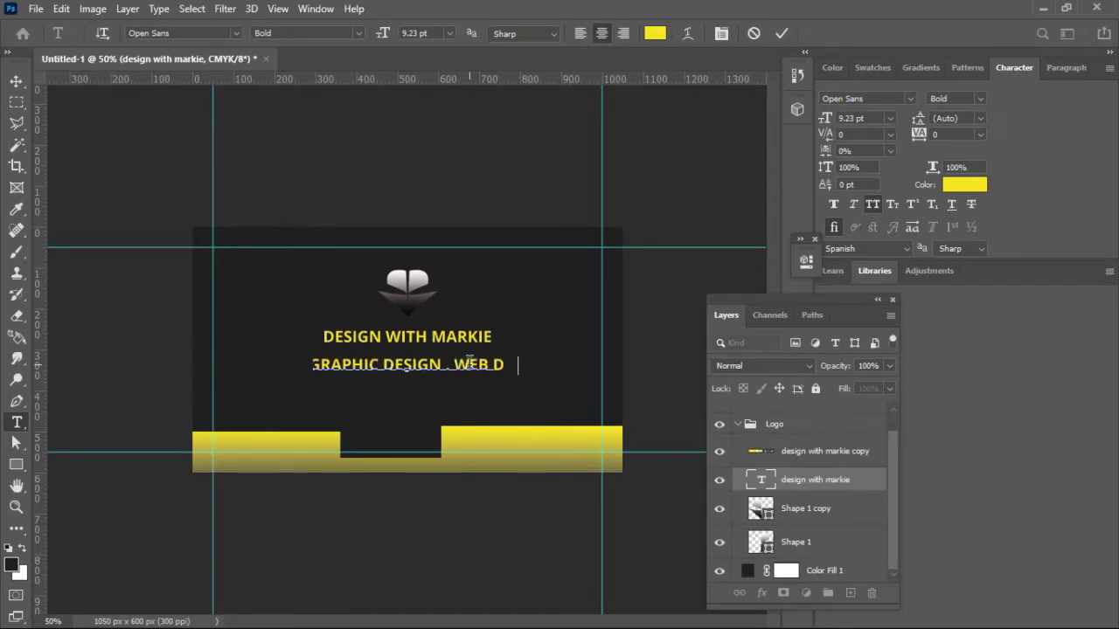
text(evelopment)
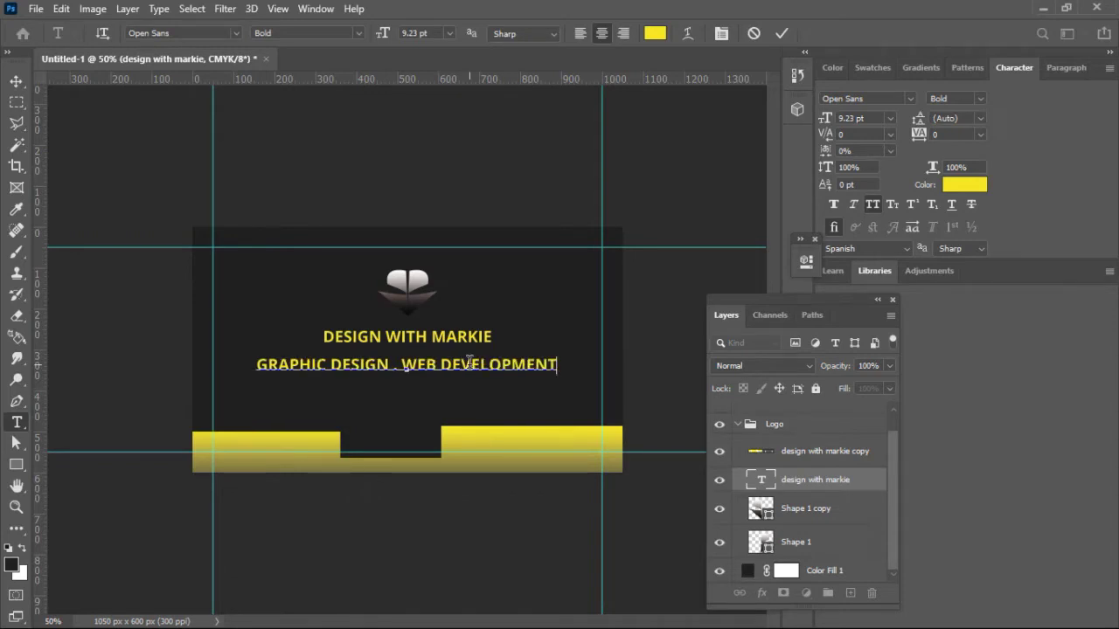
text( .)
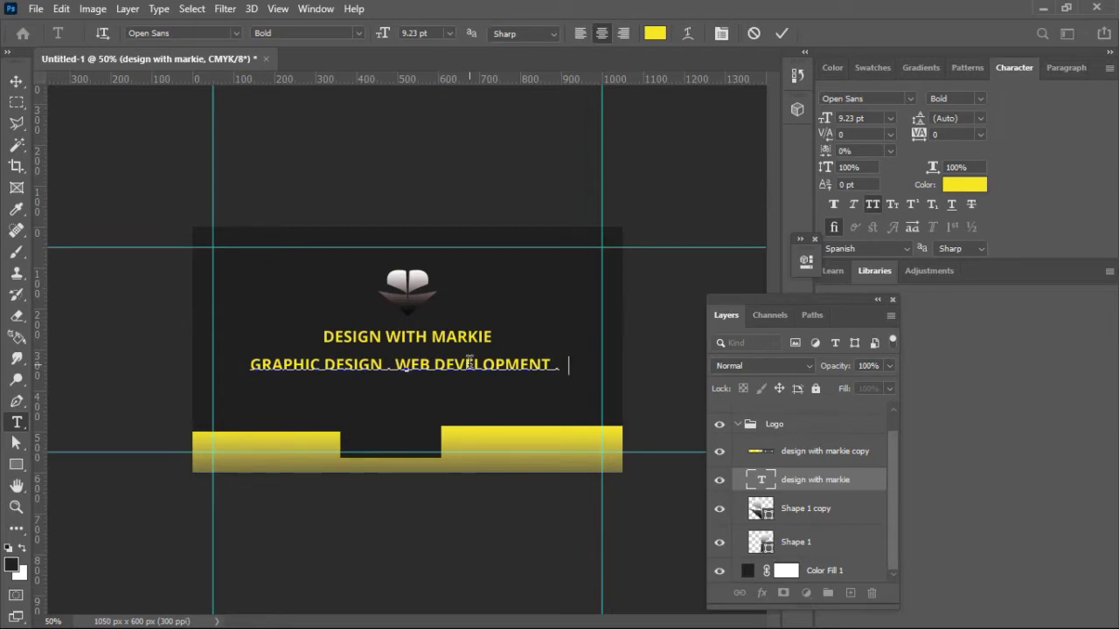
text( ANDROID D)
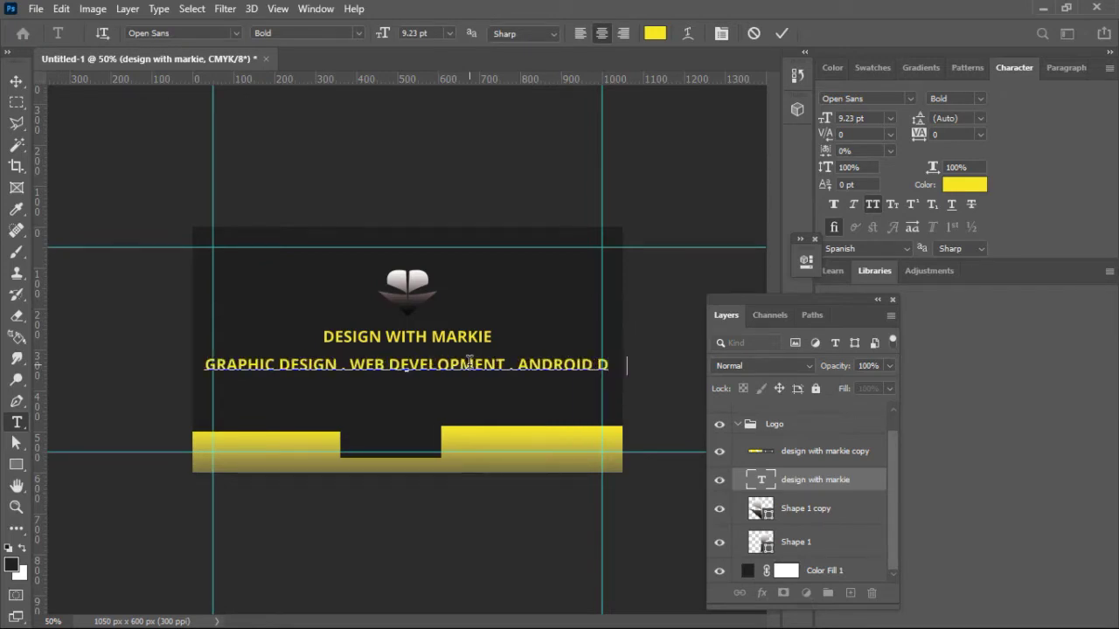
text(EVELO)
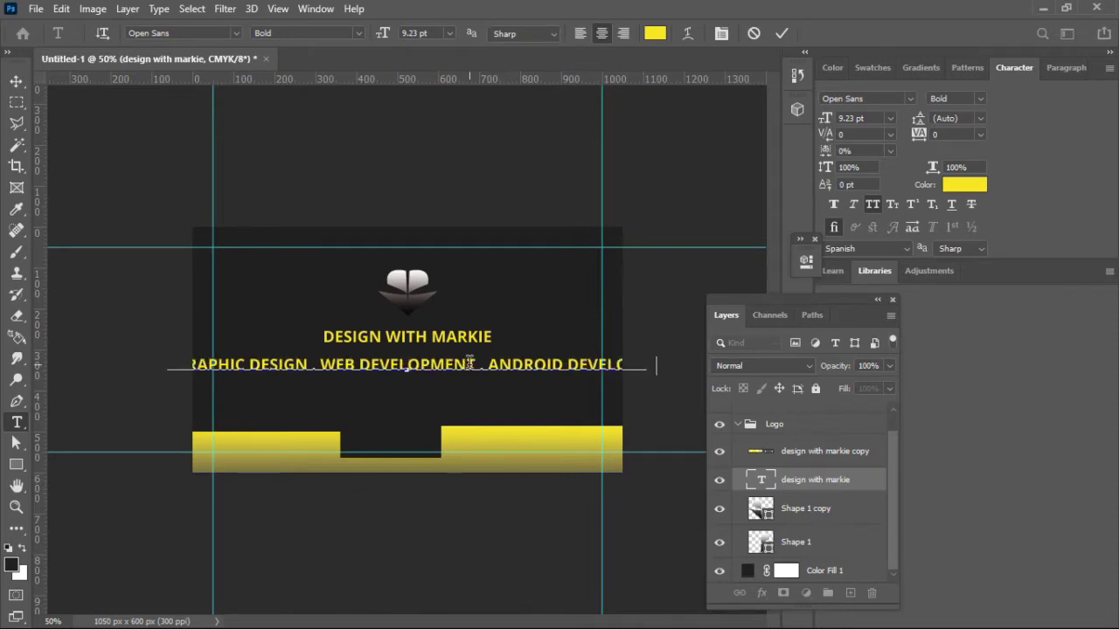
text(PMENT)
key(ctrl+a)
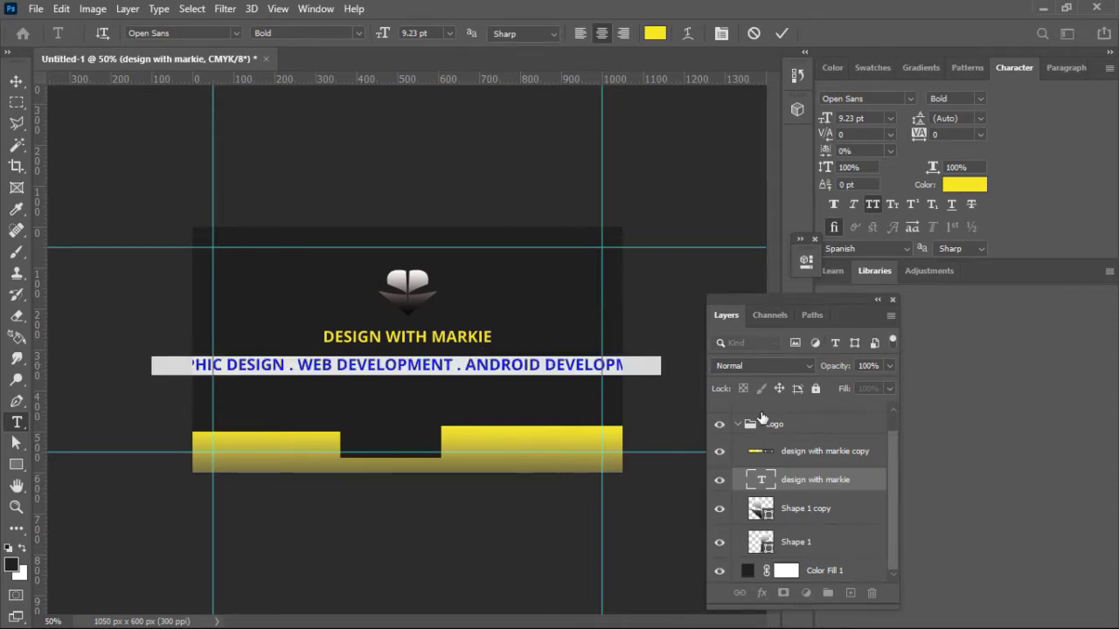
drag(828, 125, 826, 125)
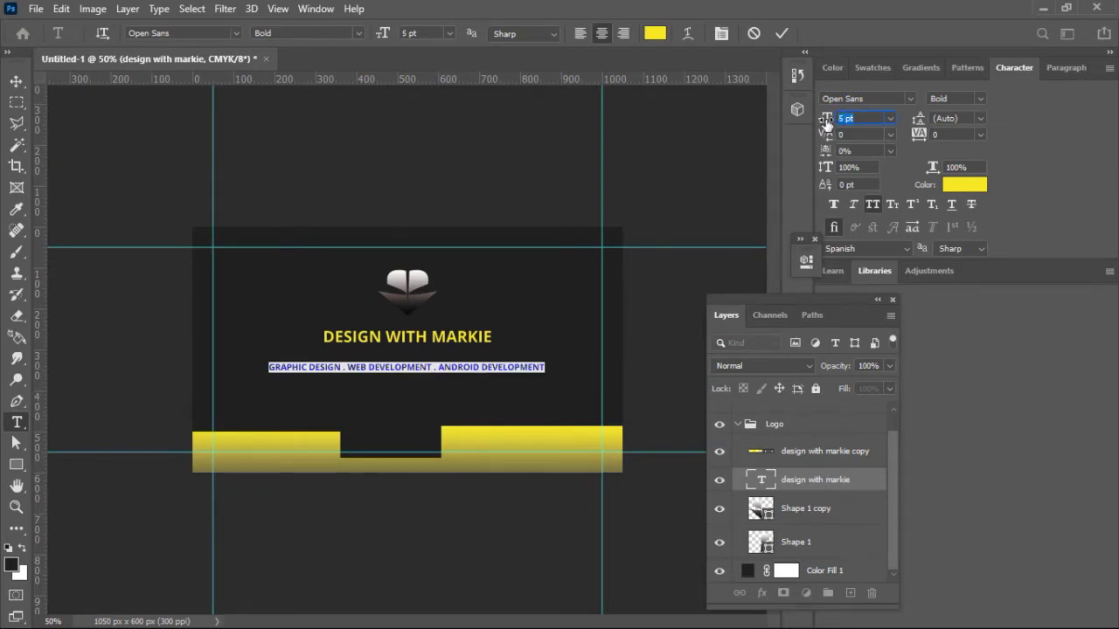
click(781, 34)
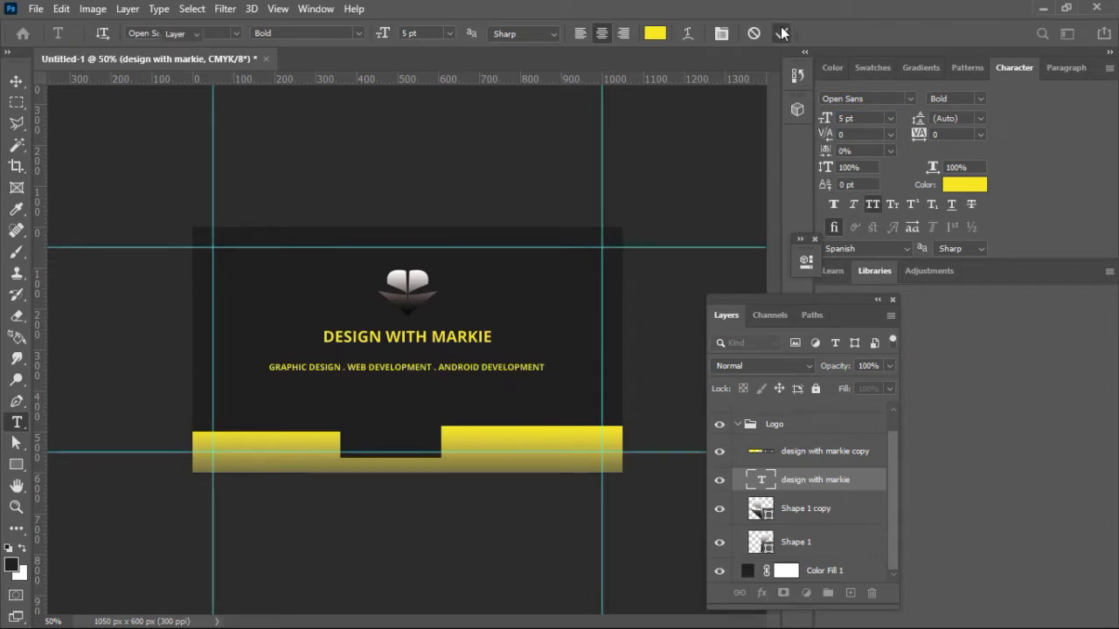
key(v)
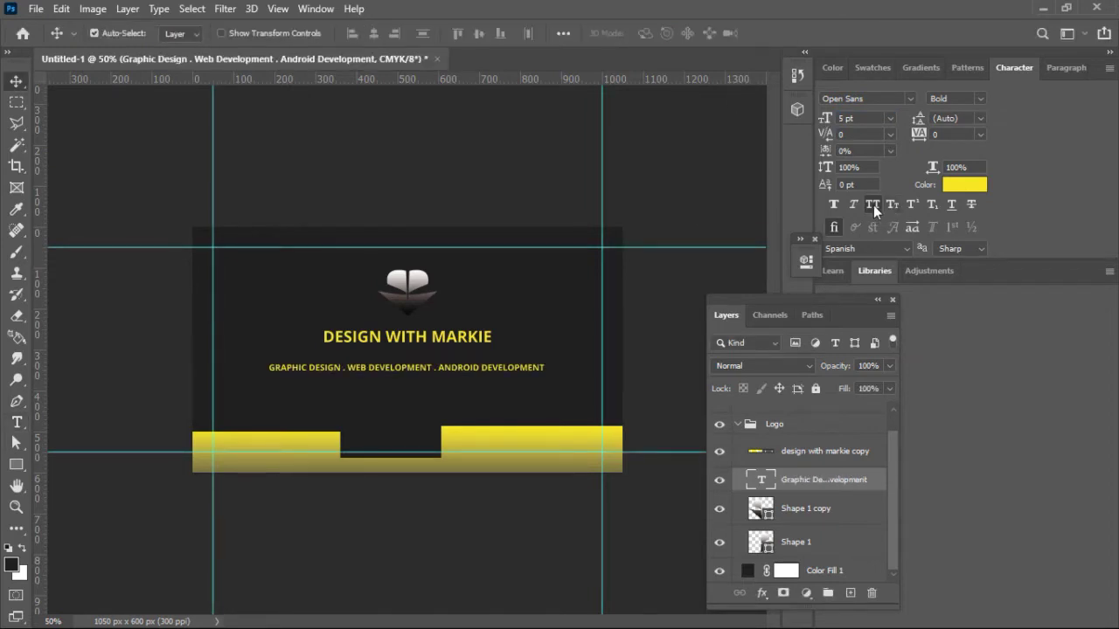
Step: Turn off All Caps on the tagline and colour it near-white f6f5ec, keeping it at 5 pt
click(872, 205)
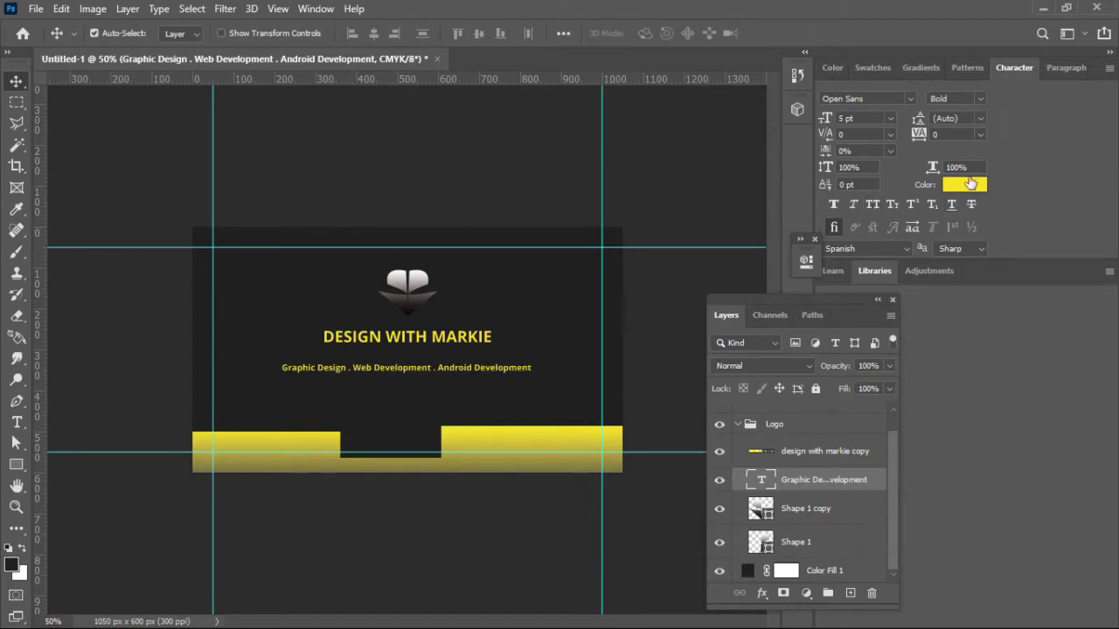
click(969, 183)
drag(679, 219, 663, 207)
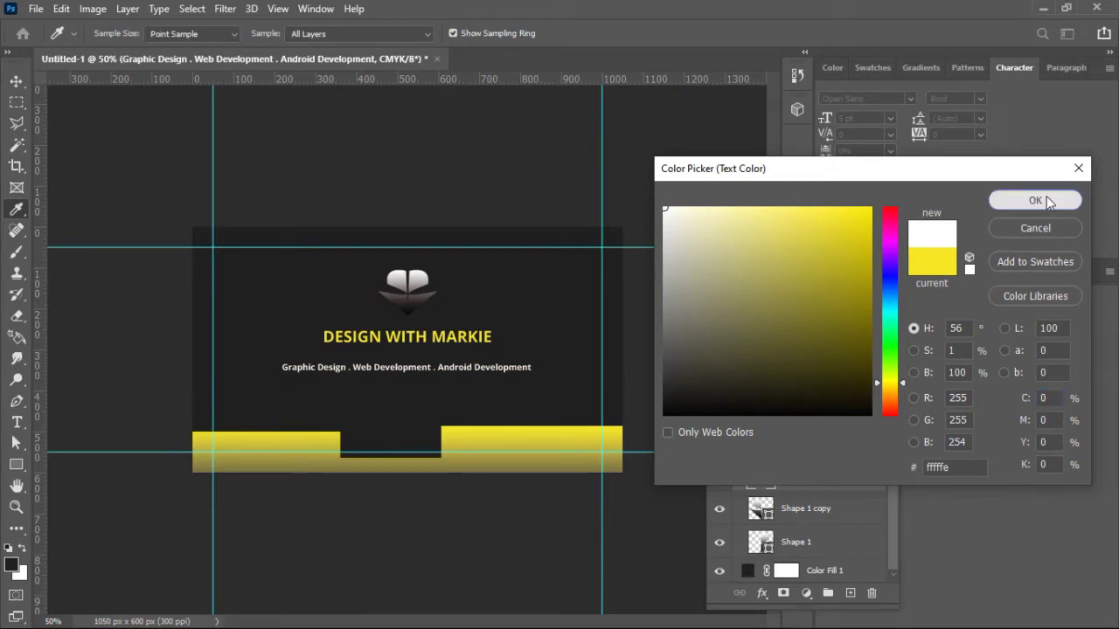
click(1046, 196)
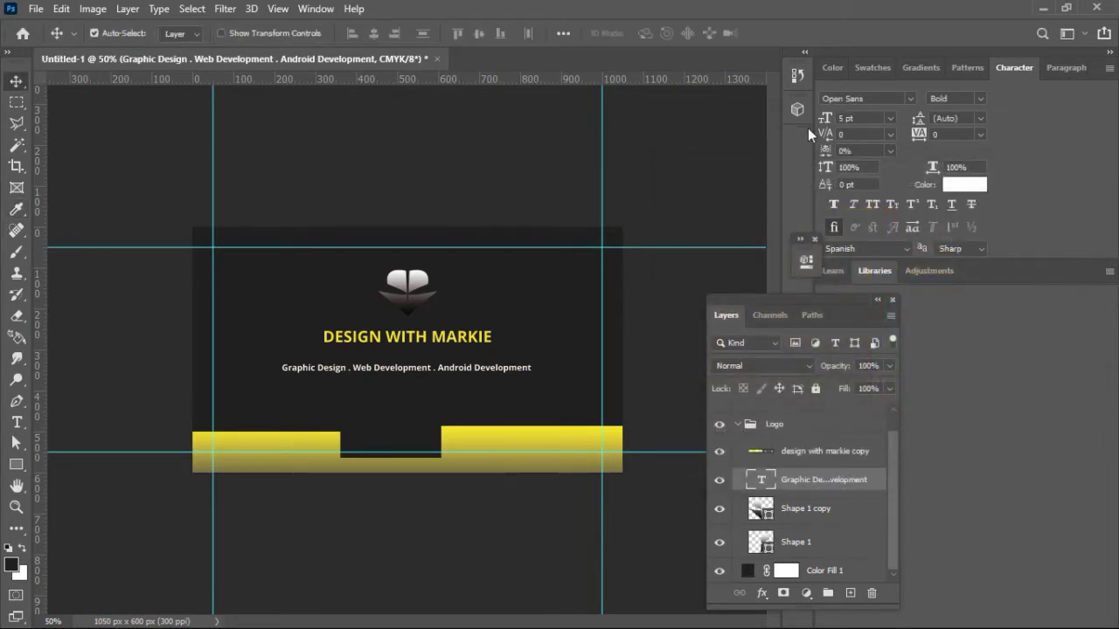
mouse_move(827, 125)
mouse_down()
mouse_move(840, 120)
mouse_move(823, 125)
mouse_up()
drag(824, 125, 828, 123)
key(ctrl+plus)
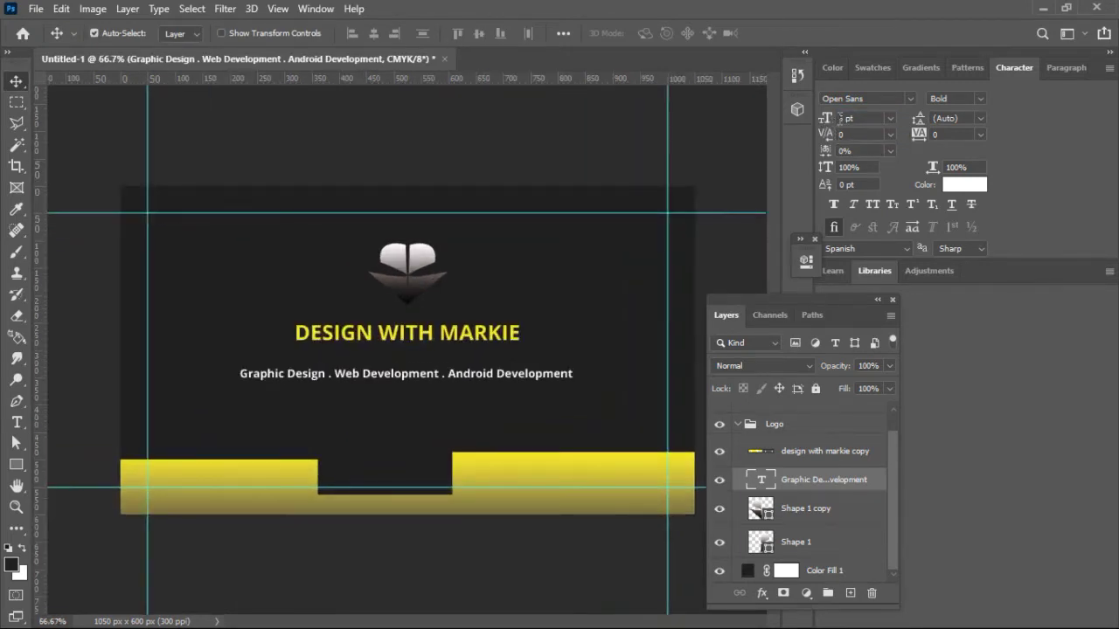
key(ctrl+minus)
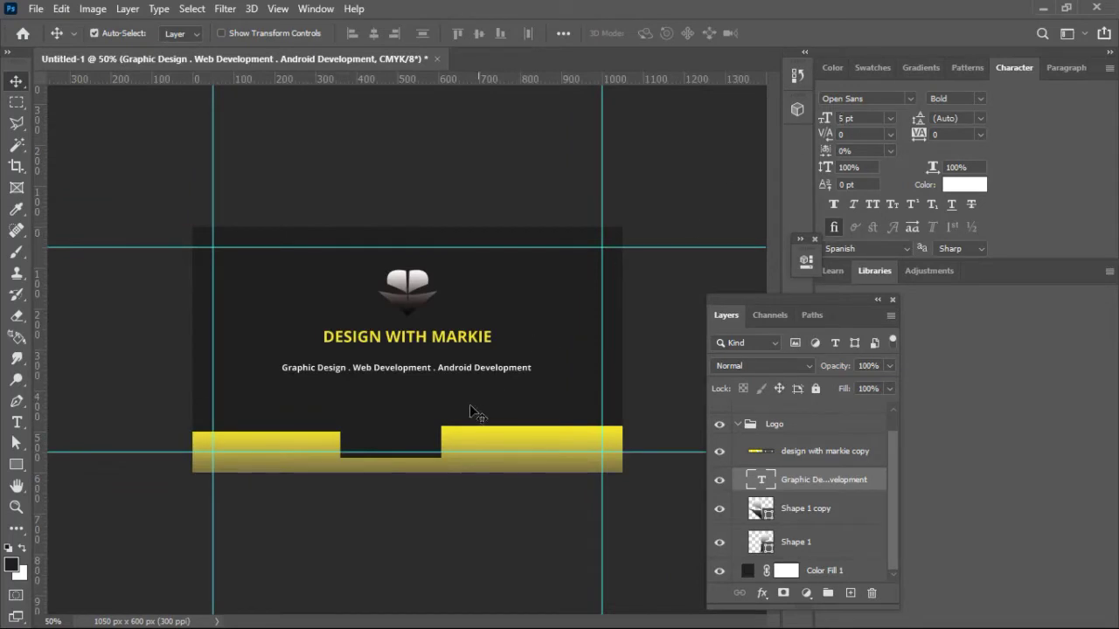
Step: Fill Shape 2 with solid bright yellow and lower its layer opacity to 84%
click(466, 434)
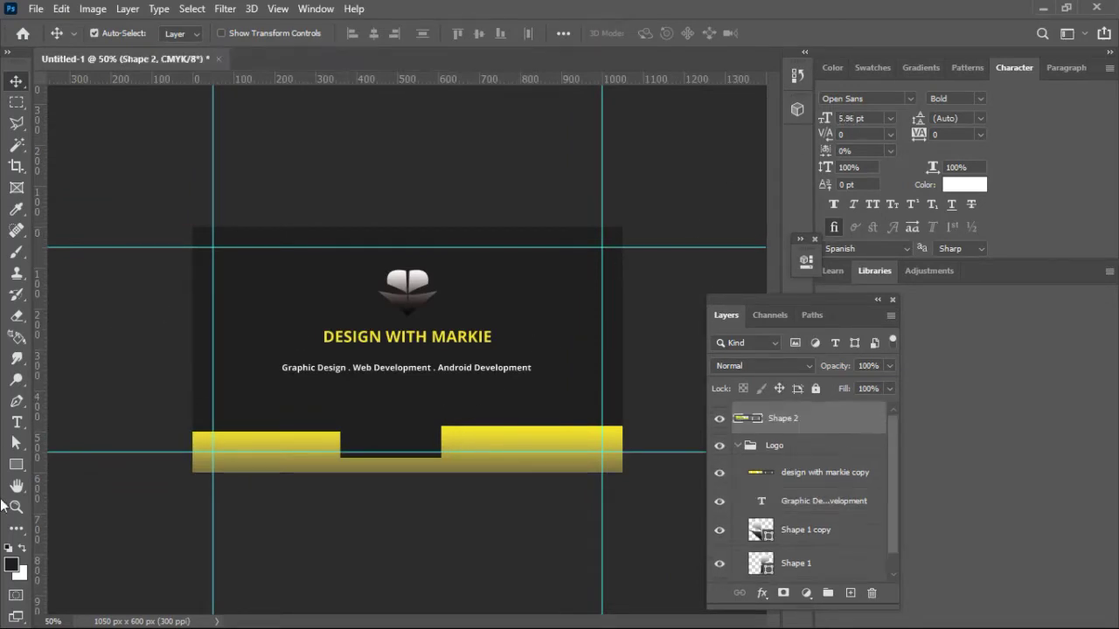
click(24, 469)
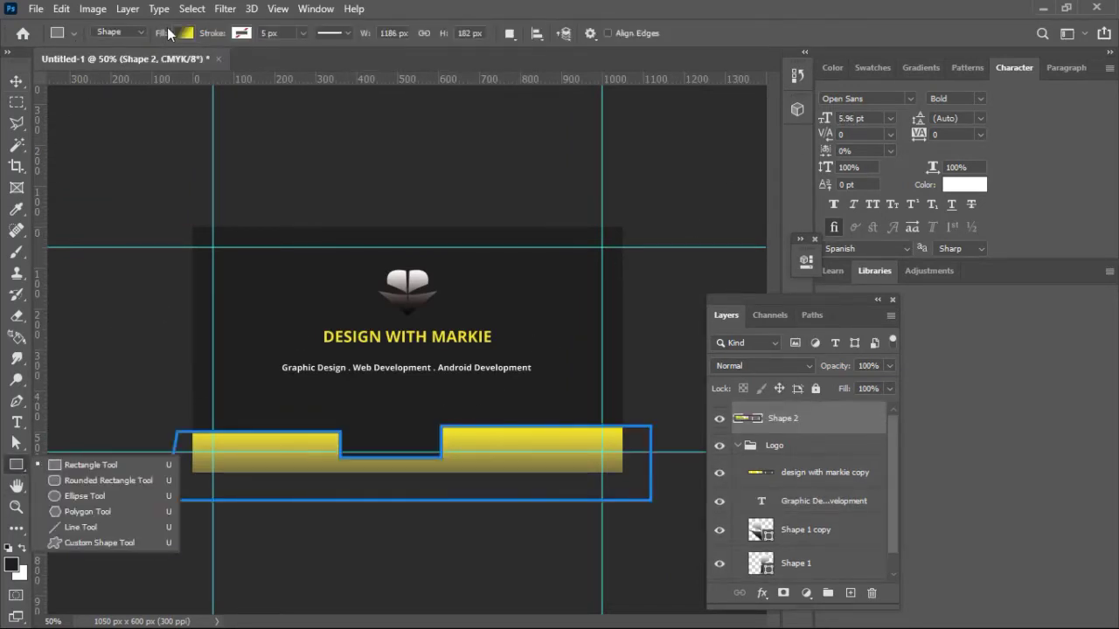
click(184, 31)
click(284, 66)
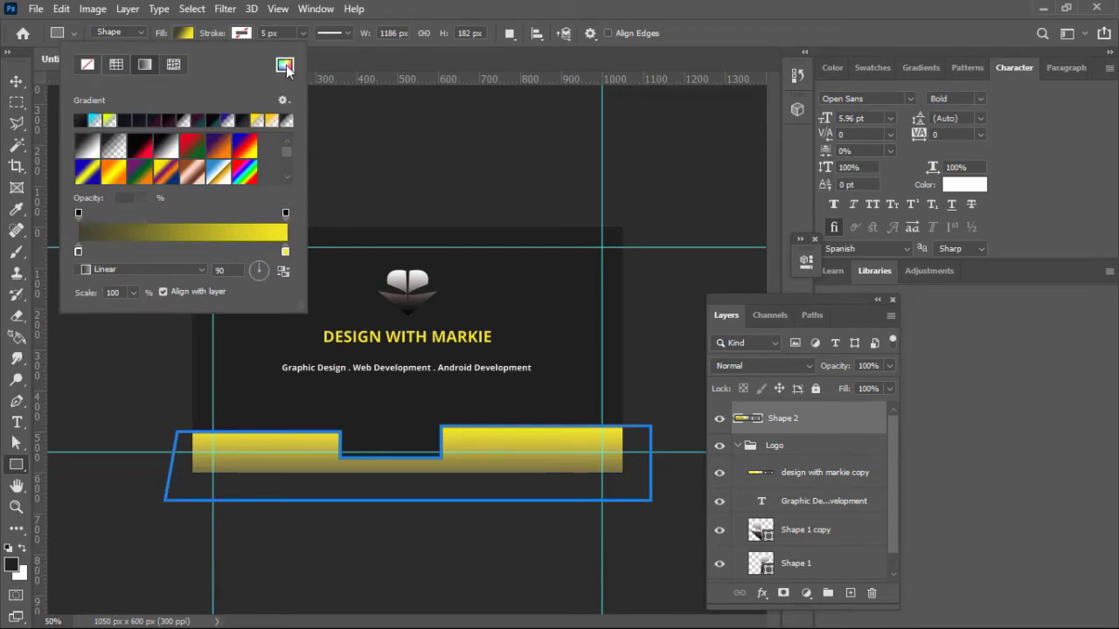
click(487, 327)
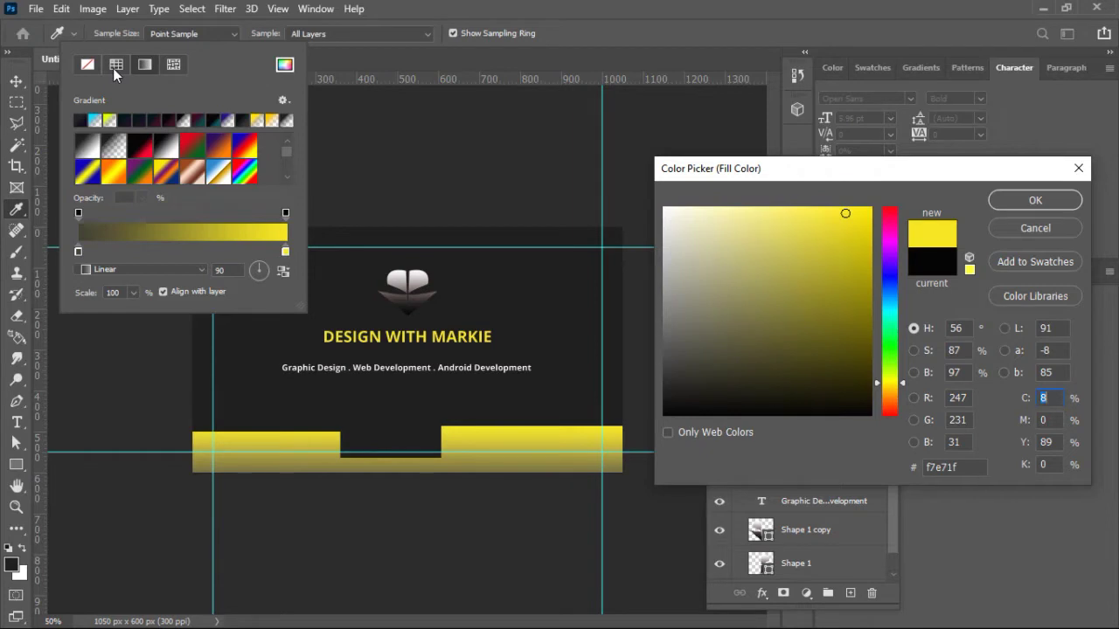
click(844, 251)
click(1014, 206)
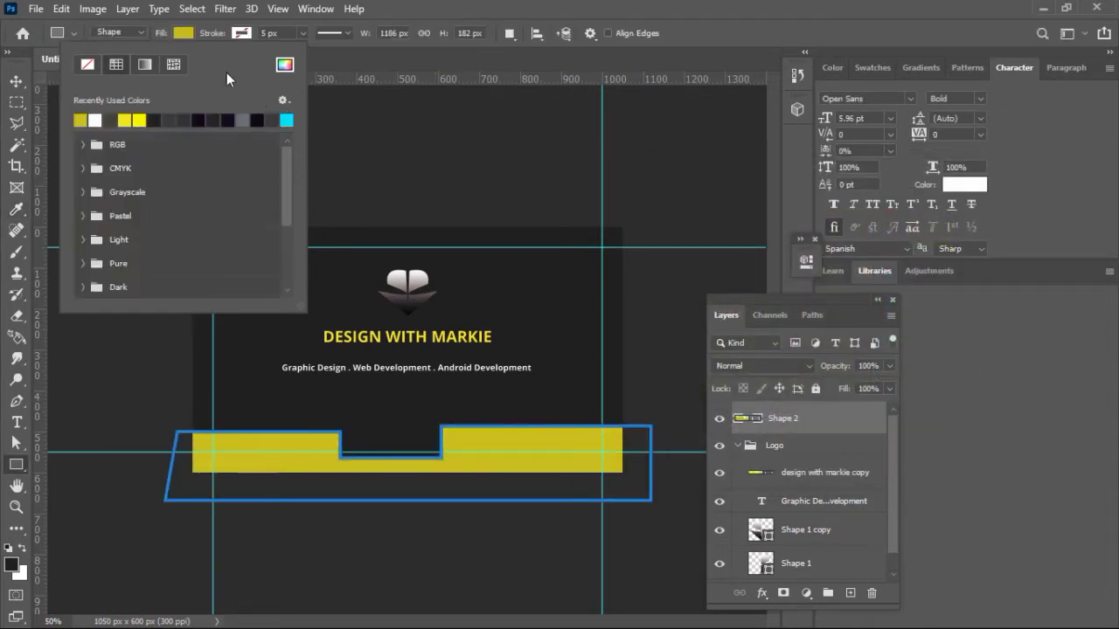
click(139, 120)
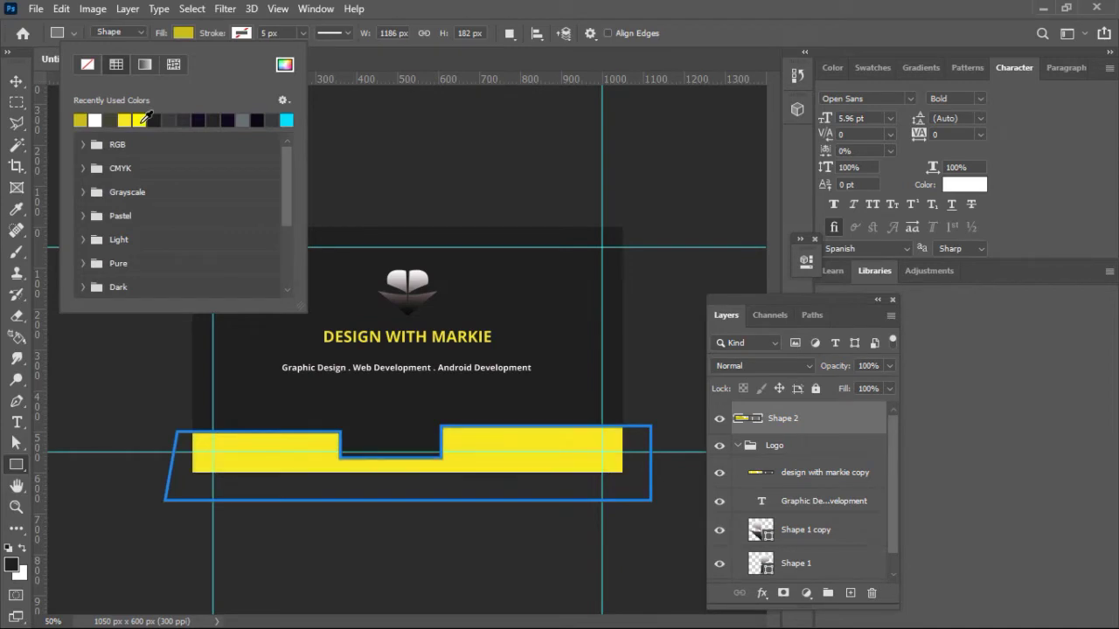
key(Return)
click(17, 82)
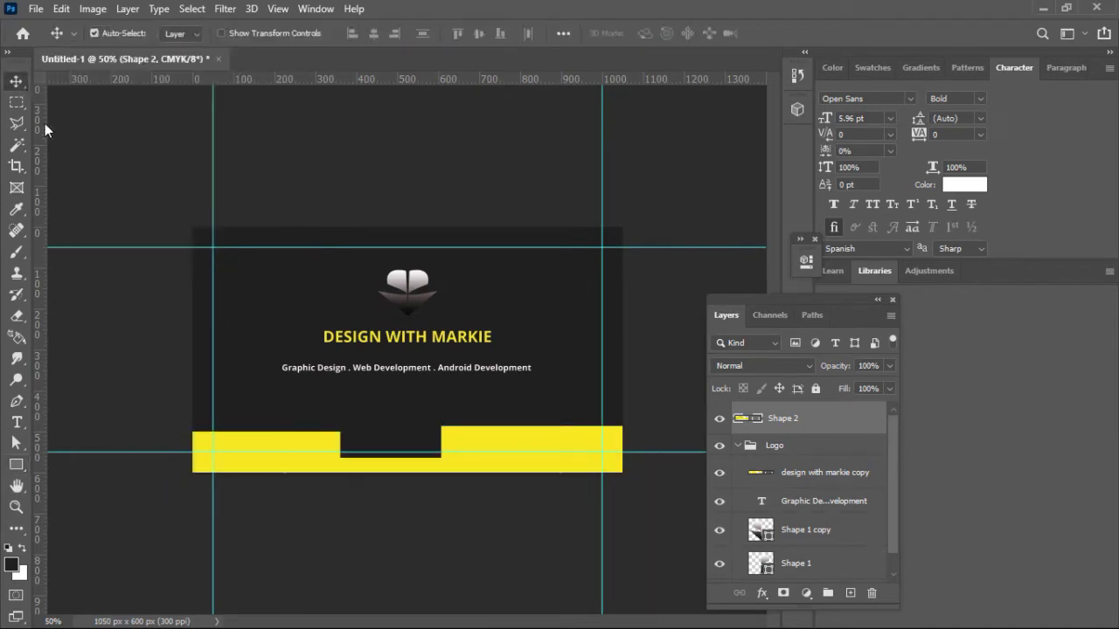
drag(845, 369, 835, 371)
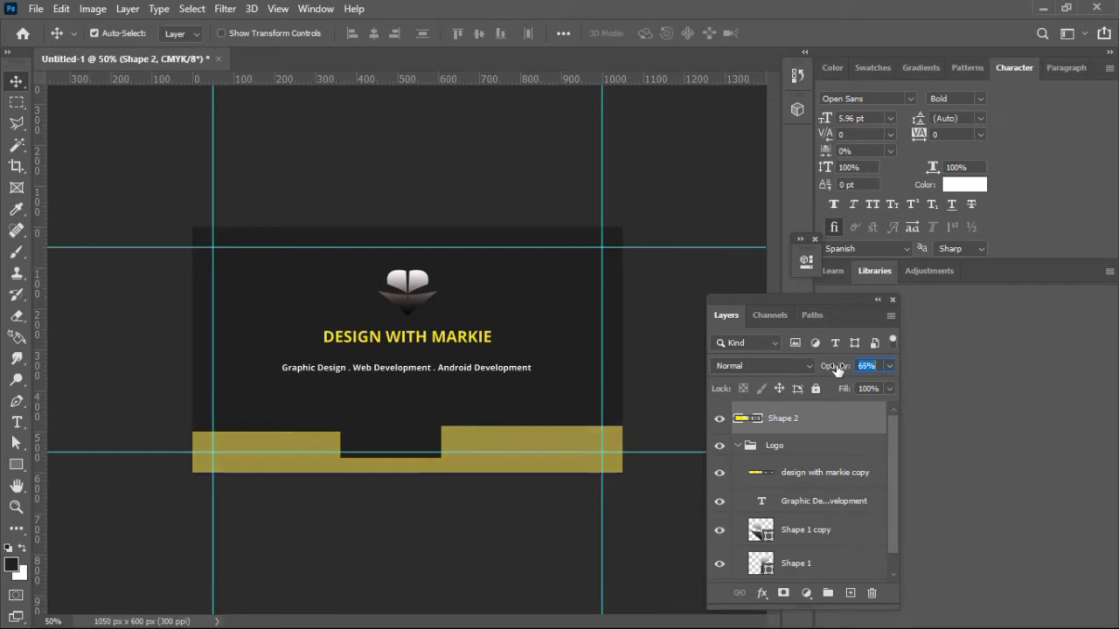
Step: Centre the yellow band horizontally on the card against a full-canvas selection, then deselect
key(ctrl+a)
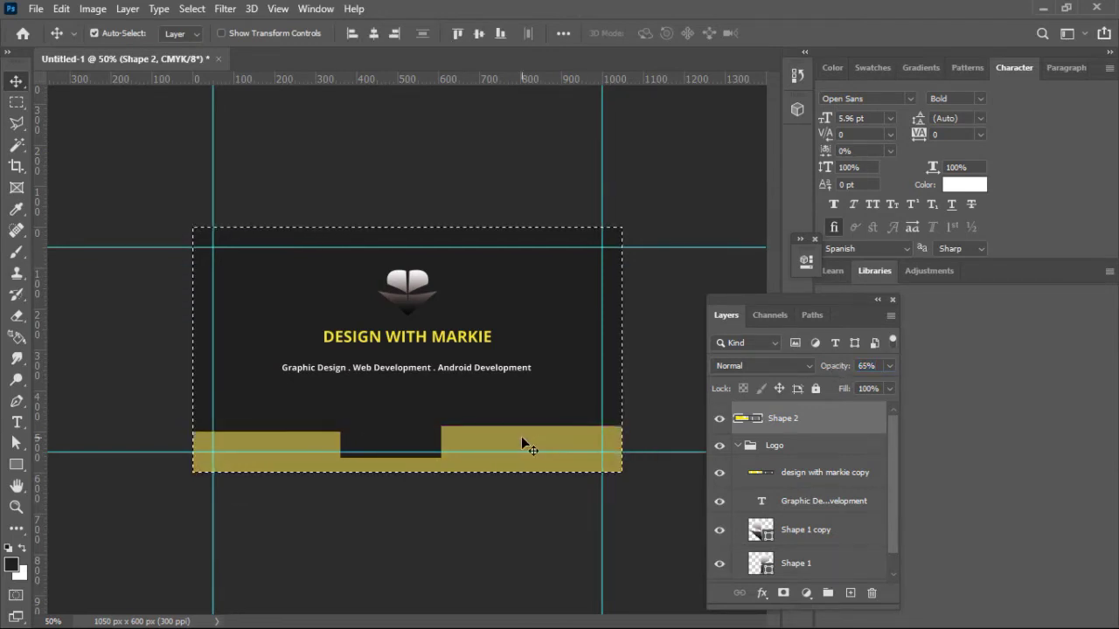
click(375, 36)
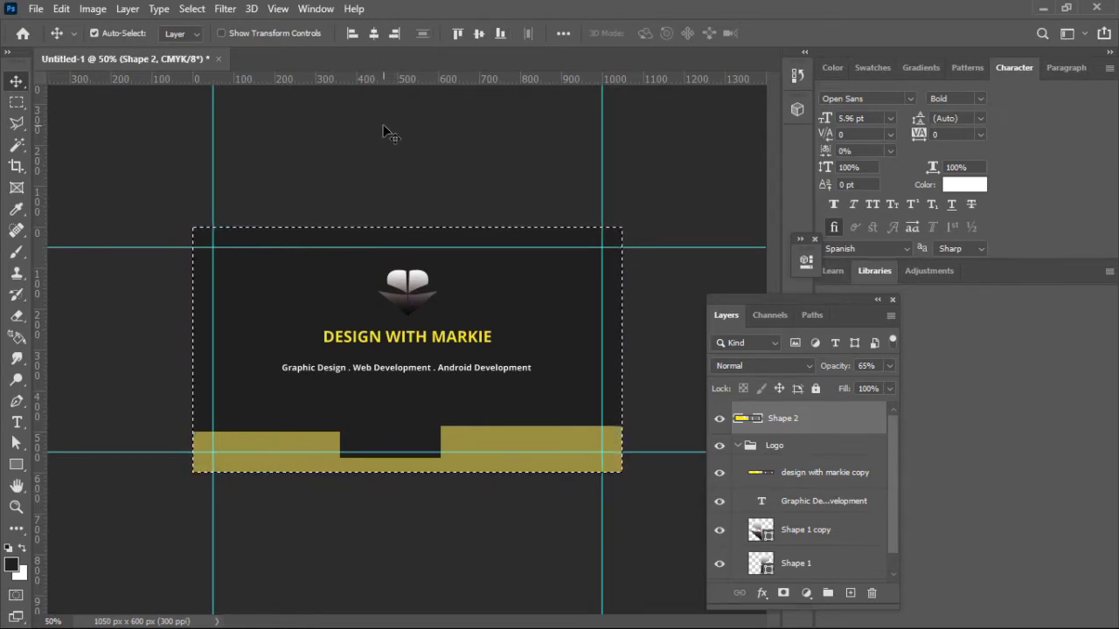
key(ctrl)
key(ctrl+d)
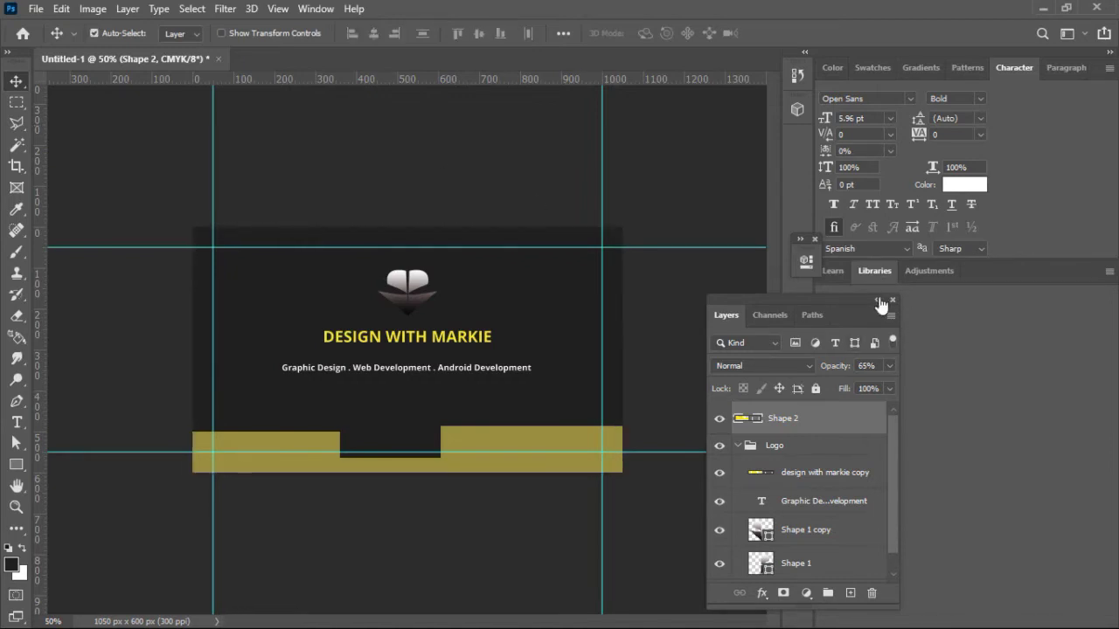
drag(857, 298, 794, 237)
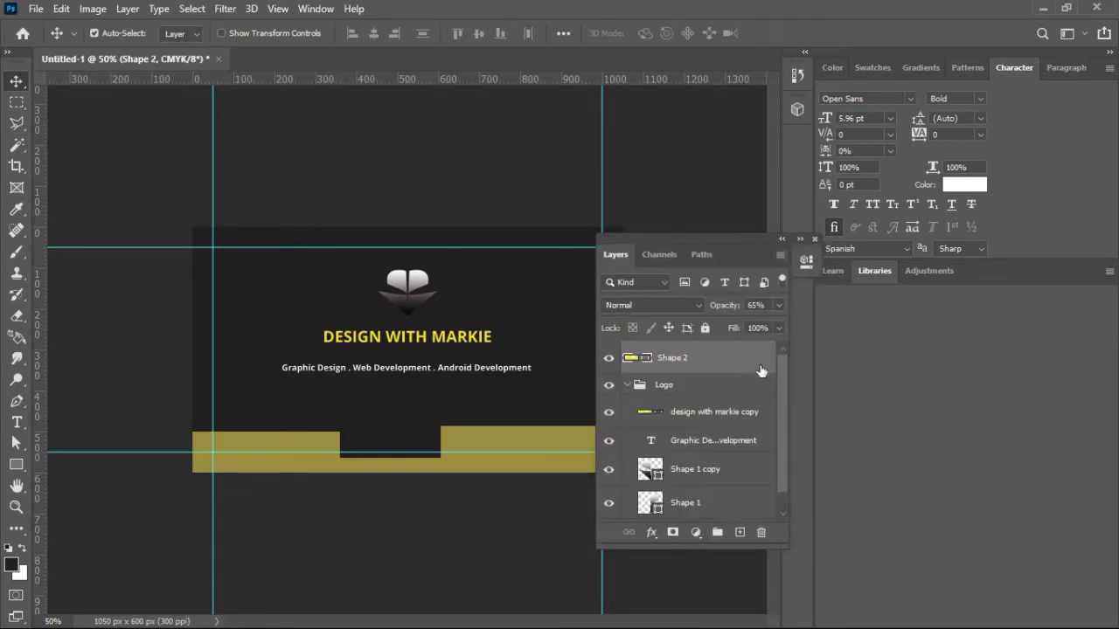
Step: Move the Logo group above Shape 2 and put Shape 2 in a new group named Design
click(628, 385)
drag(632, 387, 665, 342)
click(671, 379)
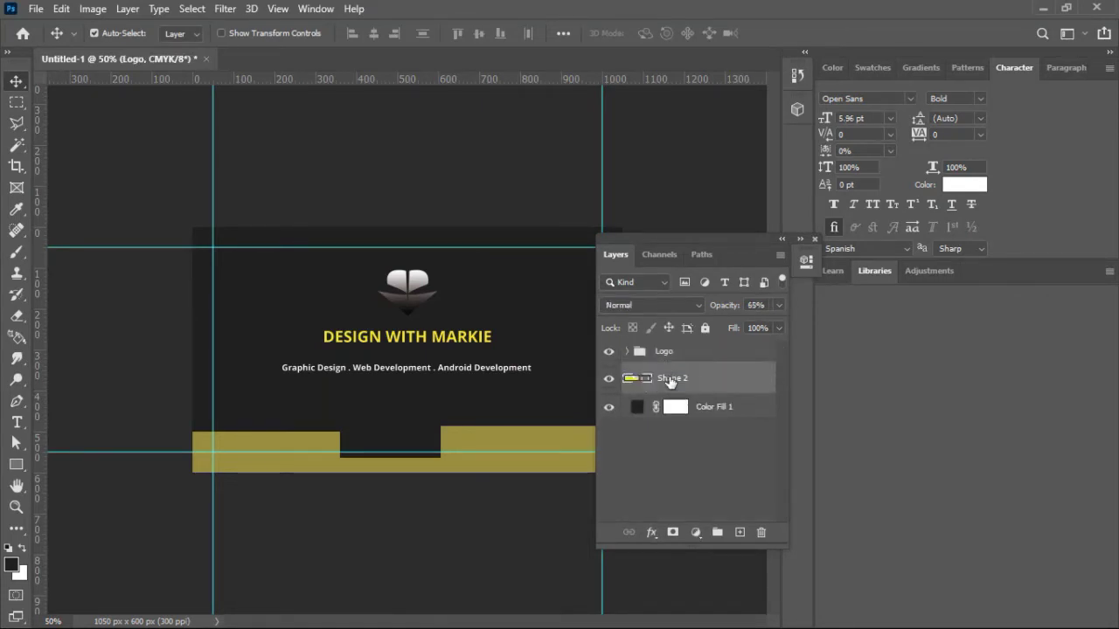
key(ctrl+g)
double_click(669, 371)
text(Design)
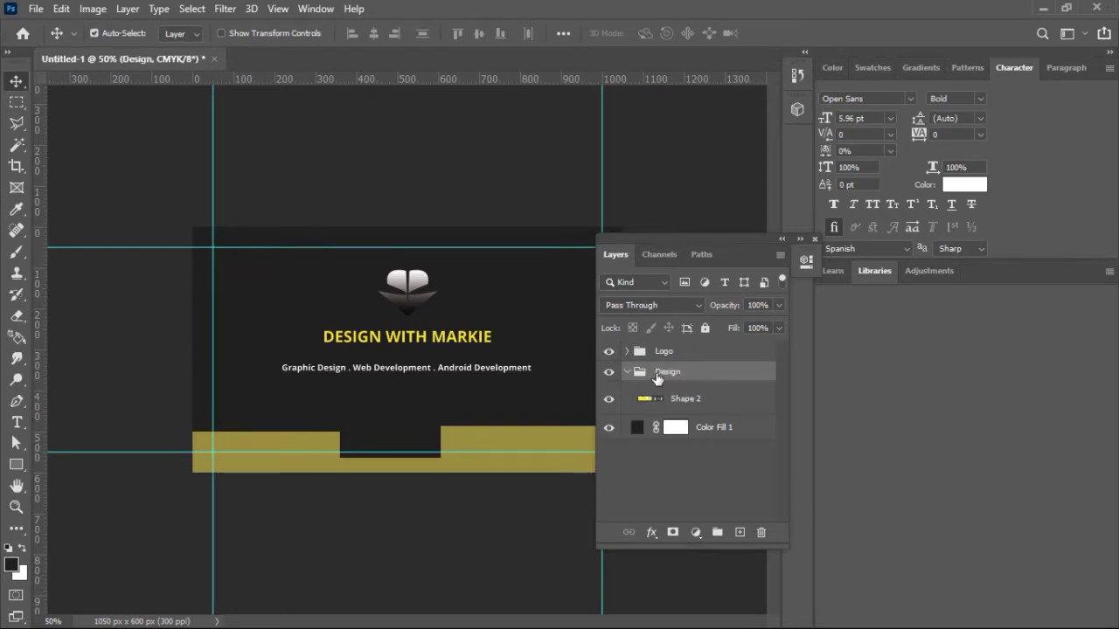
Step: Group the Logo and Design groups together and name the group Front
click(628, 372)
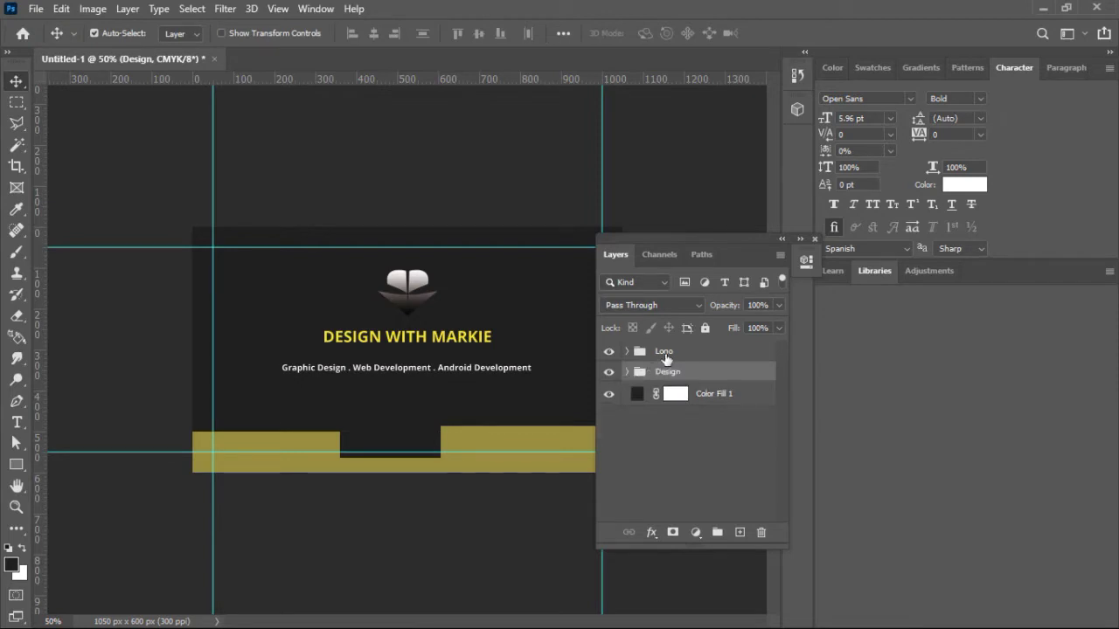
shift+click(665, 354)
key(ctrl+g)
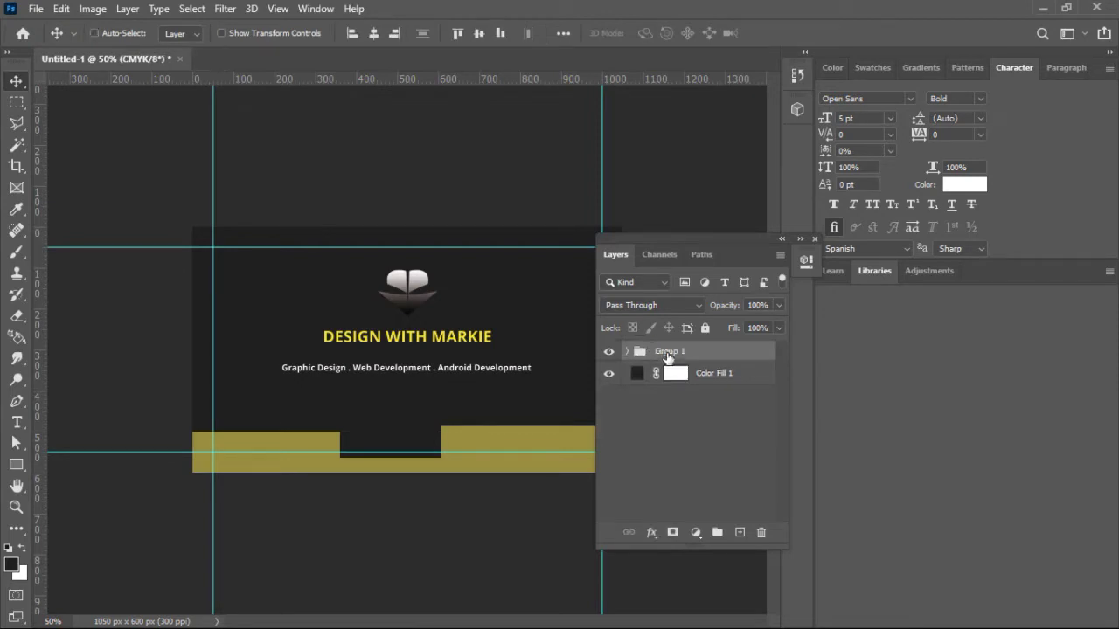
double_click(670, 352)
text(Fron)
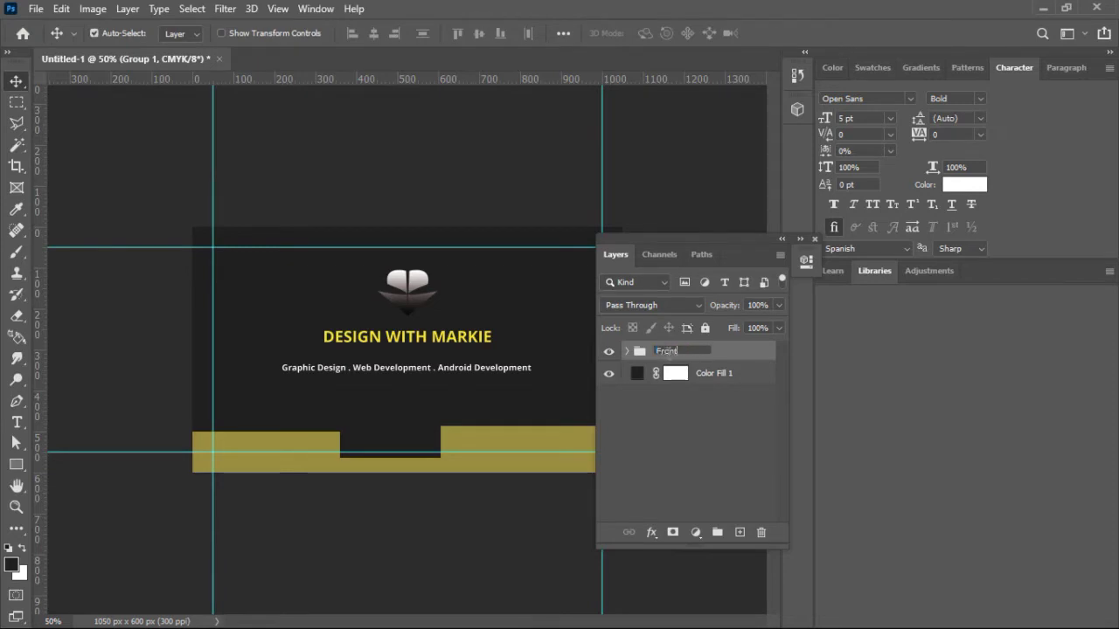
text(t)
key(Return)
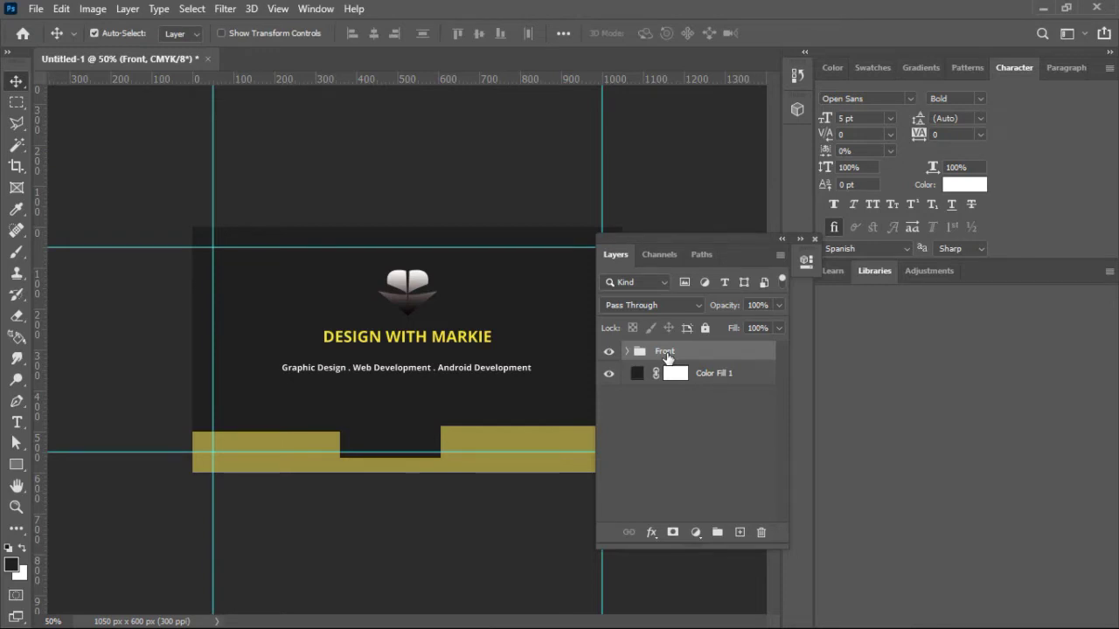
Step: Duplicate the Front group and name the copy Back
key(ctrl+minus)
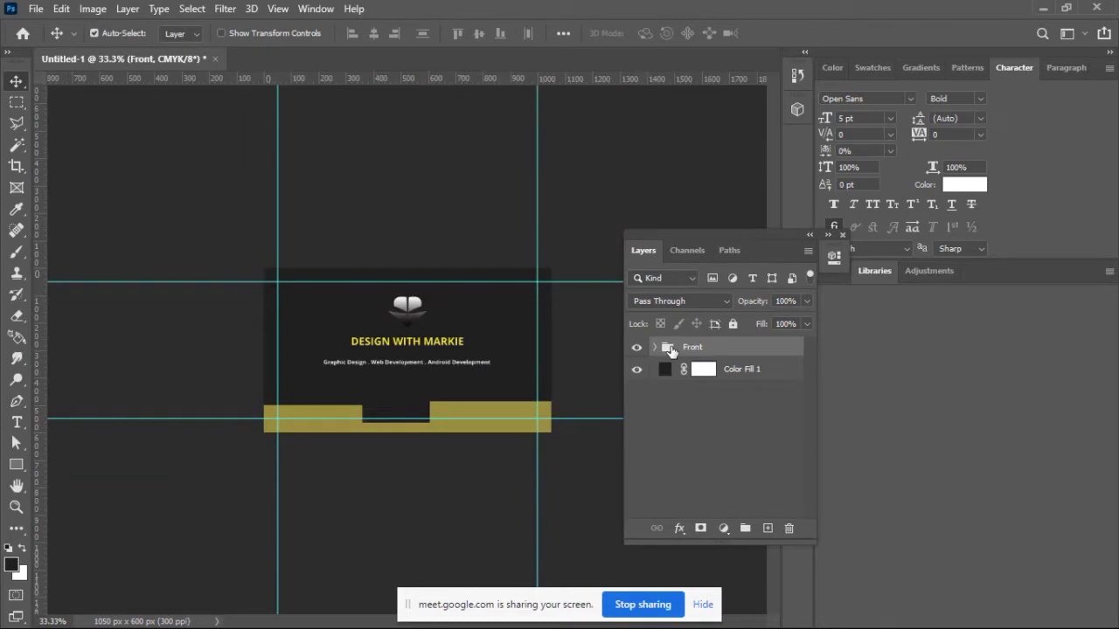
key(ctrl+j)
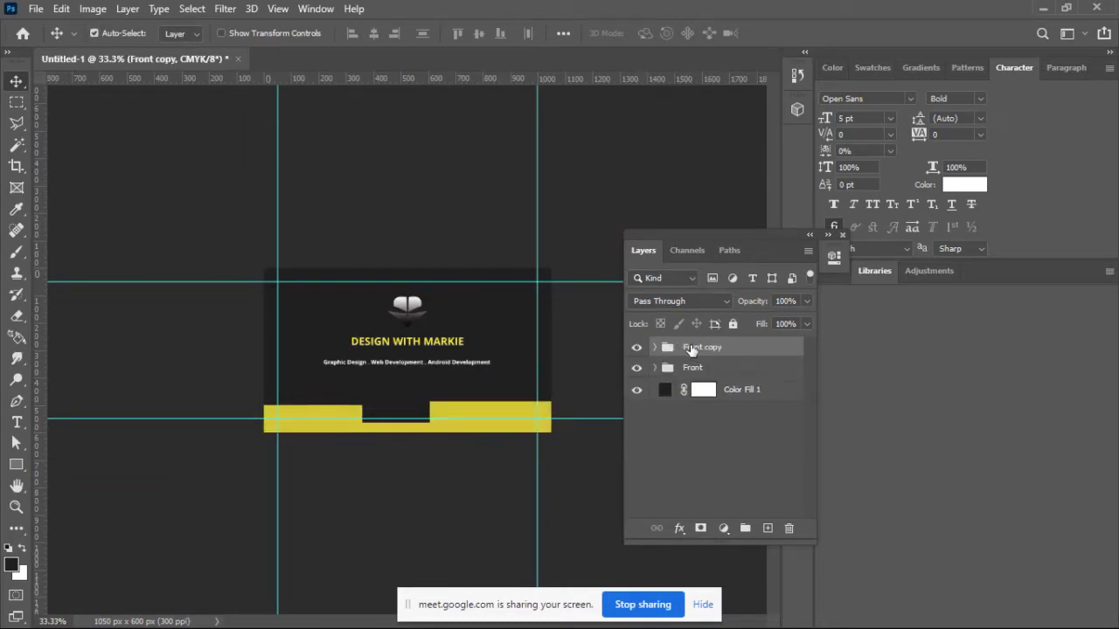
double_click(691, 348)
text(Ba)
key(Return)
Step: Hide the Front group and inspect the card at 100% zoom before returning to 50%
click(636, 368)
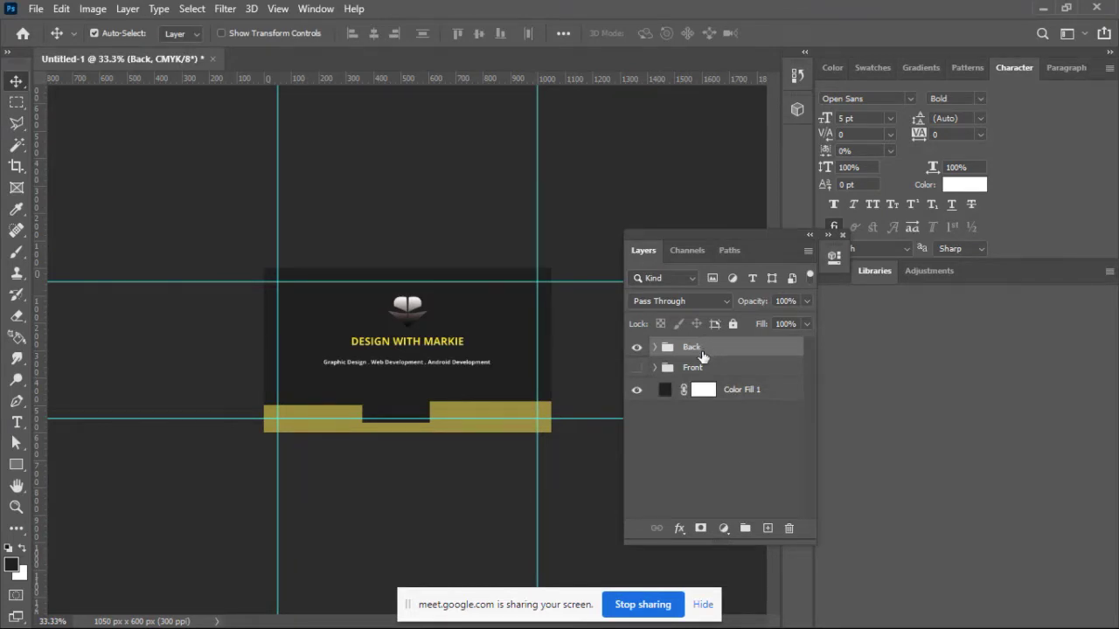
key(ctrl+plus)
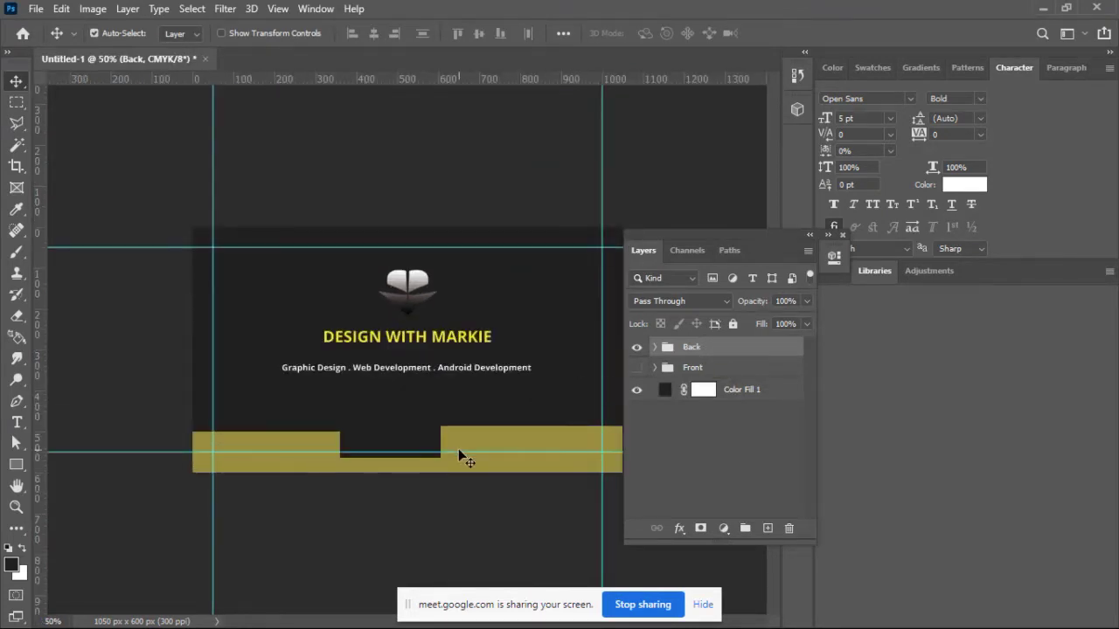
click(702, 603)
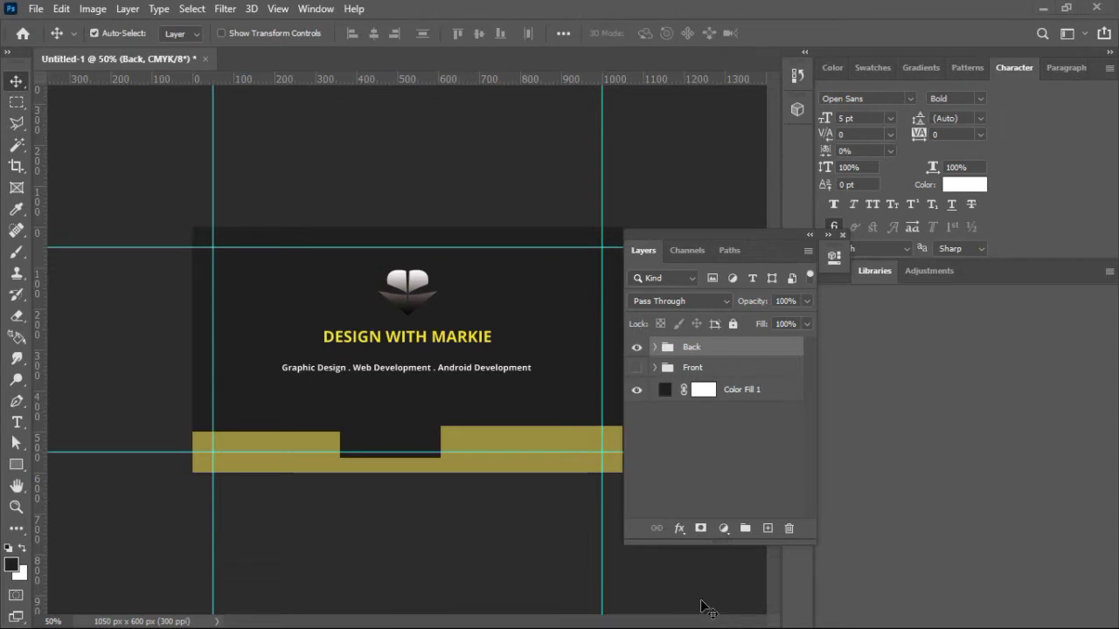
key(ctrl+plus)
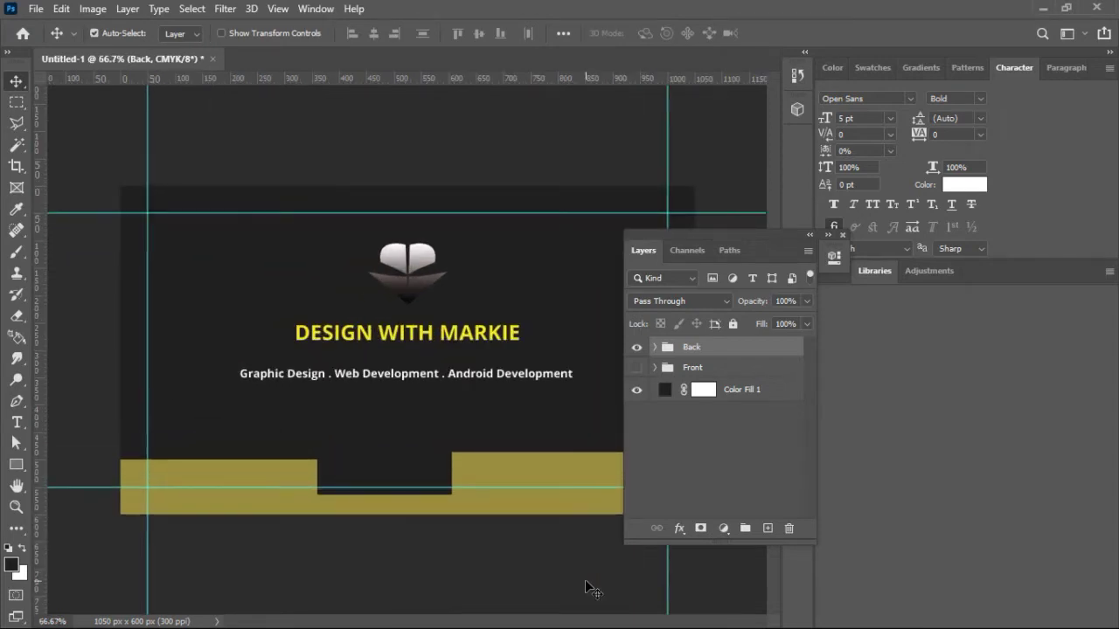
key(ctrl+plus)
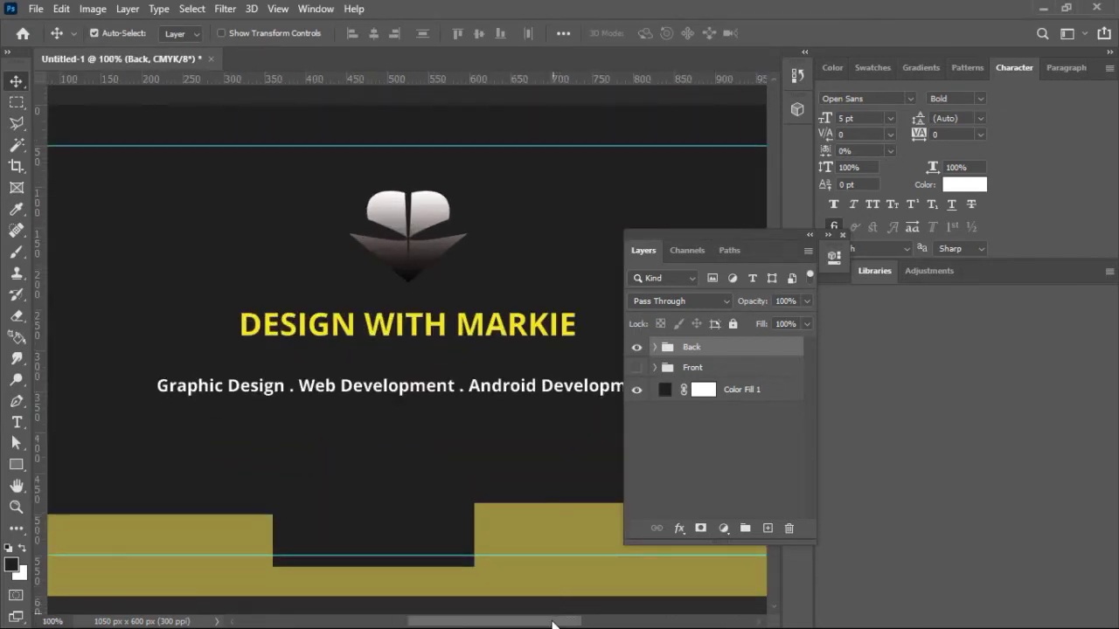
drag(552, 626, 553, 626)
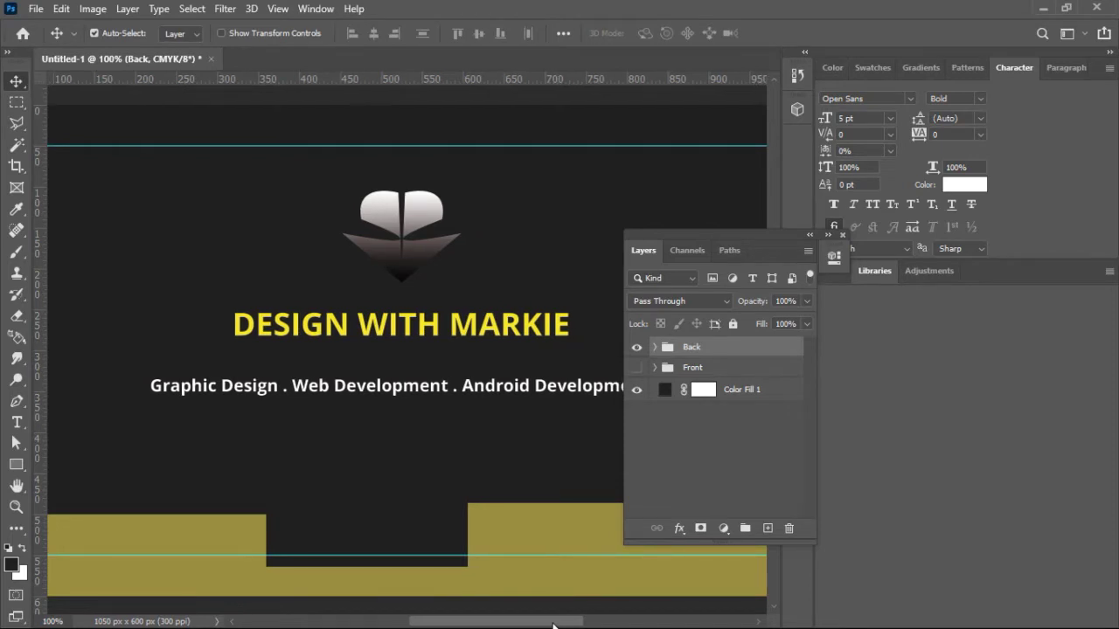
key(ctrl+minus)
key(ctrl+minus)
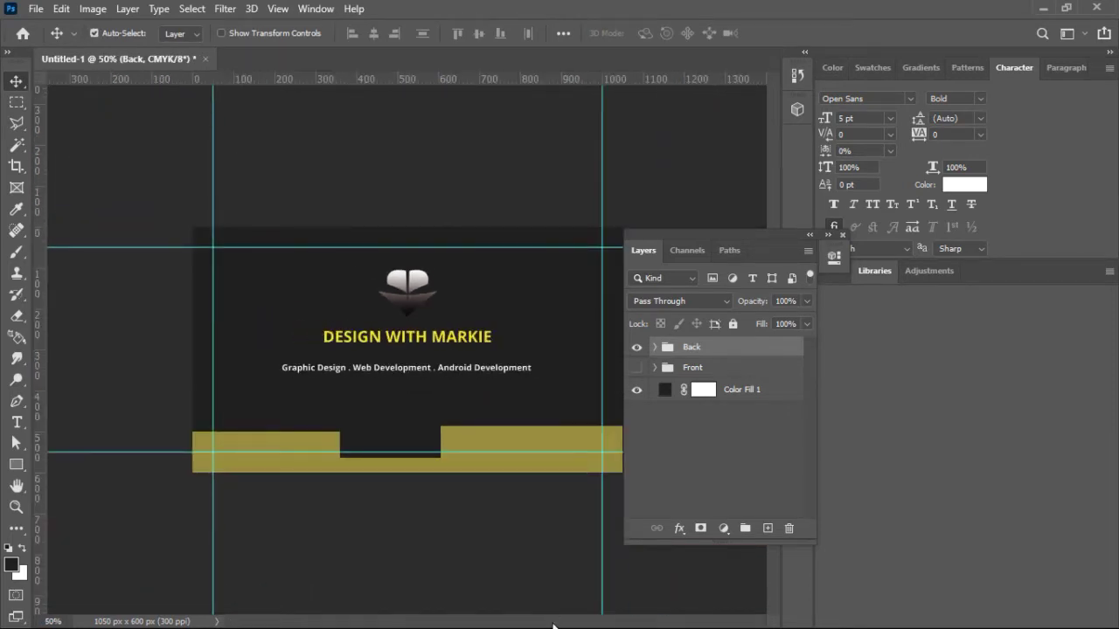
Step: Hide the Back group and delete the yellow bar shape from the Front group
click(515, 445)
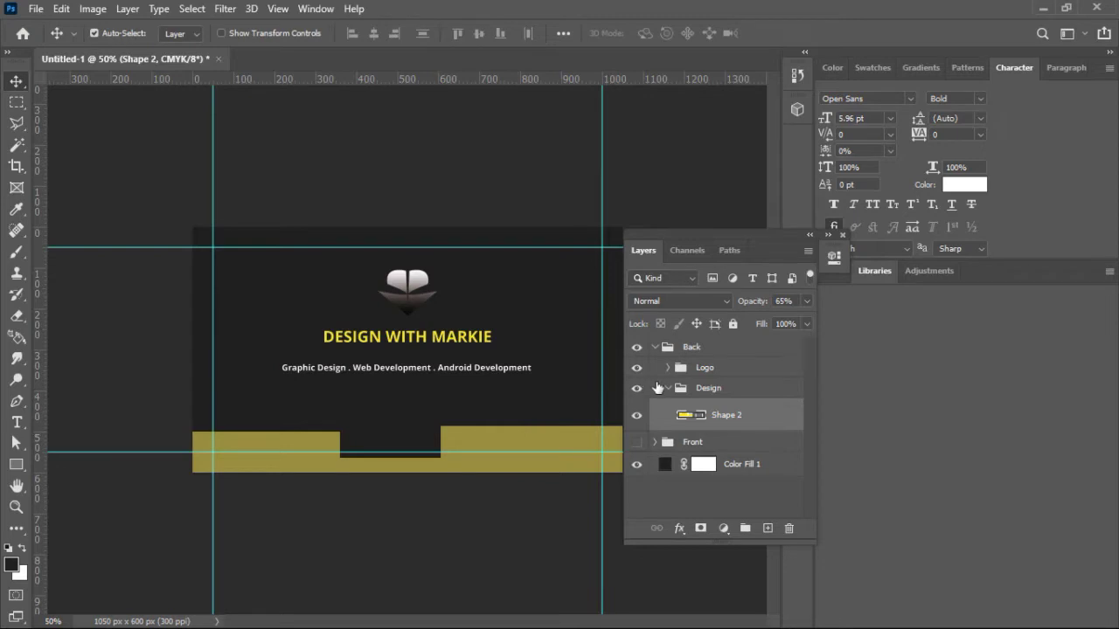
click(656, 349)
click(638, 368)
click(637, 348)
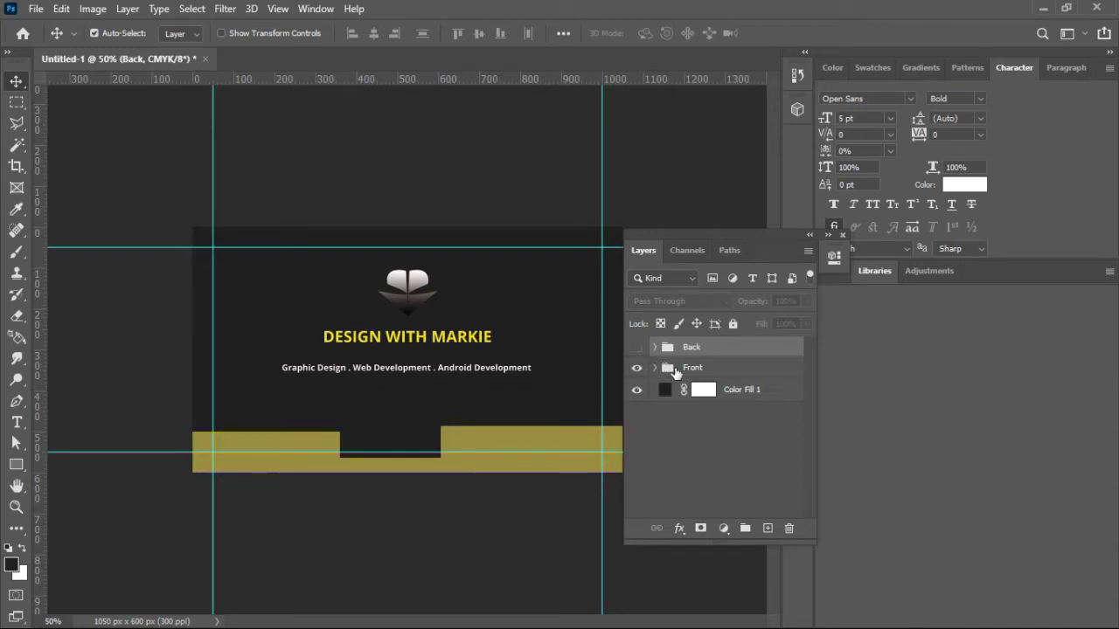
click(665, 359)
click(495, 432)
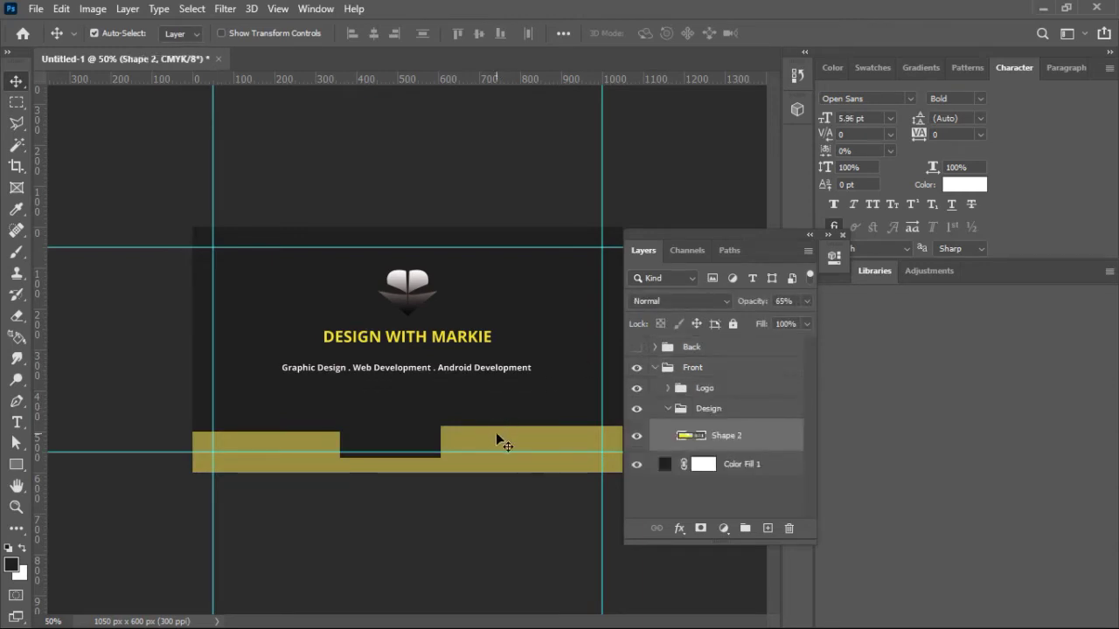
key(Delete)
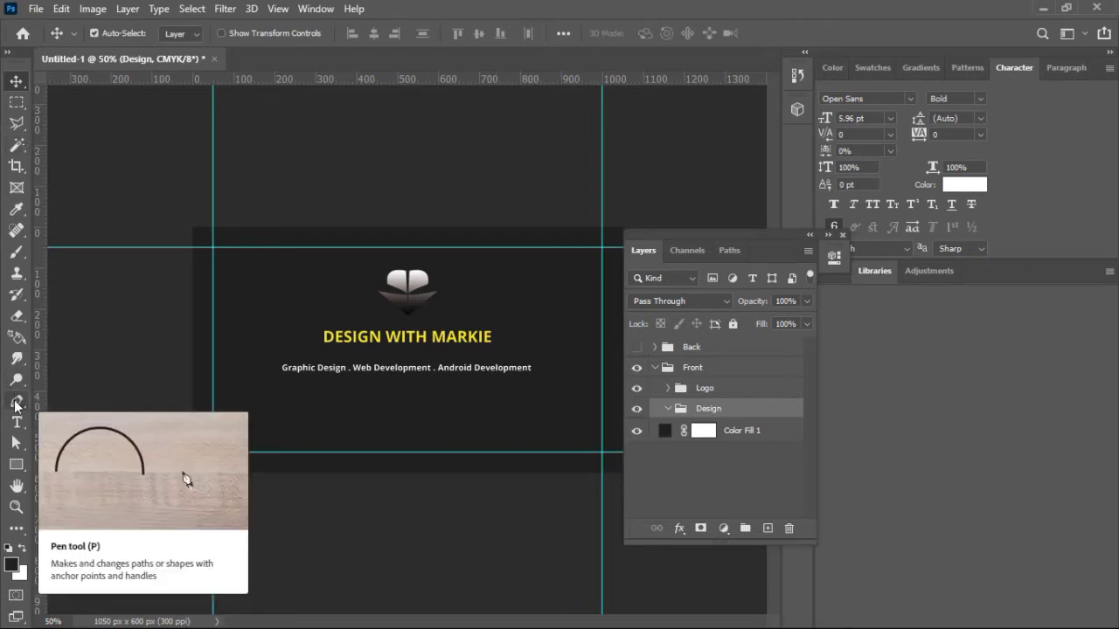
Step: With the Pen tool in Shape mode, trace curved anchors left to right and close the wave below the card
click(15, 404)
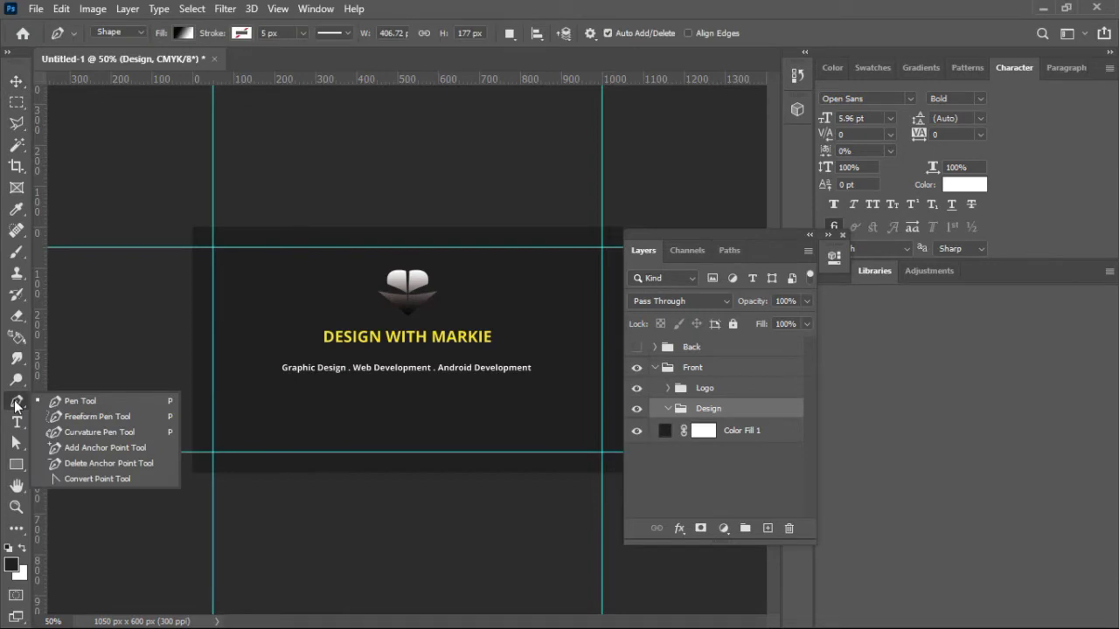
click(108, 401)
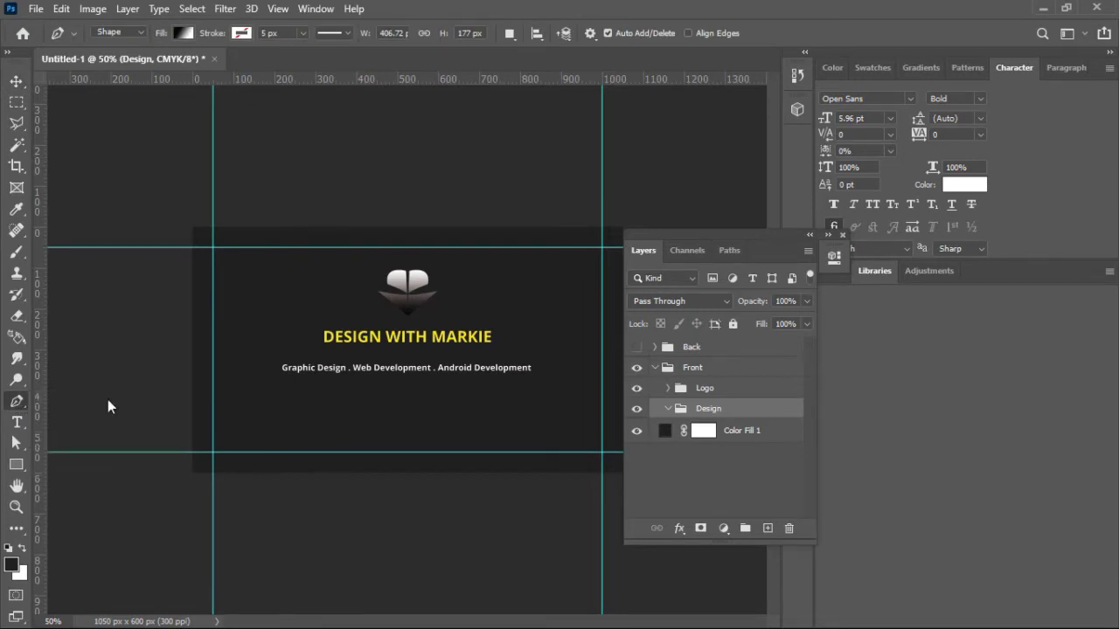
click(180, 420)
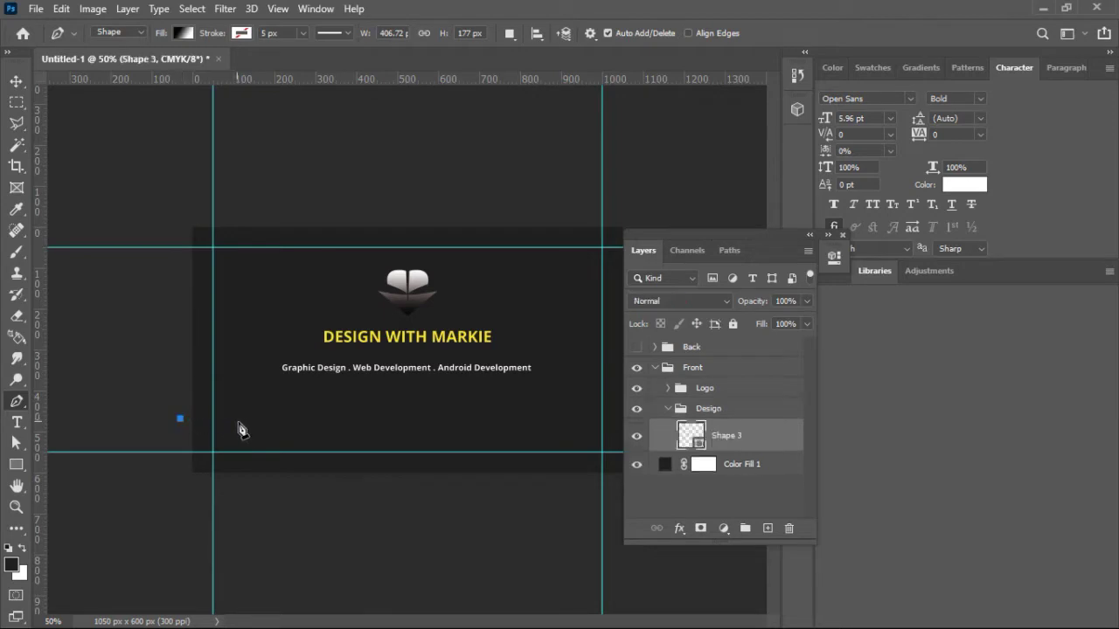
click(266, 440)
drag(268, 443, 303, 475)
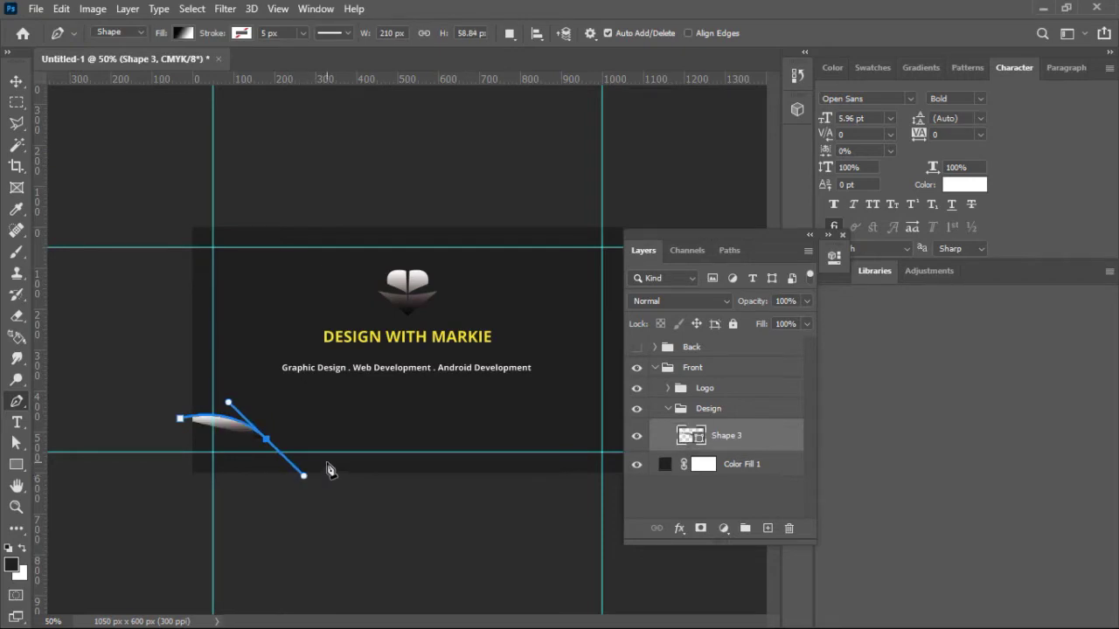
drag(320, 453, 347, 453)
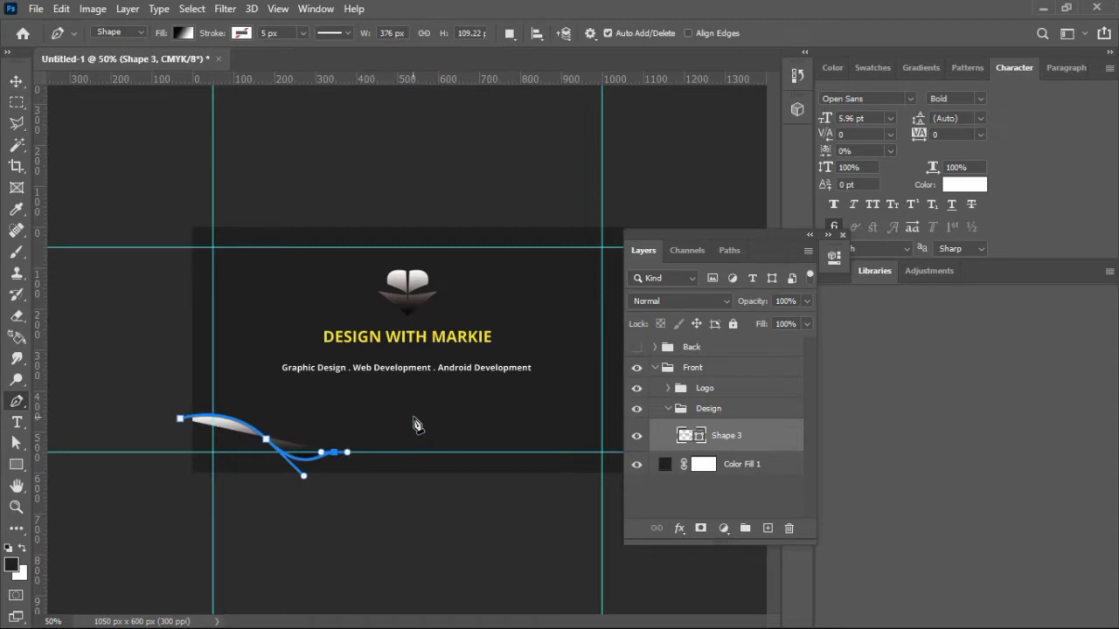
drag(416, 418, 617, 450)
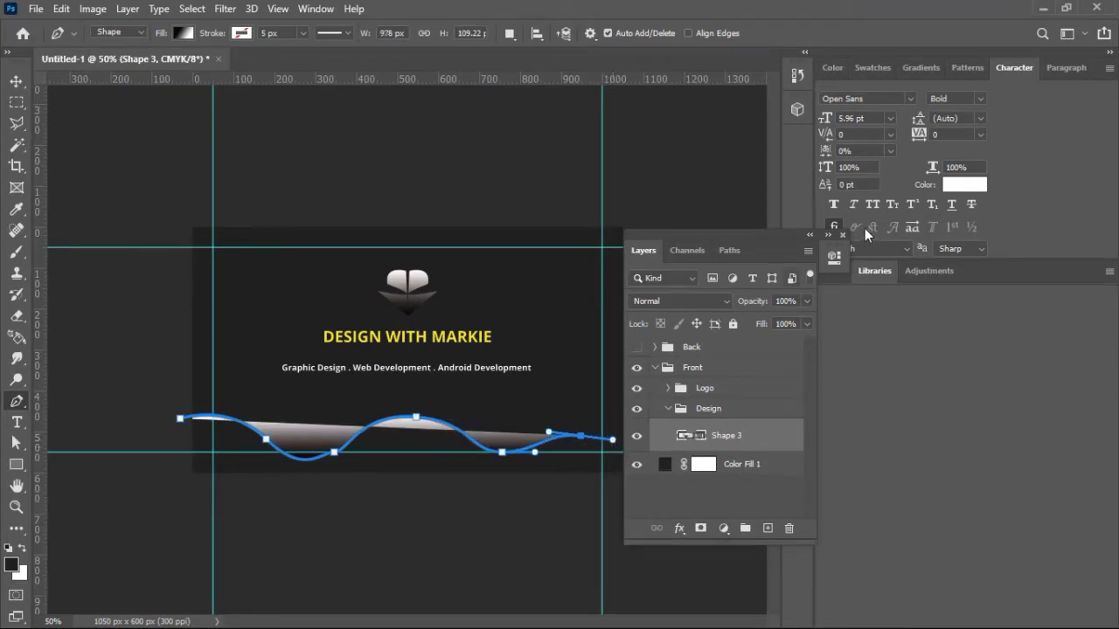
drag(789, 242, 956, 333)
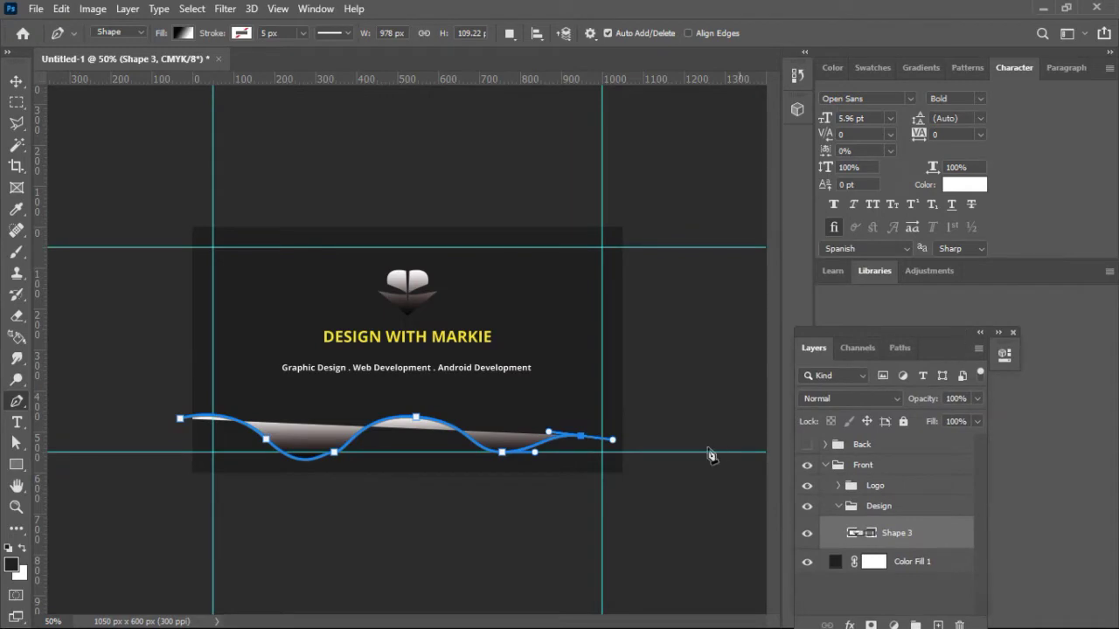
drag(639, 453, 638, 482)
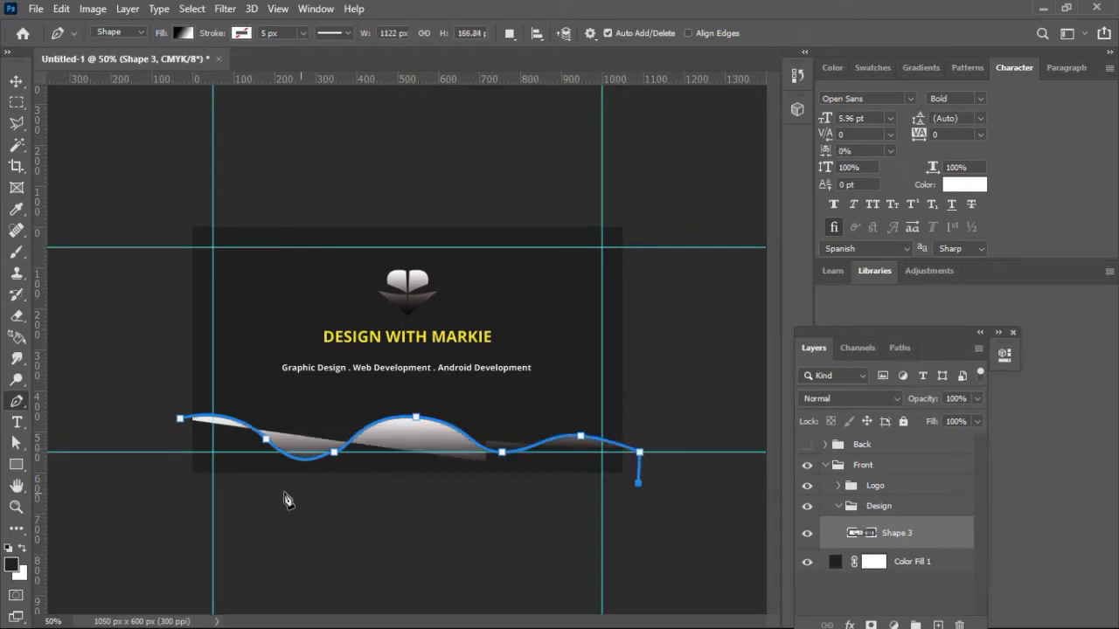
click(186, 478)
click(180, 420)
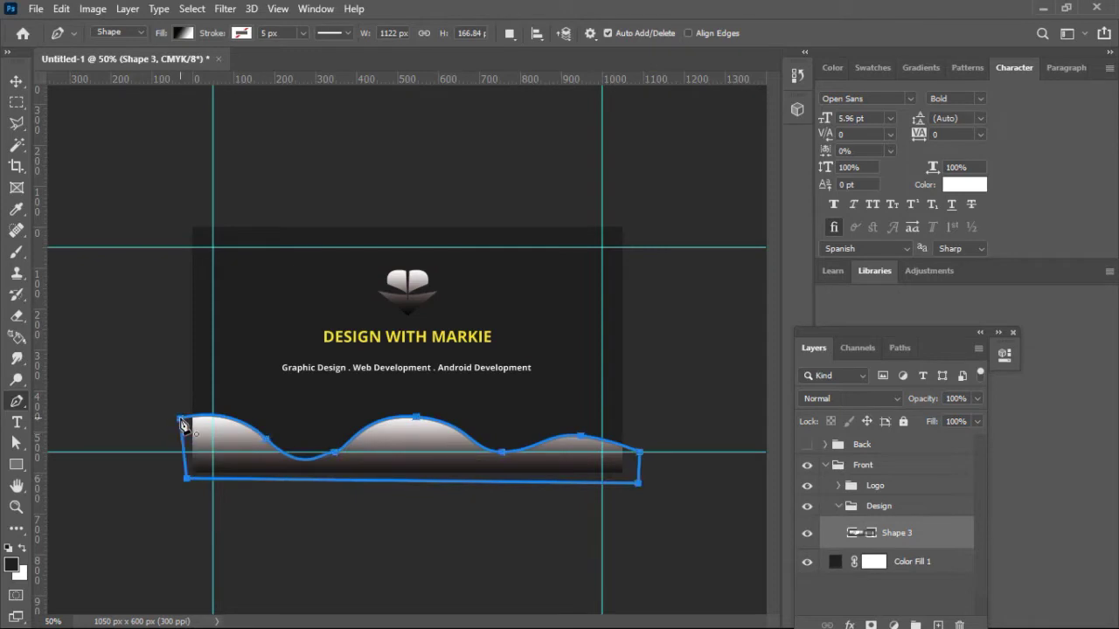
click(16, 81)
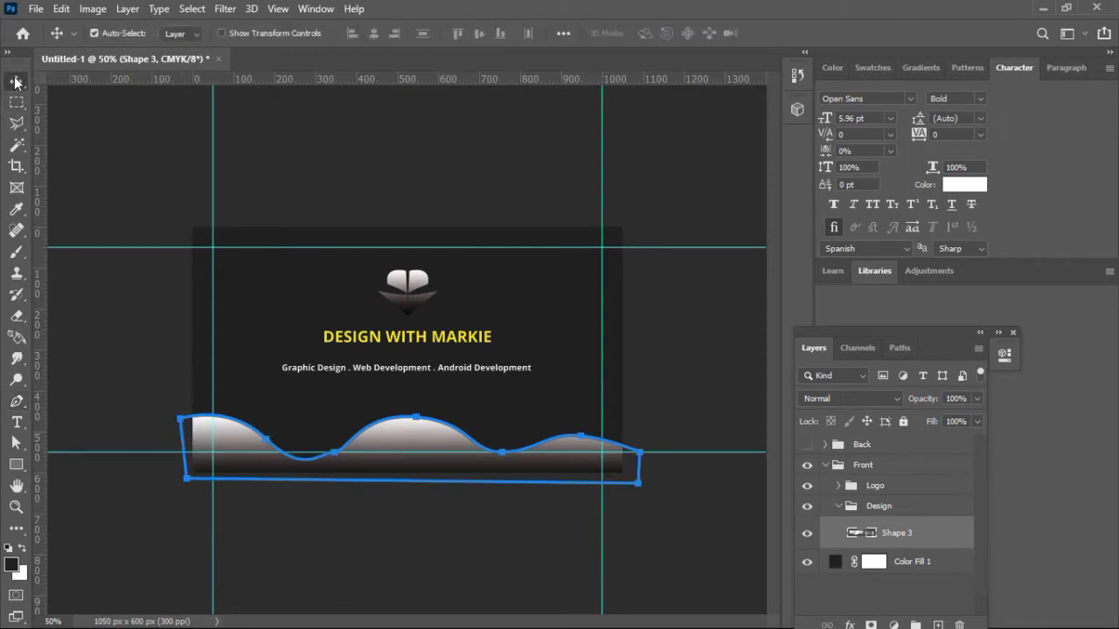
Step: Lower the wavy bottom shape slightly and enlarge it to about 119%
click(144, 149)
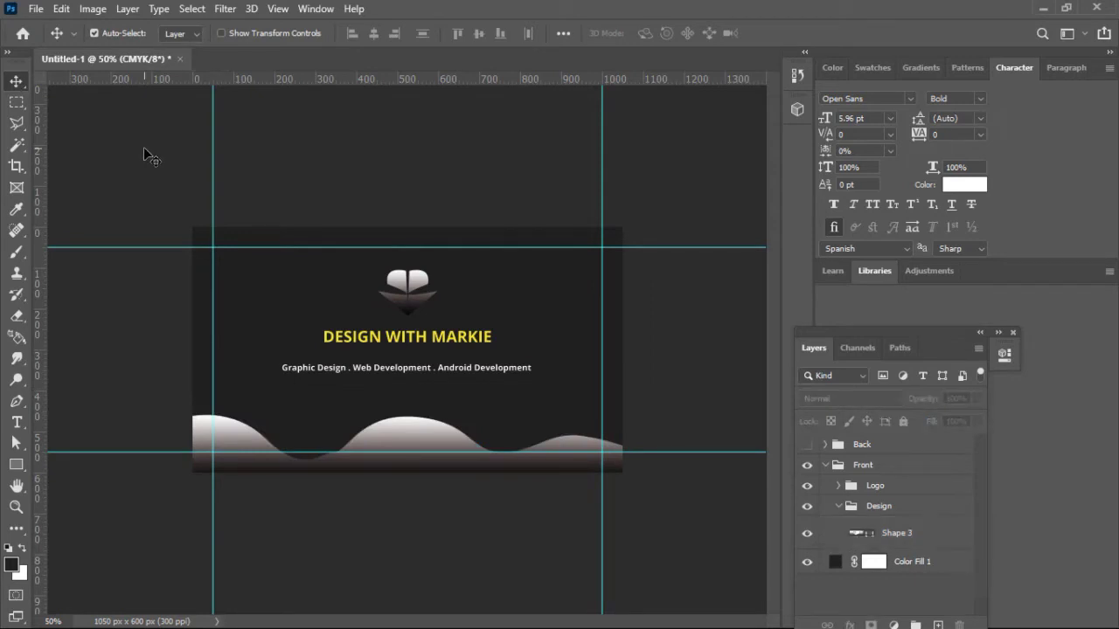
click(419, 432)
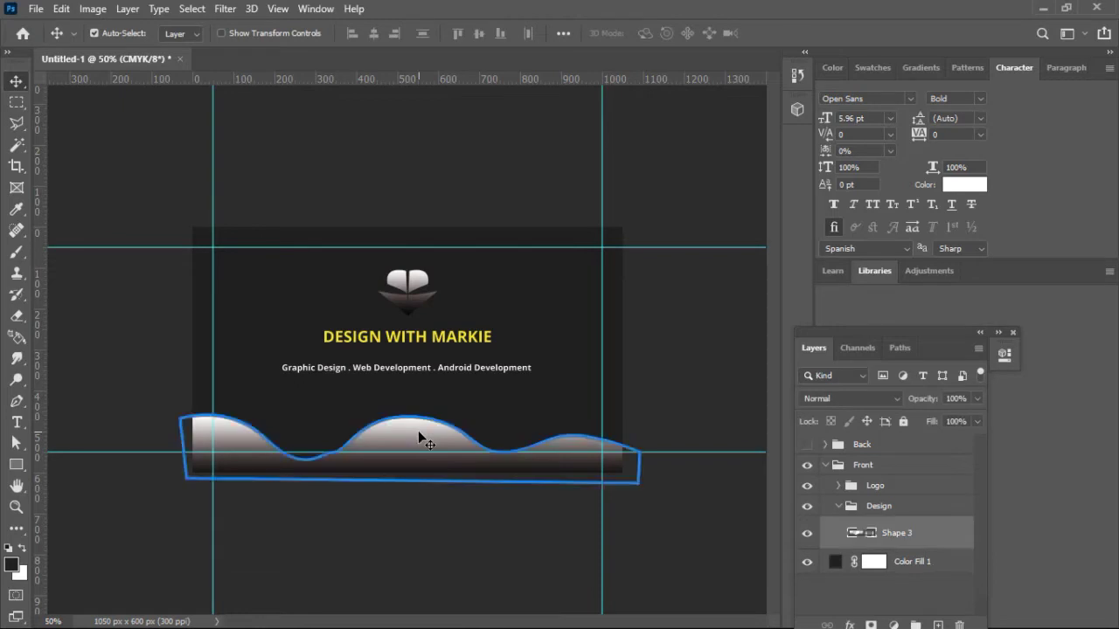
drag(418, 430, 418, 419)
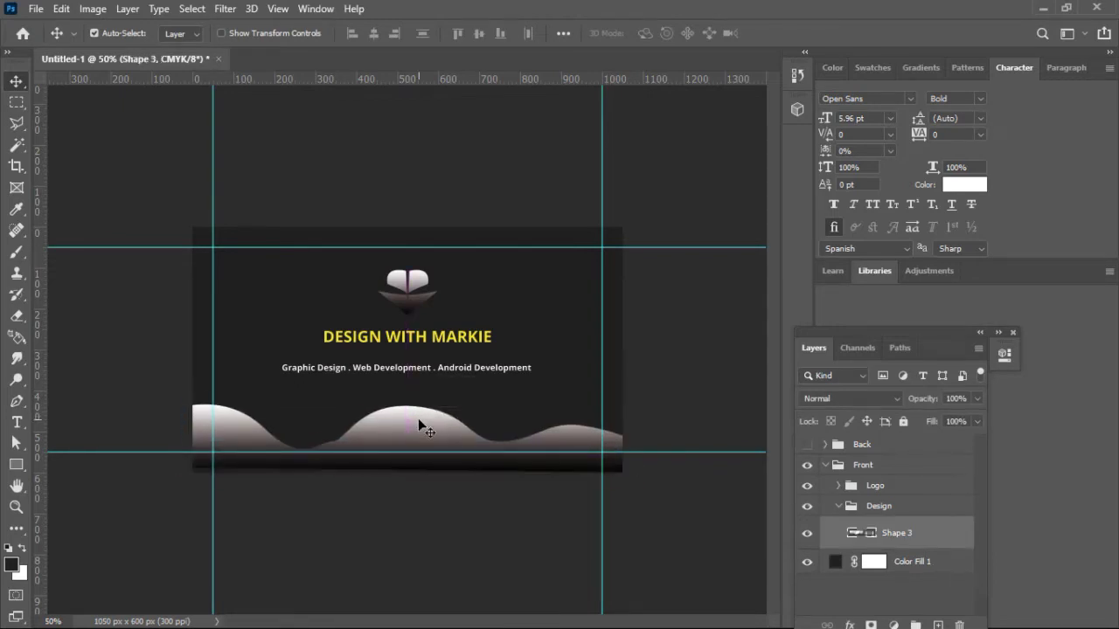
key(Down)
key(Down)
key(Down)
key(Down)
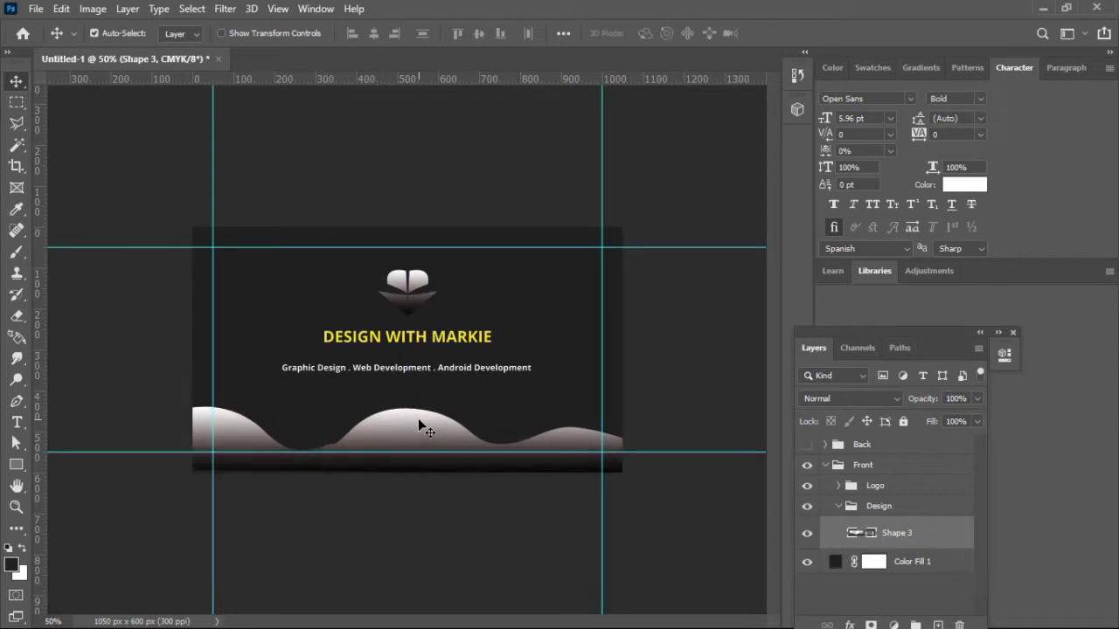
key(Down)
key(Down)
key(Down)
key(Down)
key(Down)
key(Down)
key(Down)
key(Down)
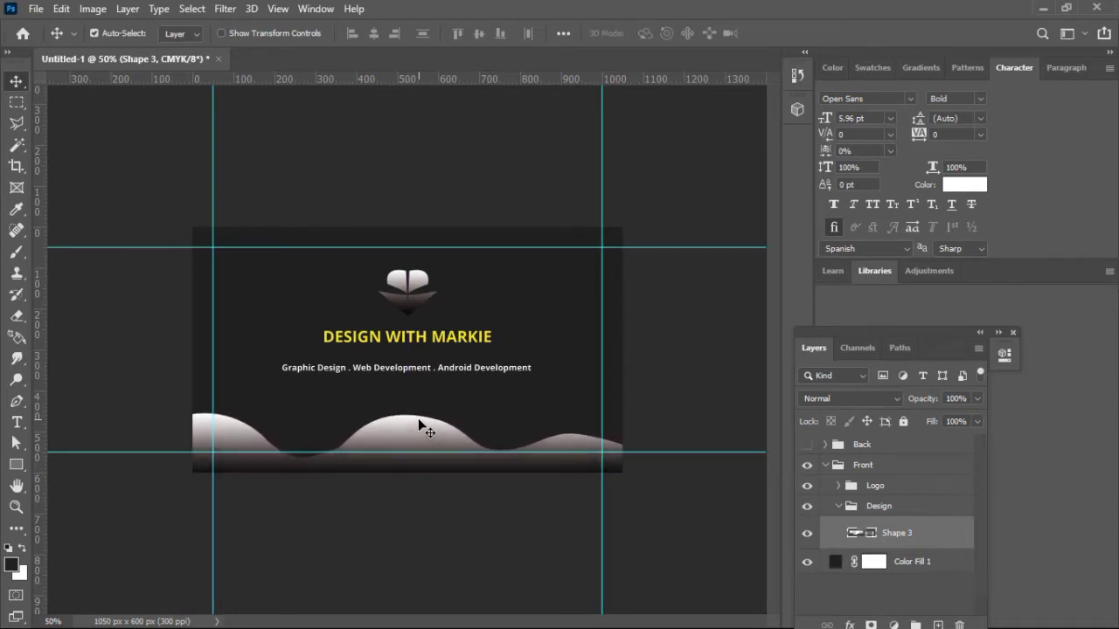
key(Down)
key(Down)
key(Down)
key(Down)
key(Down)
key(Down)
key(Down)
key(Down)
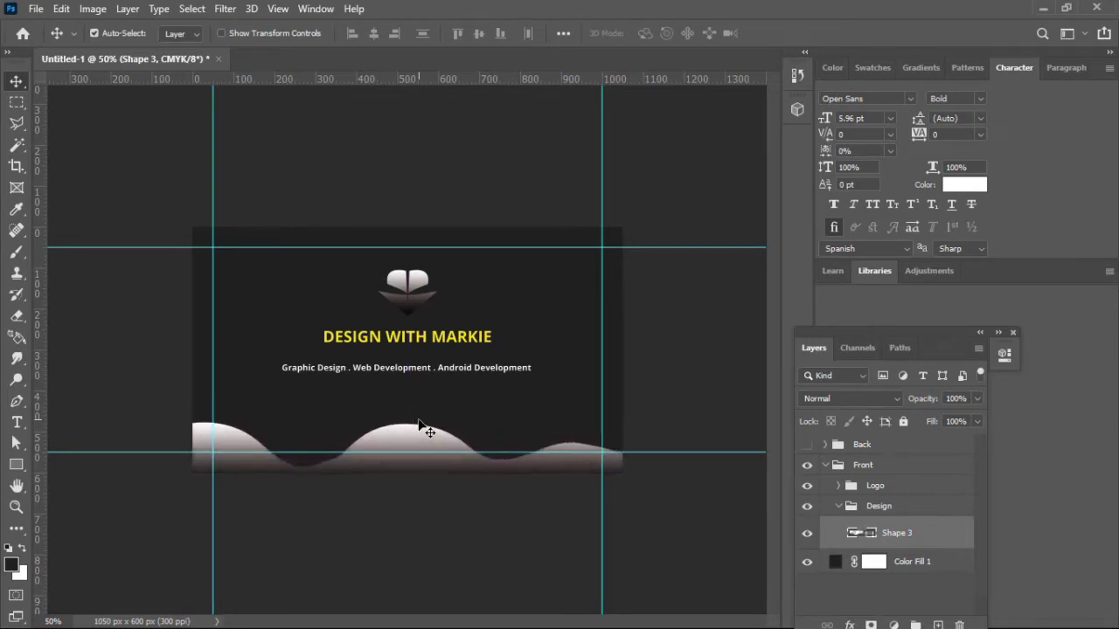
key(Down)
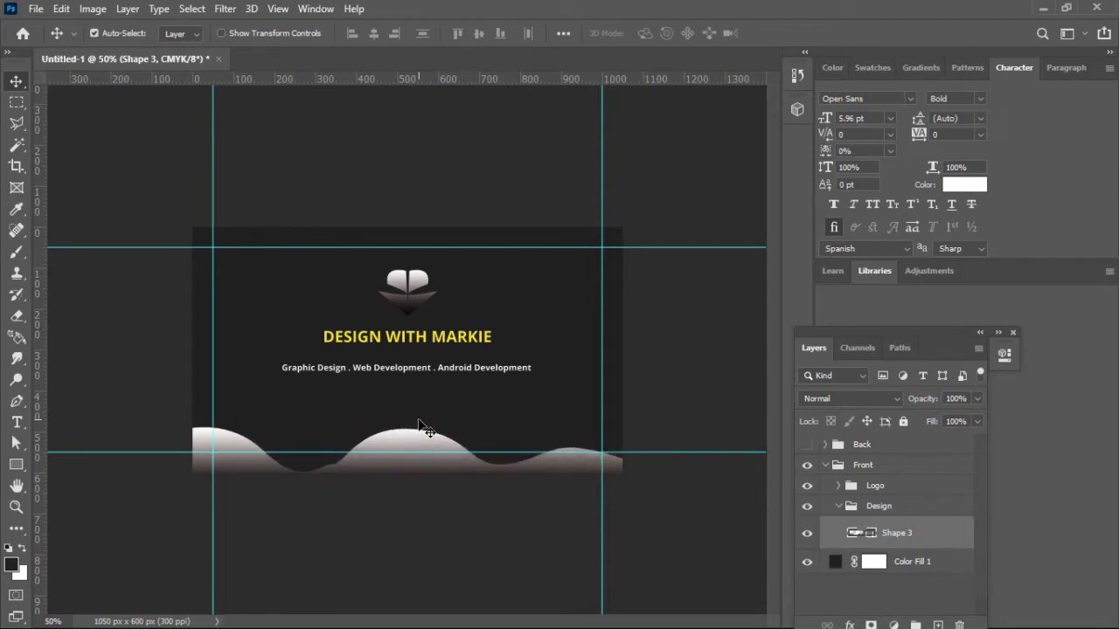
key(ctrl+t)
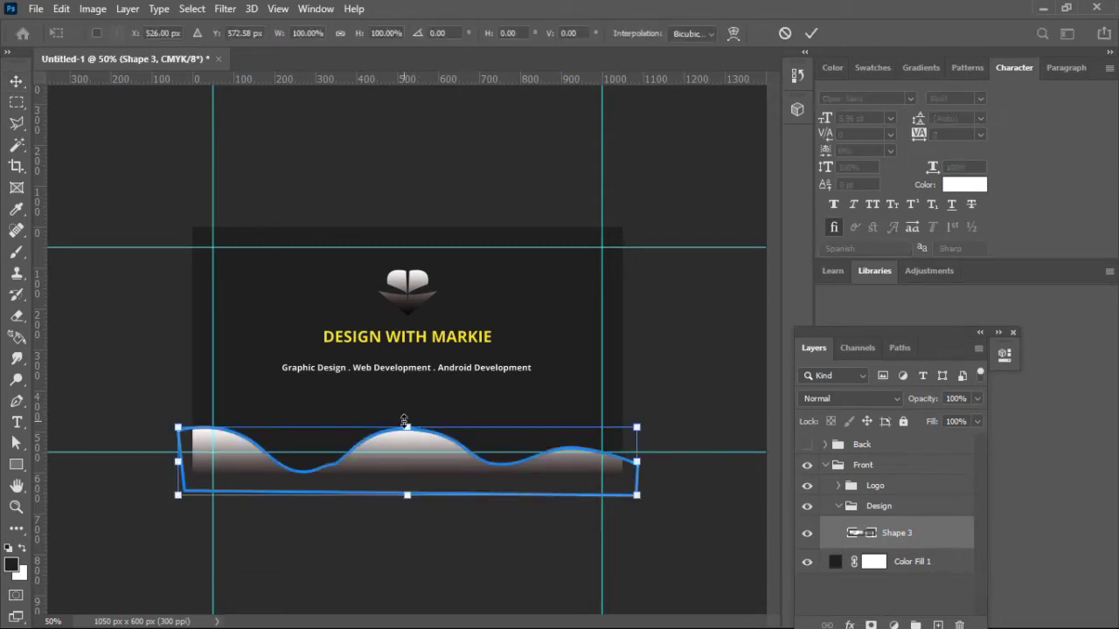
drag(404, 422, 407, 413)
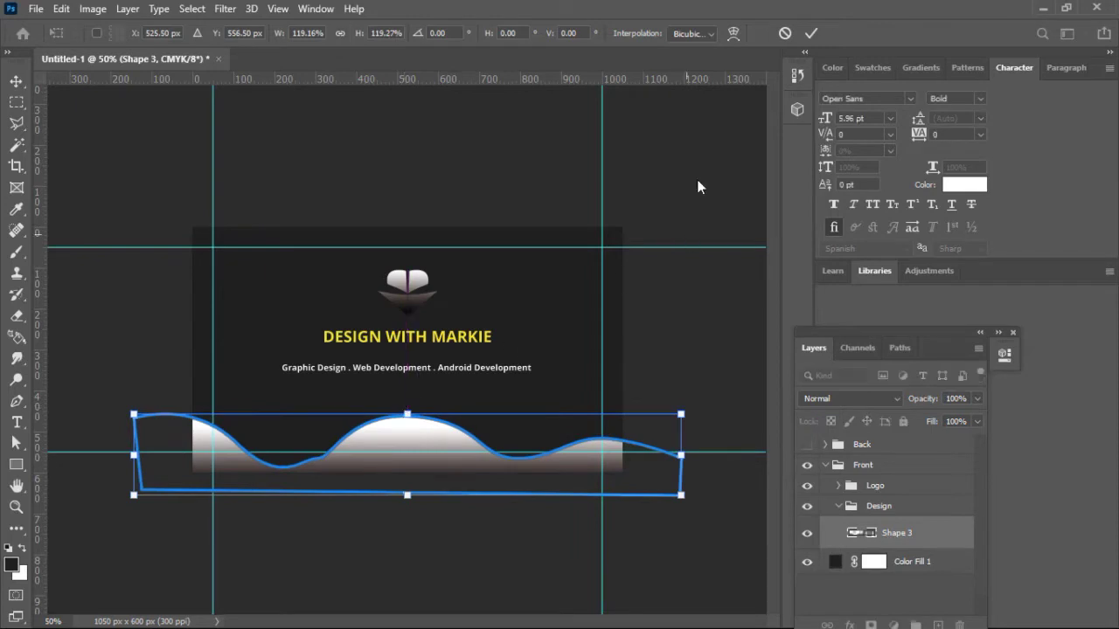
click(811, 33)
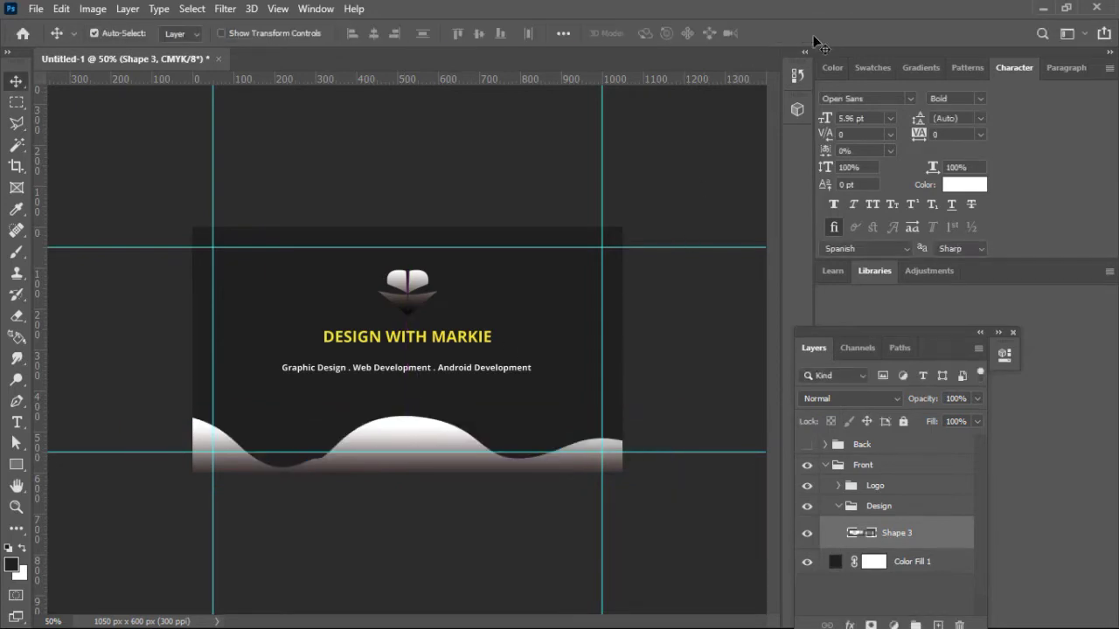
Step: Delete the old Back group and duplicate the collapsed Front group
click(864, 450)
click(863, 449)
key(Delete)
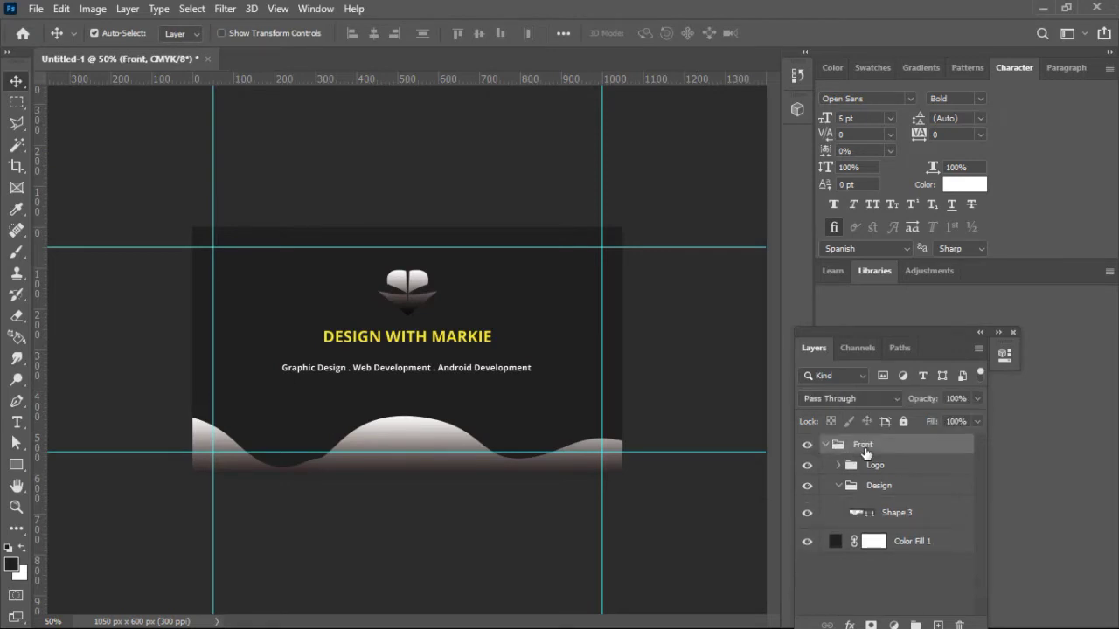
click(826, 445)
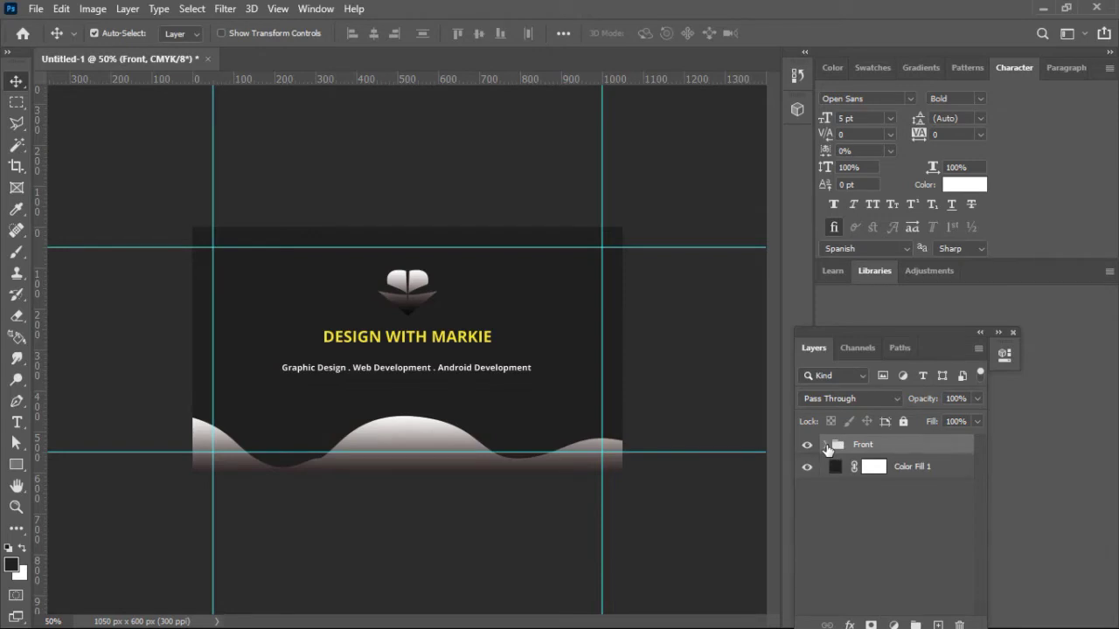
key(ctrl+j)
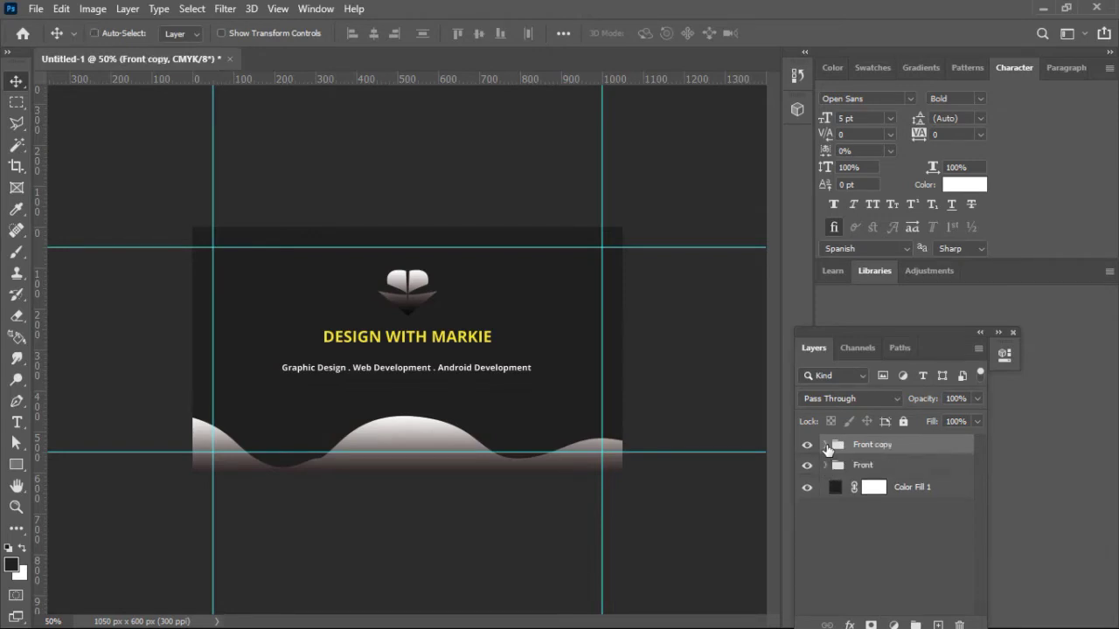
double_click(874, 444)
Step: Name the duplicated group Back and hide the Front group
text(Ba)
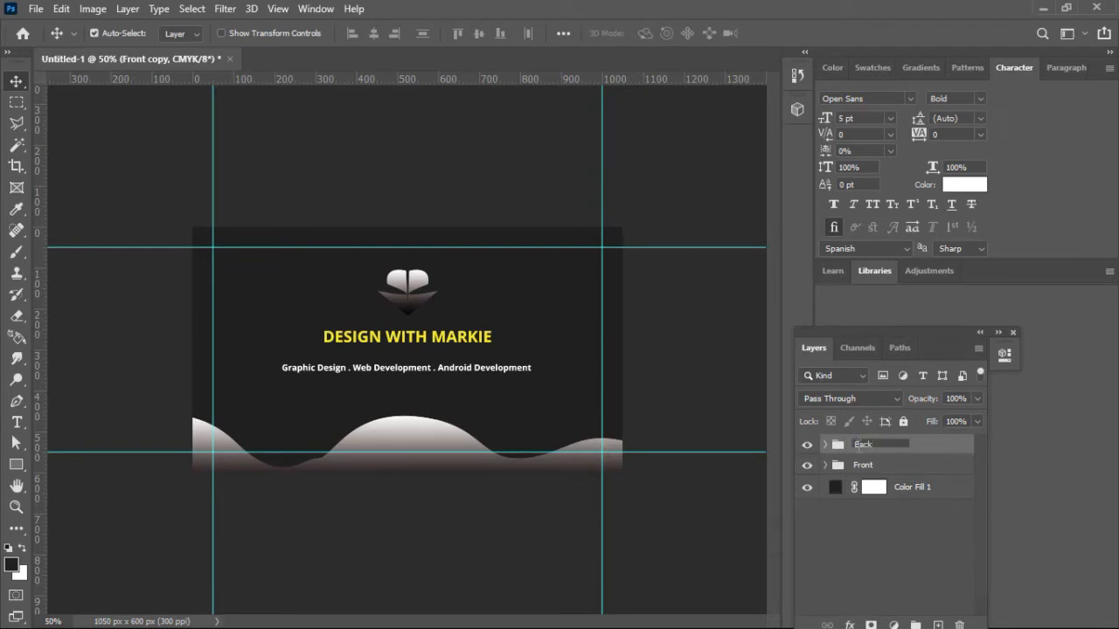
text(ck)
key(Return)
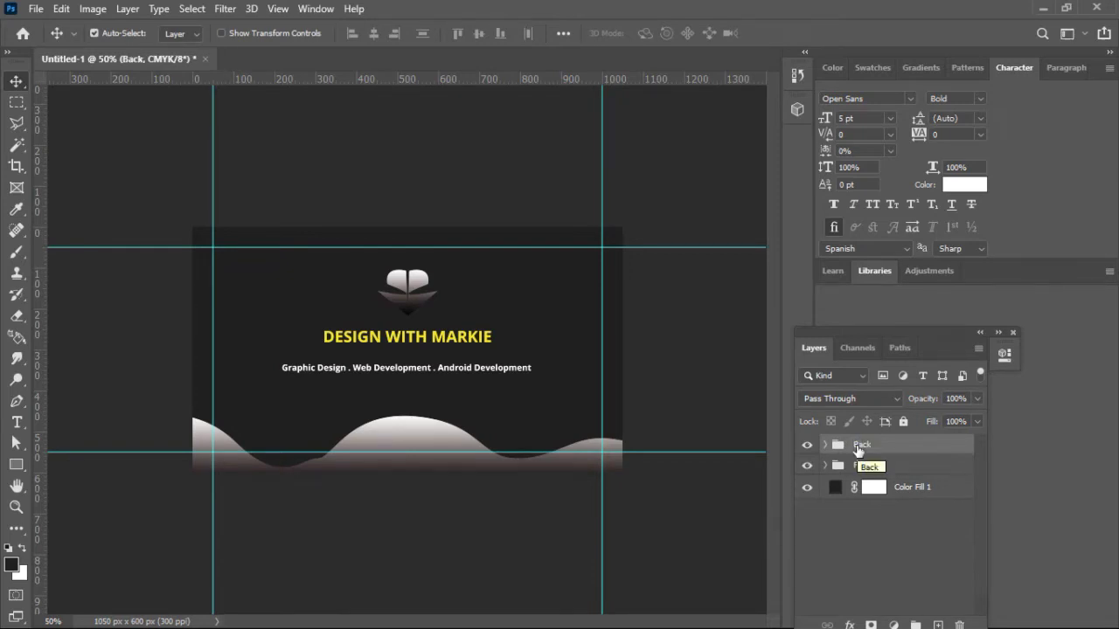
click(808, 466)
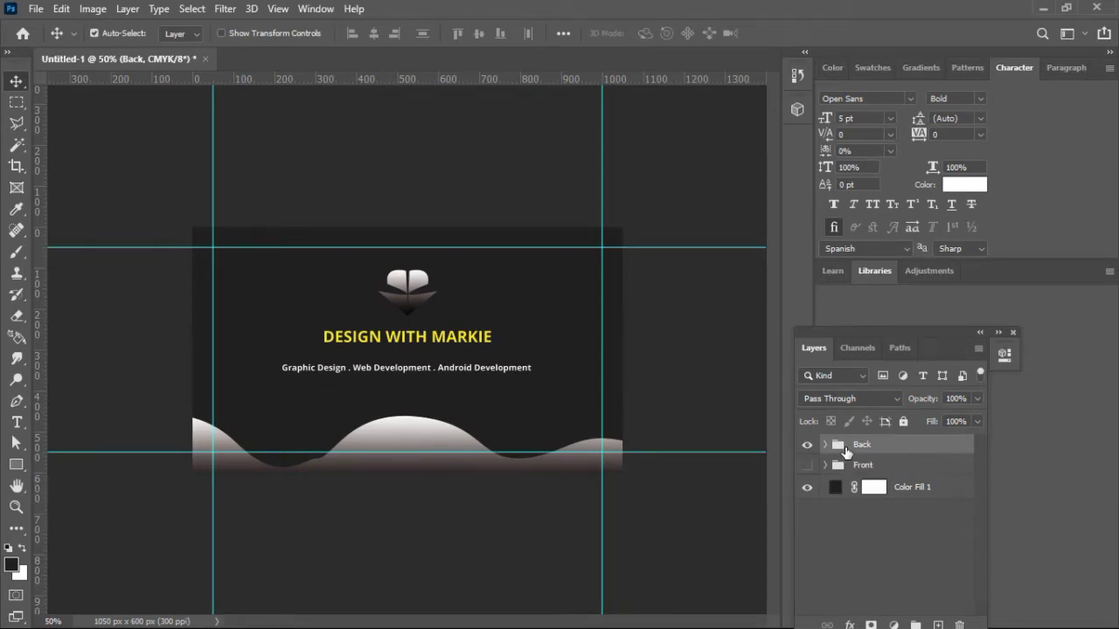
Step: Select both Shape 1 logo layers in Back's Logo group and try resizing the logo block, then cancel
click(505, 371)
click(412, 281)
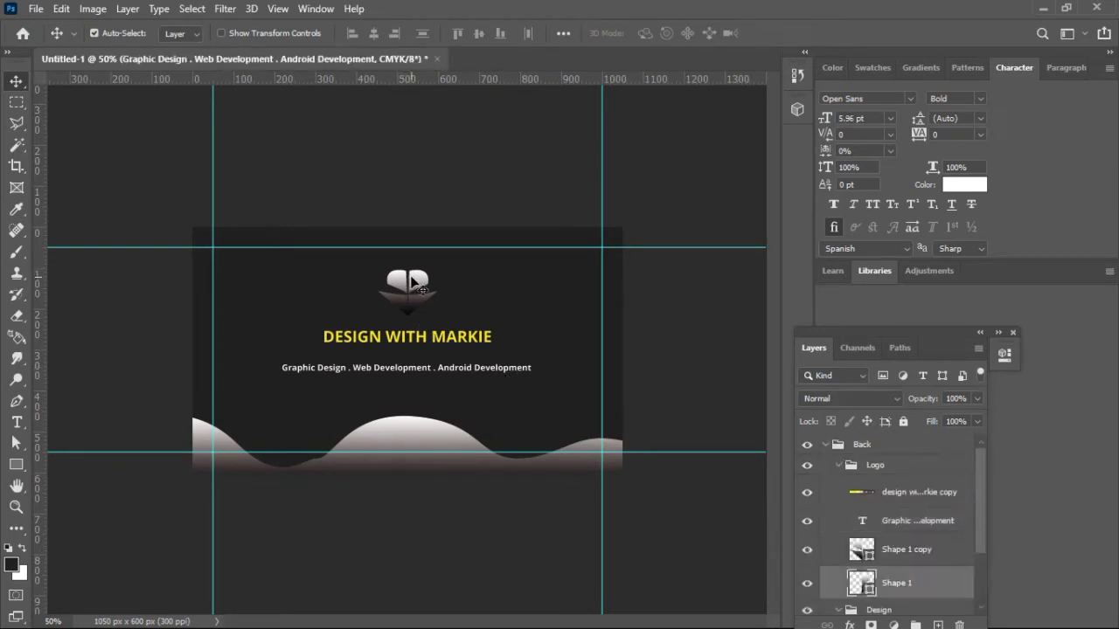
drag(981, 489, 982, 529)
ctrl+click(934, 499)
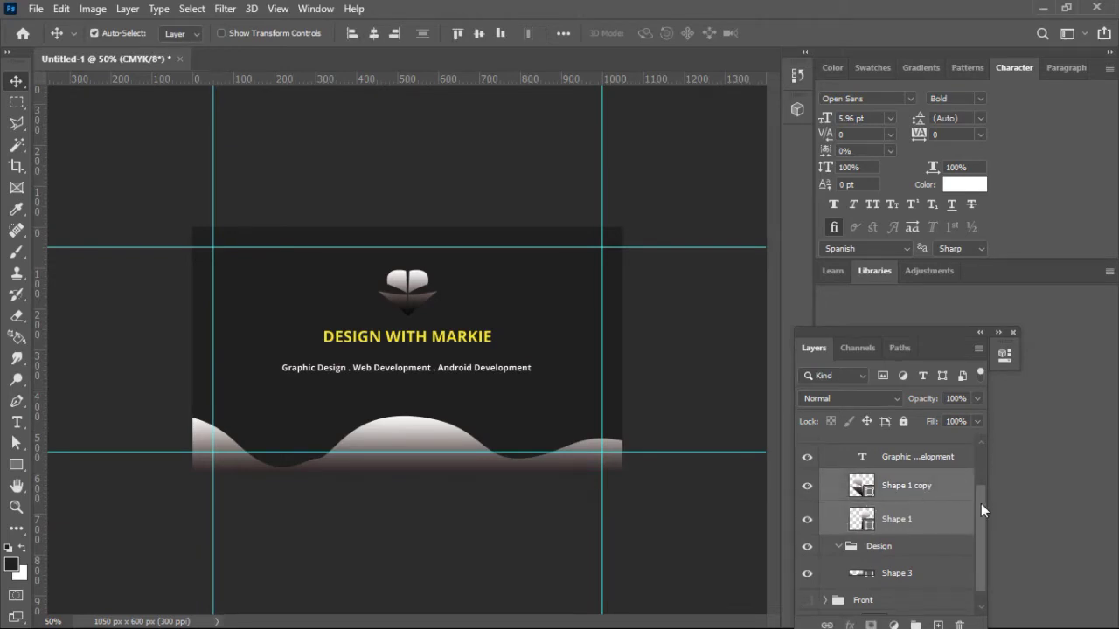
drag(980, 503, 979, 473)
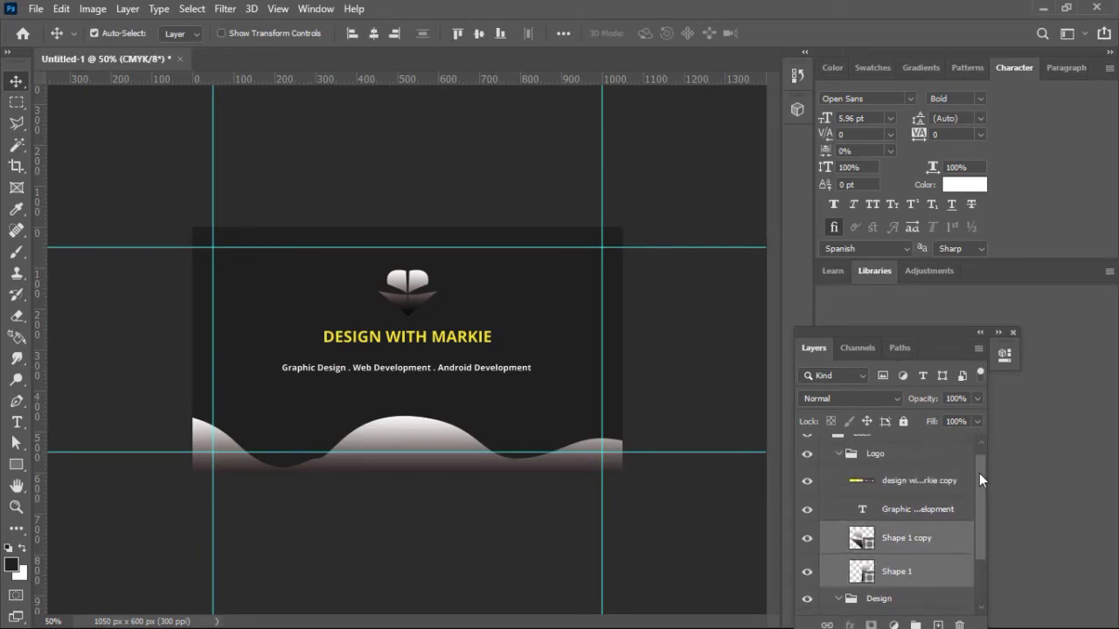
click(840, 457)
key(ctrl+t)
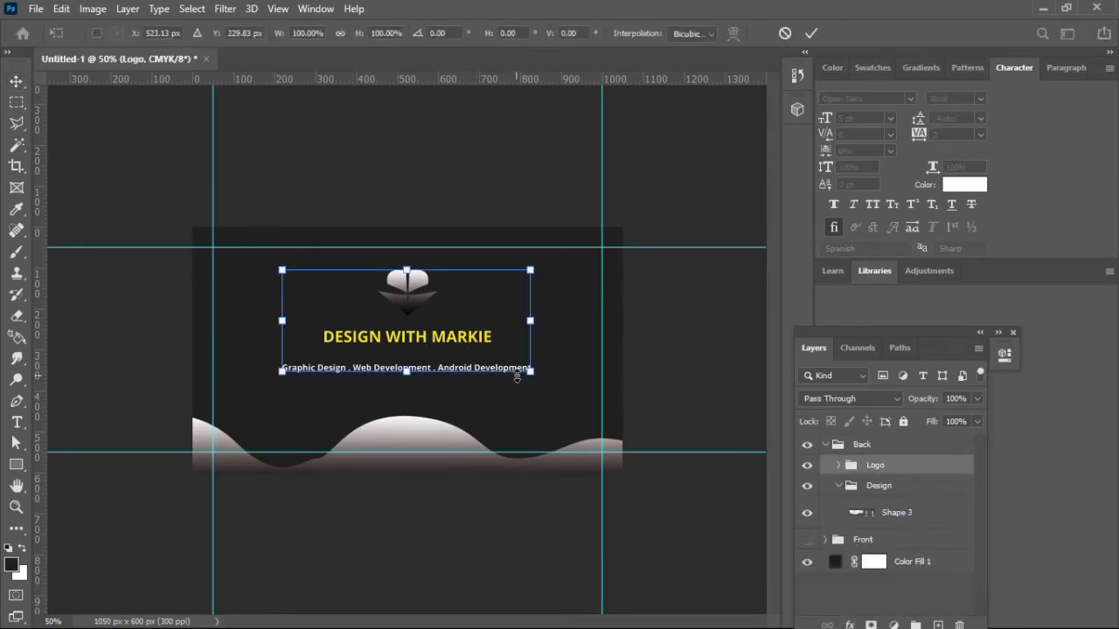
drag(532, 372, 506, 349)
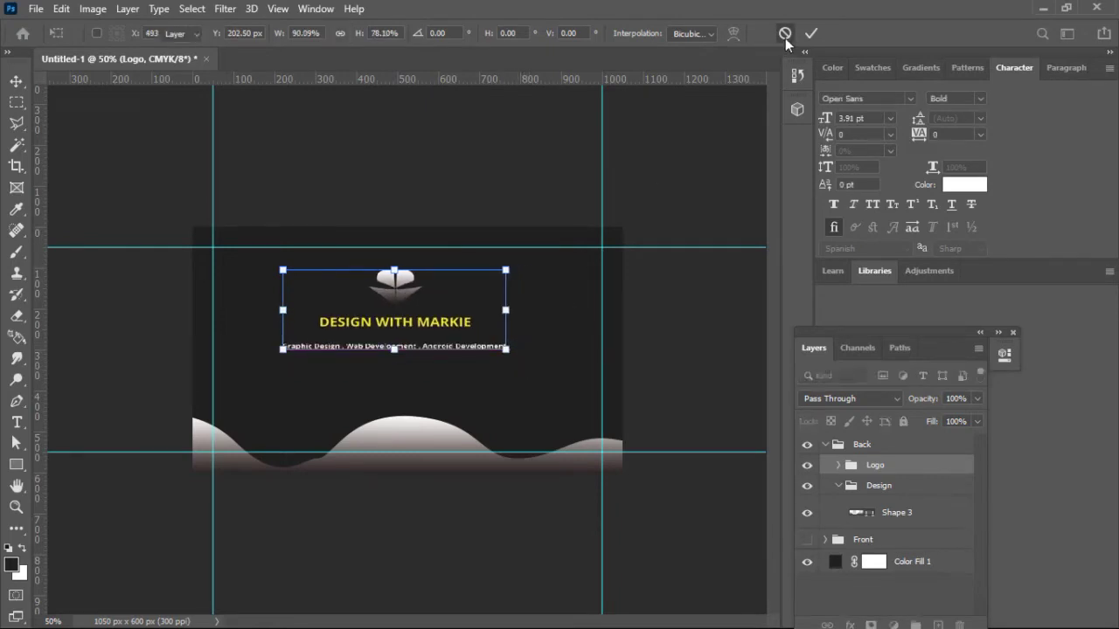
click(785, 34)
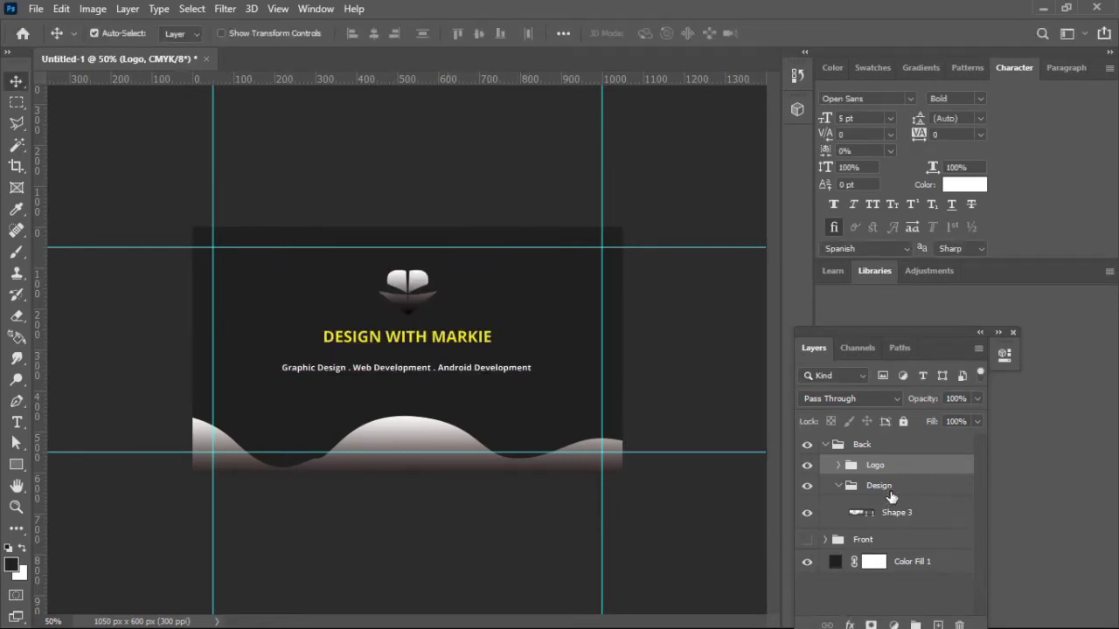
Step: Move the tagline text layer out of the Logo group to sit directly in Back
click(838, 465)
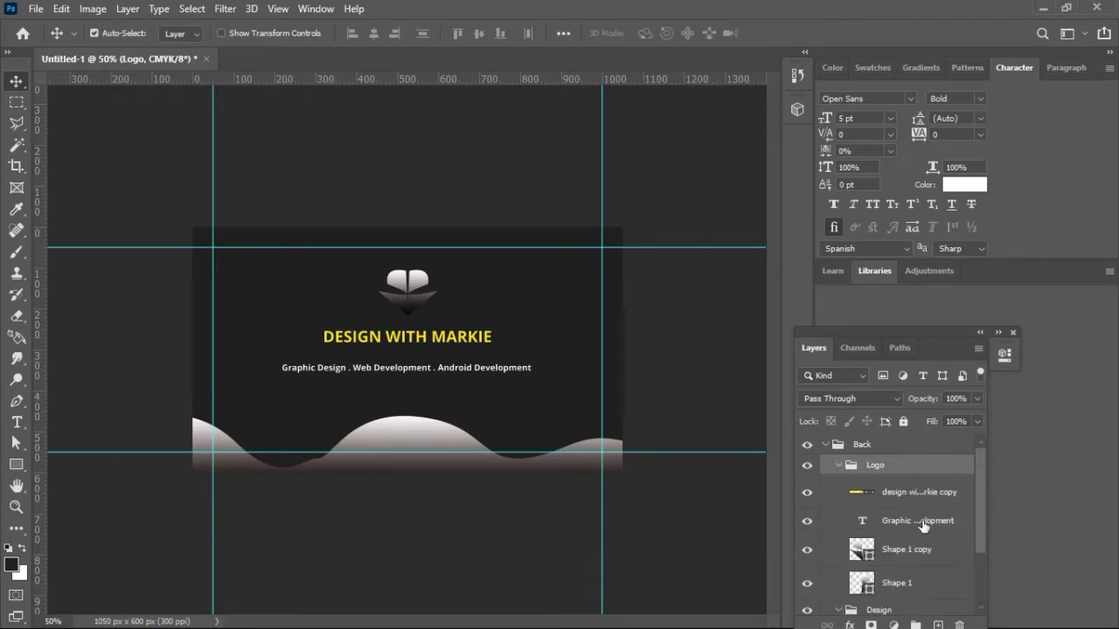
click(923, 525)
drag(923, 524, 920, 451)
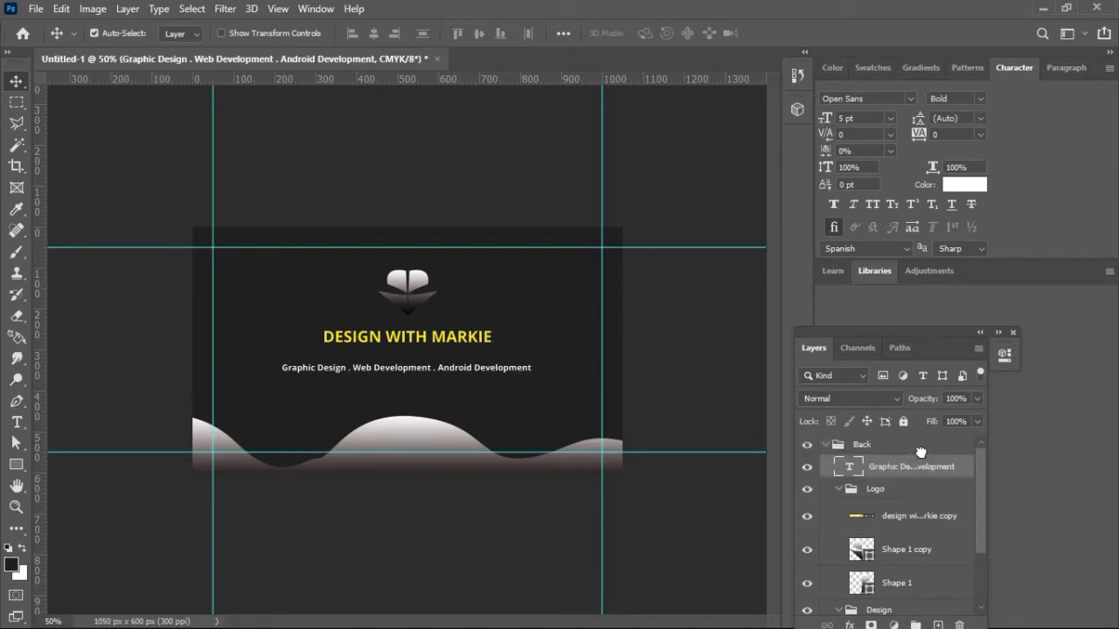
Step: Put the tagline layer in a new group named Text
key(ctrl+g)
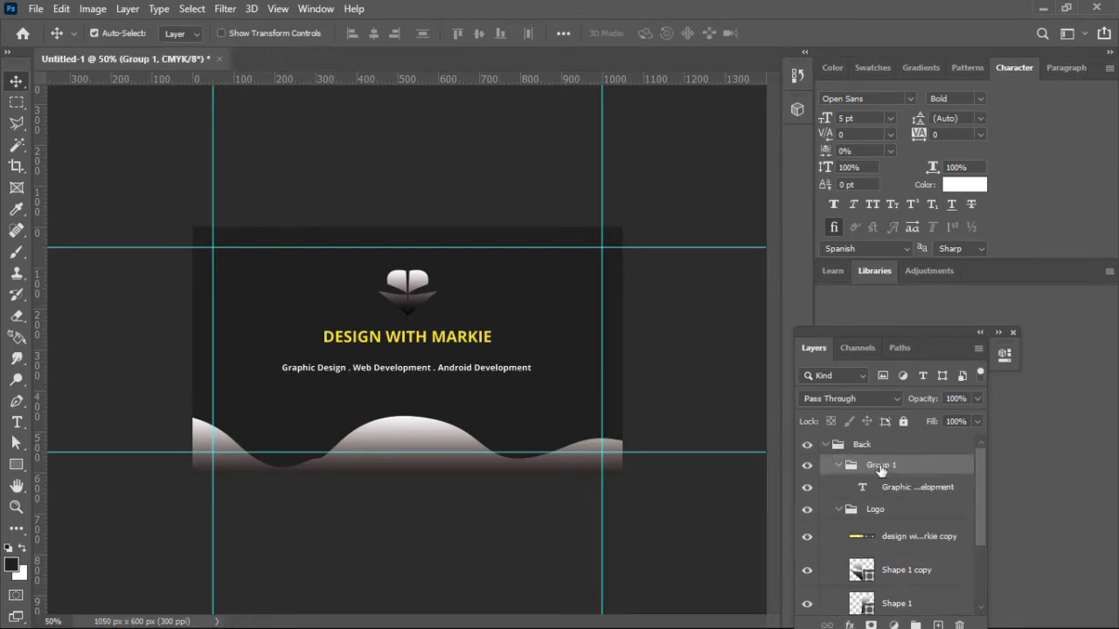
double_click(880, 465)
text(Tex)
text(t)
key(Return)
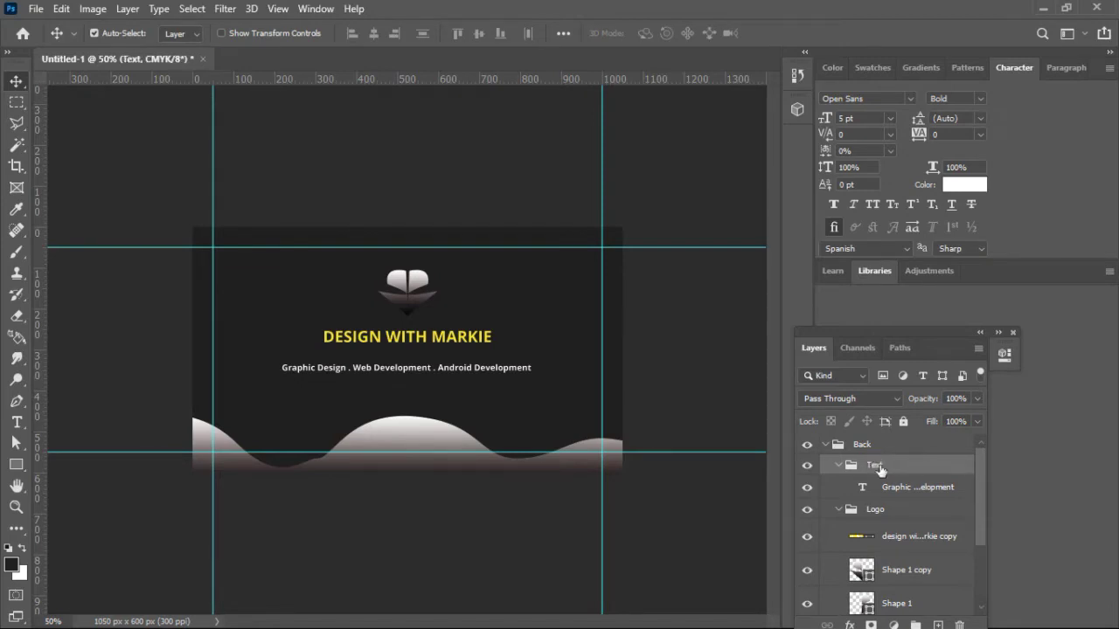
Step: Link Shape 1 and Shape 1 copy together and nudge the linked logo slightly
click(838, 466)
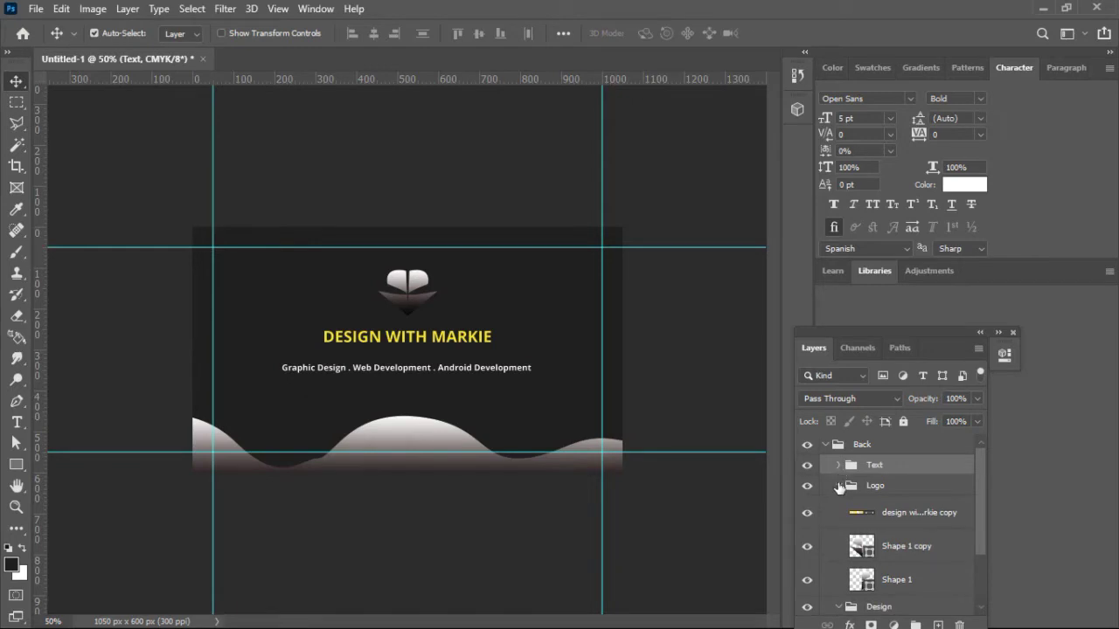
click(838, 486)
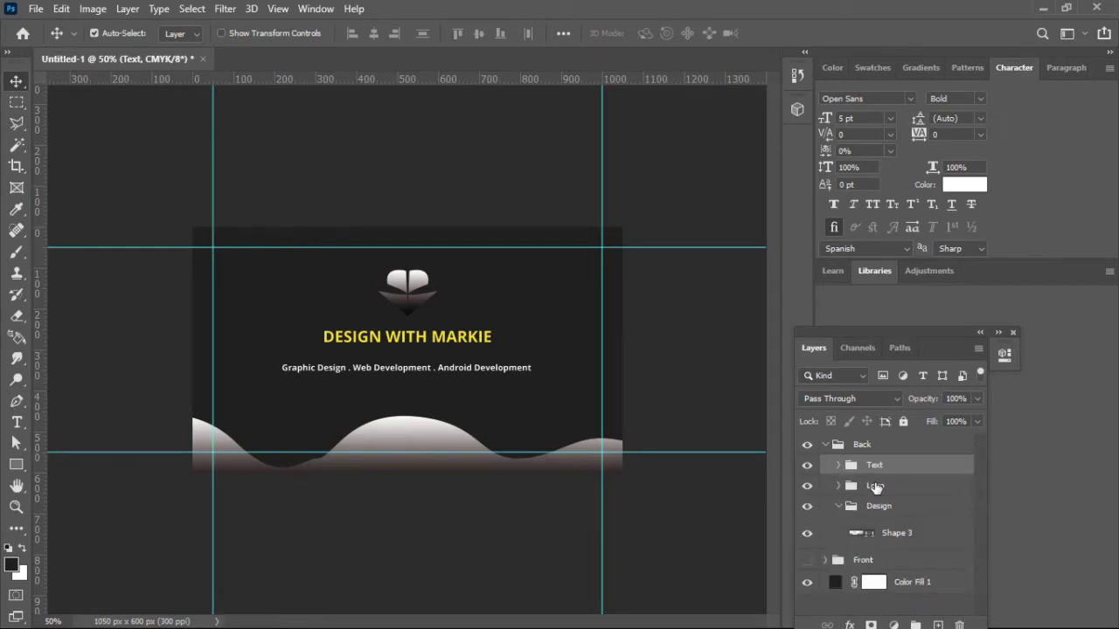
click(874, 488)
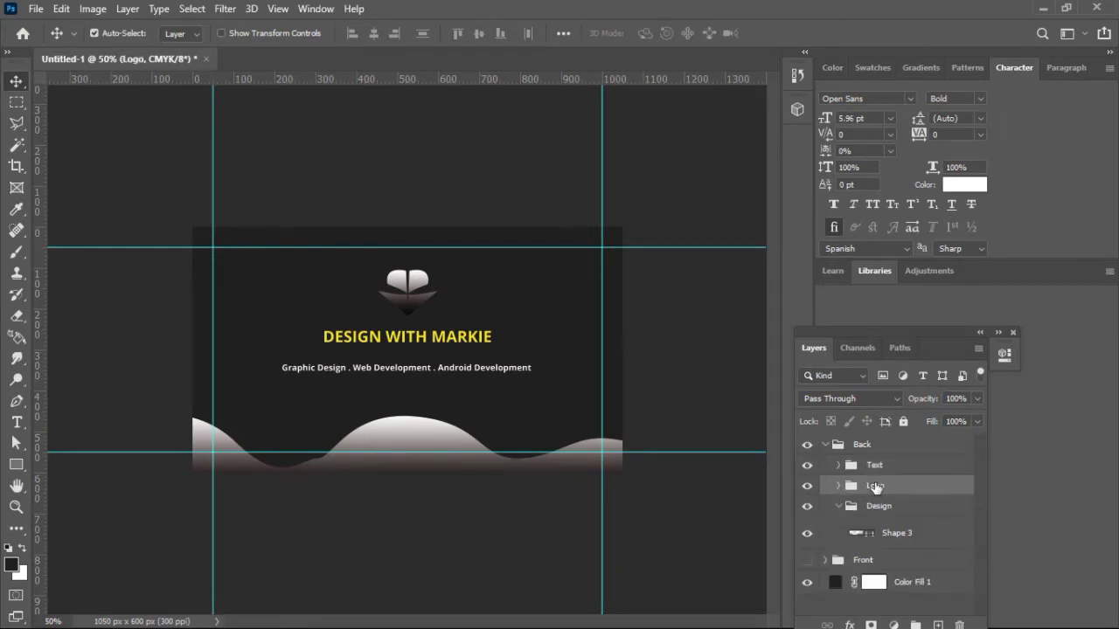
click(838, 485)
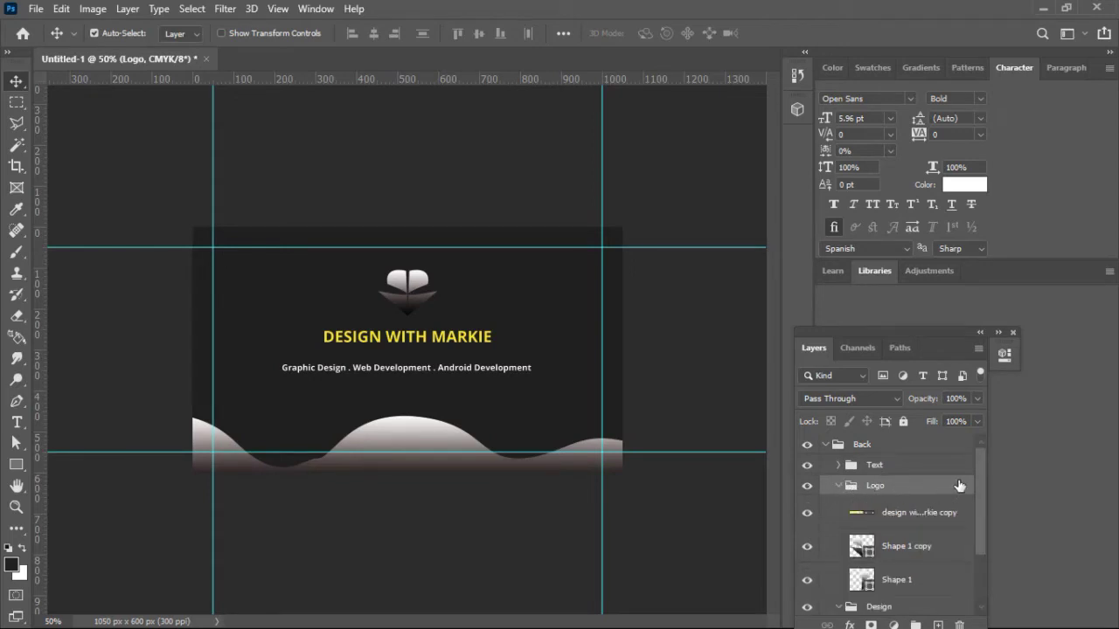
drag(981, 483, 981, 516)
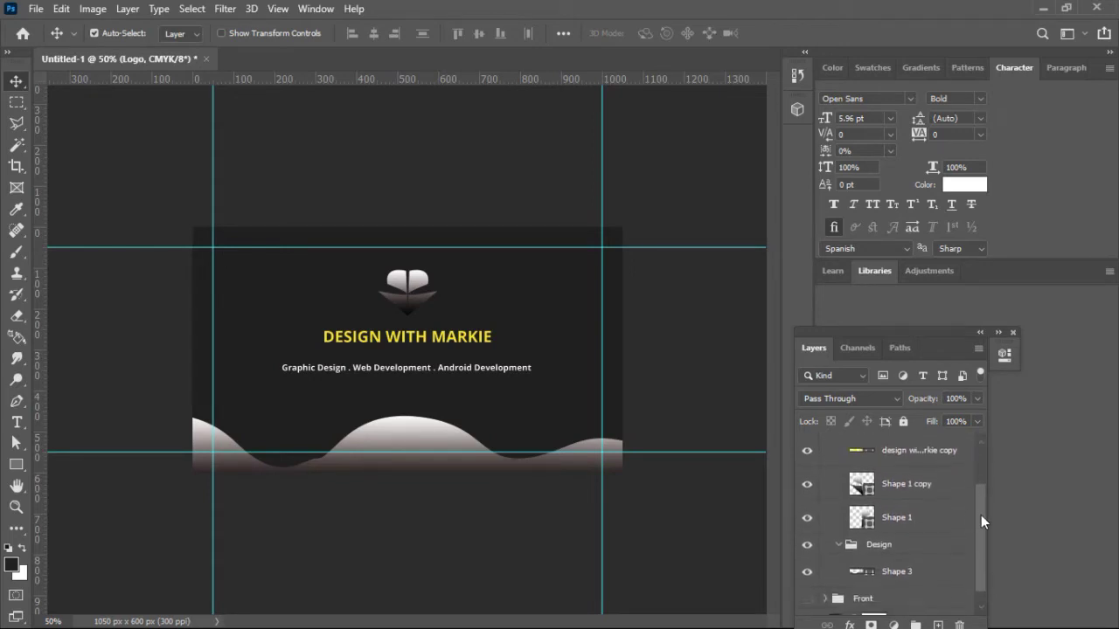
click(926, 495)
shift+click(913, 518)
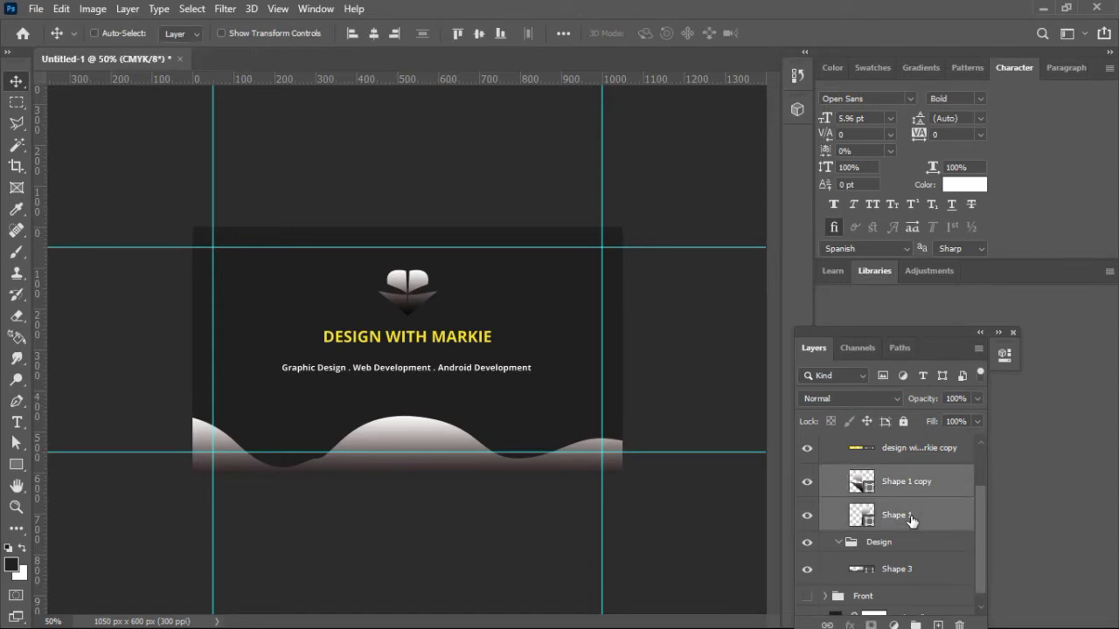
click(827, 625)
mouse_move(414, 280)
mouse_down()
mouse_move(432, 275)
mouse_move(416, 291)
mouse_up()
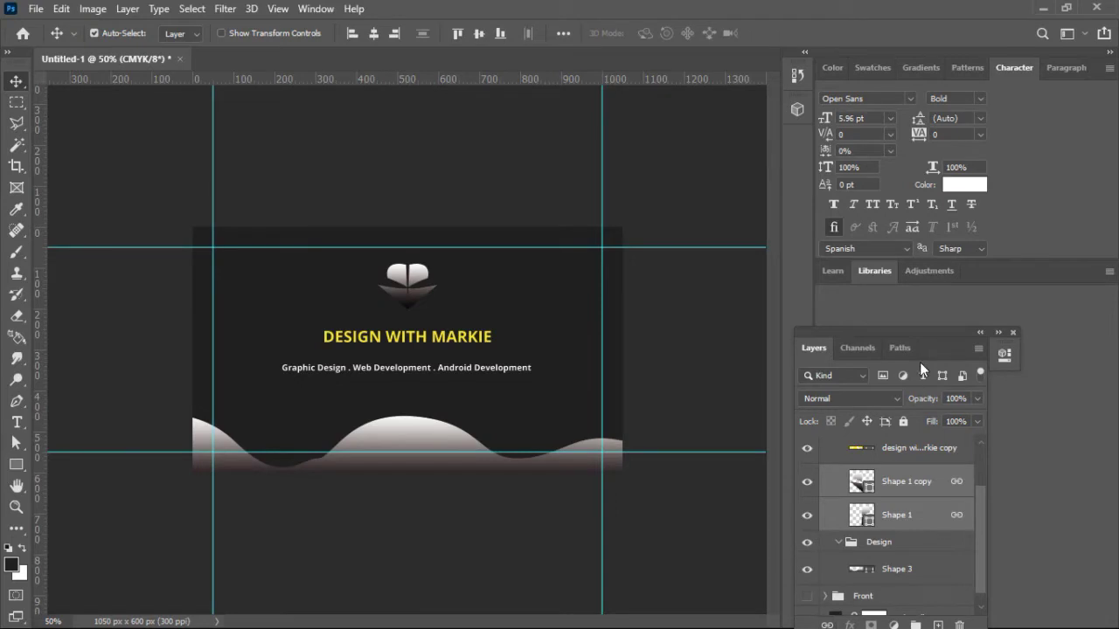
Step: Move both heart logo halves to the card's horizontal center
drag(941, 332, 900, 290)
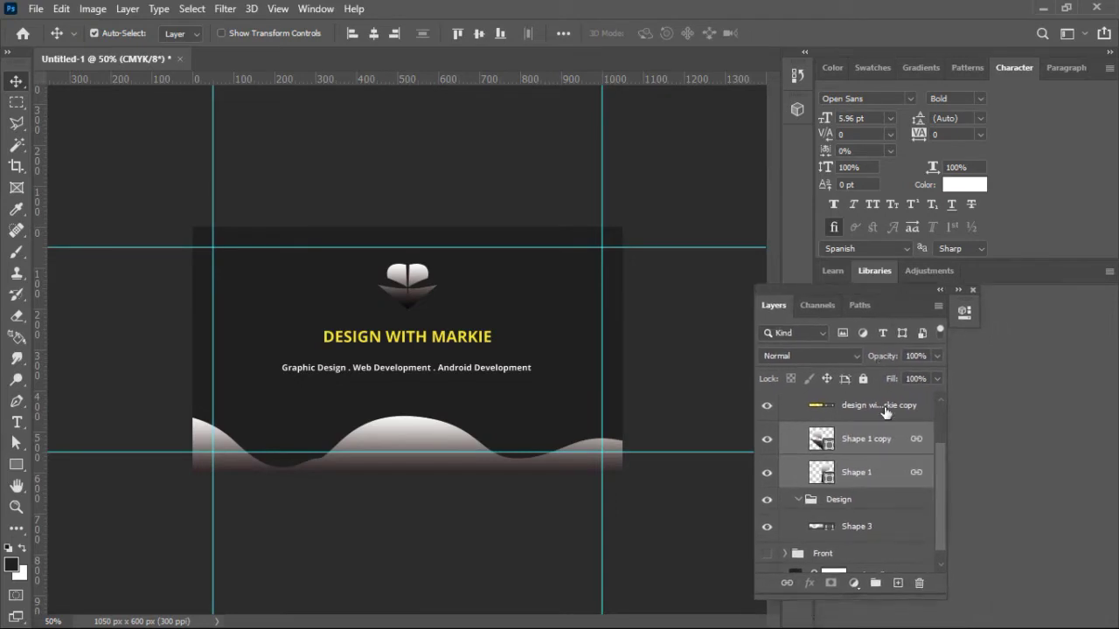
click(881, 446)
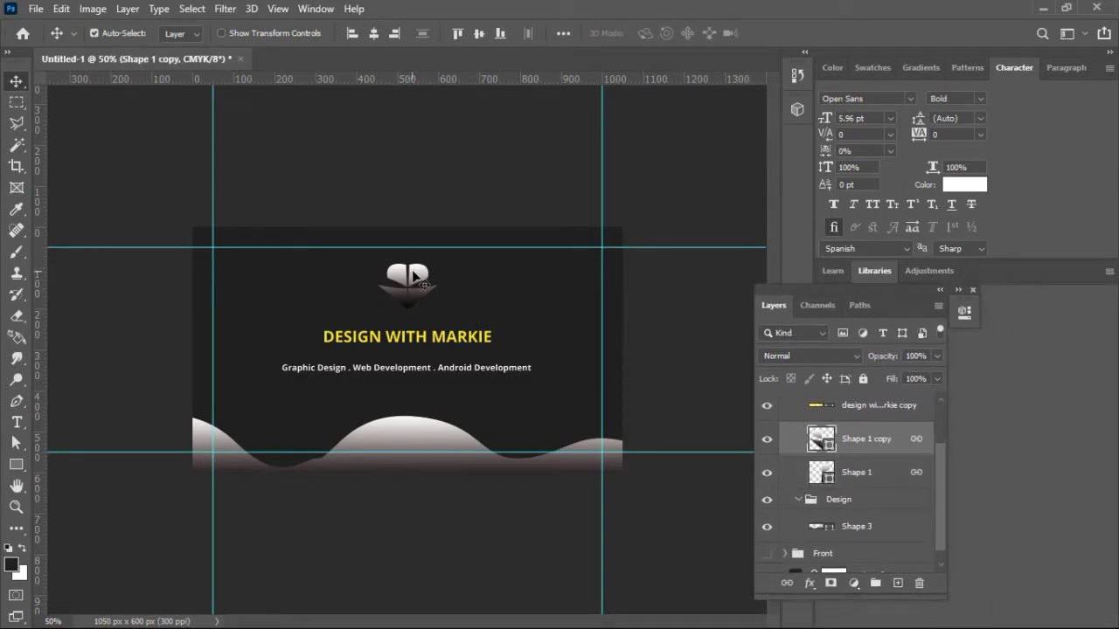
click(429, 276)
drag(428, 276, 397, 273)
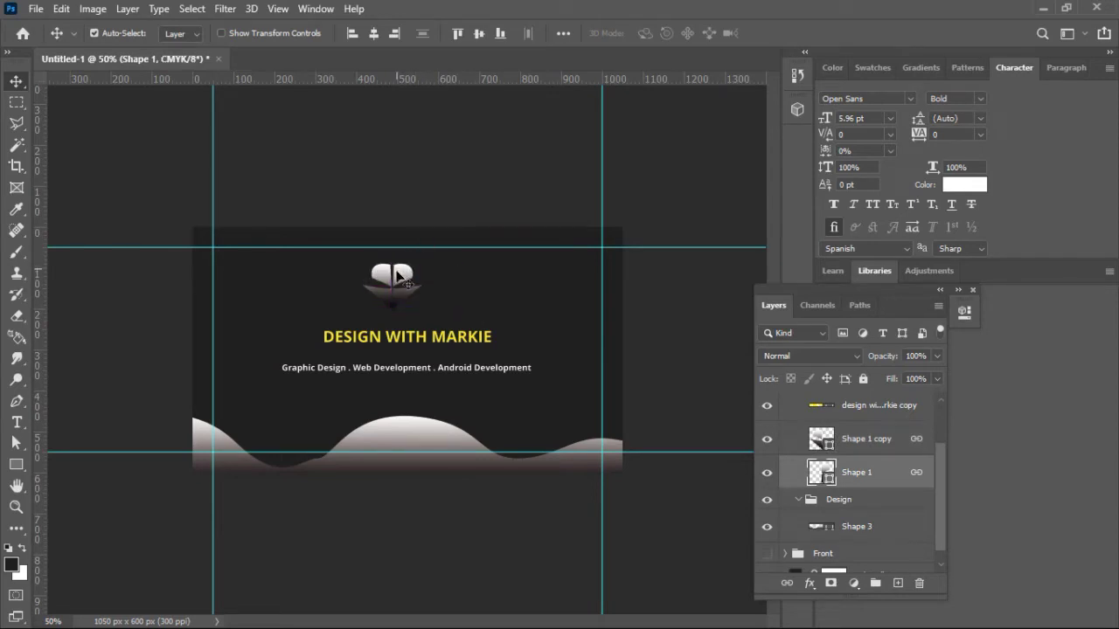
click(879, 442)
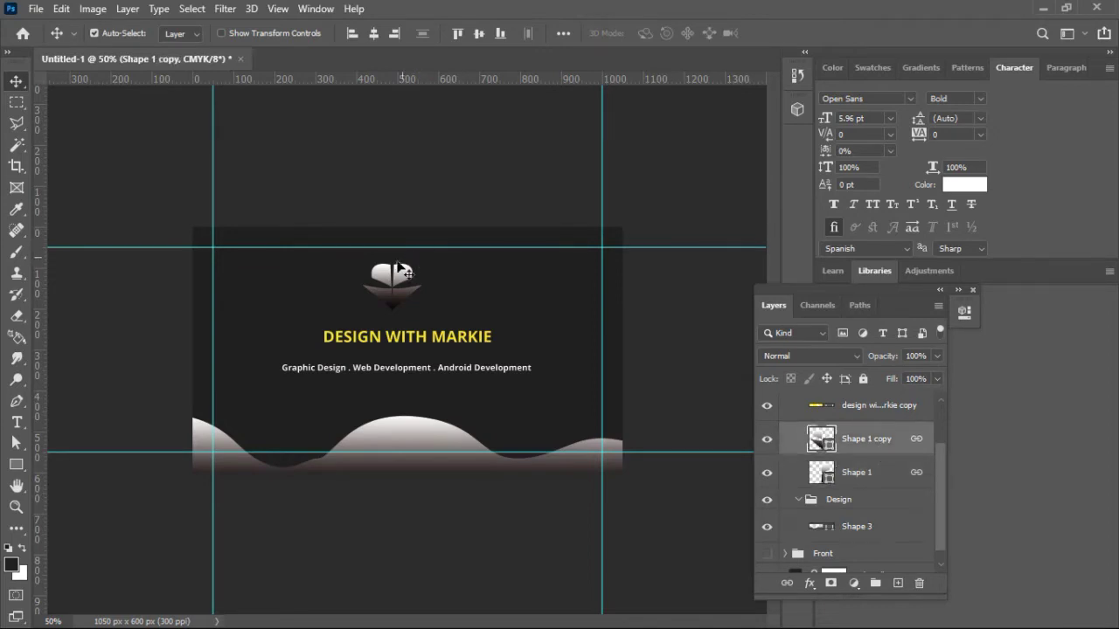
drag(383, 275, 399, 275)
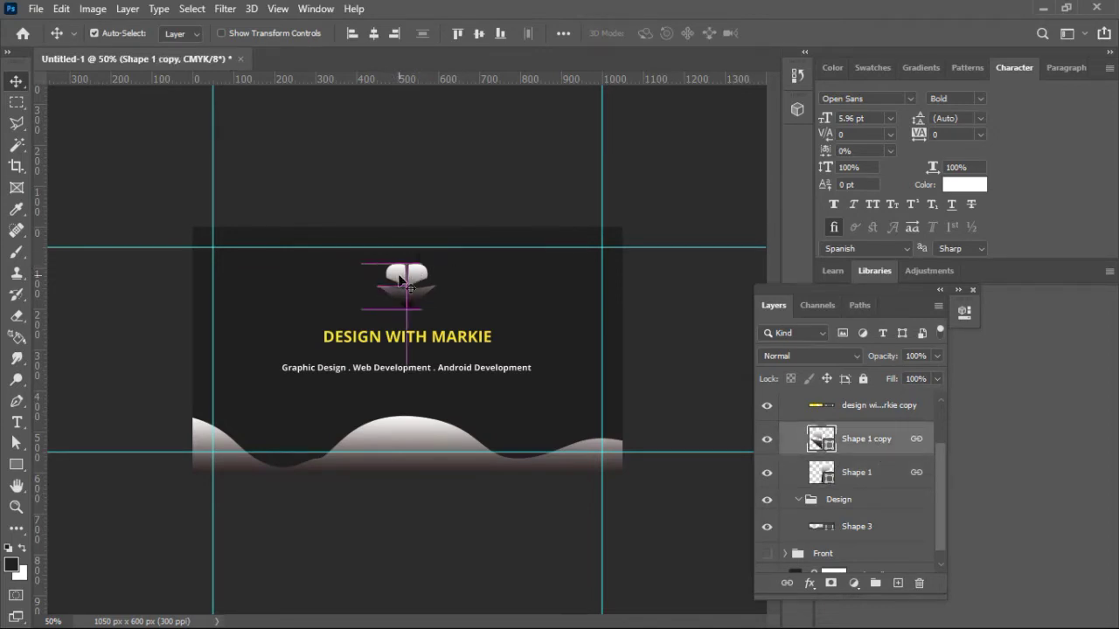
key(ctrl+t)
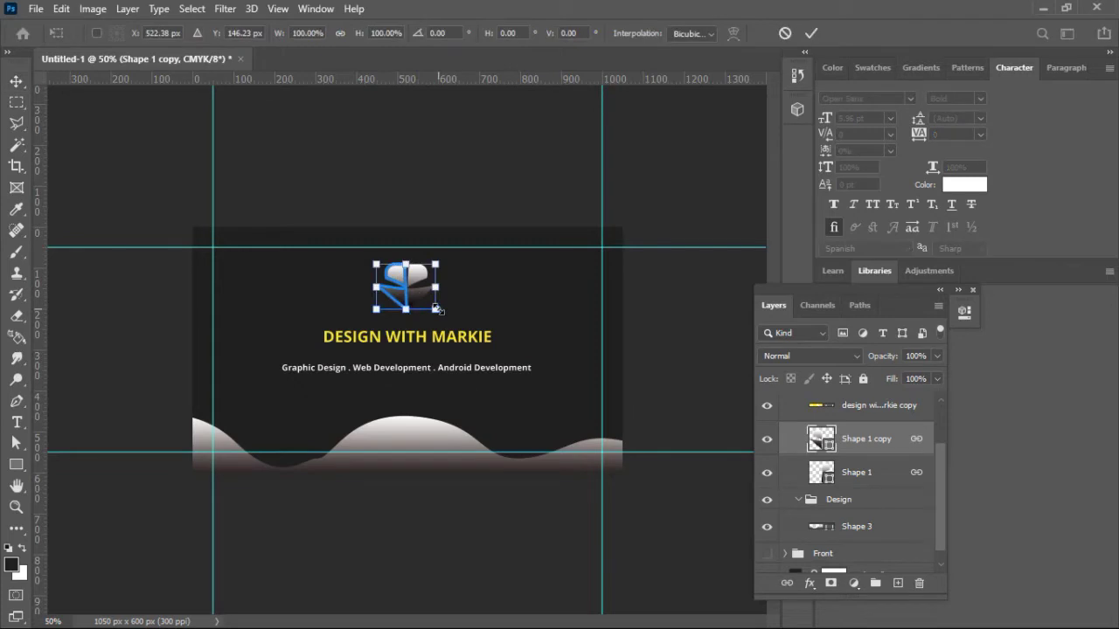
click(785, 33)
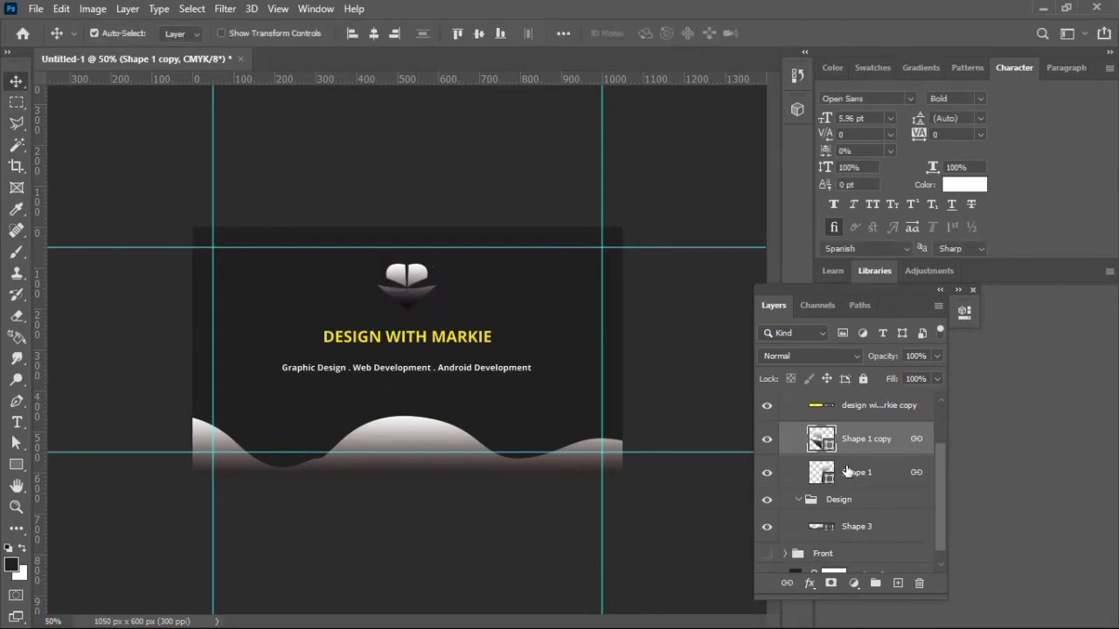
shift+click(856, 472)
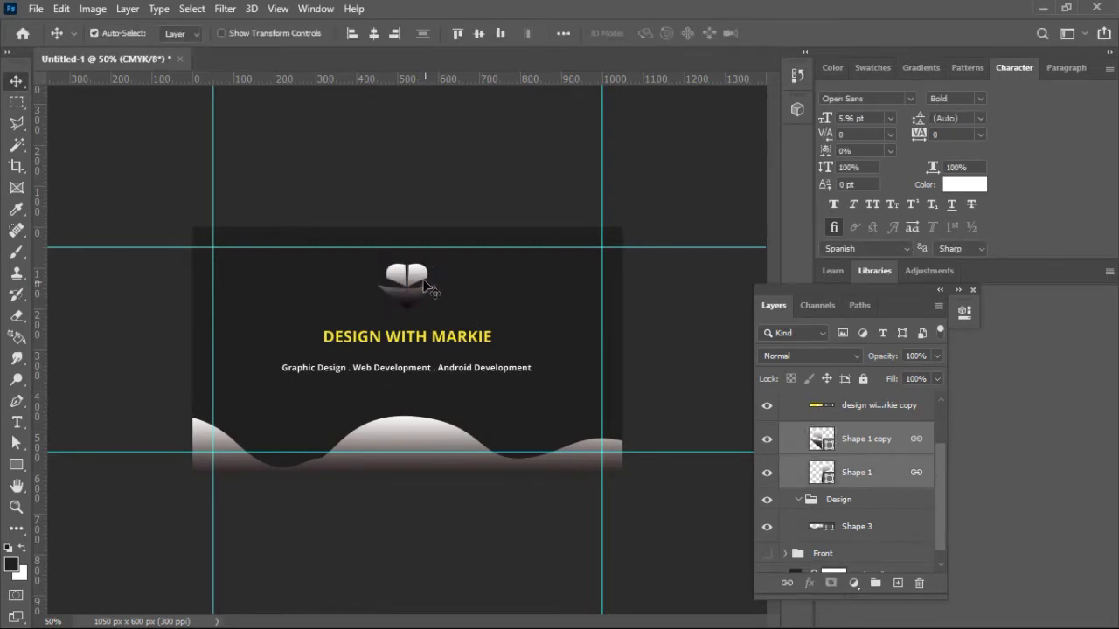
drag(420, 276, 421, 272)
key(ctrl+t)
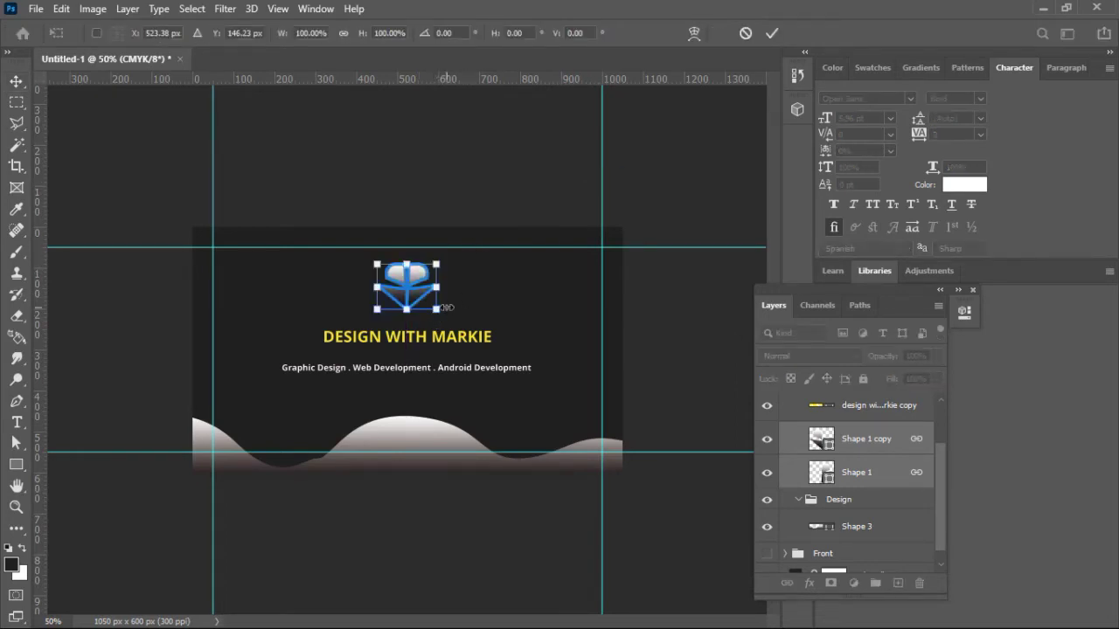
key(Return)
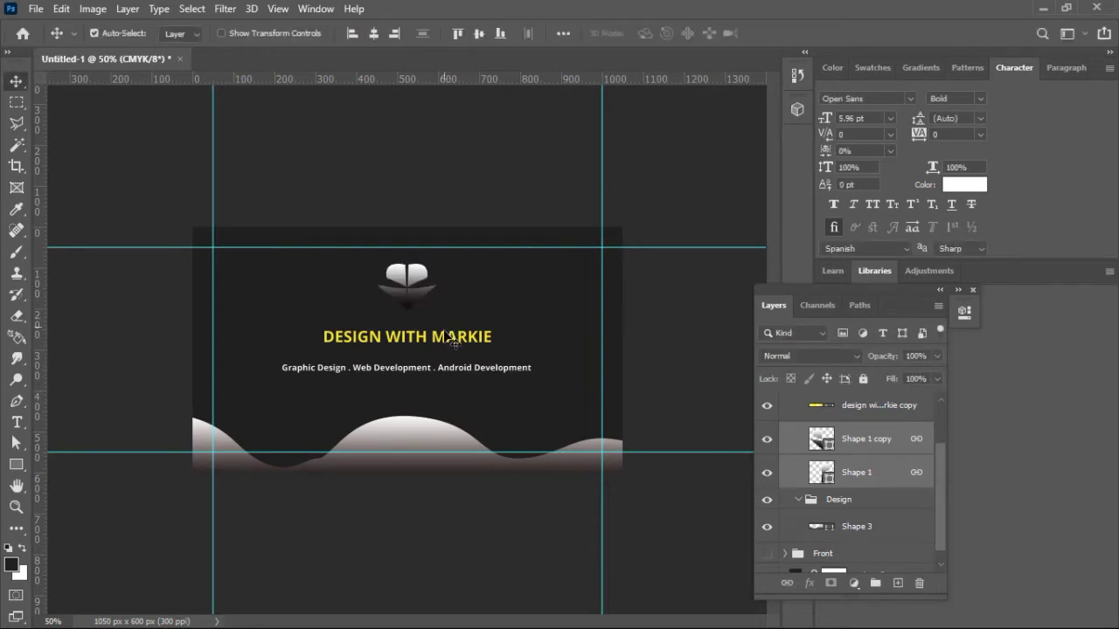
Step: Scale the DESIGN WITH MARKIE title to about 85% and center it horizontally on the card
click(461, 343)
key(ctrl+t)
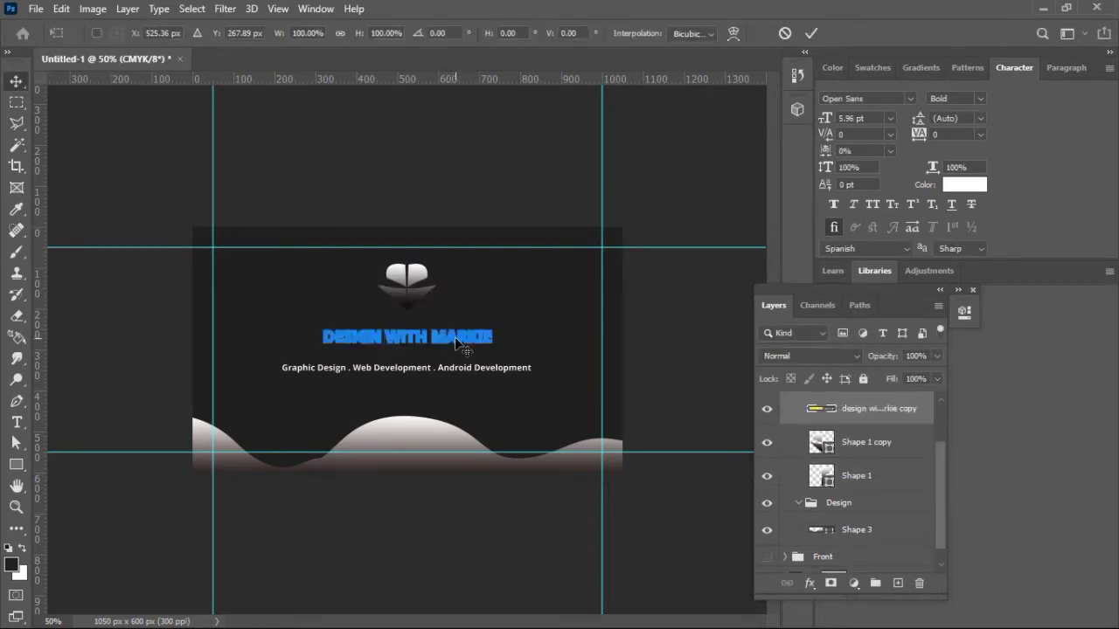
drag(490, 343, 467, 343)
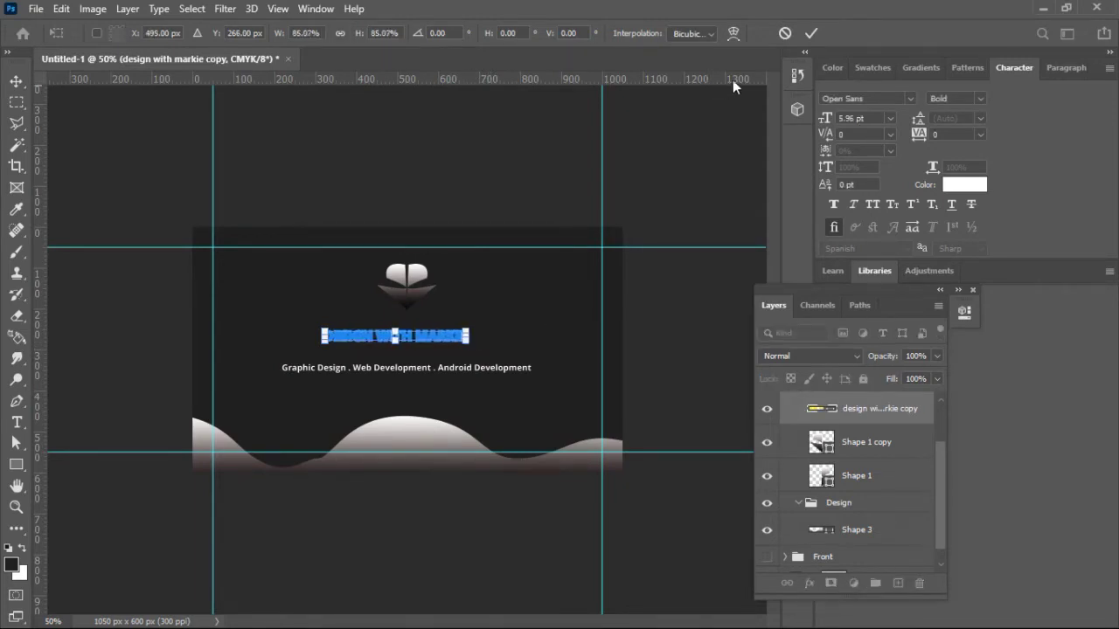
click(811, 33)
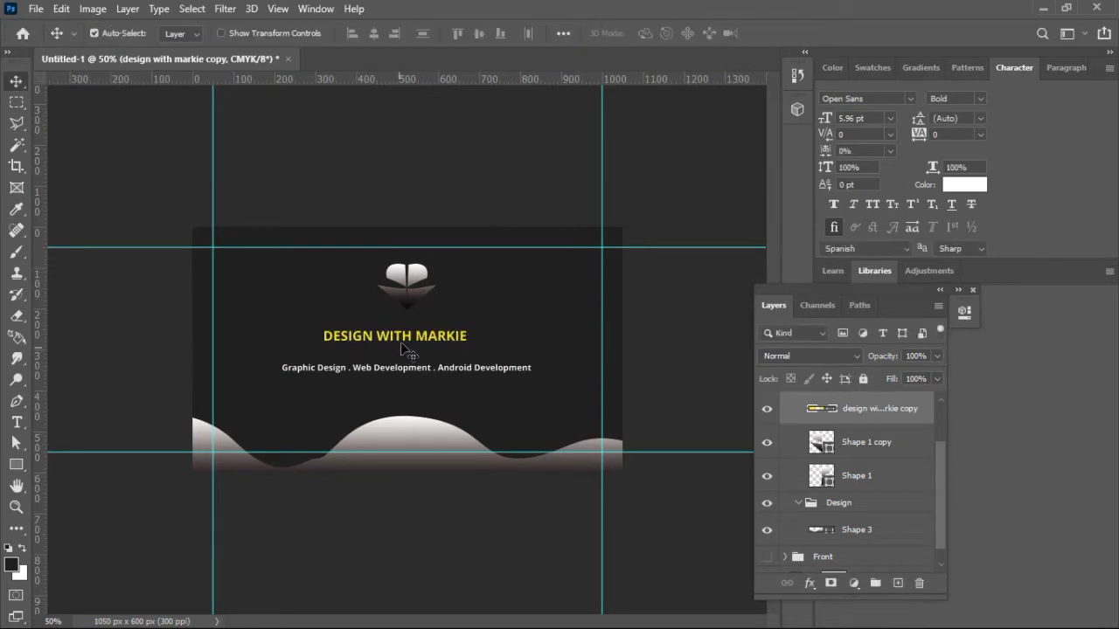
key(ctrl+a)
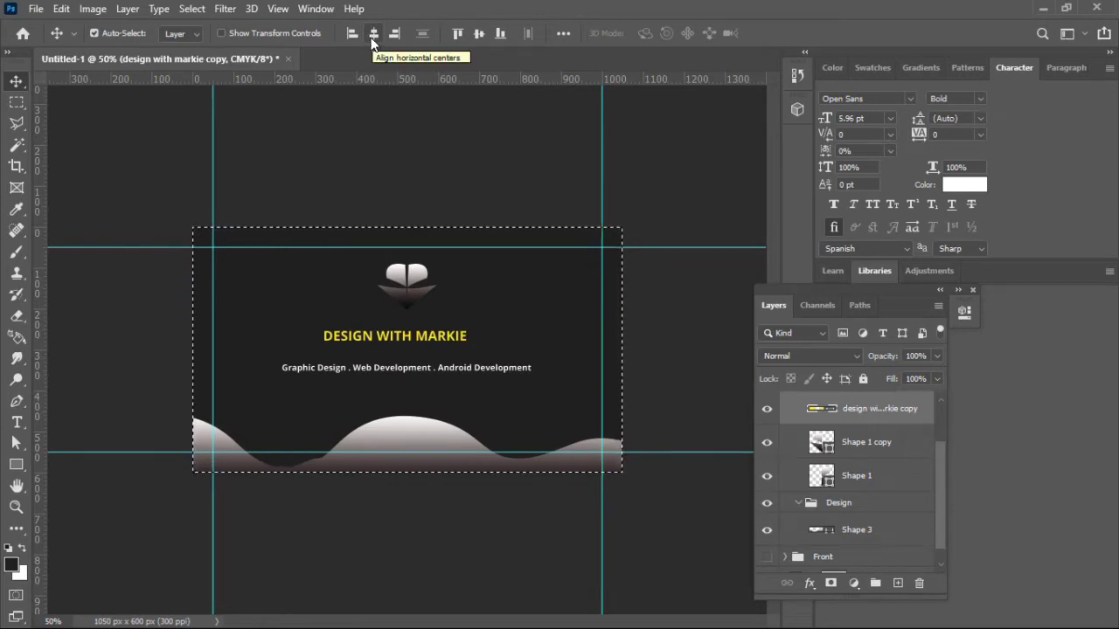
click(373, 34)
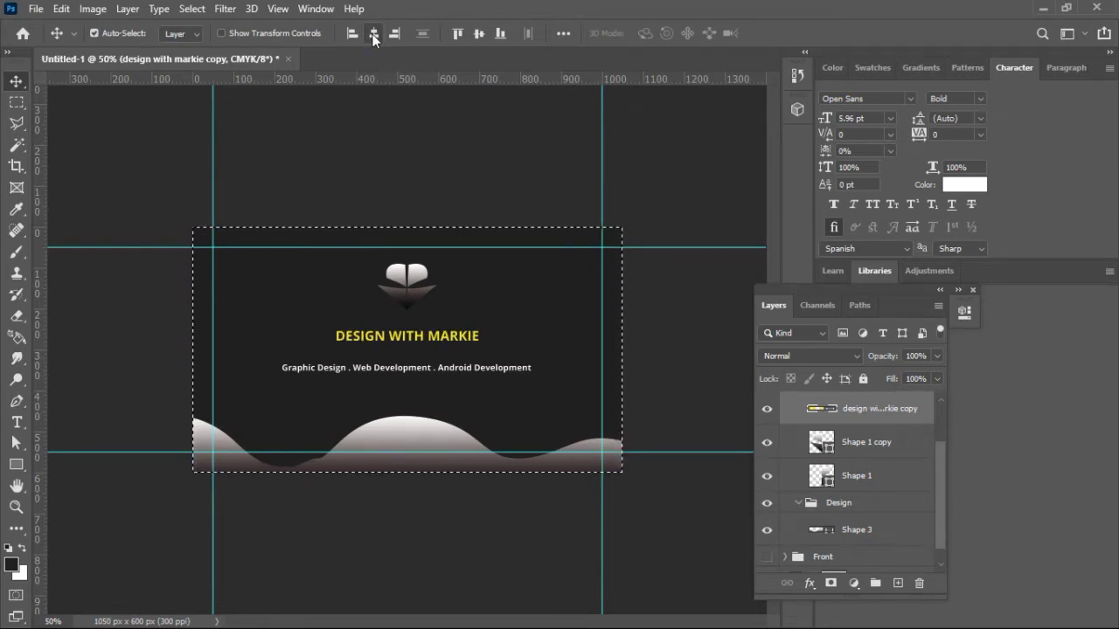
key(ctrl+d)
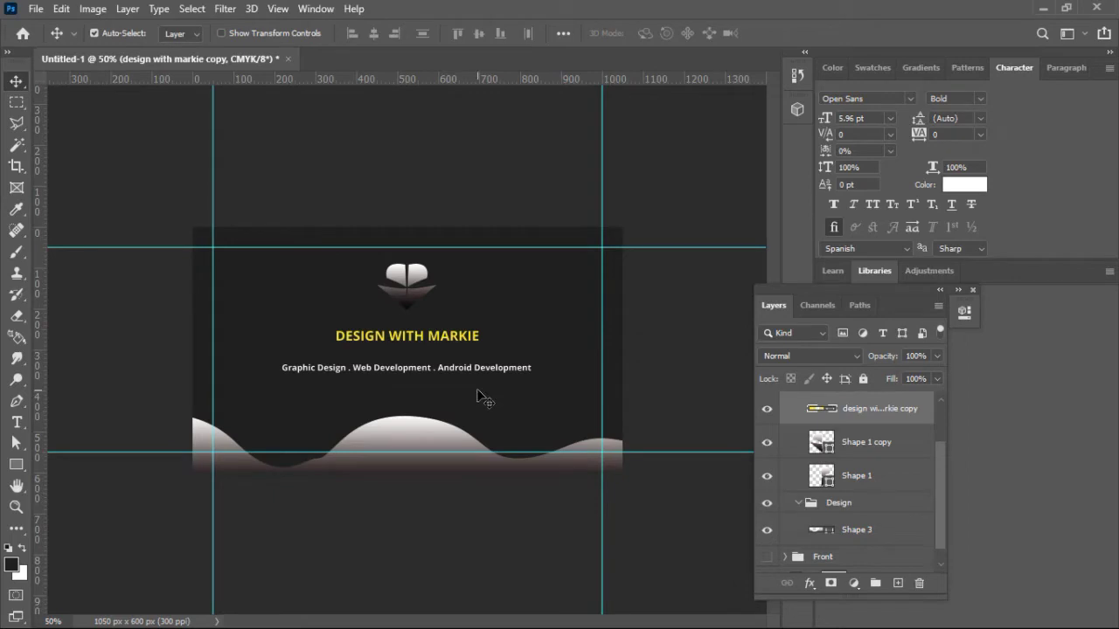
Step: Center the tagline horizontally on the card
click(470, 370)
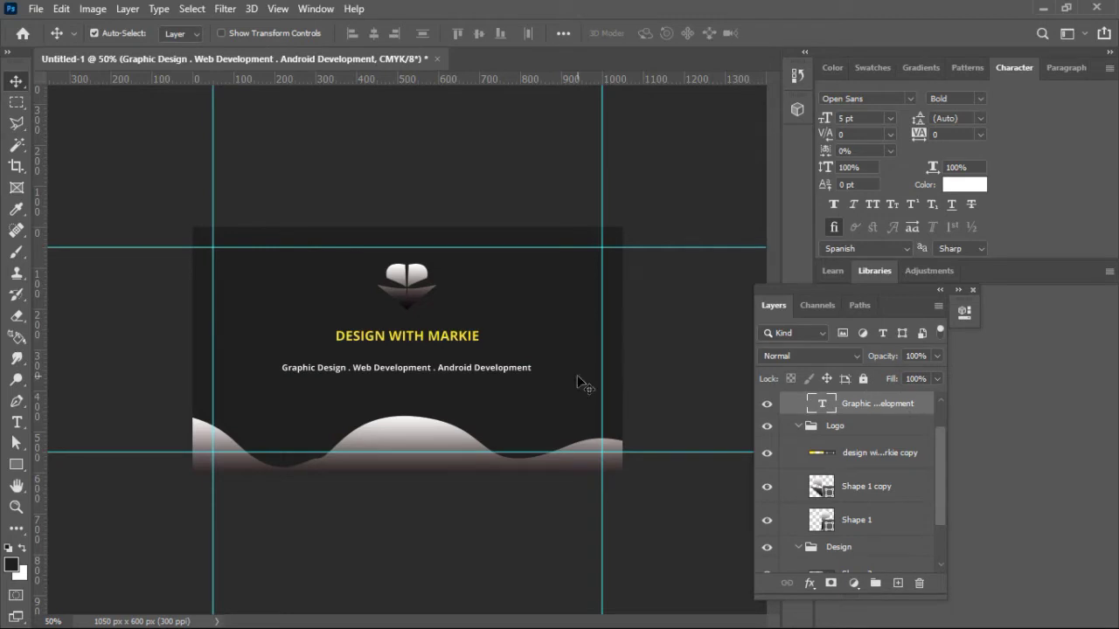
key(ctrl+a)
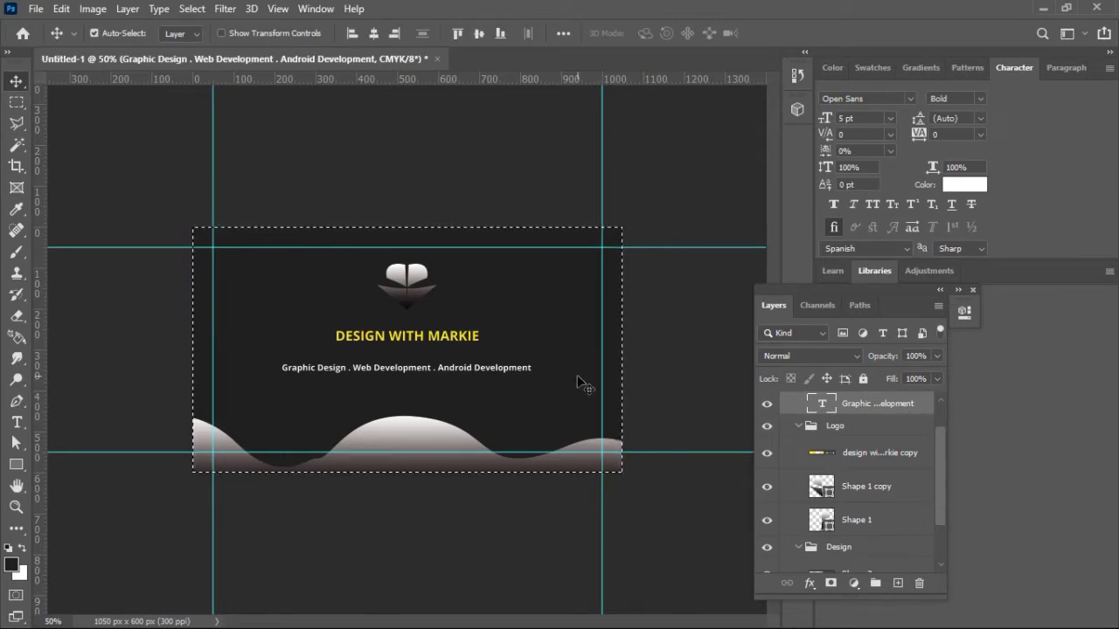
click(372, 33)
key(ctrl+d)
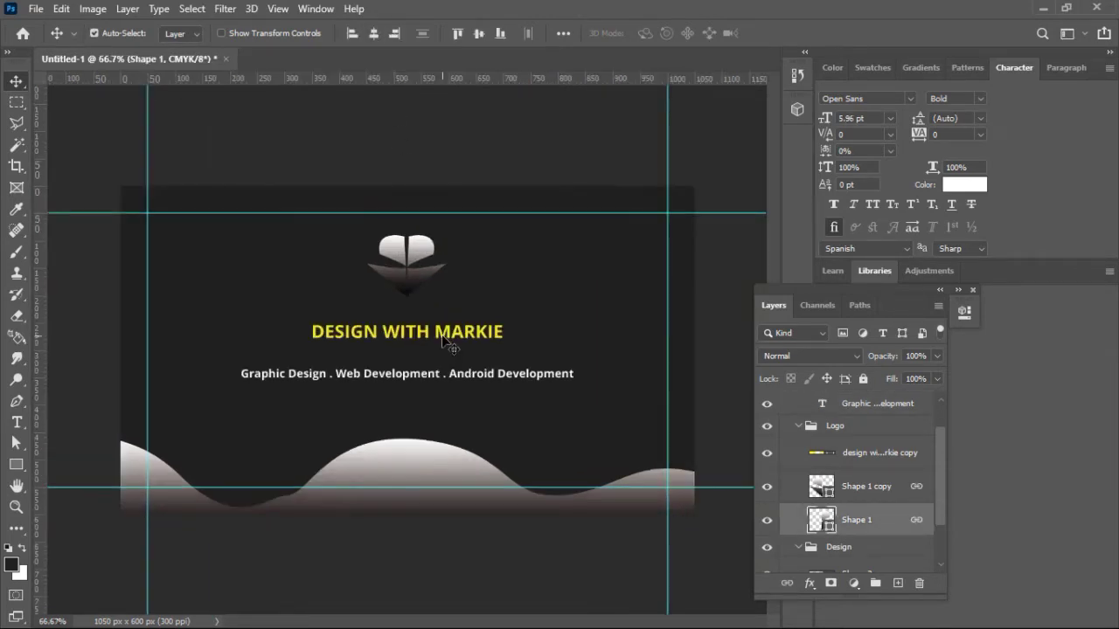
Step: Move the title up under the logo, re-center it, and raise the tagline just beneath it
click(442, 337)
drag(442, 341, 446, 329)
key(ctrl+a)
click(378, 32)
key(ctrl+d)
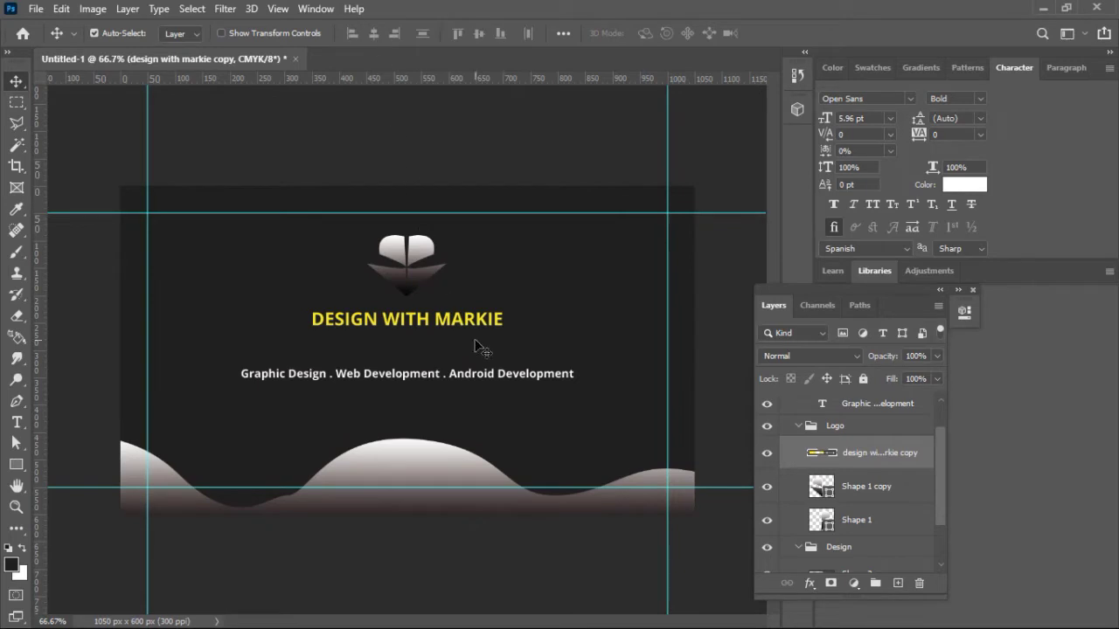
drag(493, 377, 492, 361)
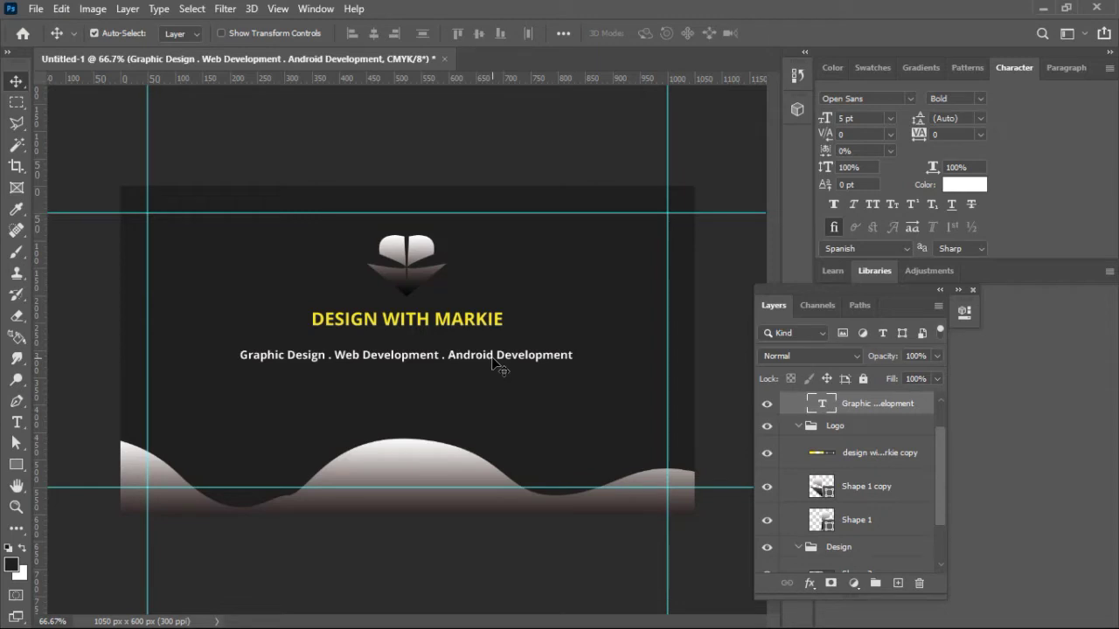
click(17, 465)
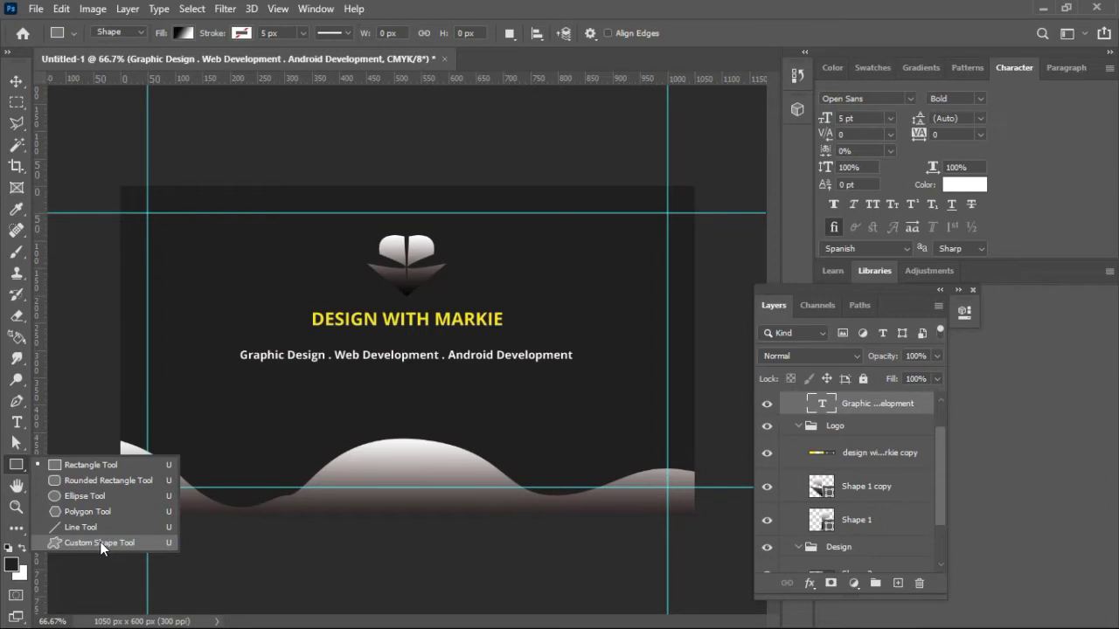
Step: Select the Custom Shape Tool and open its preset picker of hearts, arrows and shields
key(Escape)
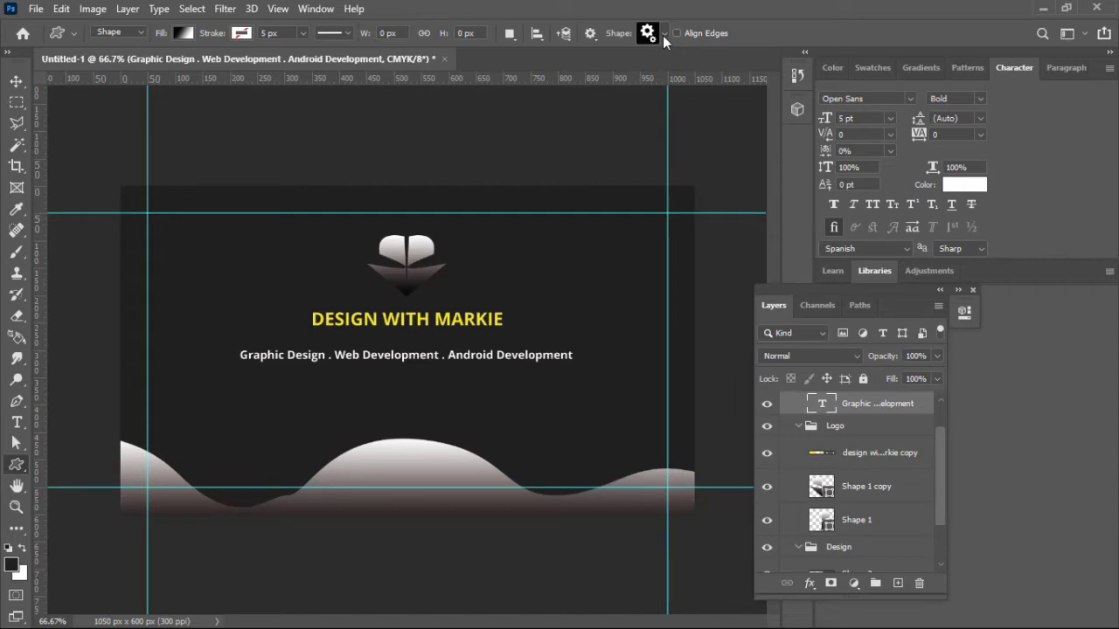
click(662, 35)
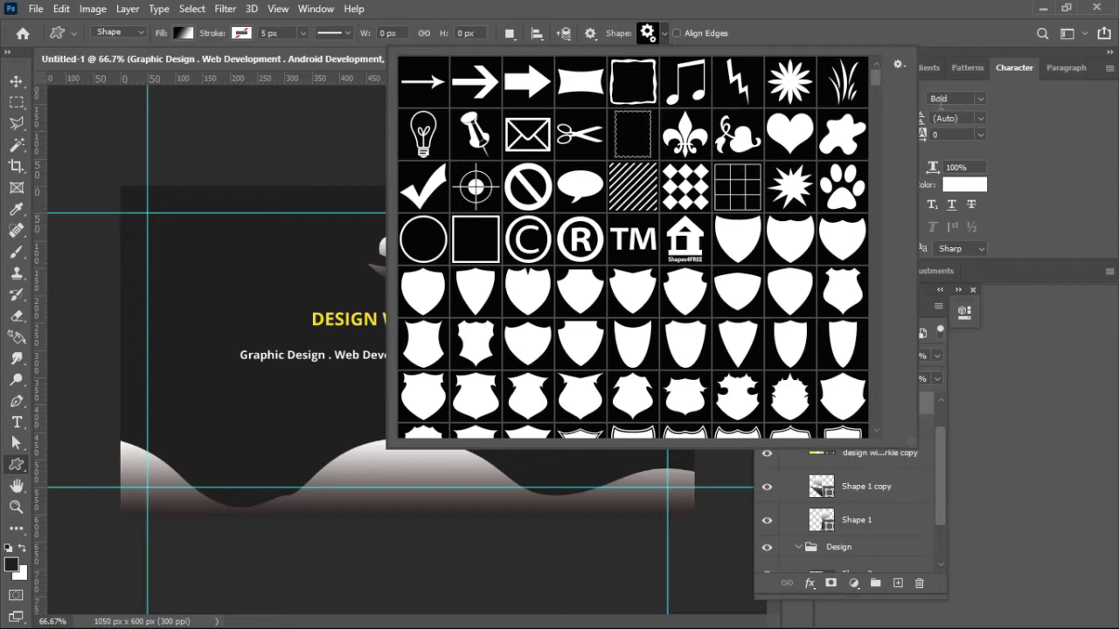
mouse_move(875, 76)
mouse_down()
mouse_move(874, 237)
mouse_move(859, 76)
mouse_up()
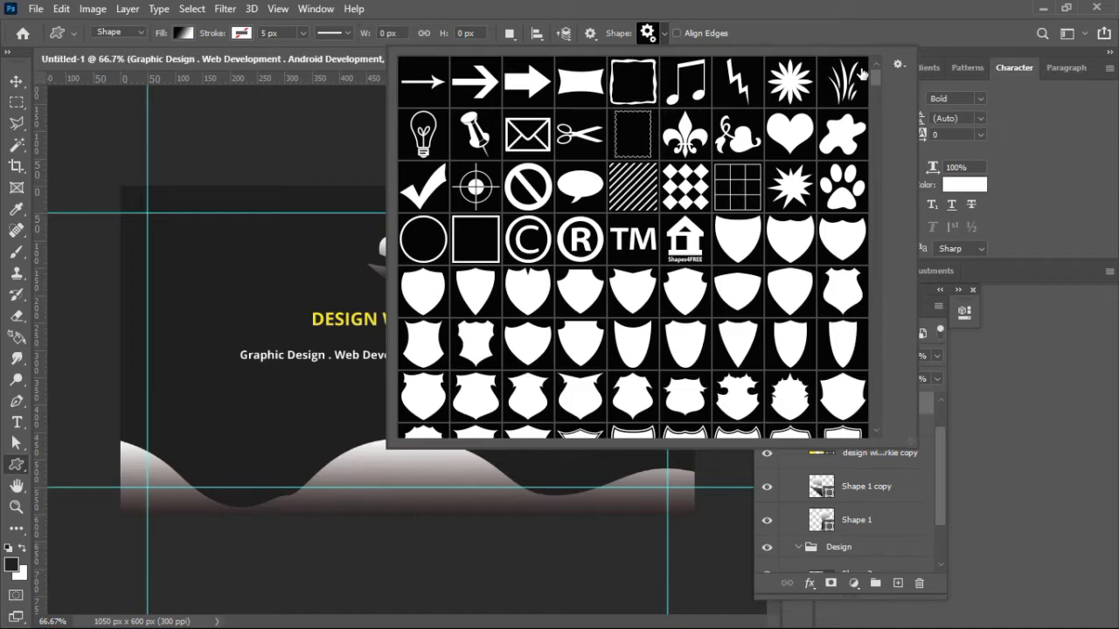
Step: Scroll the shape library down to the social icons and pick the Twitter bird shape
drag(876, 74, 875, 362)
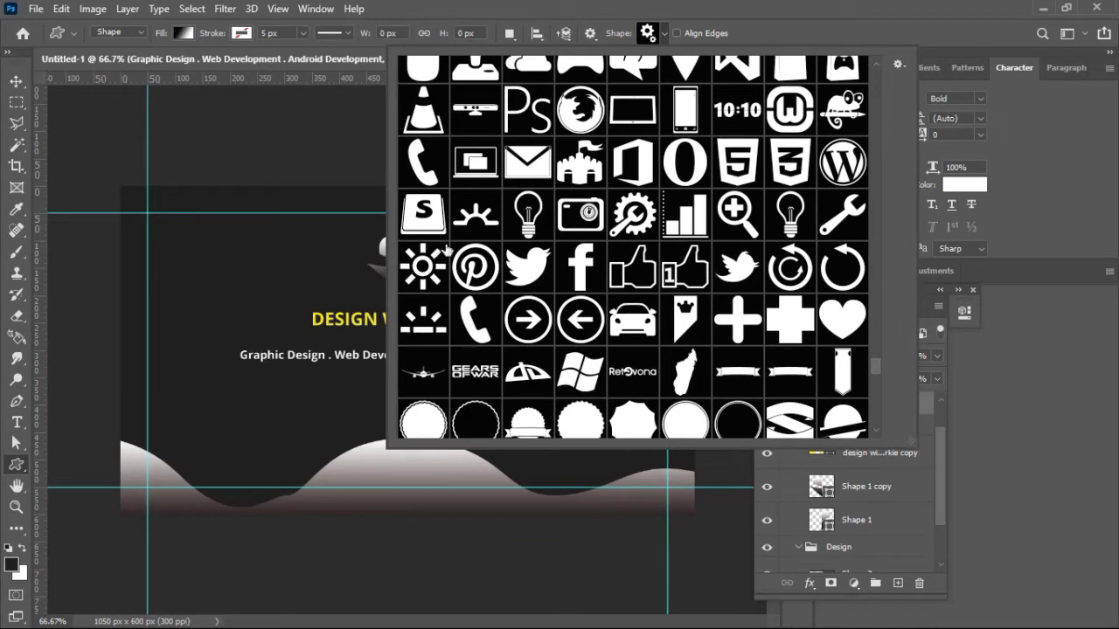
click(521, 272)
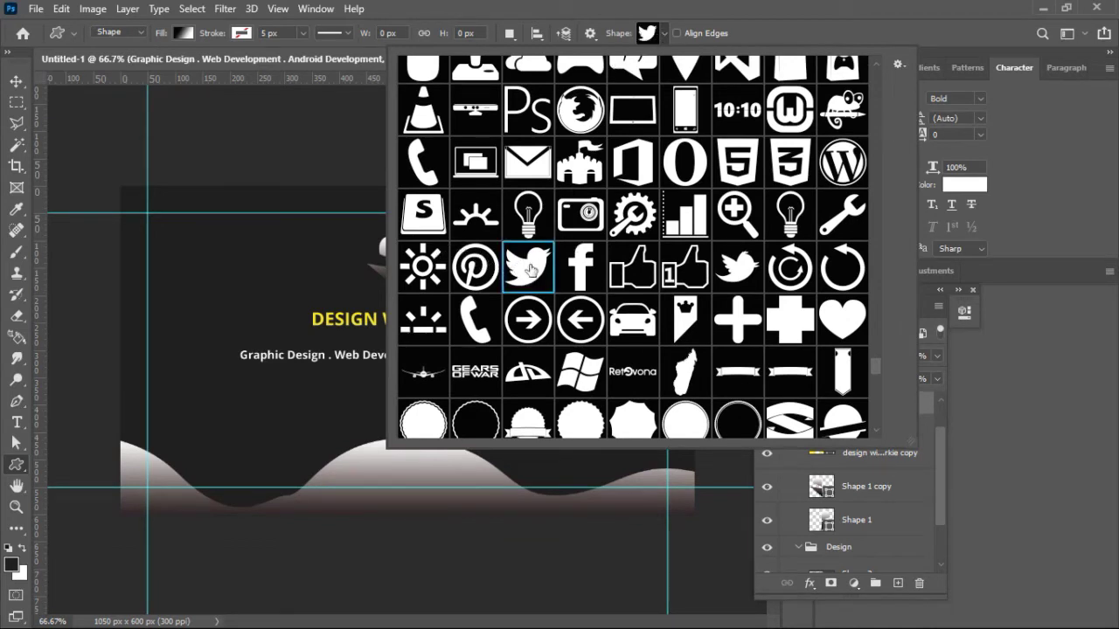
click(661, 33)
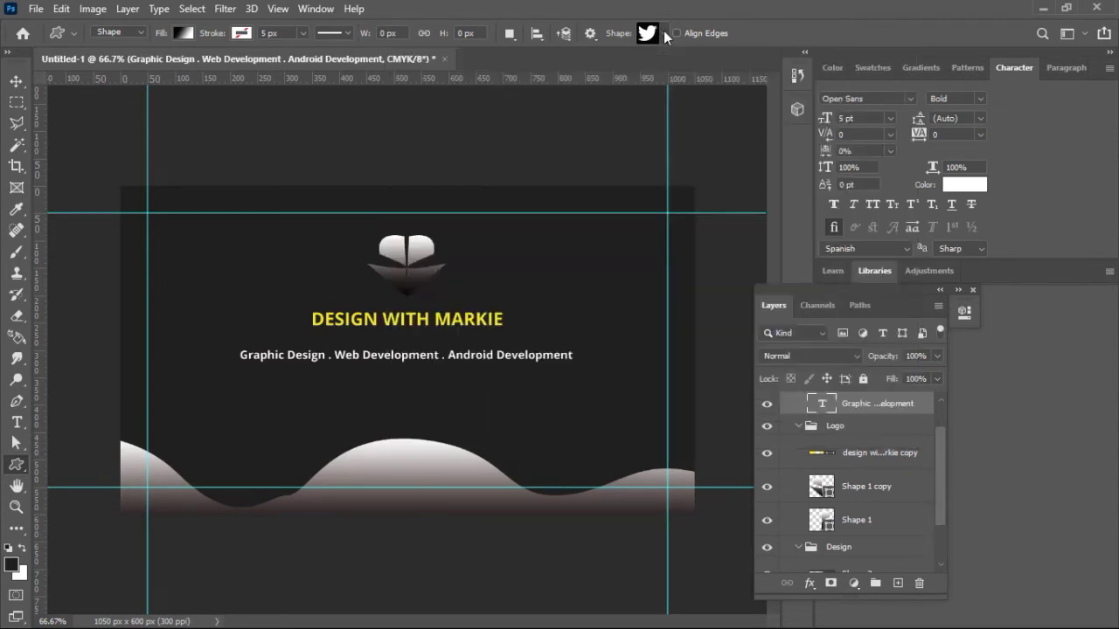
click(293, 408)
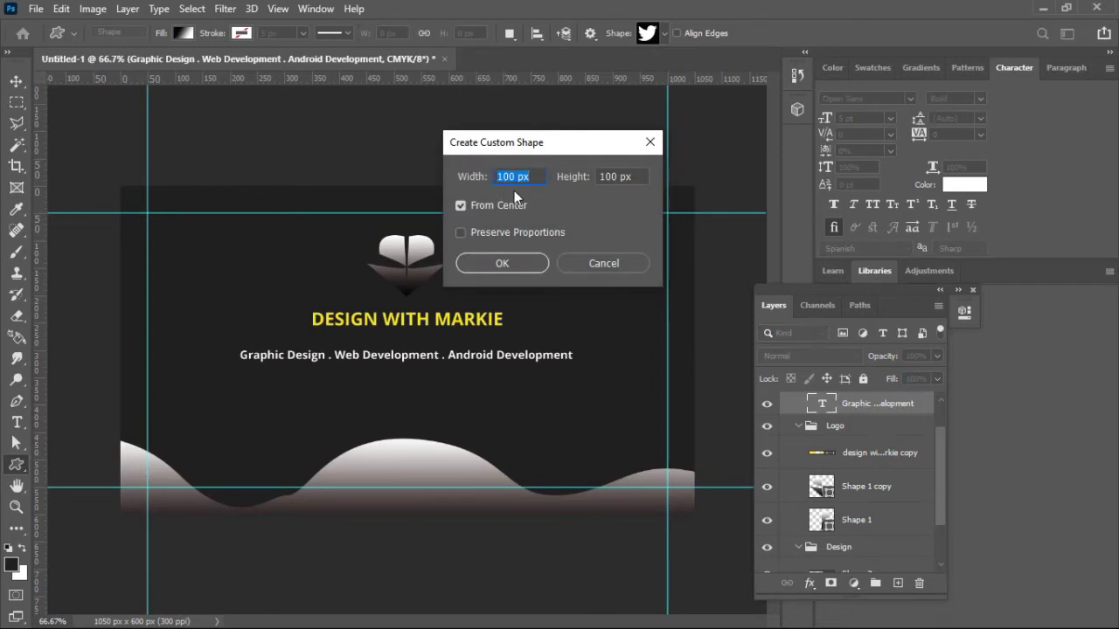
text(75)
click(605, 179)
double_click(605, 178)
text(75)
click(491, 260)
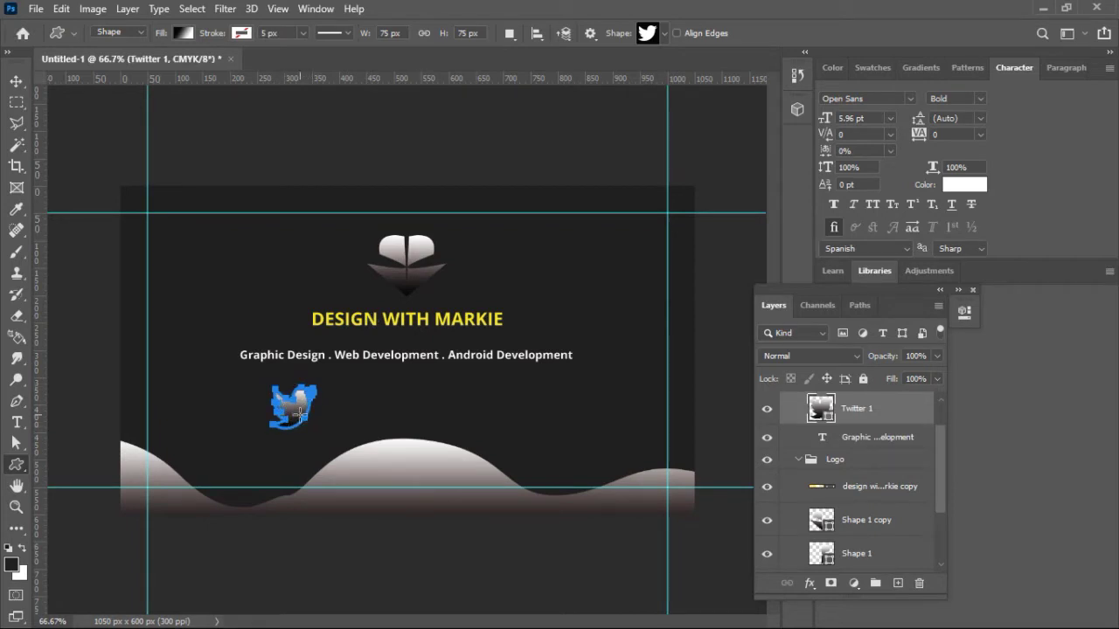
click(184, 33)
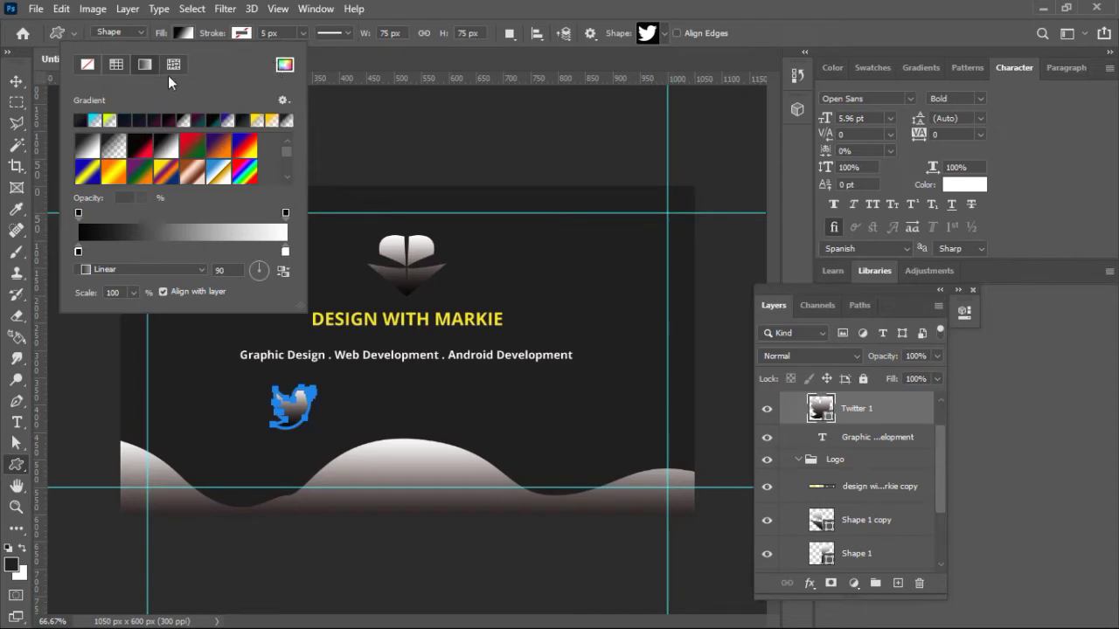
click(117, 65)
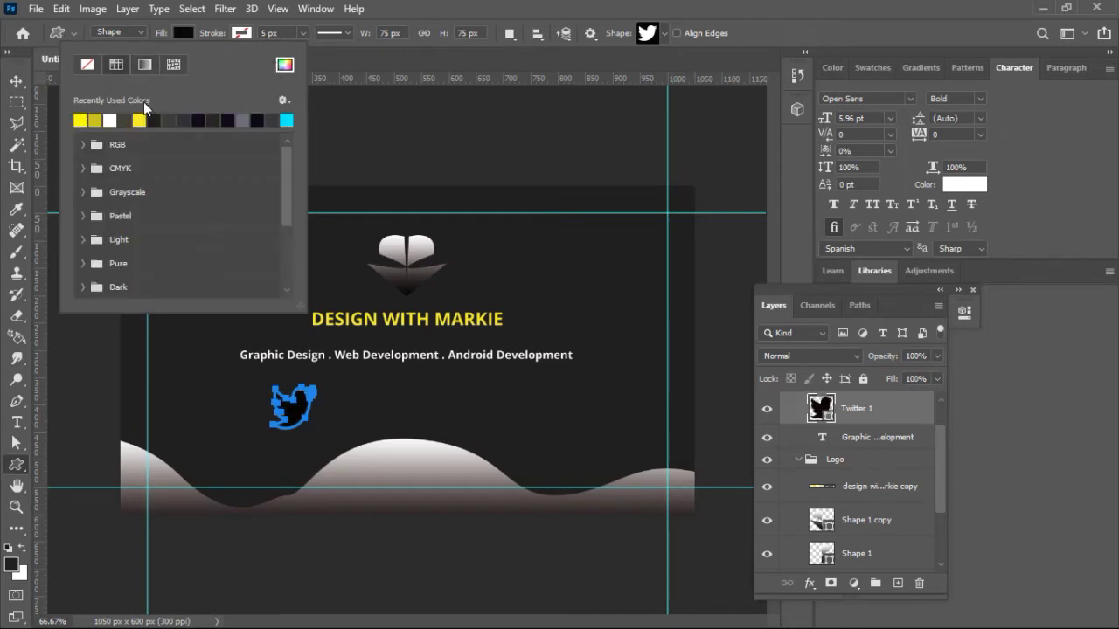
click(109, 119)
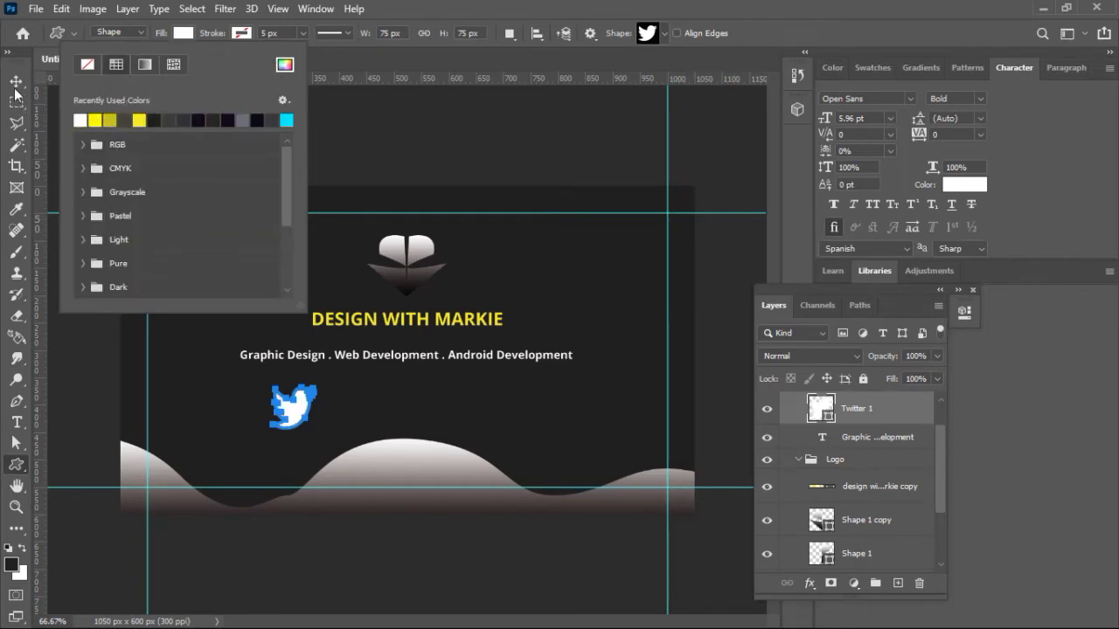
click(14, 85)
click(14, 85)
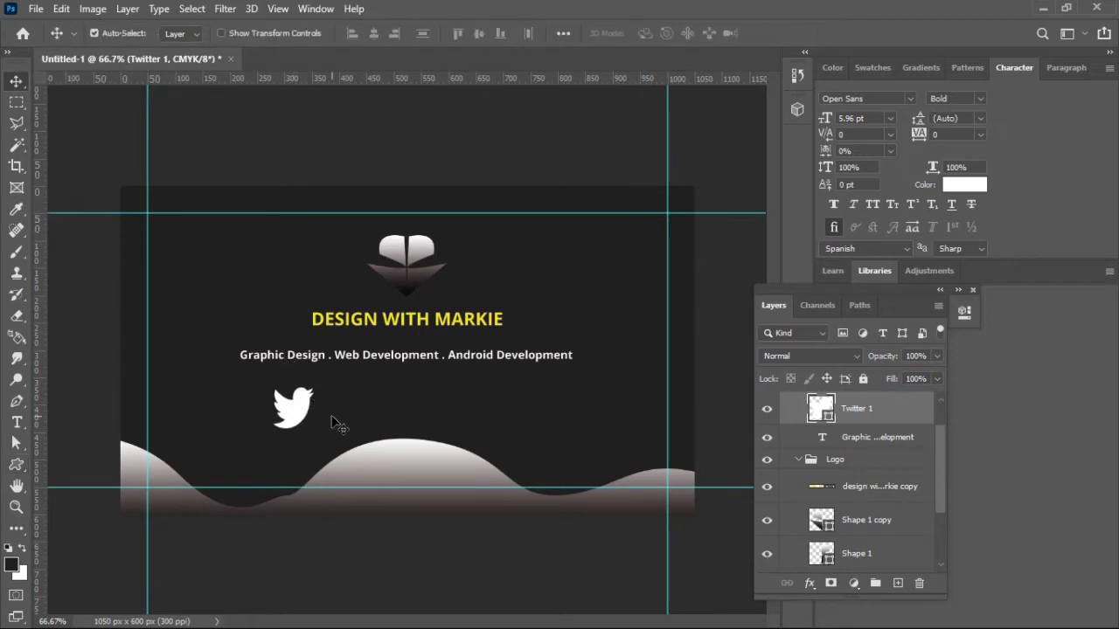
key(ctrl+z)
key(ctrl+z)
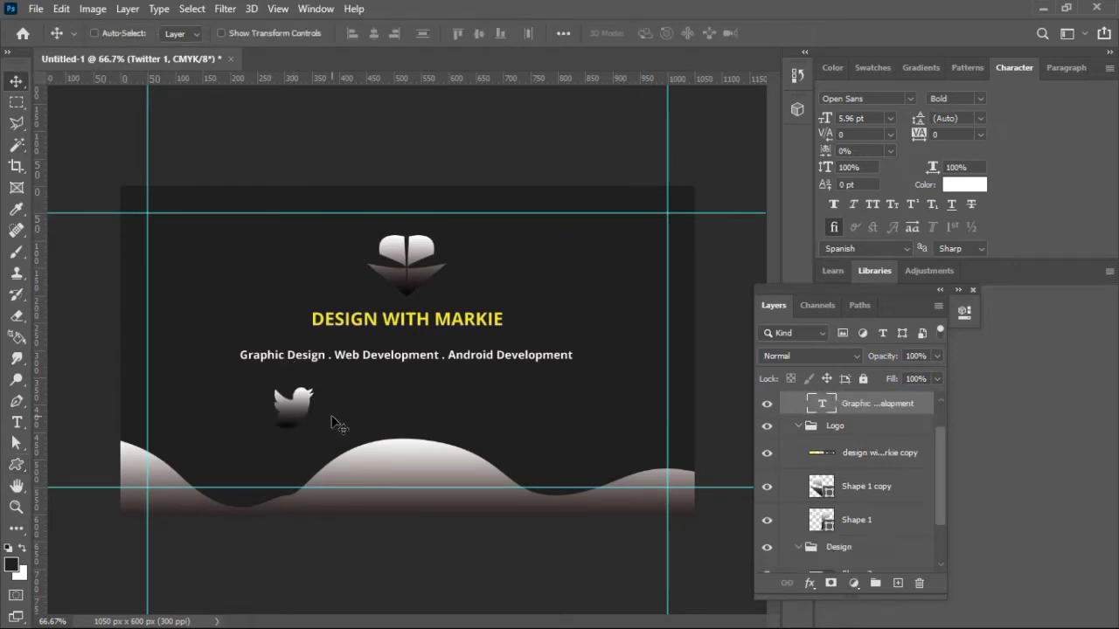
key(ctrl+z)
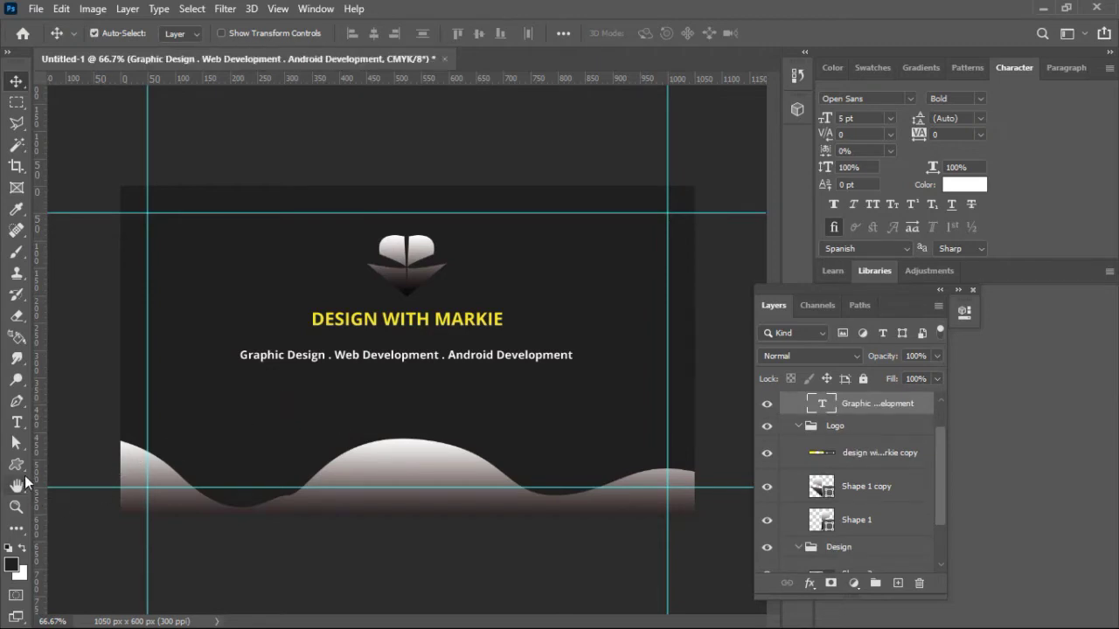
Step: With the Custom Shape Tool, choose the circled Twitter icon shape
click(24, 470)
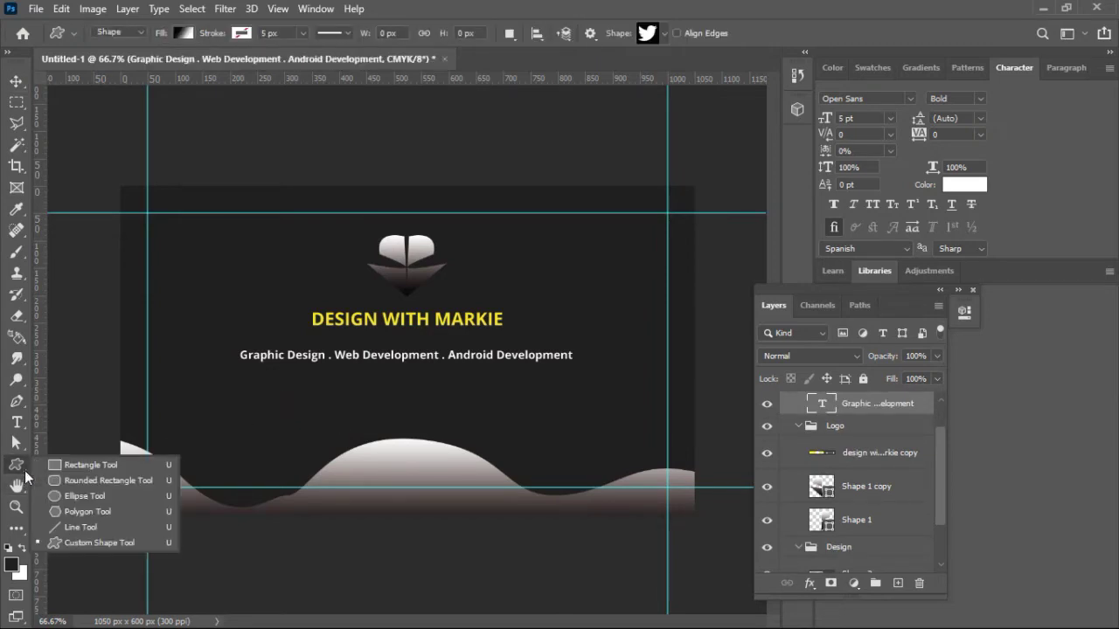
click(96, 540)
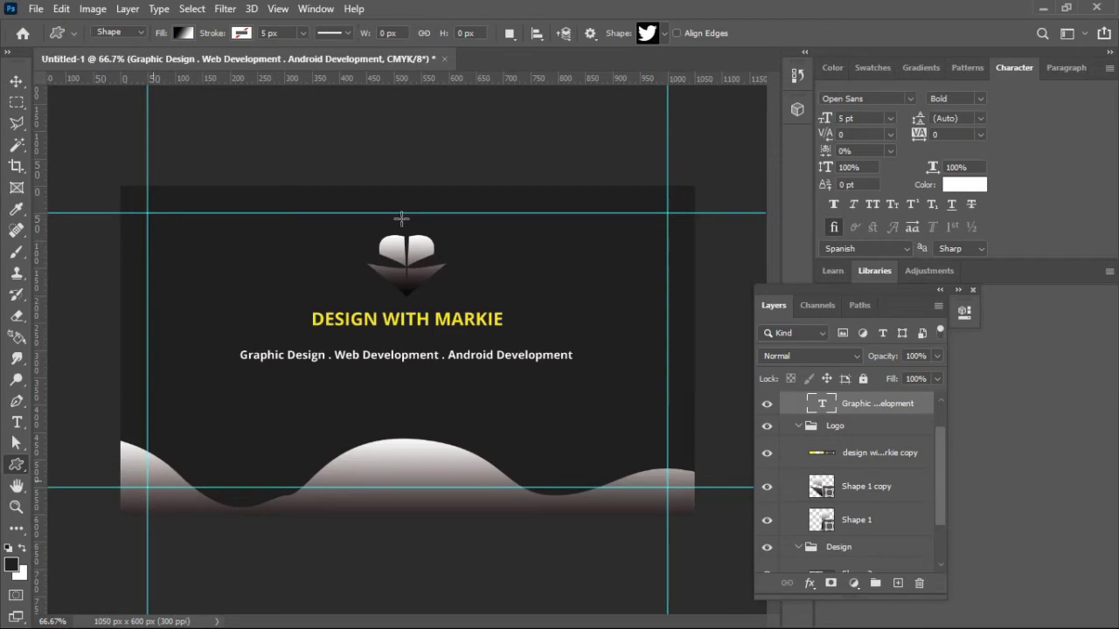
click(658, 34)
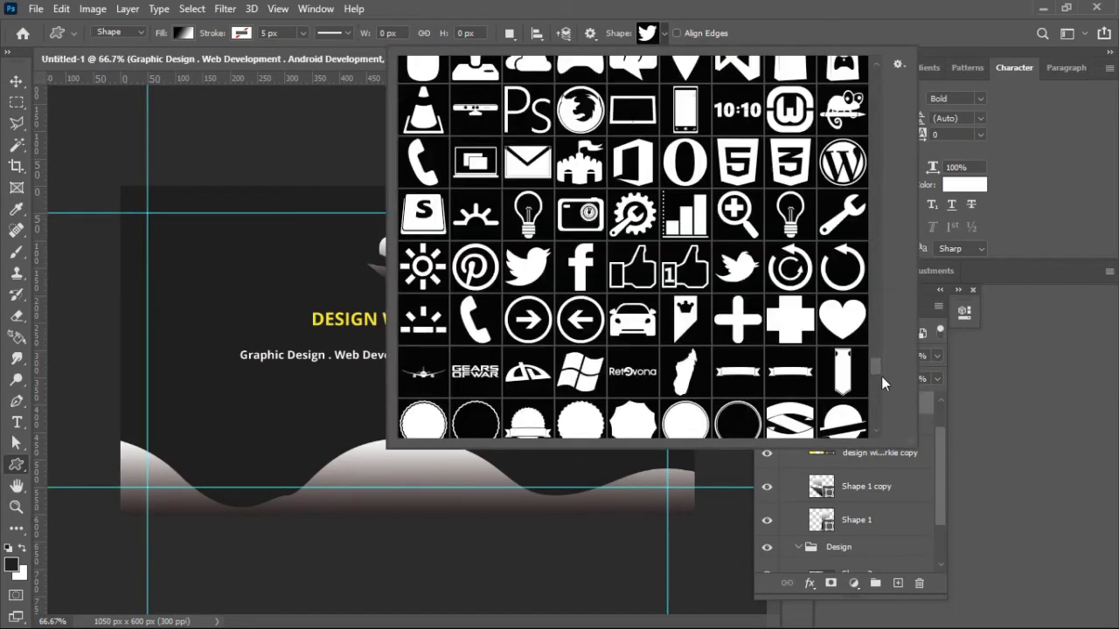
drag(876, 366, 878, 411)
click(638, 206)
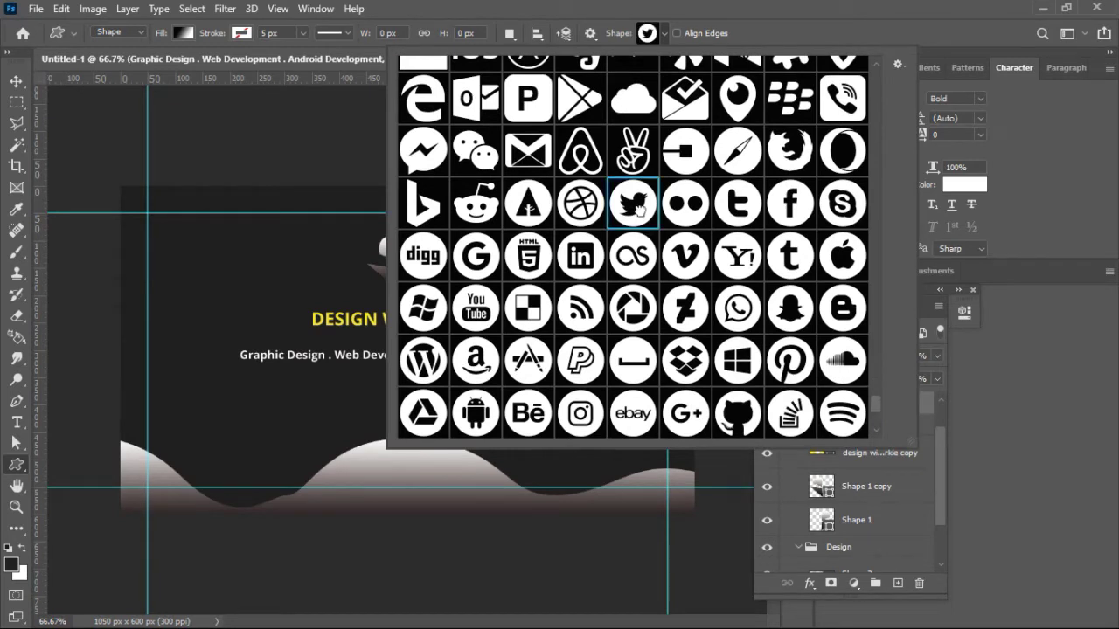
click(663, 34)
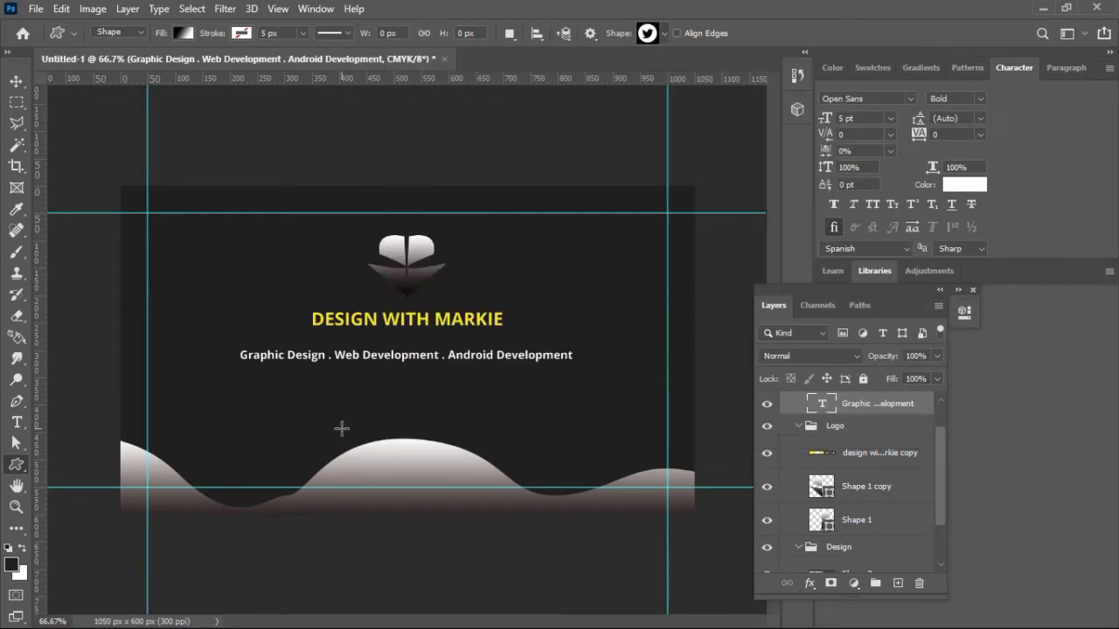
Step: Create a 50 × 50 px Twitter icon below the subtitle on the left
click(307, 428)
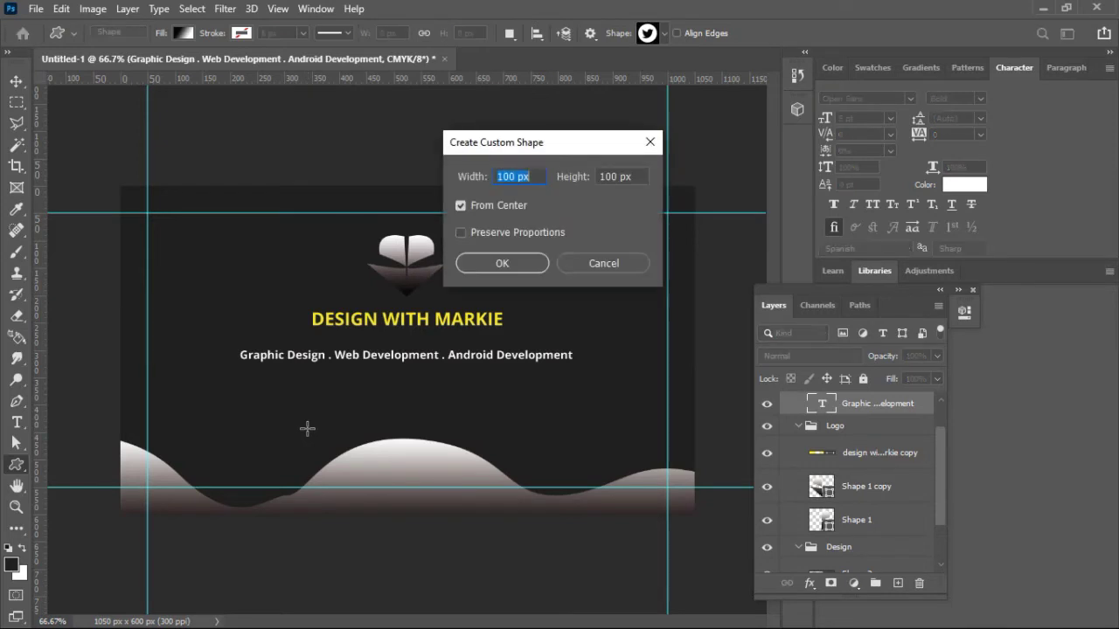
text(50)
double_click(608, 178)
text(50)
click(505, 266)
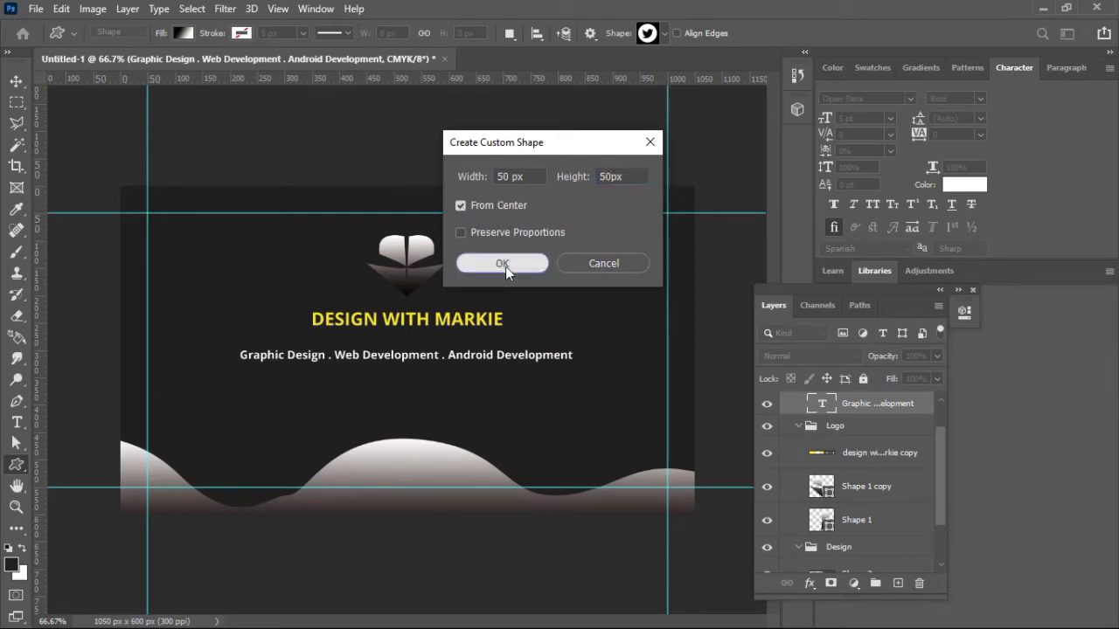
Step: Give the Twitter icon a solid white fill
click(183, 33)
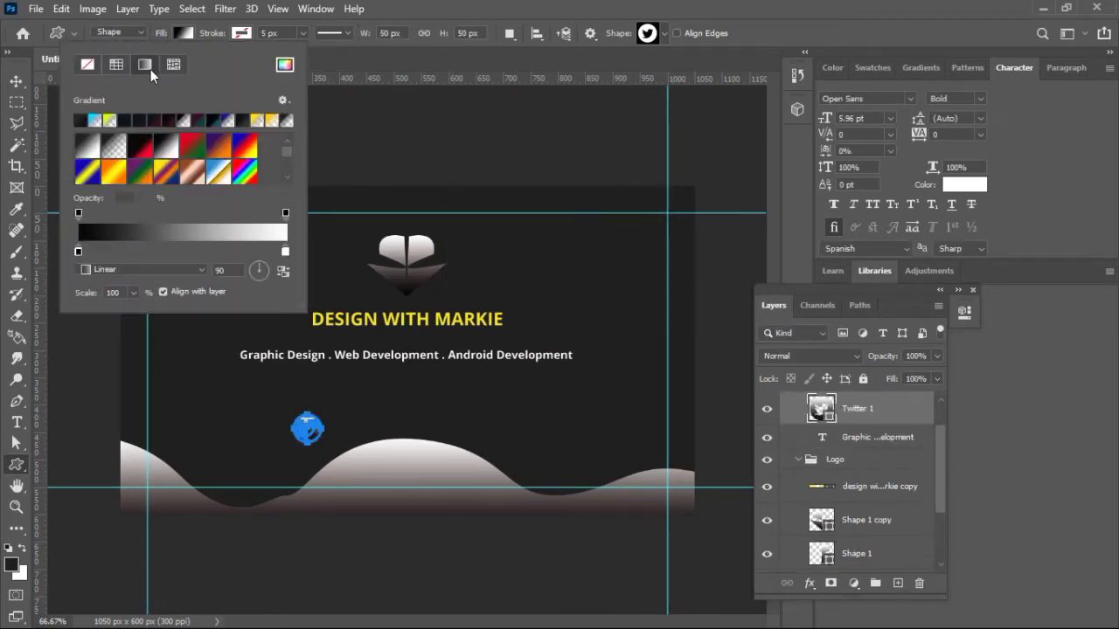
click(116, 65)
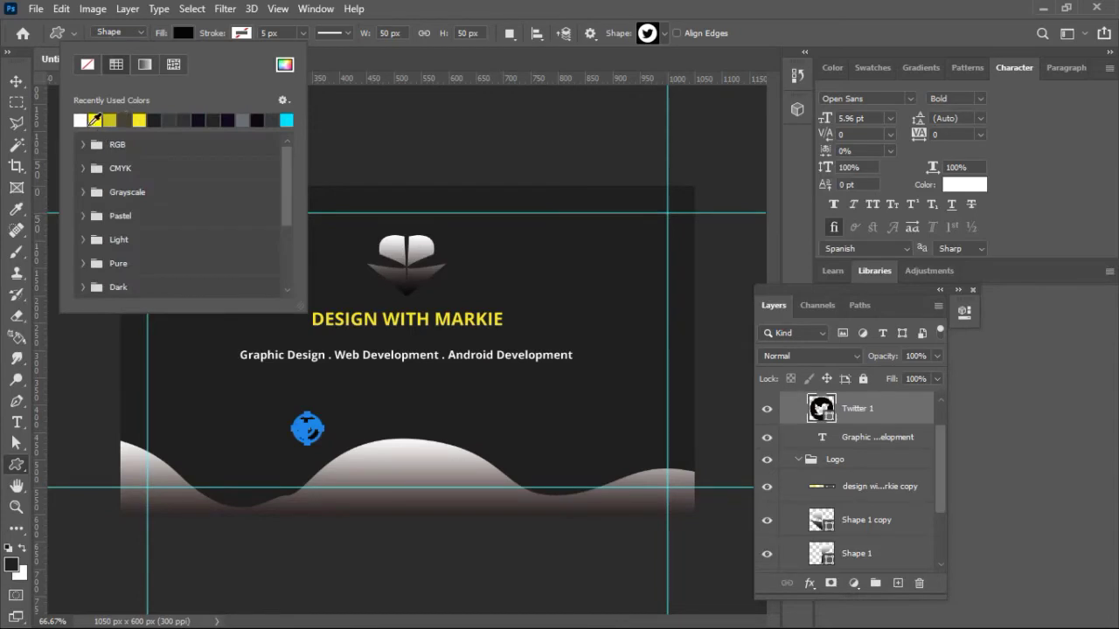
click(81, 120)
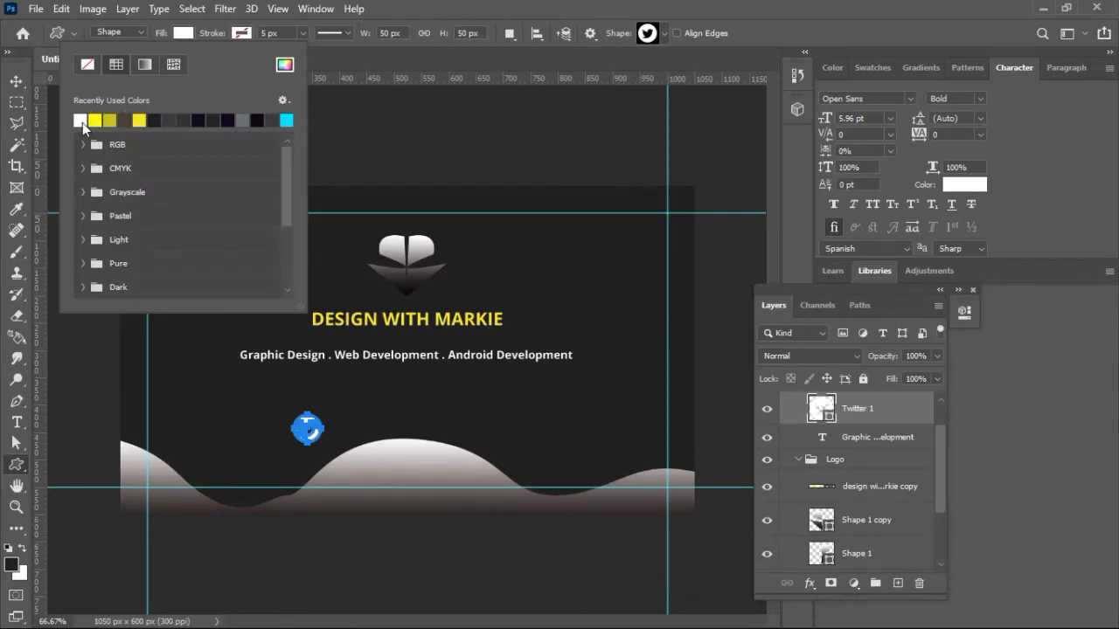
click(15, 84)
click(16, 83)
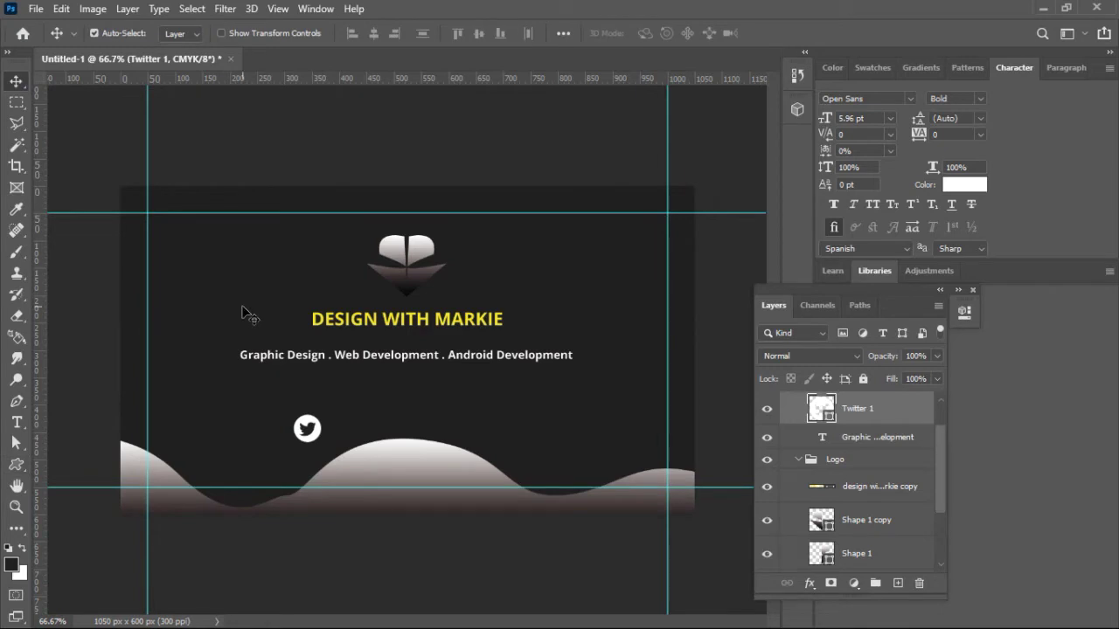
Step: Flip the Shape 3 wave vertically and drag it up to the card's top edge
click(412, 462)
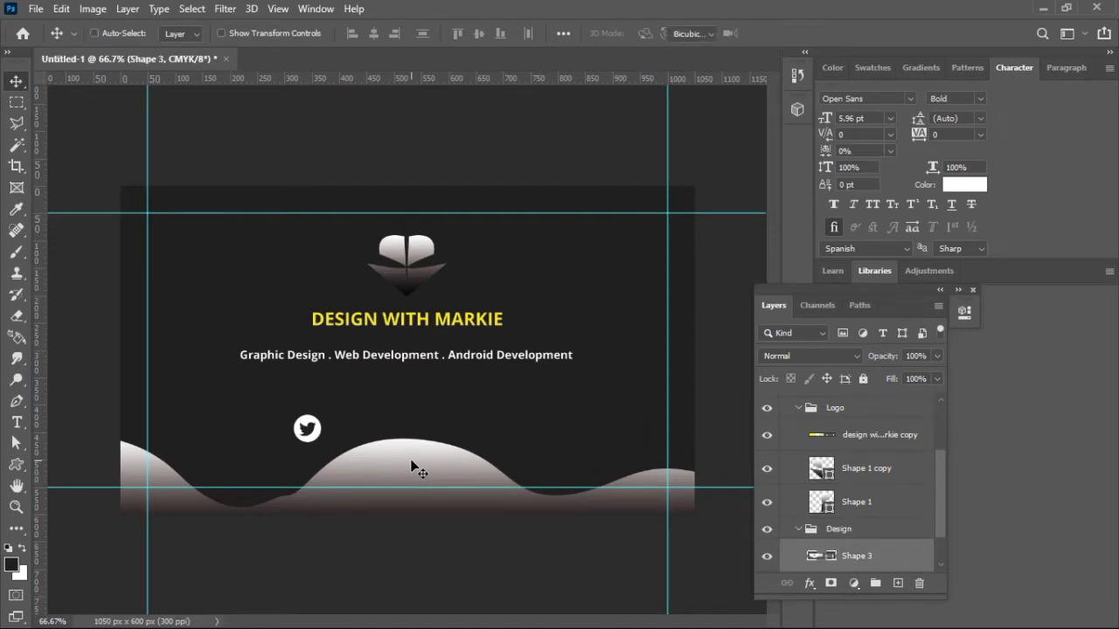
key(ctrl+t)
click(61, 9)
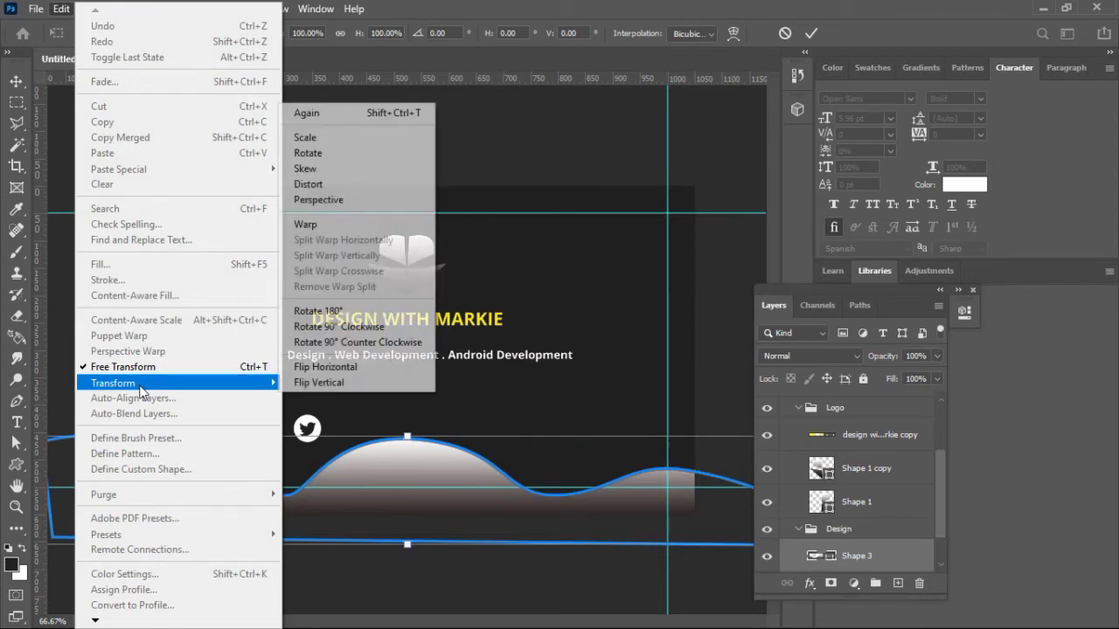
mouse_move(262, 386)
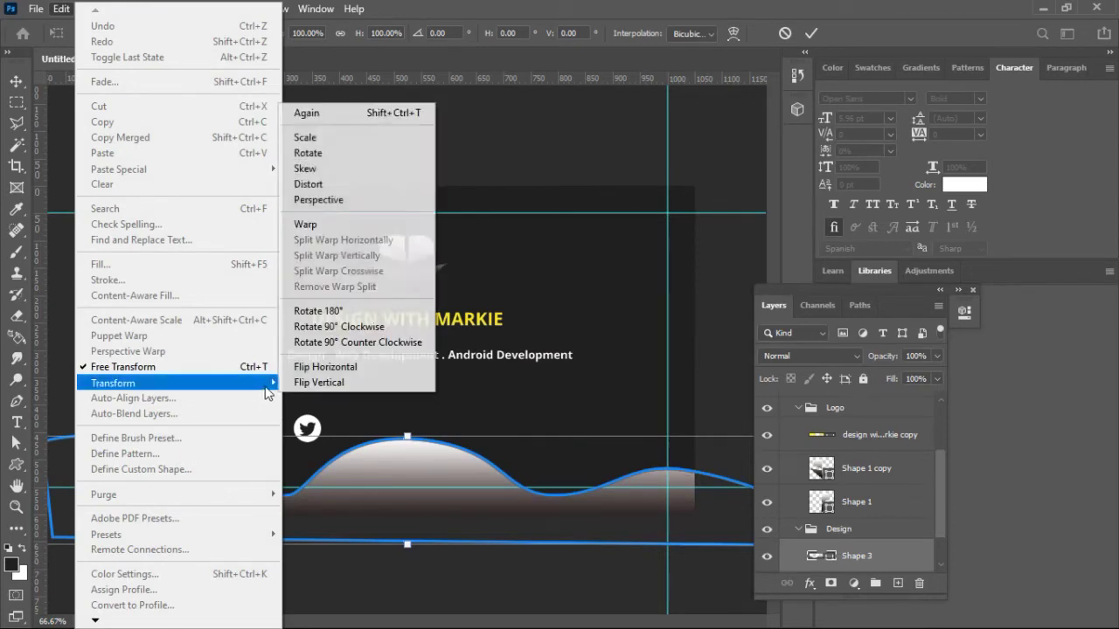
click(297, 386)
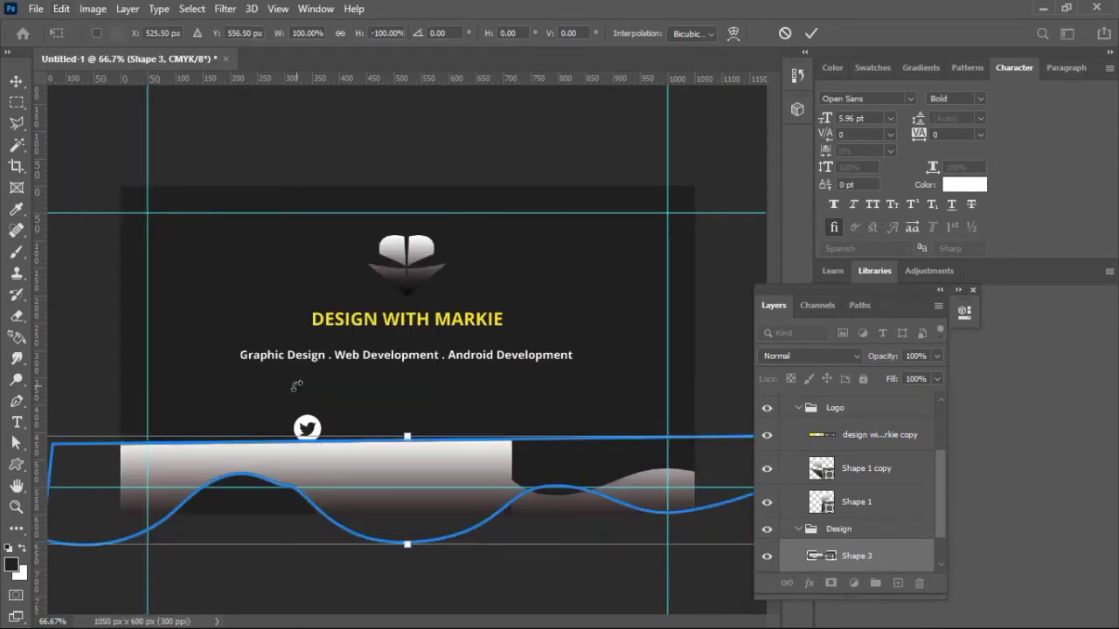
drag(483, 452, 487, 175)
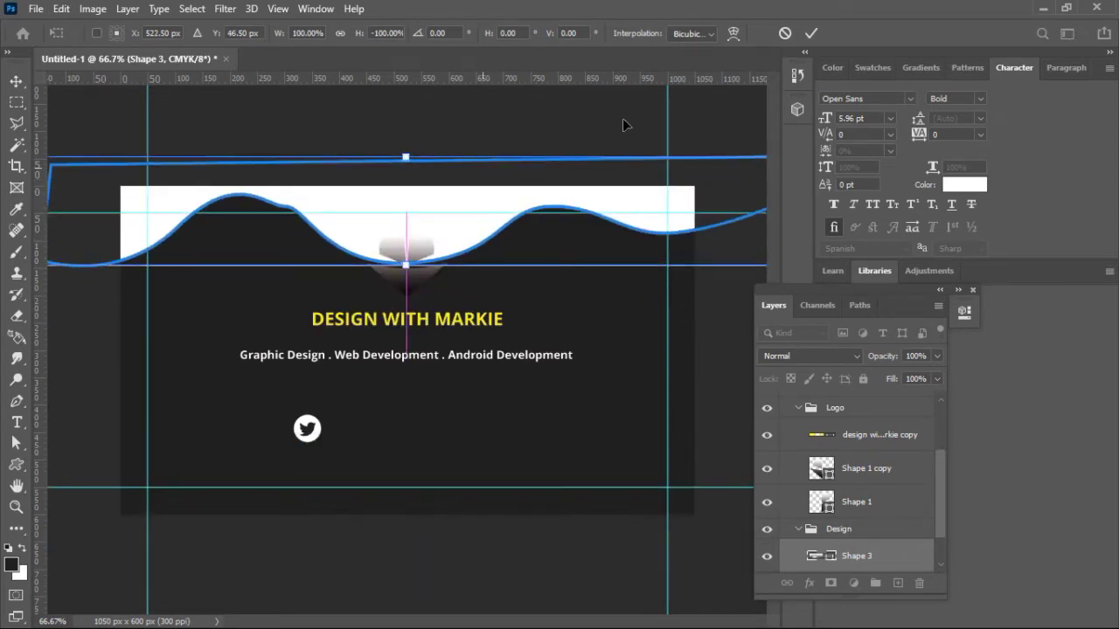
click(813, 33)
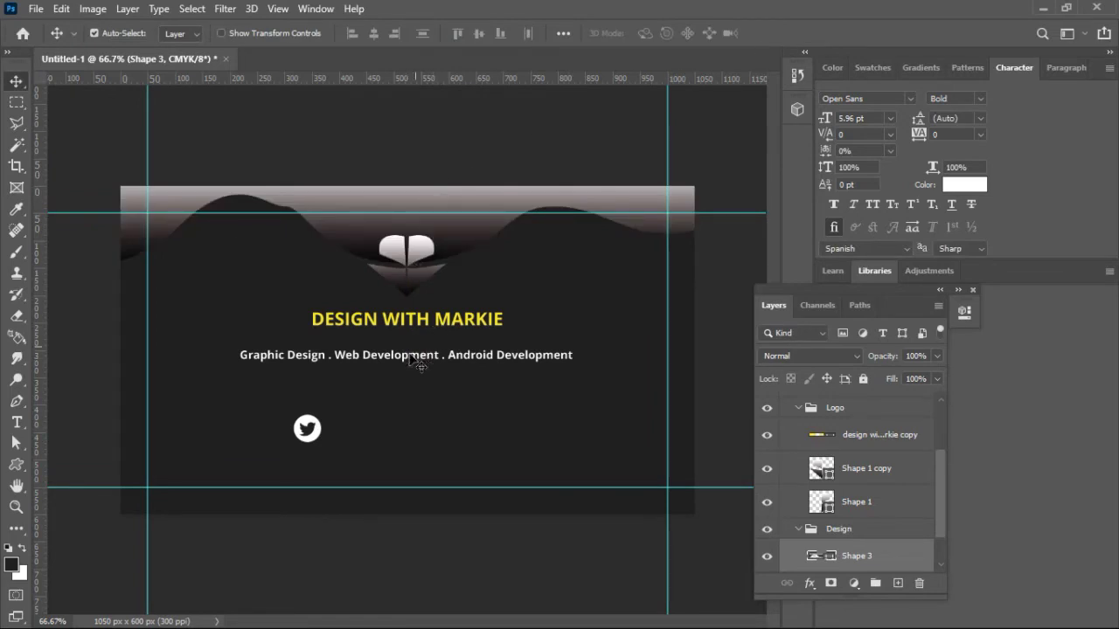
Step: Move the Twitter icon, subtitle, DESIGN WITH MARKIE title and heart logo lower, clear of the wave
drag(310, 437, 313, 468)
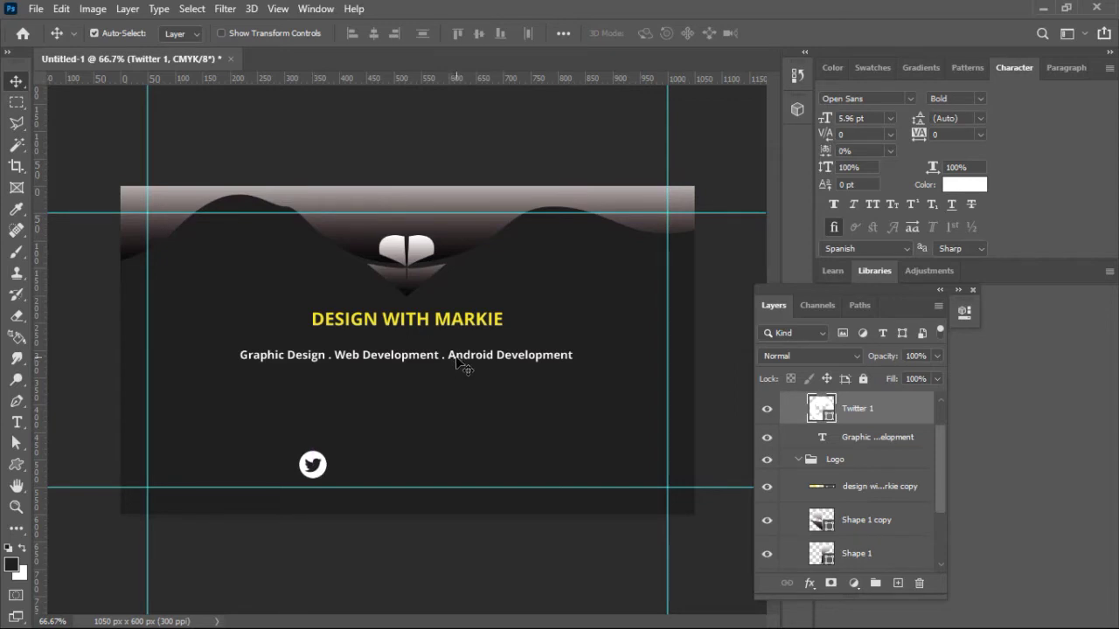
click(457, 361)
drag(457, 361, 460, 435)
click(484, 328)
drag(487, 332, 489, 414)
click(425, 292)
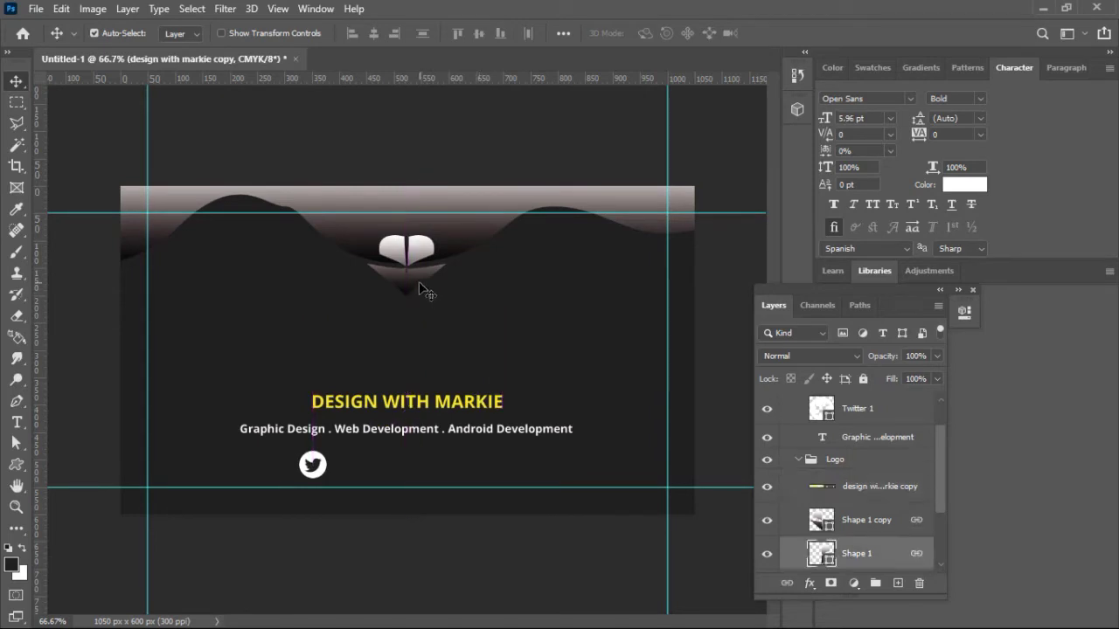
drag(419, 306, 419, 369)
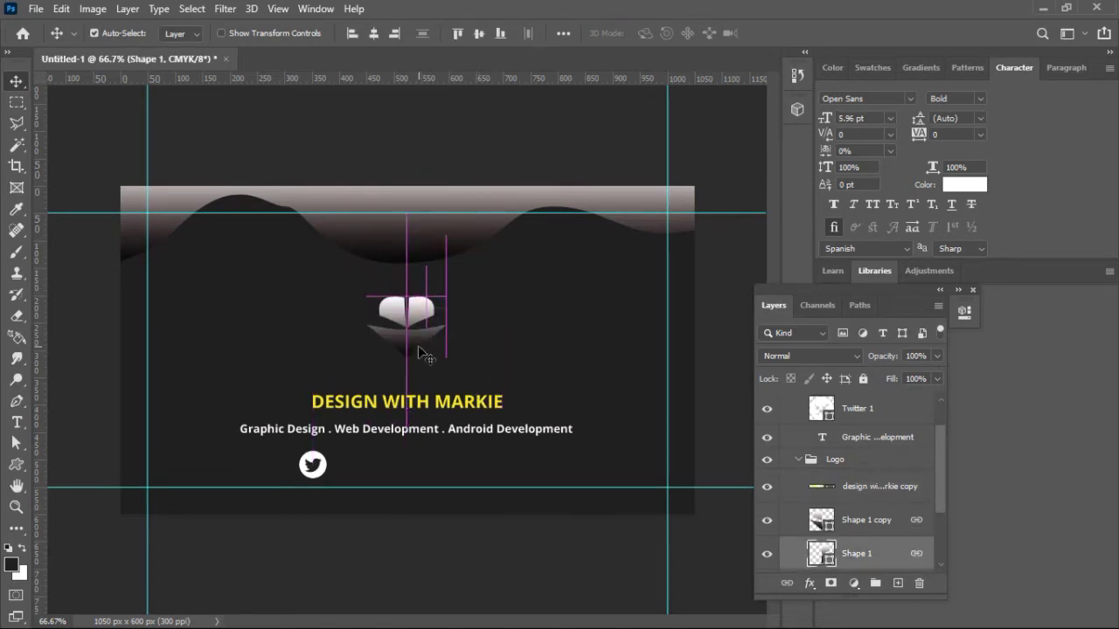
Step: Nudge the top wave shape up two pixels with the arrow key
click(445, 249)
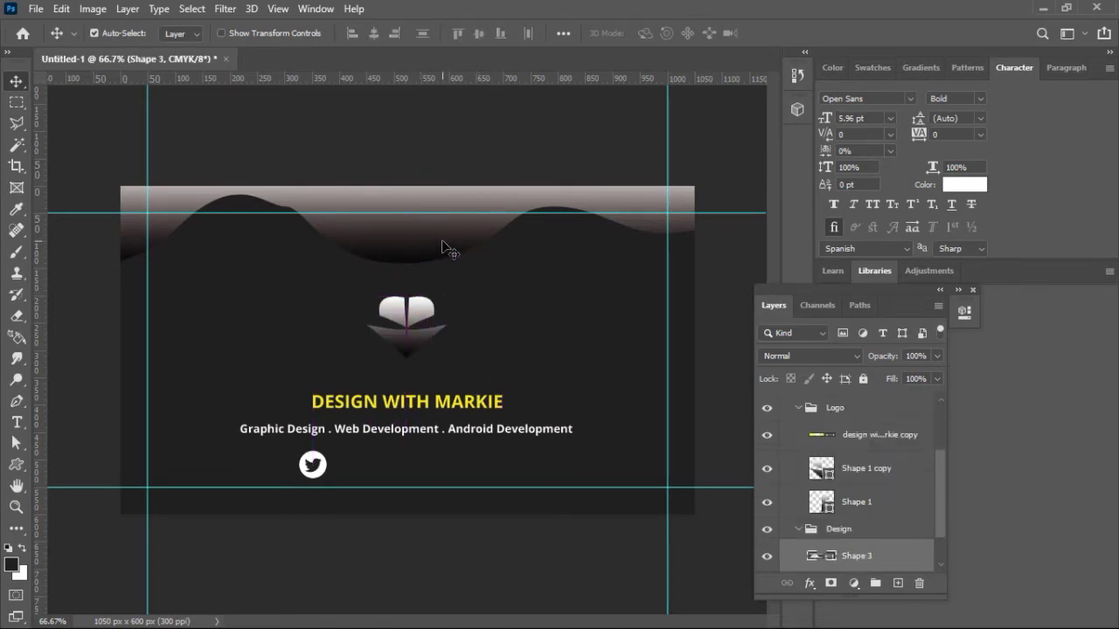
key(t)
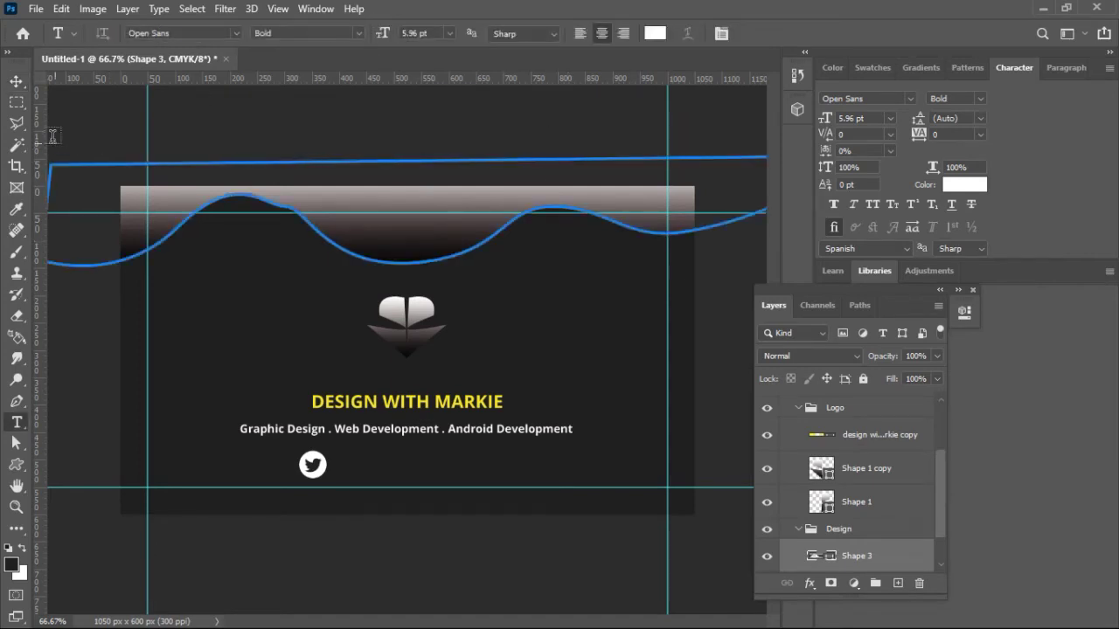
click(17, 85)
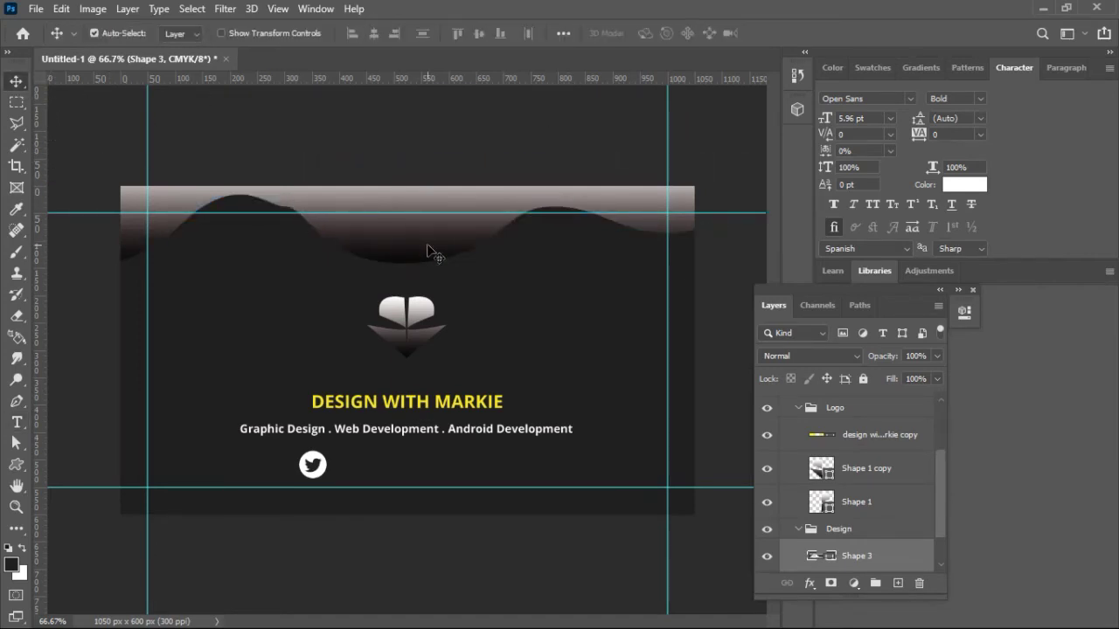
key(Up)
key(Up)
key(Up)
key(Up)
key(Up)
key(Up)
key(Up)
key(Up)
key(Up)
key(Up)
key(Up)
key(Up)
key(Up)
key(Up)
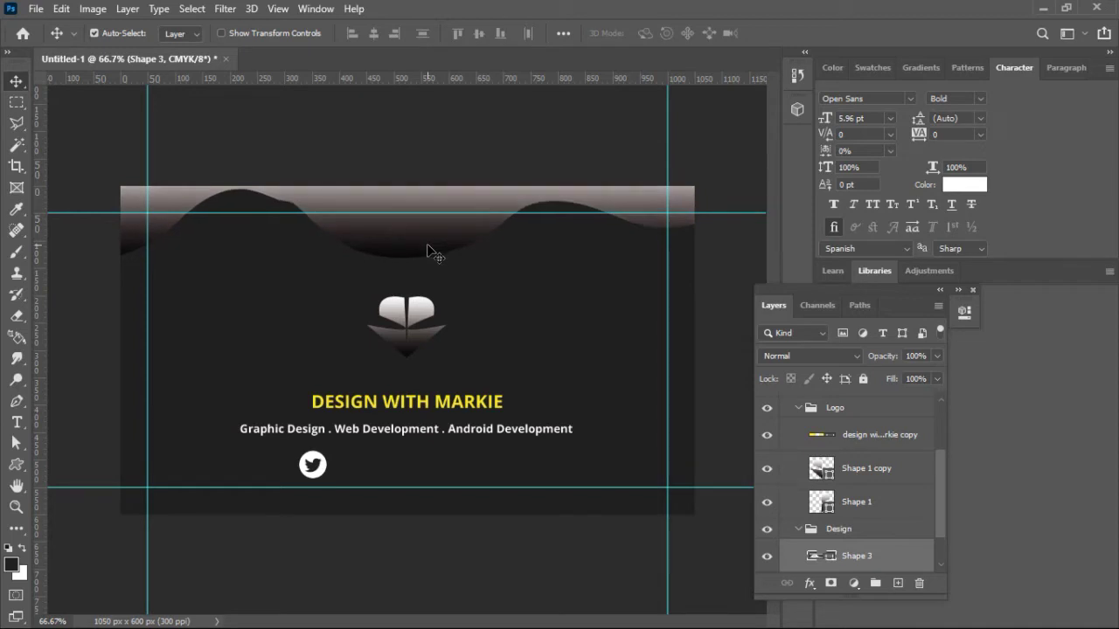
key(Up)
key(Up)
key(Up)
key(Up)
key(Up)
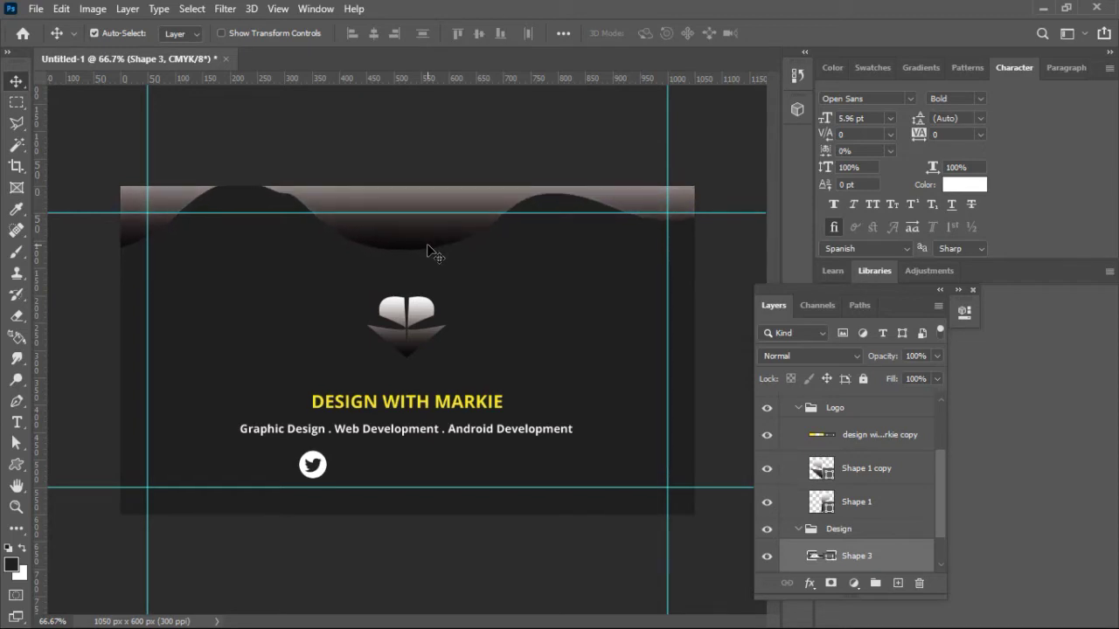
Step: Raise the logo about 14 px and scale it down to about 86%
click(421, 306)
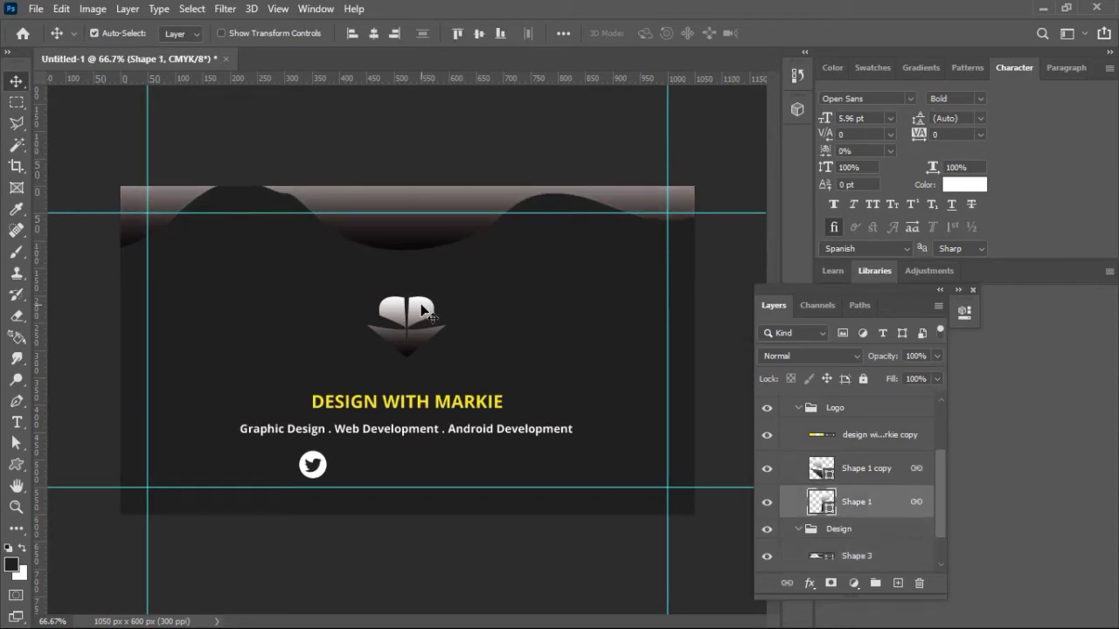
drag(421, 307, 425, 298)
key(ctrl+t)
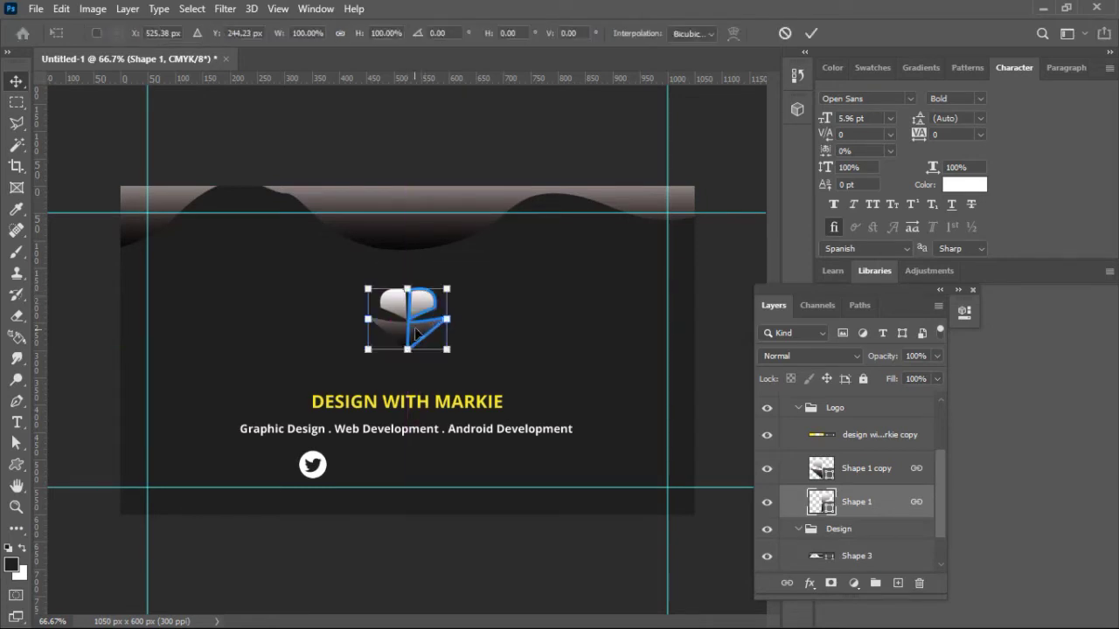
drag(368, 349, 389, 332)
click(811, 33)
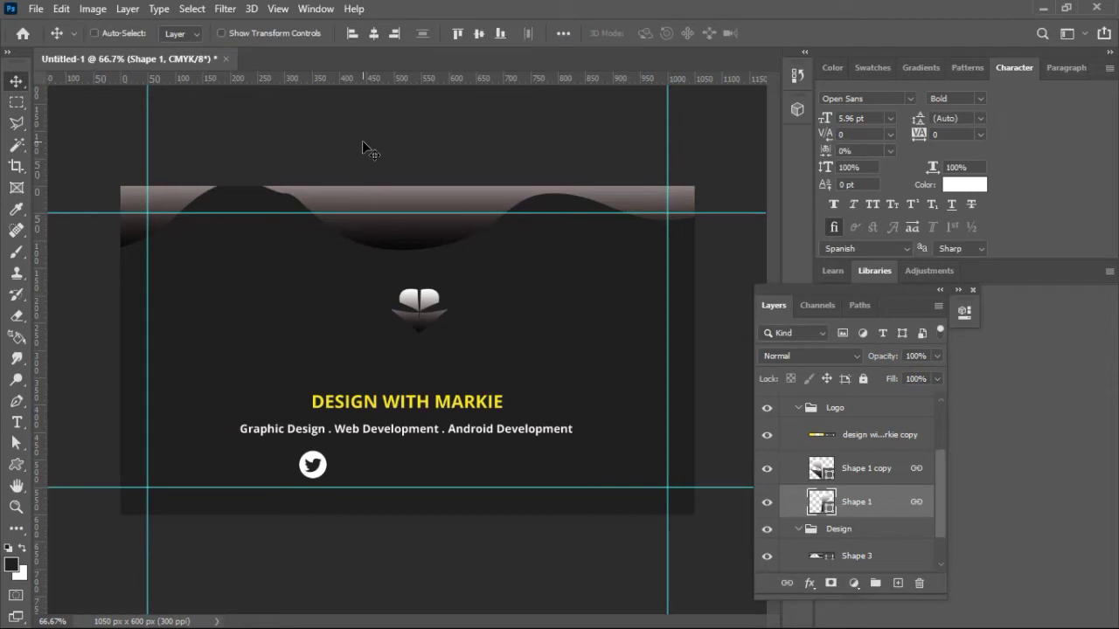
Step: Centre the logo horizontally across the full canvas
key(ctrl+a)
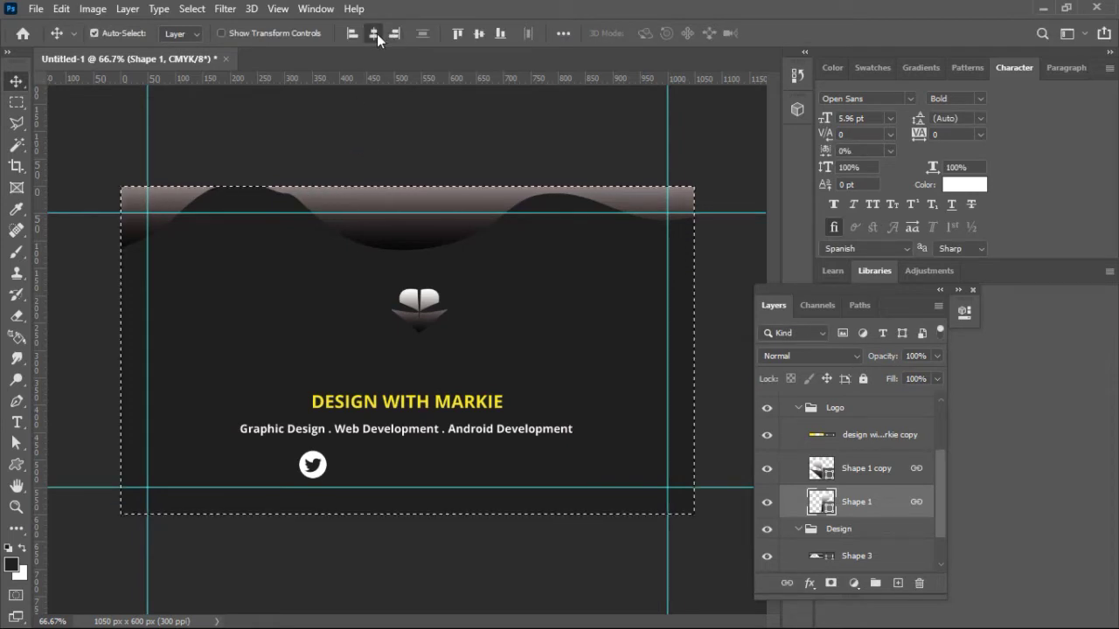
click(377, 33)
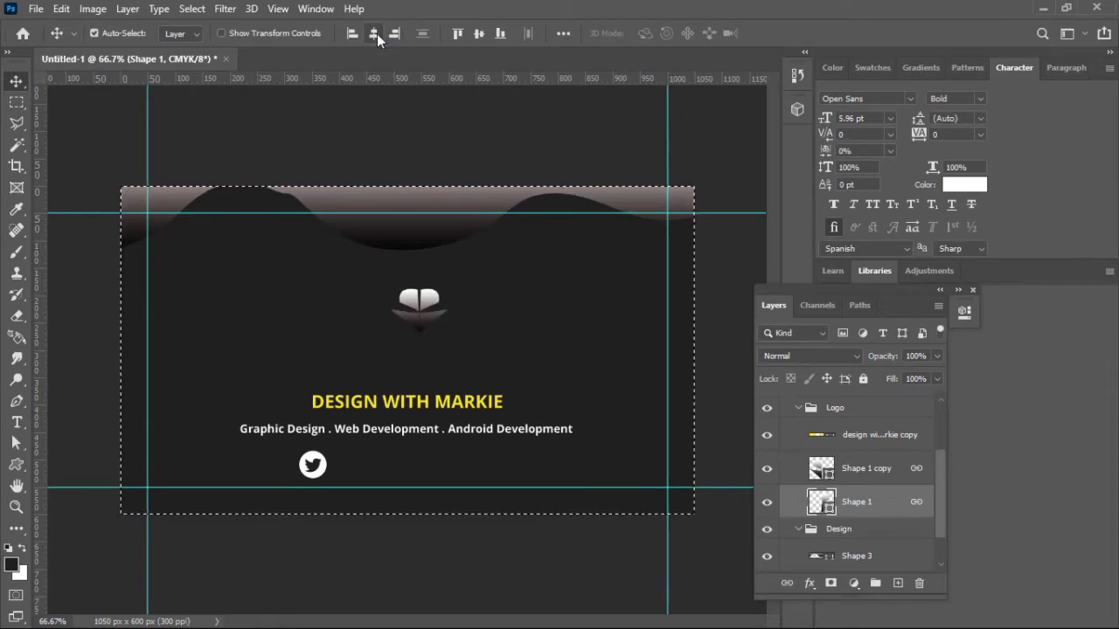
key(ctrl+d)
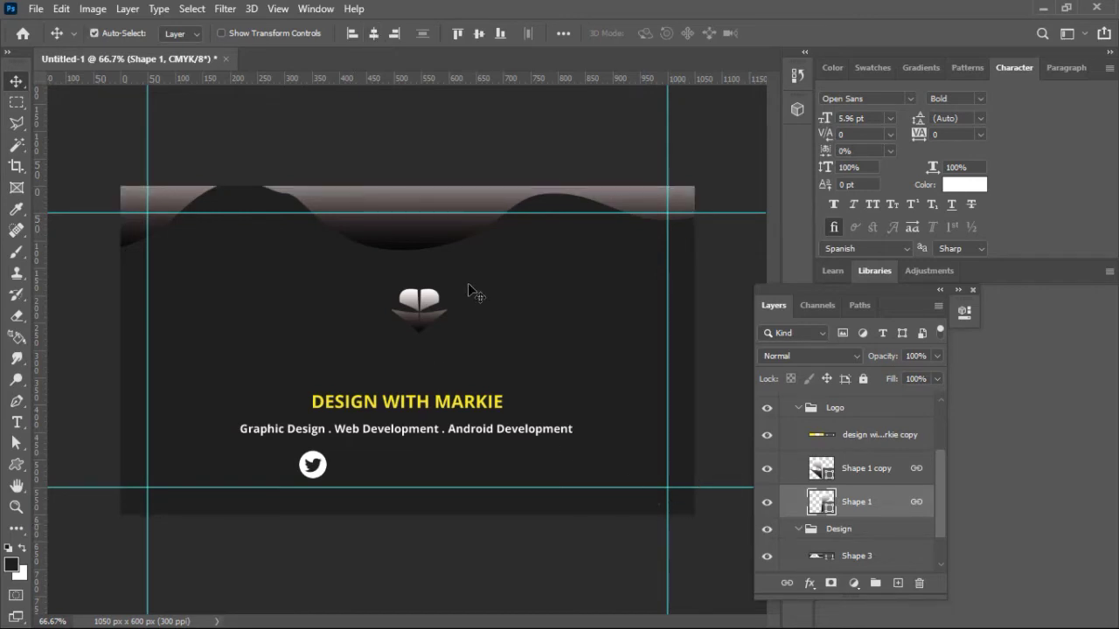
Step: Nudge the wave down slightly and select both Shape 1 and Shape 1 copy layers
click(445, 231)
key(Down)
key(Down)
key(Down)
key(Down)
key(Down)
key(Down)
key(Down)
key(Down)
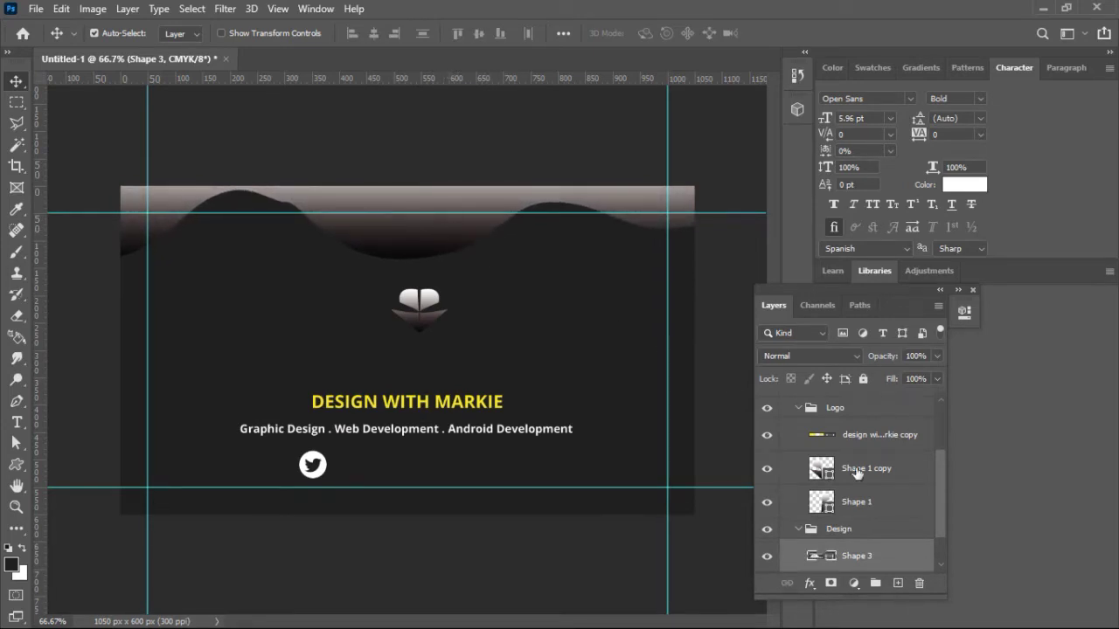
click(856, 472)
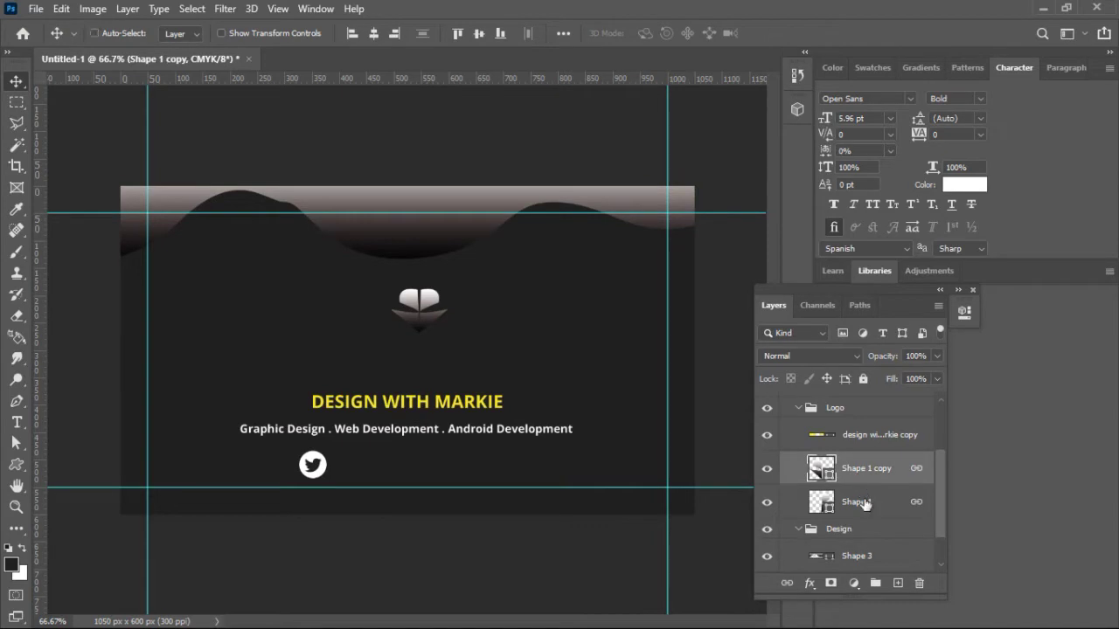
ctrl+click(863, 503)
Step: Convert Shape 1 and Shape 1 copy into a smart object, view its contents, then return to Untitled-1
right_click(864, 501)
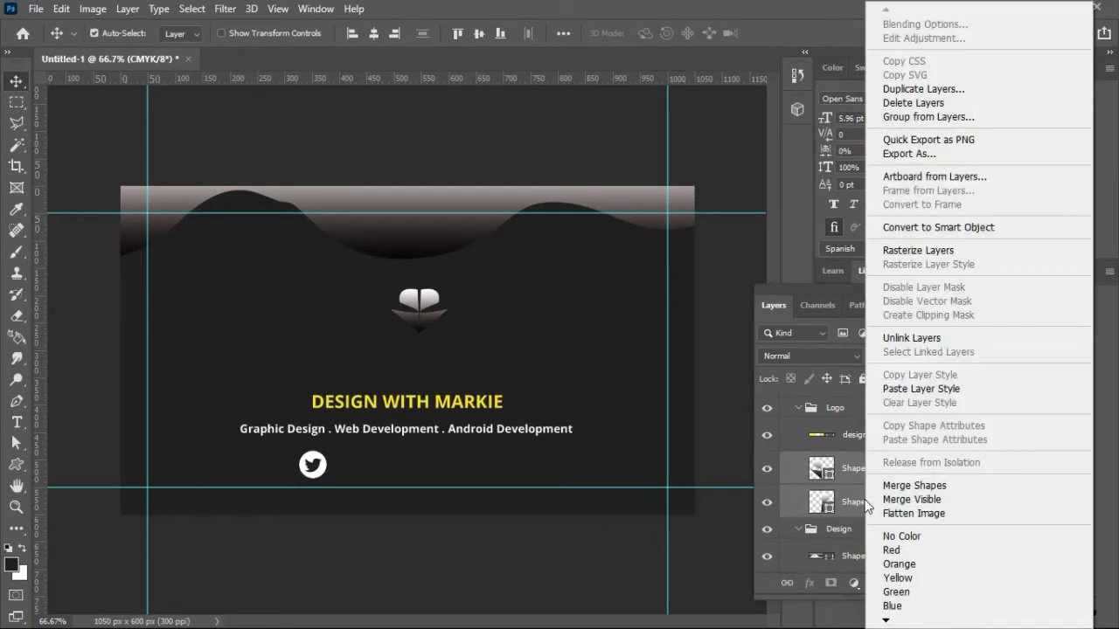
click(961, 229)
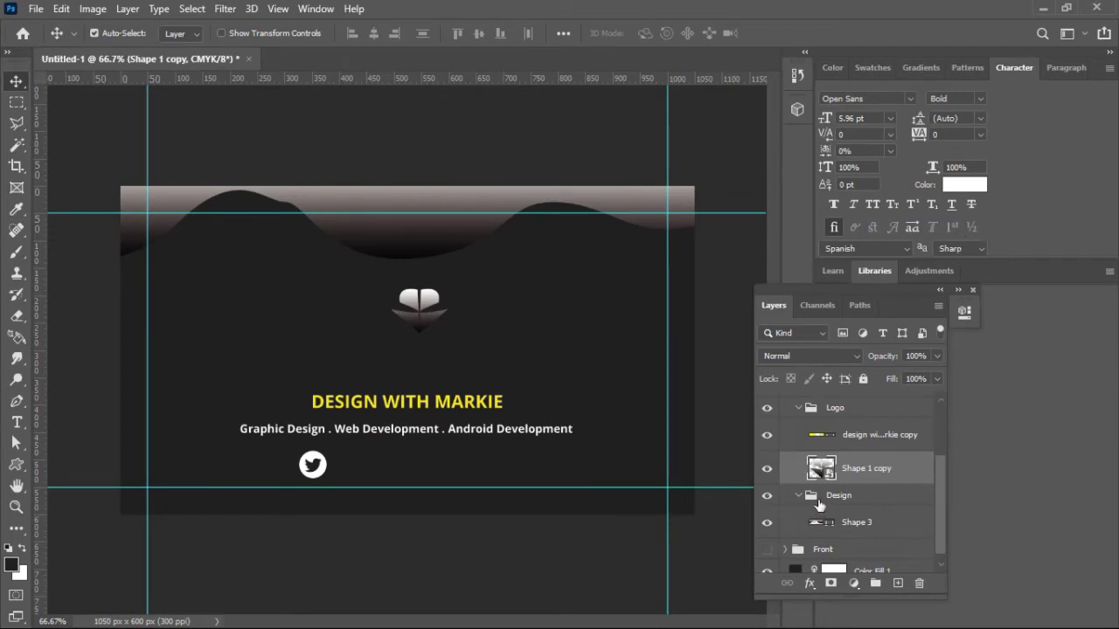
double_click(822, 469)
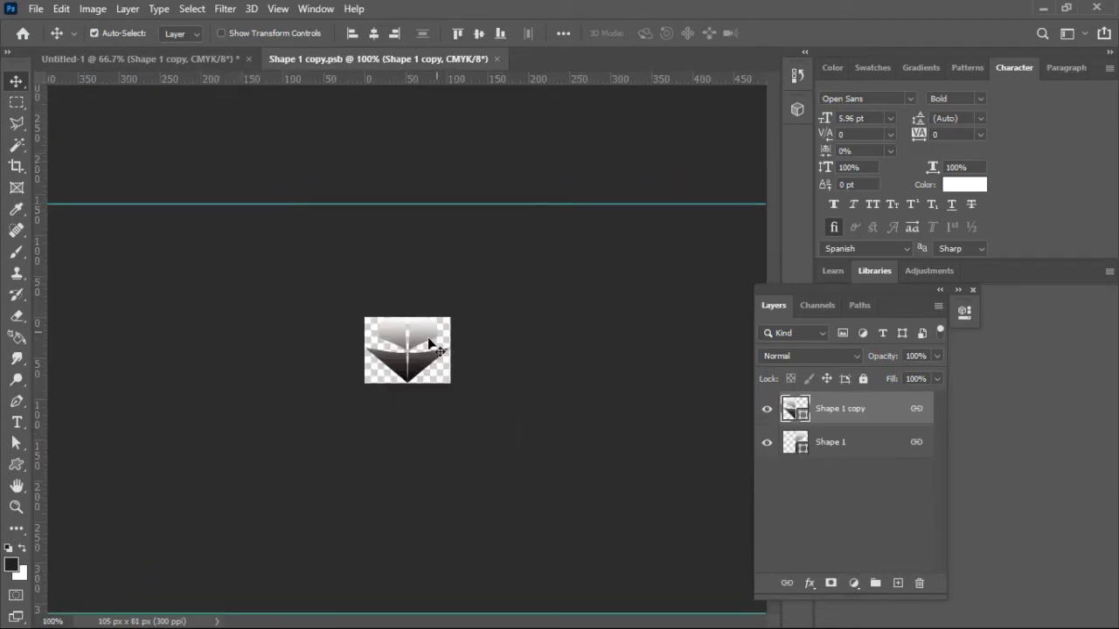
key(ctrl+plus)
key(ctrl+plus)
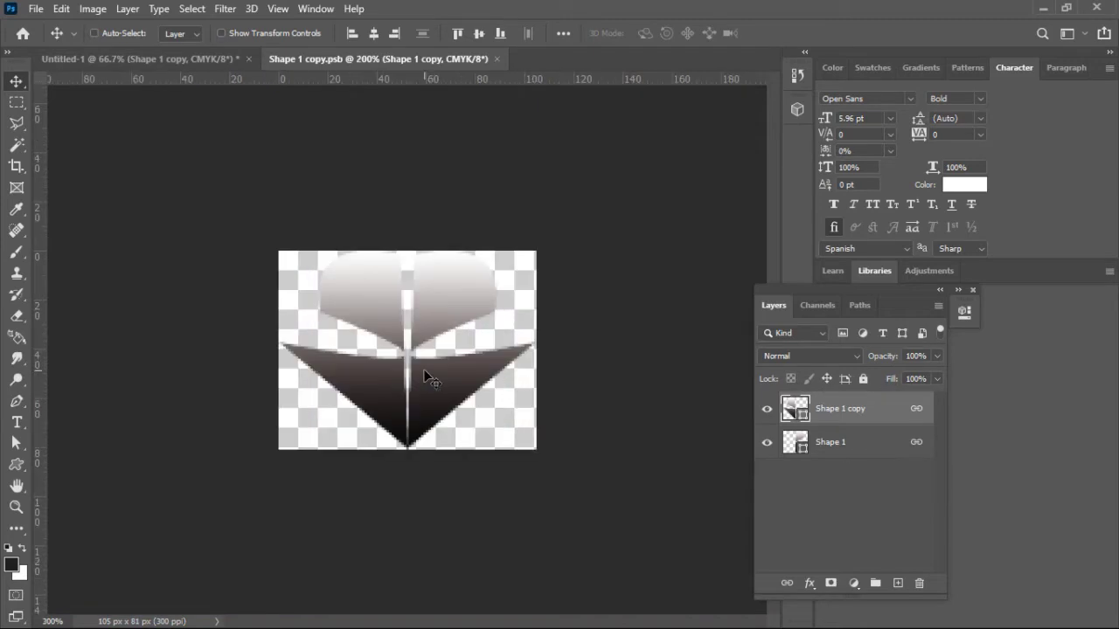
key(ctrl+minus)
key(ctrl+minus)
key(ctrl+minus)
click(207, 52)
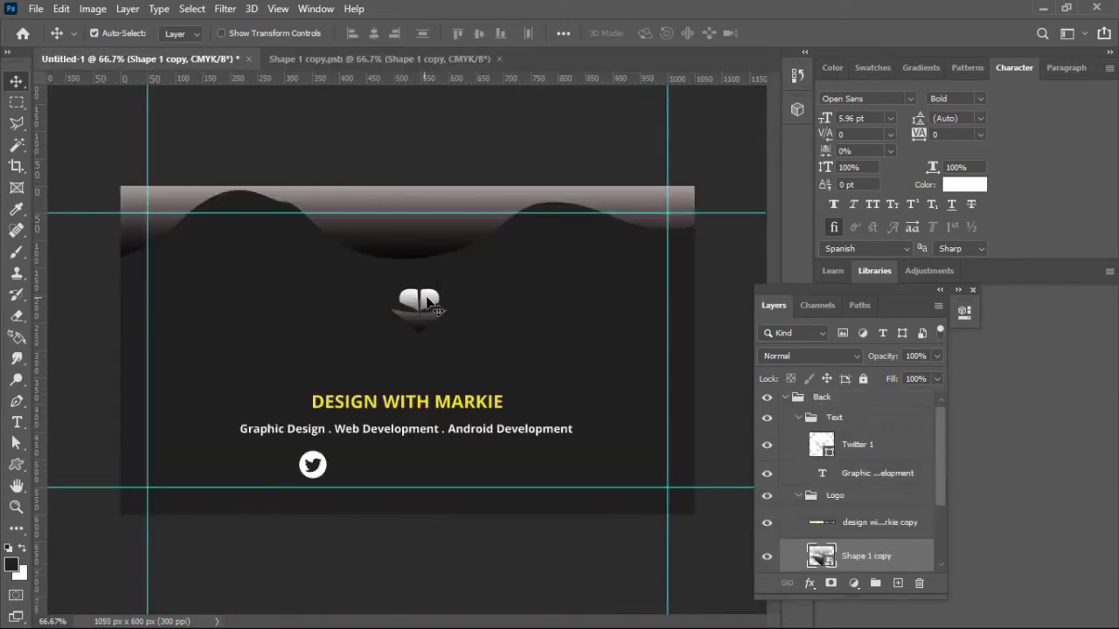
Step: Centre the logo horizontally on the canvas
key(ctrl+a)
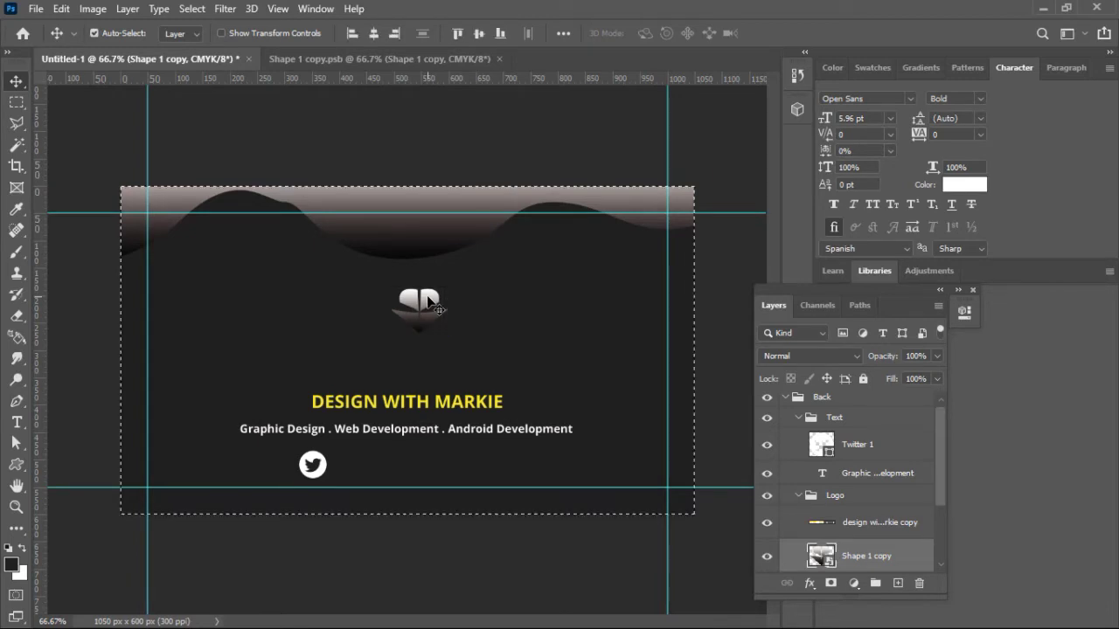
click(378, 35)
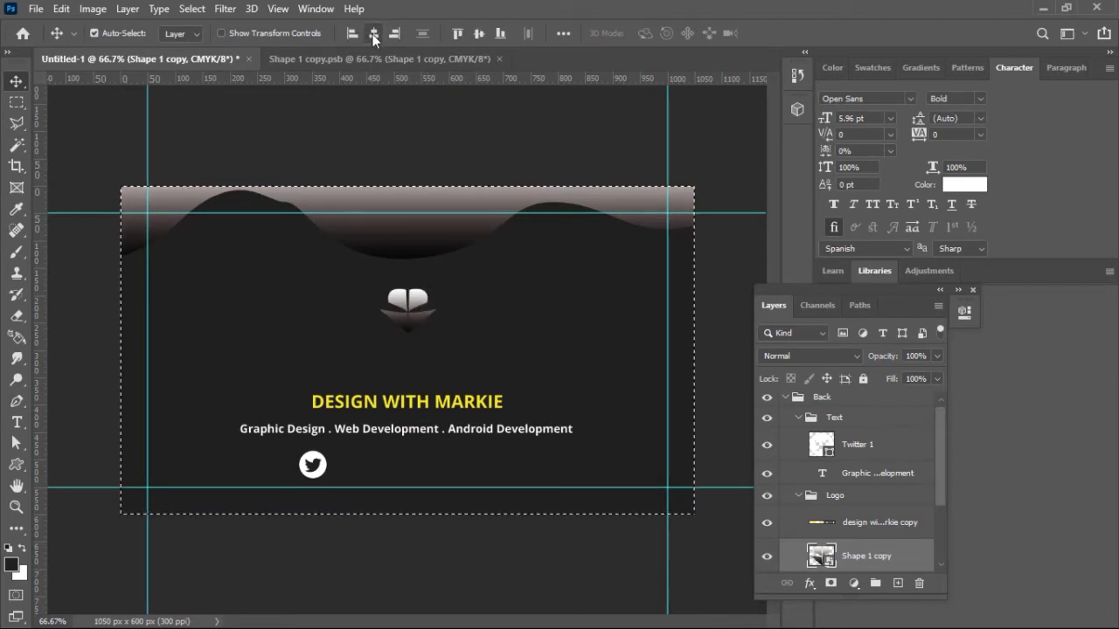
key(ctrl+d)
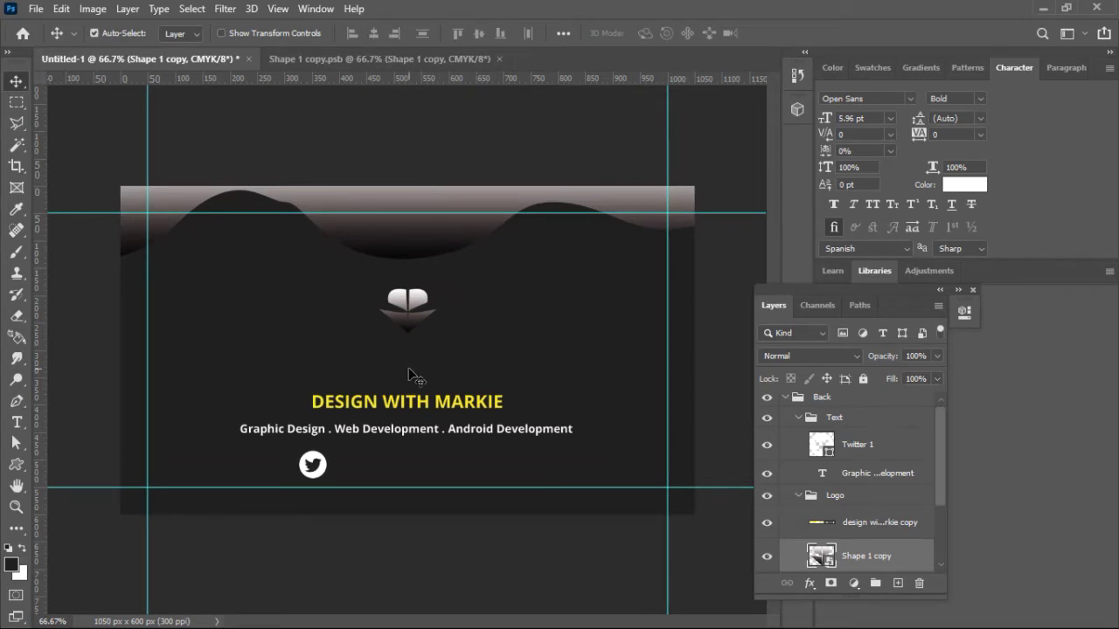
Step: Move the DESIGN WITH MARKIE title, logo and services line up so they stack closer together
drag(450, 411, 447, 363)
drag(412, 325, 412, 312)
click(438, 357)
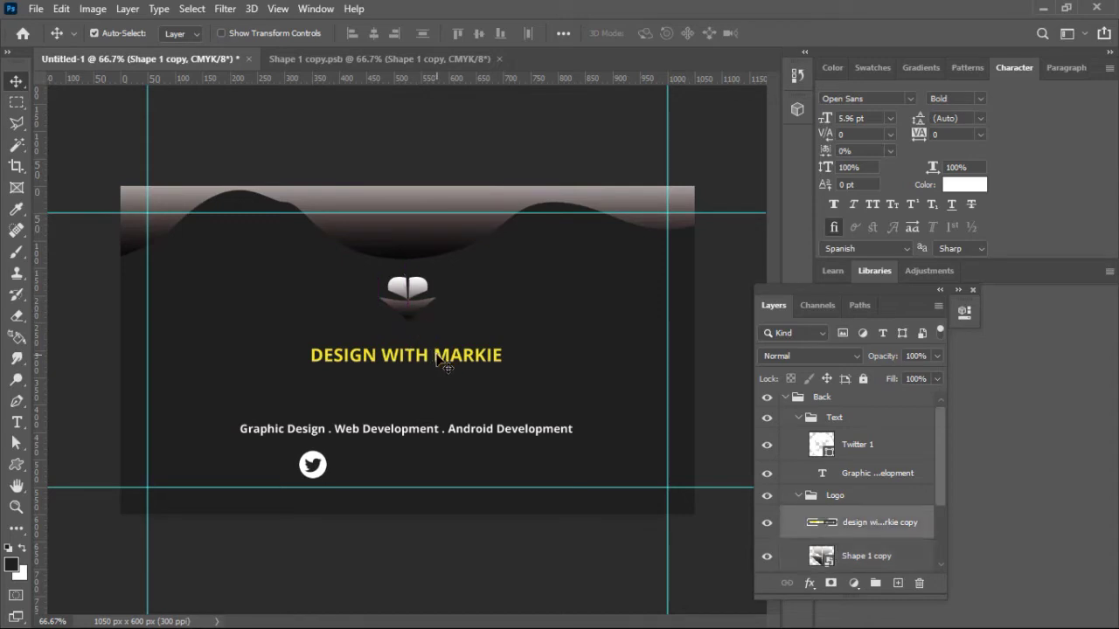
drag(439, 360, 436, 346)
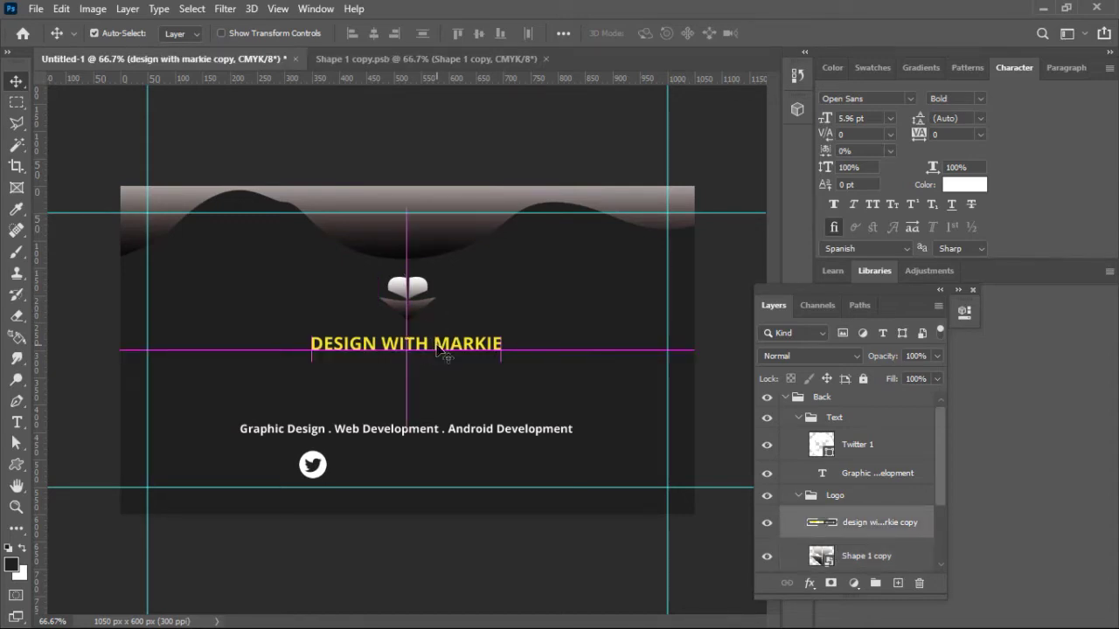
click(453, 431)
drag(452, 429, 451, 389)
Step: Centre the services line horizontally and nudge it up slightly
key(ctrl+a)
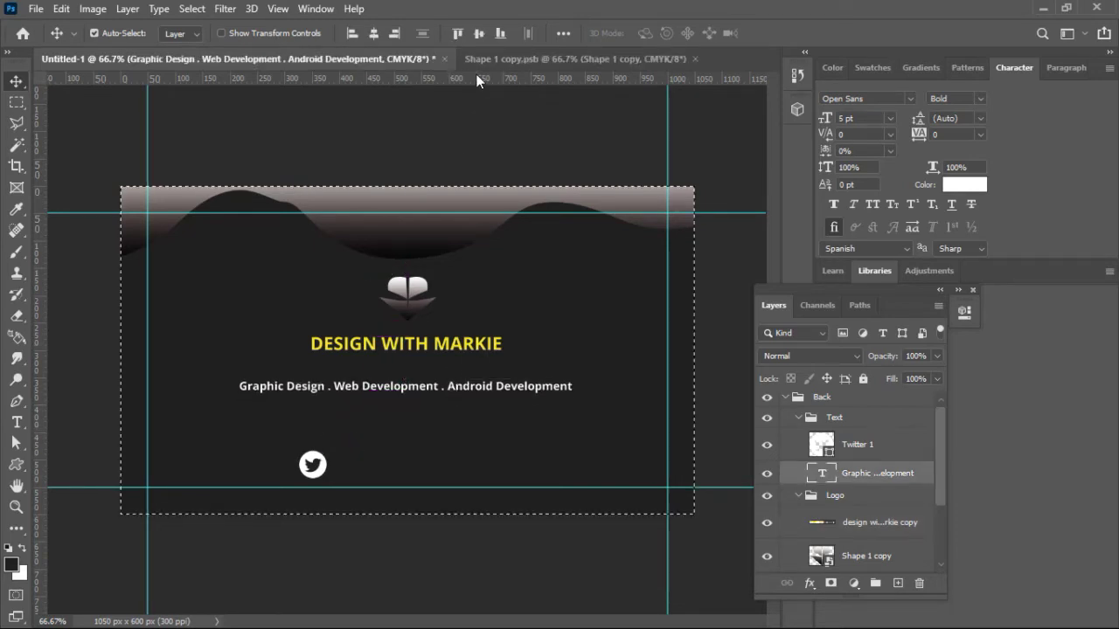
click(376, 35)
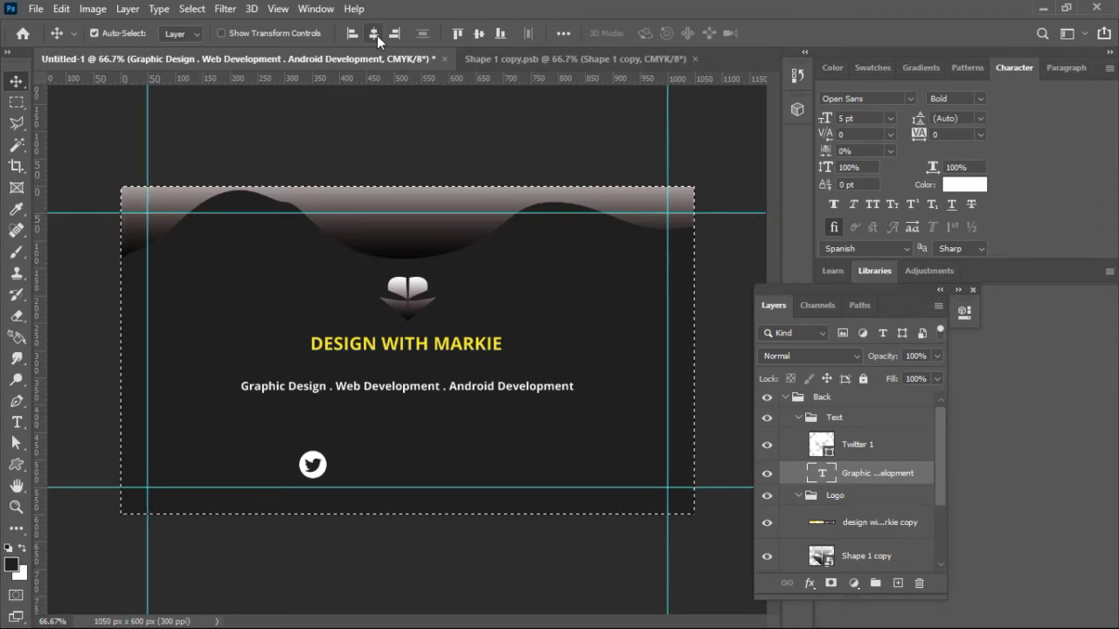
key(ctrl+d)
key(Up)
key(Up)
key(Up)
key(Up)
key(Up)
key(Up)
key(Up)
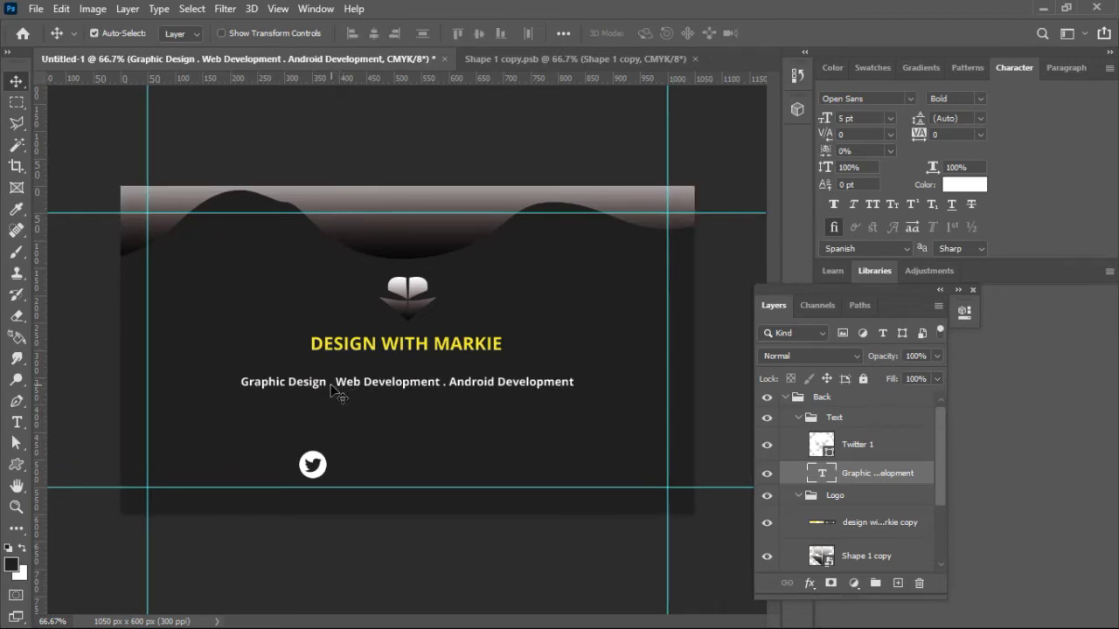
Step: Change the separators to read 'Graphic Design || Web Development || Android Development' and re-centre the line
double_click(332, 385)
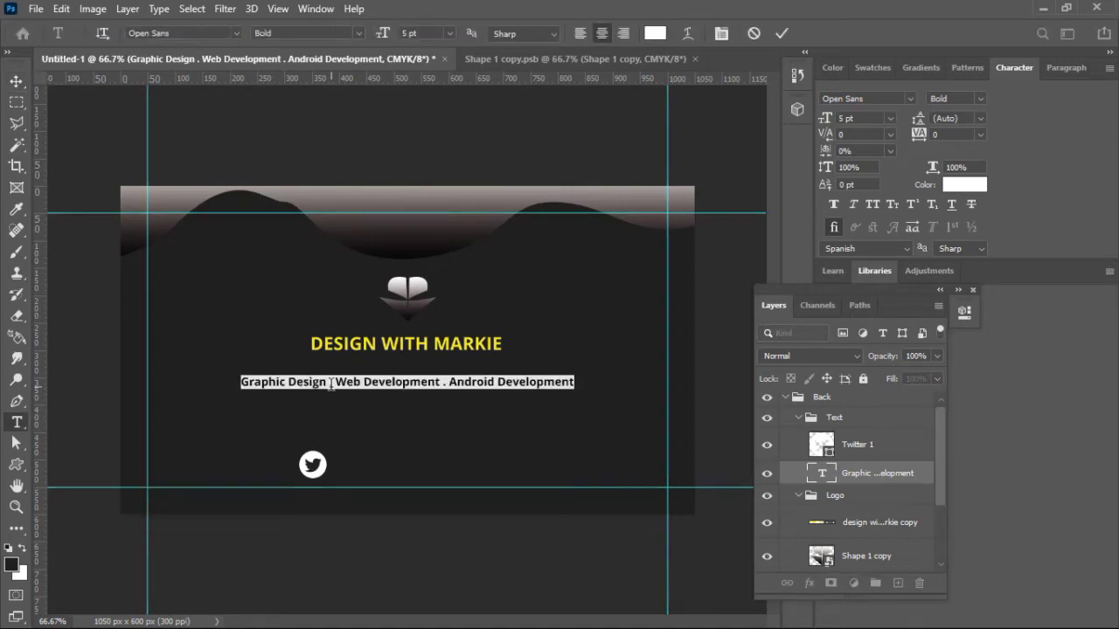
click(332, 385)
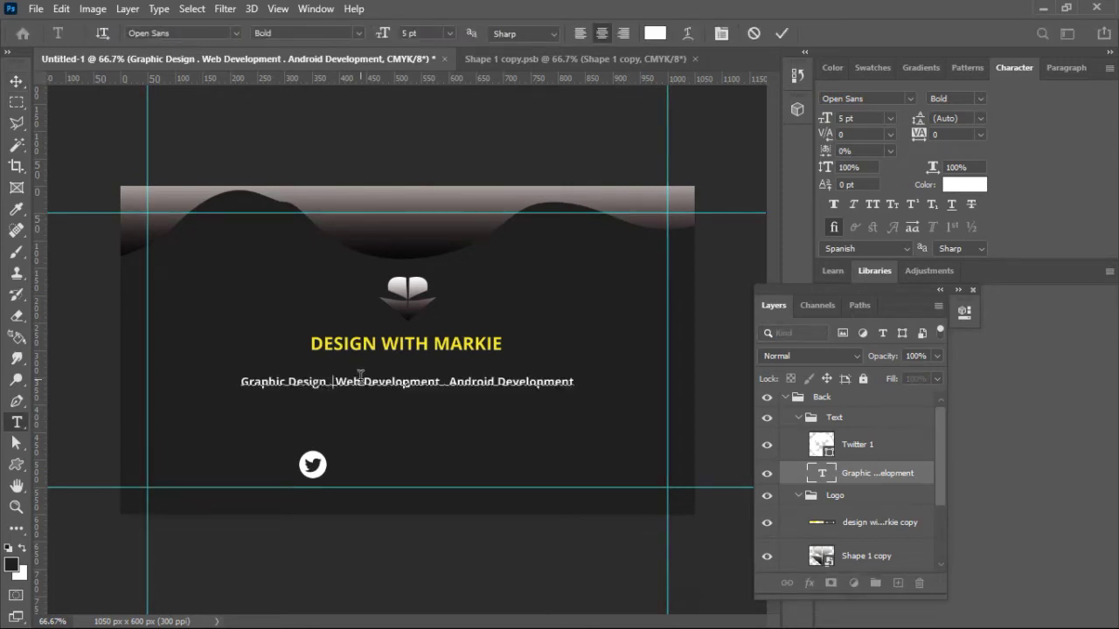
key(BackSpace)
text(|| )
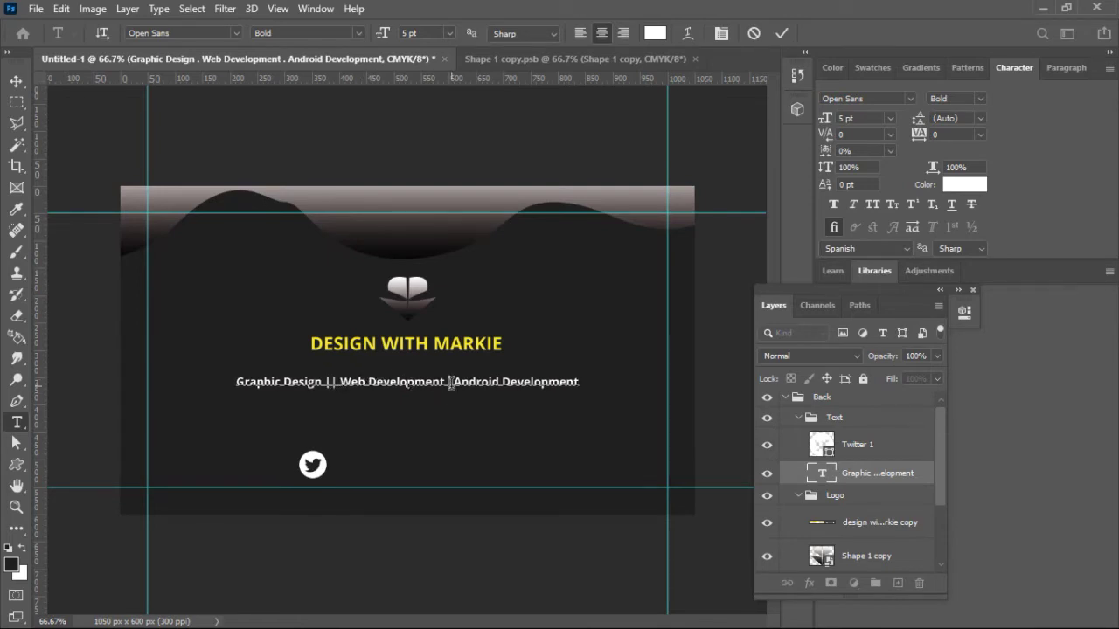
text(||)
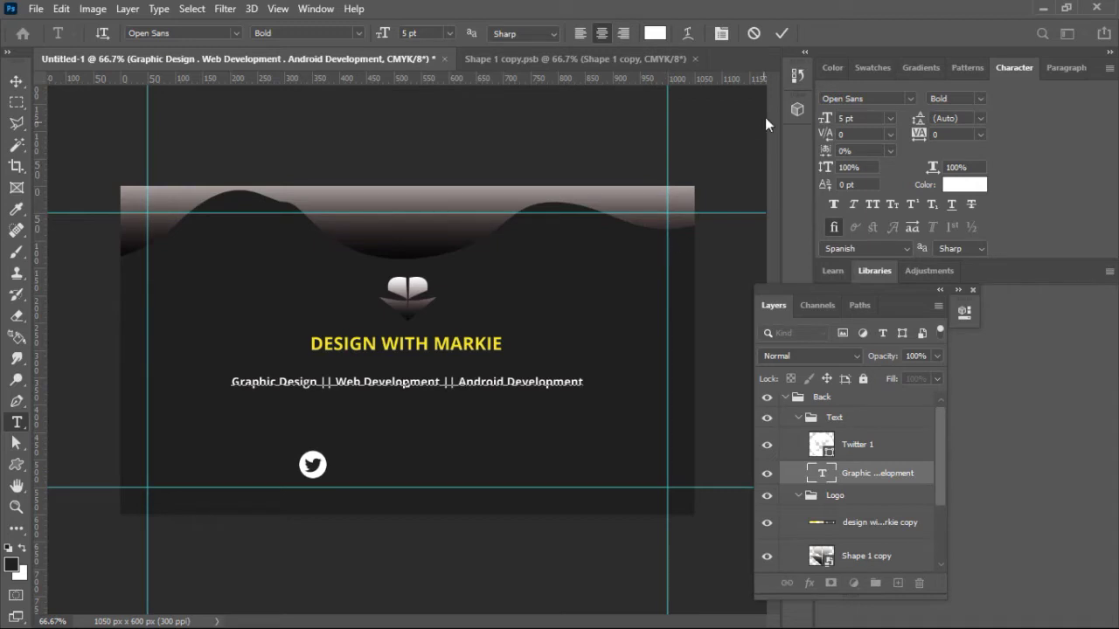
click(782, 33)
key(v)
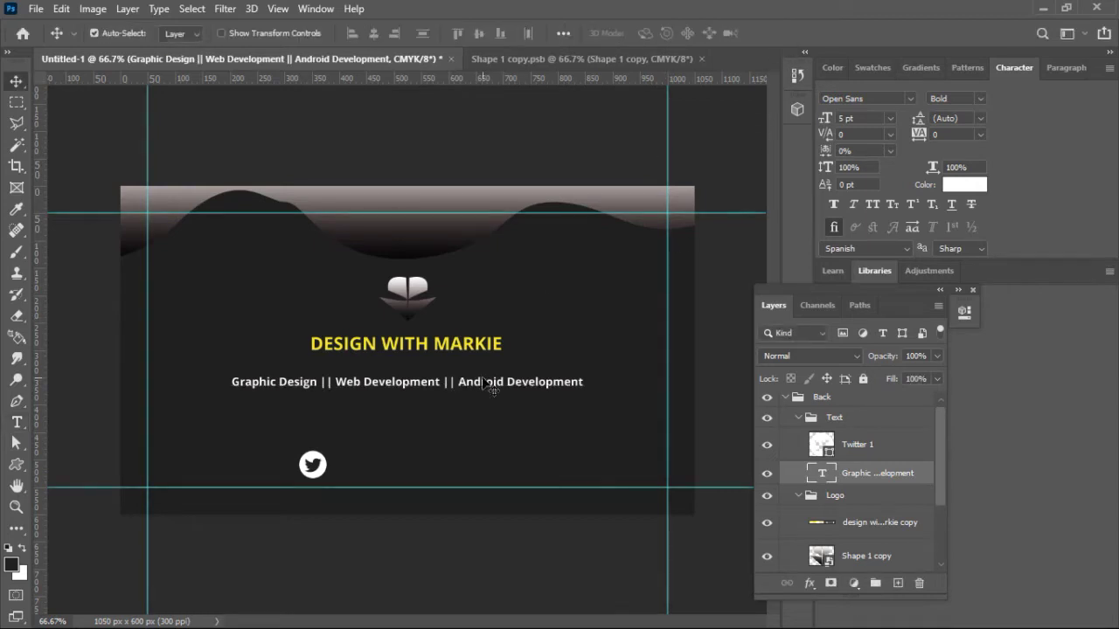
key(ctrl+a)
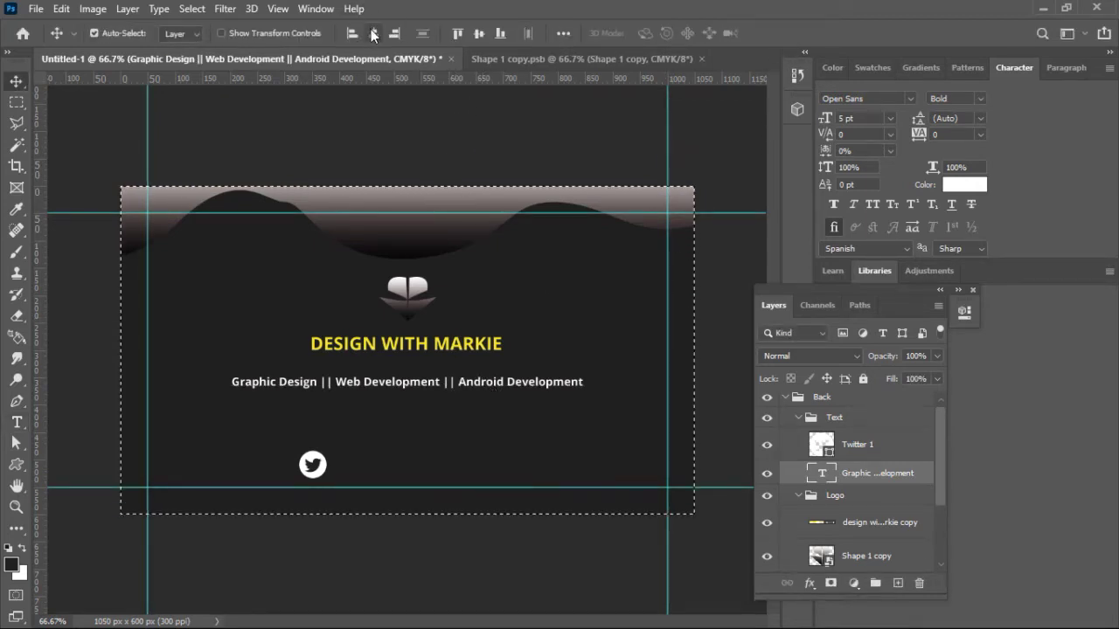
key(ctrl+d)
Step: Scale the Twitter icon down to about 66% and shift it a few pixels left
ctrl+click(313, 466)
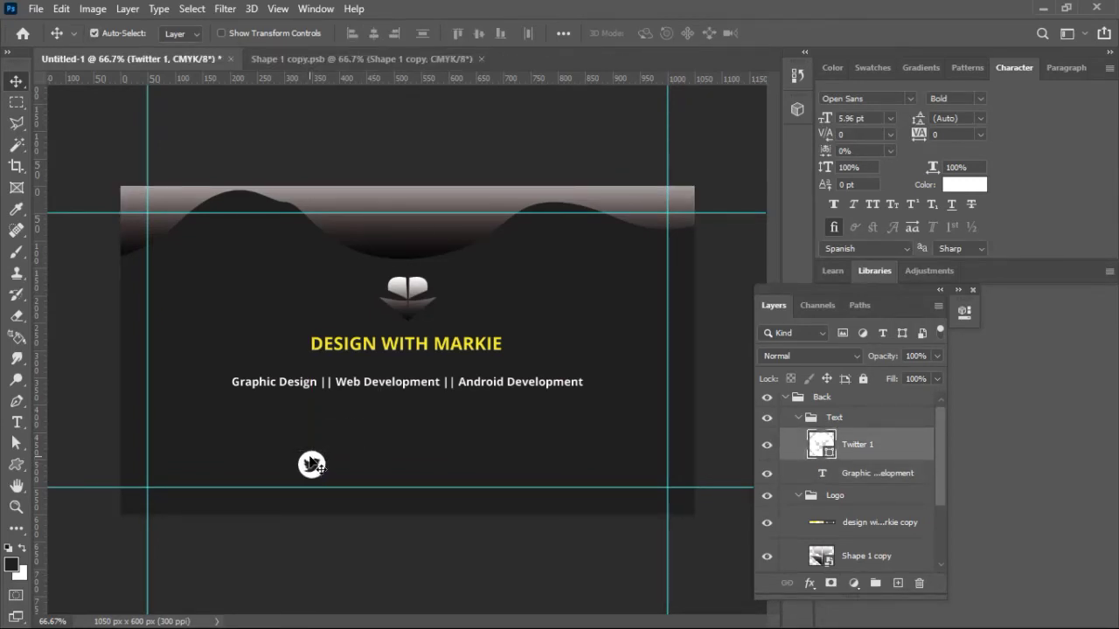
key(ctrl+t)
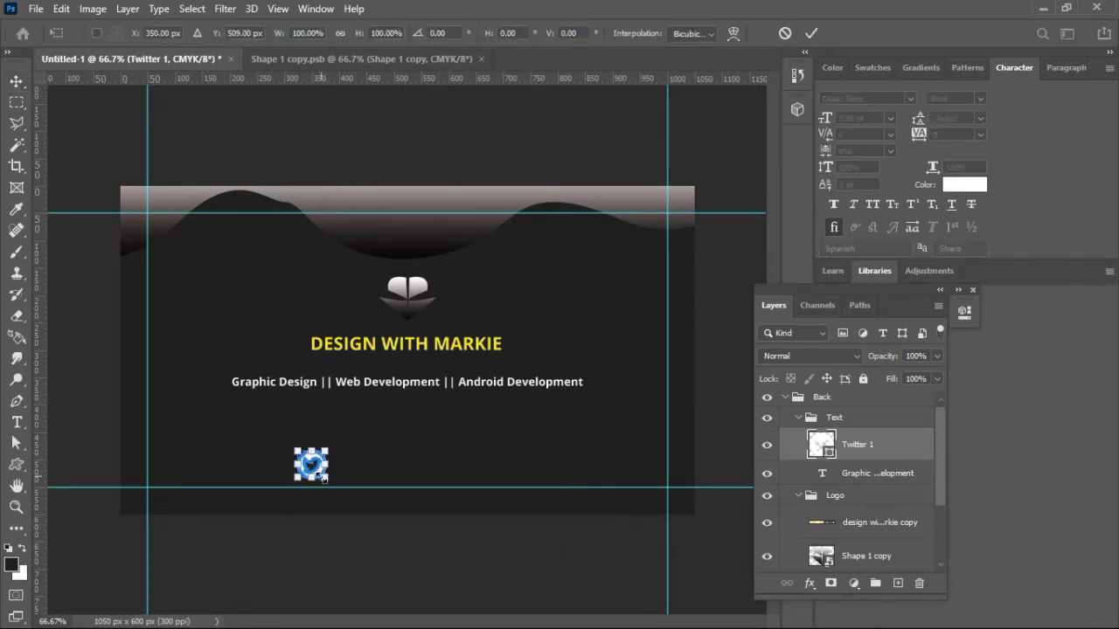
drag(327, 480, 324, 470)
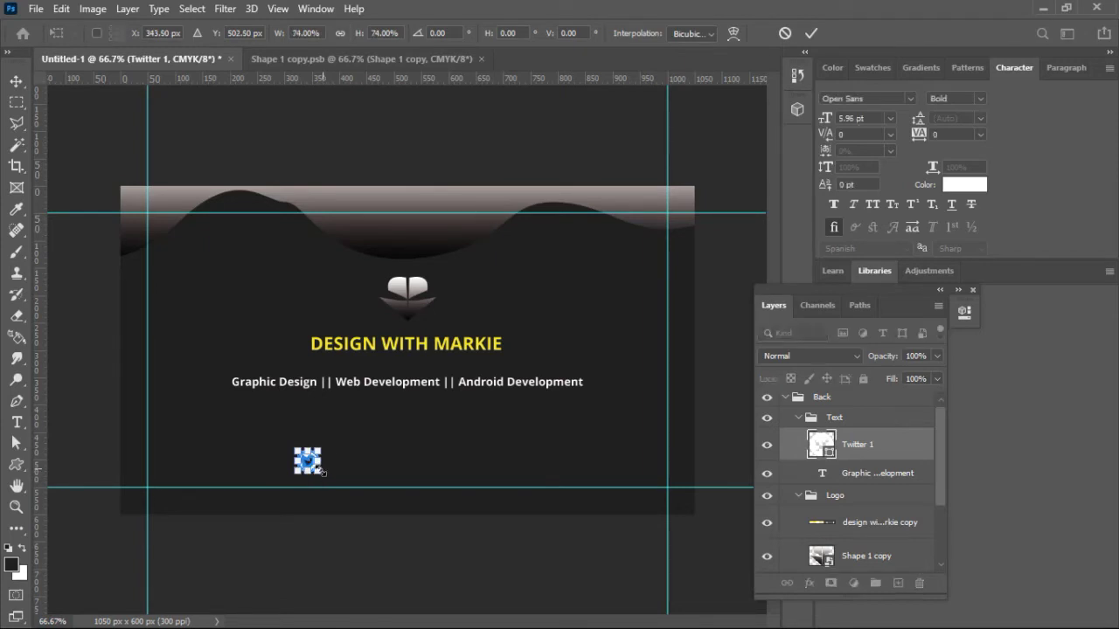
drag(321, 471, 318, 470)
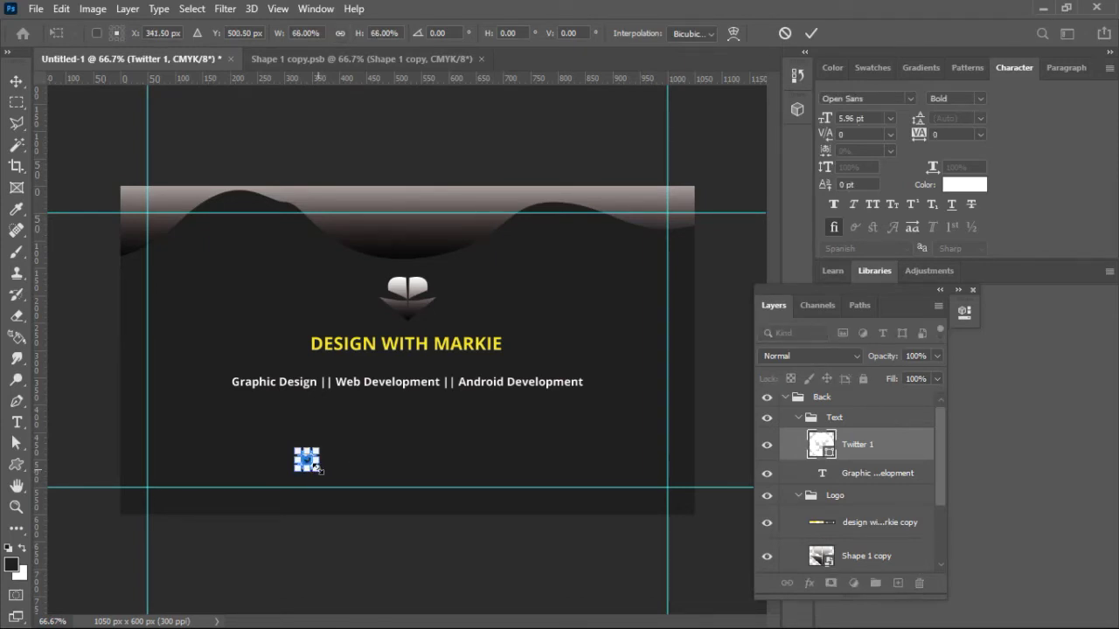
click(811, 33)
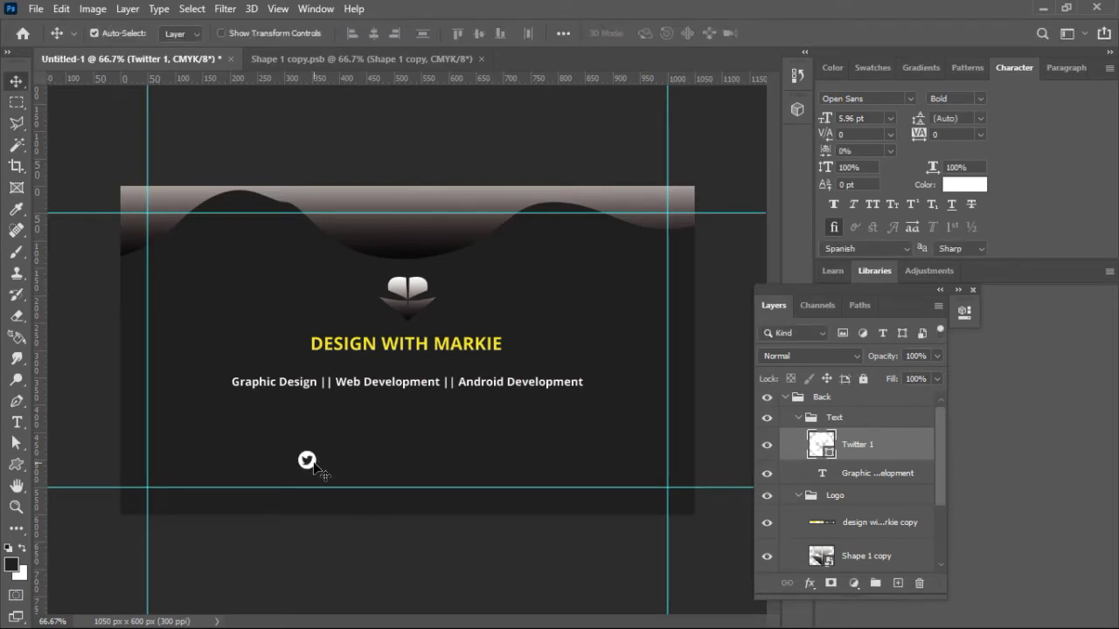
drag(314, 464, 309, 464)
Step: Add a 33 px Facebook icon shape right of the Twitter icon
click(17, 466)
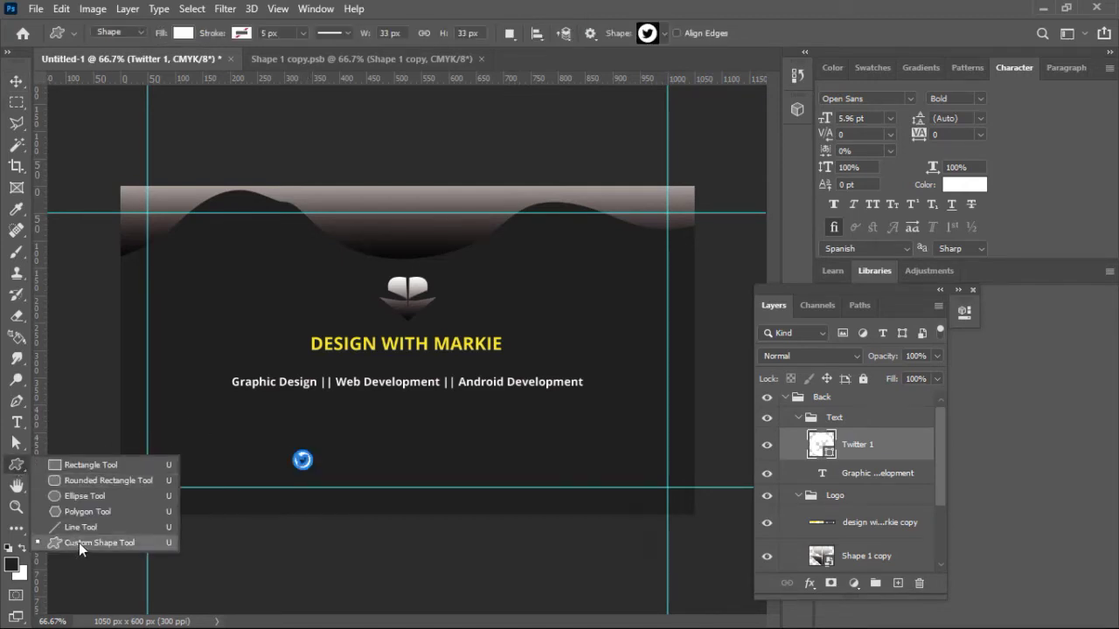
click(663, 38)
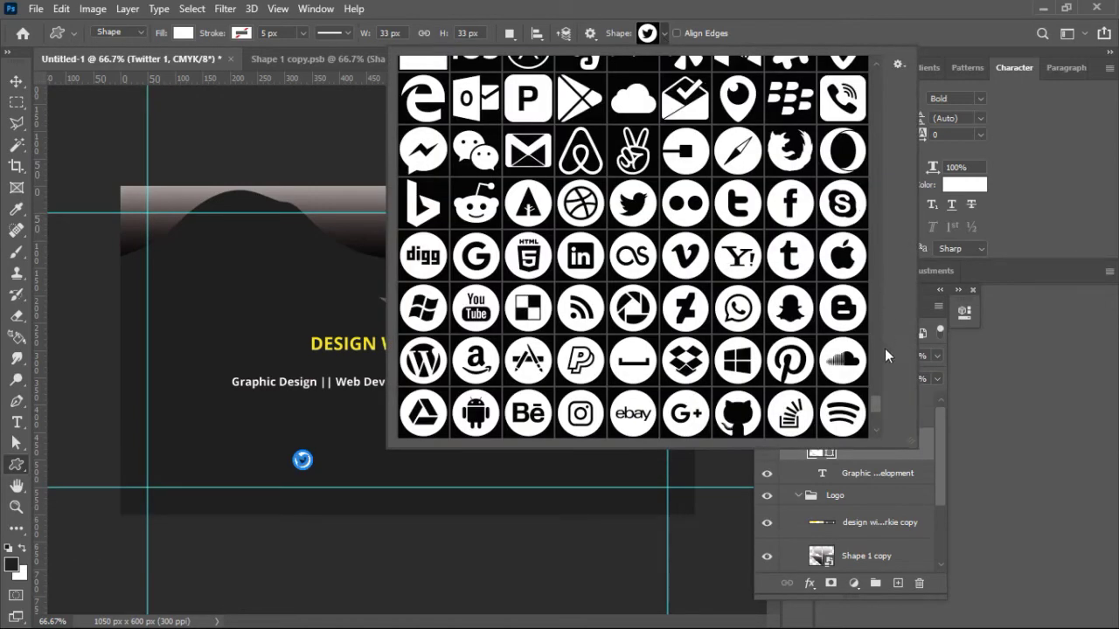
click(789, 206)
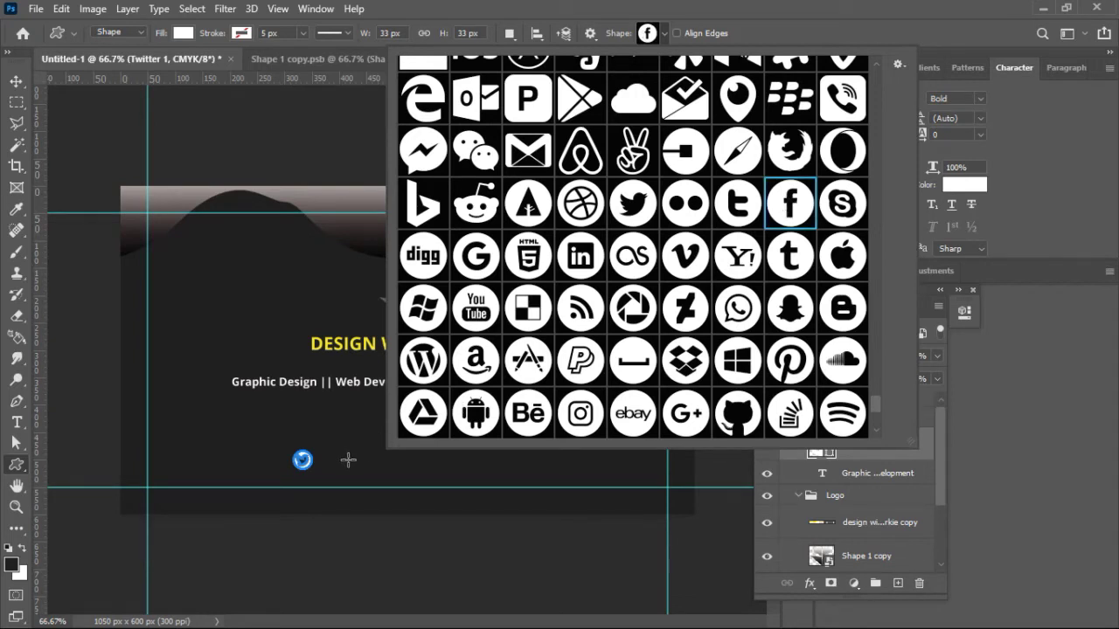
click(348, 460)
click(348, 459)
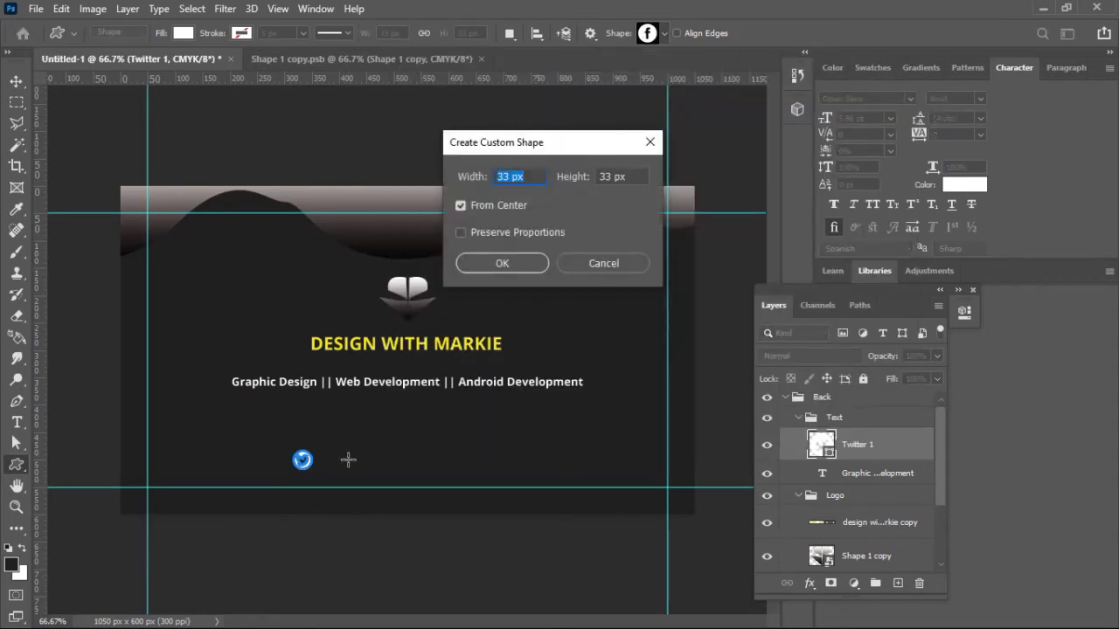
key(Return)
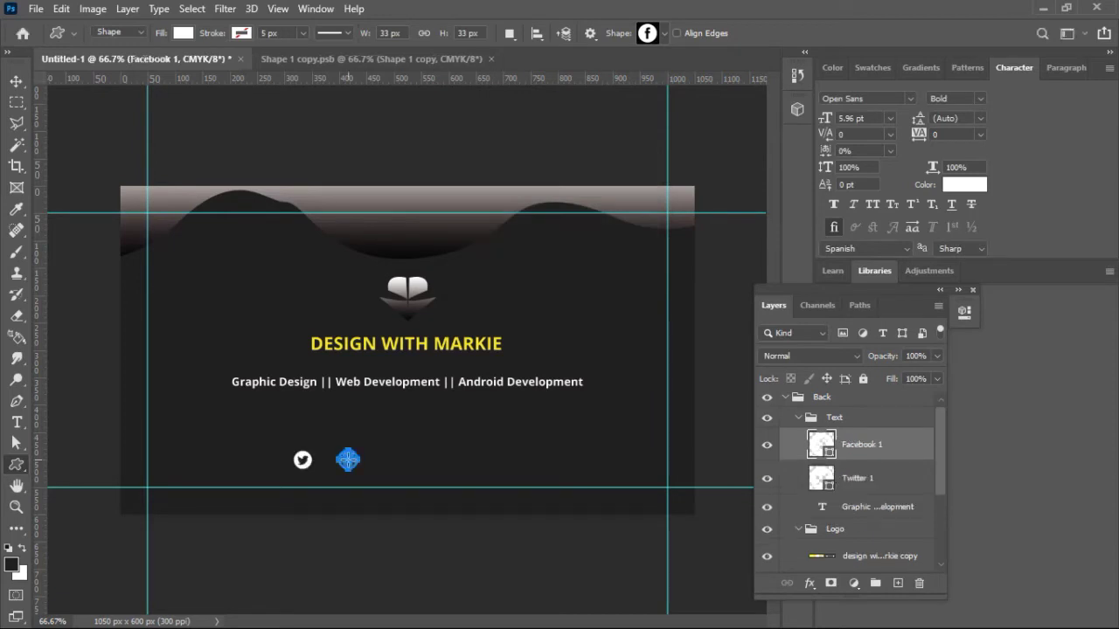
Step: Return to the Custom Shape Tool and reopen the shape library
click(18, 82)
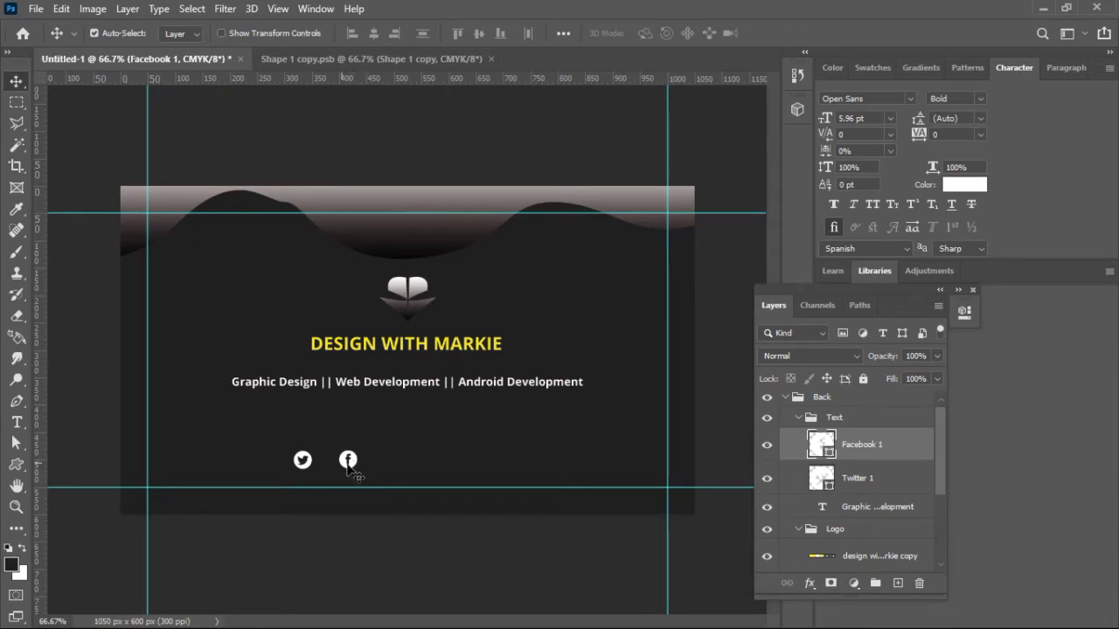
click(23, 464)
click(665, 35)
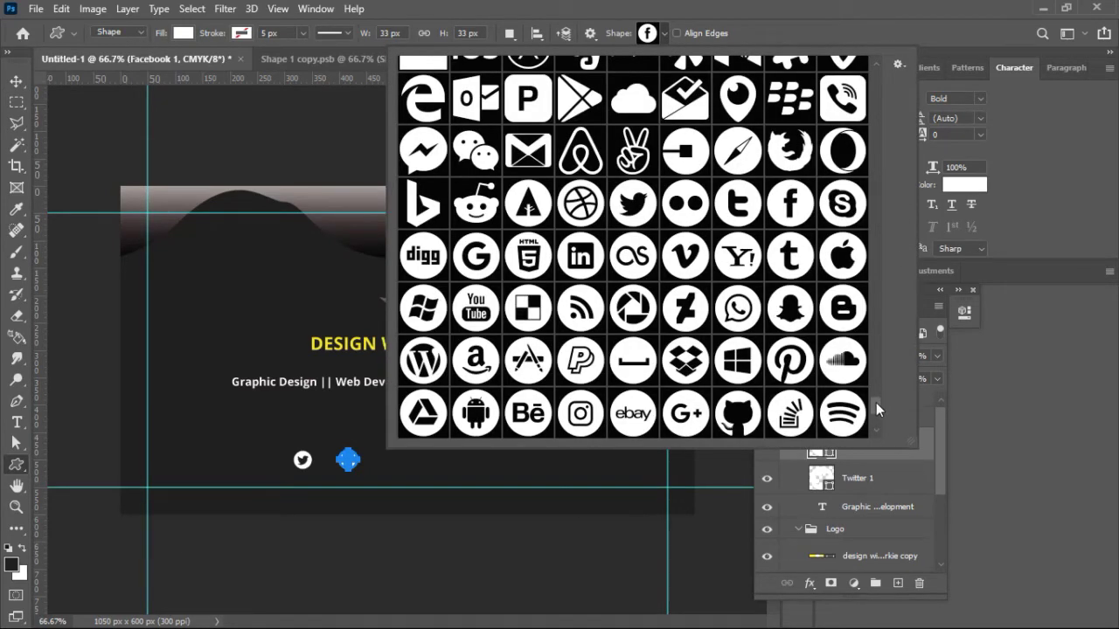
Step: Place a 33 px Instagram icon to the right of the Facebook icon
scroll(875, 404, down, 4)
click(581, 268)
click(381, 463)
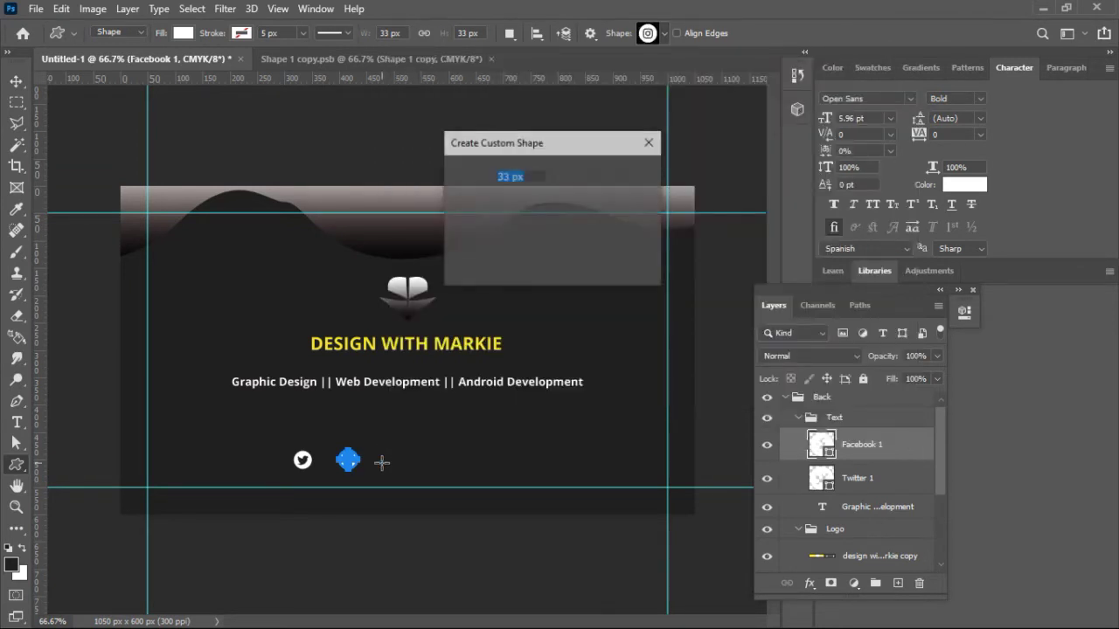
key(Return)
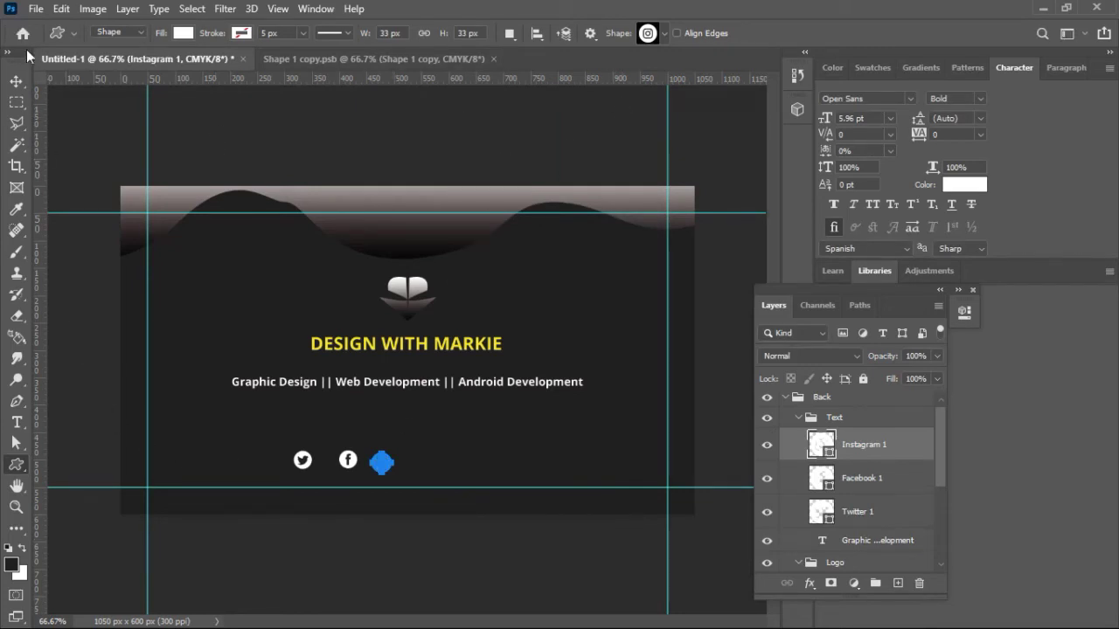
Step: Add a 33 px Behance icon to the right of the Instagram icon
click(665, 32)
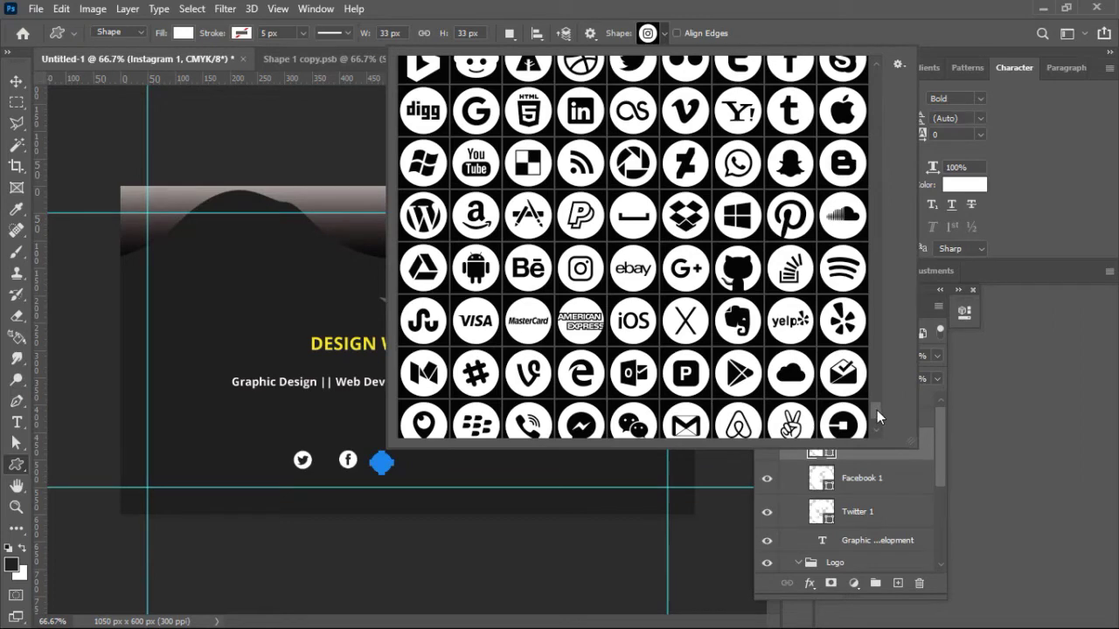
scroll(877, 413, down, 4)
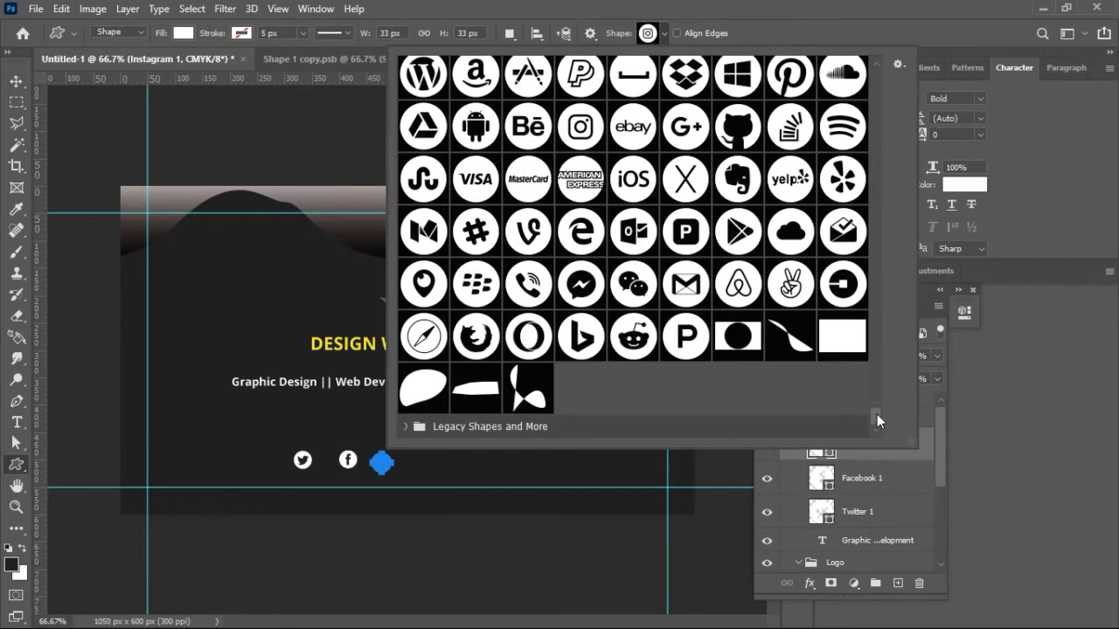
scroll(876, 414, up, 3)
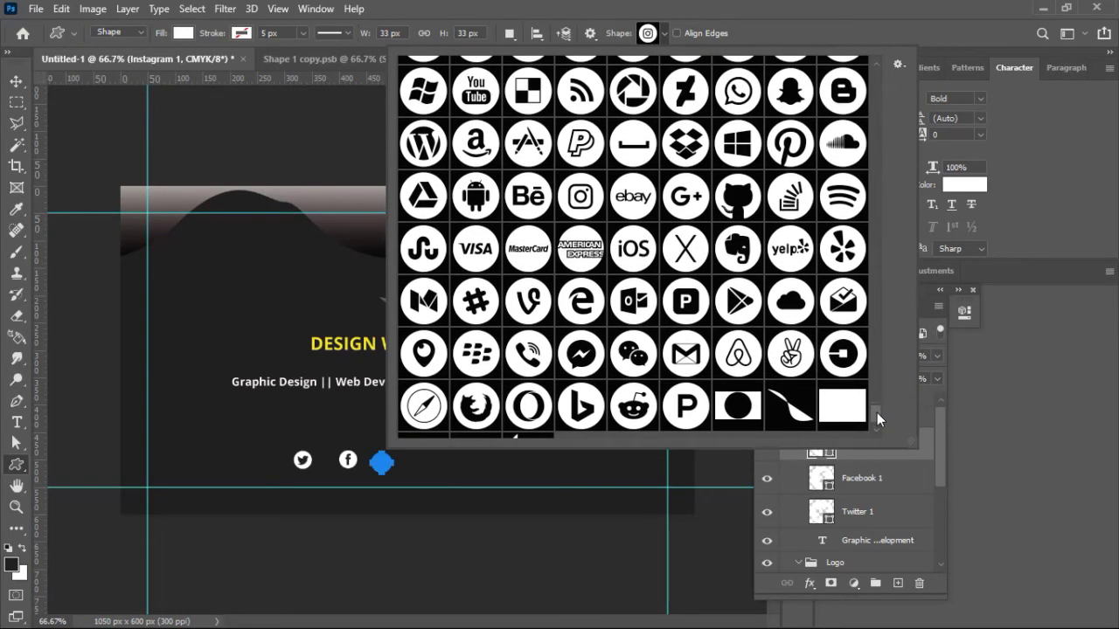
click(533, 208)
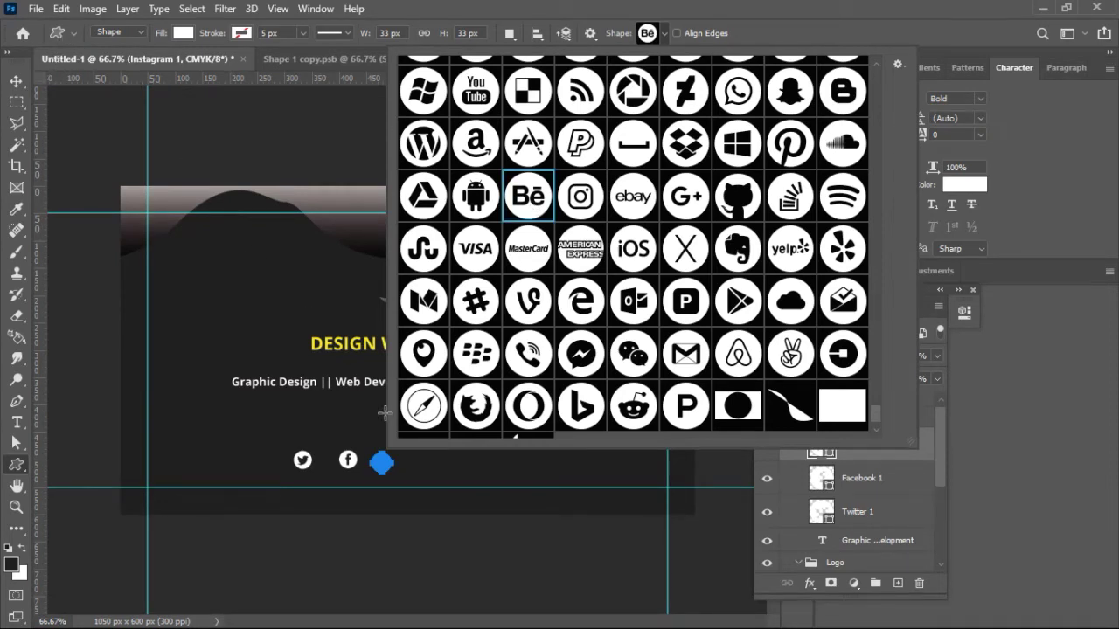
click(415, 461)
click(416, 461)
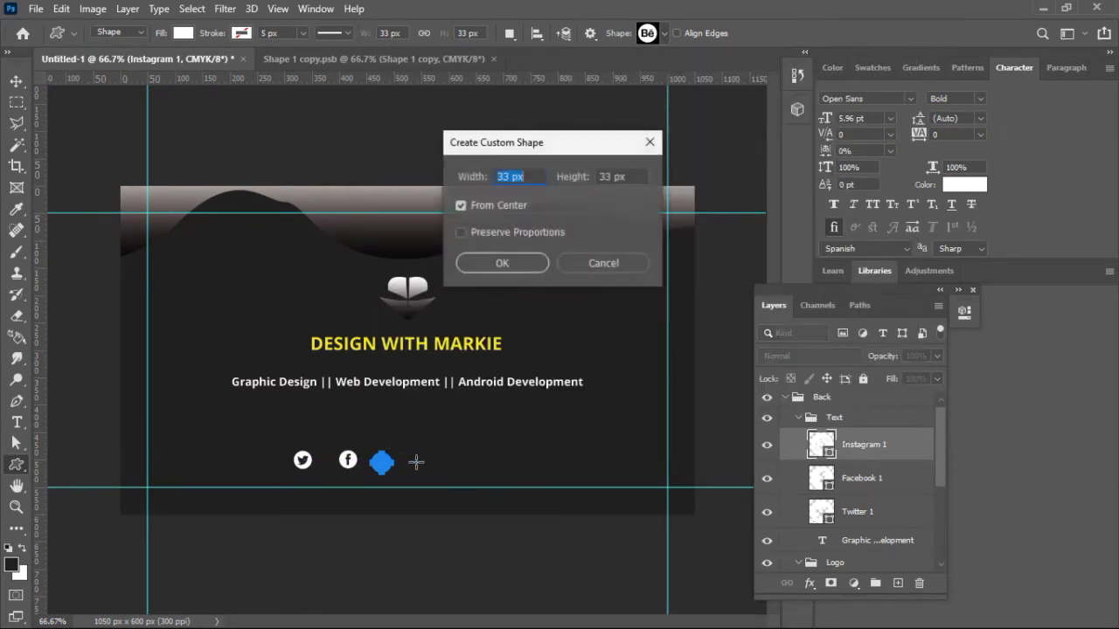
key(Return)
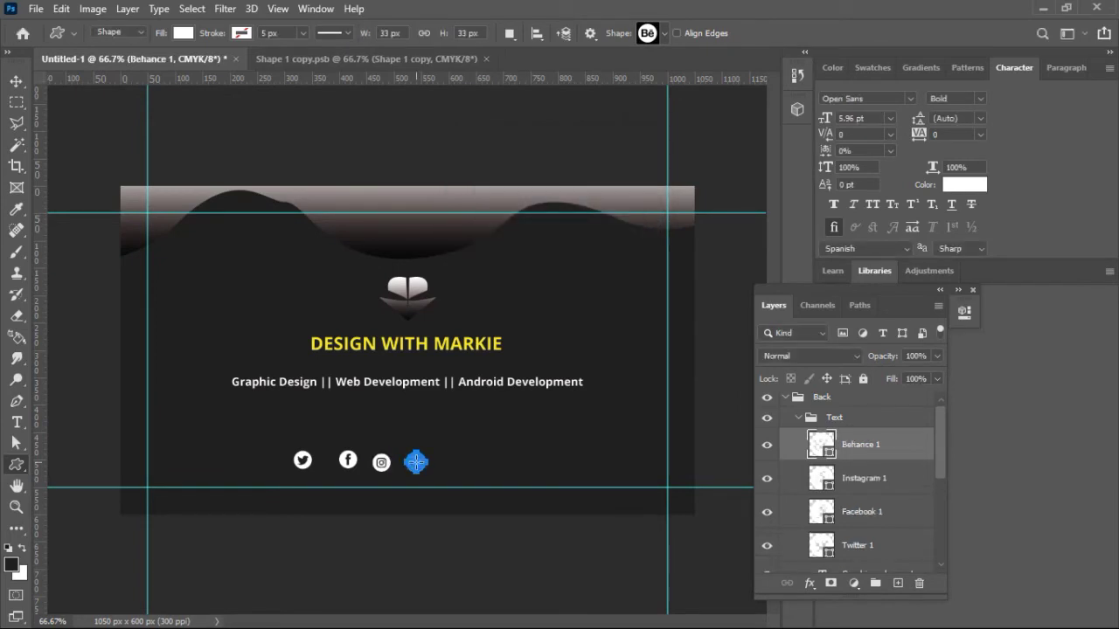
click(16, 81)
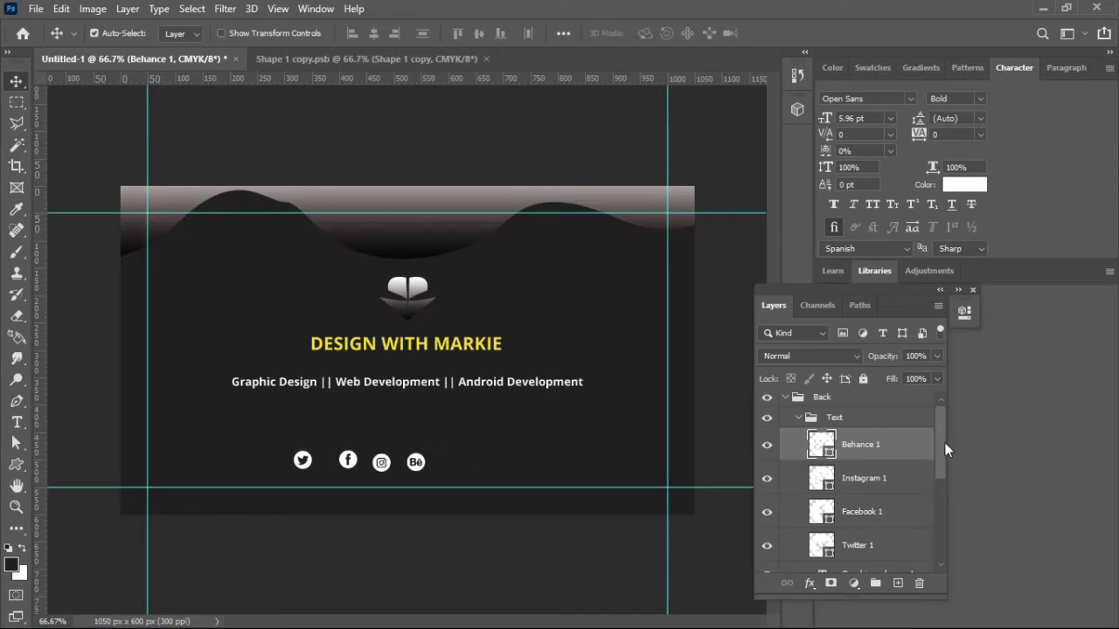
Step: Group the four icon layers as 'Social Media' and move the group above Text inside Back
ctrl+click(869, 481)
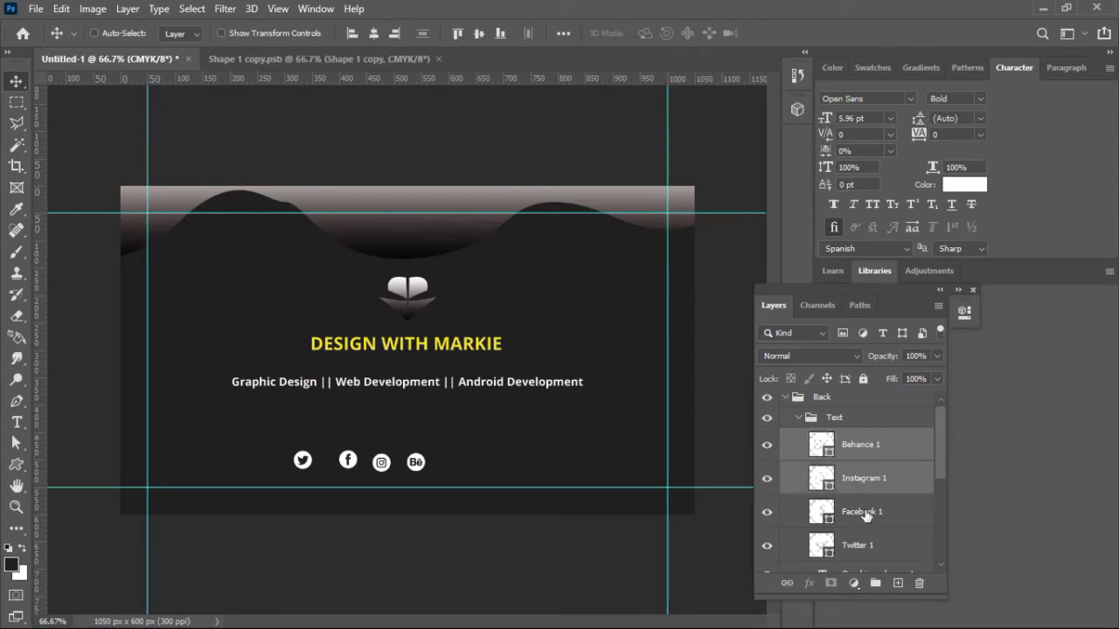
ctrl+click(864, 516)
ctrl+click(863, 550)
key(ctrl+g)
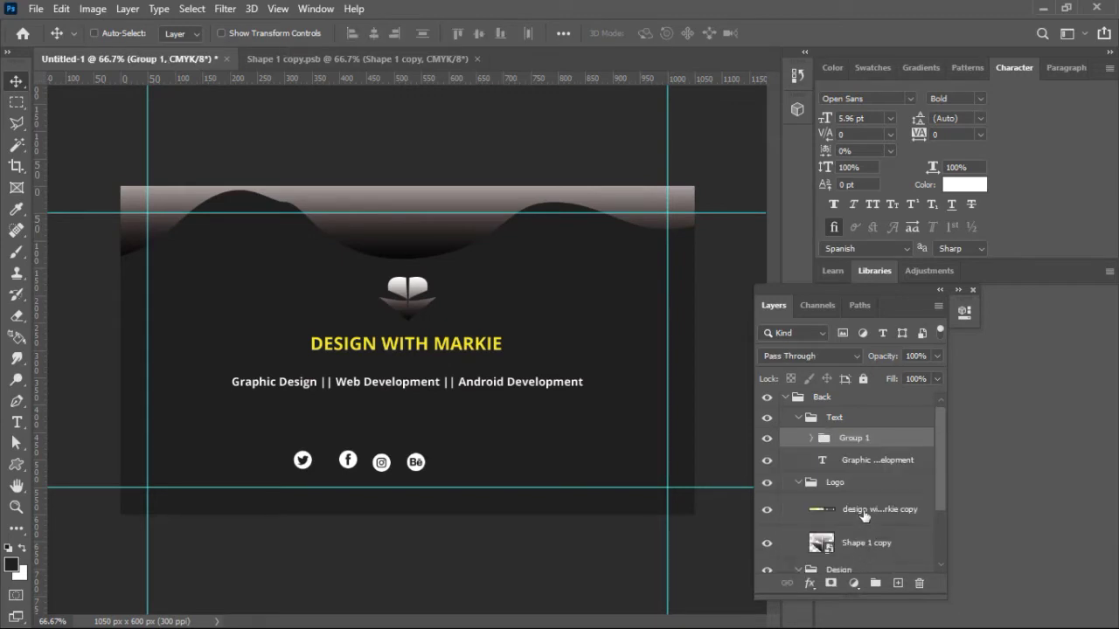
double_click(849, 439)
text(Social Media)
key(Return)
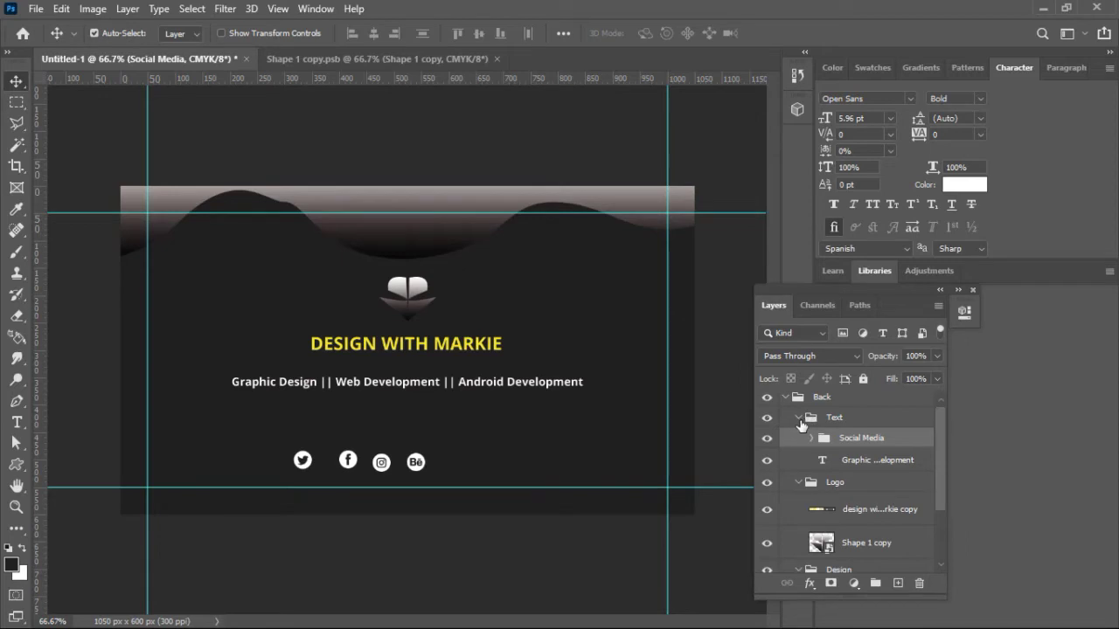
click(798, 419)
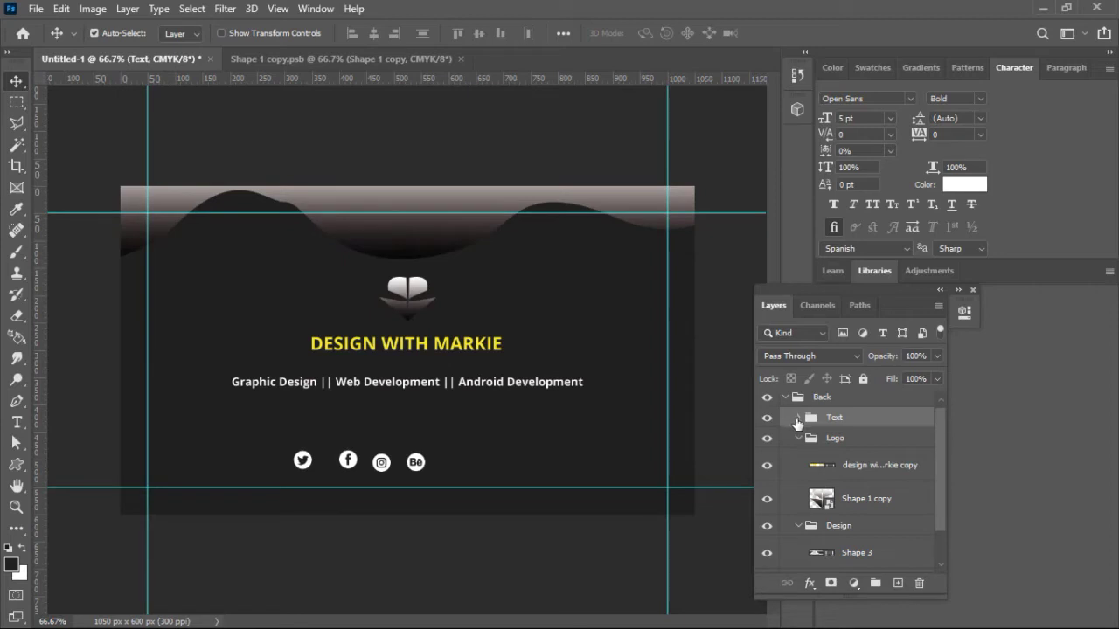
click(796, 419)
drag(863, 443, 859, 411)
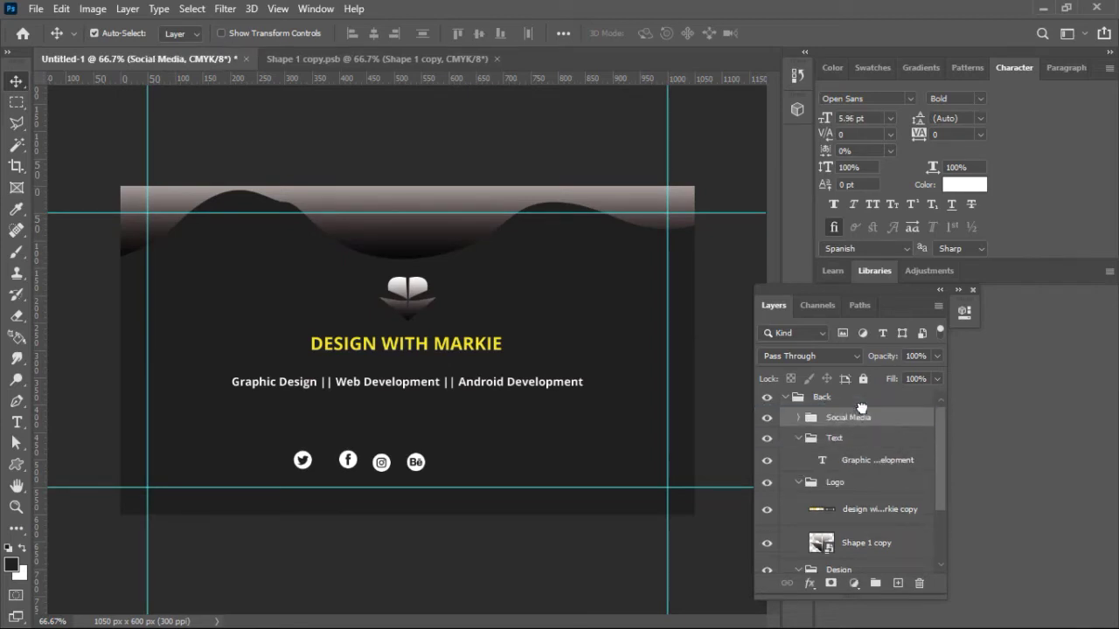
Step: Select the Behance 1 layer and drag its icon level with the others
click(798, 439)
click(798, 418)
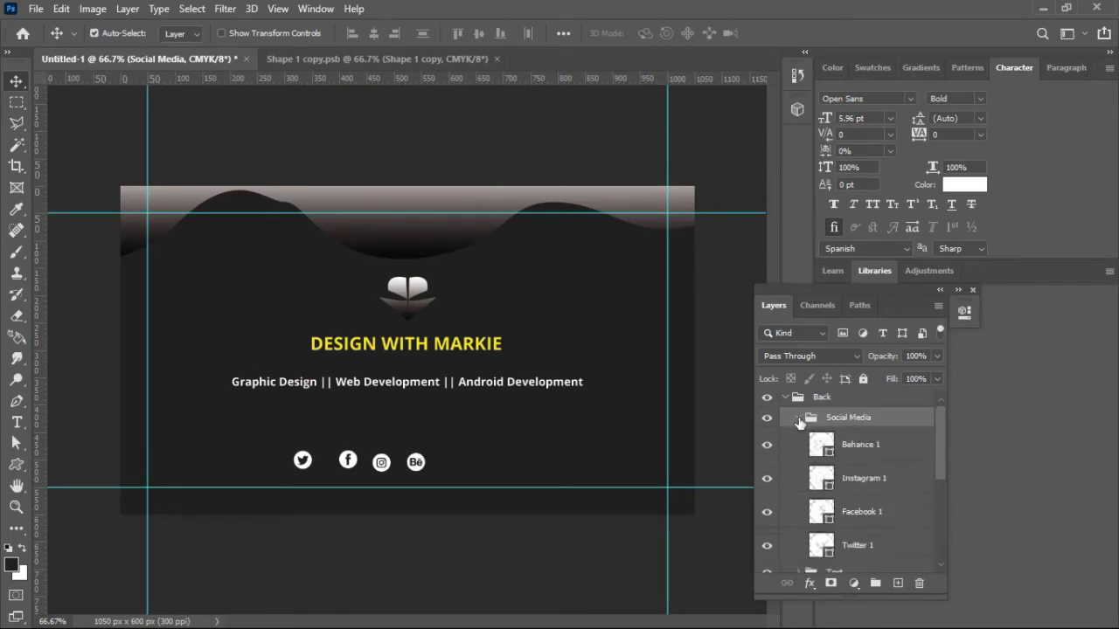
click(846, 446)
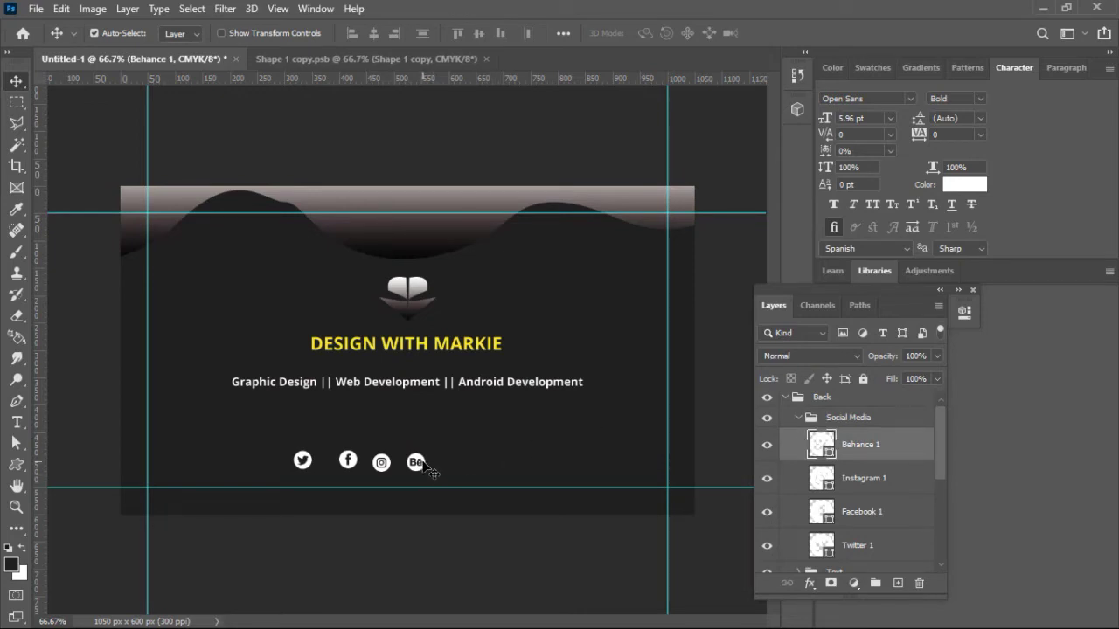
drag(423, 460, 373, 470)
Step: Reposition the Facebook icon slightly left between its neighbours
click(353, 464)
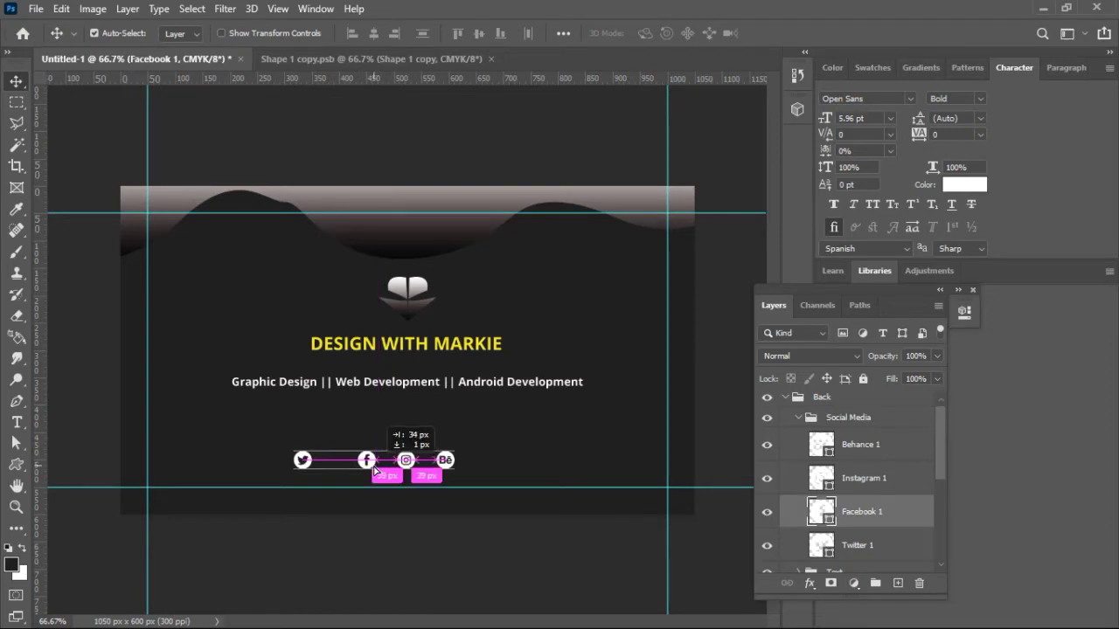
drag(374, 471, 338, 467)
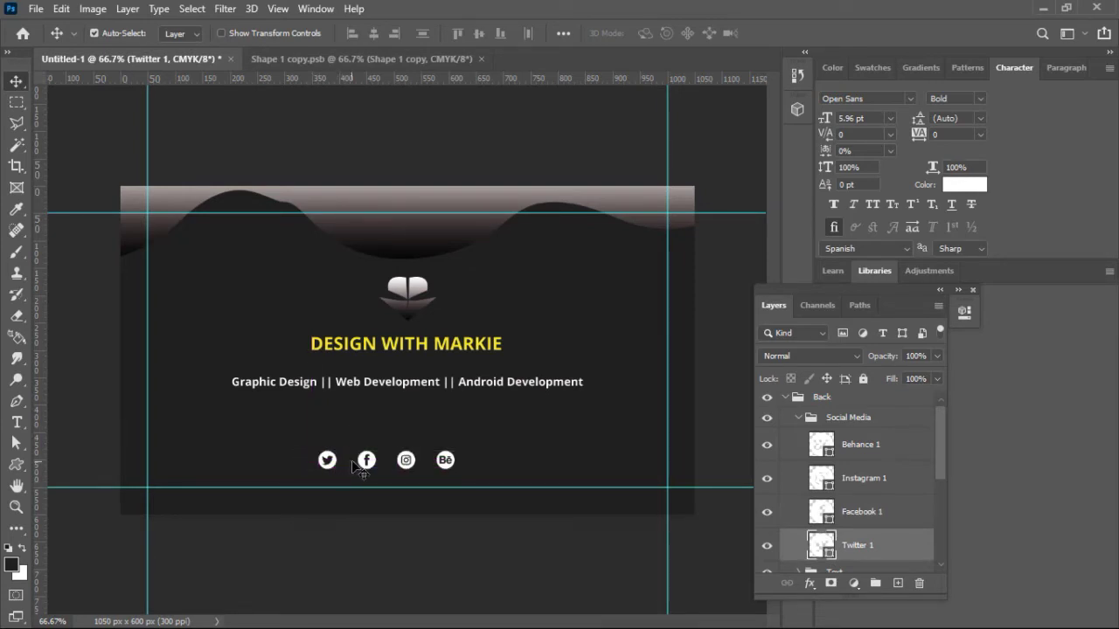
click(362, 461)
drag(361, 461, 354, 461)
key(Left)
key(Left)
key(Left)
key(Left)
key(Left)
key(Left)
key(Left)
key(Left)
key(Left)
key(Left)
key(Left)
key(Left)
key(Left)
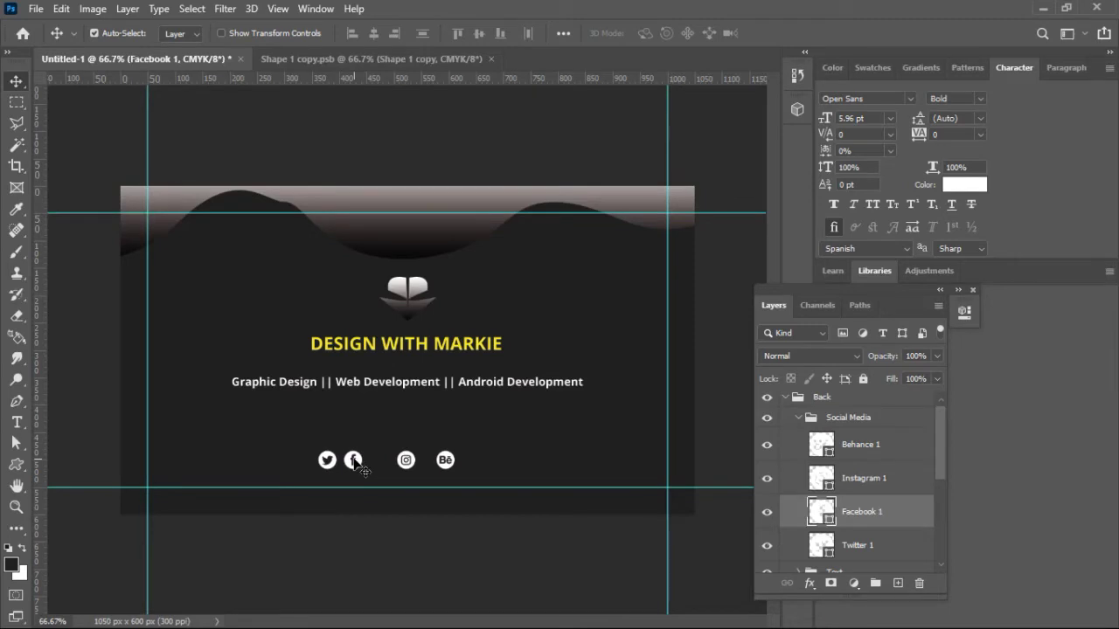
Step: Move Instagram beside Facebook and Behance beside Instagram, evenly spaced 12 px apart
drag(400, 463, 372, 464)
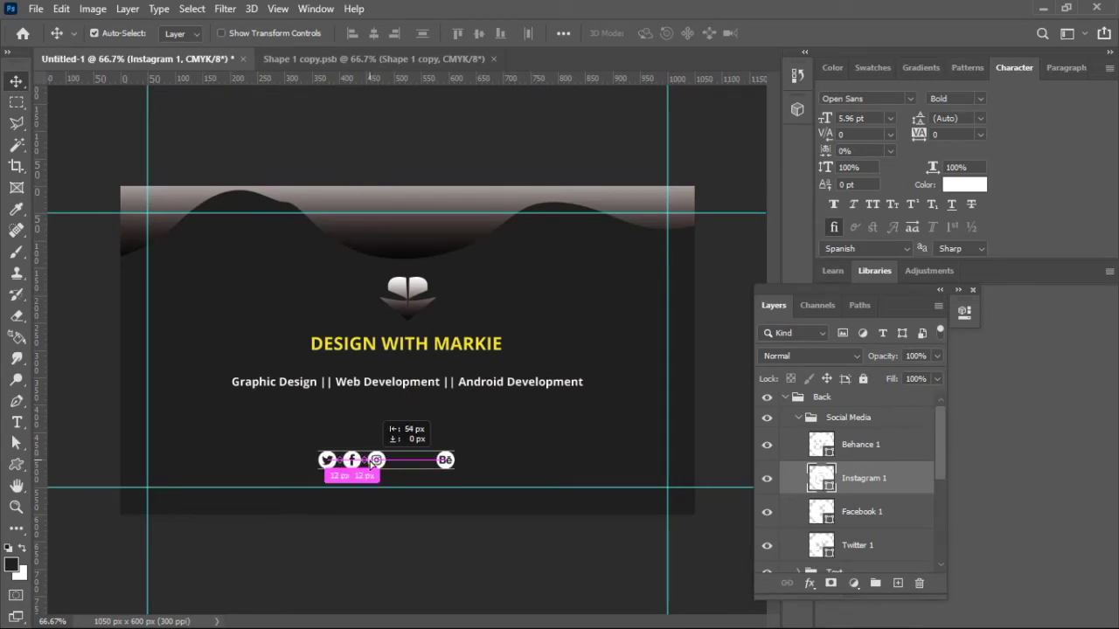
drag(372, 464, 374, 463)
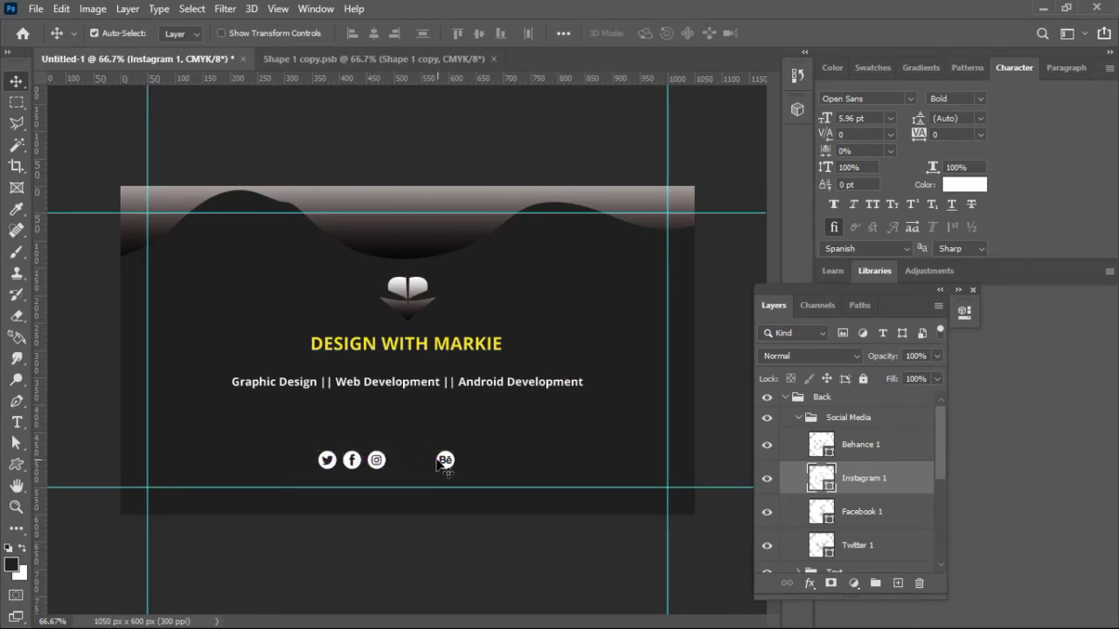
click(437, 461)
drag(440, 460, 390, 467)
drag(397, 469, 399, 467)
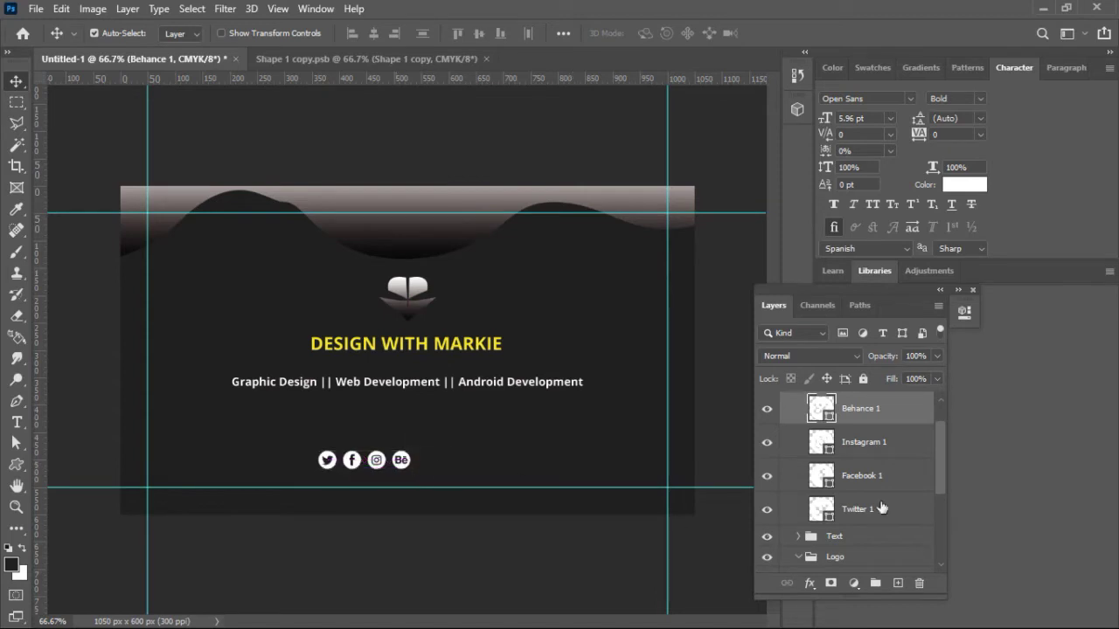
Step: Centre the Social Media icon row horizontally under the subtitle
scroll(943, 445, up, 2)
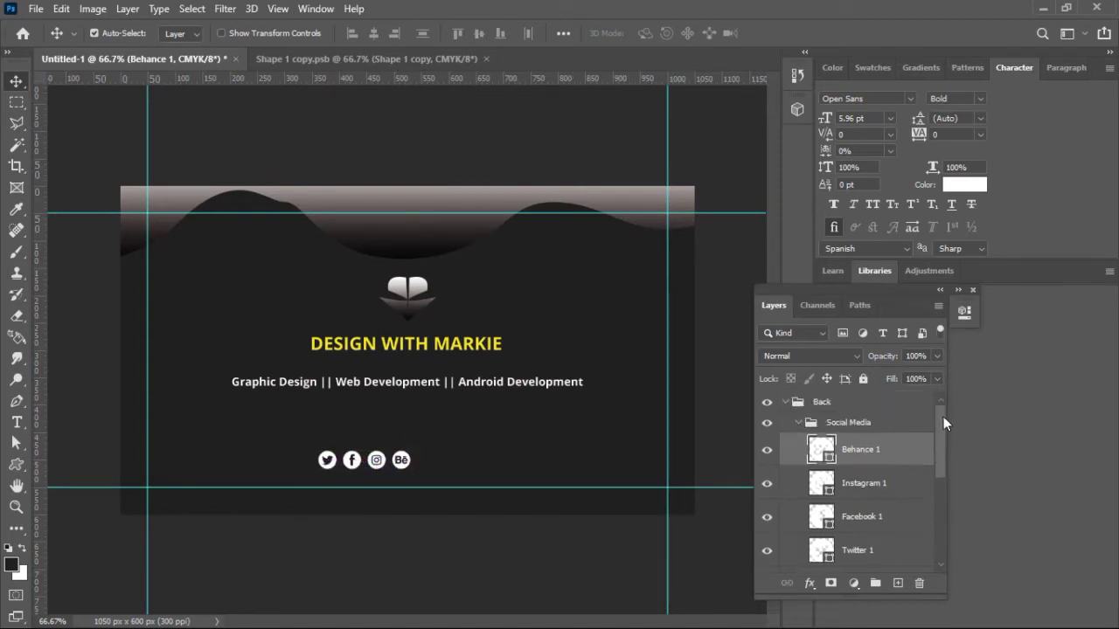
click(797, 423)
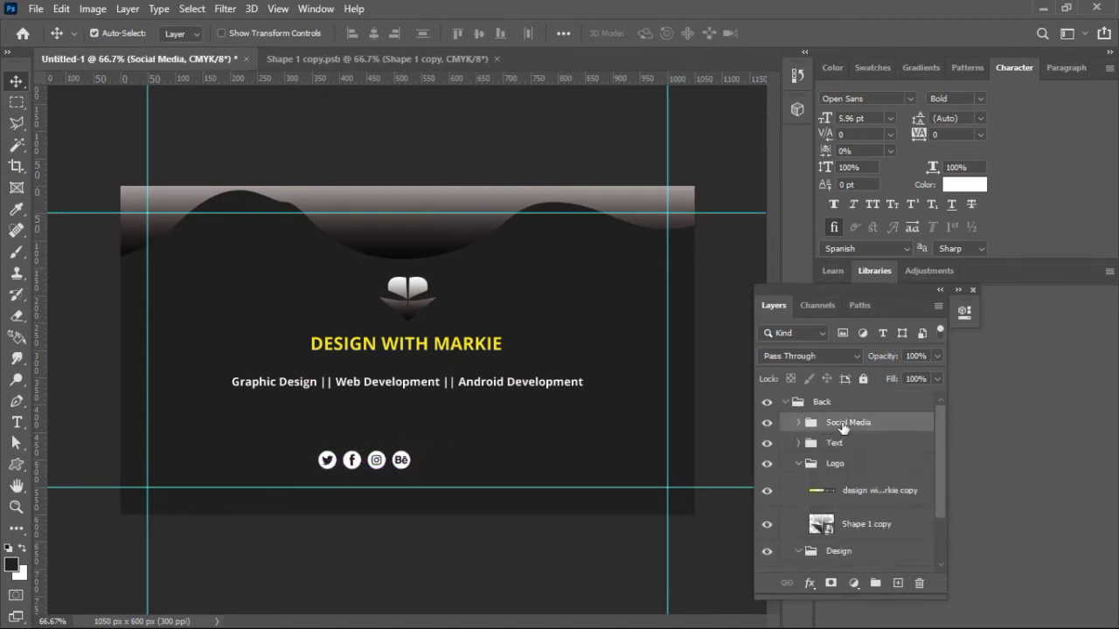
key(ctrl+t)
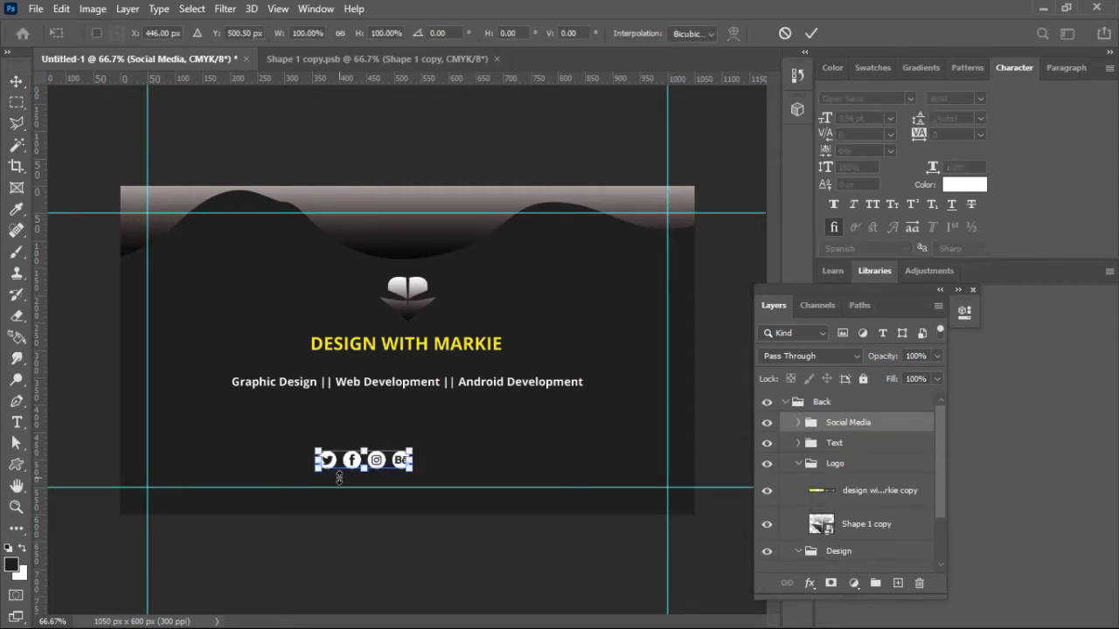
drag(382, 461, 423, 450)
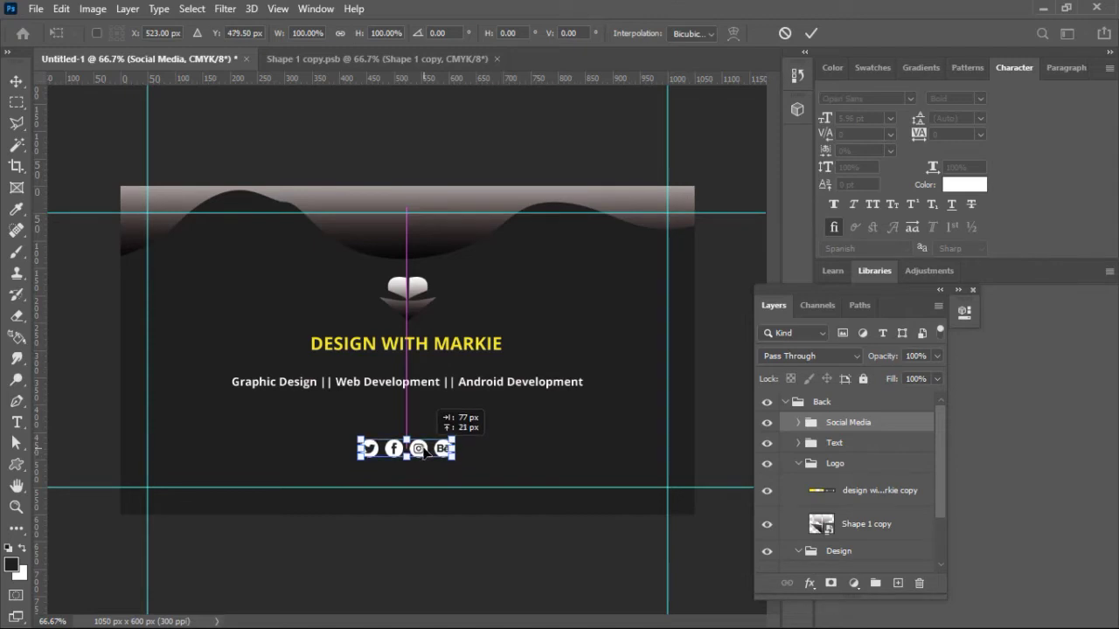
drag(423, 448, 423, 444)
click(811, 33)
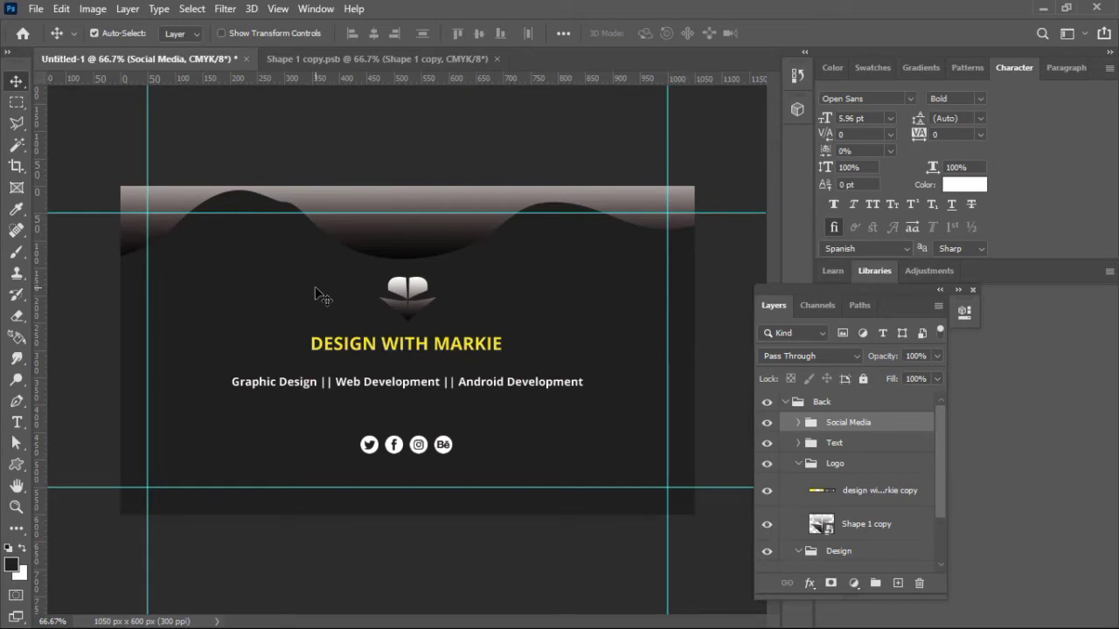
Step: Move the icon row about 31 px lower, near the card's bottom guide
key(Down)
key(Down)
key(Down)
key(Down)
key(Down)
key(Down)
key(Down)
key(Down)
key(Down)
key(Down)
key(Down)
key(Down)
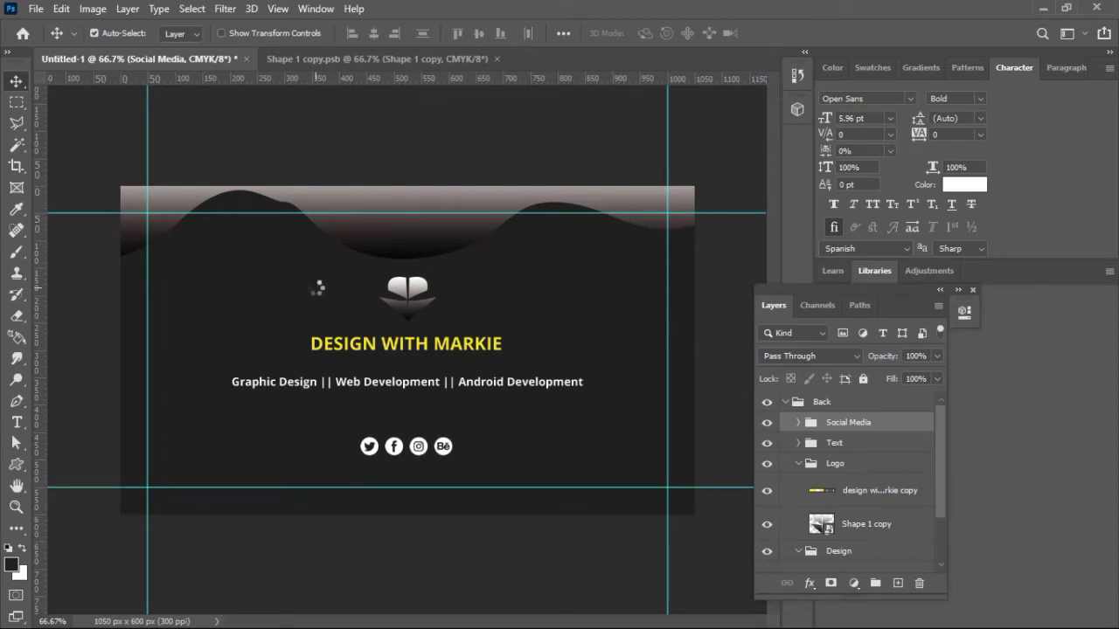
key(Down)
key(Down)
key(Down)
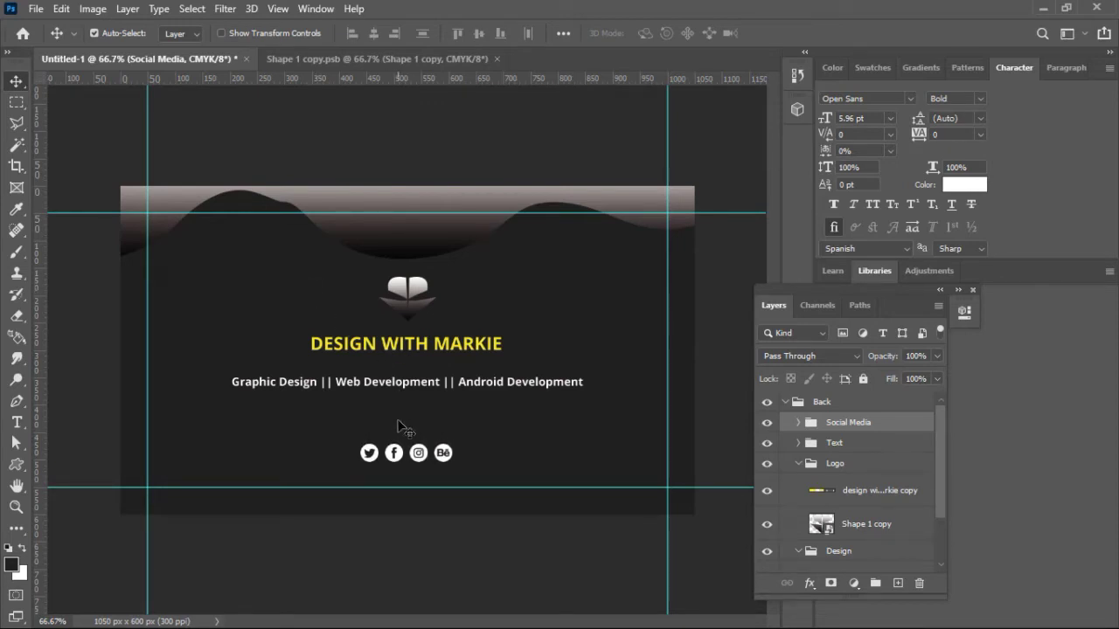
drag(400, 458, 401, 457)
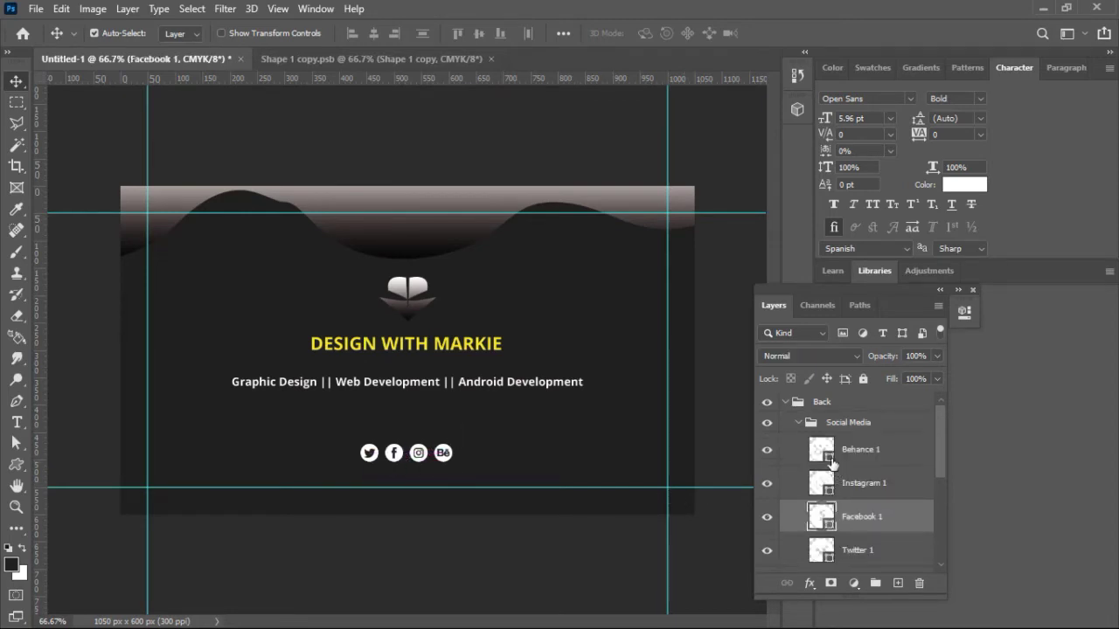
click(800, 427)
click(798, 423)
key(ctrl+t)
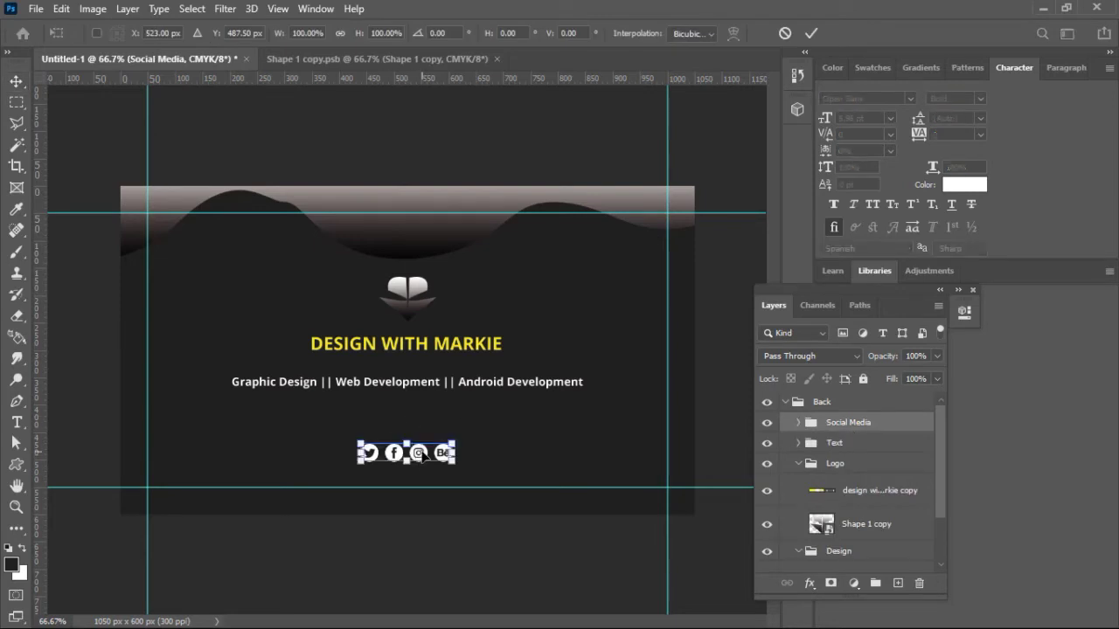
drag(420, 459, 419, 471)
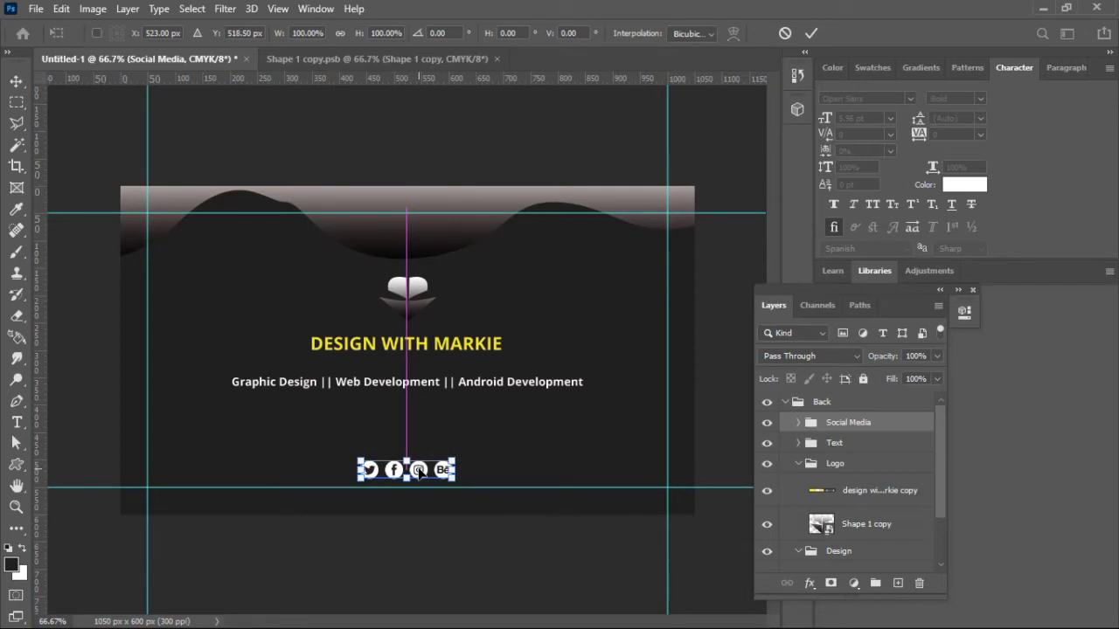
click(811, 35)
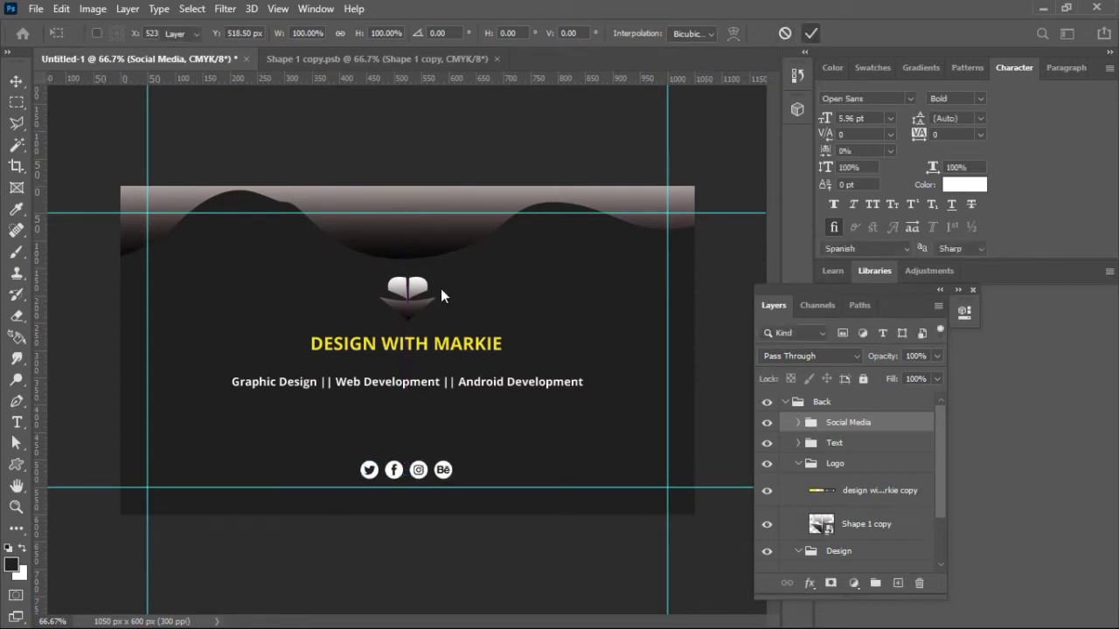
Step: Duplicate the subtitle line twice below and change the middle copy to the two contact phone numbers
click(479, 386)
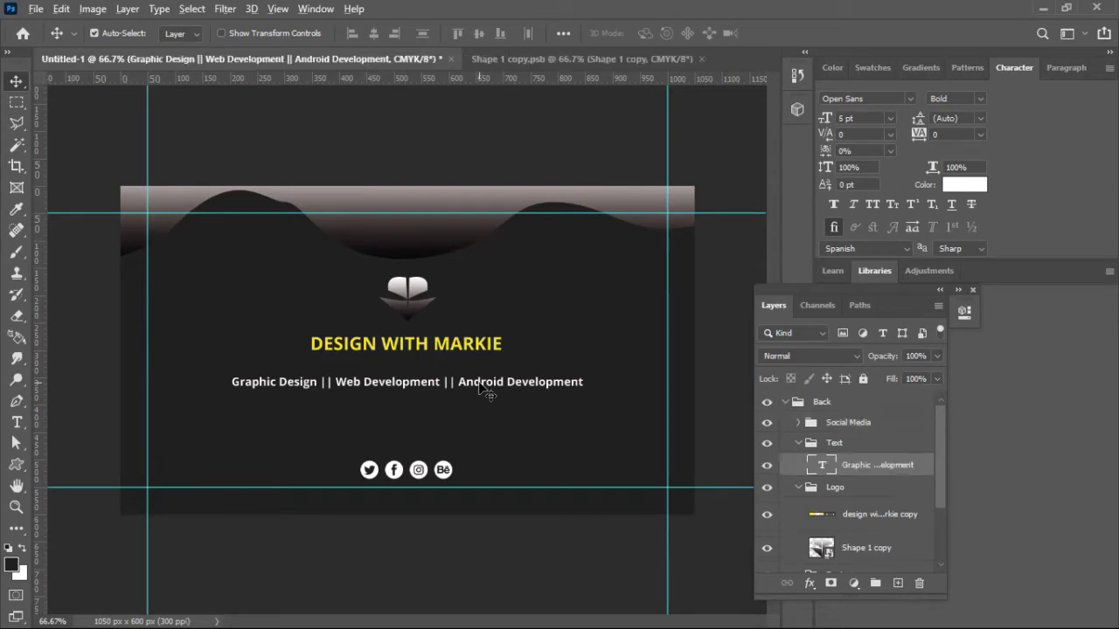
drag(480, 390, 479, 430)
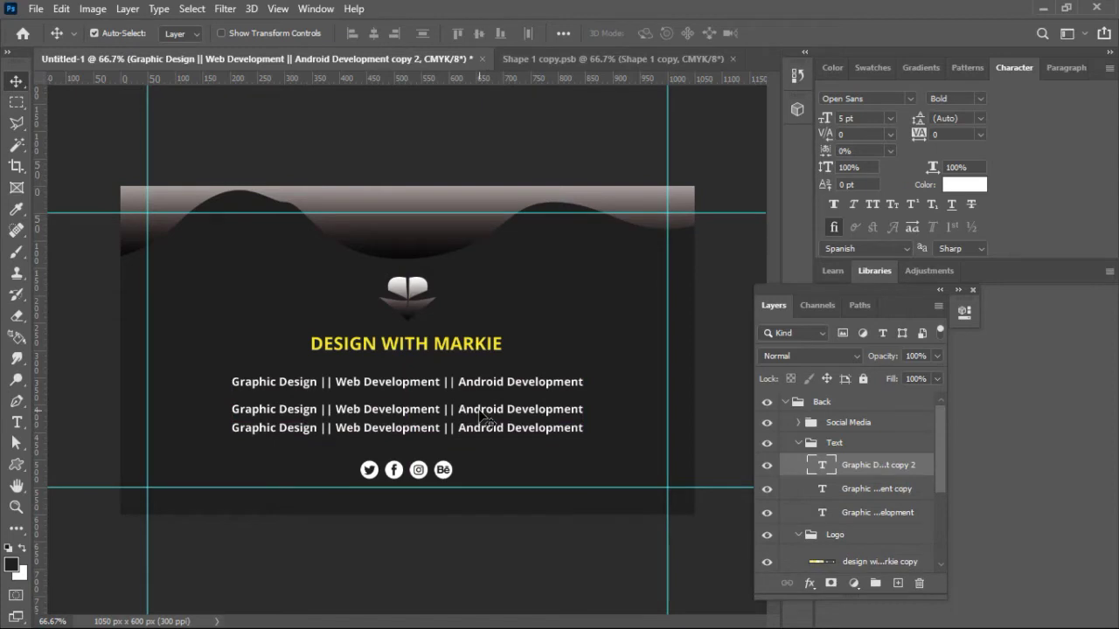
double_click(479, 410)
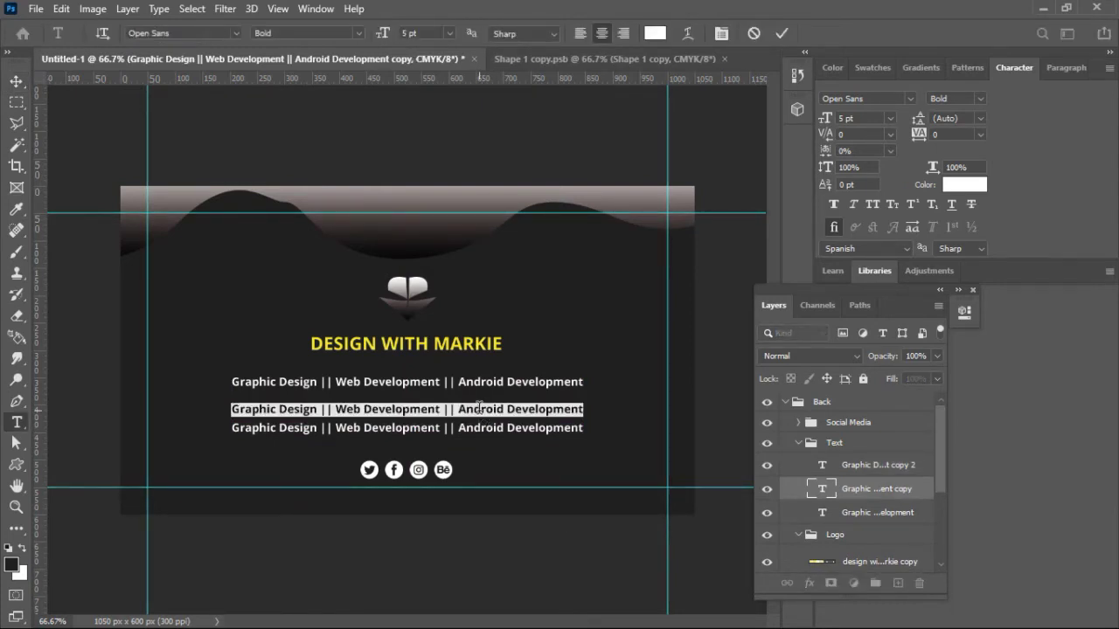
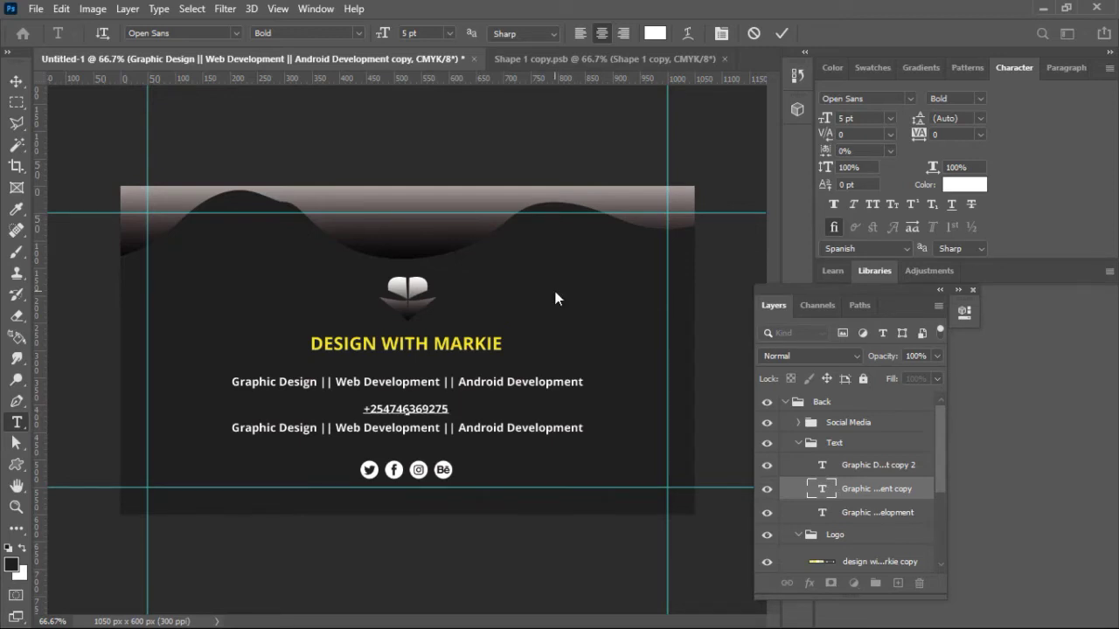
text( |)
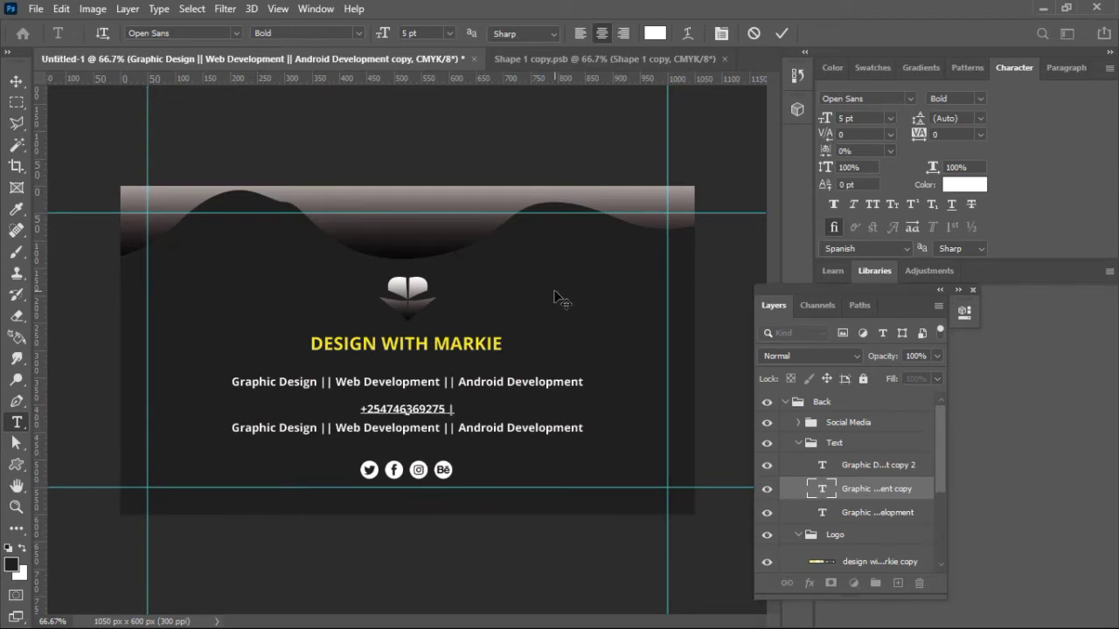
key(BackSpace)
key(BackSpace)
text(\)
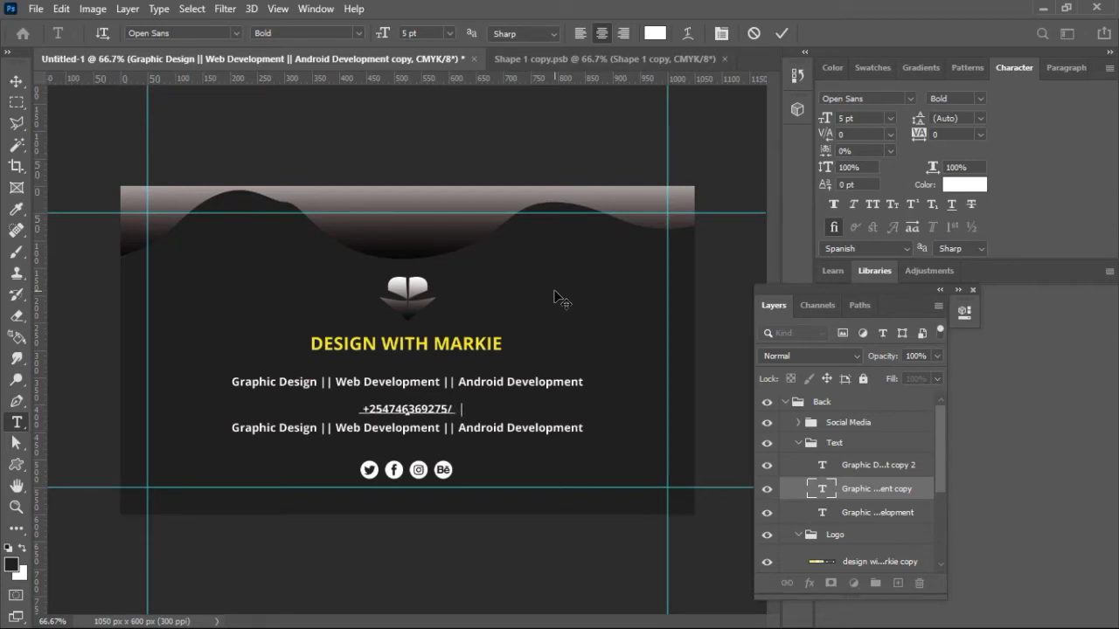
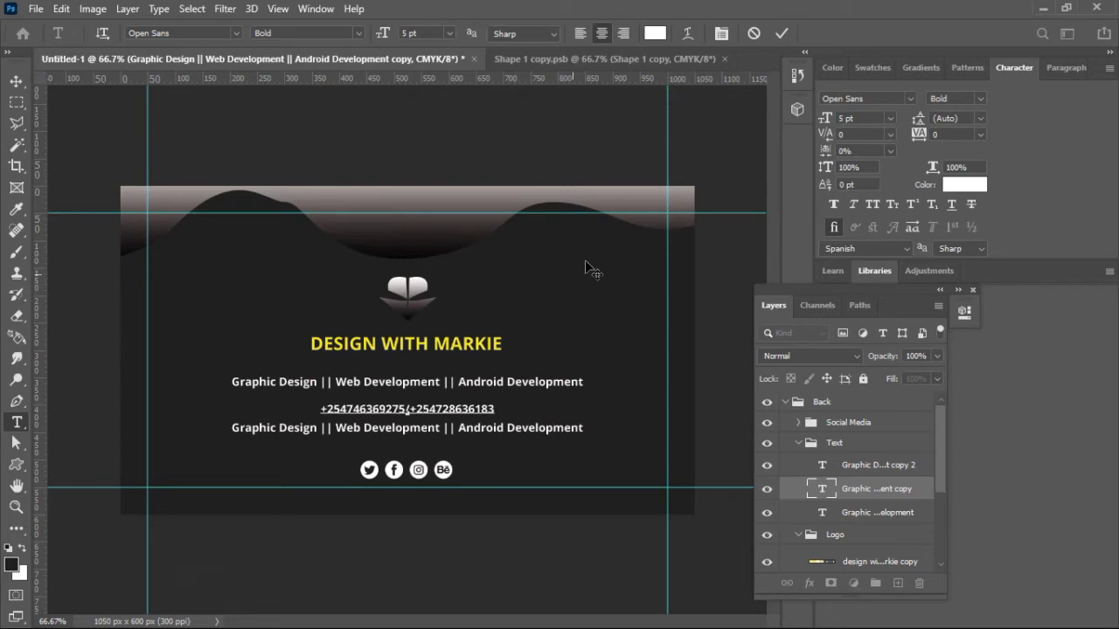
click(774, 39)
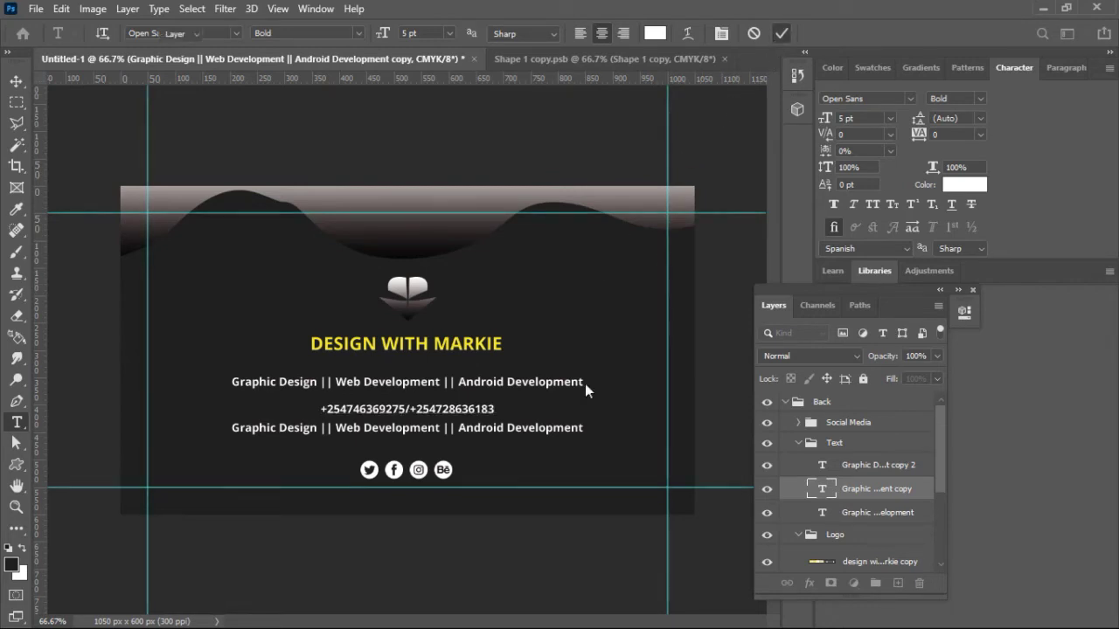
key(v)
click(549, 434)
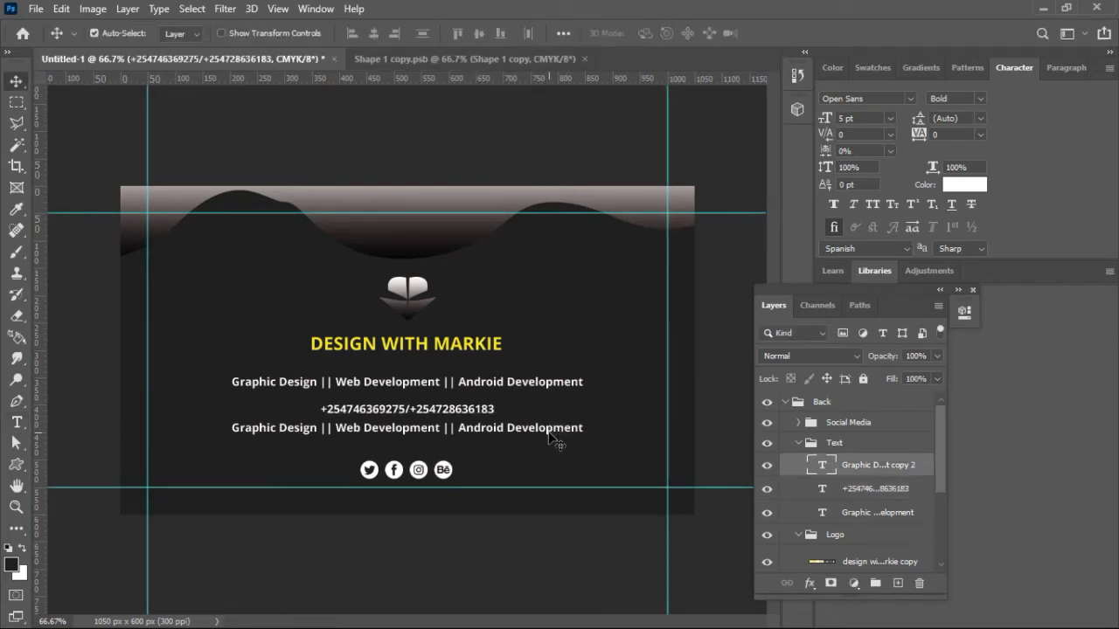
Step: Replace the lowest copy with 'martechdesignhub.co.ke' and shift the phone numbers line slightly
double_click(549, 430)
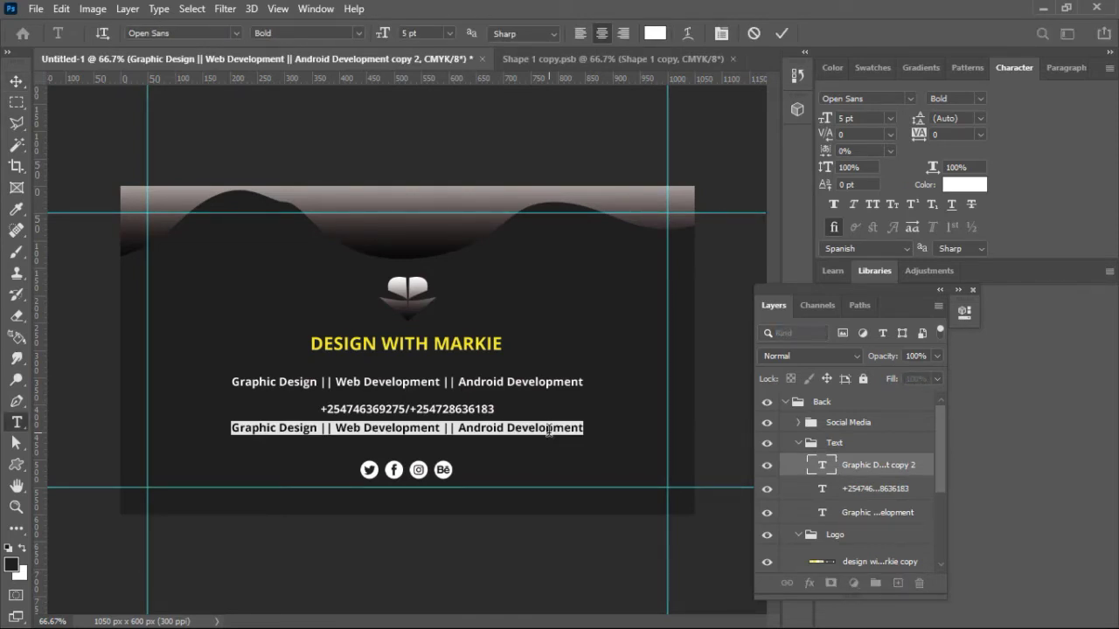
click(549, 430)
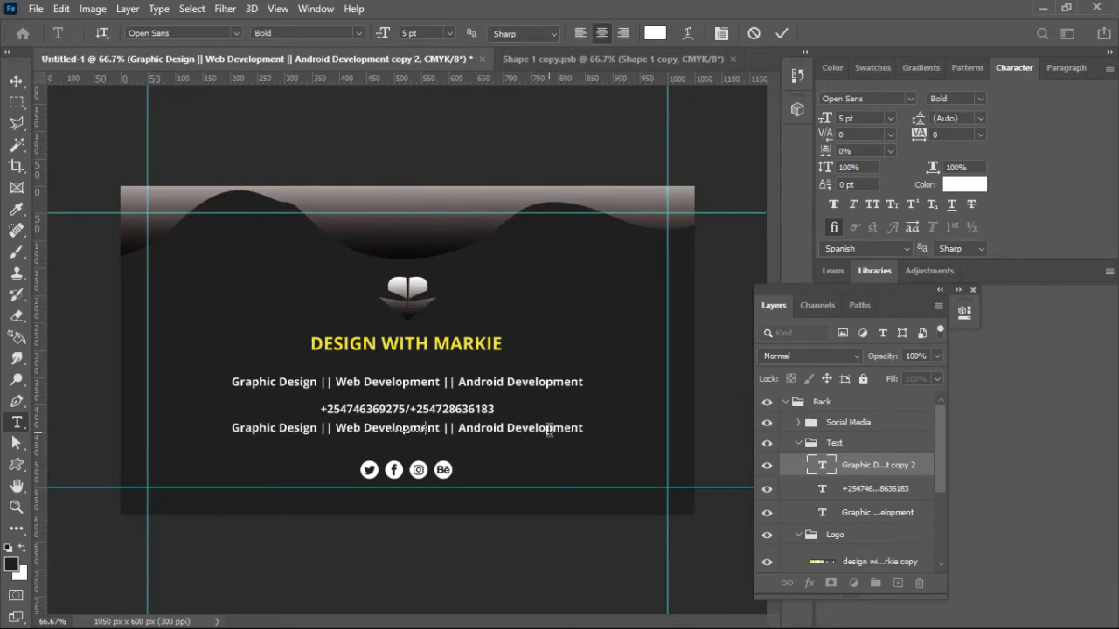
key(ctrl+a)
text(marte)
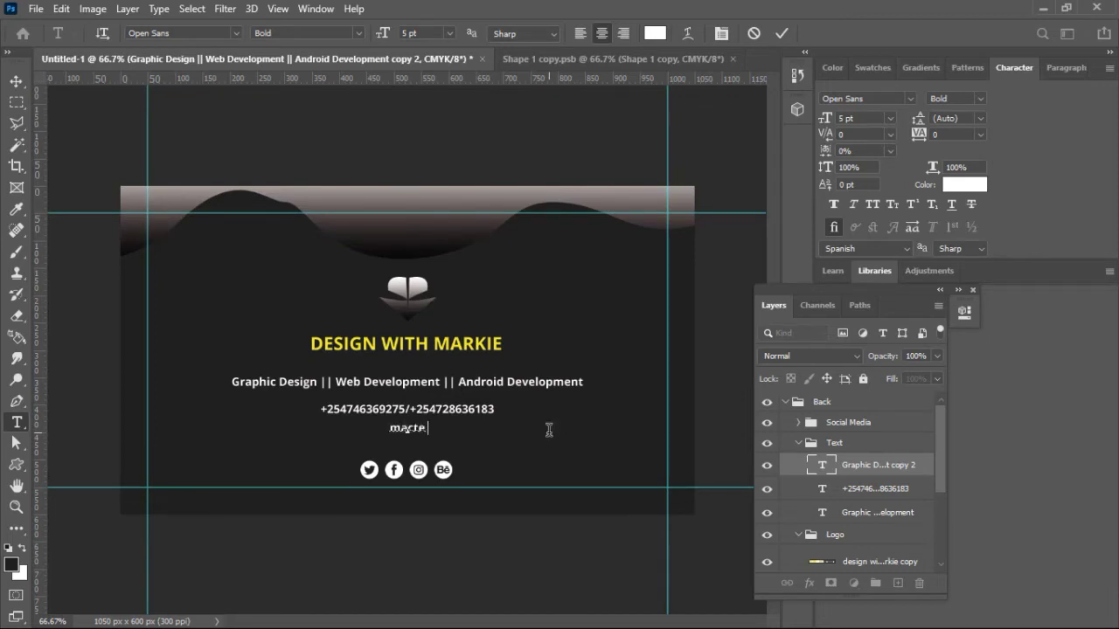
text(chdesignhub.)
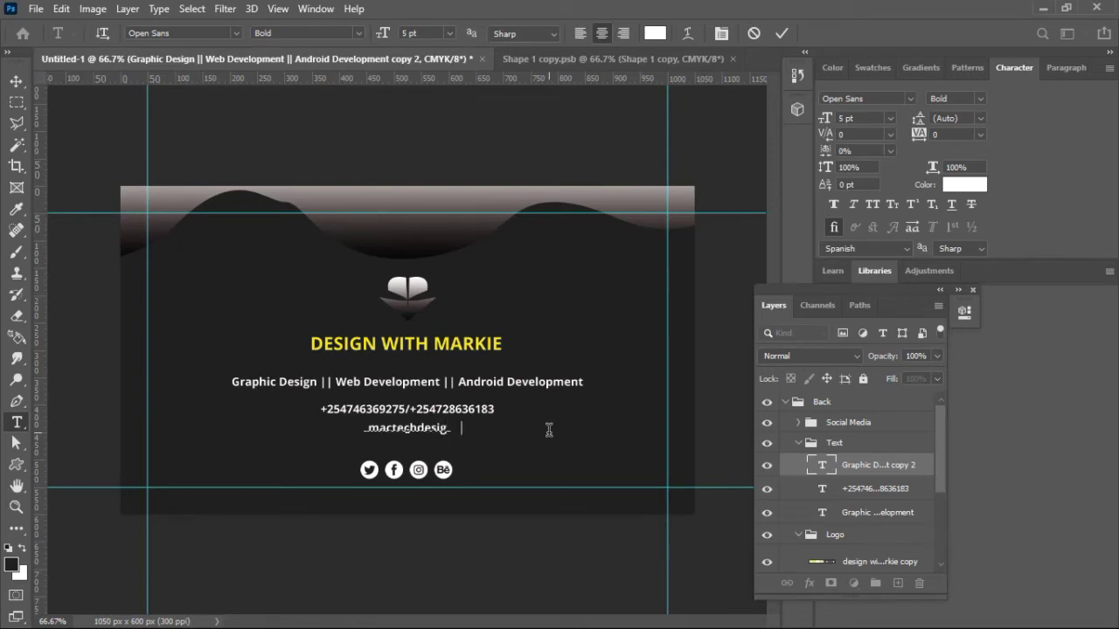
text(co.ke)
click(783, 34)
key(v)
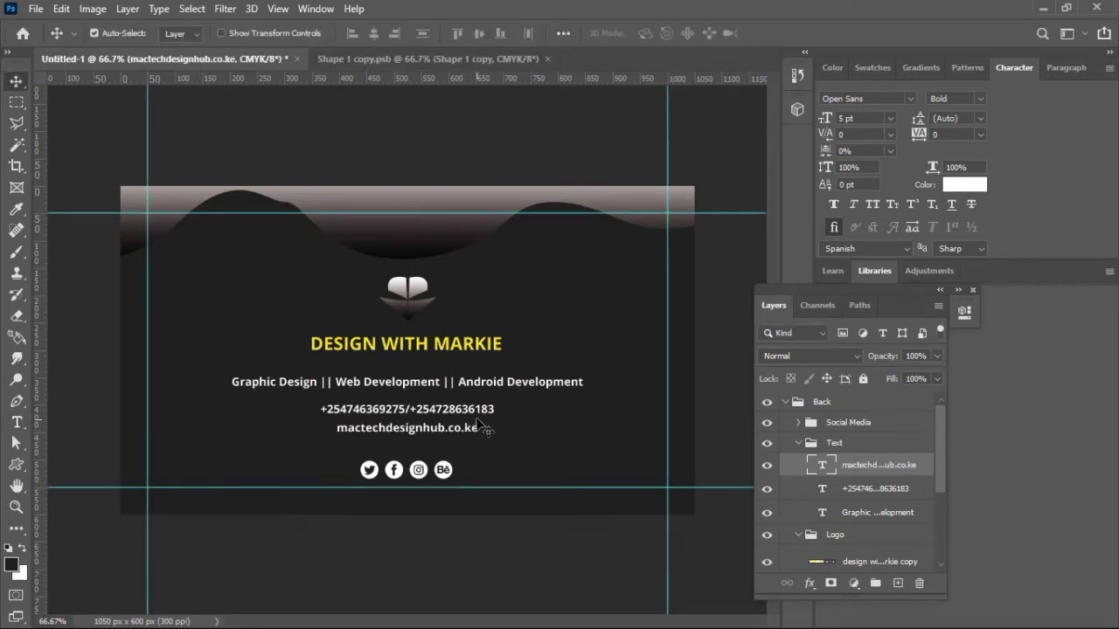
drag(484, 420, 469, 461)
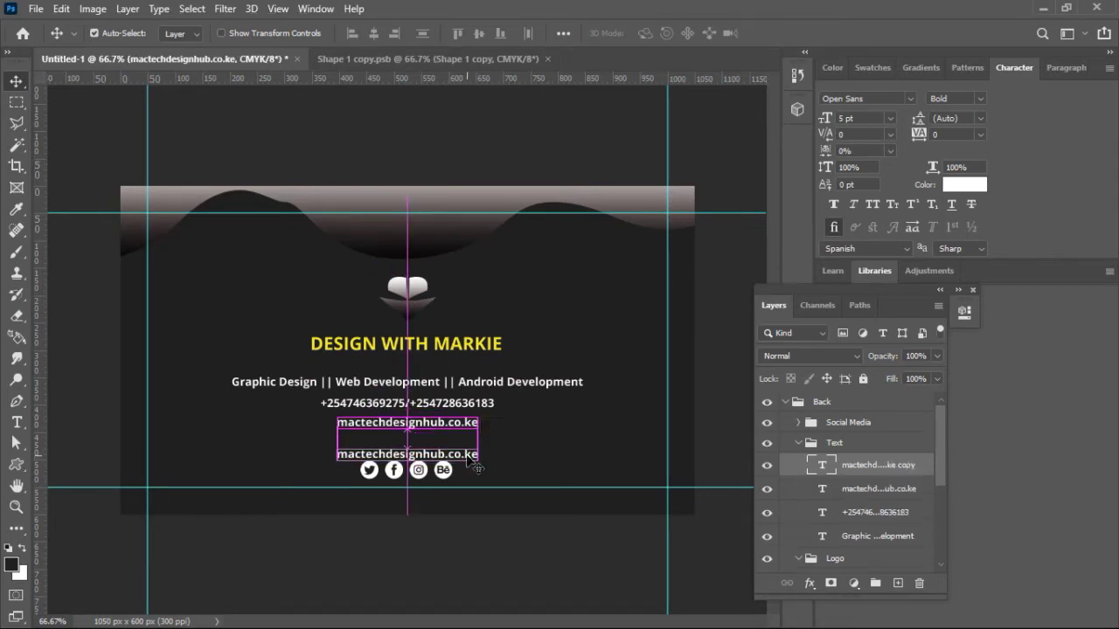
key(Up)
key(Up)
key(Up)
key(Up)
key(Up)
key(Up)
key(Up)
key(Up)
key(Up)
key(Up)
key(Up)
key(Up)
key(Up)
key(Up)
key(Up)
key(Up)
key(Up)
key(Up)
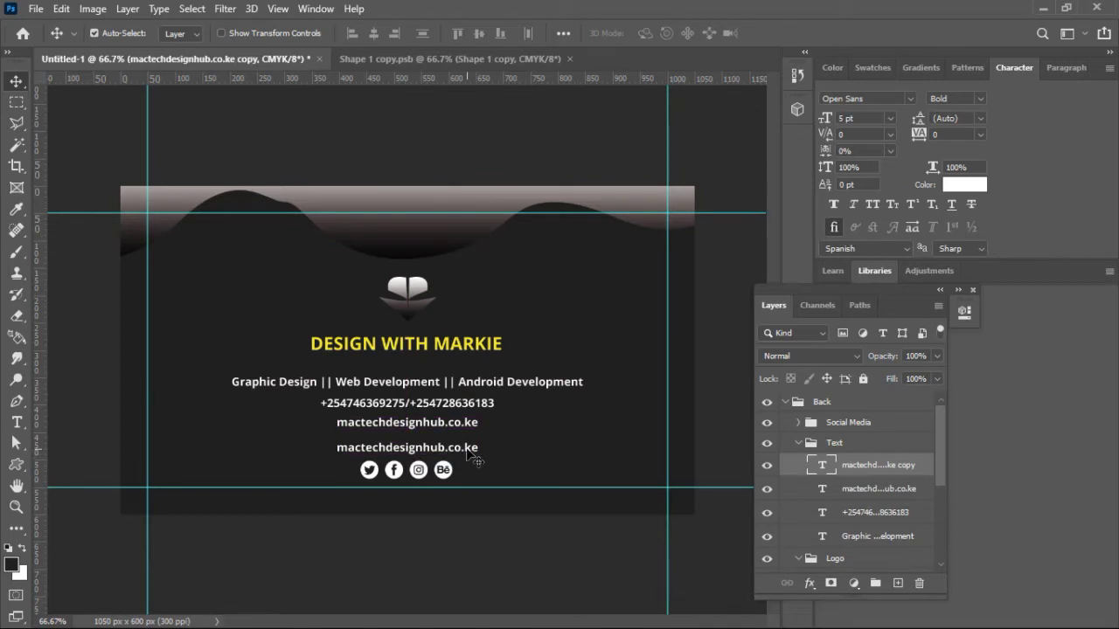
double_click(467, 446)
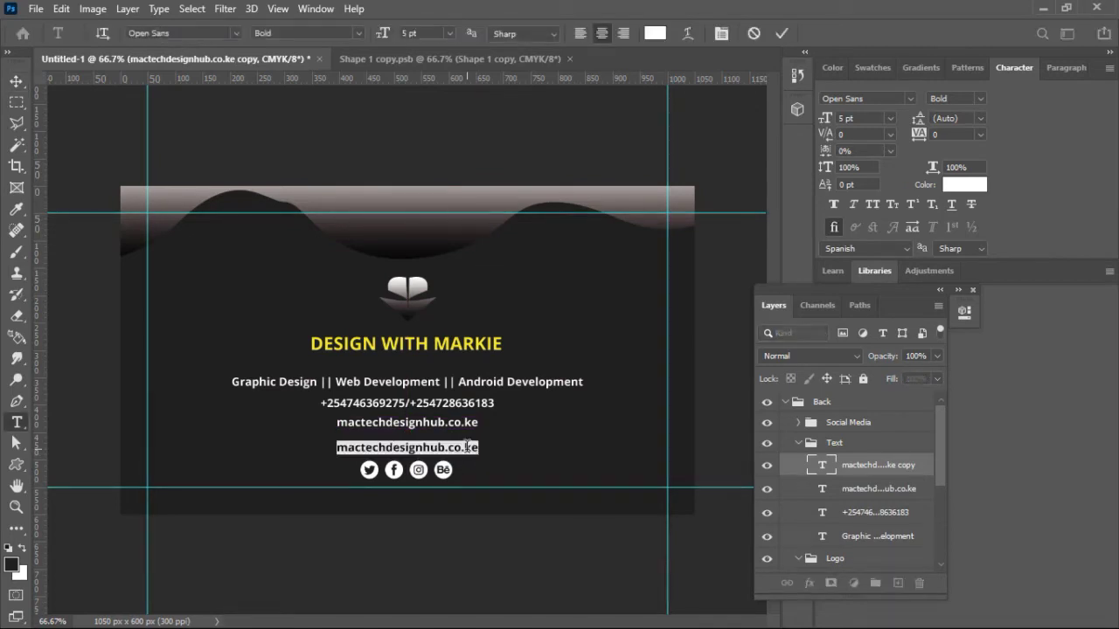
text(@)
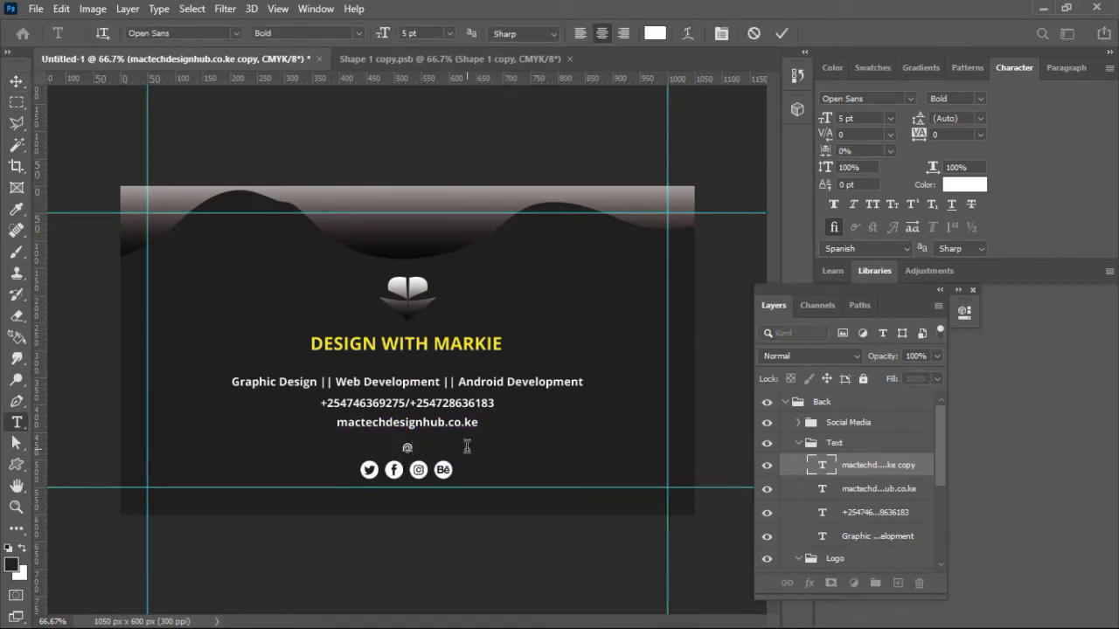
text(mactechdesignhub)
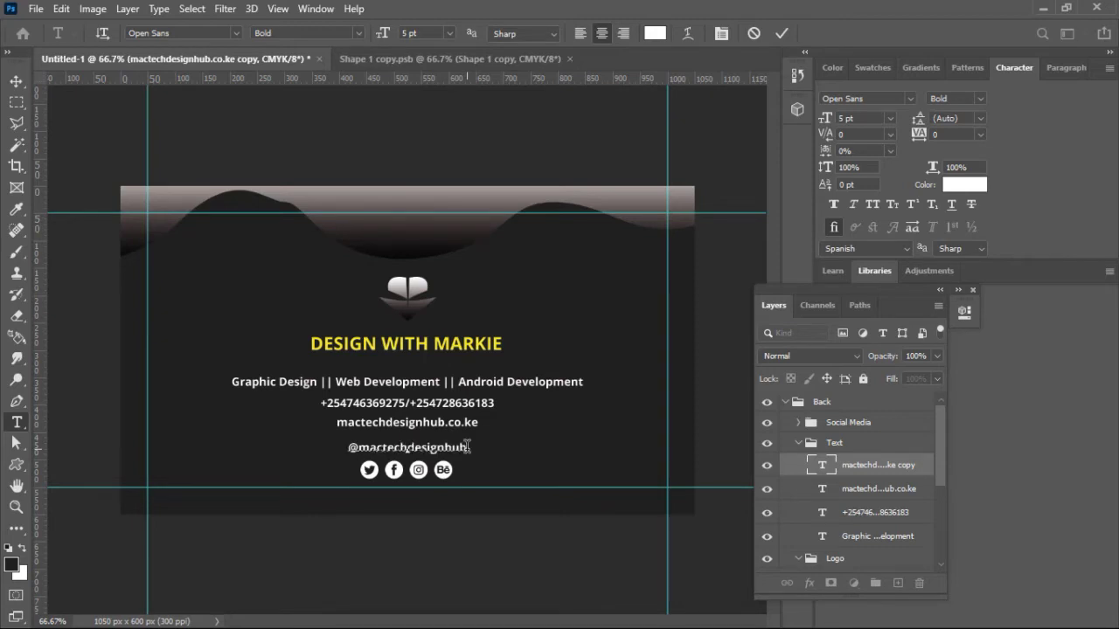
click(778, 36)
key(v)
key(ctrl+a)
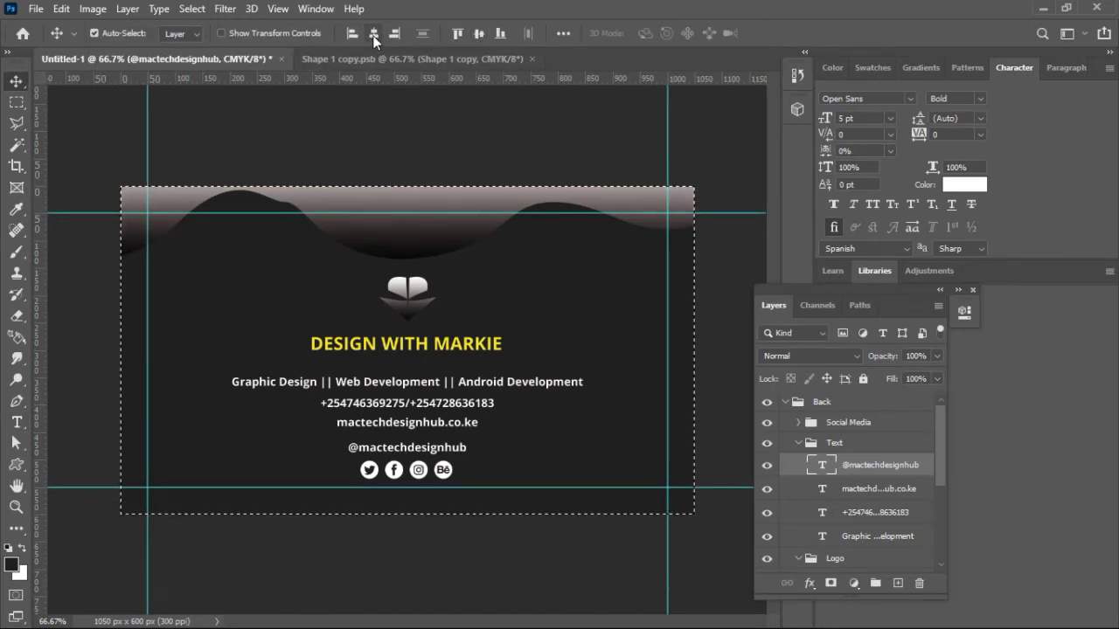
click(372, 35)
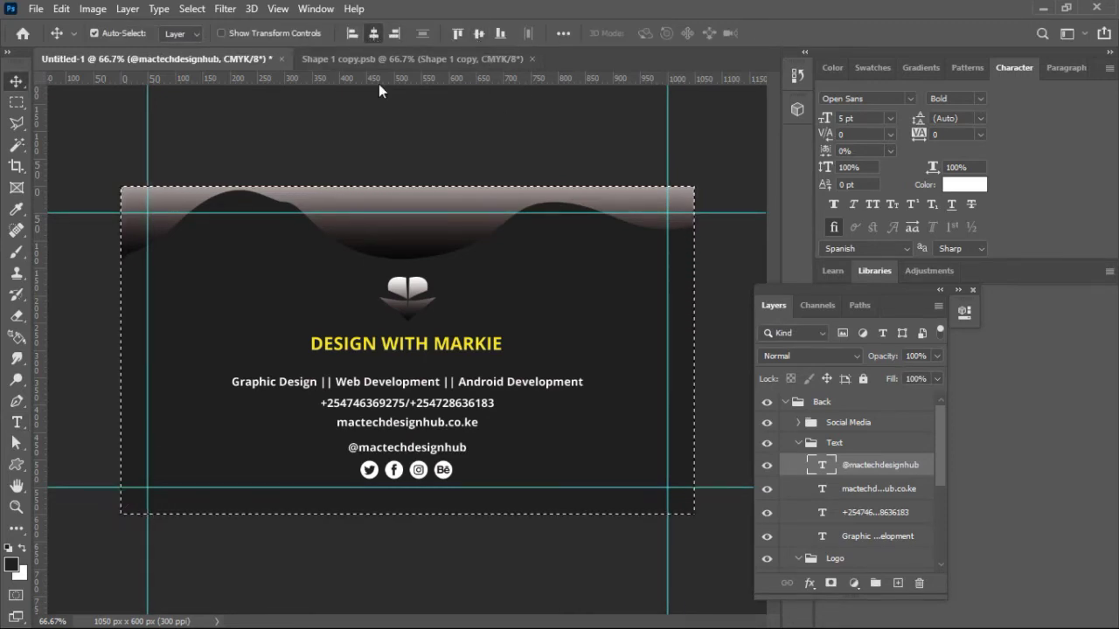
key(ctrl+d)
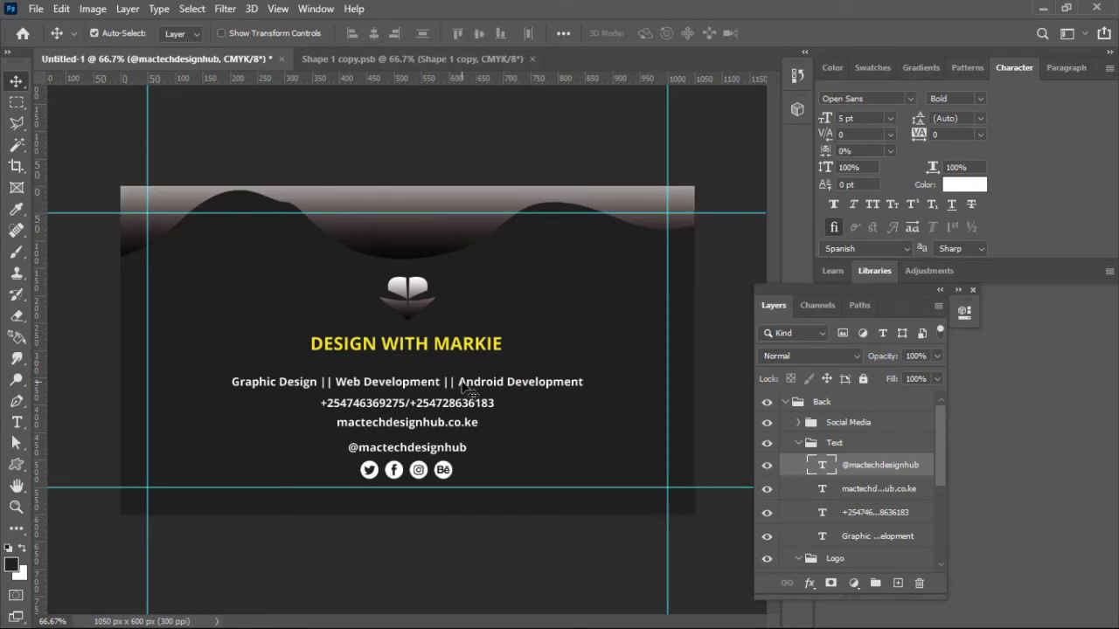
Step: Centre the services and phone number lines, then move the handle layer into Social Media
click(468, 388)
key(ctrl+a)
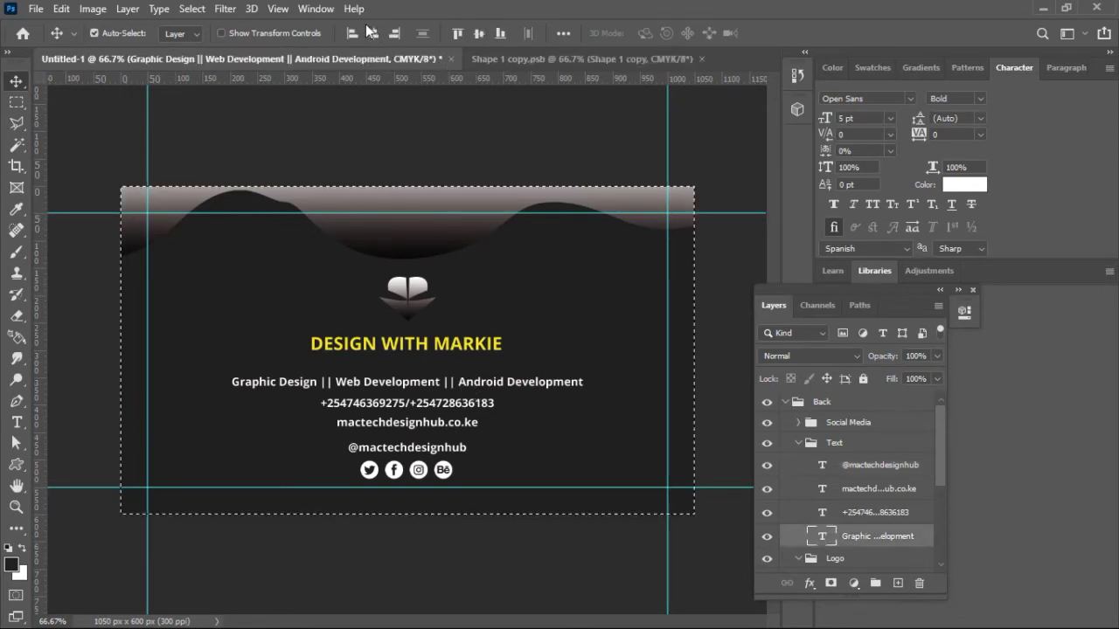
click(373, 35)
key(ctrl+d)
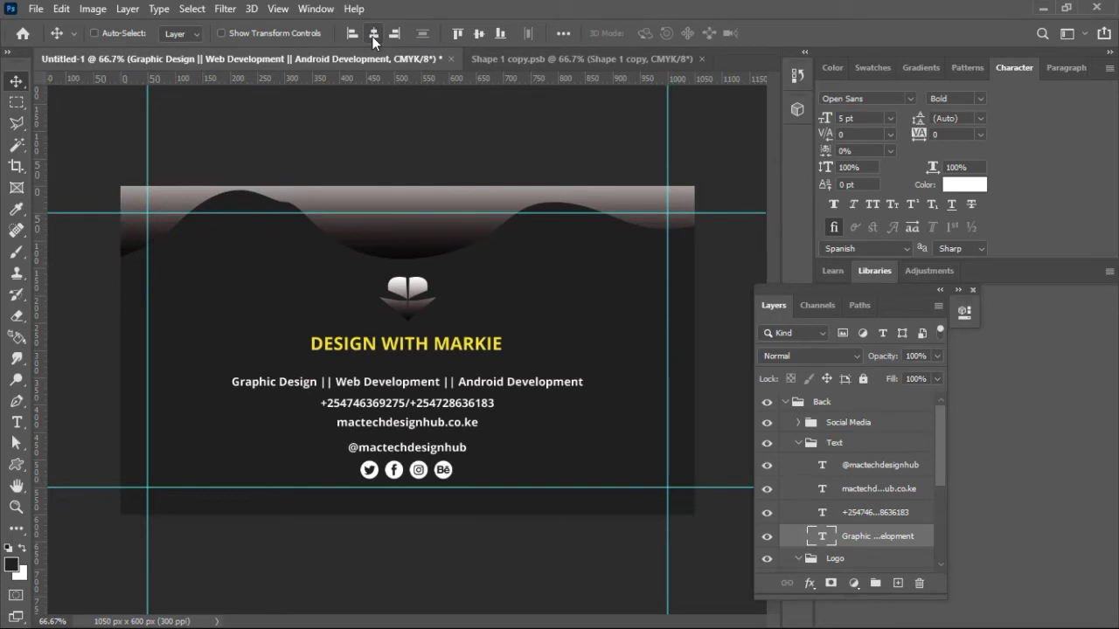
click(464, 409)
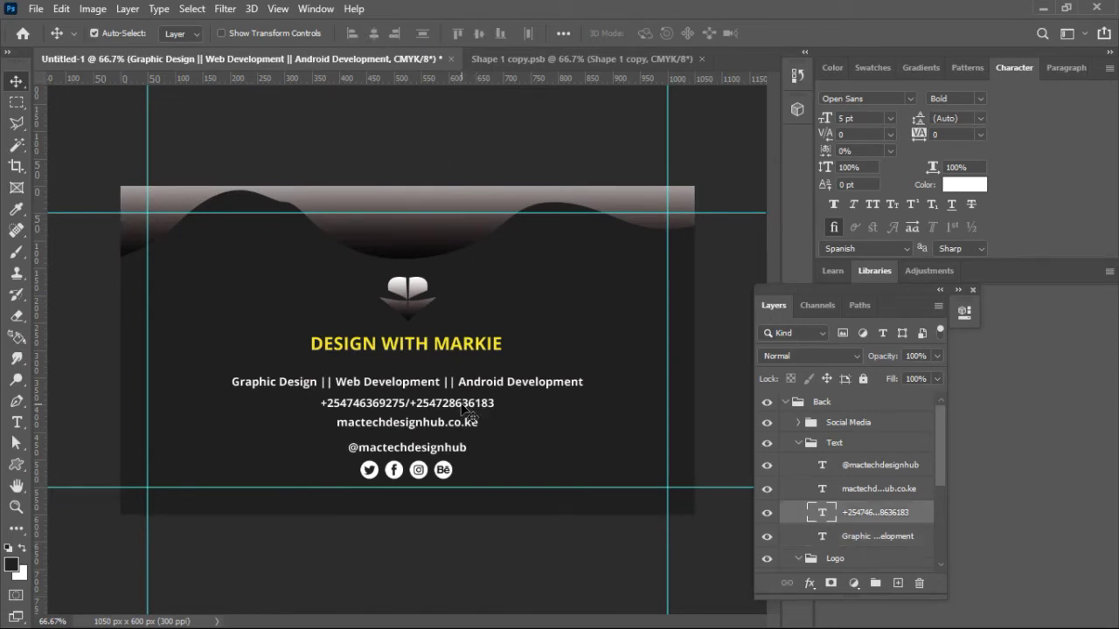
key(ctrl+a)
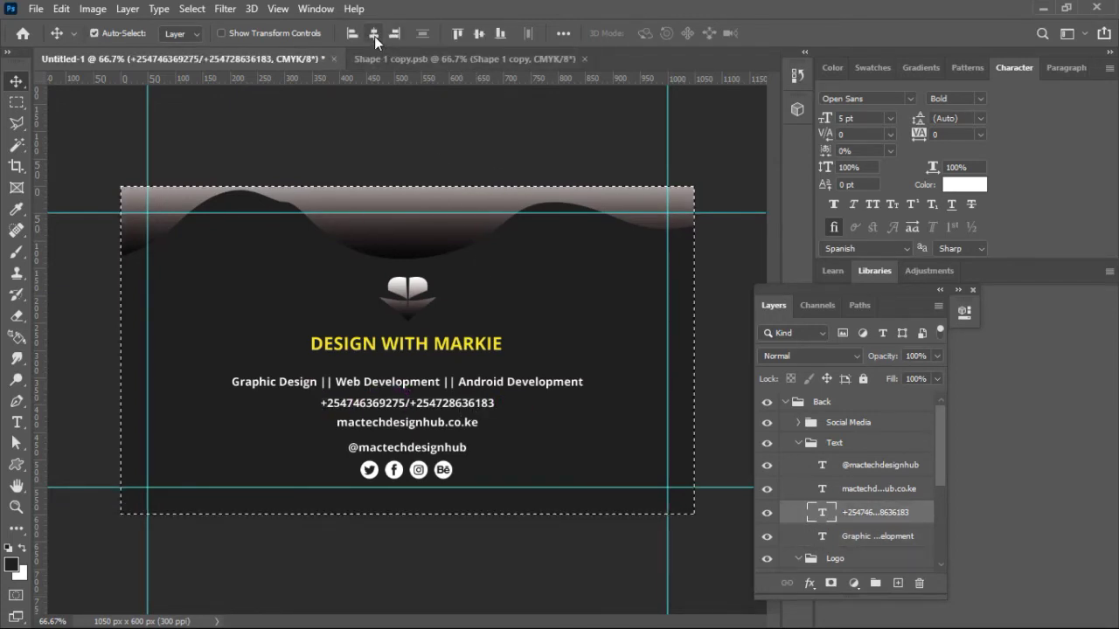
click(374, 36)
key(ctrl+d)
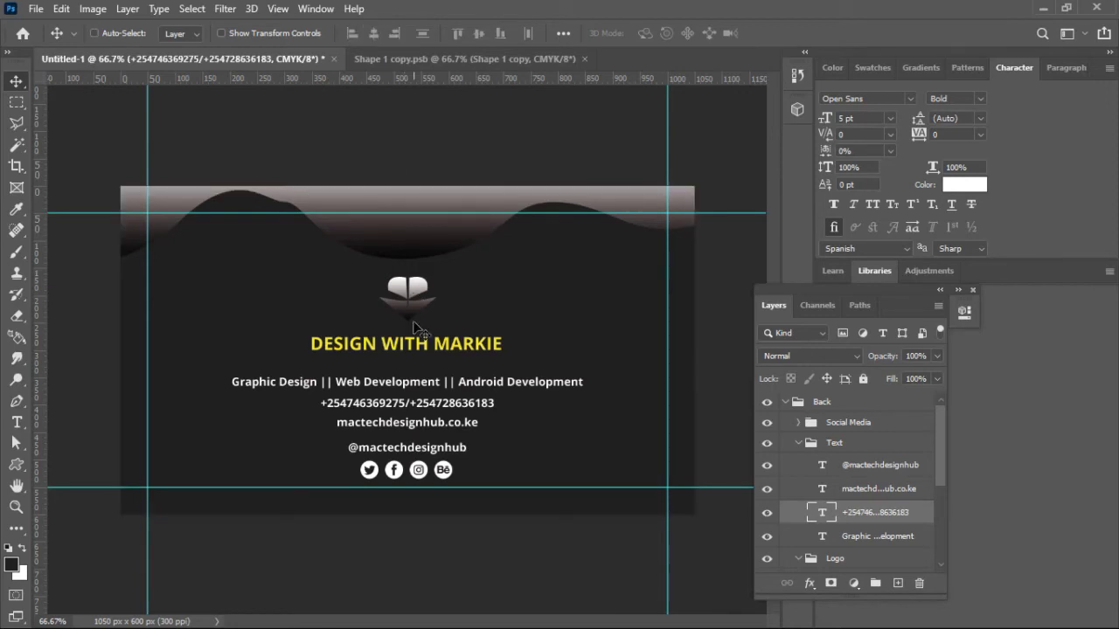
click(430, 453)
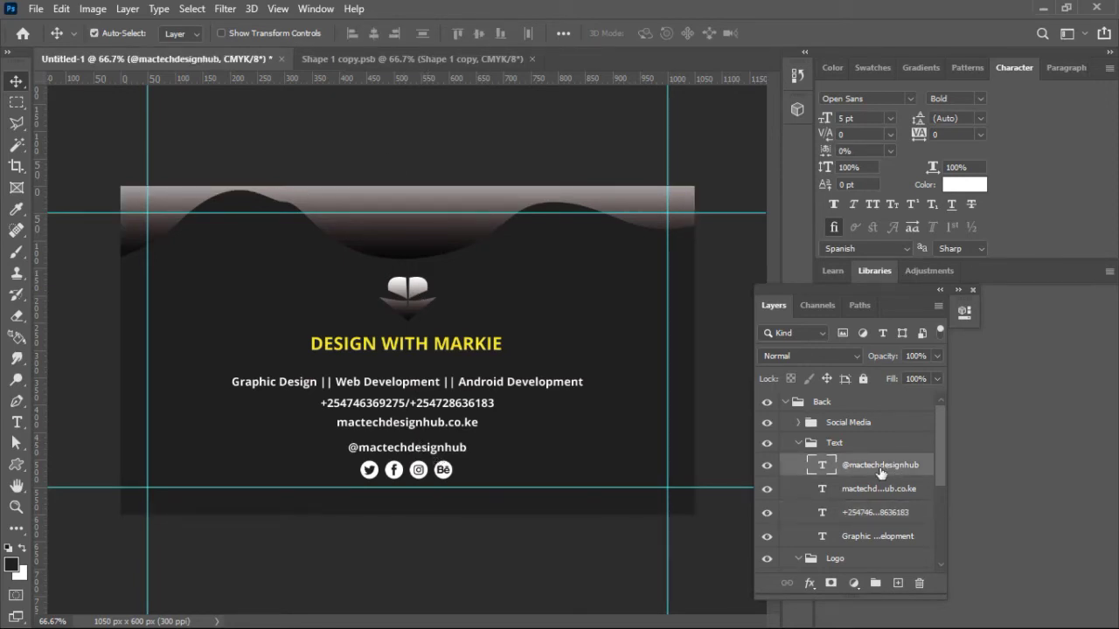
drag(881, 473, 803, 426)
Step: Scale the Social Media group to about 86% and nudge the Shape 3 wave slightly
key(ctrl+t)
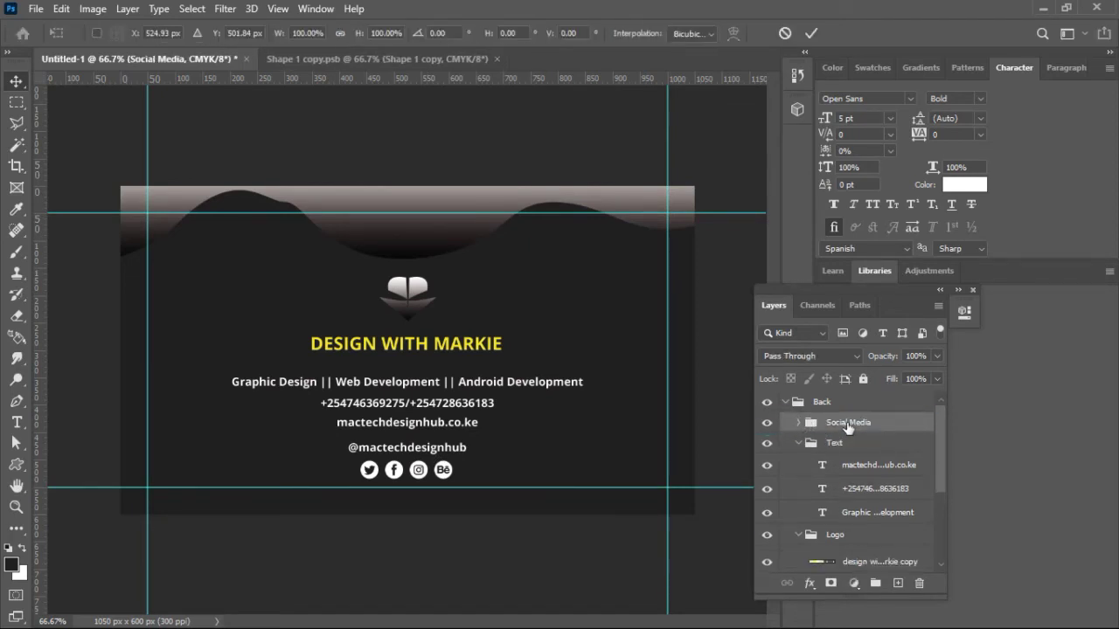
drag(466, 443, 414, 471)
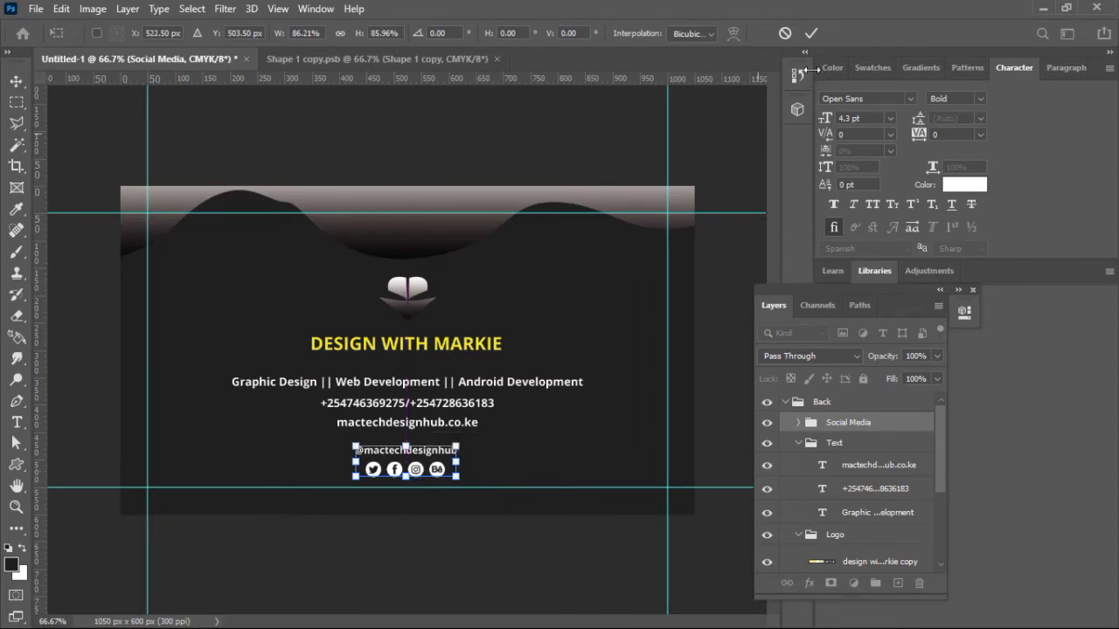
click(810, 34)
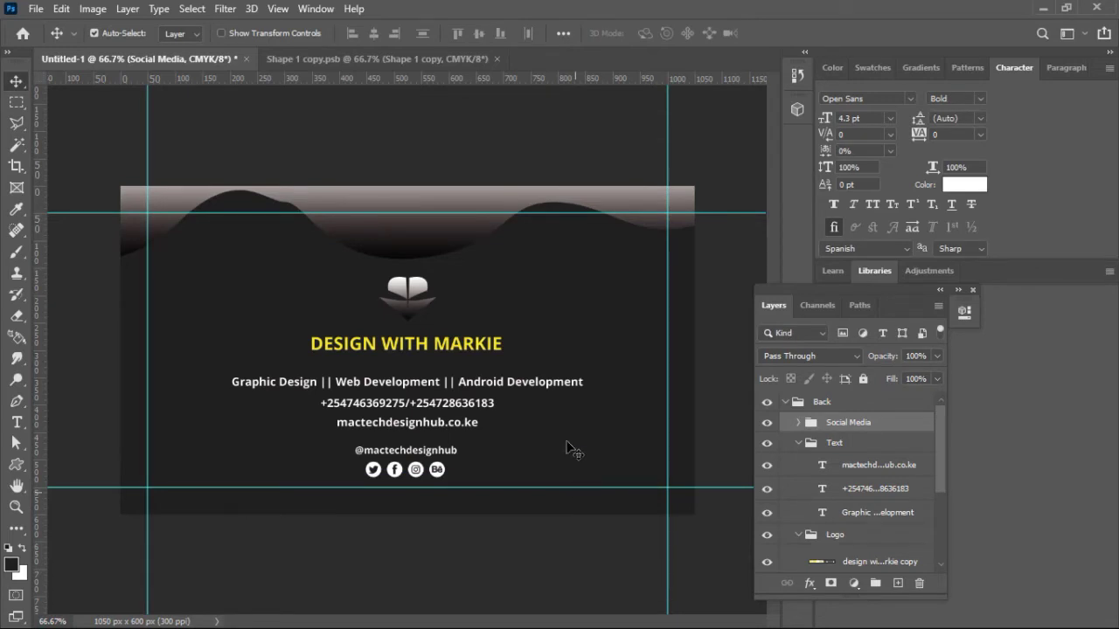
click(450, 250)
mouse_move(455, 250)
mouse_down()
mouse_move(464, 255)
mouse_move(469, 238)
mouse_move(466, 310)
mouse_move(469, 244)
mouse_up()
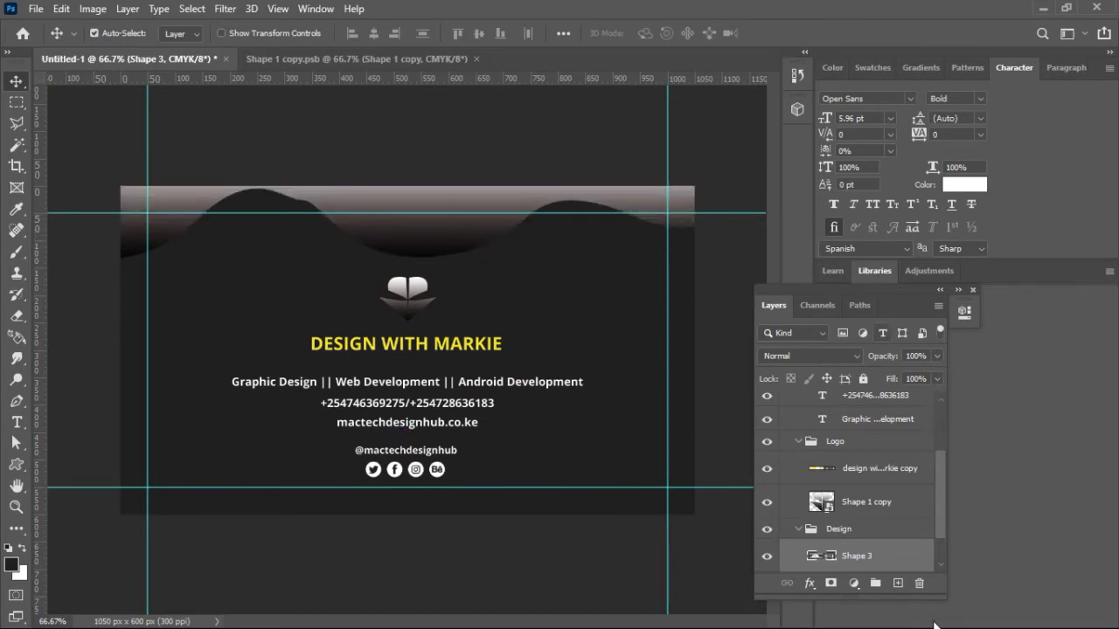
drag(940, 489, 942, 530)
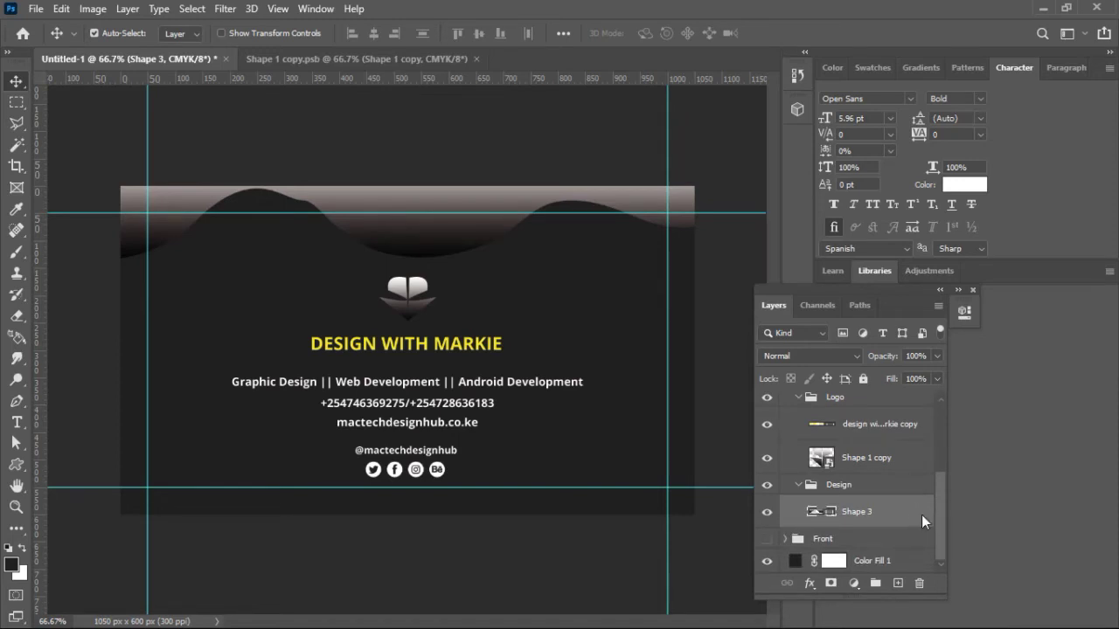
Step: Add a Drop Shadow to Shape 3 with 36% opacity, 1 px distance and 48 px size
double_click(923, 522)
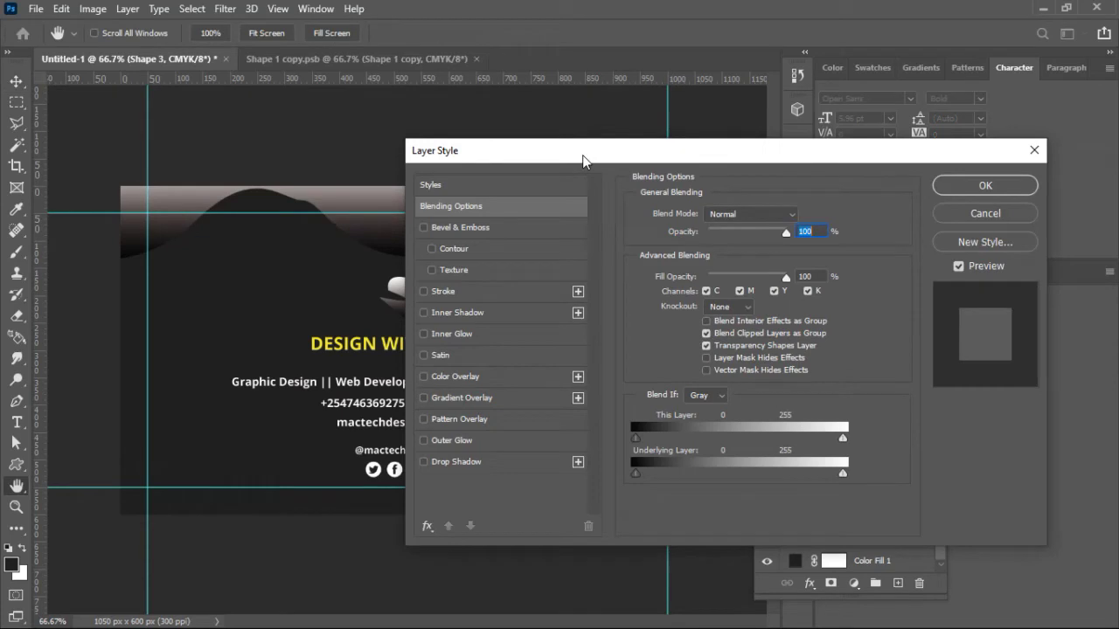
drag(584, 156, 861, 109)
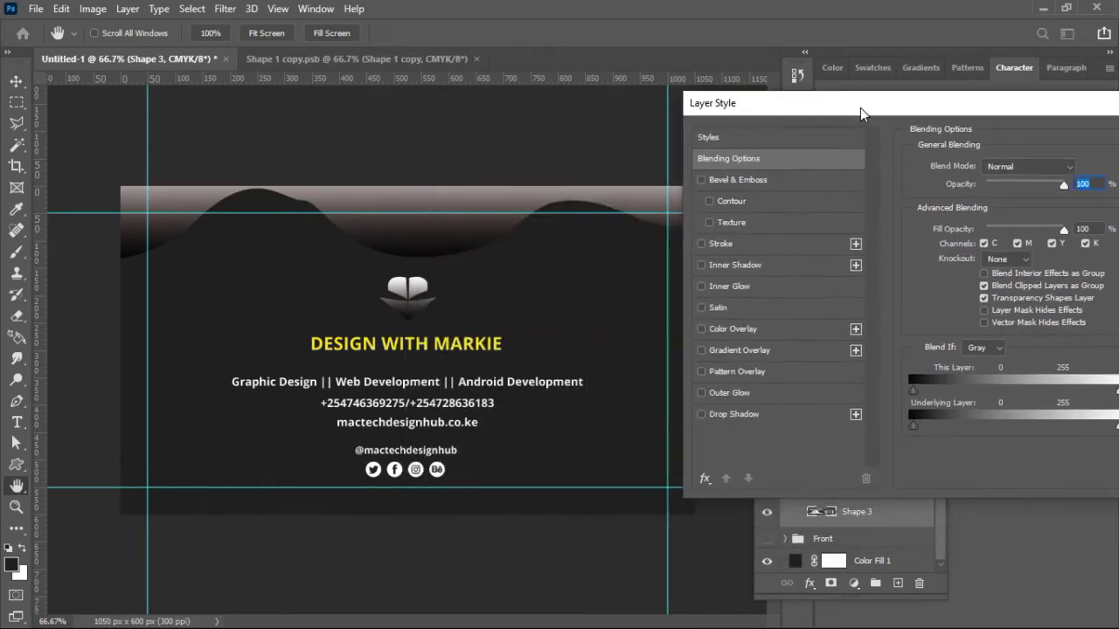
click(700, 414)
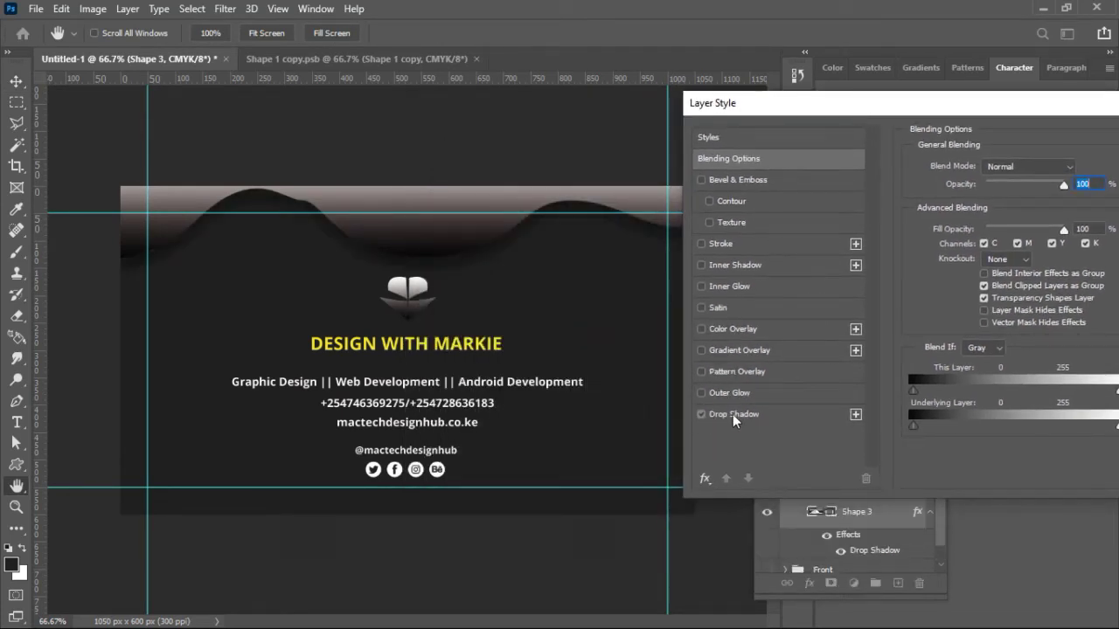
click(732, 415)
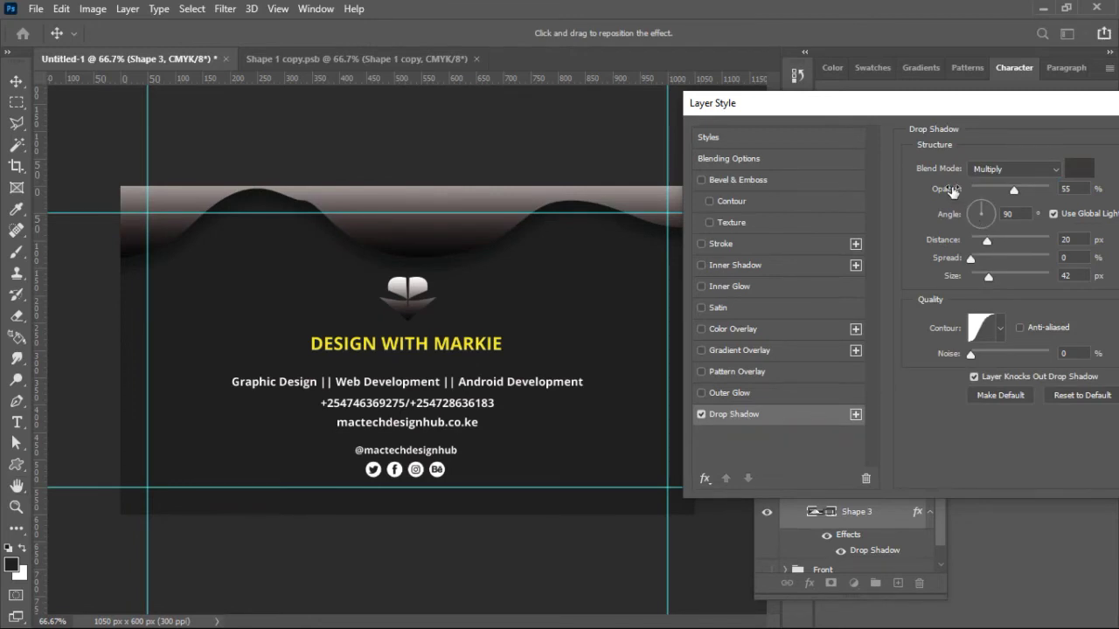
drag(957, 192, 941, 196)
drag(951, 241, 966, 278)
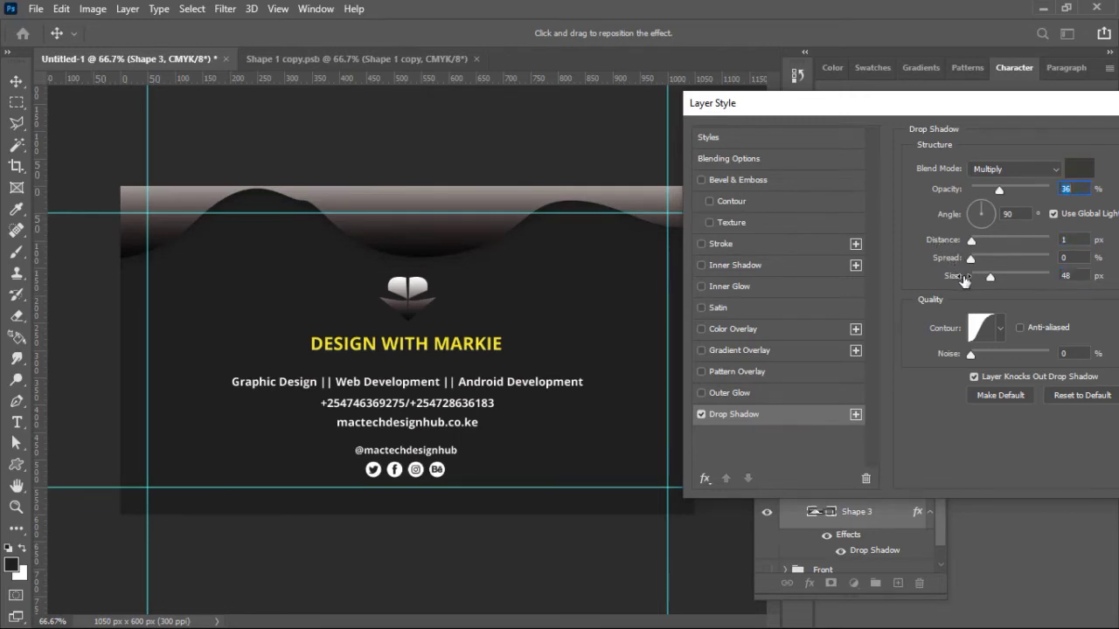
Step: Preview the Cone, Cone-Inverted and other contour presets on the shadow, then choose Linear
click(998, 328)
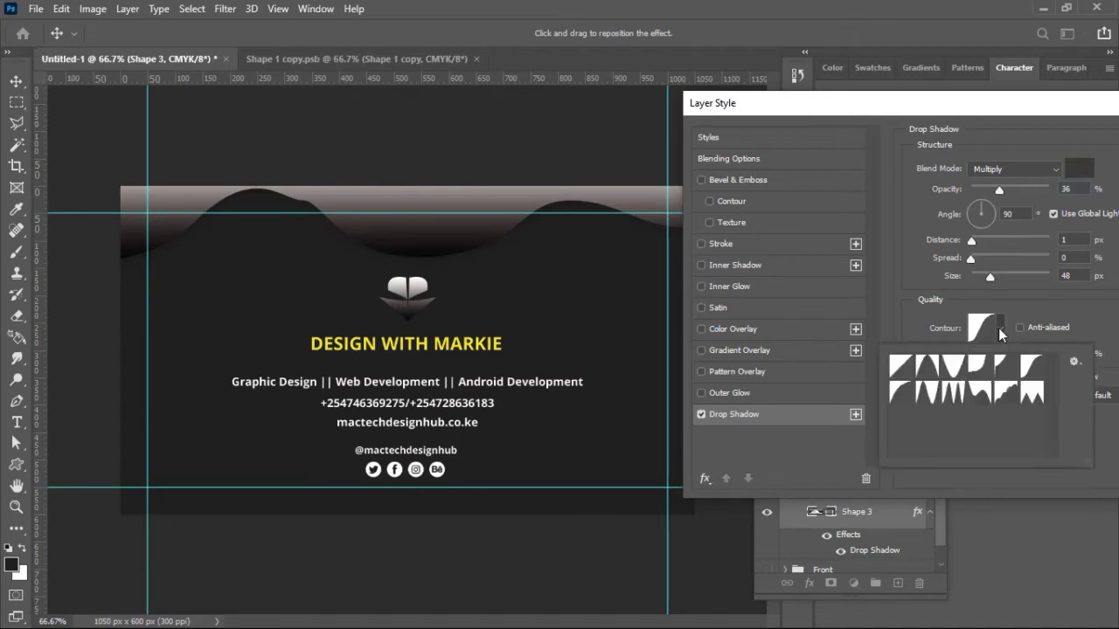
click(901, 369)
click(927, 367)
click(955, 367)
click(979, 368)
click(1002, 371)
click(1031, 368)
click(1031, 393)
click(1004, 395)
click(979, 395)
click(952, 393)
click(930, 397)
click(909, 397)
click(906, 368)
click(950, 246)
Step: Set the top wave's shadow distance to 7 px, keep its dark colour, and apply the style
drag(949, 245, 920, 282)
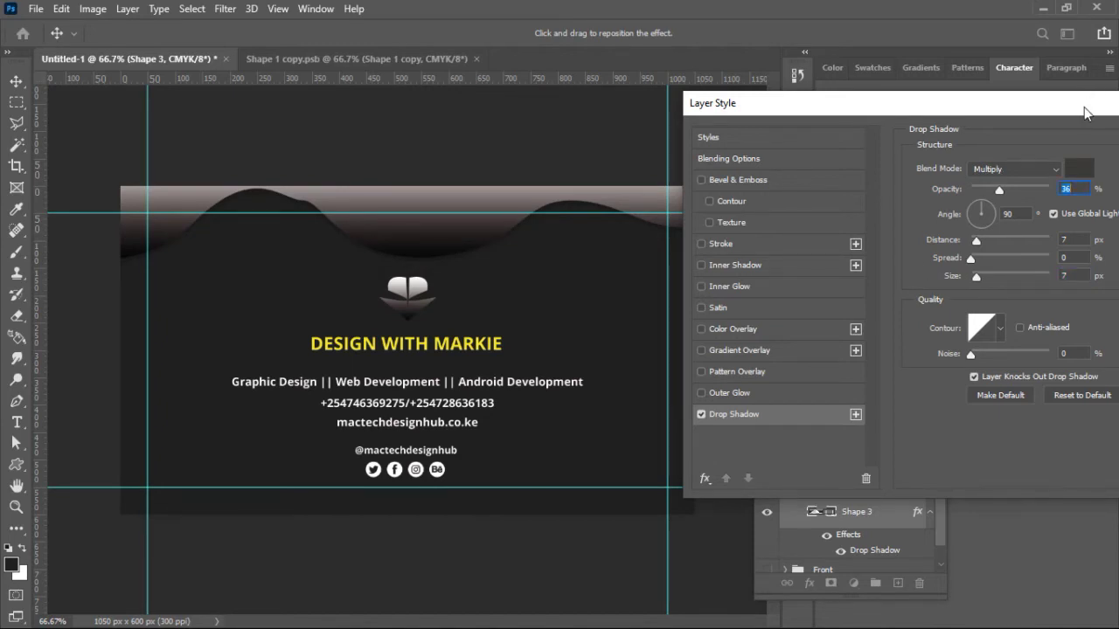
drag(1084, 107, 1056, 107)
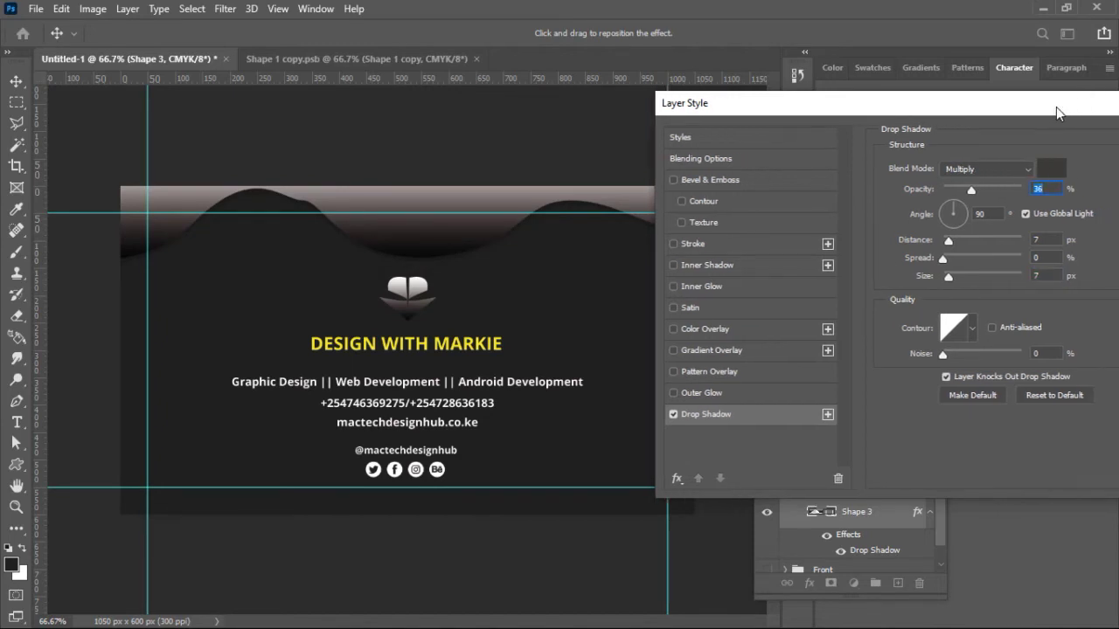
click(1044, 169)
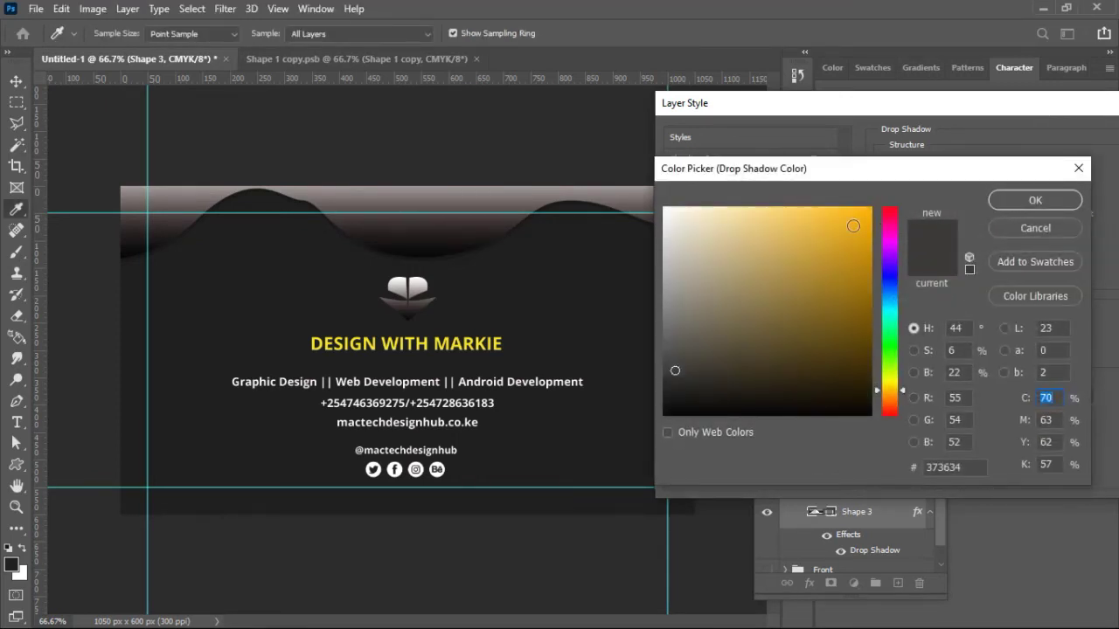
click(845, 230)
click(858, 265)
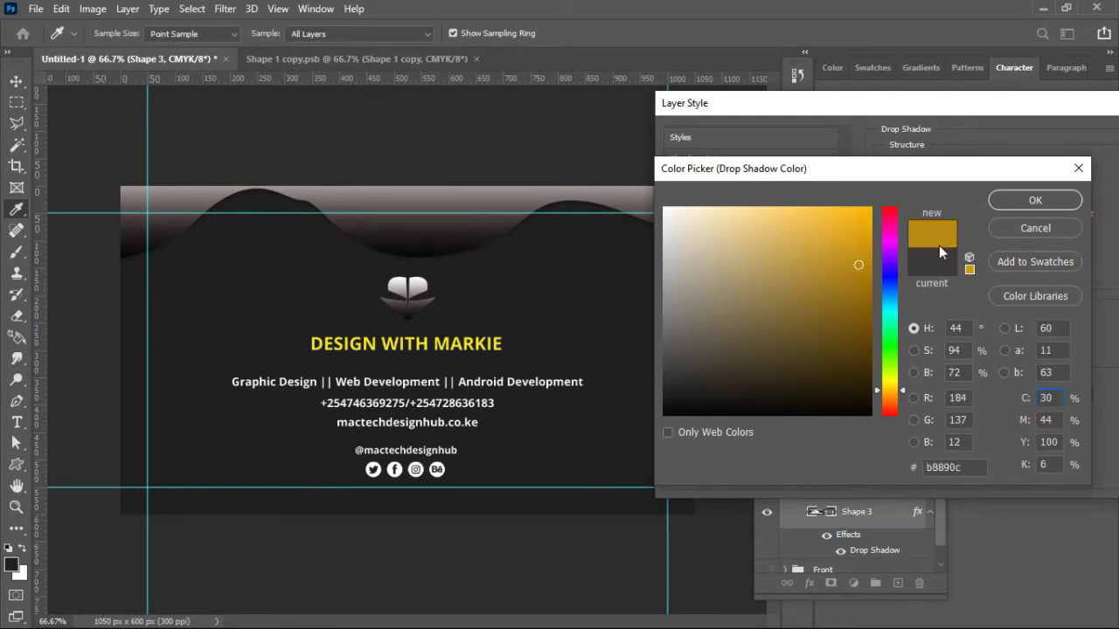
click(1063, 229)
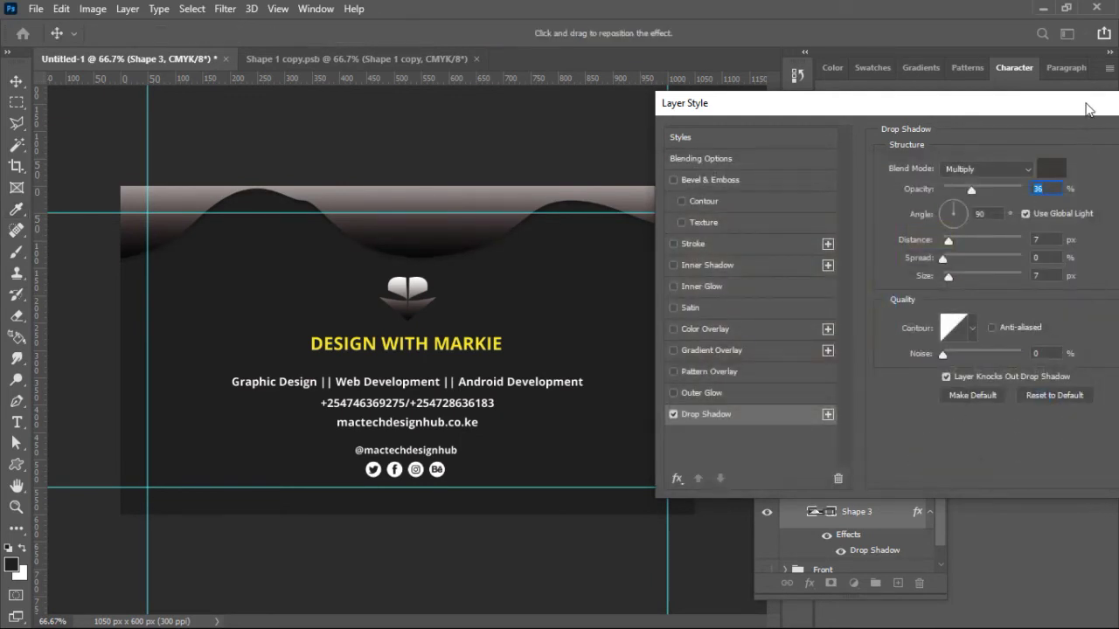
click(1104, 144)
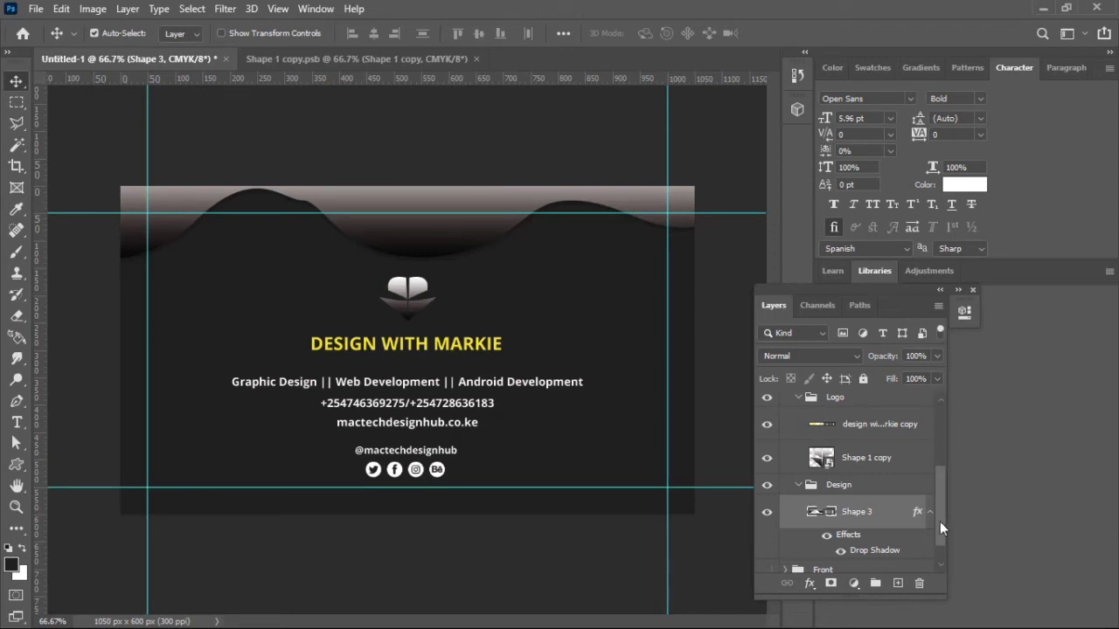
Step: Copy the drop-shadow layer style from the back side's Shape 3 wave
drag(941, 527, 938, 468)
click(798, 531)
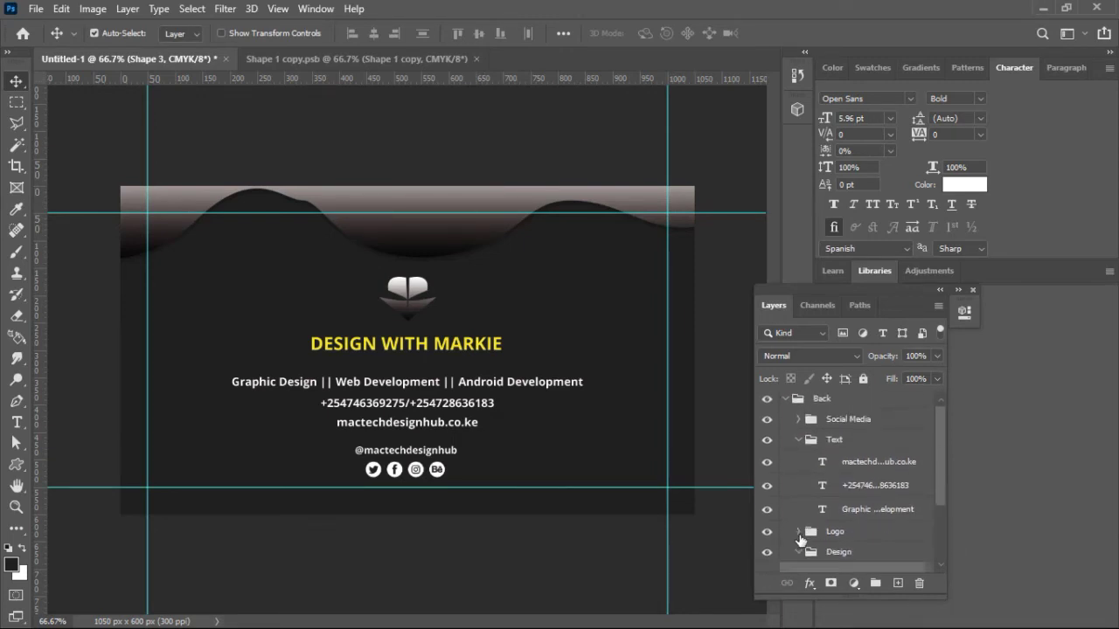
click(799, 441)
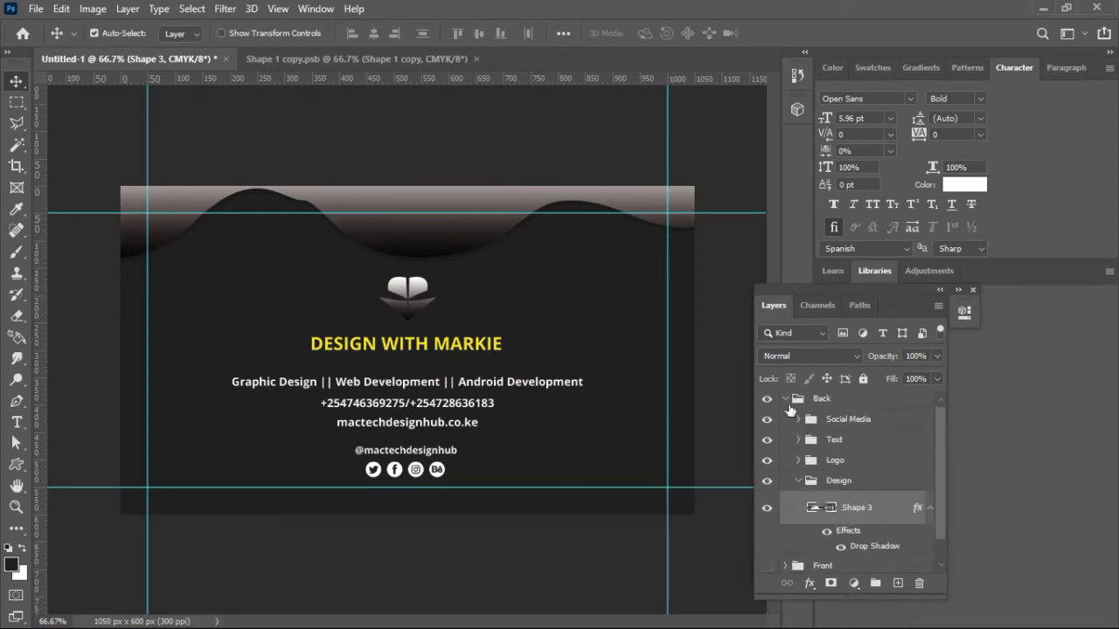
click(786, 400)
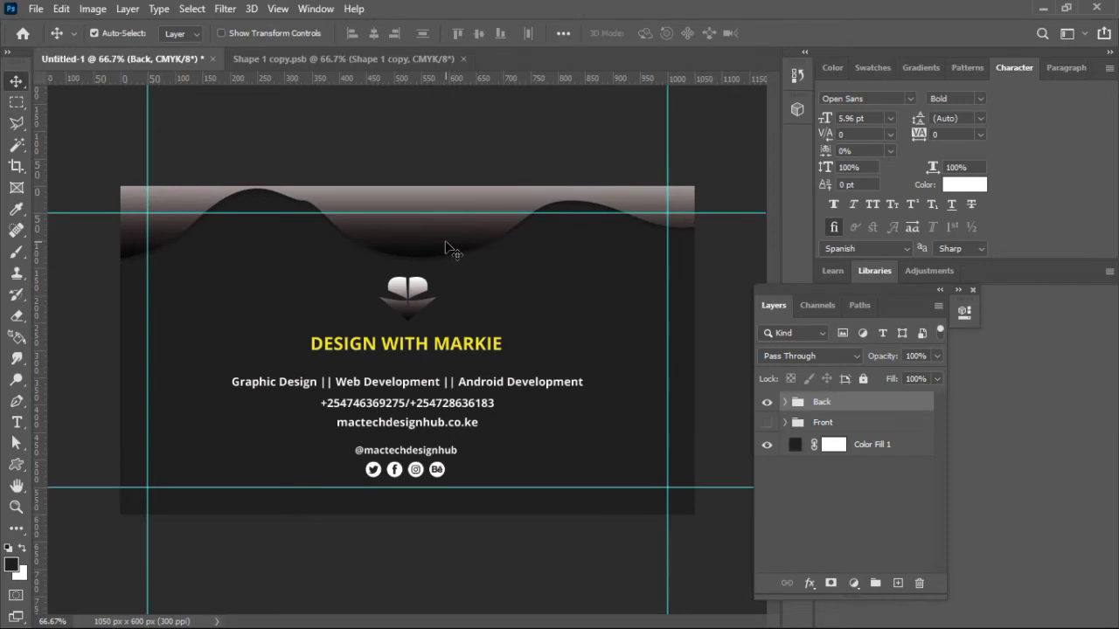
click(784, 403)
drag(941, 451, 941, 476)
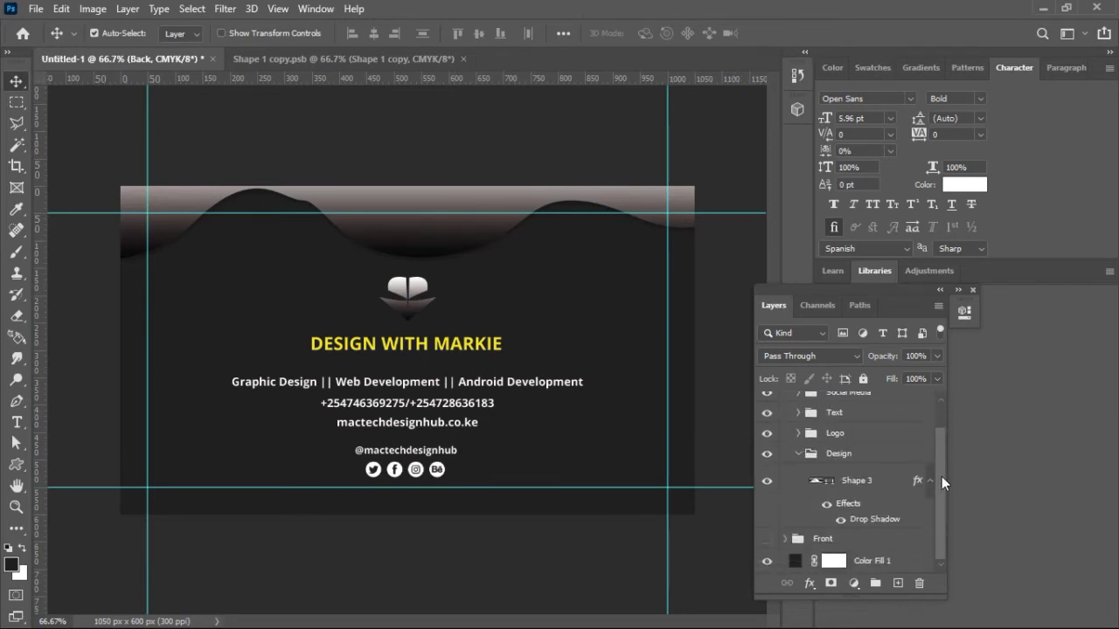
click(909, 482)
right_click(909, 482)
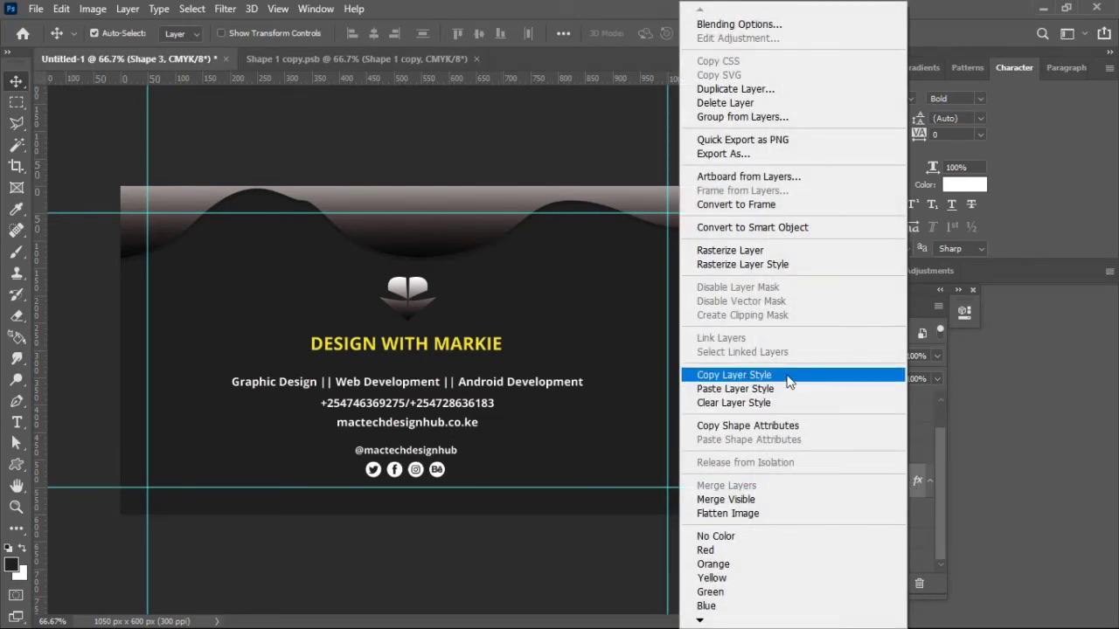
click(734, 374)
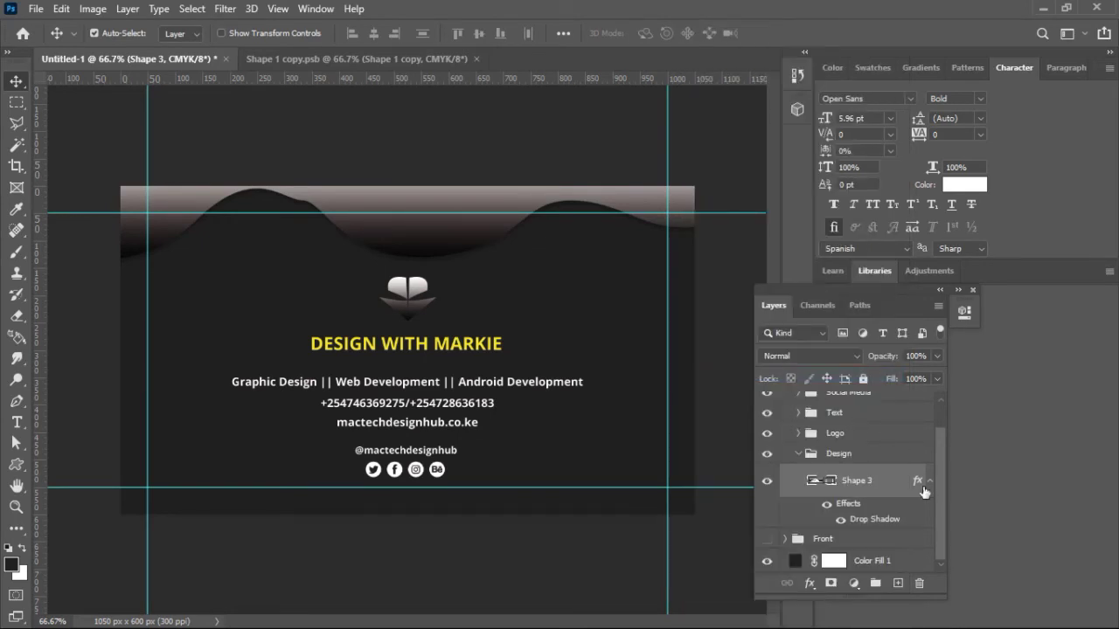
Step: Collapse the Design and Back groups, hide Back and make the Front group visible
drag(944, 517, 939, 489)
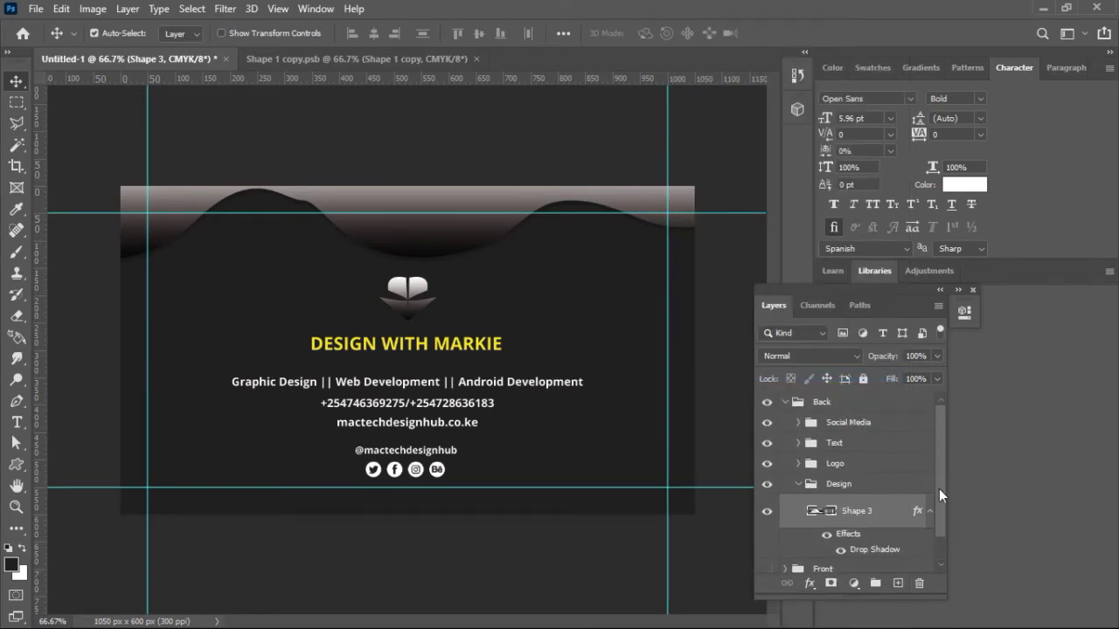
click(797, 486)
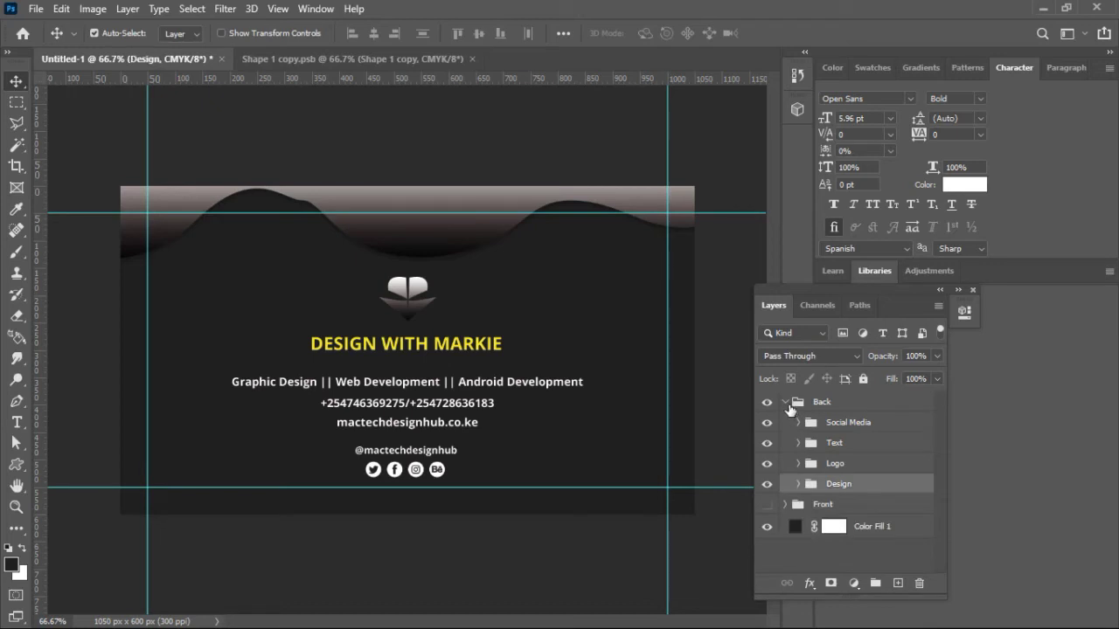
click(786, 402)
click(766, 402)
click(766, 423)
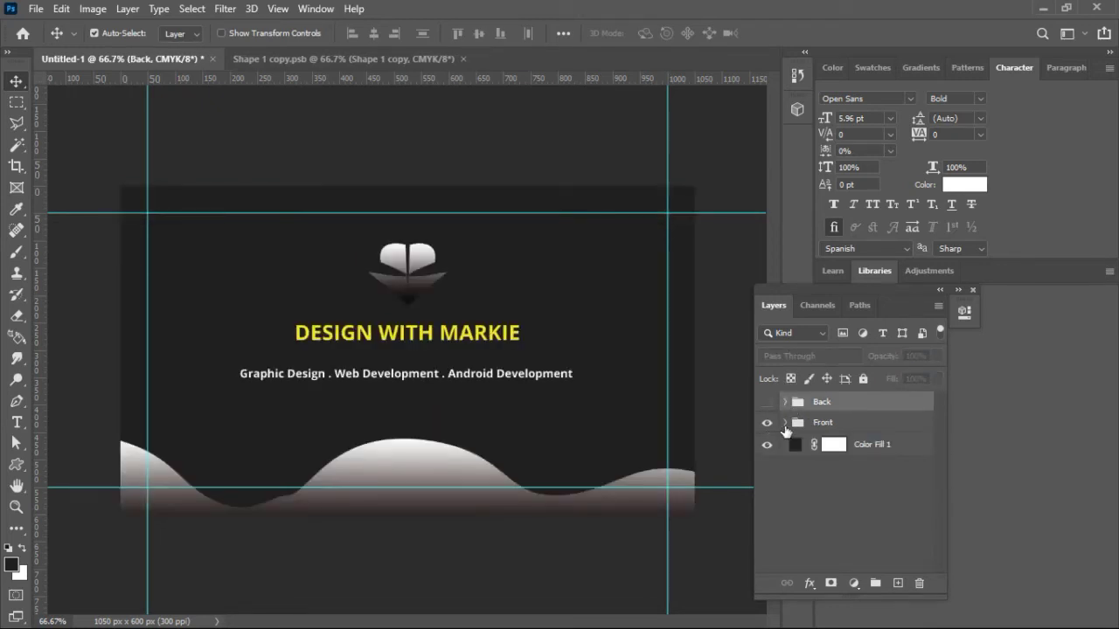
Step: Expand the Front group to list its Logo, Design and Shape 3 wave layers
click(822, 425)
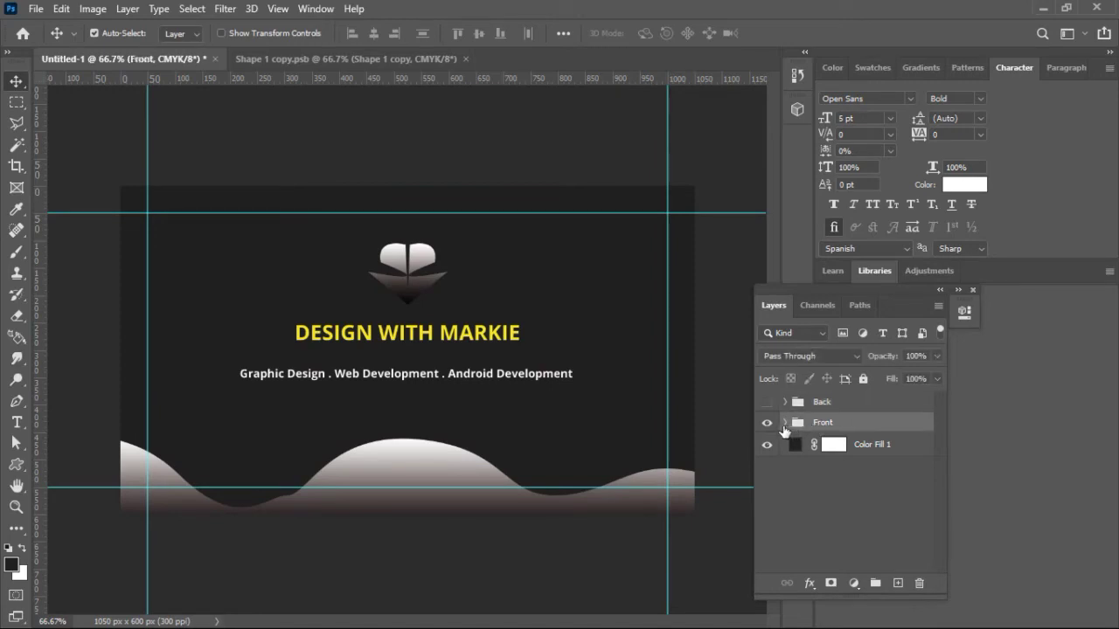
click(784, 424)
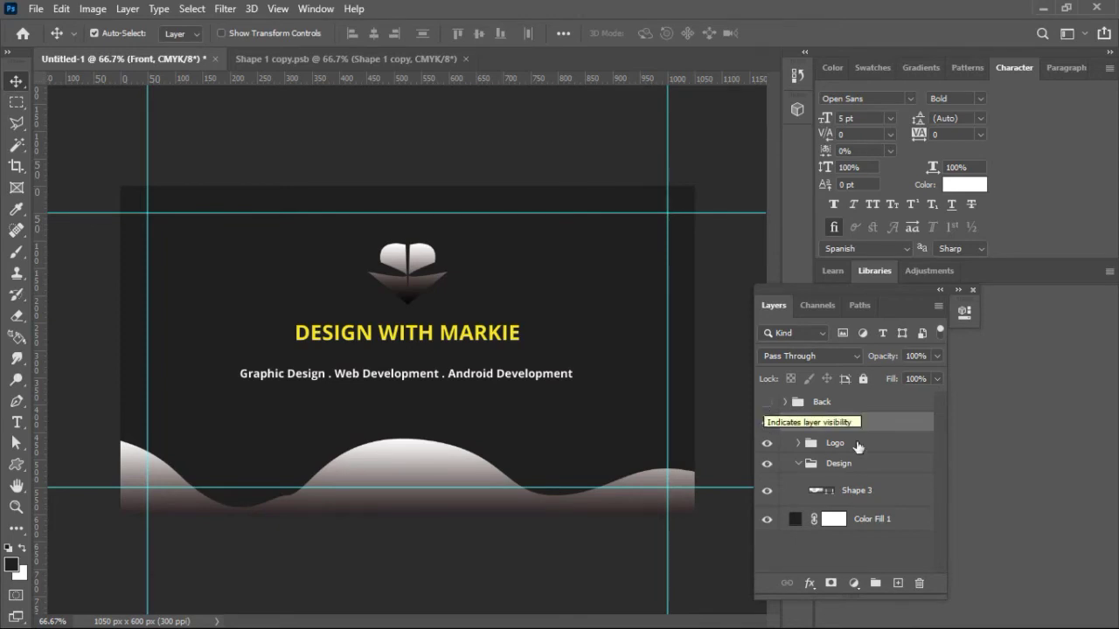
right_click(877, 502)
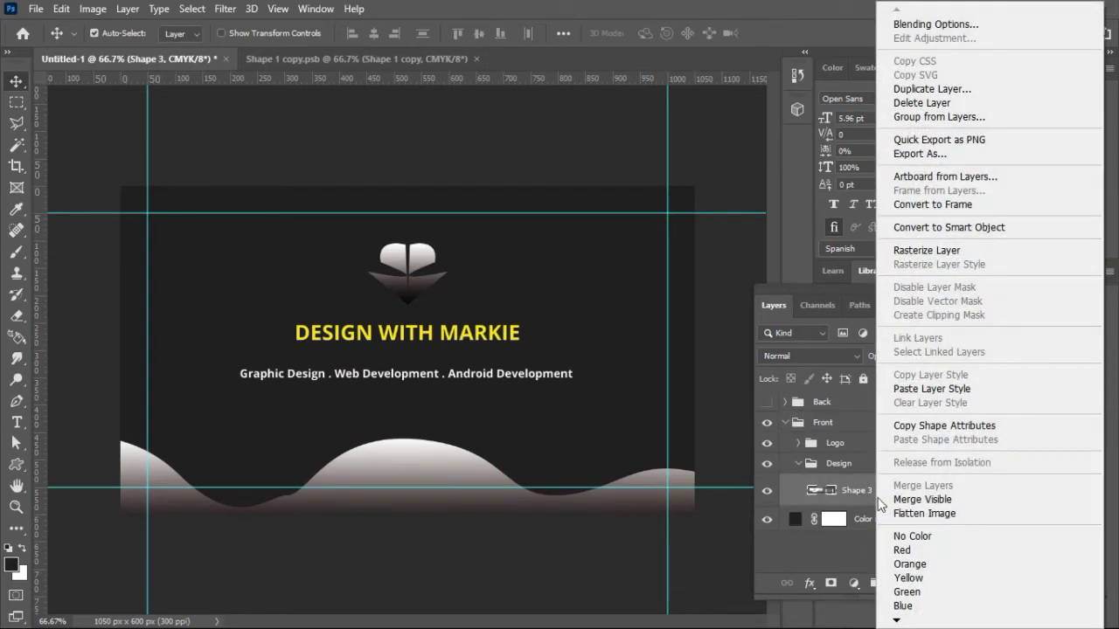
Step: Paste the copied drop-shadow style onto the front's Shape 3 wave layer
click(949, 390)
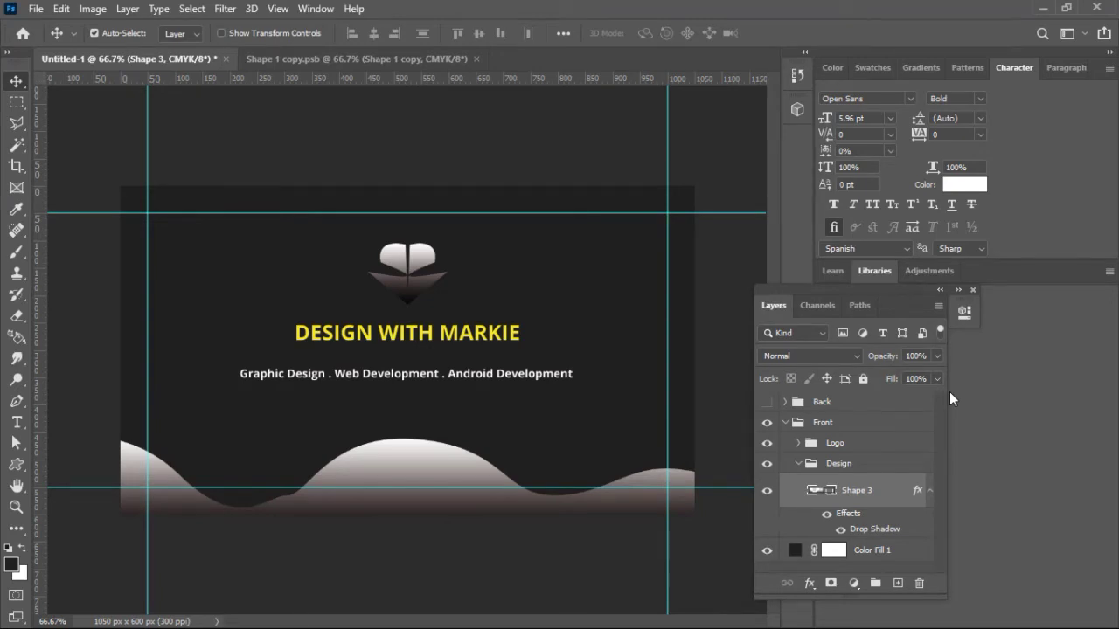
Step: Set the front wave's drop-shadow angle to -90°, then disable the drop shadow
double_click(921, 498)
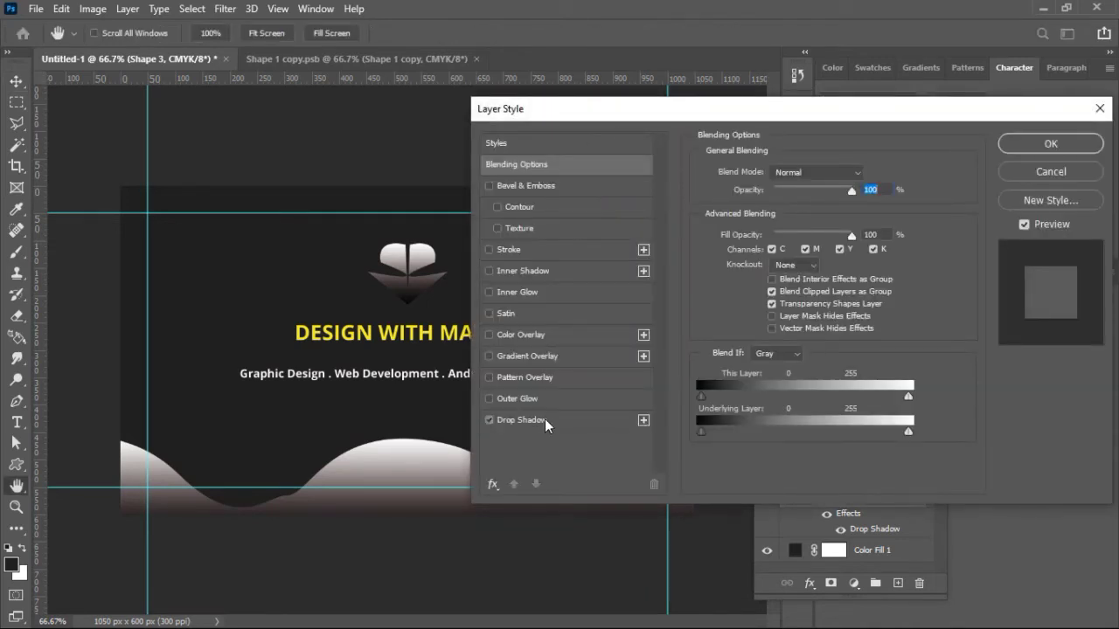
click(545, 419)
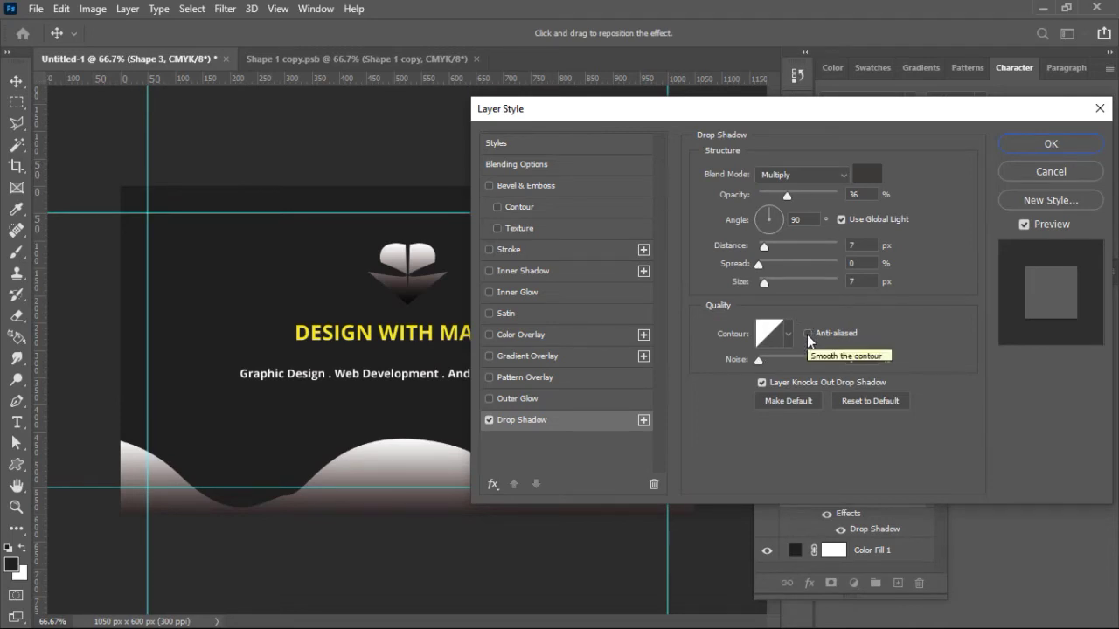
click(795, 220)
text(-)
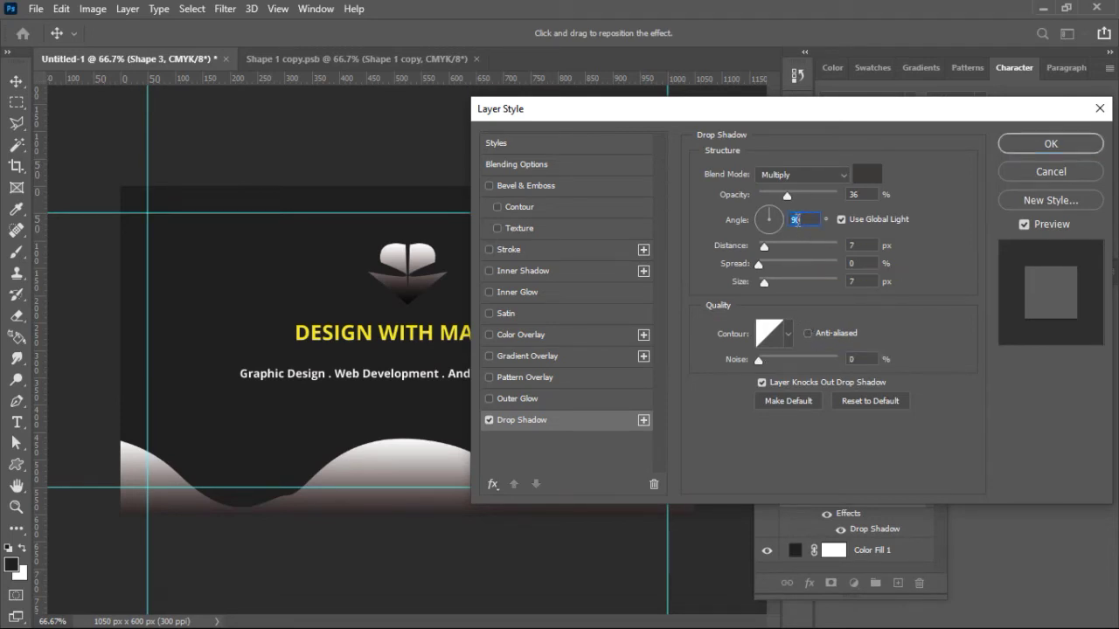
text(90)
drag(639, 107, 860, 131)
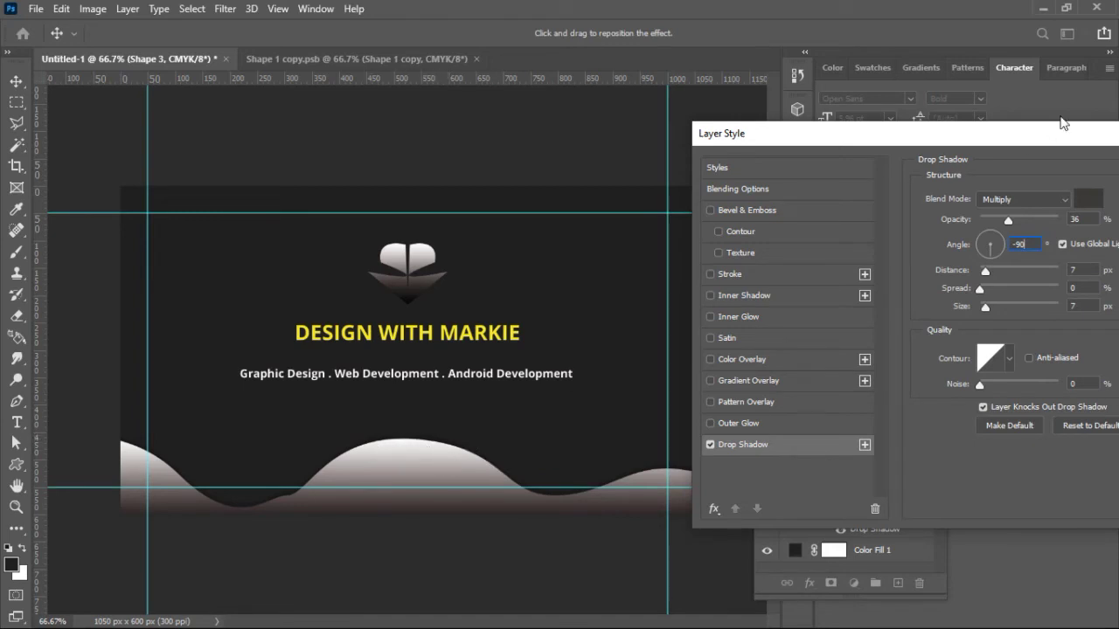
drag(1040, 140, 908, 139)
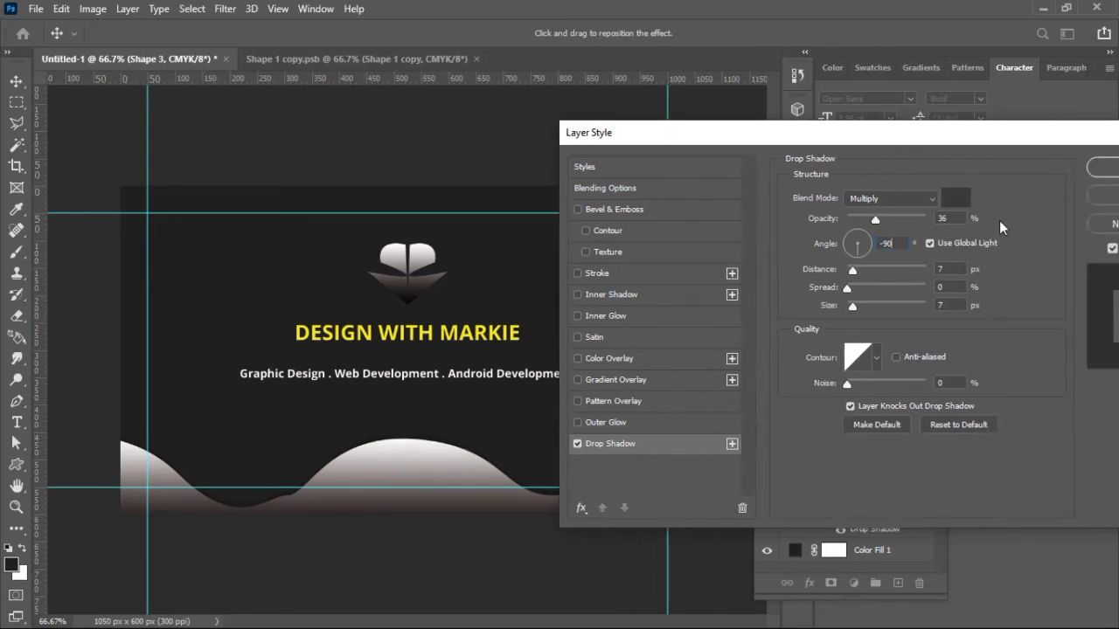
click(576, 444)
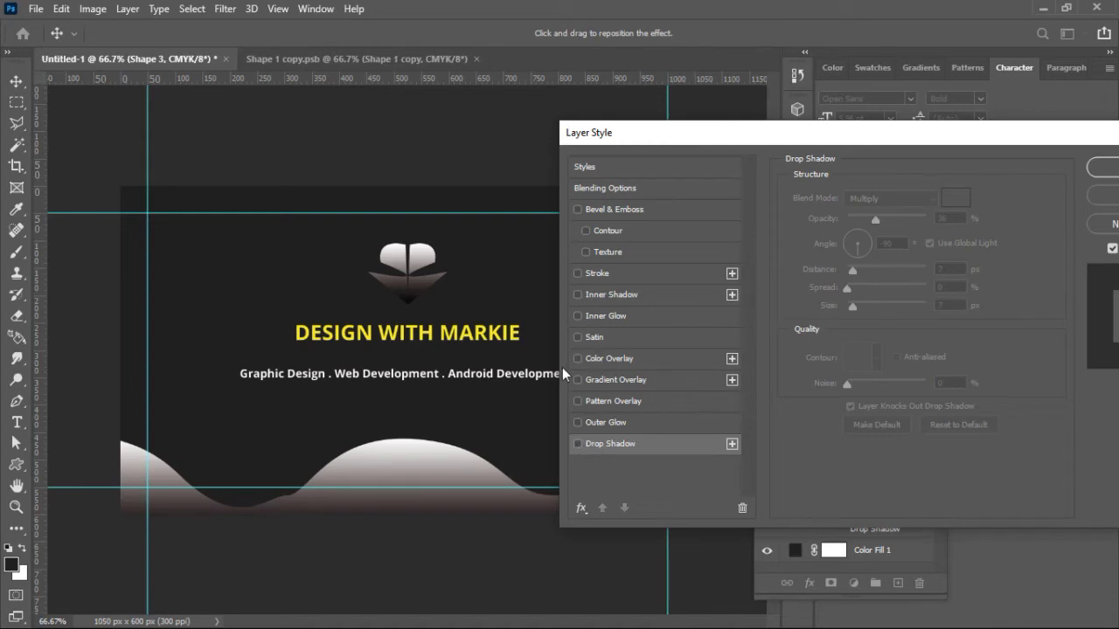
Step: Add a Stroke effect to the wave, coloured with the title's bright yellow
click(577, 423)
click(577, 423)
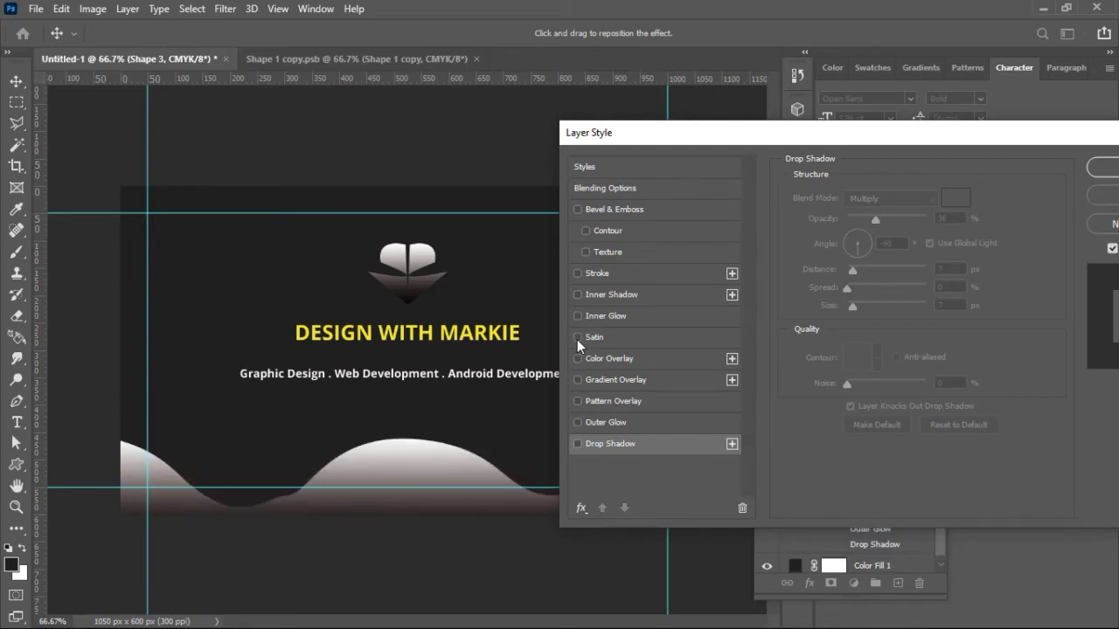
click(577, 339)
click(577, 339)
click(577, 274)
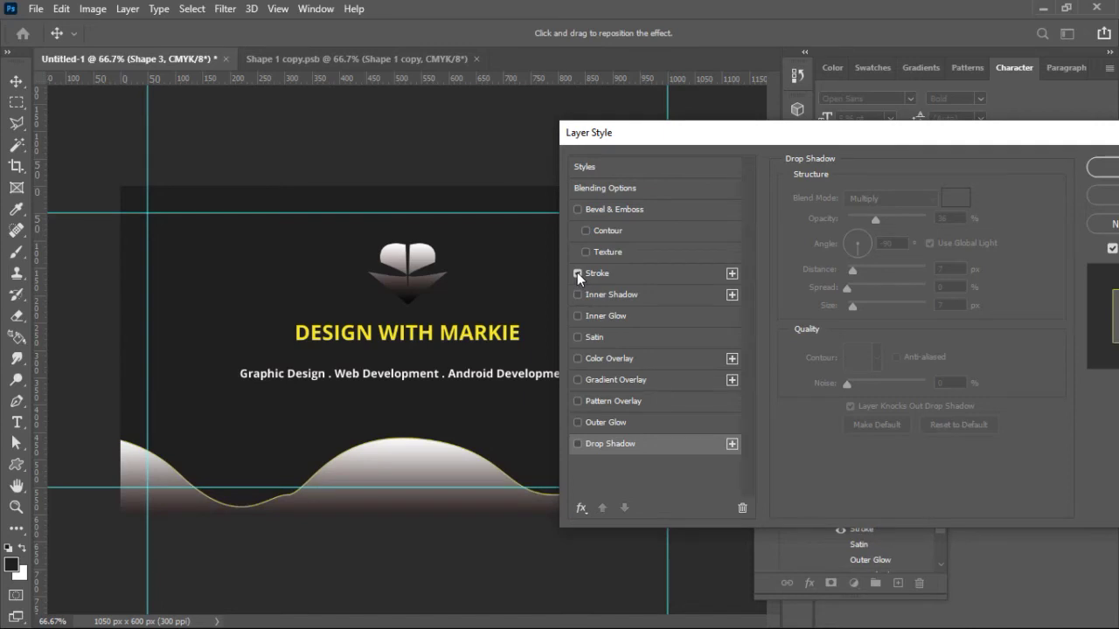
click(577, 275)
click(599, 272)
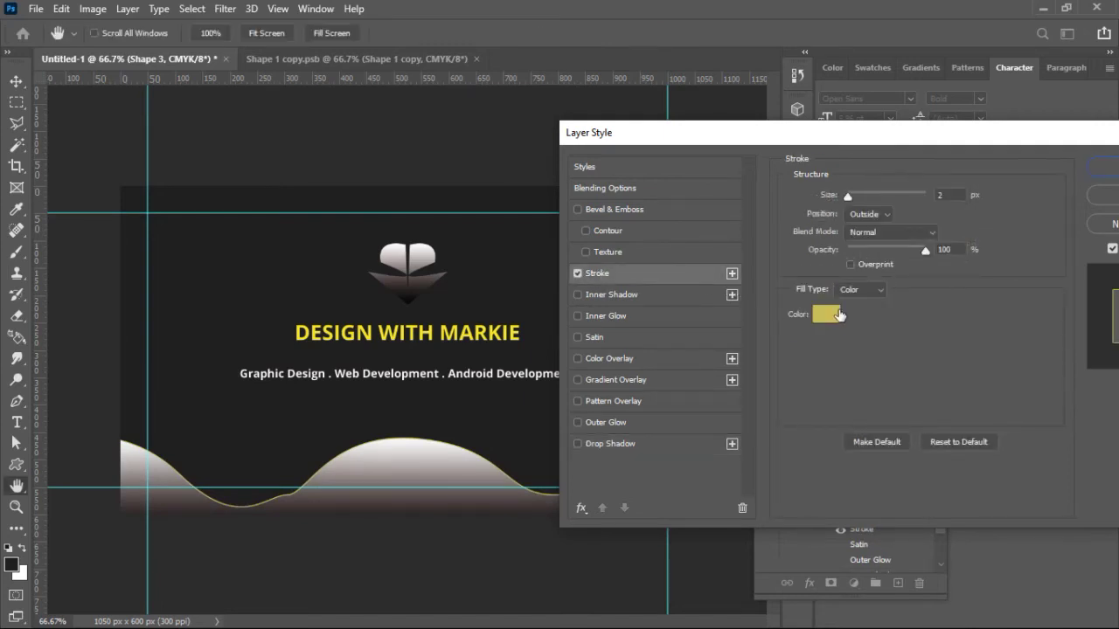
click(826, 382)
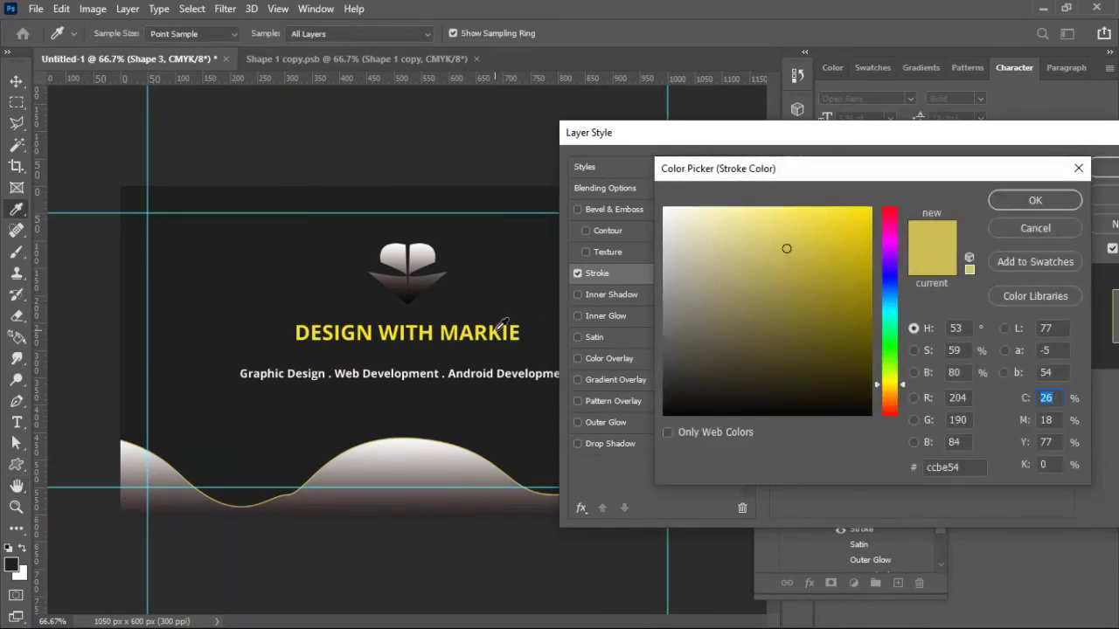
click(496, 330)
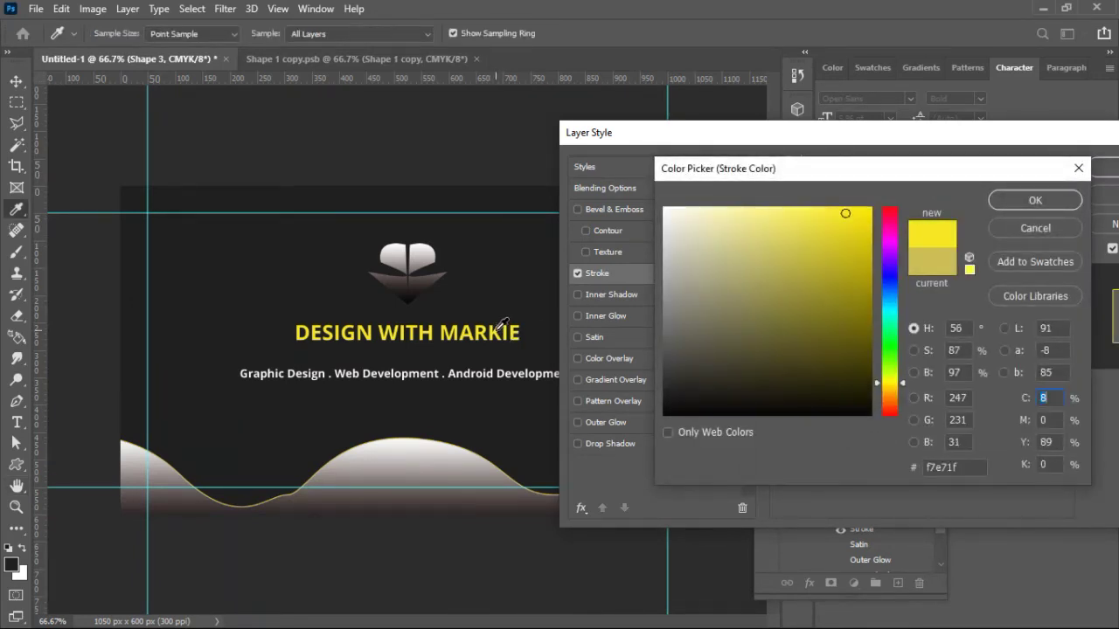
click(1059, 202)
Step: Set the stroke position to Outside and reduce its size to 5 px
drag(826, 199, 831, 197)
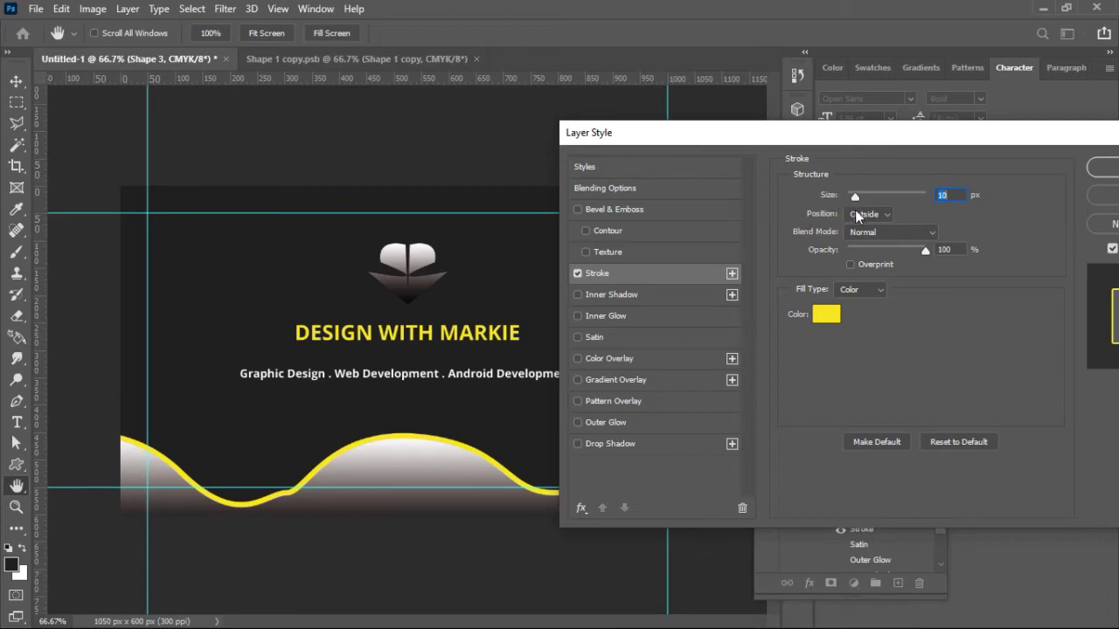
click(870, 215)
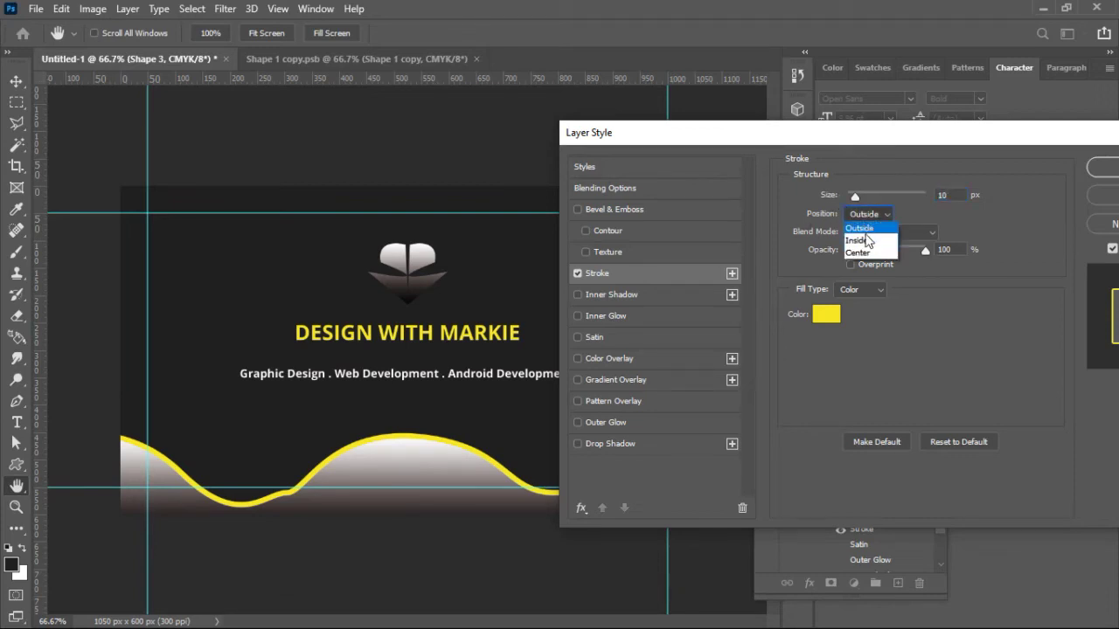
click(860, 240)
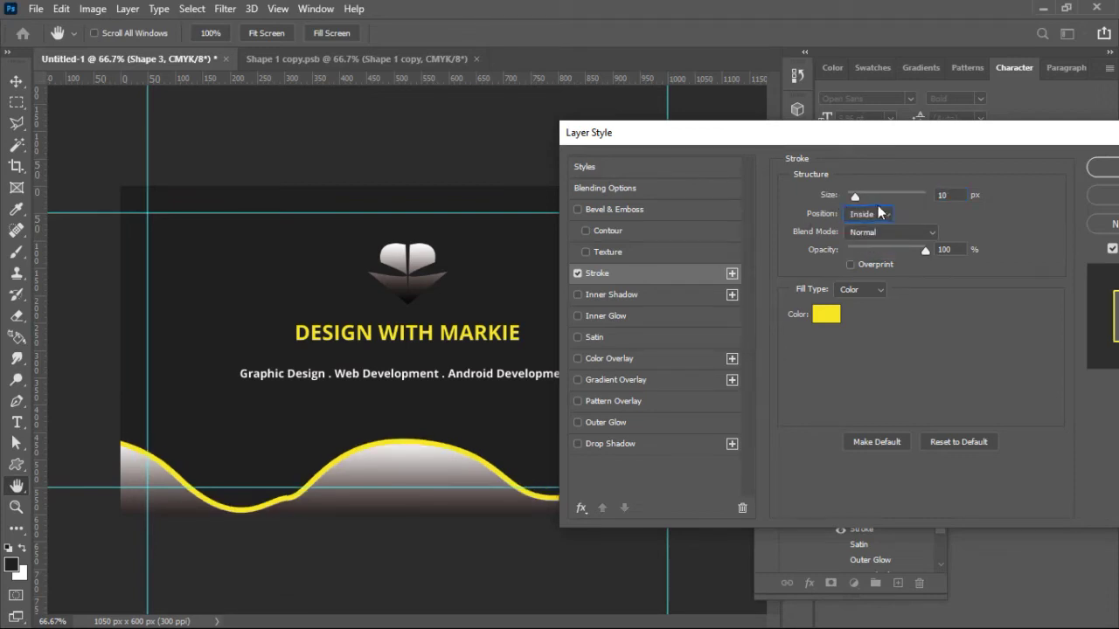
click(880, 214)
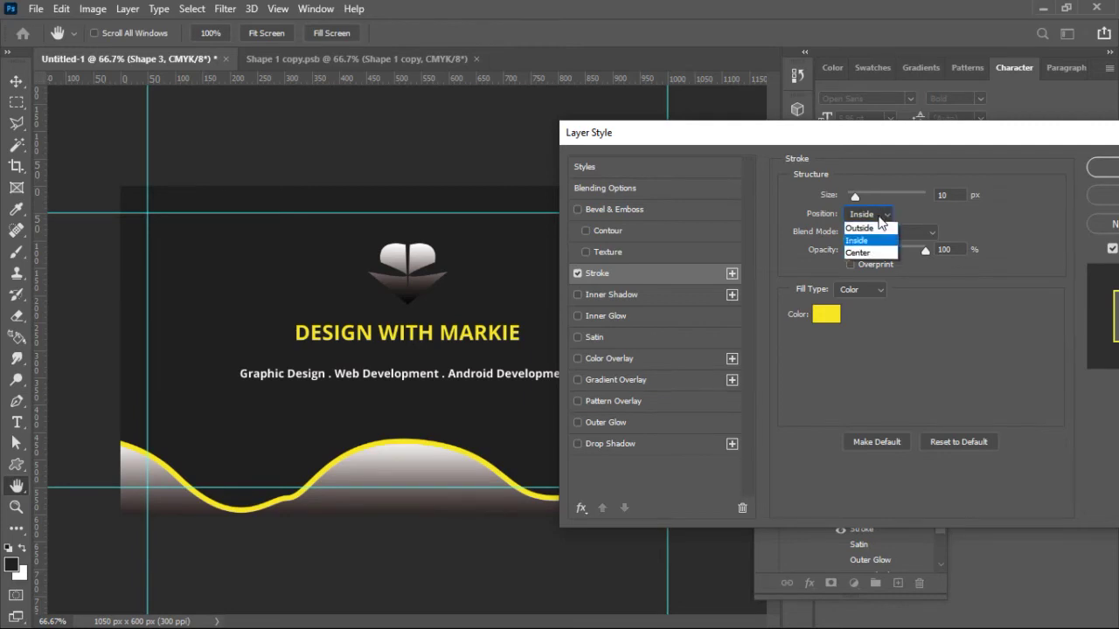
click(878, 256)
click(878, 215)
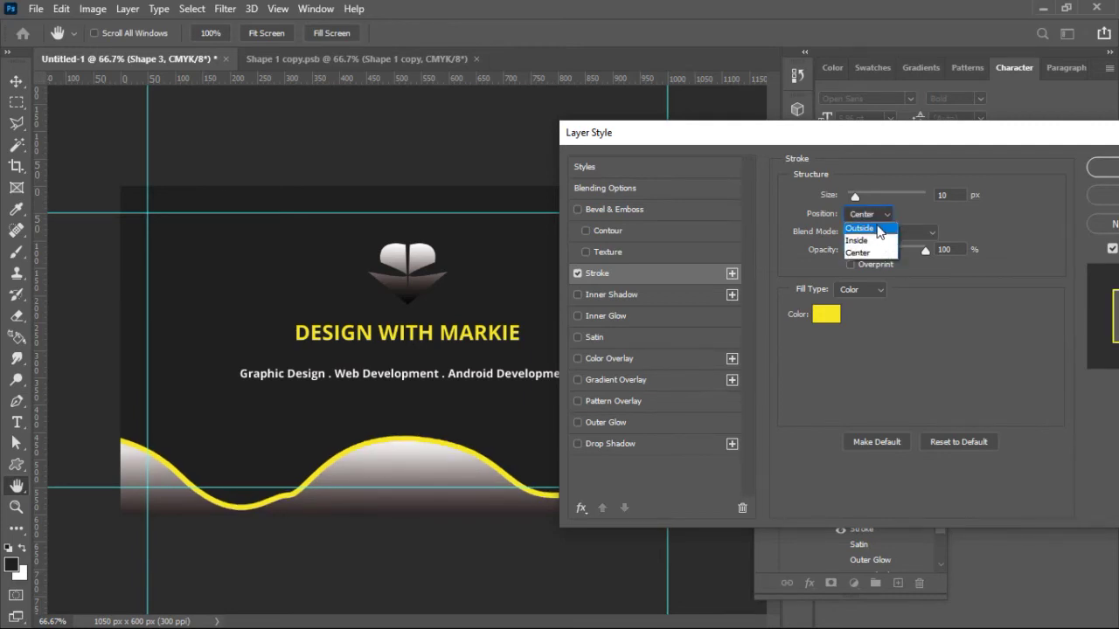
click(860, 228)
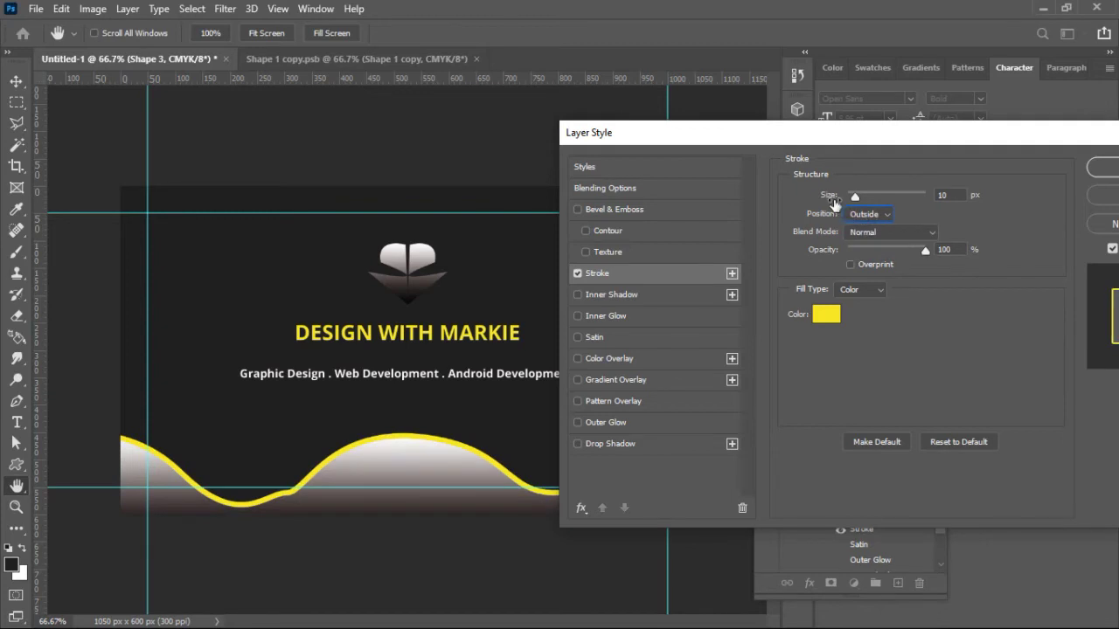
drag(832, 203, 831, 200)
Step: Commit the wave's stroke style and collapse the Logo group in the Layers panel
click(1104, 169)
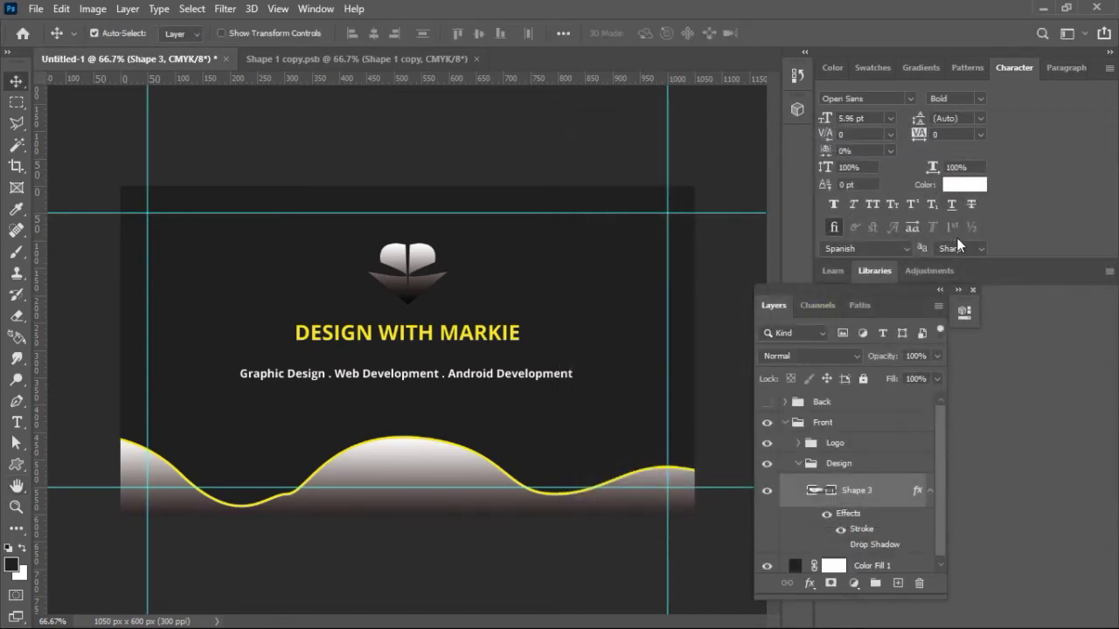
drag(905, 290, 878, 283)
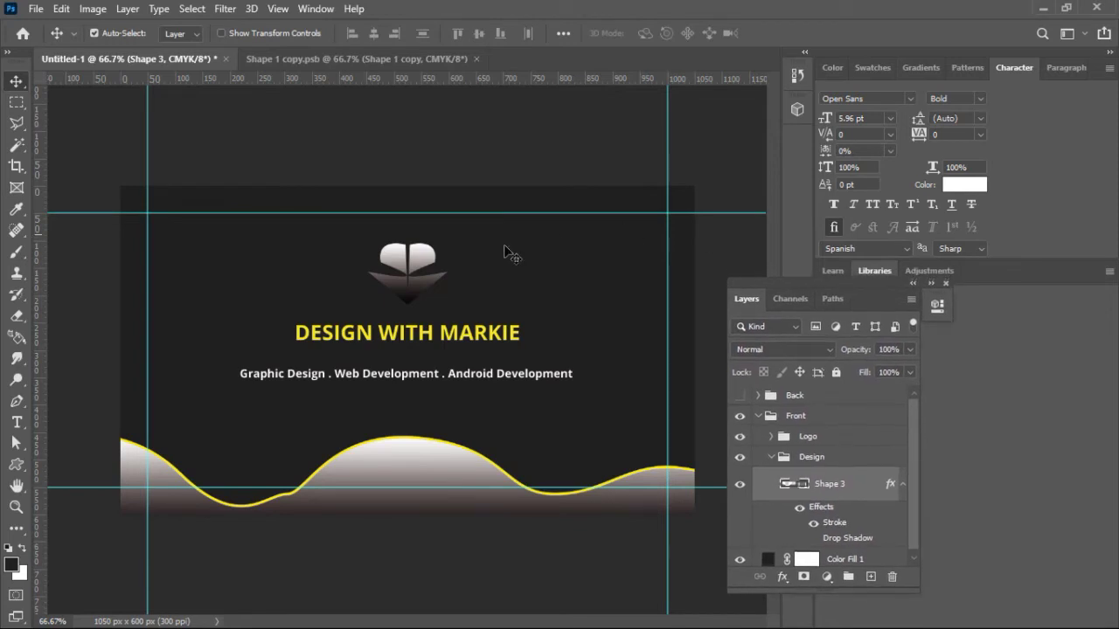
click(421, 258)
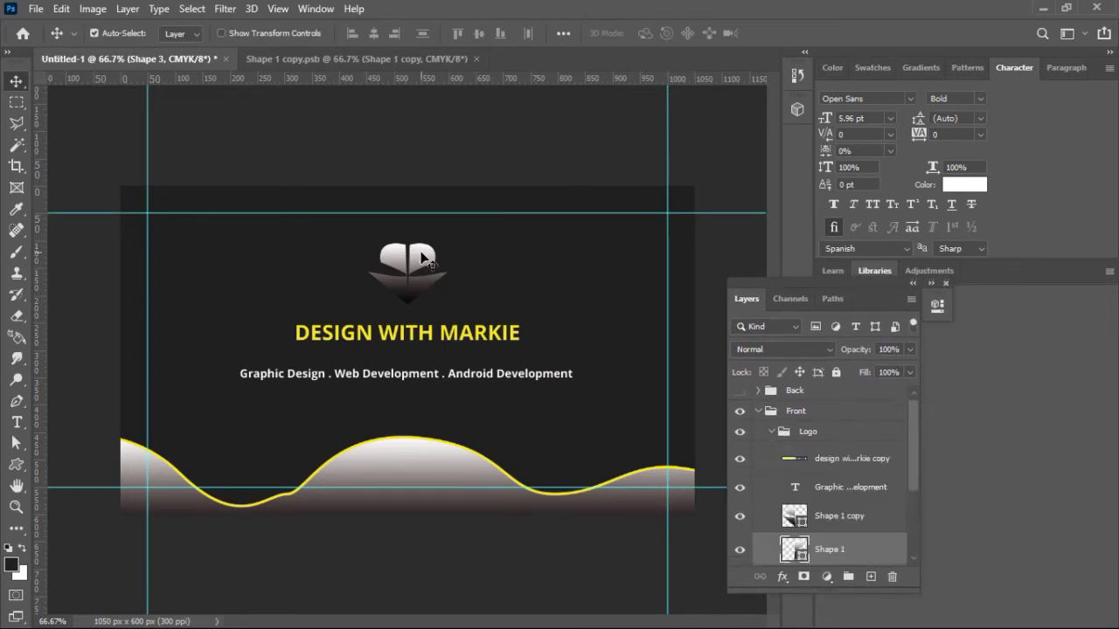
click(771, 433)
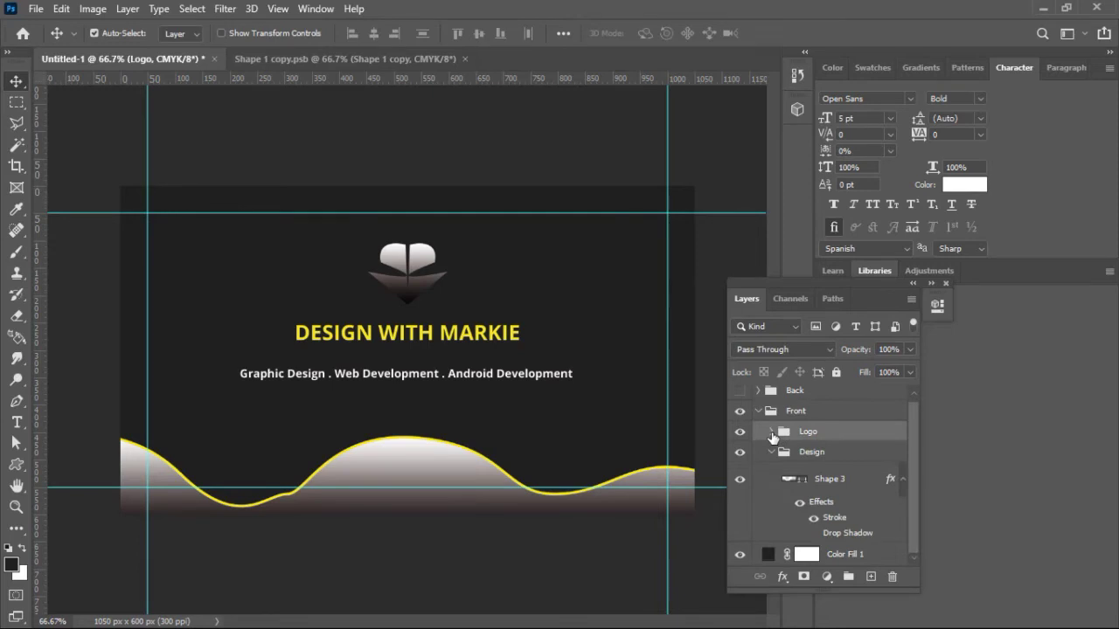
key(ctrl+t)
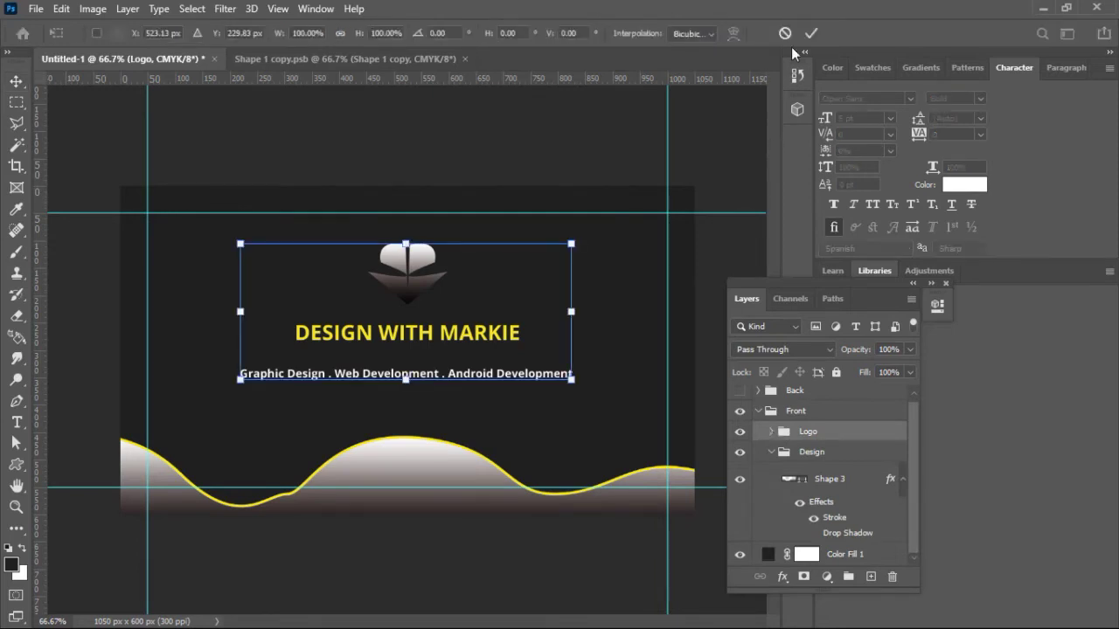
click(785, 34)
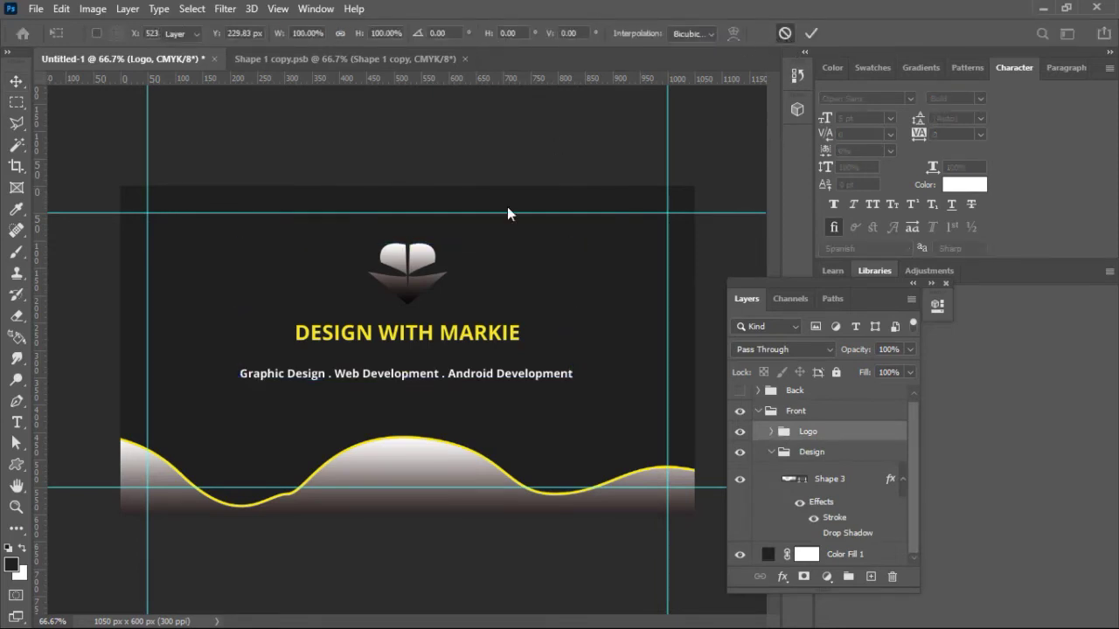
Step: Move the subtitle layer out of Logo into a new group named 'Text'
click(540, 382)
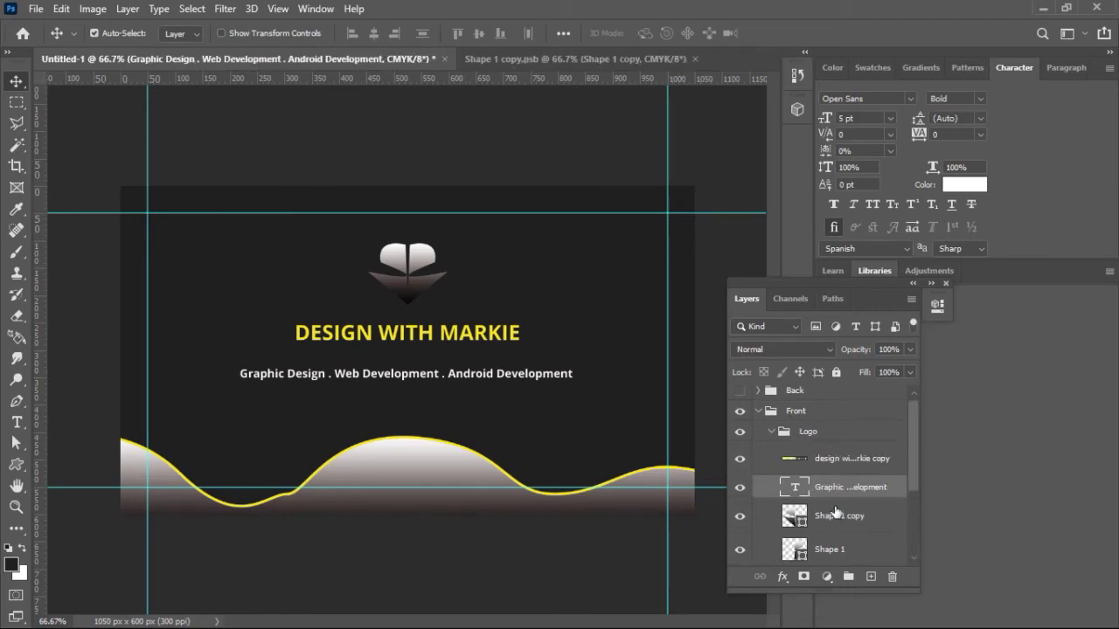
drag(839, 492, 837, 424)
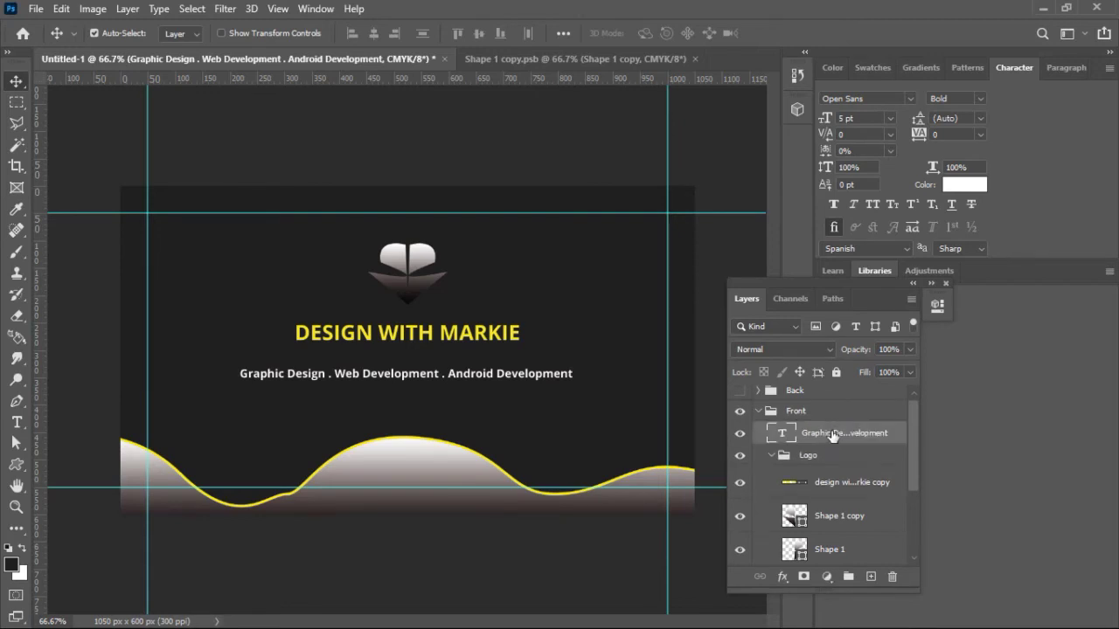
key(ctrl+g)
double_click(813, 435)
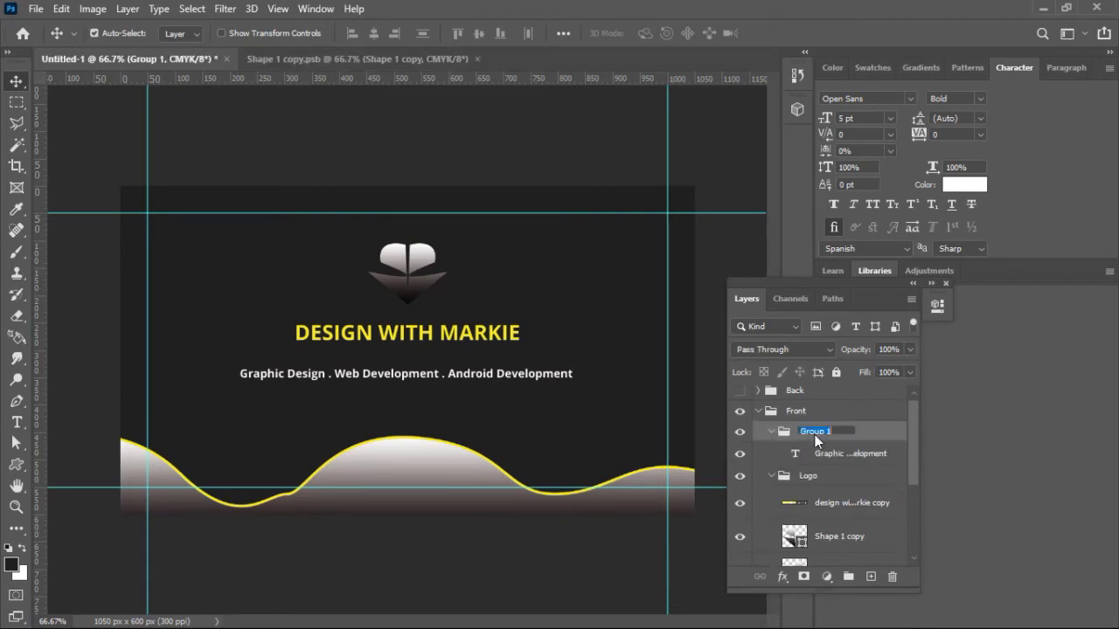
text(YTe)
key(ctrl+a)
text(Text)
key(Return)
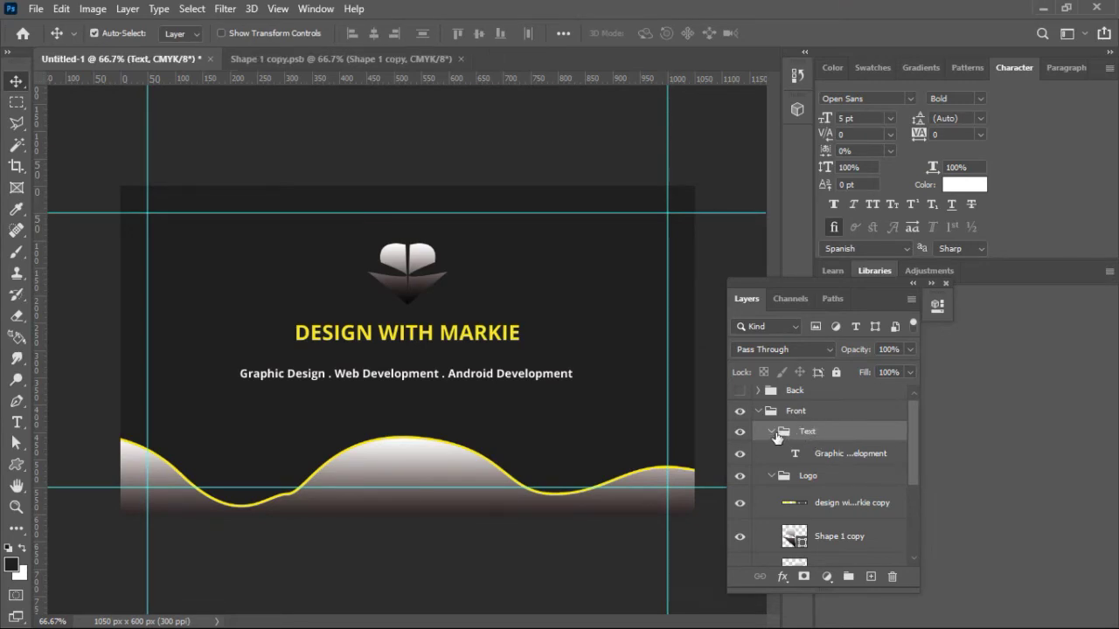
click(771, 432)
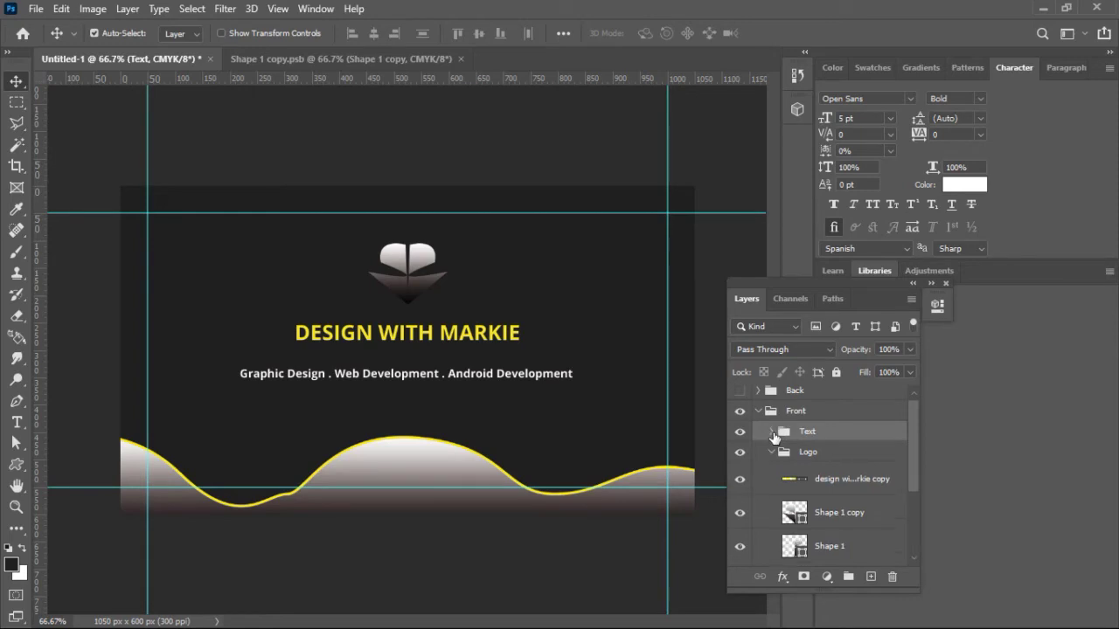
Step: Replace the subtitle's dot separators with '||' between Graphic Design, Web Development and Android Development
click(332, 385)
double_click(330, 374)
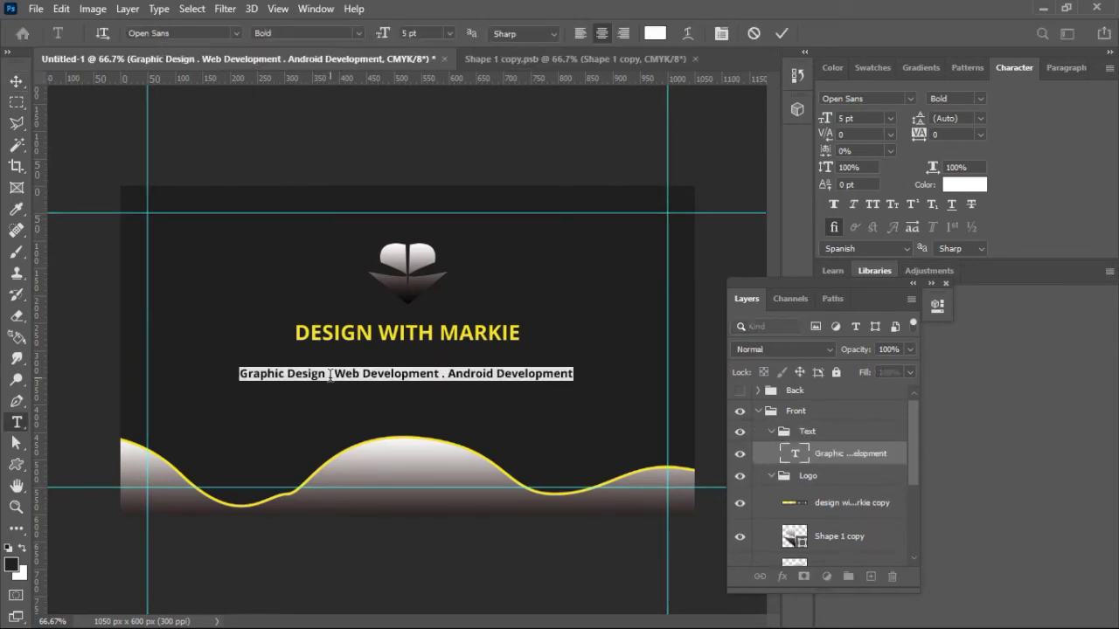
click(331, 374)
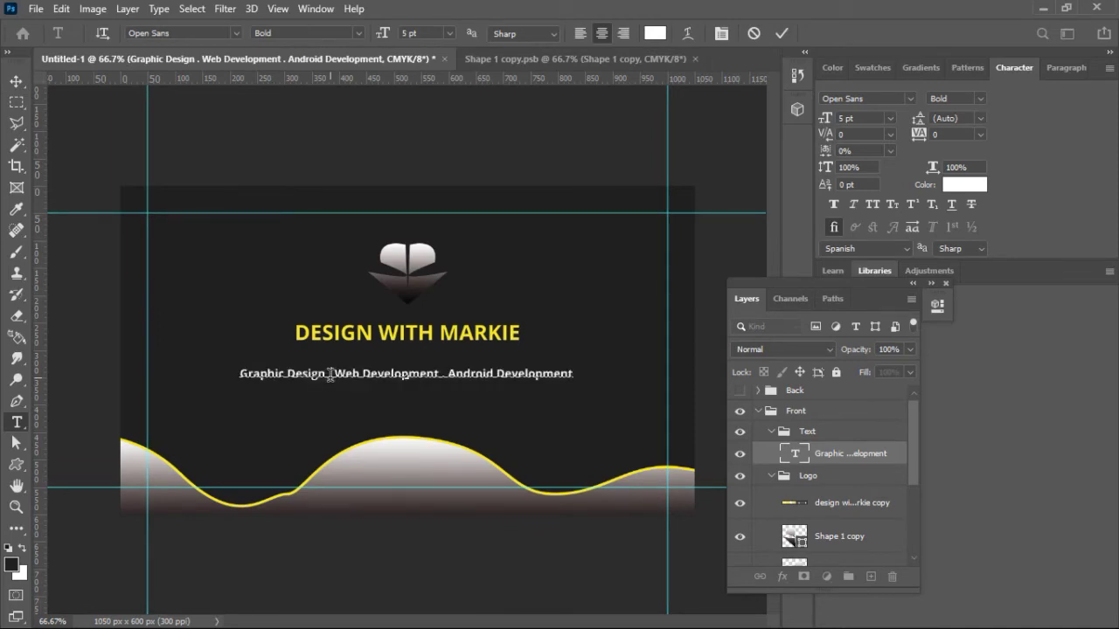
key(BackSpace)
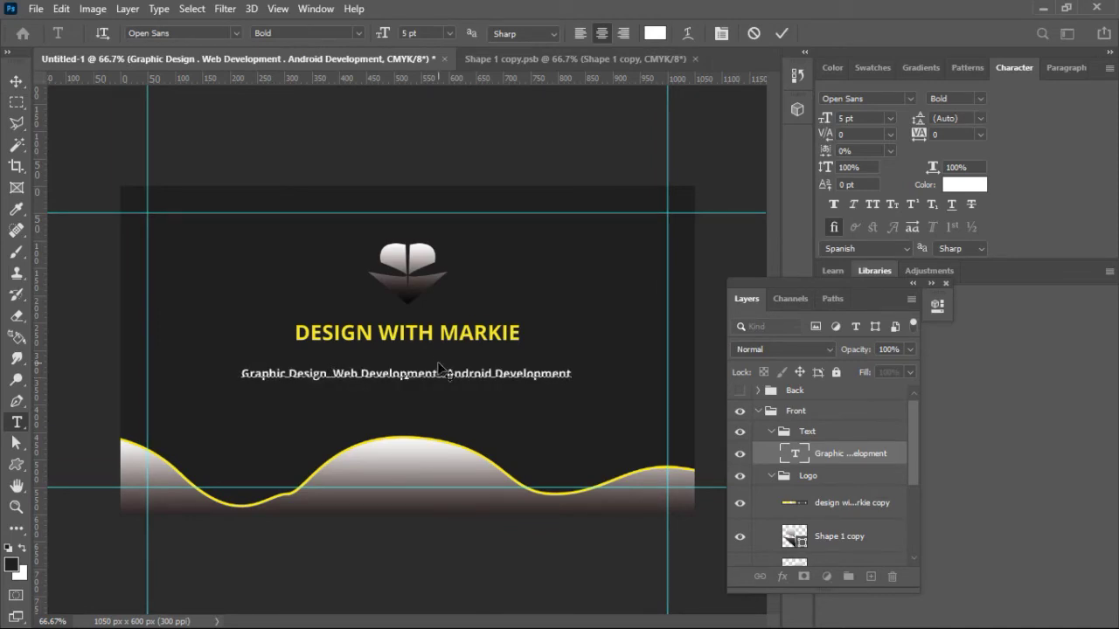
text(\)
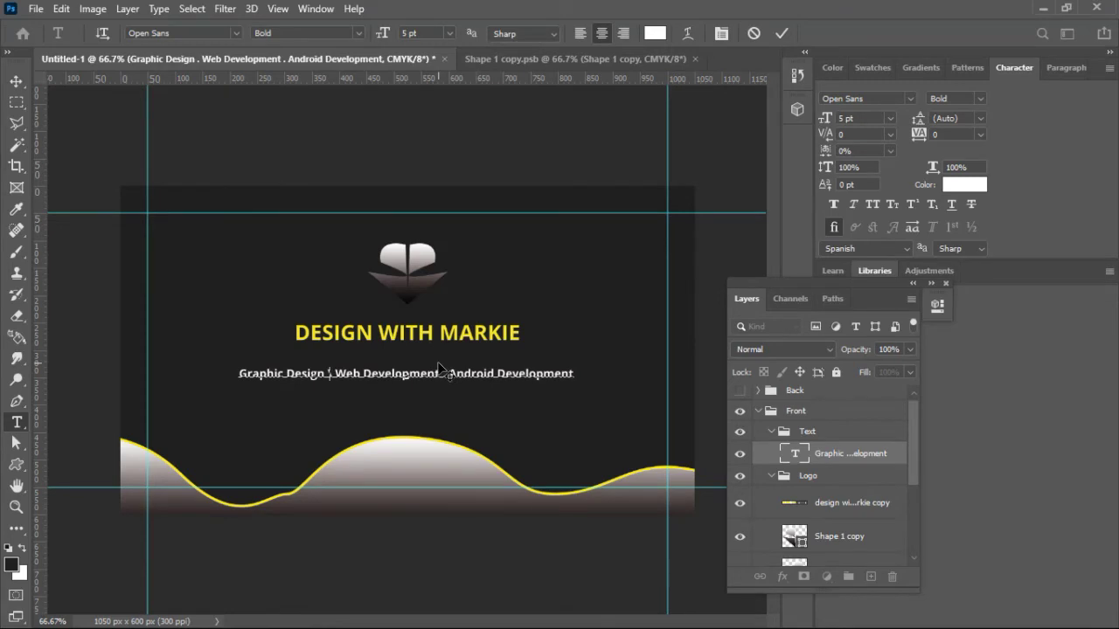
text(|)
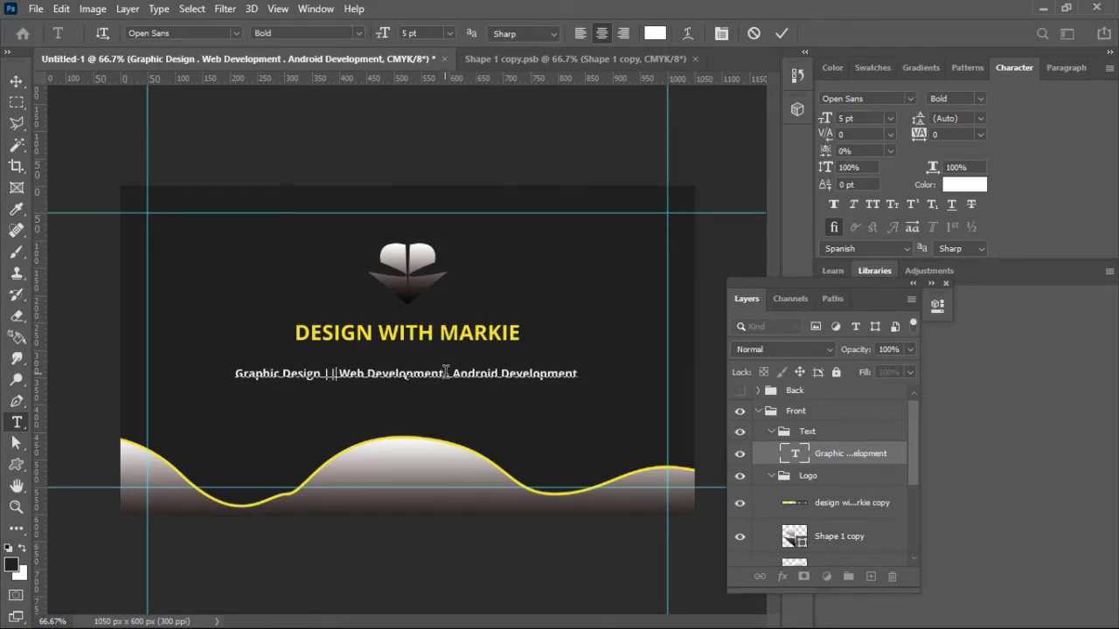
key(BackSpace)
text(||)
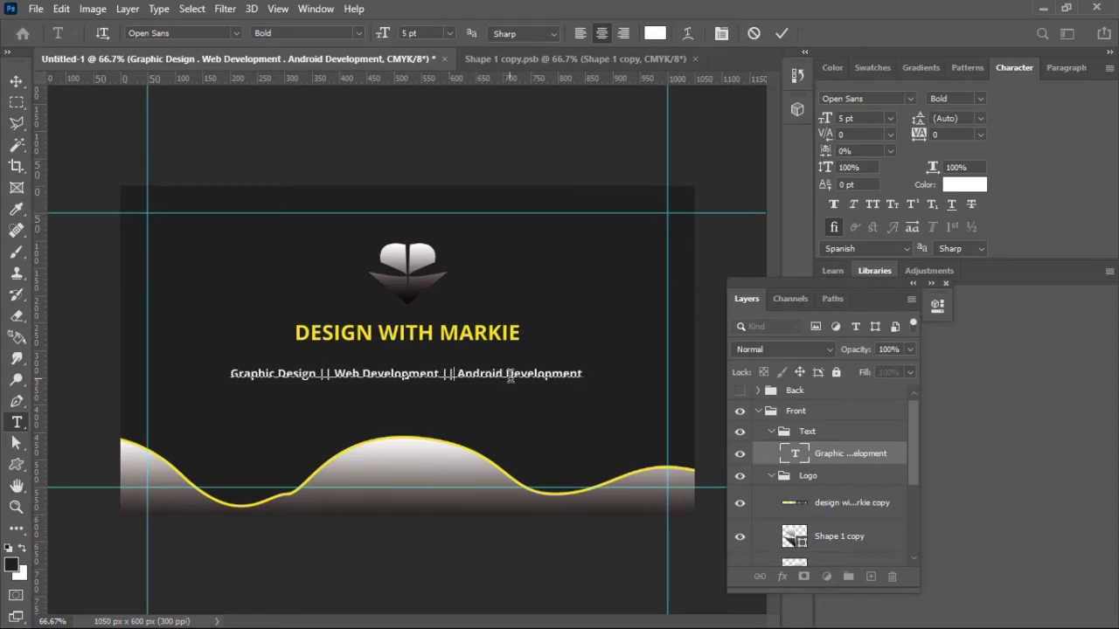
click(782, 32)
key(v)
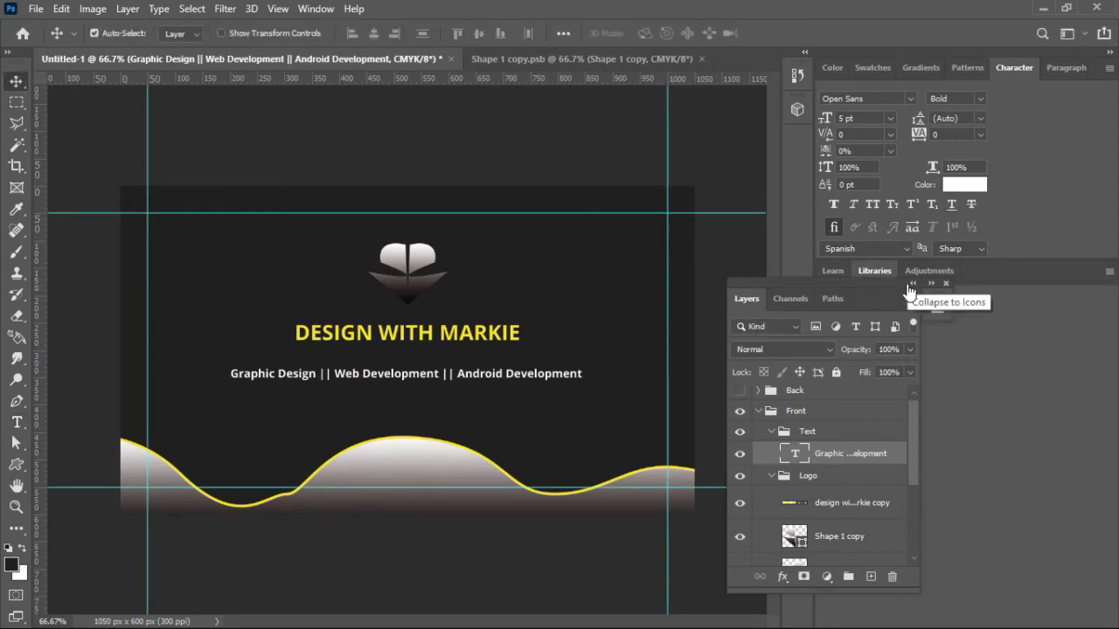
Step: Convert the Shape 1 and Shape 1 copy logo layers into one smart object
click(393, 262)
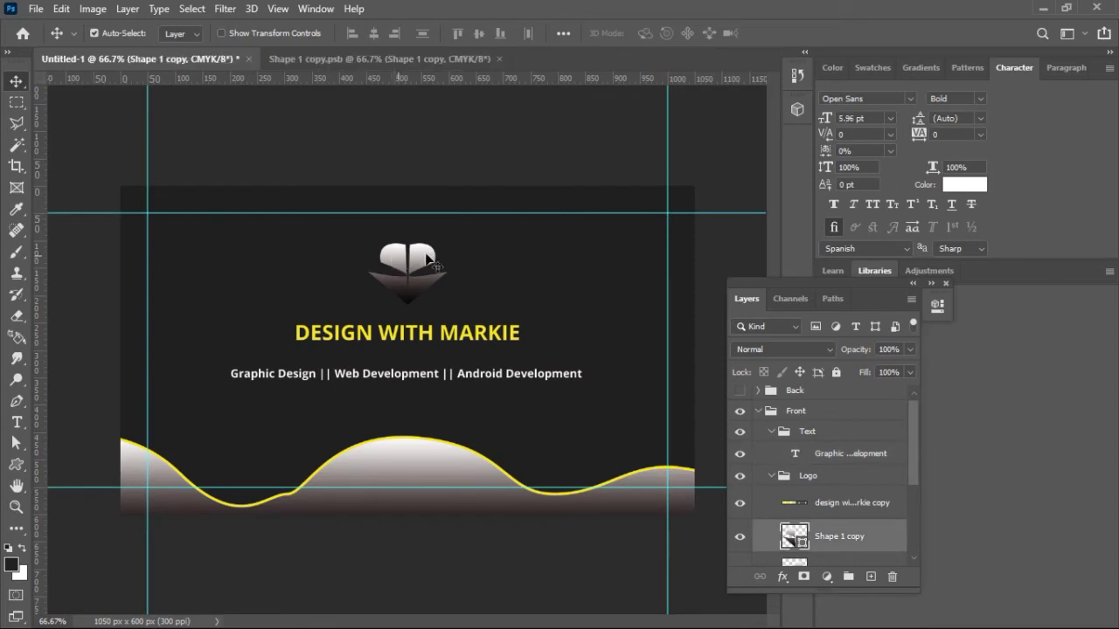
drag(912, 426, 912, 476)
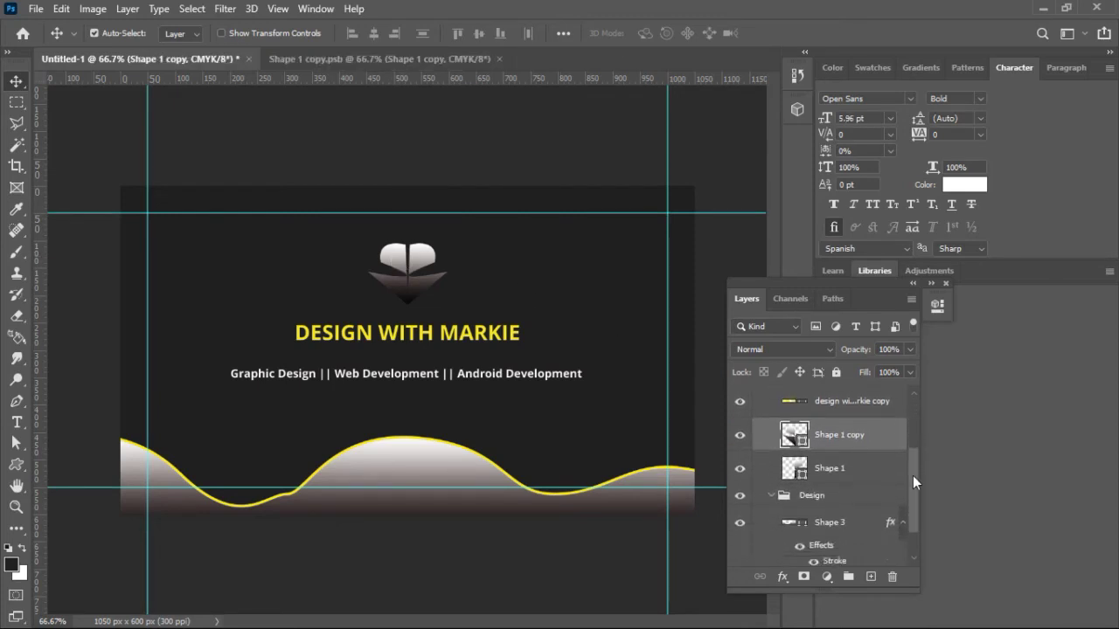
shift+click(861, 472)
right_click(861, 472)
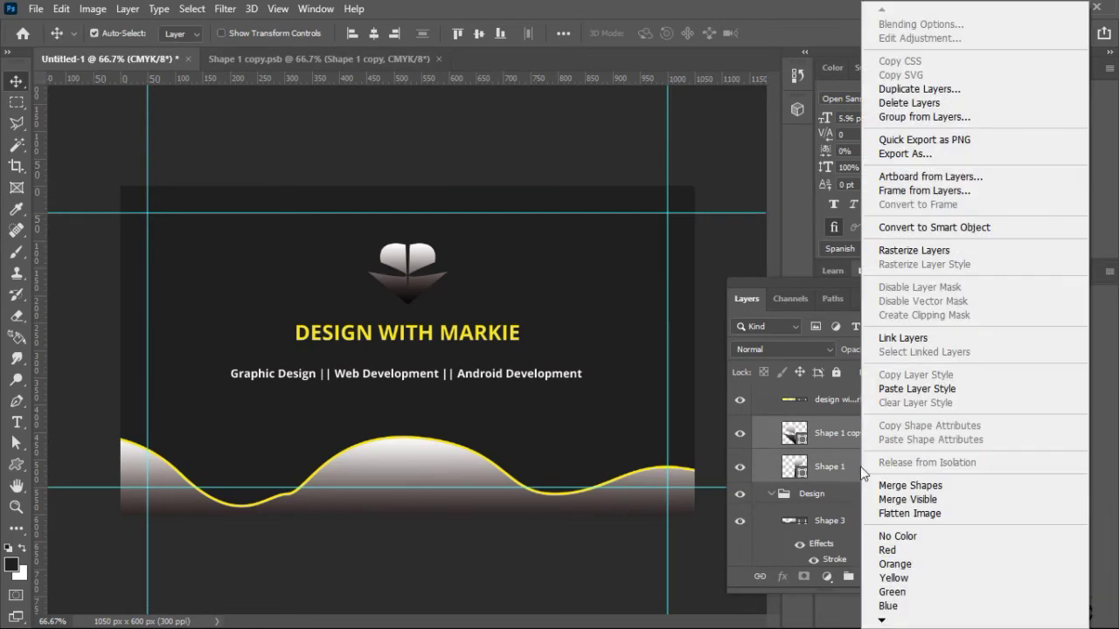
click(951, 229)
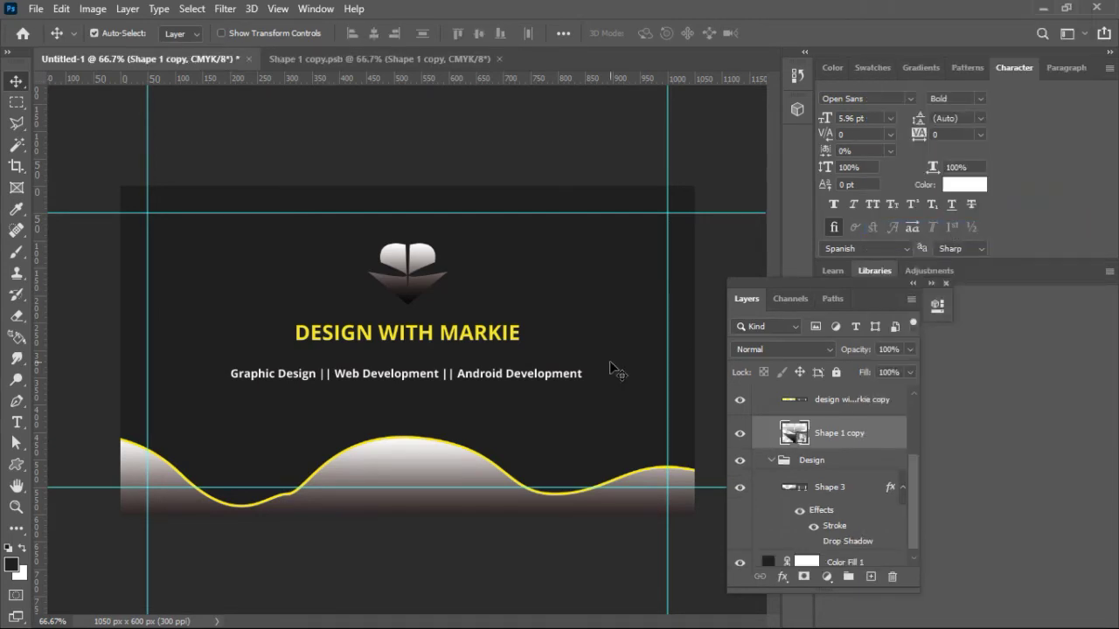
Step: Scale the logo smart object up to about 154% and recentre it above the title
key(ctrl+t)
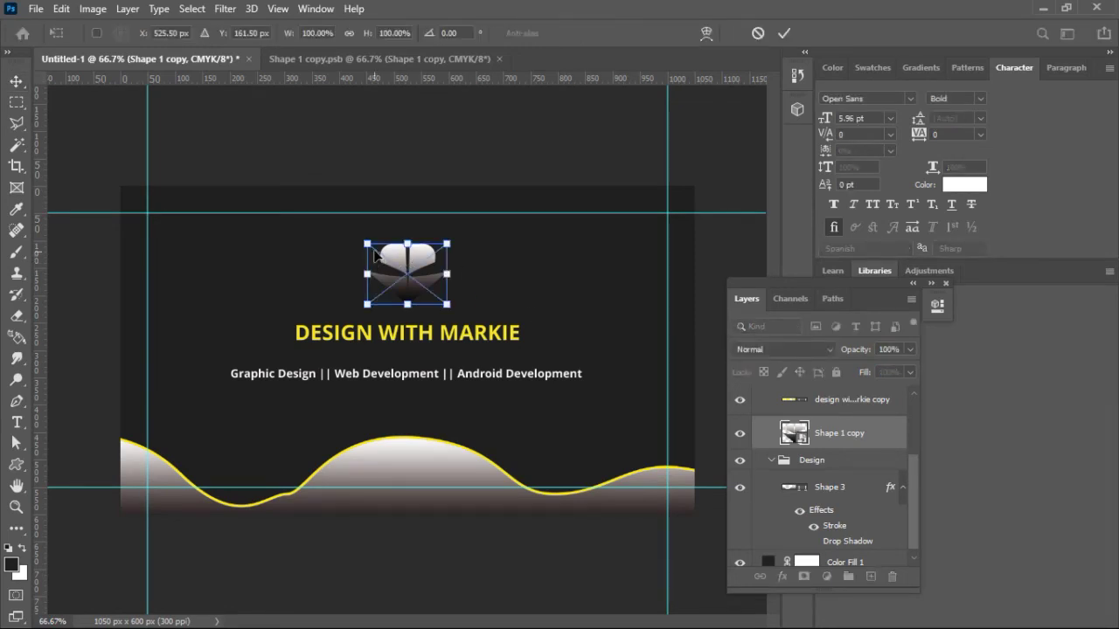
drag(366, 243, 324, 211)
drag(405, 236, 429, 253)
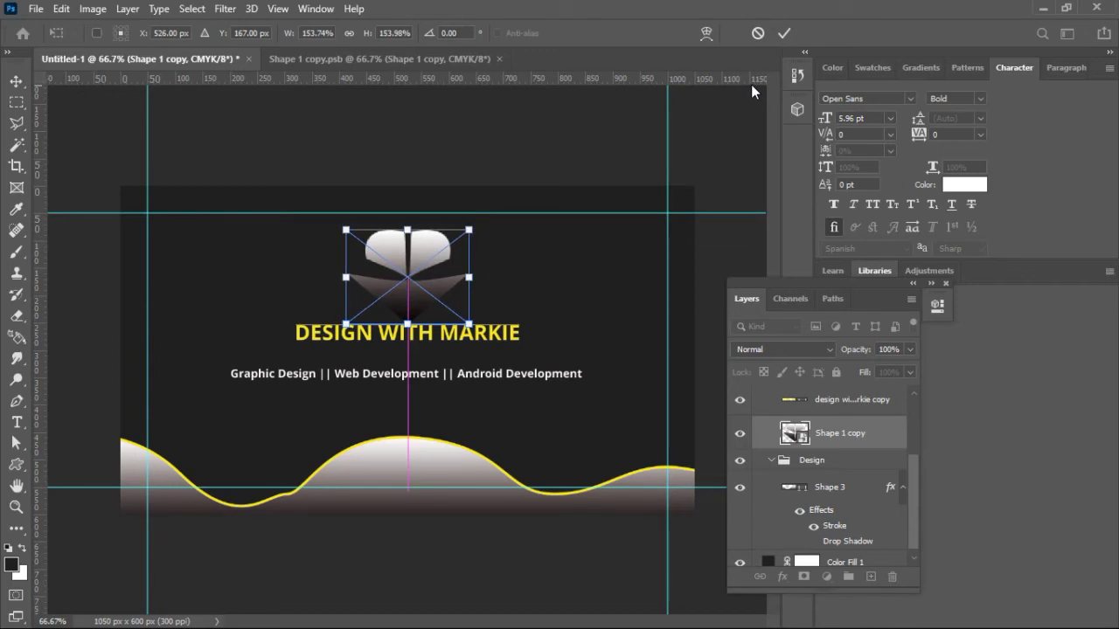
click(784, 33)
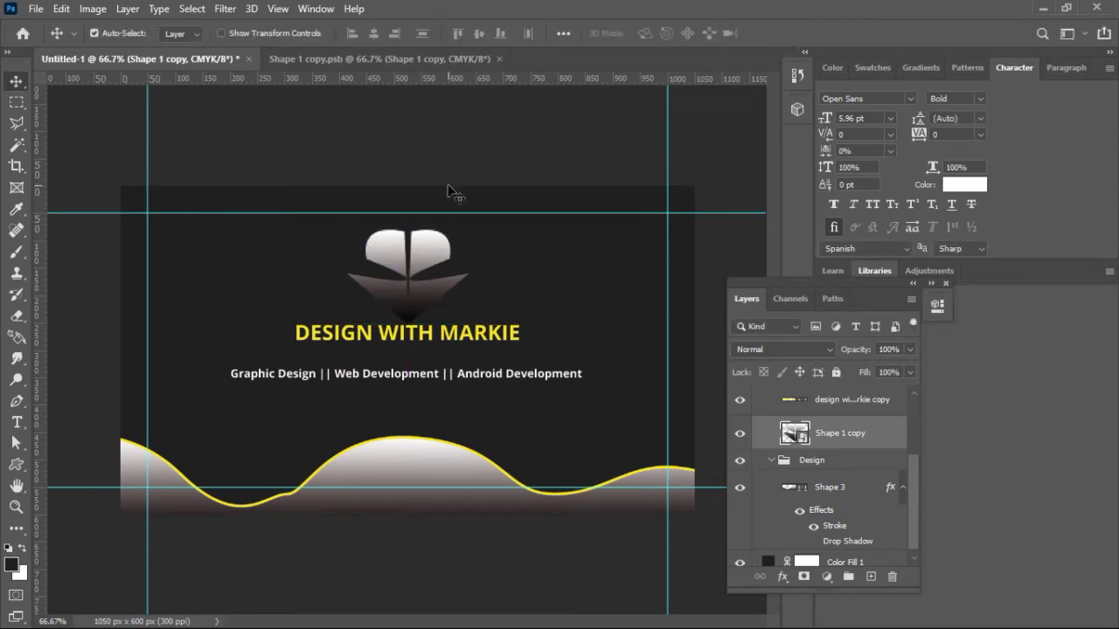
Step: Move the subtitle, DESIGN WITH MARKIE title and logo slightly lower with even spacing
click(456, 385)
key(Down)
key(Down)
key(Down)
key(Down)
key(Down)
key(Down)
key(Down)
key(Down)
key(Down)
key(Down)
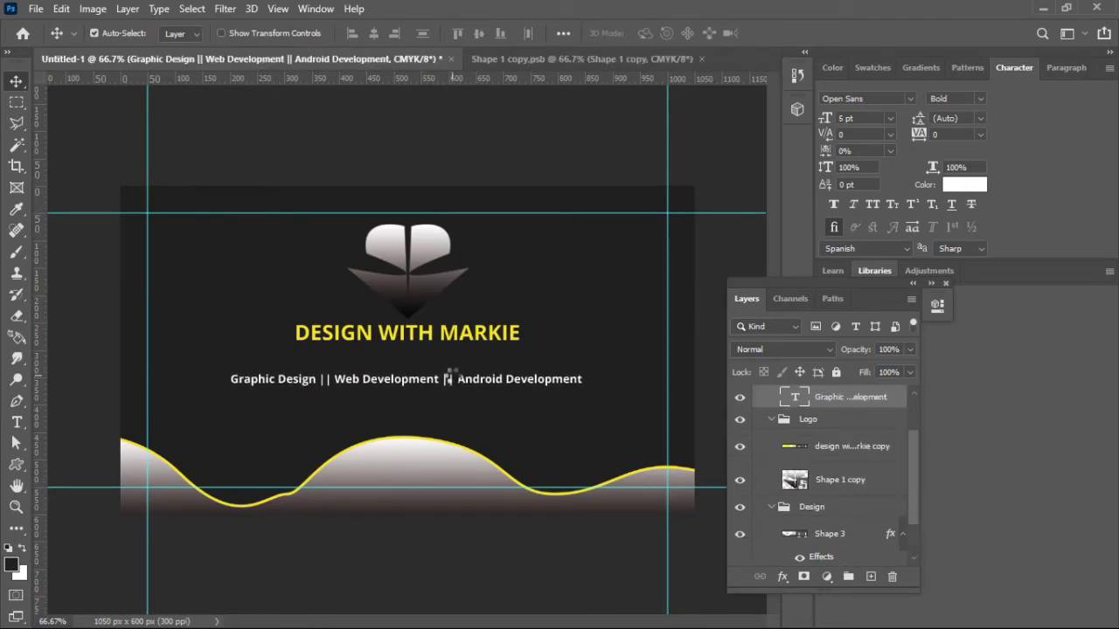
drag(451, 385, 451, 399)
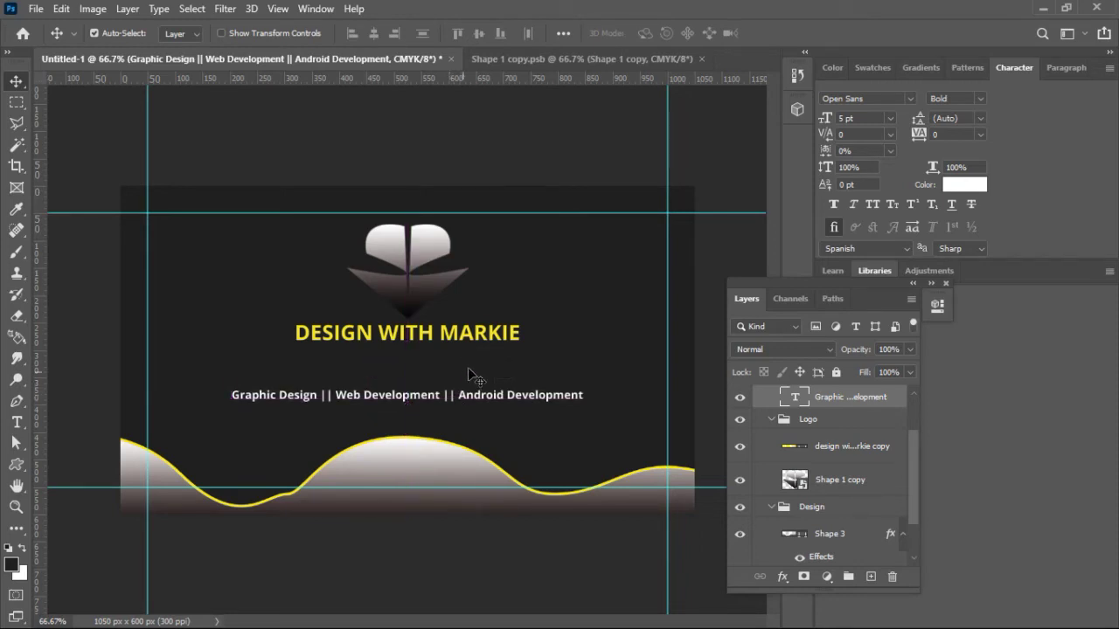
click(478, 336)
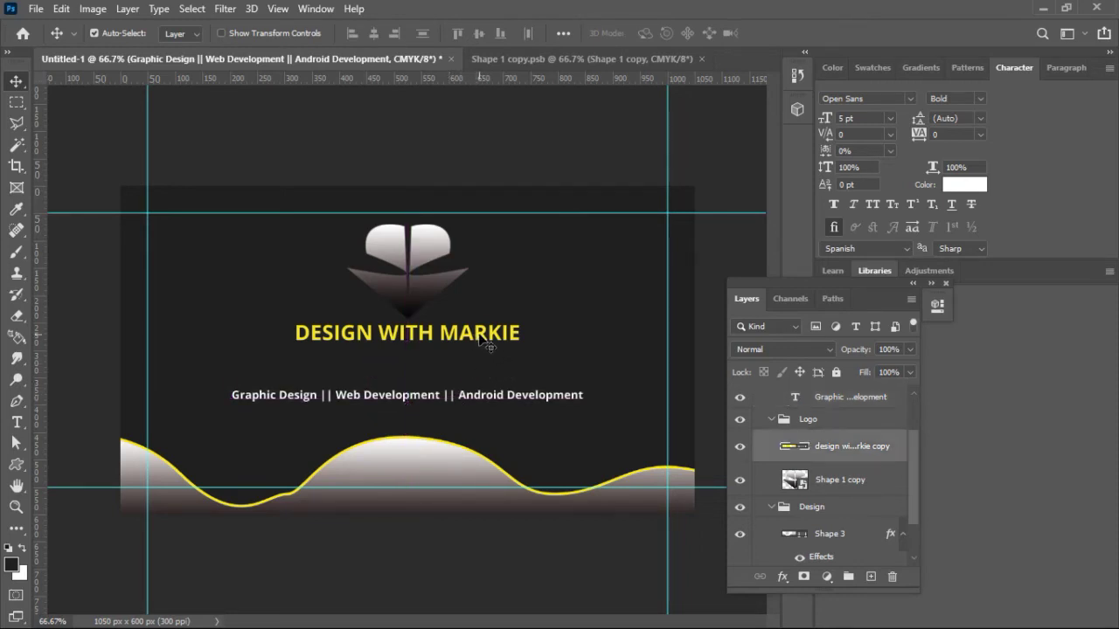
drag(478, 336, 479, 347)
click(435, 296)
drag(433, 291, 434, 298)
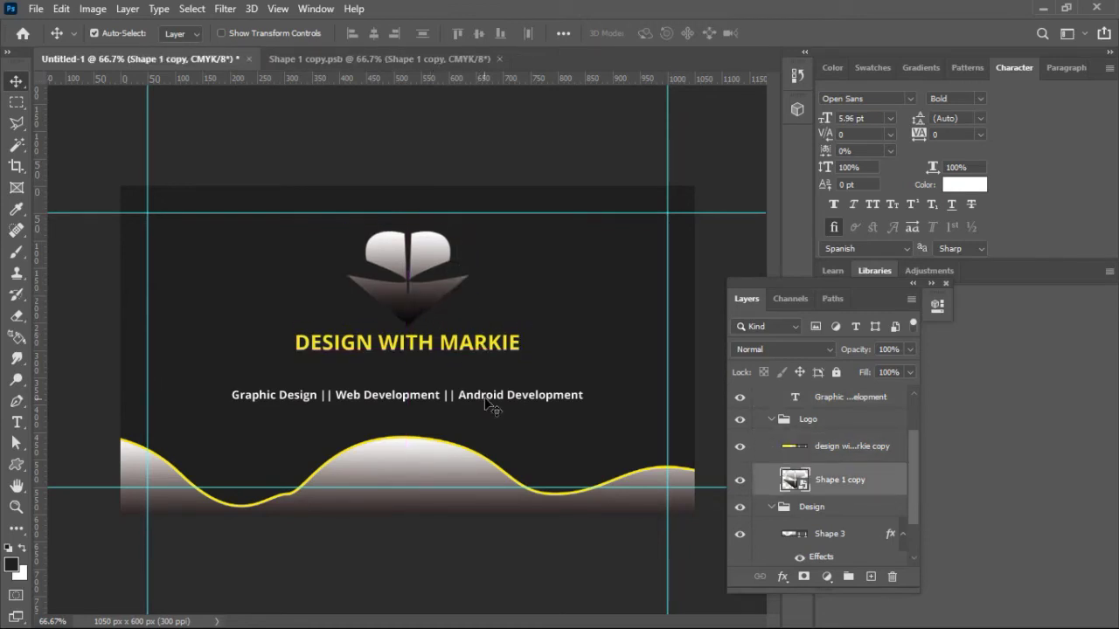
drag(492, 399, 491, 394)
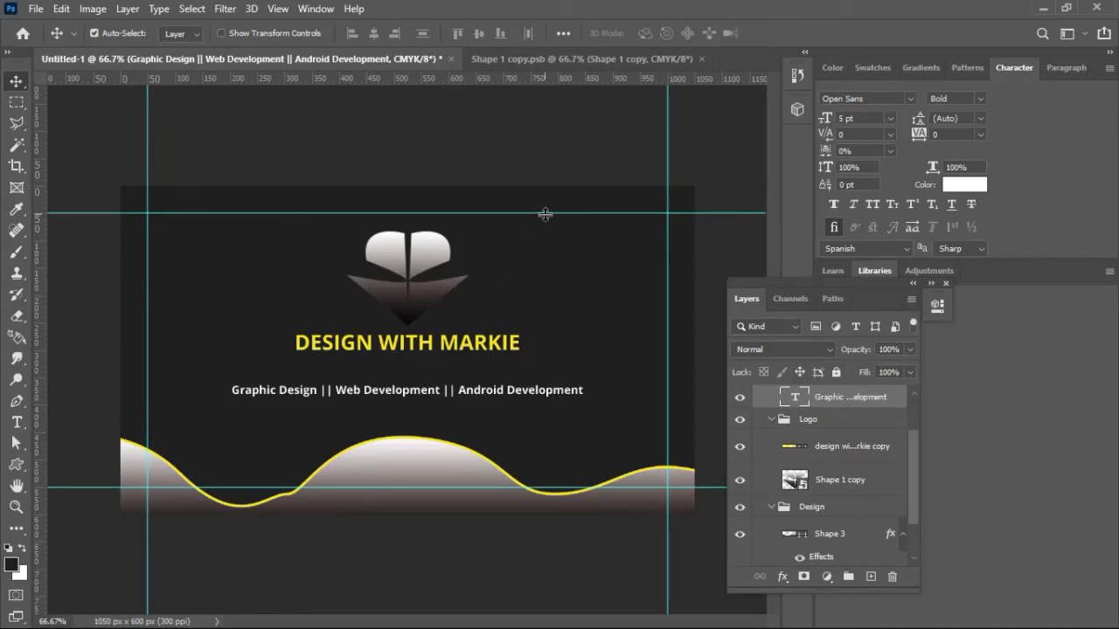
Step: Save As on the computer into a new folder, naming the file Design With Markie.psd
click(36, 9)
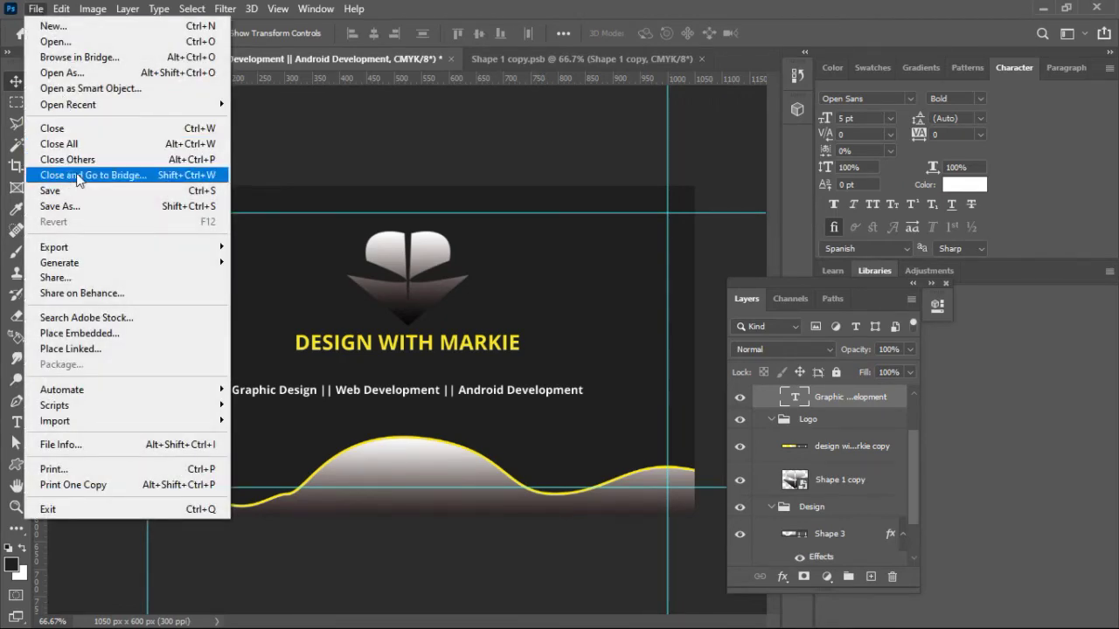
click(77, 204)
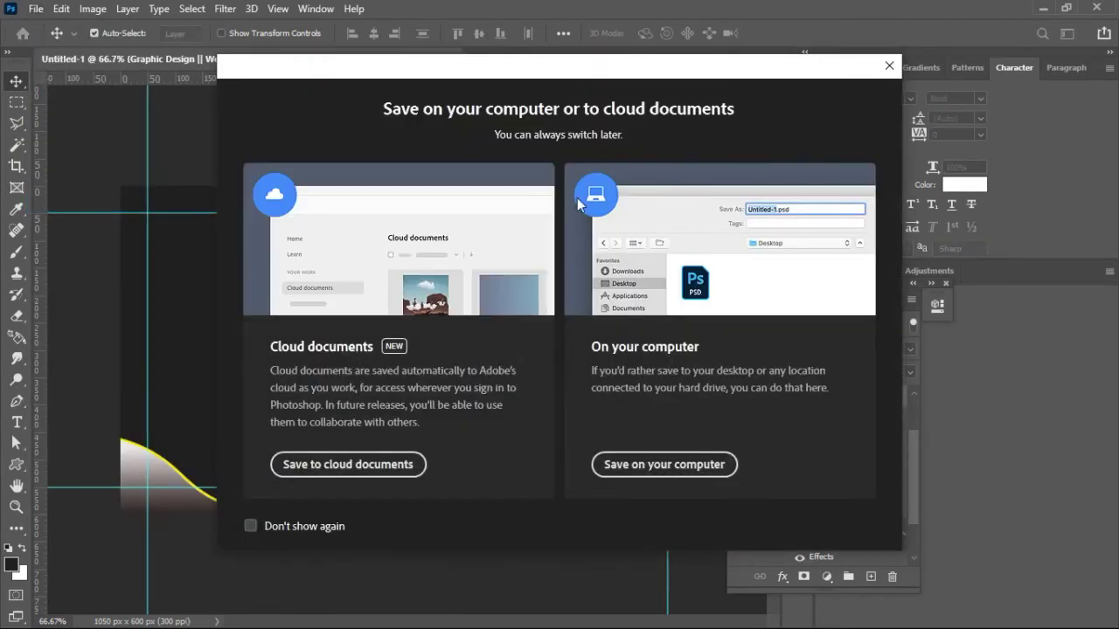
click(659, 464)
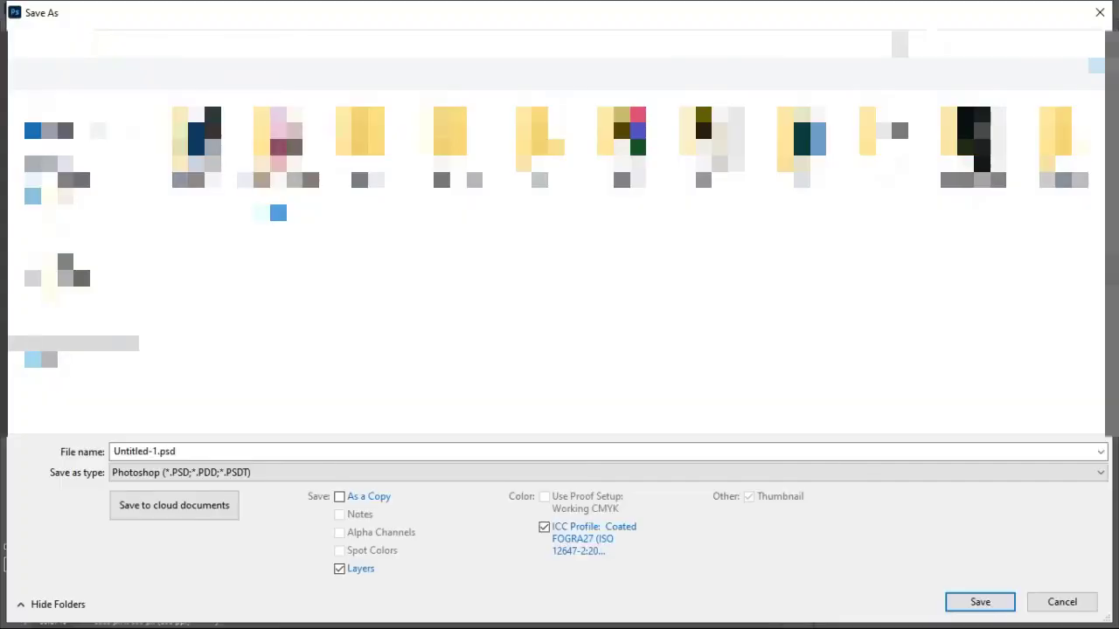
right_click(271, 227)
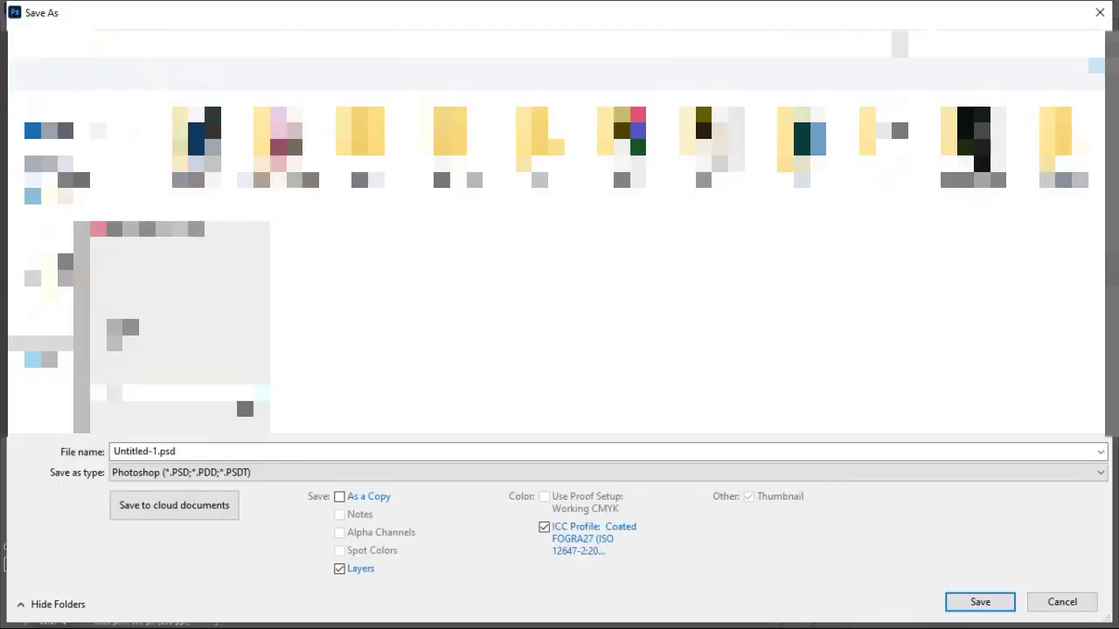
mouse_move(241, 397)
click(311, 393)
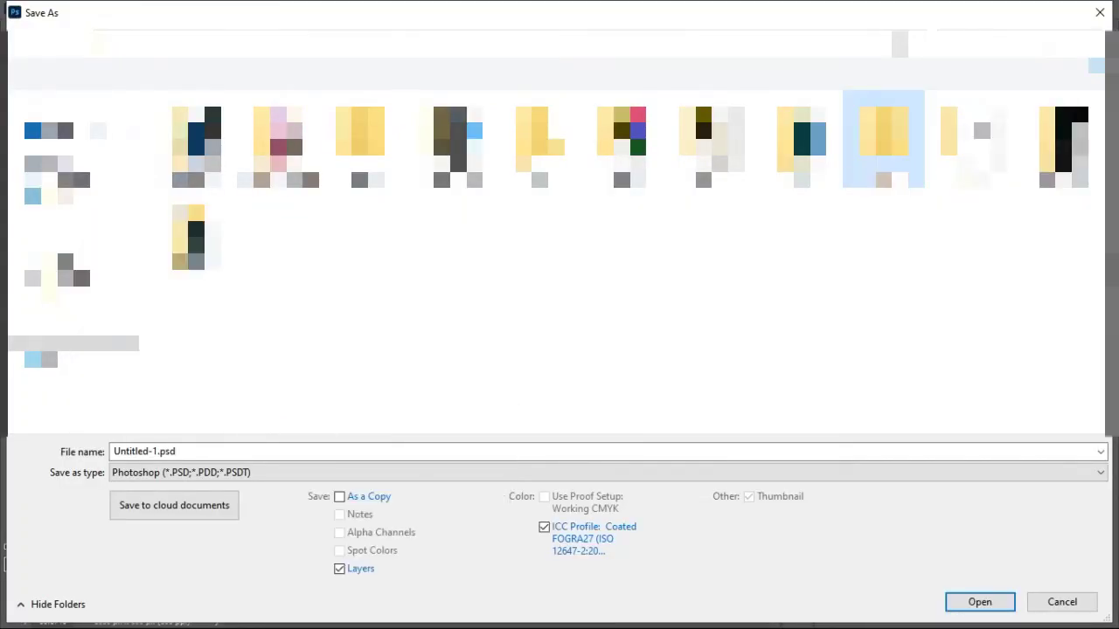
click(276, 448)
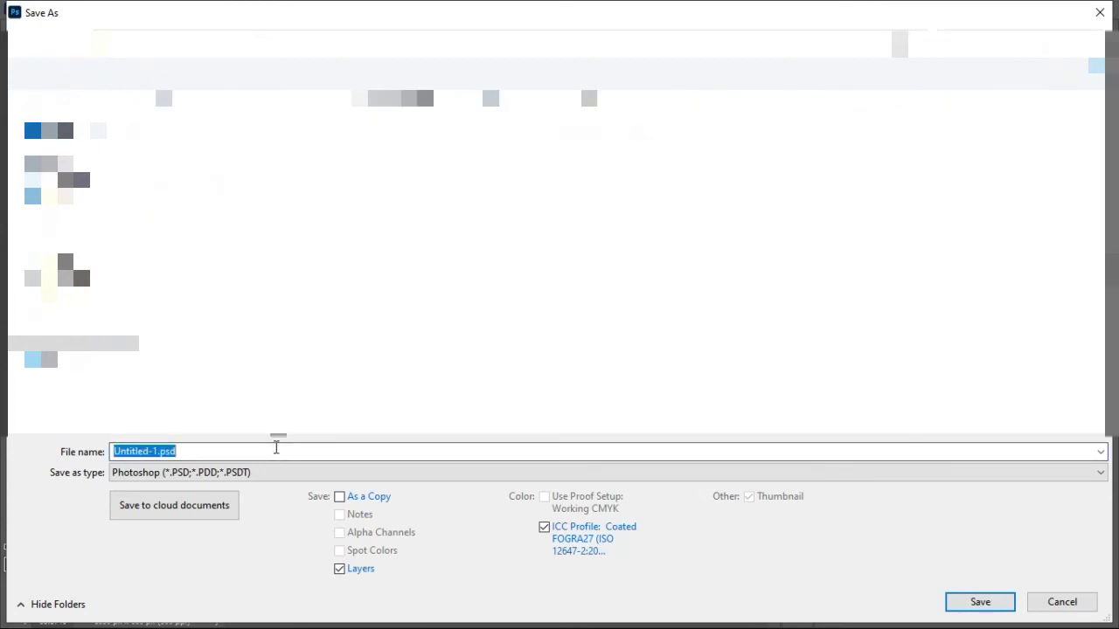
text(BDe)
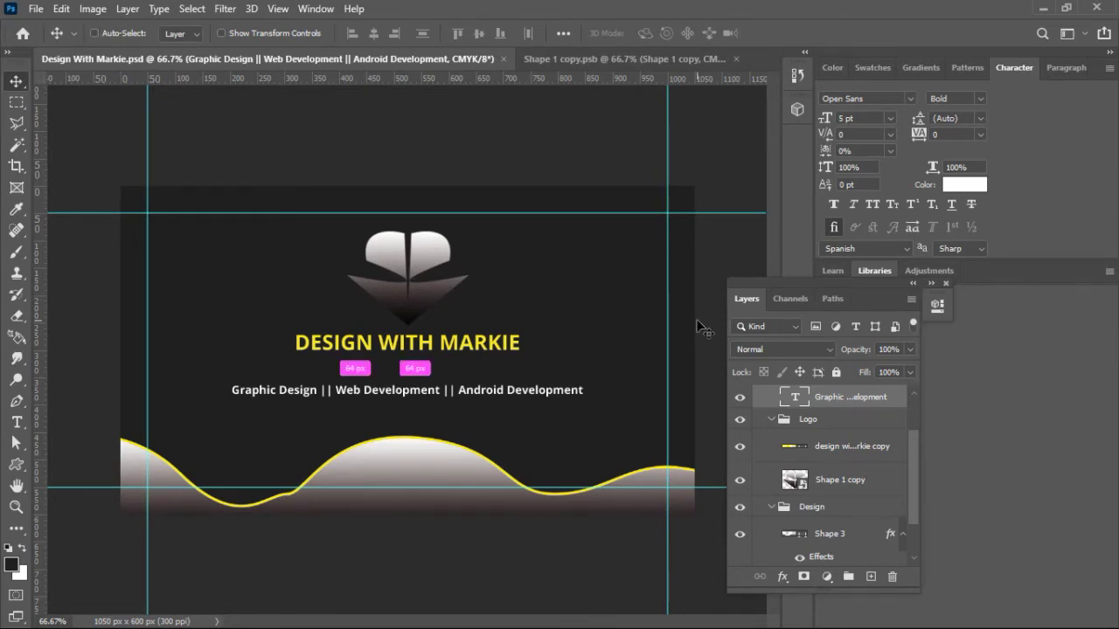
Step: View the card at 100% and dock the floating Layers panel into the right-hand panels
key(ctrl+1)
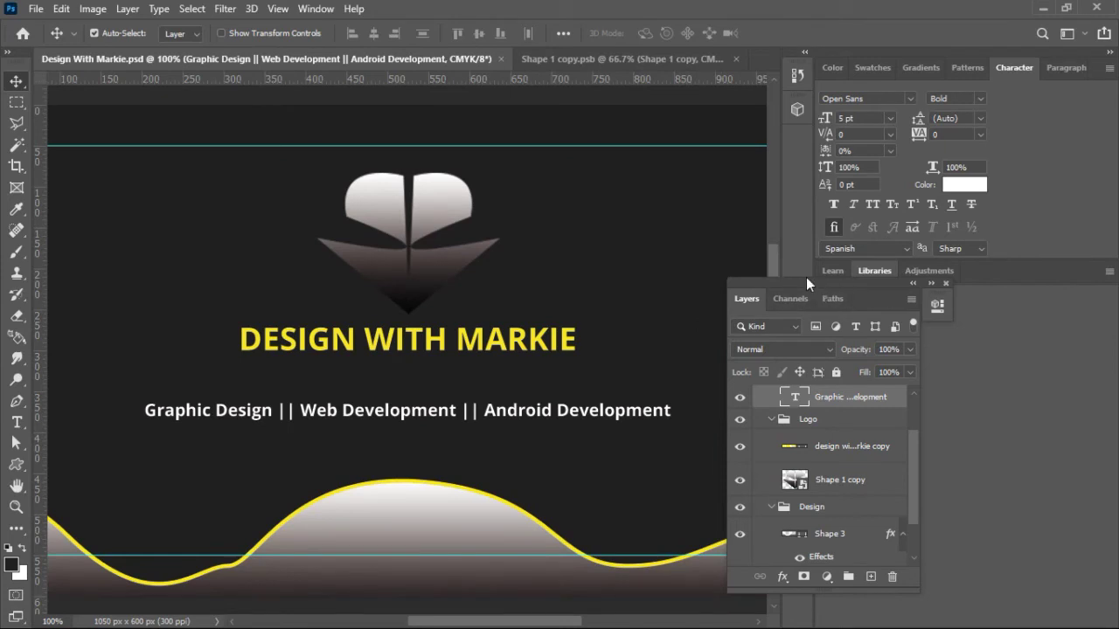
drag(830, 284, 997, 275)
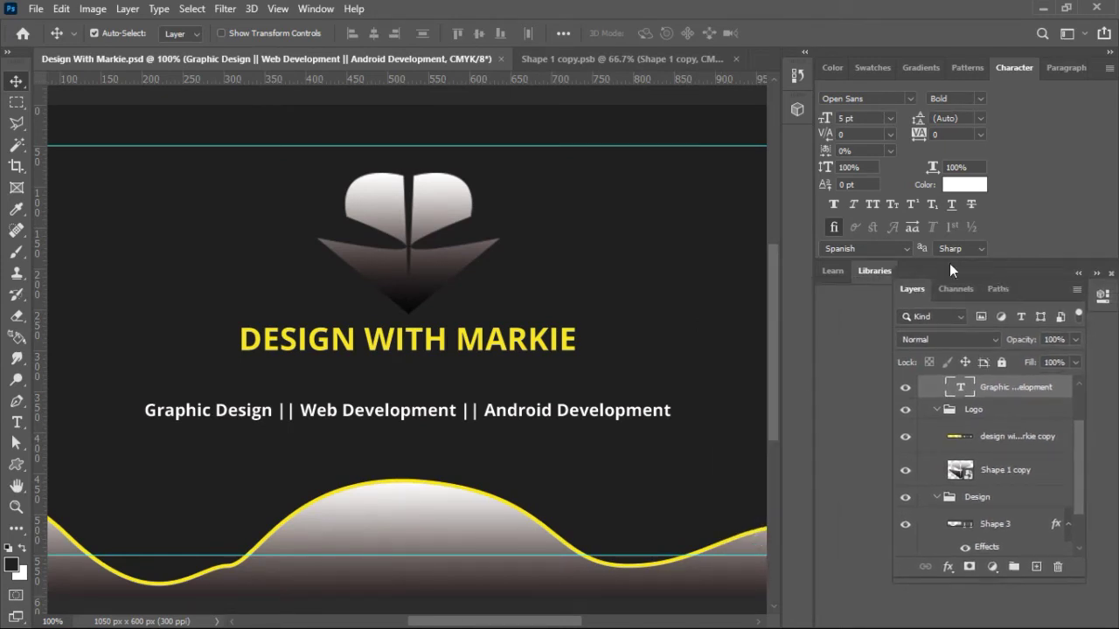
drag(772, 248, 772, 285)
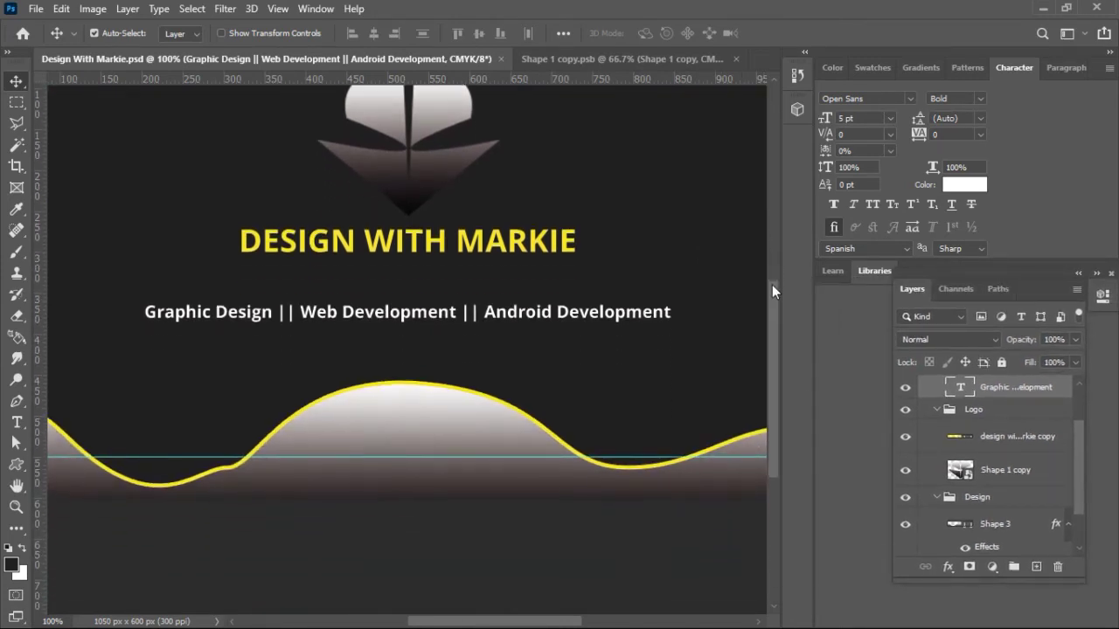
drag(498, 621, 467, 622)
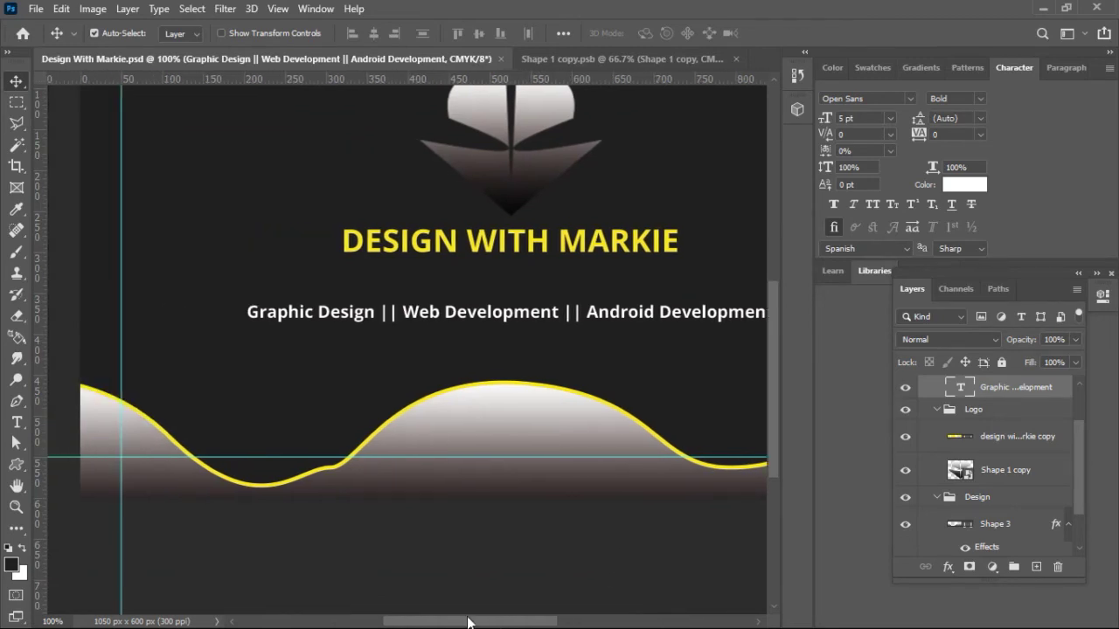
Step: Select the standard Pen Tool from the toolbar
right_click(15, 84)
click(15, 89)
click(18, 403)
right_click(19, 404)
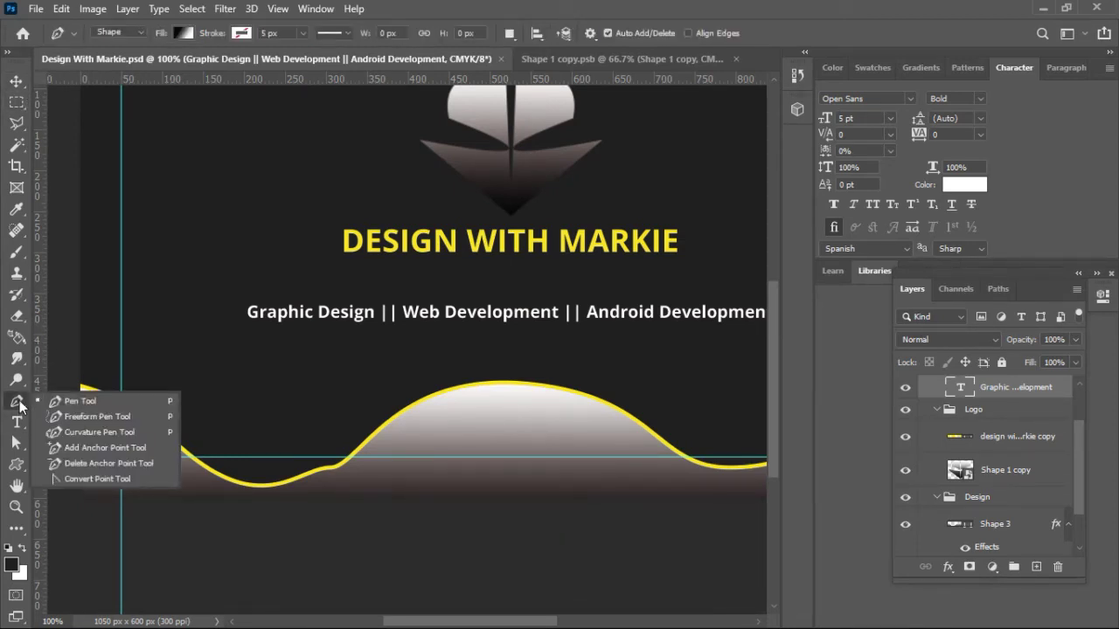
click(19, 404)
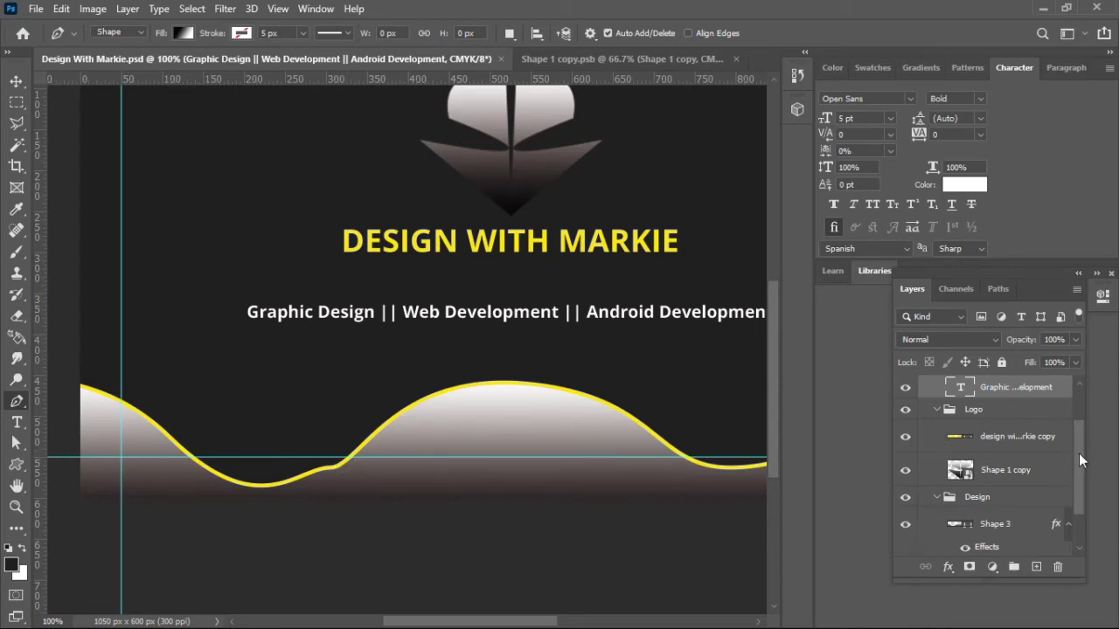
drag(1080, 448, 1079, 477)
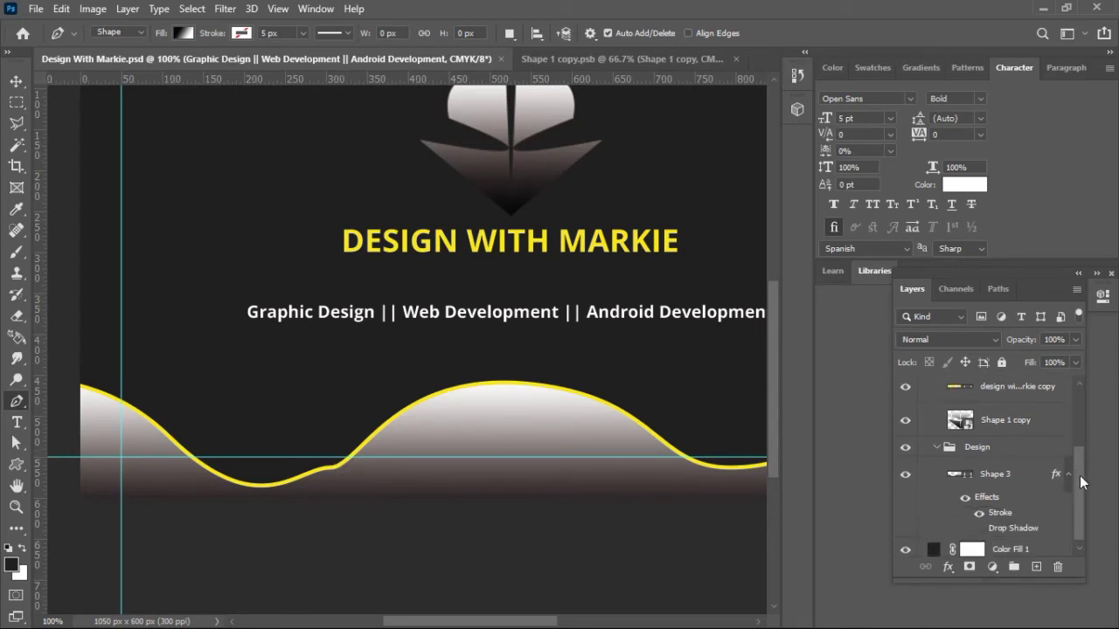
Step: Select the Shape 3 wave layer and undo the stray pen anchor it created
click(996, 474)
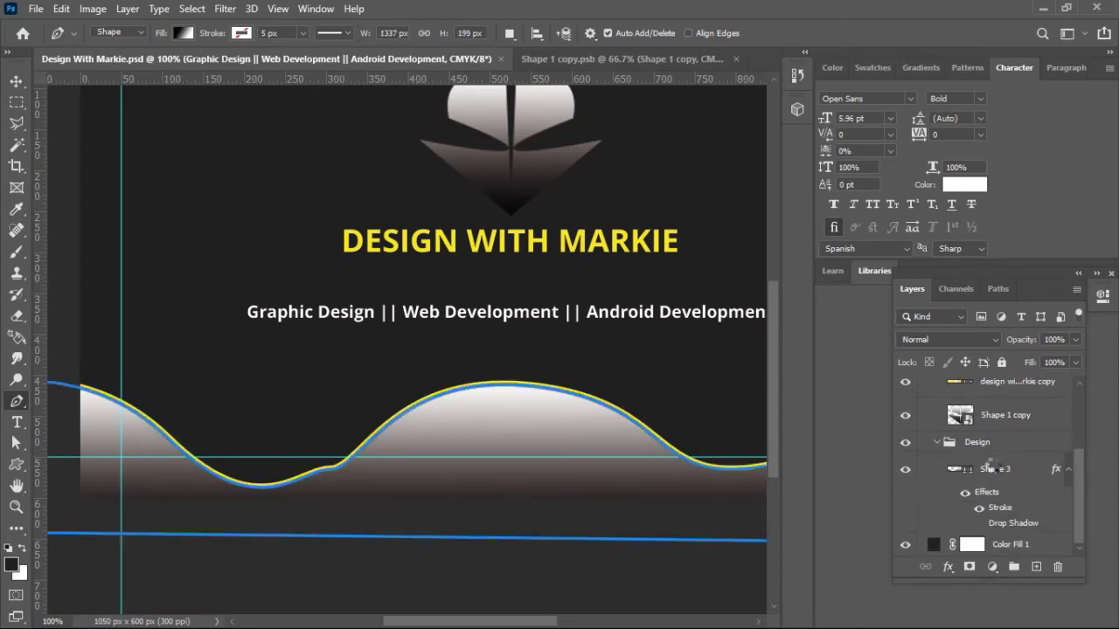
click(332, 469)
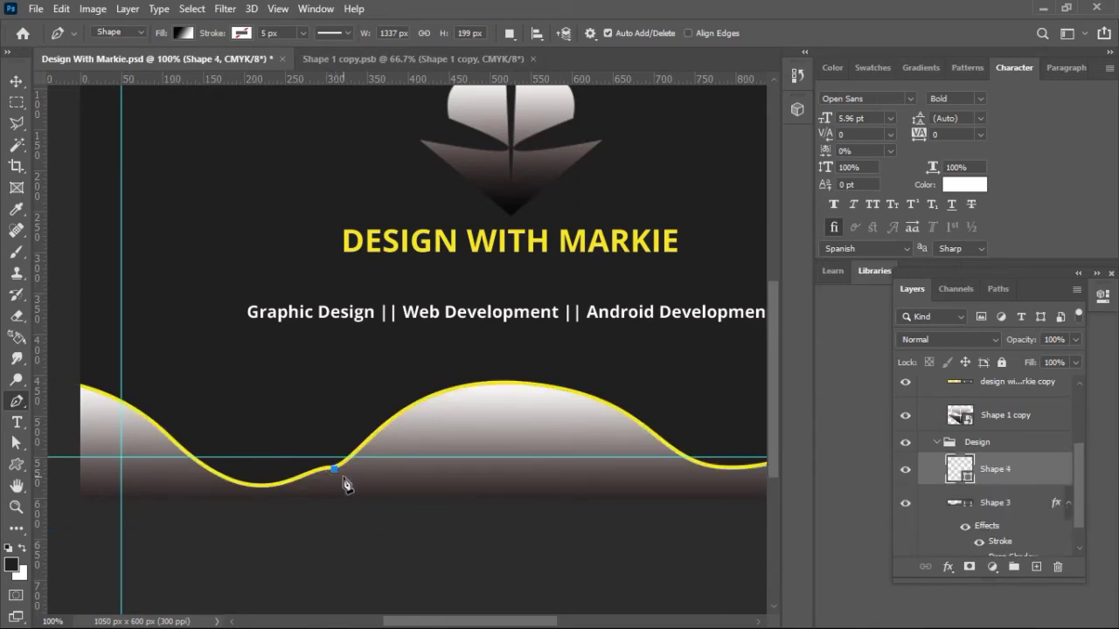
key(ctrl+z)
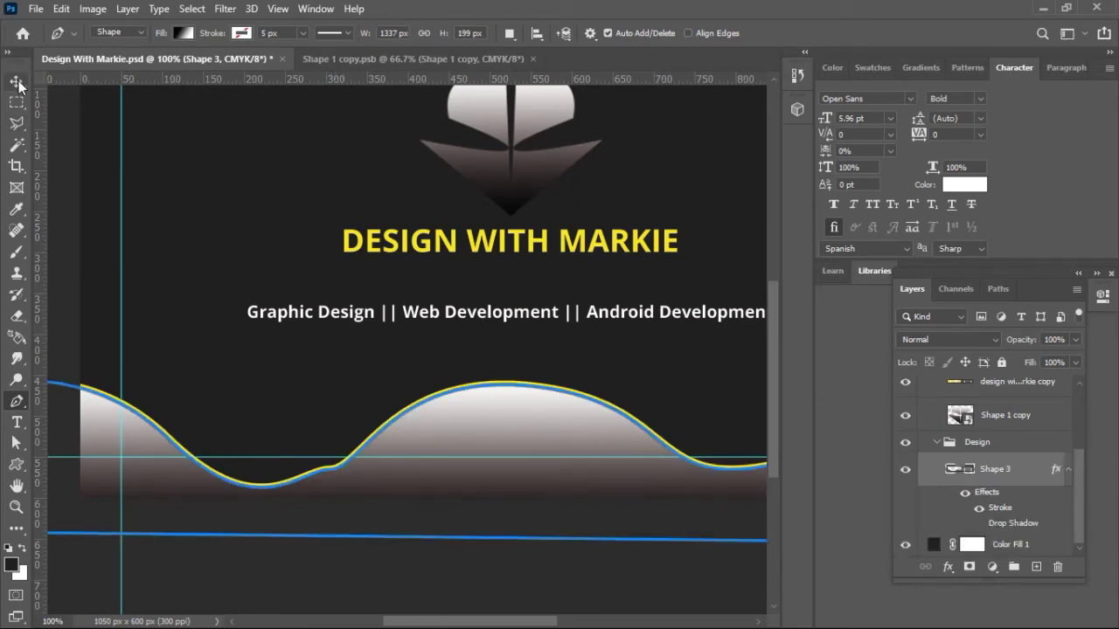
click(16, 81)
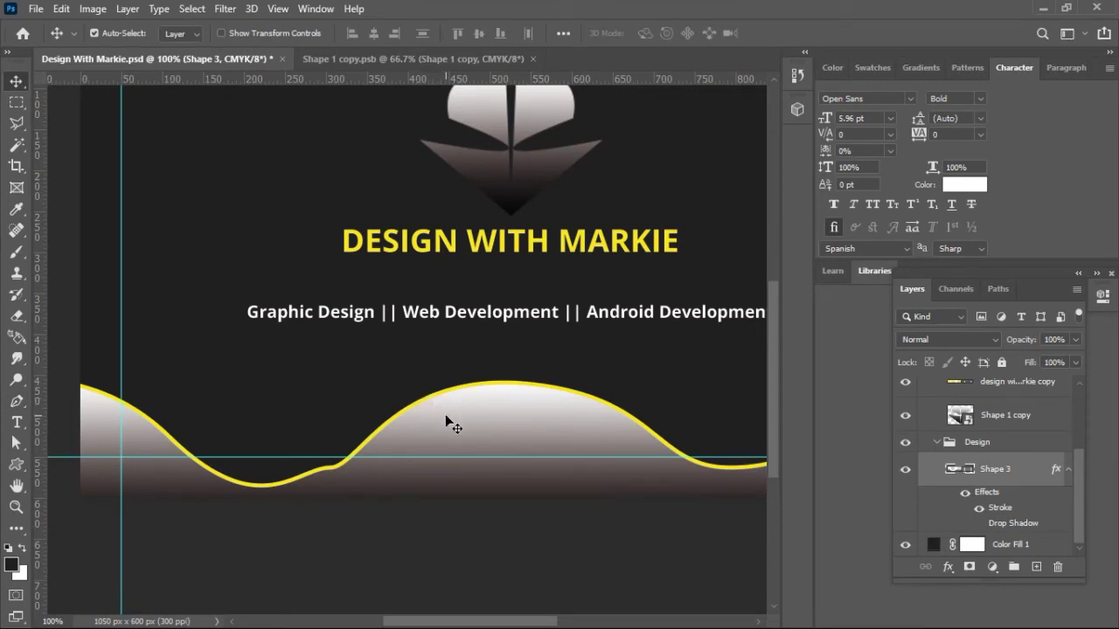
Step: With the Delete Anchor Point Tool, click the wave path to reveal its anchors, then zoom out
click(22, 408)
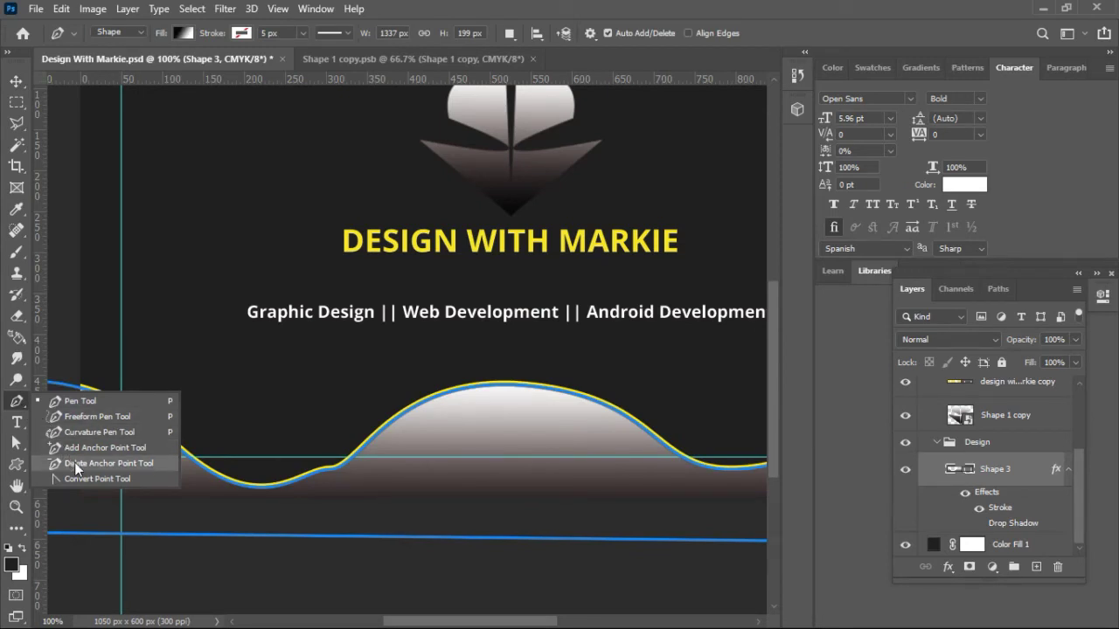
click(74, 463)
click(333, 470)
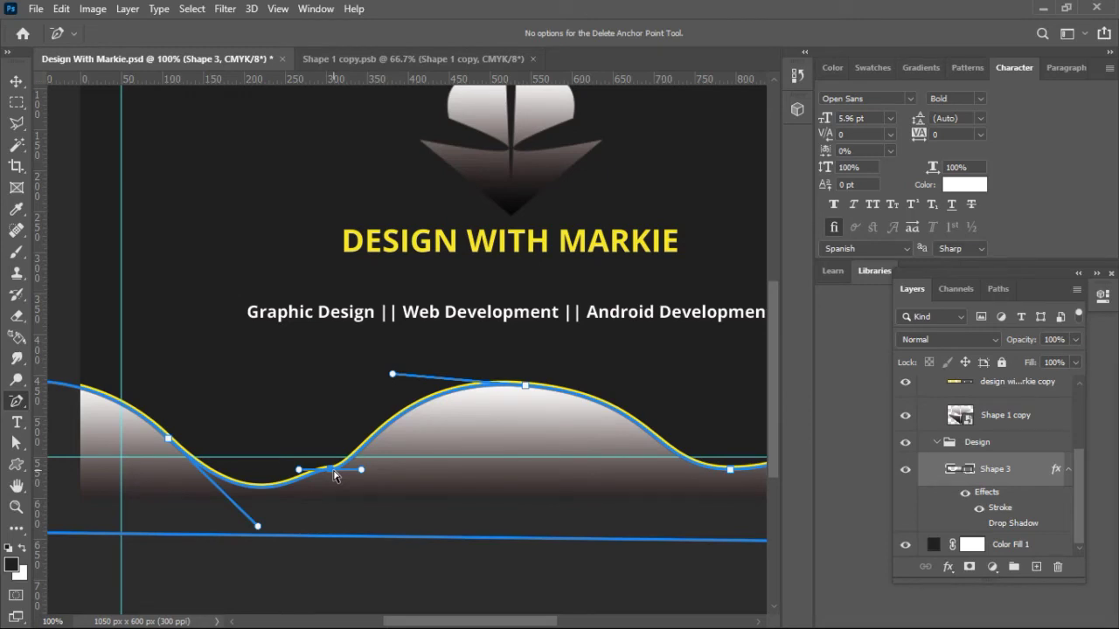
click(15, 404)
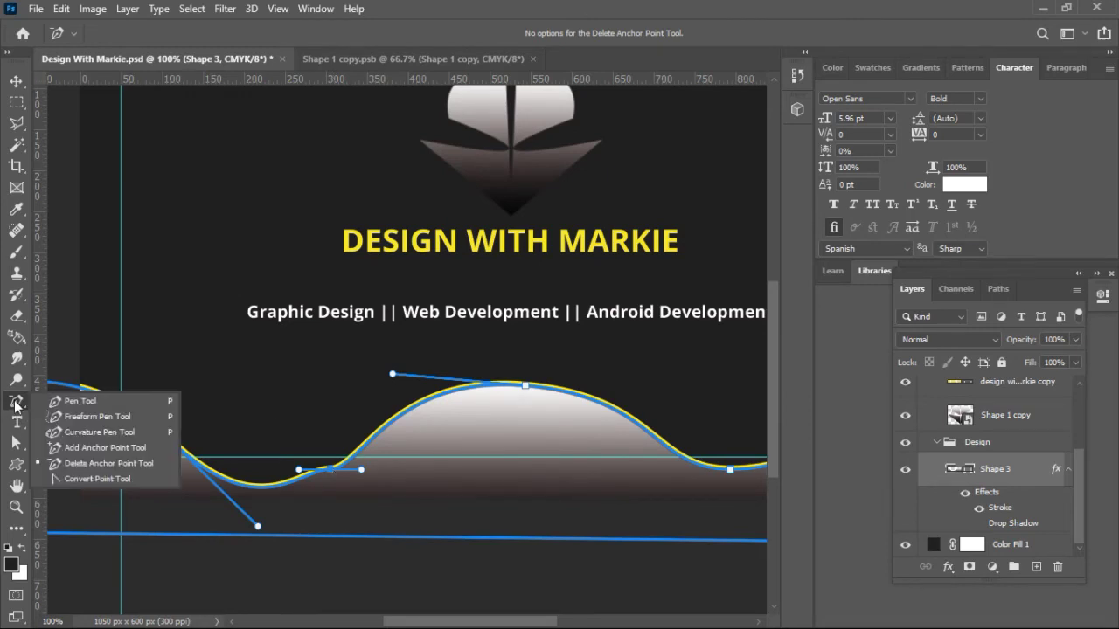
click(86, 461)
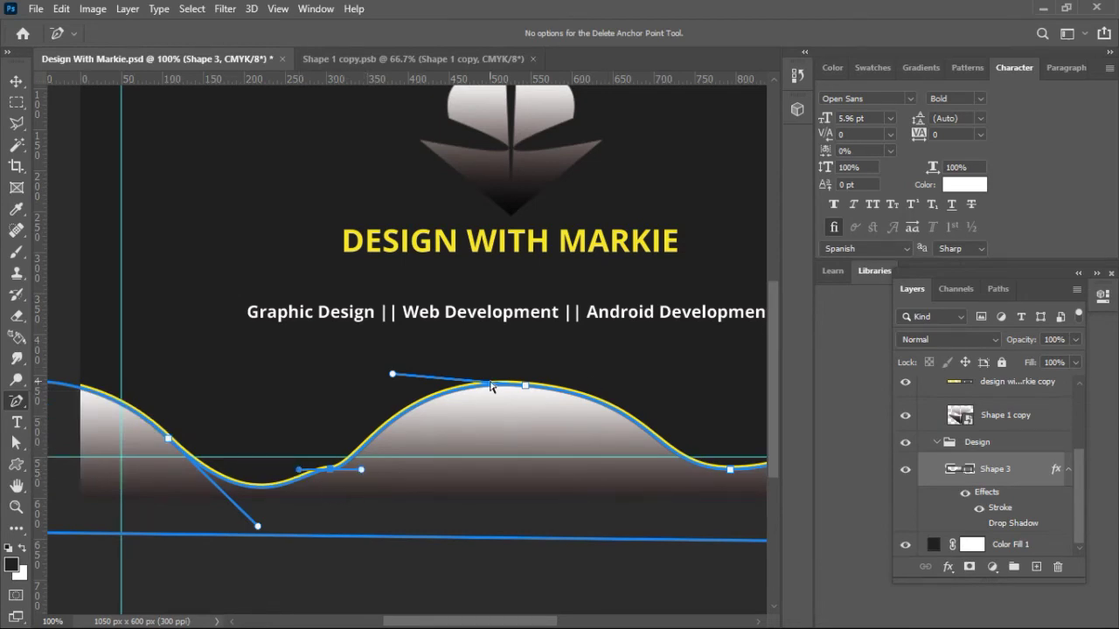
key(ctrl+minus)
key(ctrl+minus)
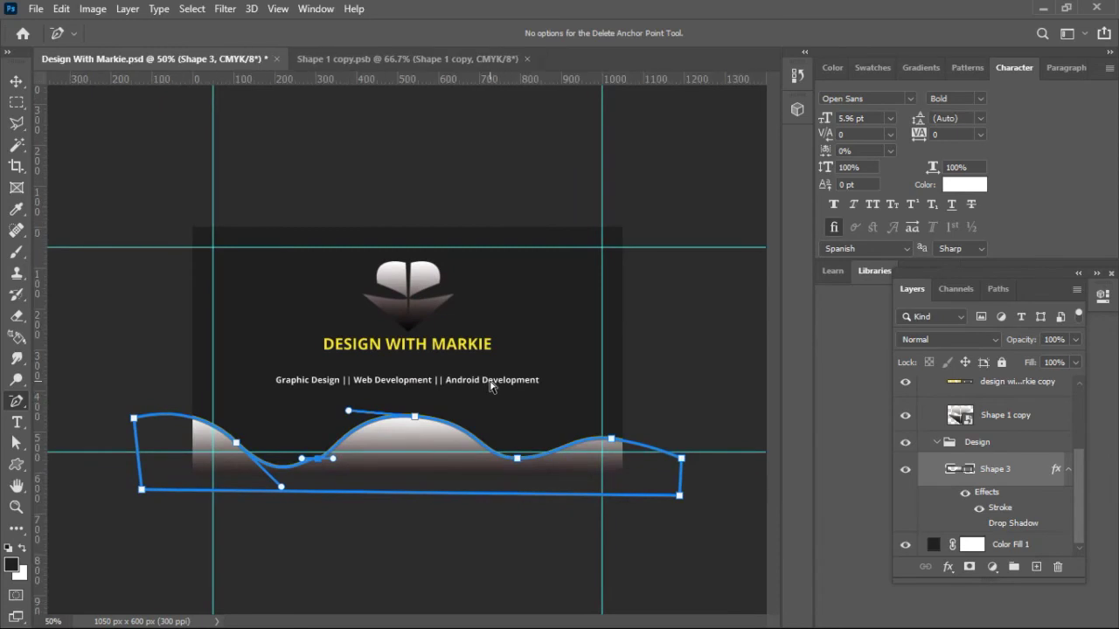
Step: Adjust the handle at the wave's first dip and delete its kinked anchor for one smooth trough
key(ctrl+plus)
key(ctrl+plus)
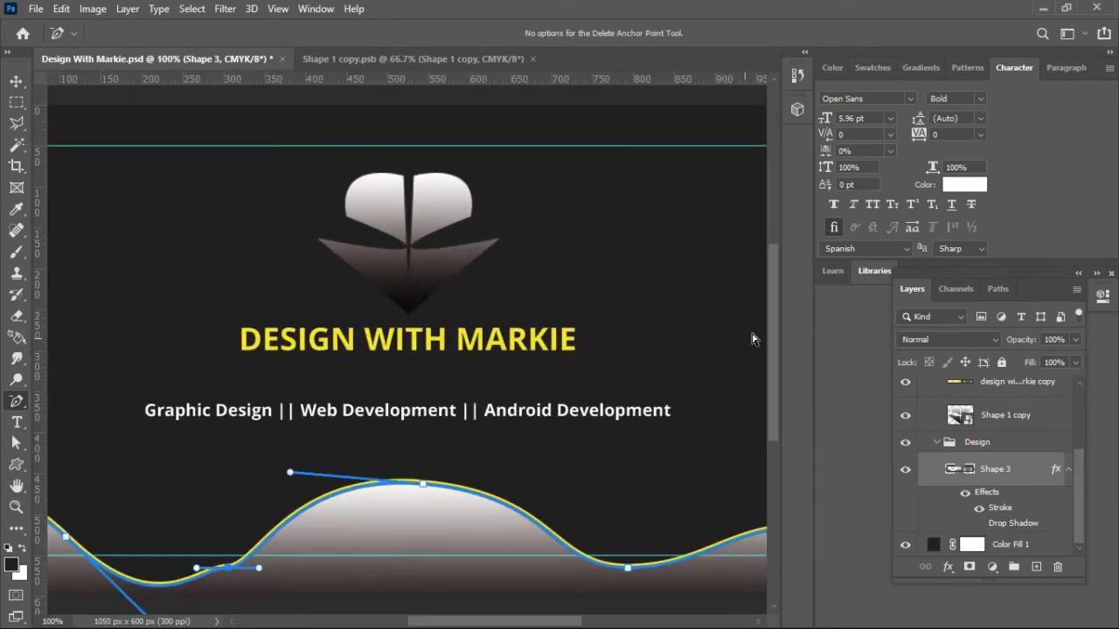
drag(775, 317, 772, 372)
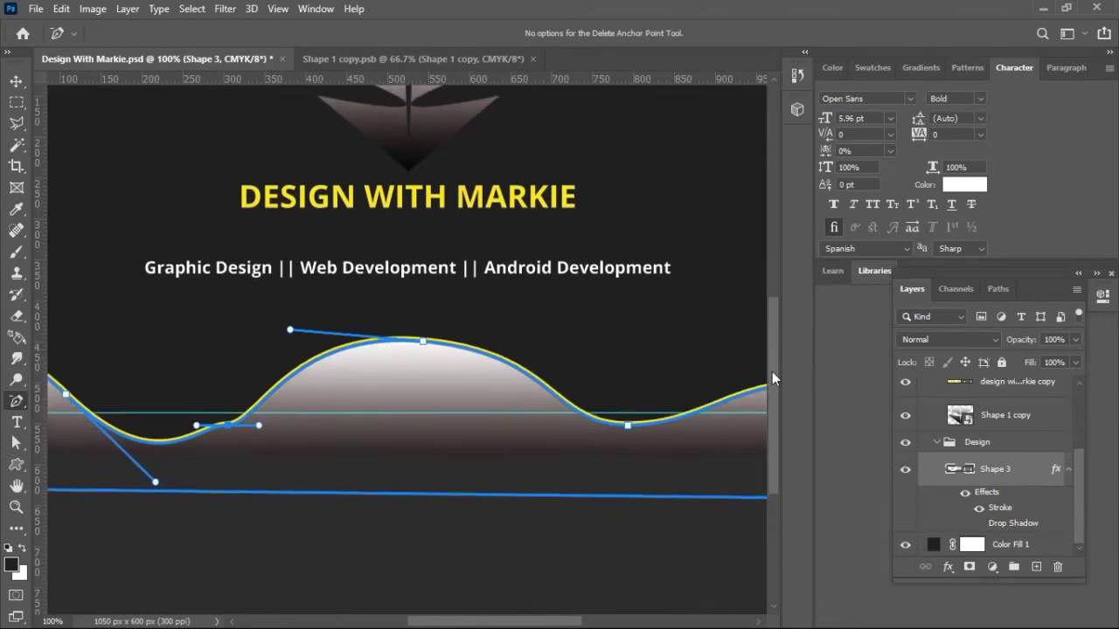
key(ctrl+plus)
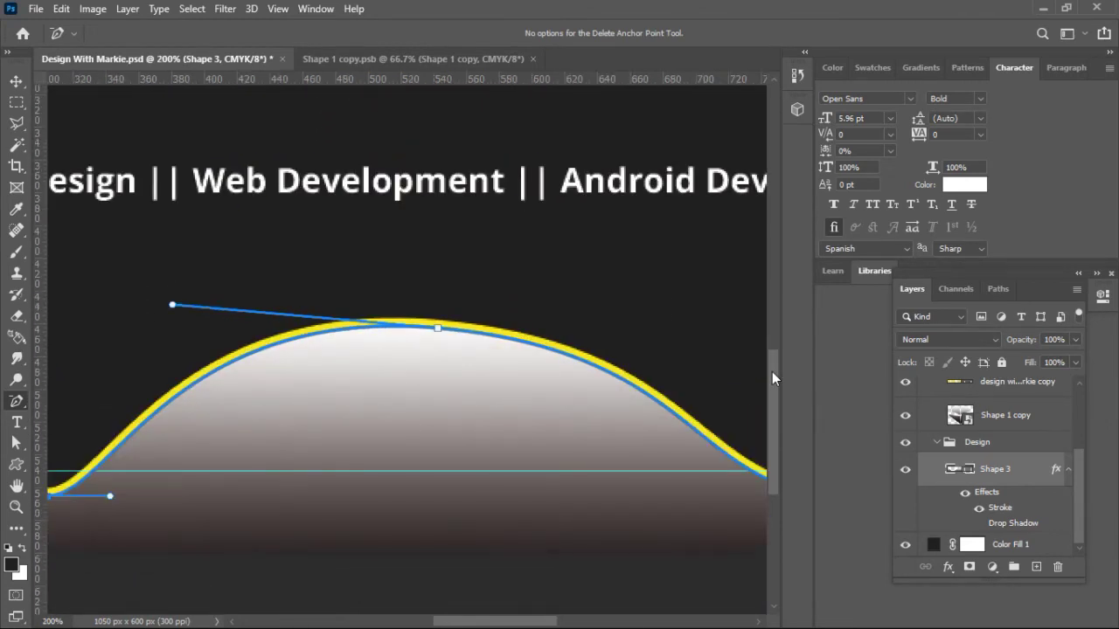
key(ctrl+minus)
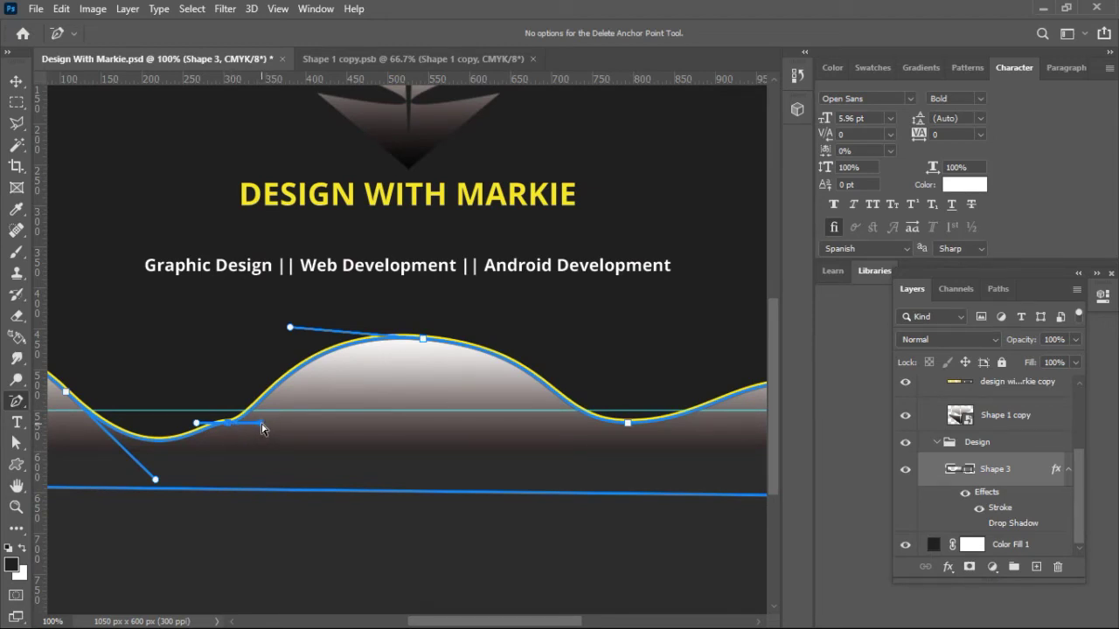
drag(258, 425, 259, 415)
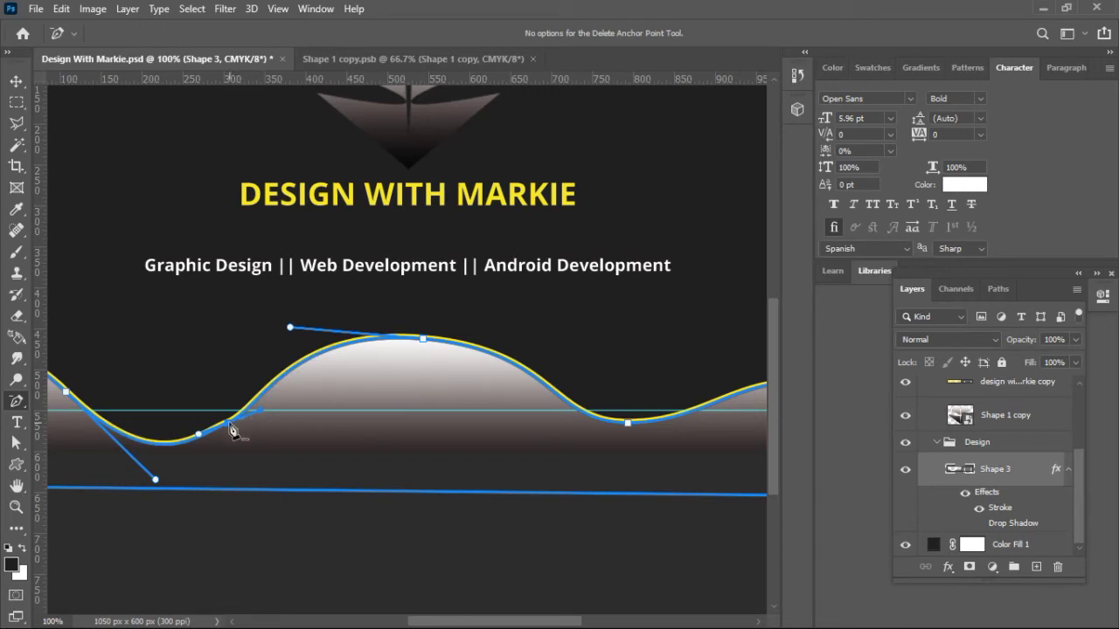
click(230, 426)
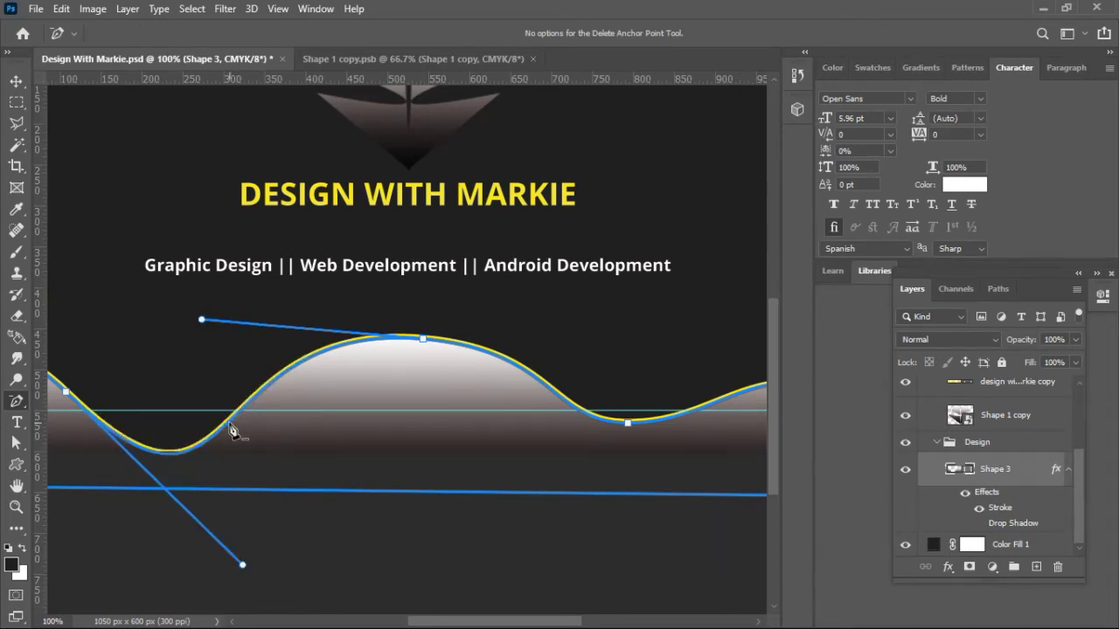
key(ctrl+minus)
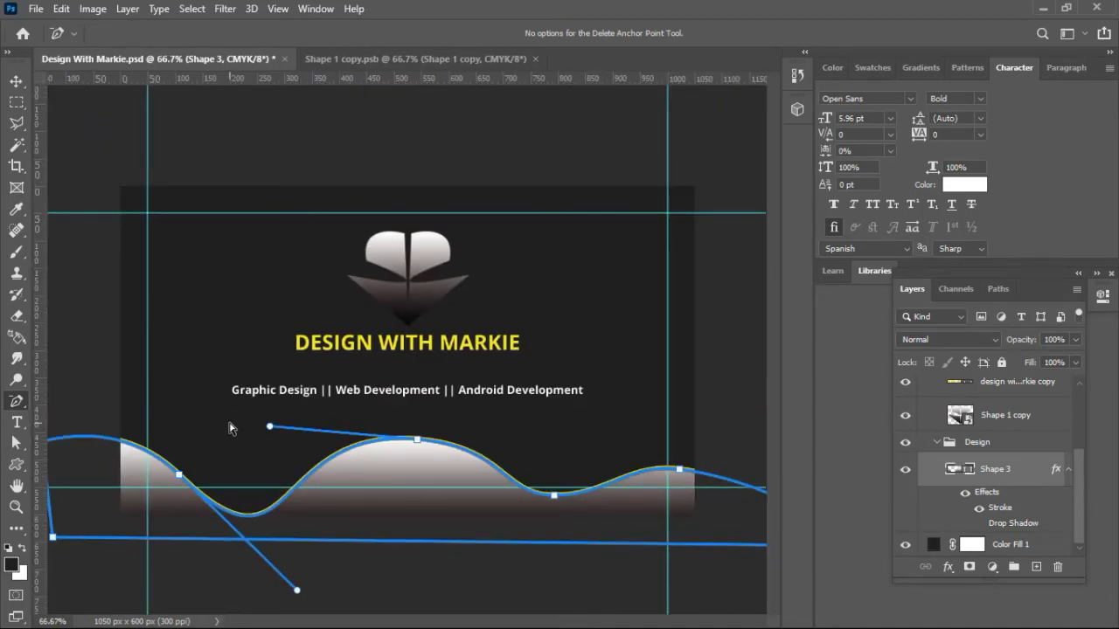
Step: Nudge the wave shape up one step with the Up arrow key
click(17, 82)
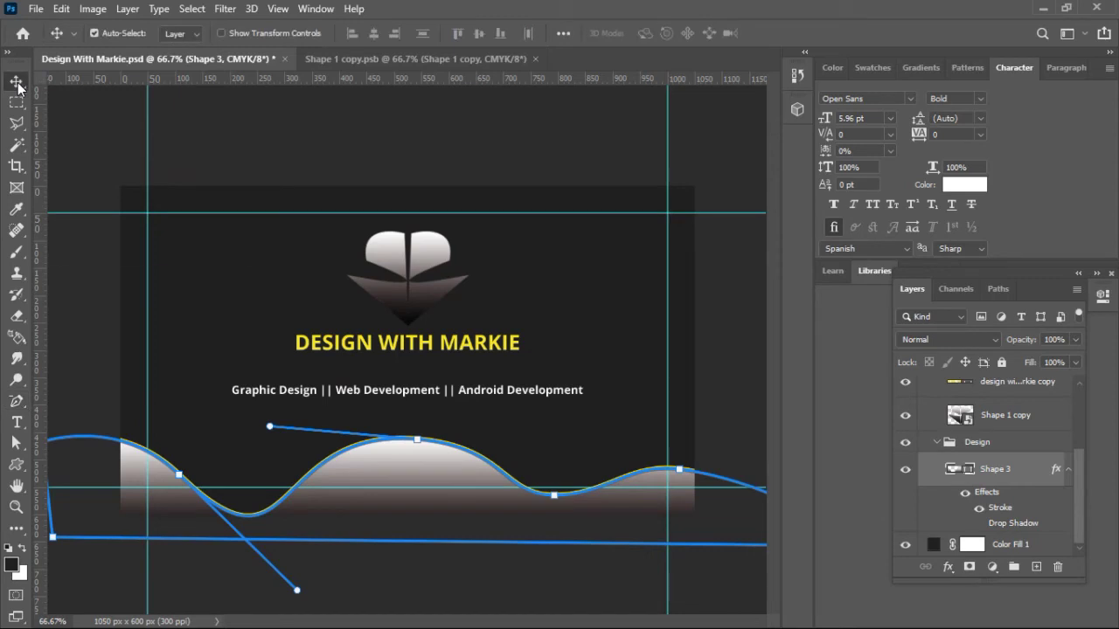
click(257, 287)
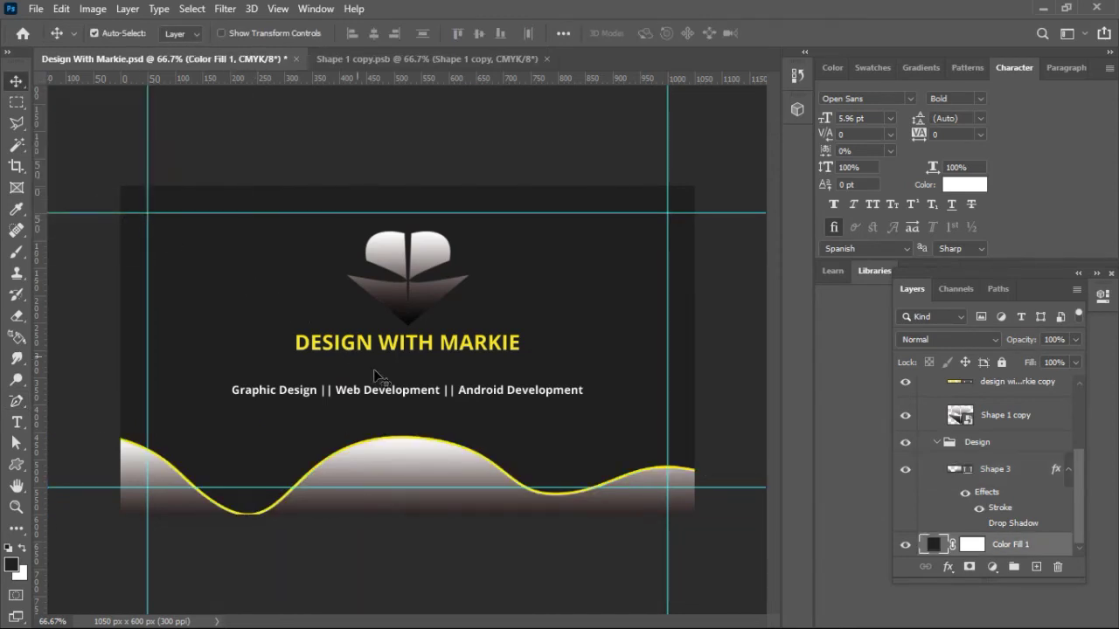
click(392, 462)
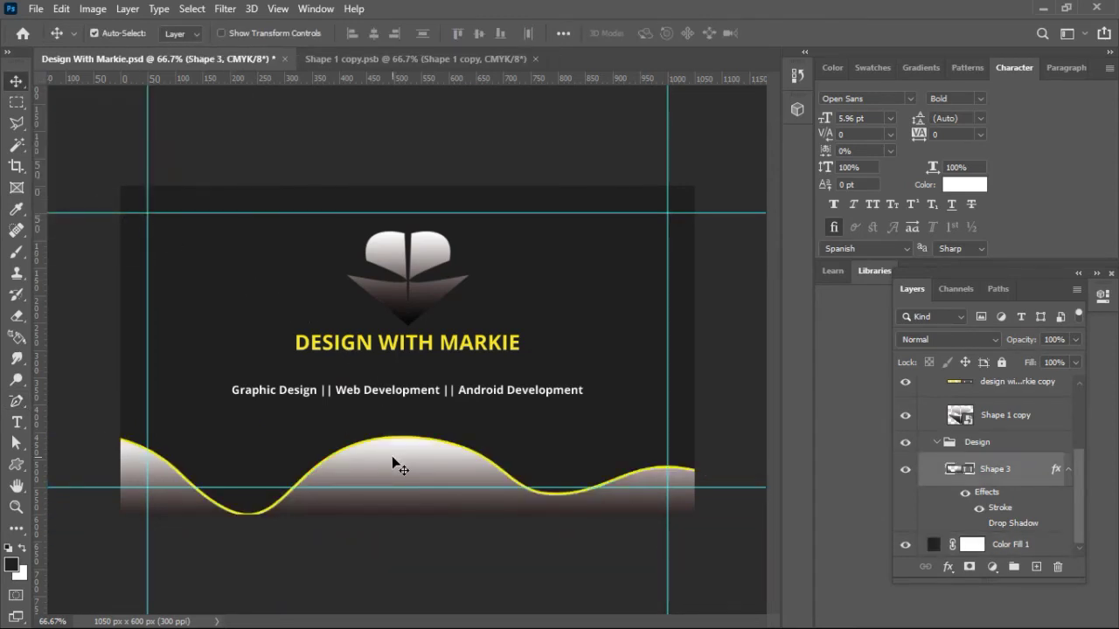
key(Up)
key(Up)
key(Up)
key(Up)
key(Up)
key(Up)
key(Up)
key(Up)
key(Up)
key(Up)
key(Up)
key(Up)
key(Up)
key(Up)
key(Up)
key(Up)
key(Up)
key(Up)
key(Up)
key(Up)
key(Up)
key(Up)
key(Up)
key(Up)
key(Up)
key(Up)
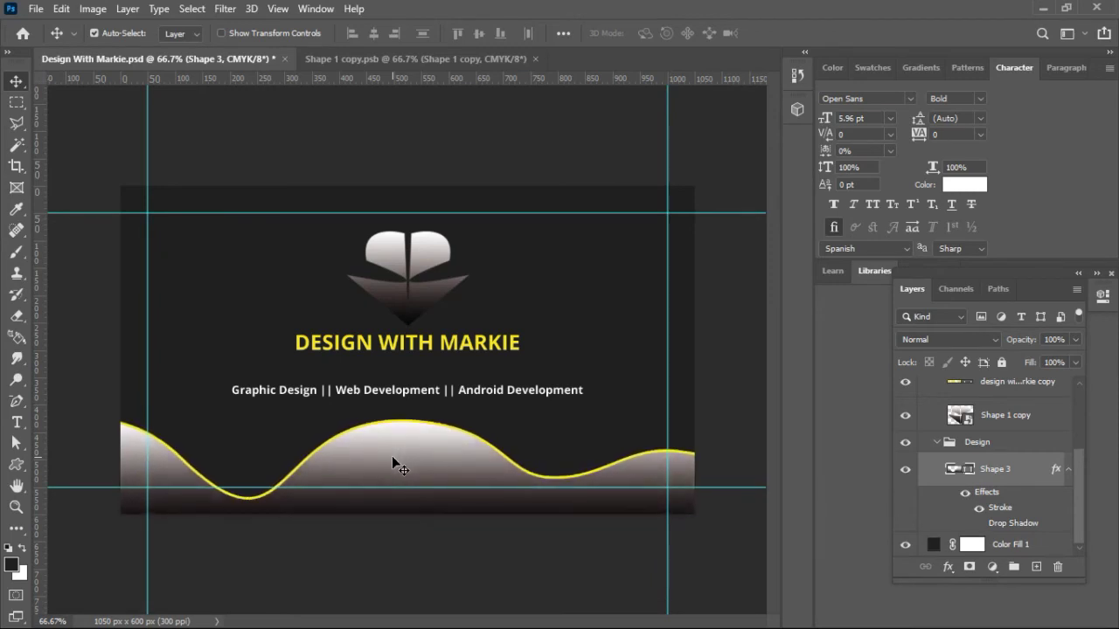
click(325, 445)
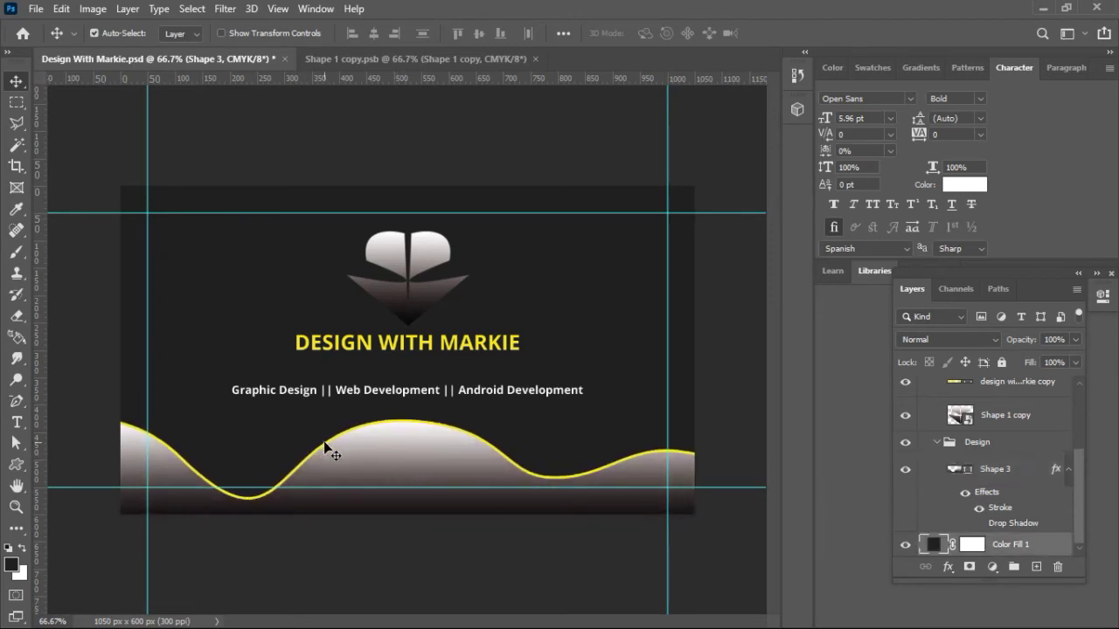
Step: Switch to the standard Pen Tool
click(24, 405)
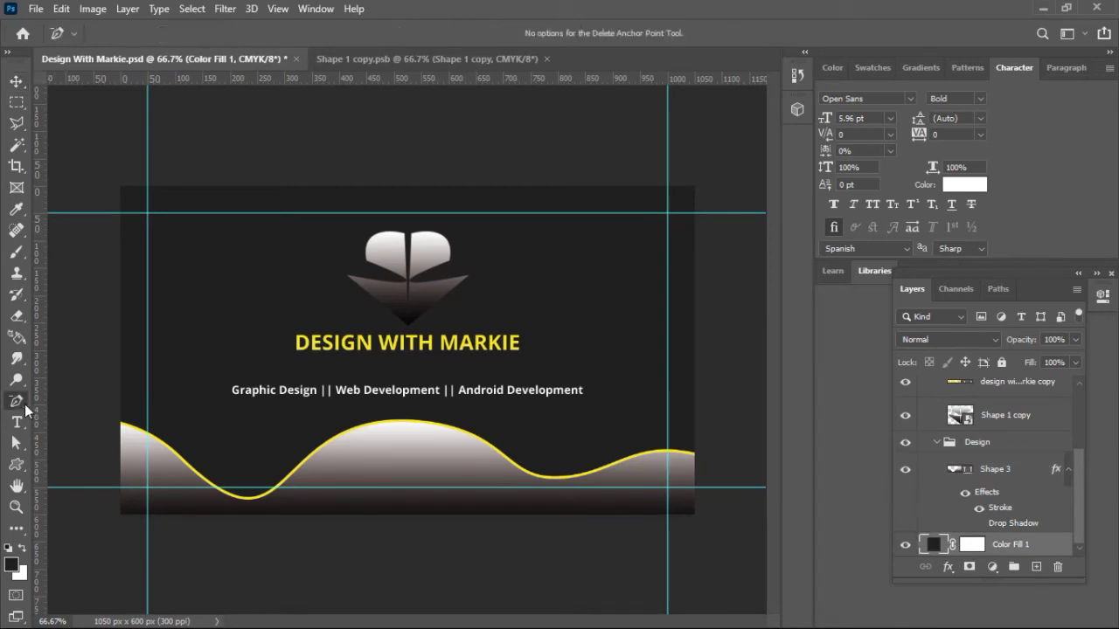
right_click(24, 405)
click(59, 403)
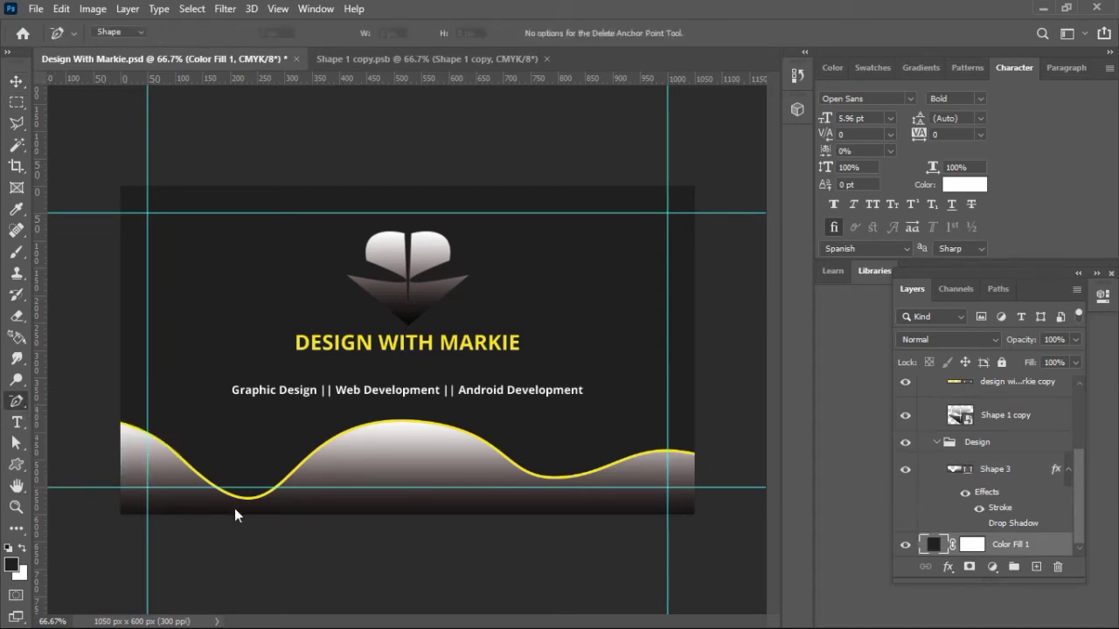
Step: Pull the wave's left handle upward so the left dip becomes shallower
right_click(19, 402)
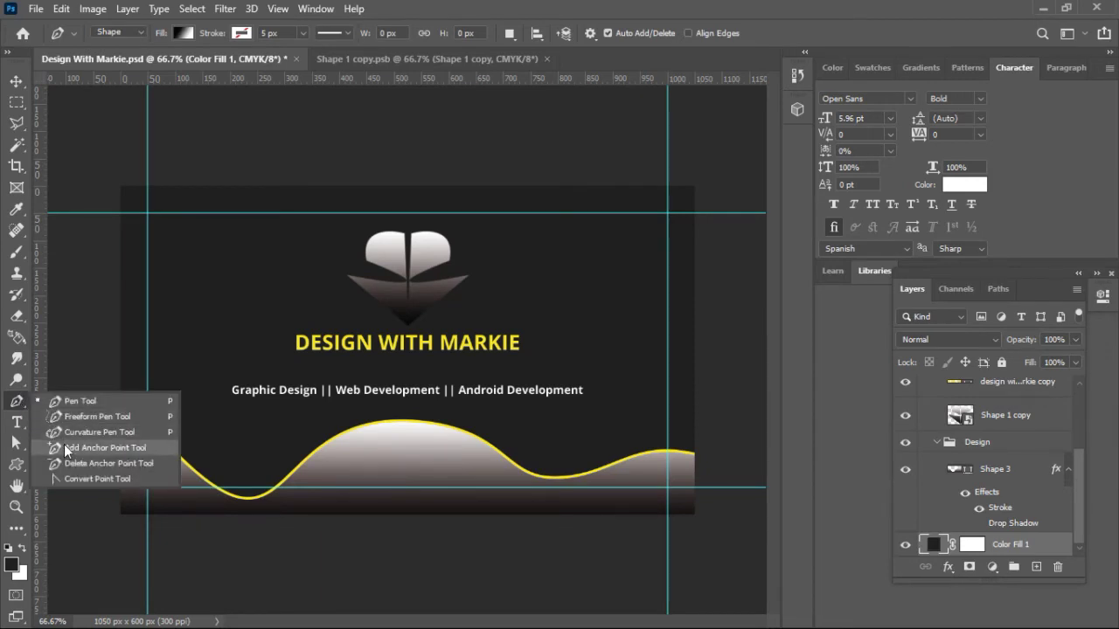
click(79, 479)
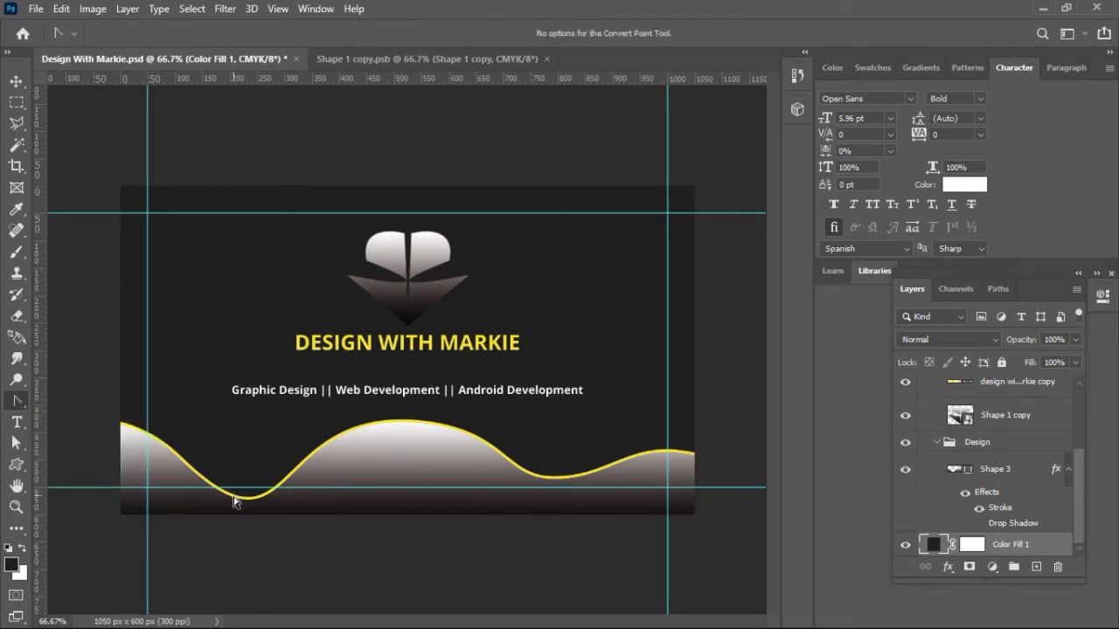
right_click(20, 401)
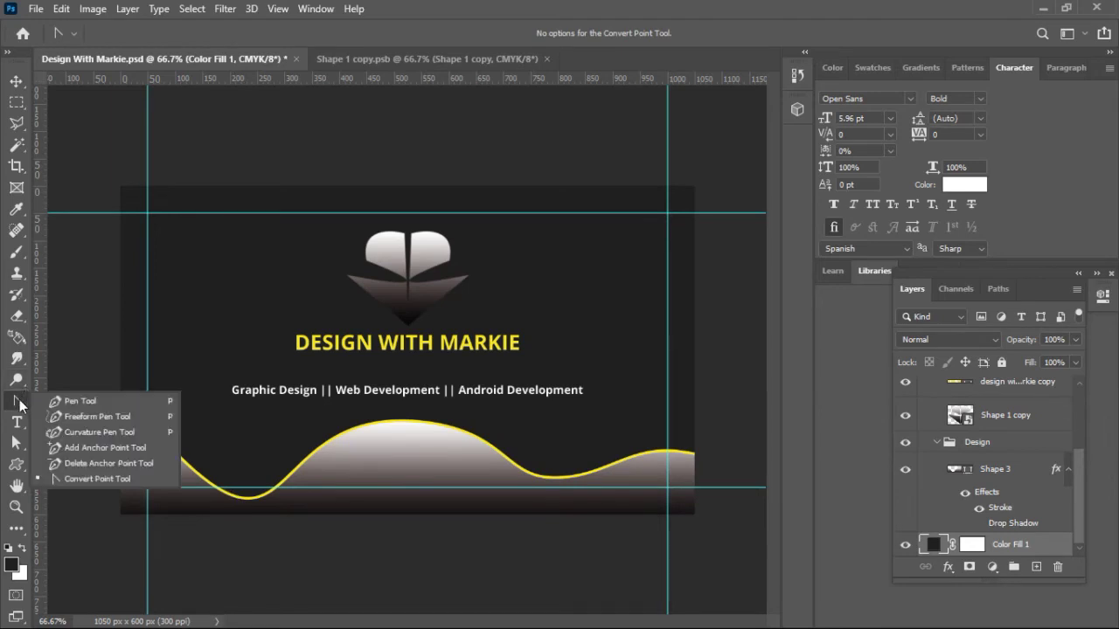
click(72, 463)
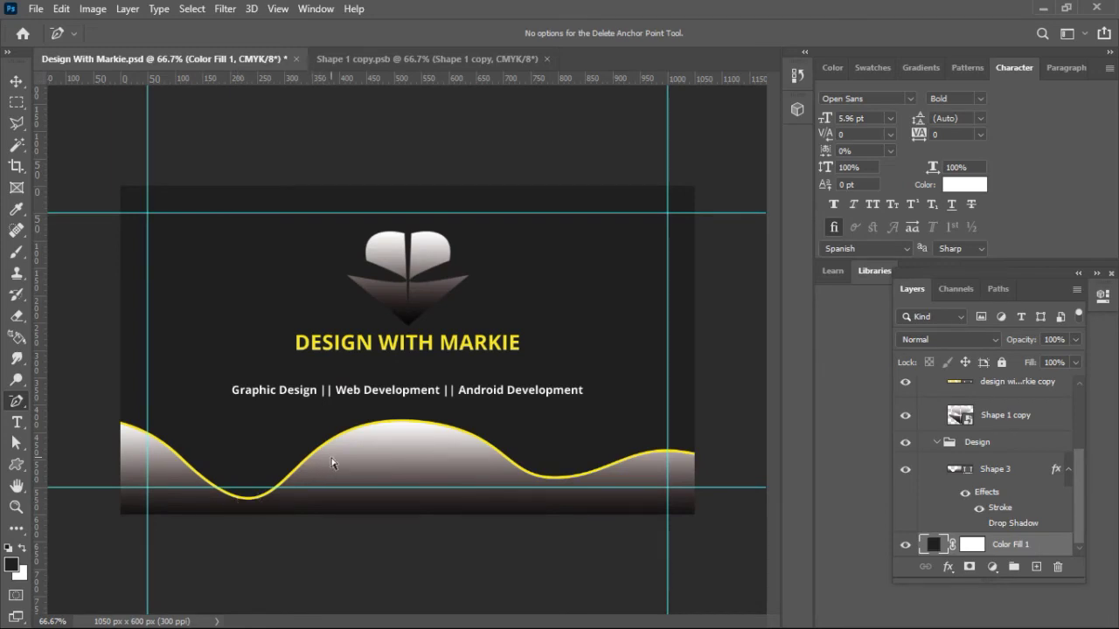
click(1009, 472)
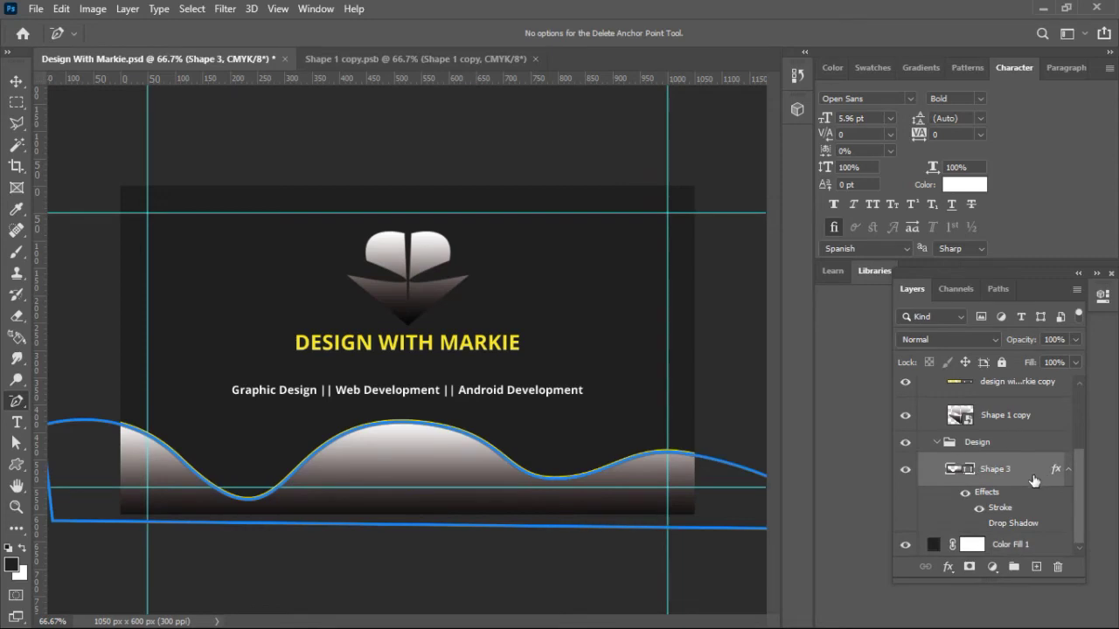
click(356, 433)
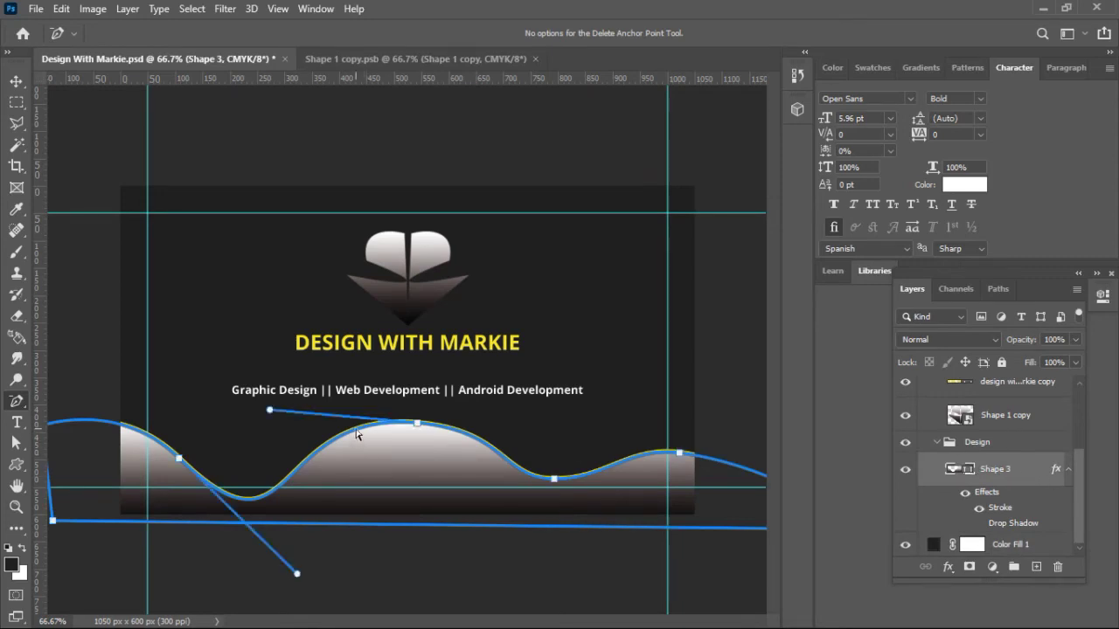
drag(298, 577, 304, 542)
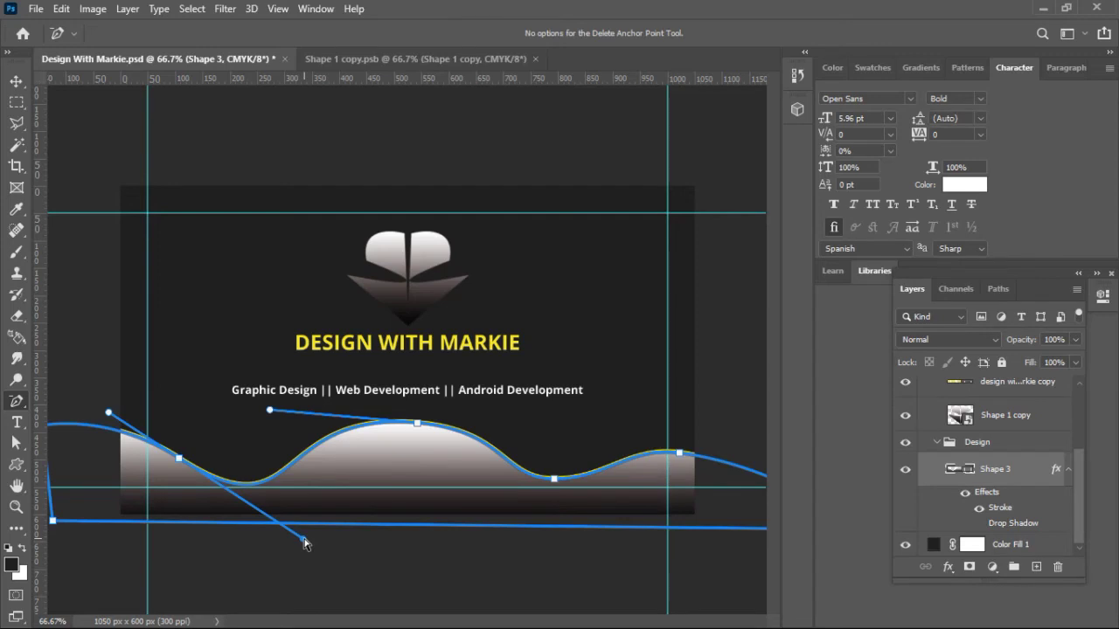
drag(299, 539, 300, 528)
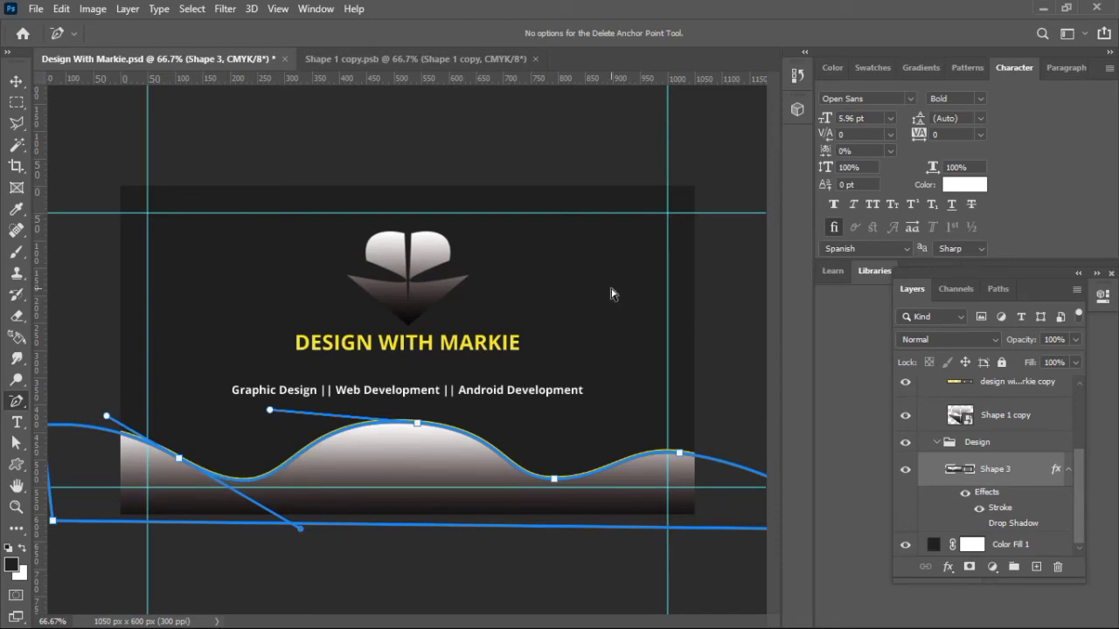
click(17, 83)
click(198, 267)
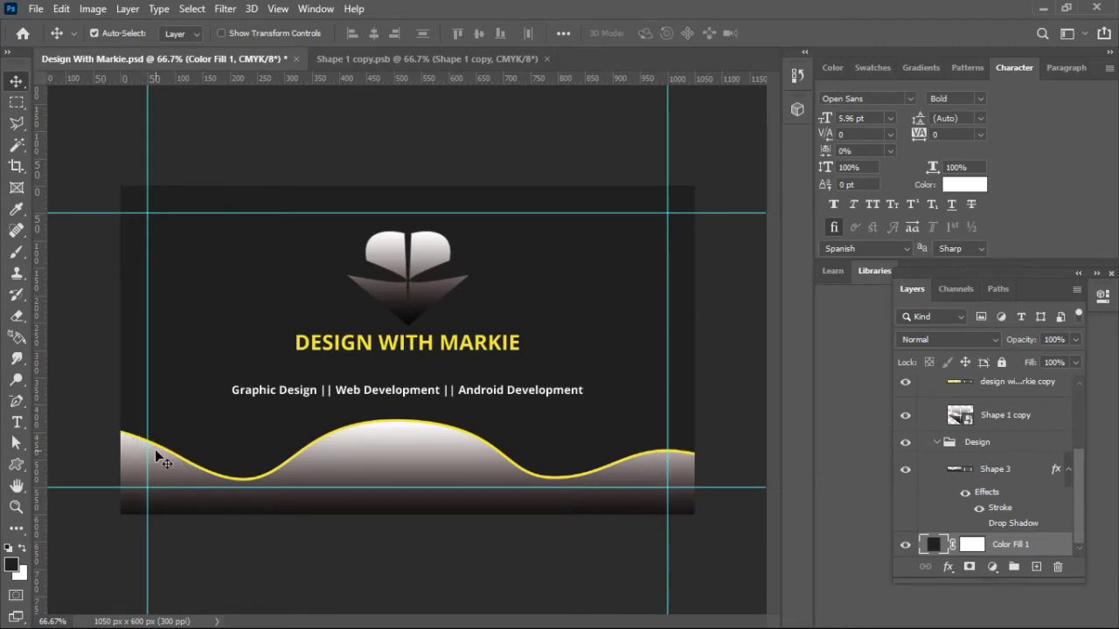
Step: Remove an anchor on the wave's right side and reshape the curve around it
click(18, 403)
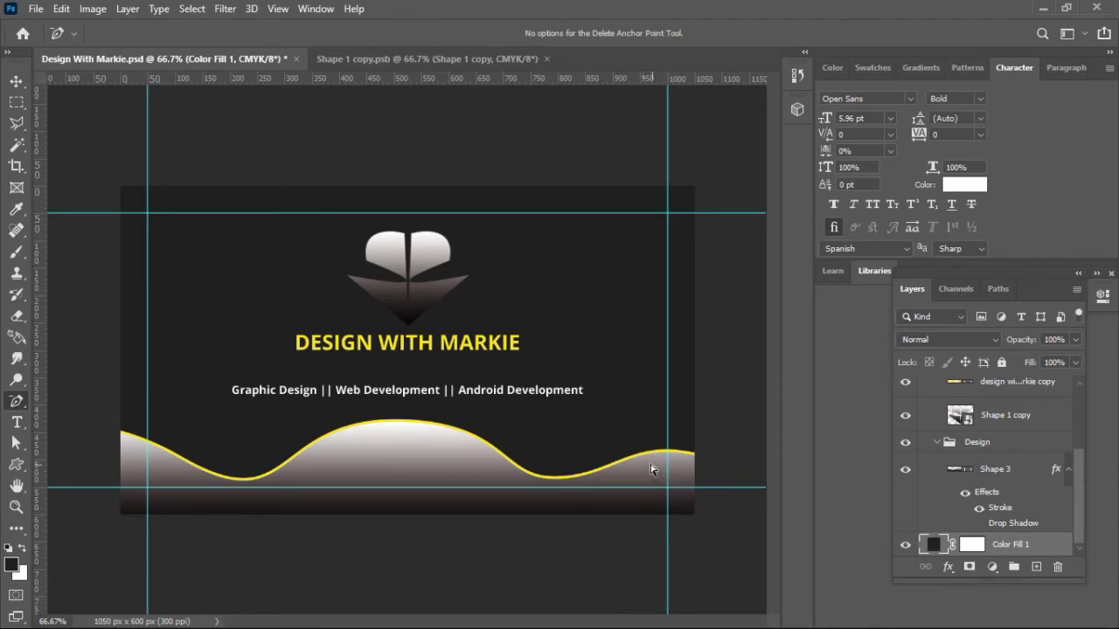
click(1019, 476)
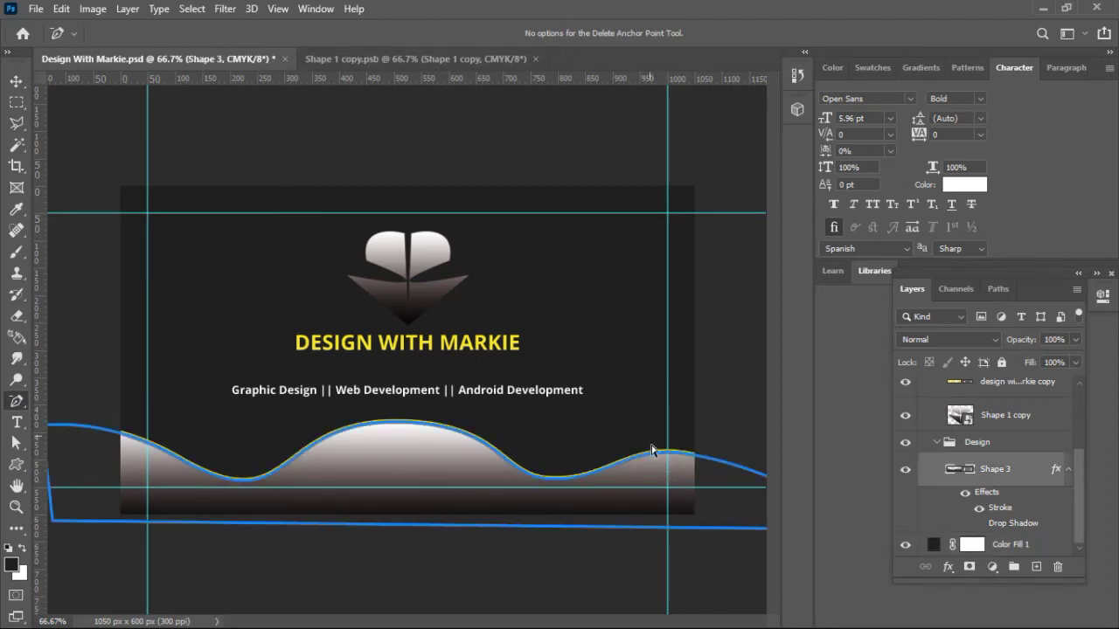
click(658, 458)
key(ctrl+minus)
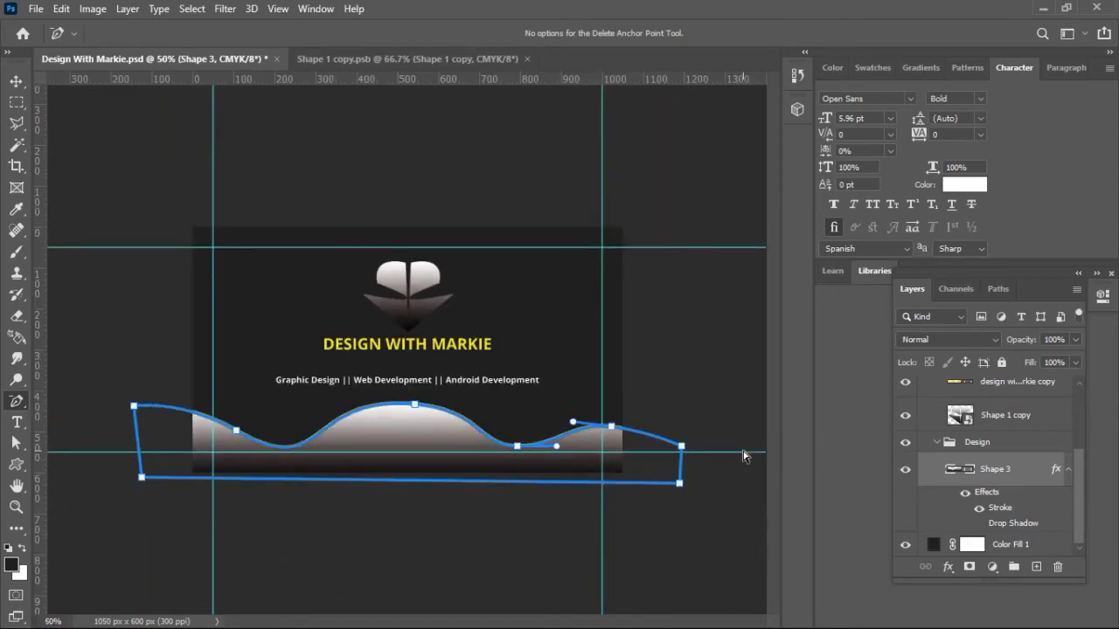
click(681, 447)
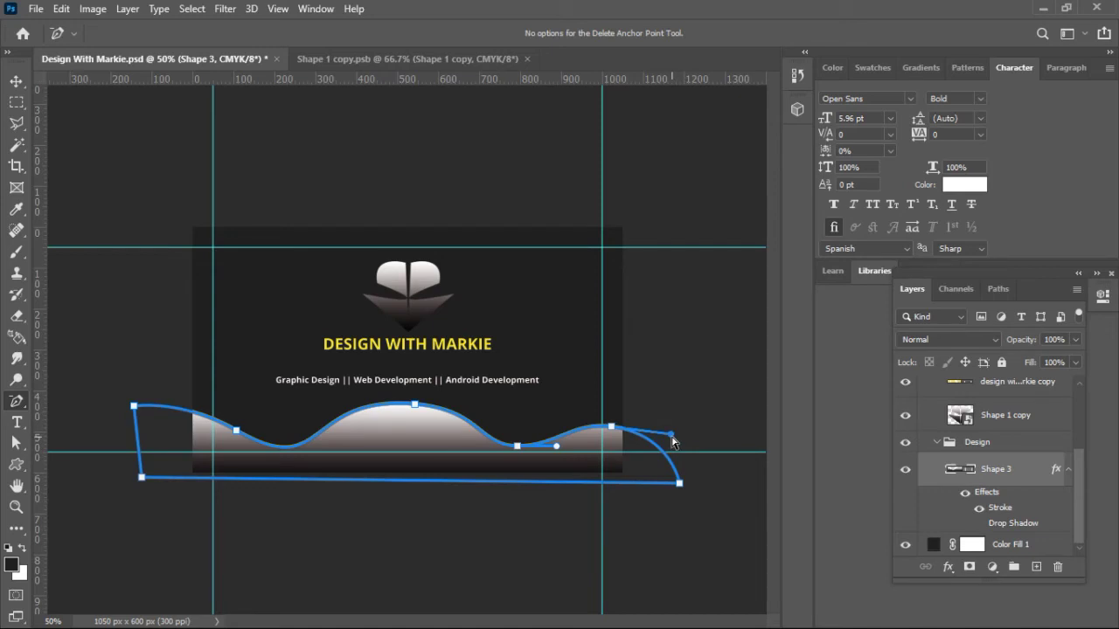
drag(671, 433, 678, 419)
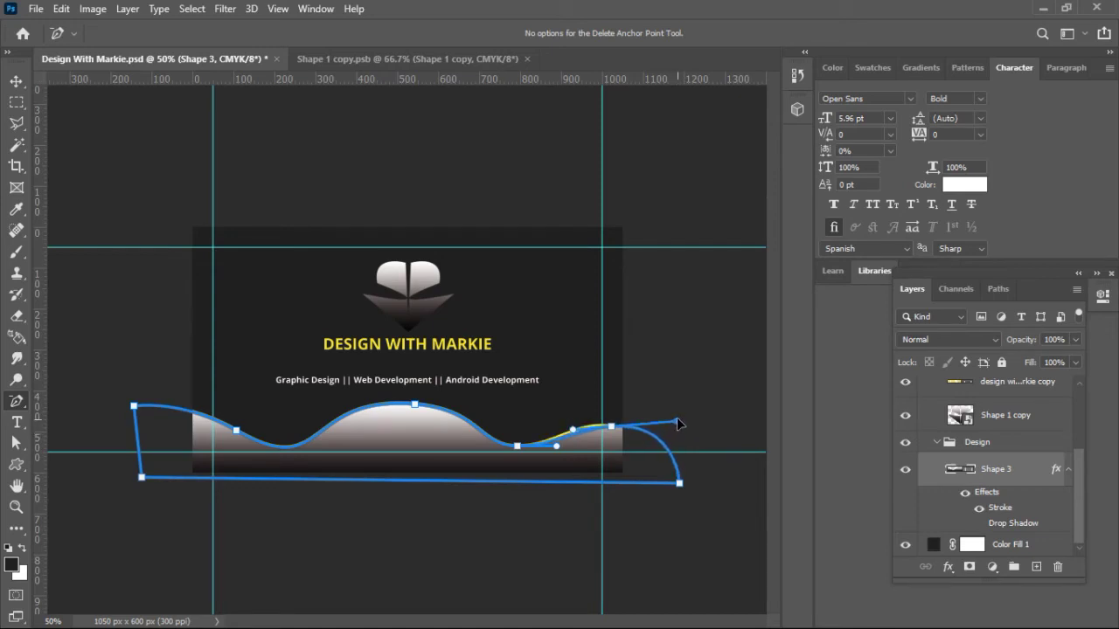
click(611, 427)
drag(614, 422, 616, 424)
key(ctrl+z)
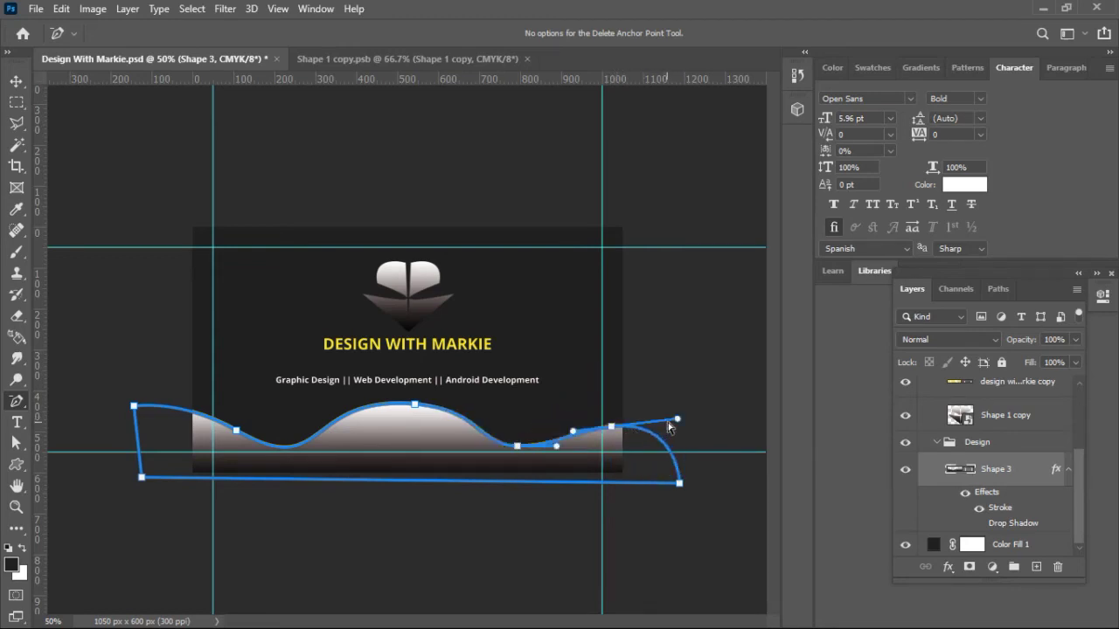
Step: Tilt the right bump's handles, delete its anchor, and shift the path slightly right and up
drag(678, 420, 678, 427)
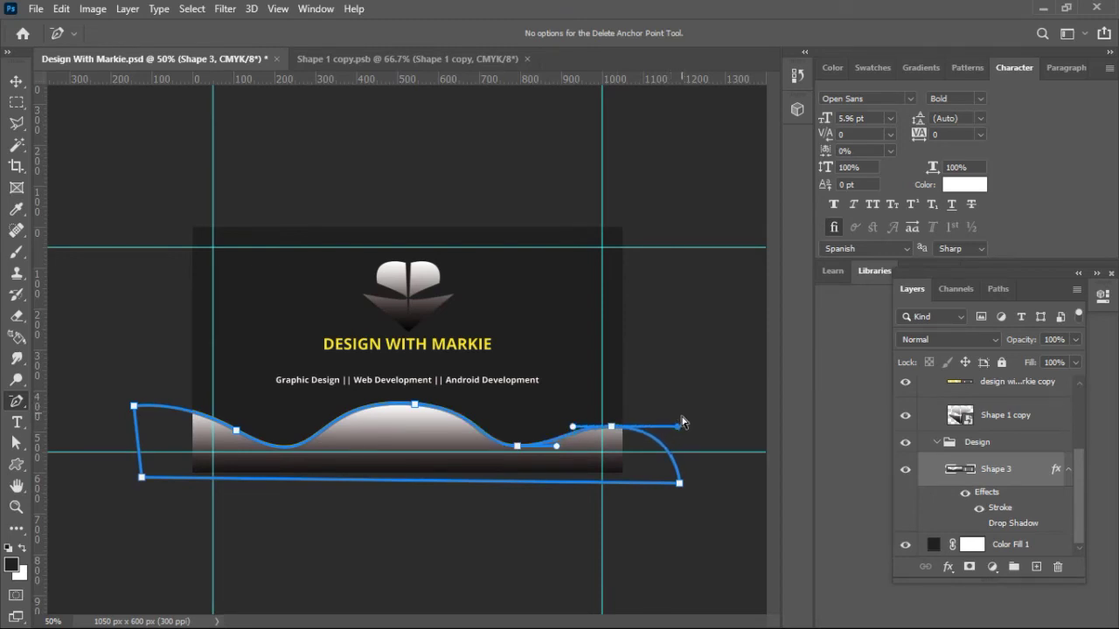
drag(677, 427, 685, 415)
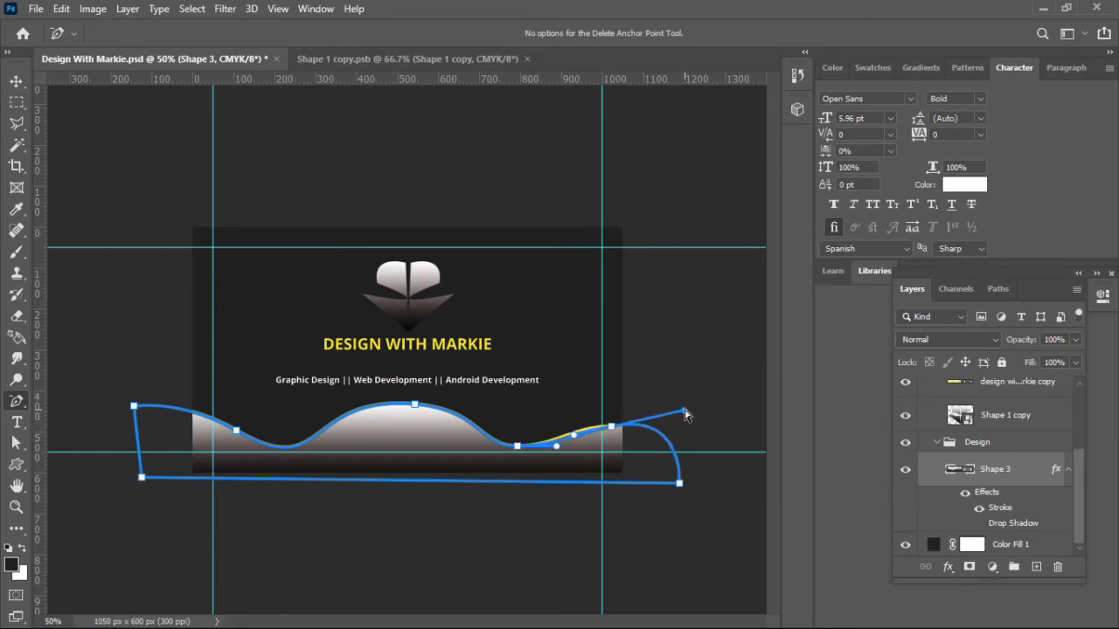
click(611, 428)
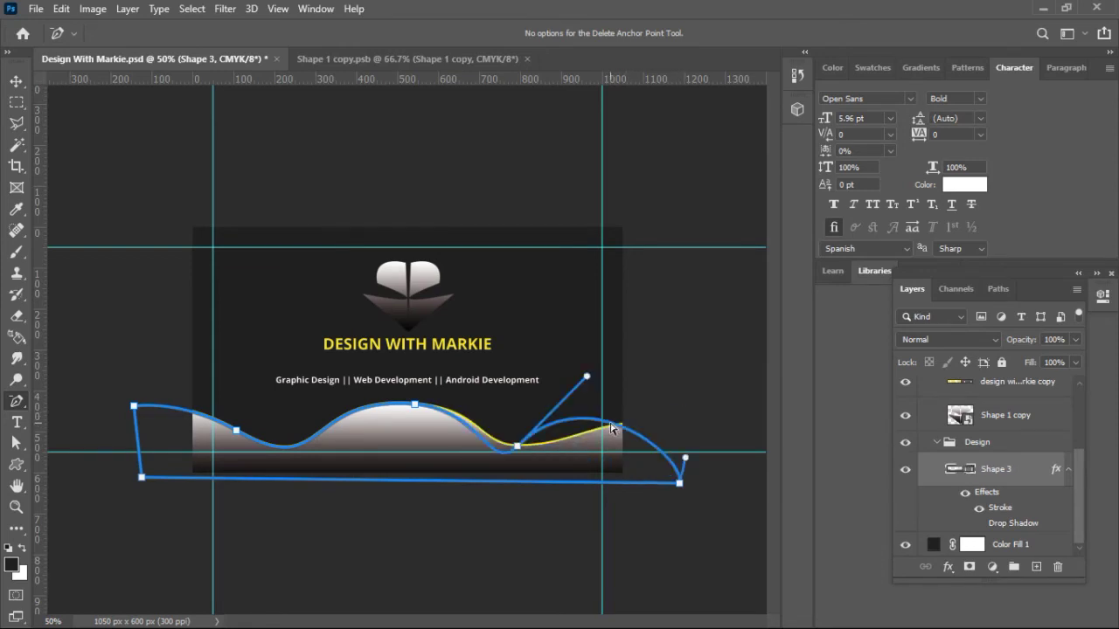
key(ctrl+z)
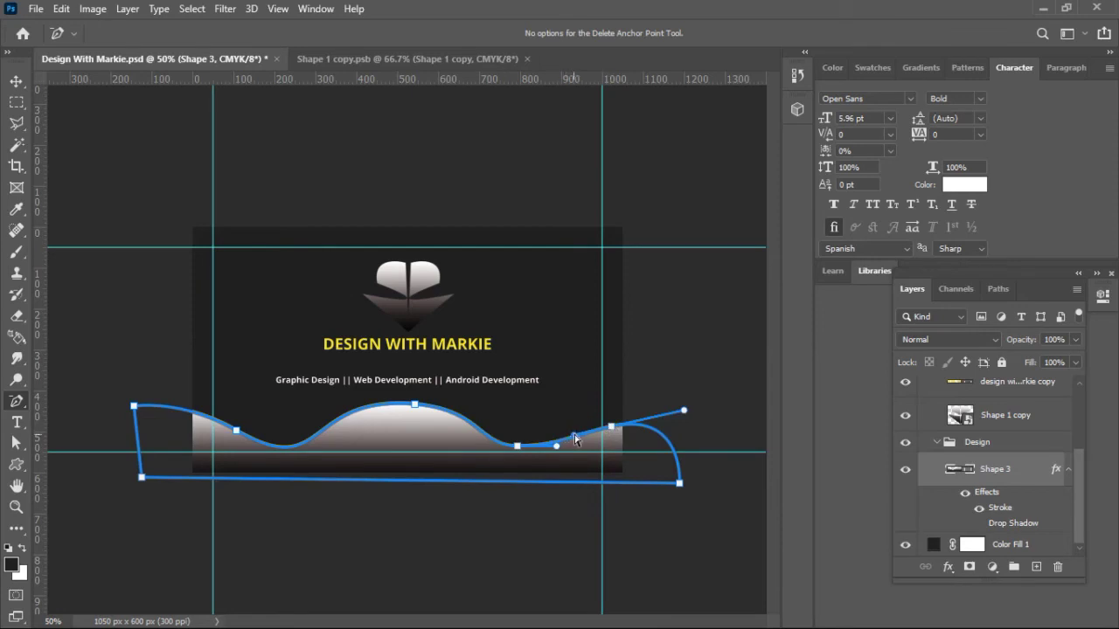
drag(575, 437, 573, 422)
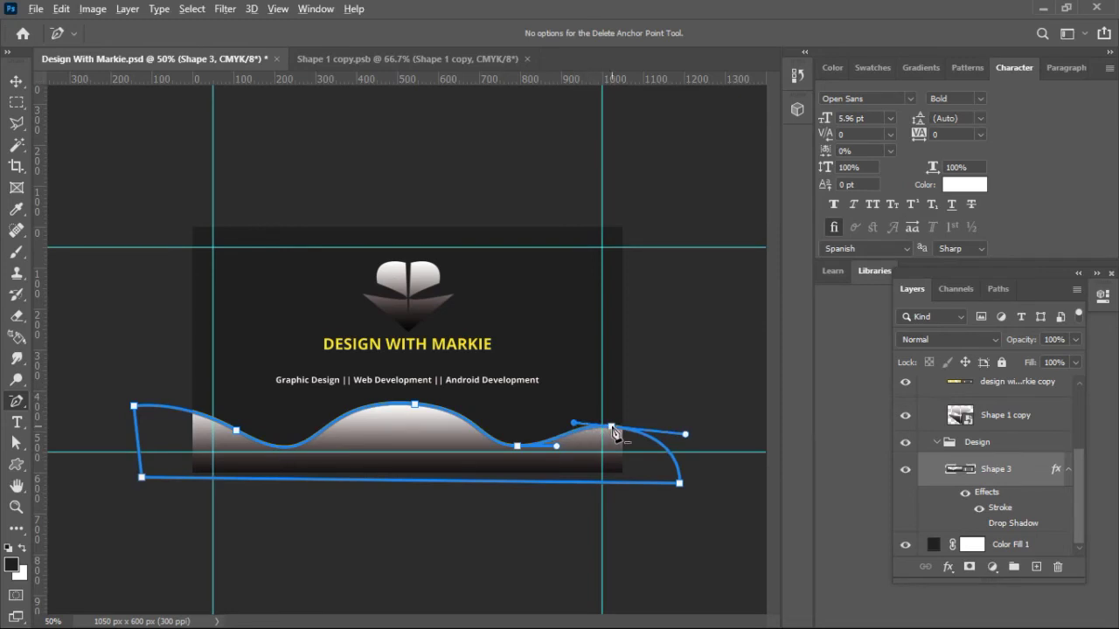
click(611, 428)
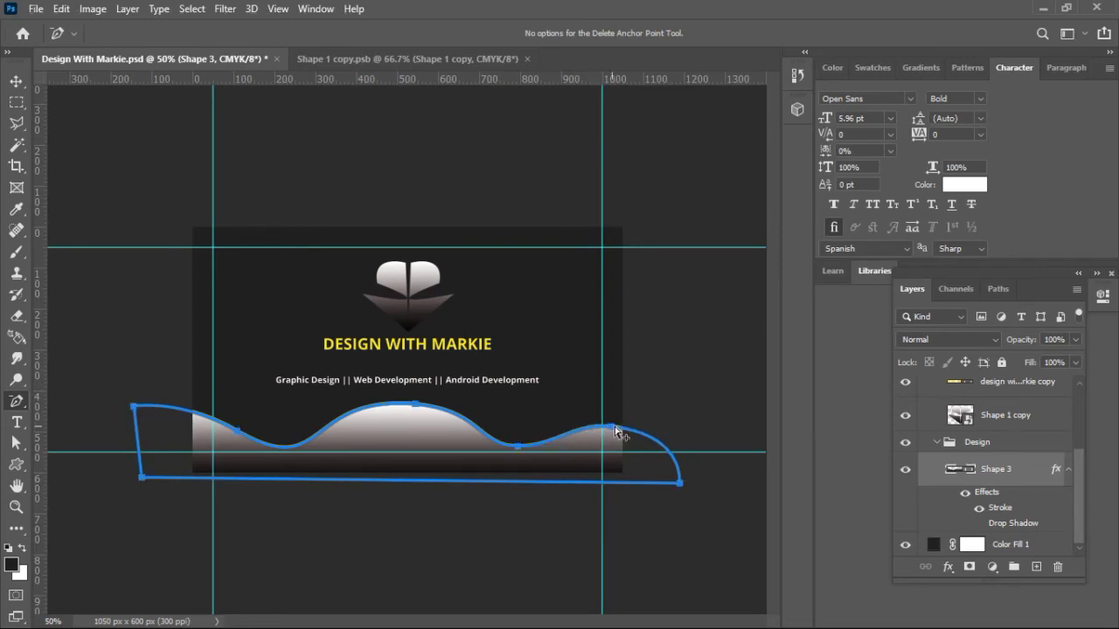
drag(612, 430, 620, 432)
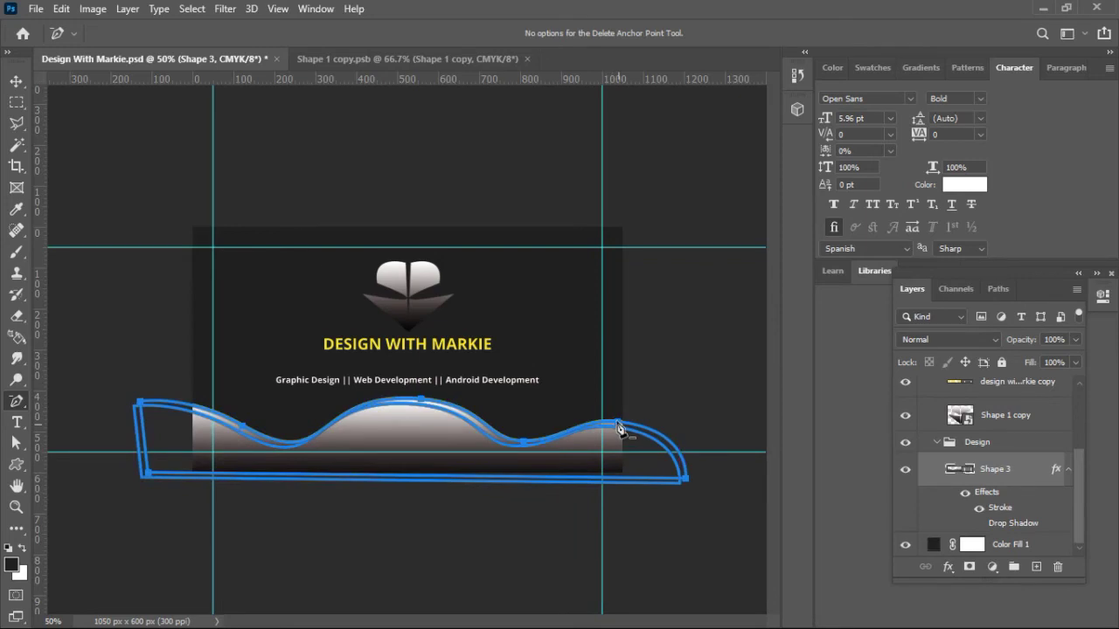
click(13, 84)
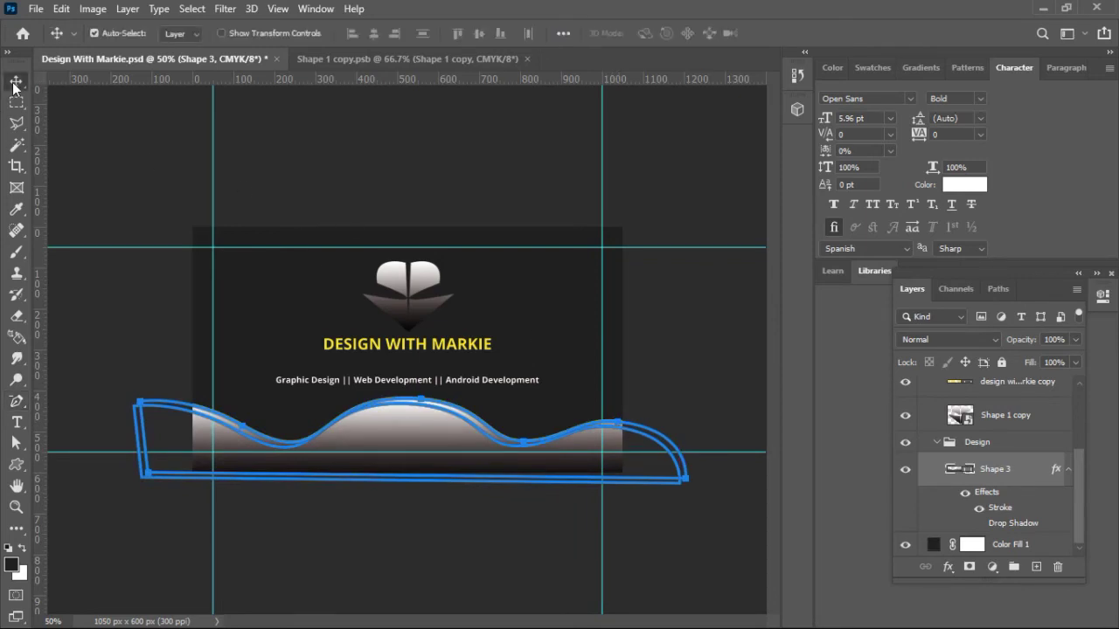
Step: Reposition the wave shape slightly, nudging it back up after dragging it down
click(295, 323)
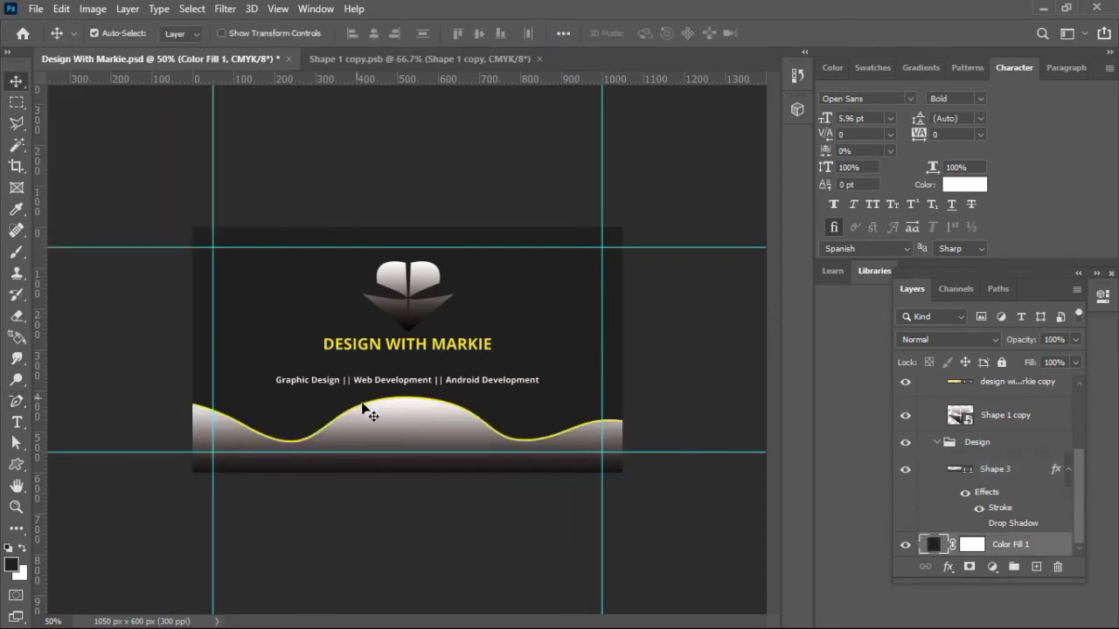
click(394, 429)
drag(393, 422, 393, 430)
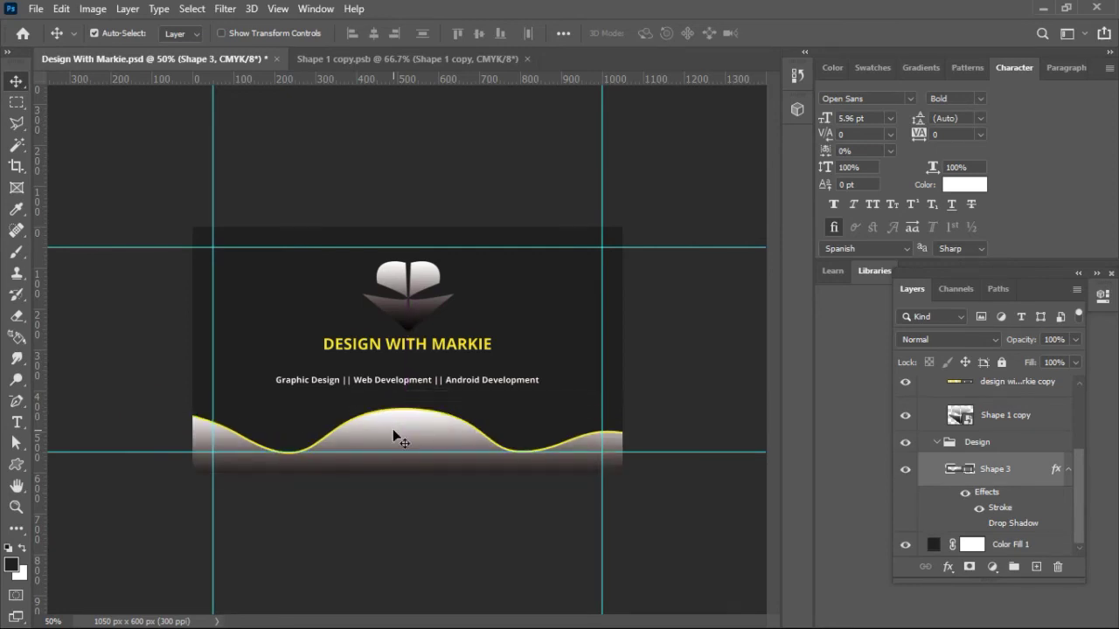
key(Up)
key(Up)
key(Up)
key(Up)
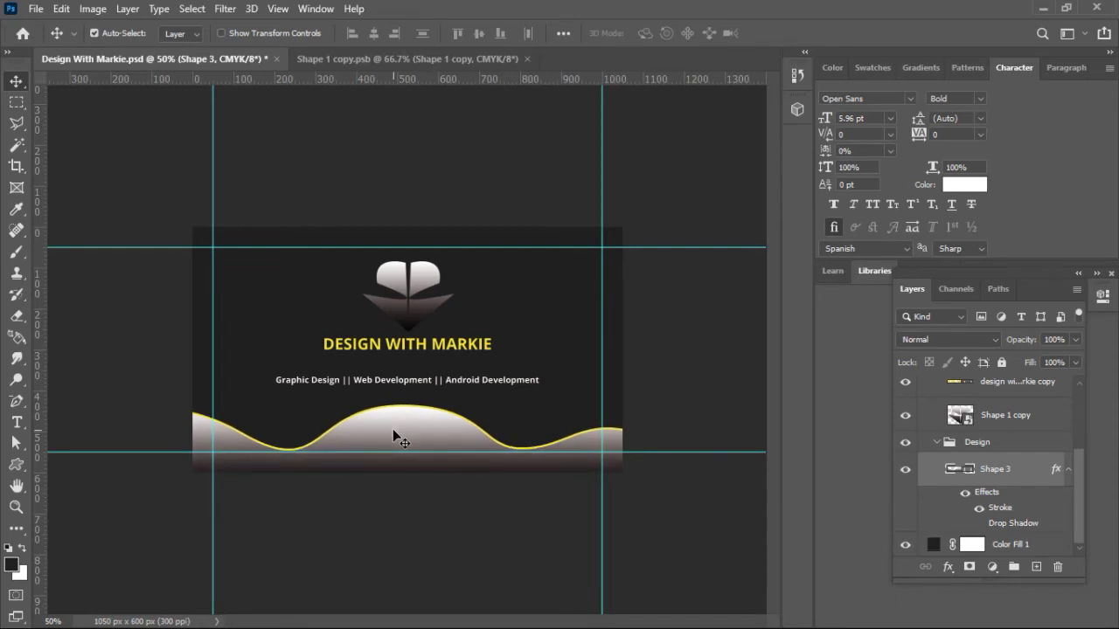
key(ctrl+plus)
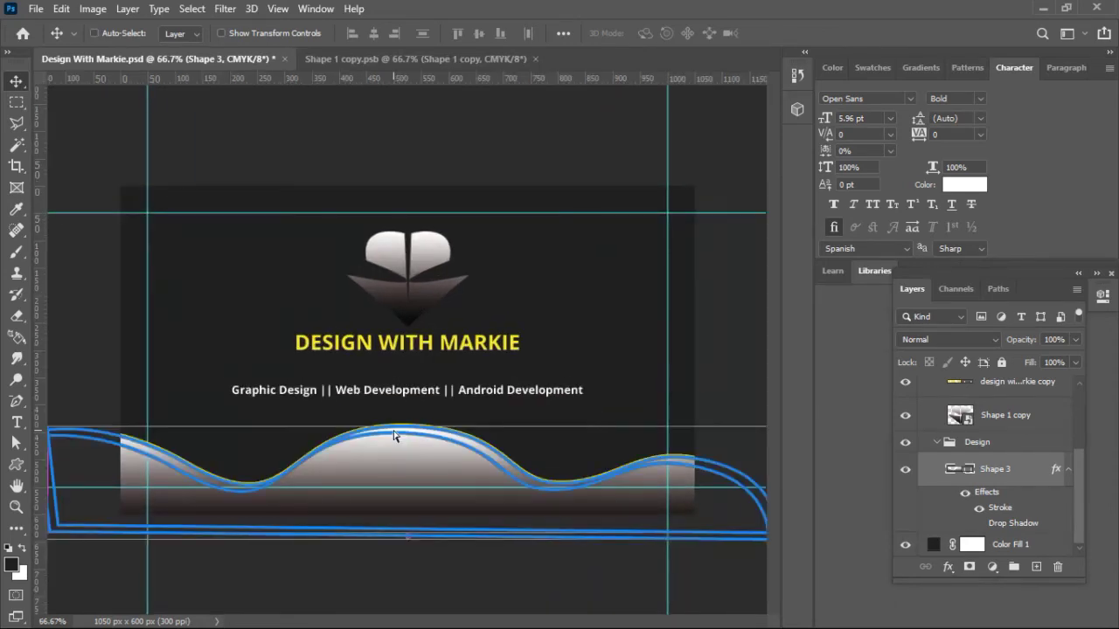
click(232, 136)
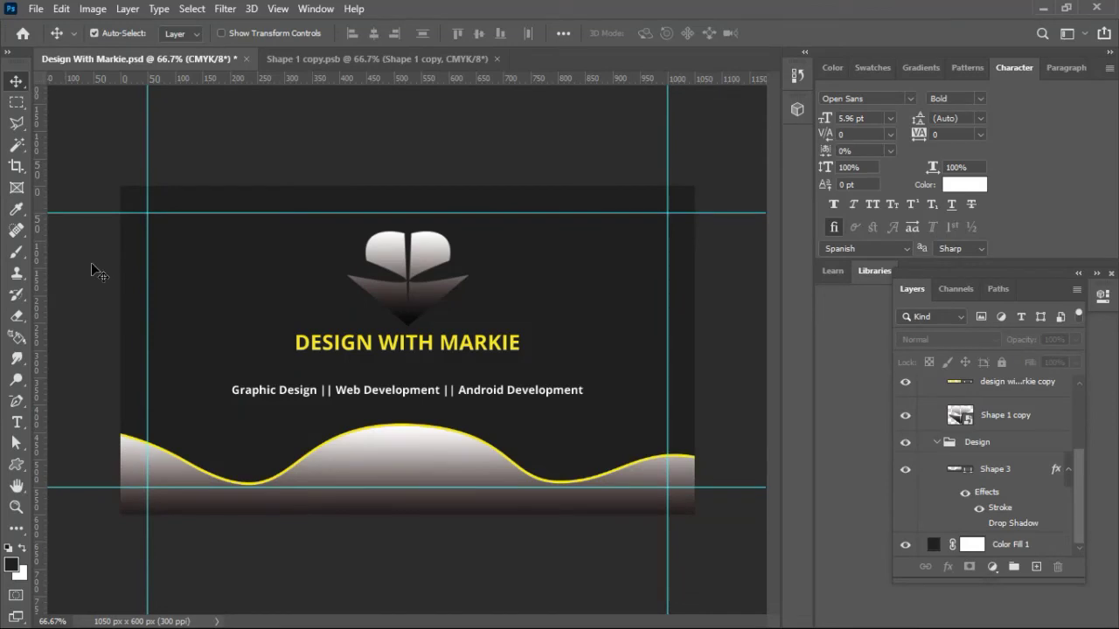
Step: Change the wave's fill from the white gradient to solid black
click(401, 455)
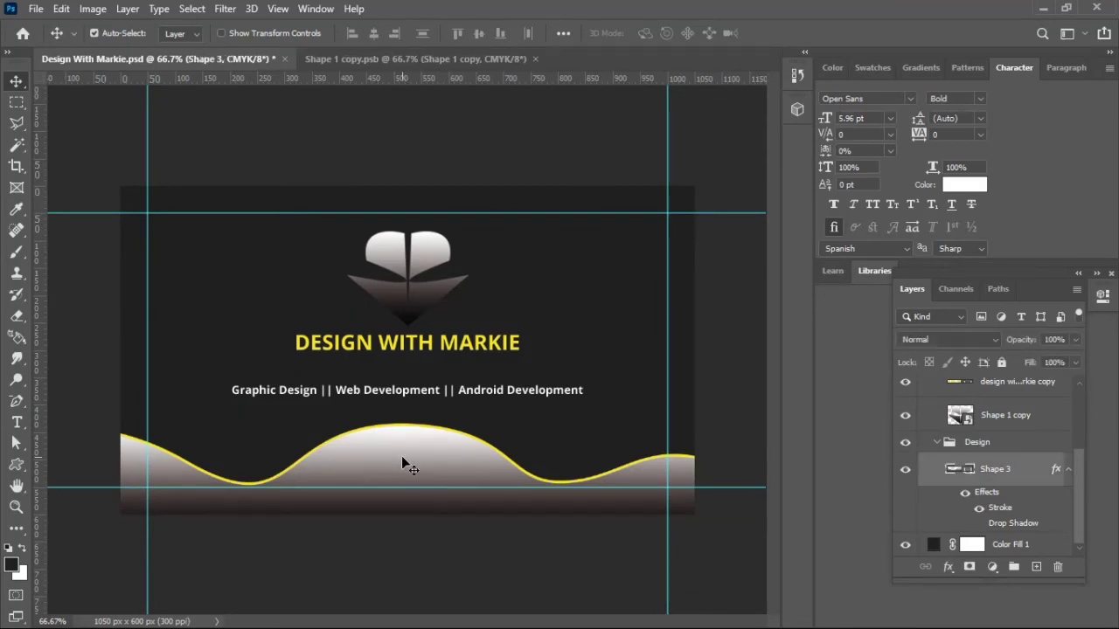
click(19, 467)
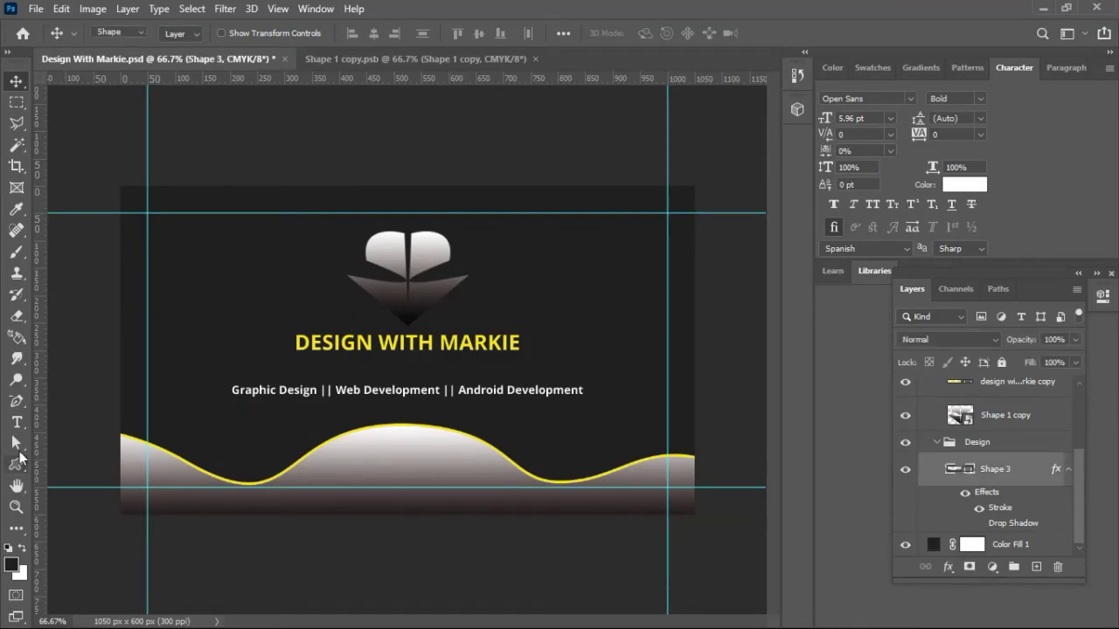
click(183, 33)
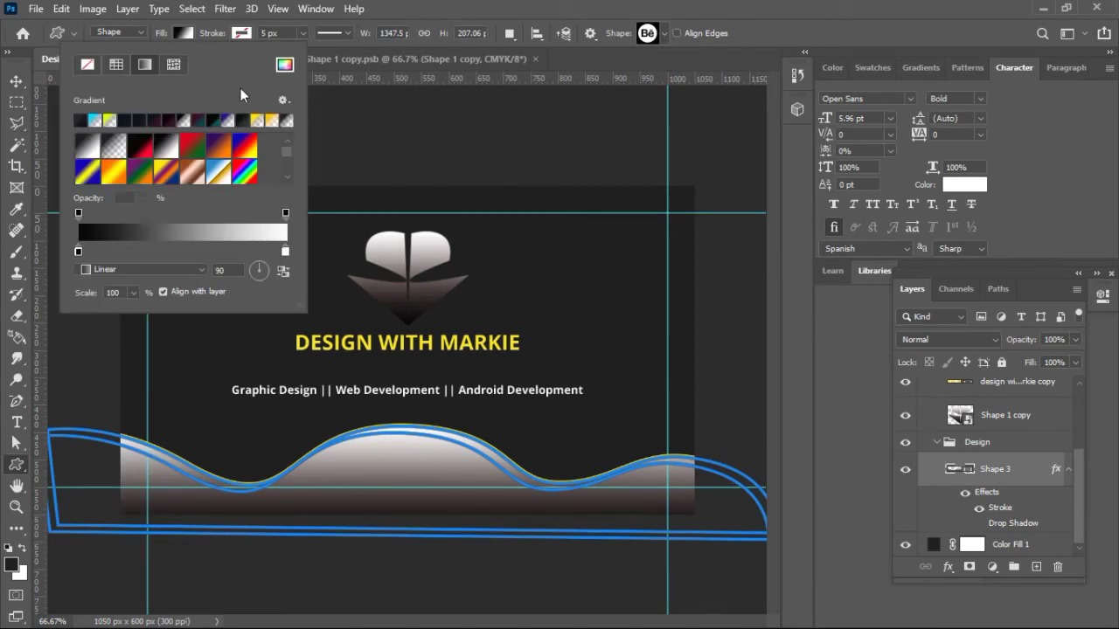
click(115, 63)
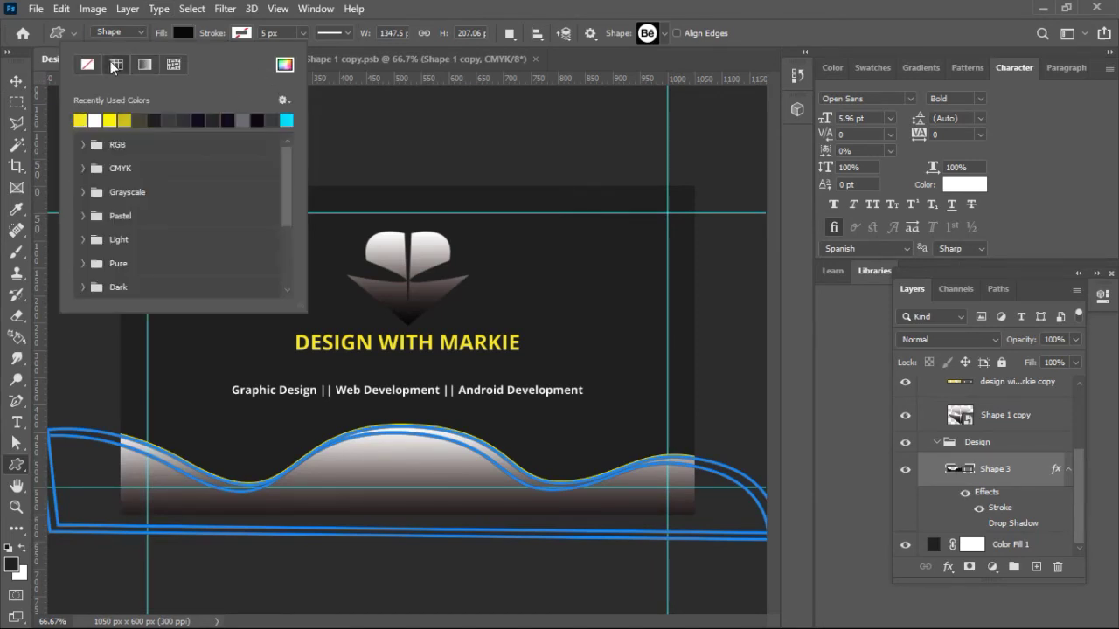
click(17, 86)
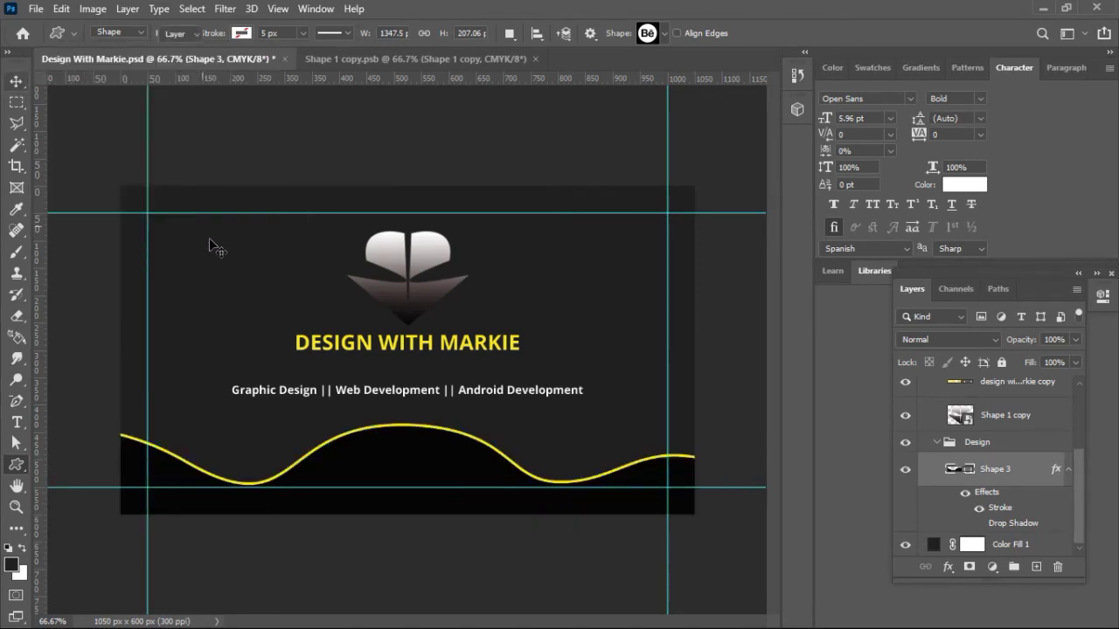
click(225, 318)
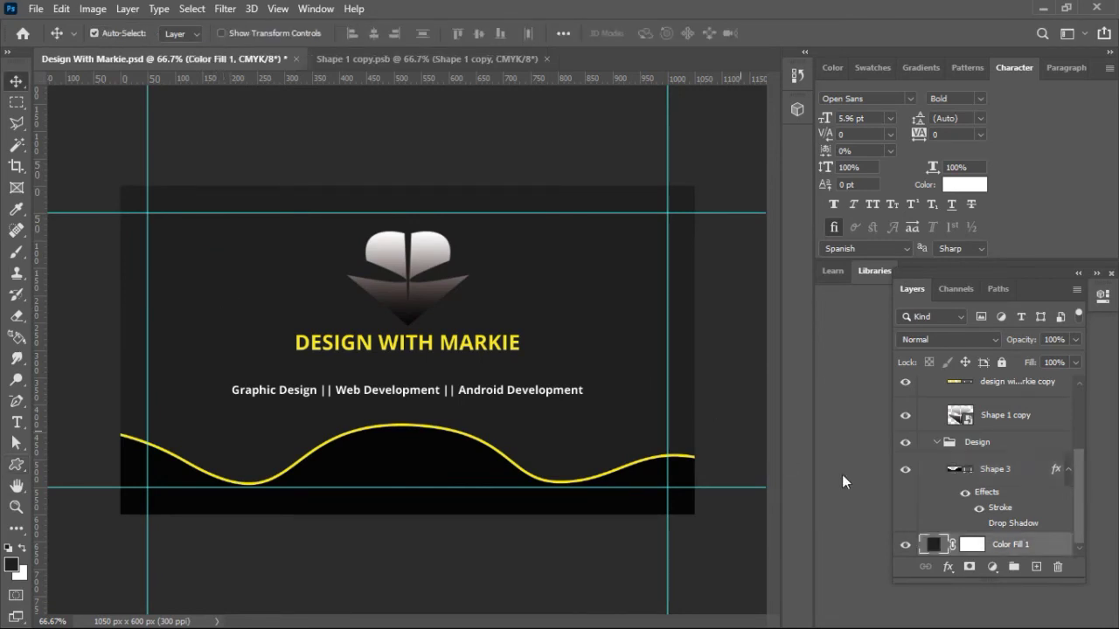
Step: In the Color Picker, try greens and navies, then set Color Fill 1 to 111112
double_click(936, 547)
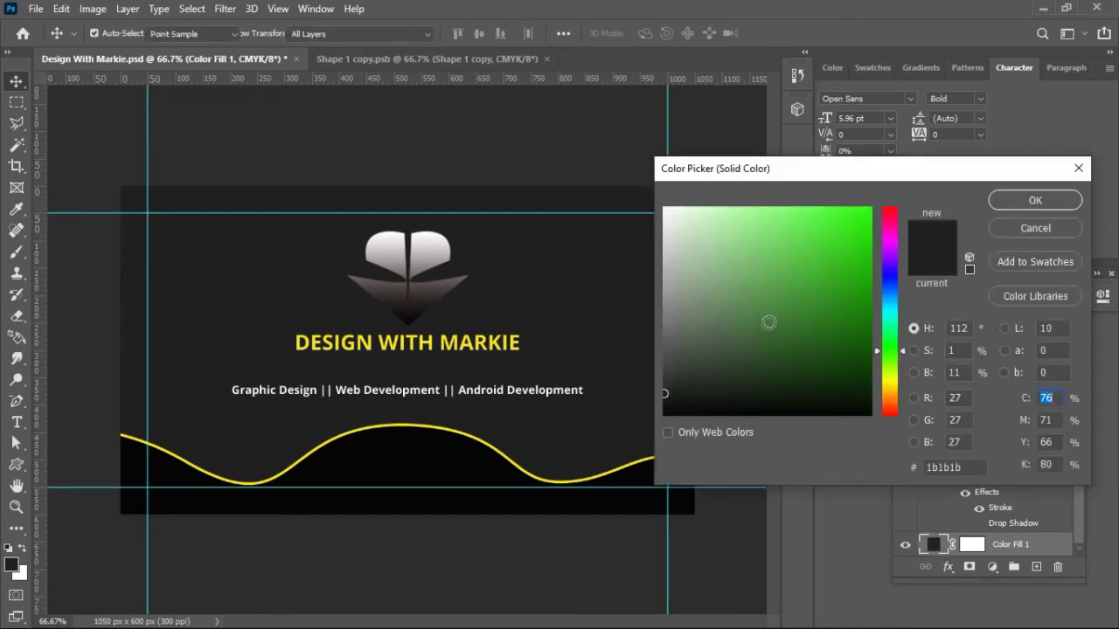
click(740, 340)
drag(740, 340, 683, 402)
drag(888, 316, 889, 279)
click(860, 295)
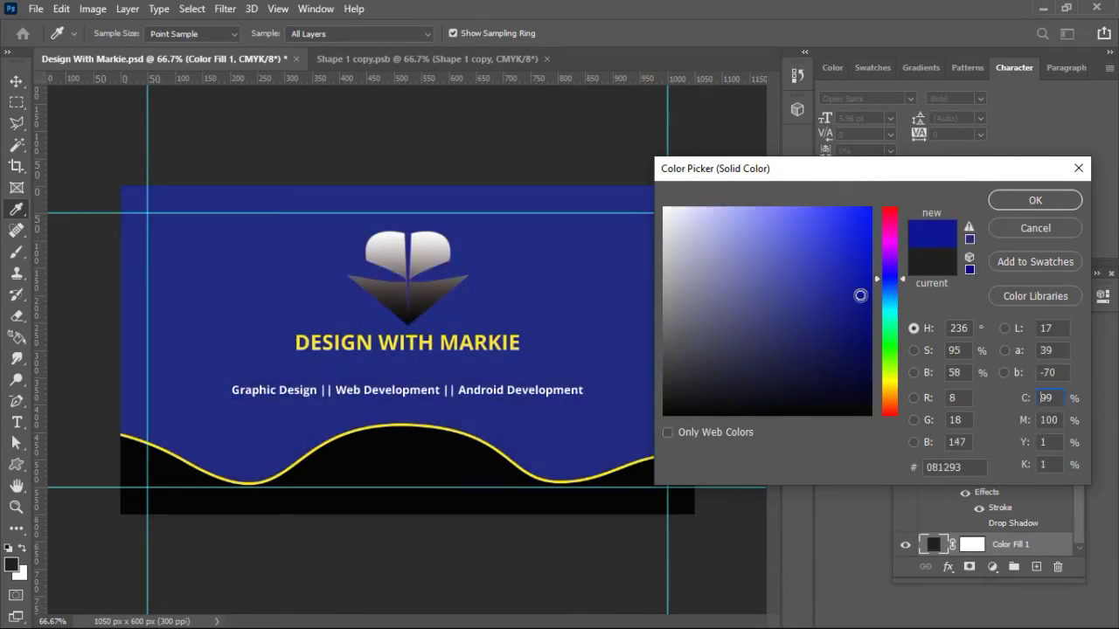
drag(864, 312, 857, 393)
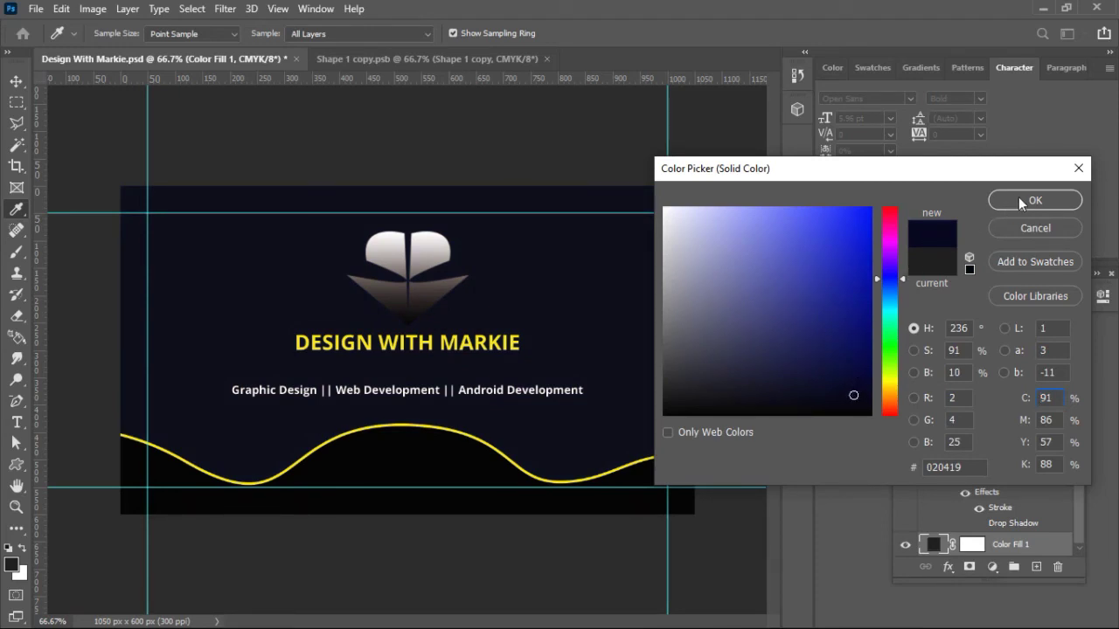
drag(844, 387, 679, 395)
drag(1053, 177, 782, 362)
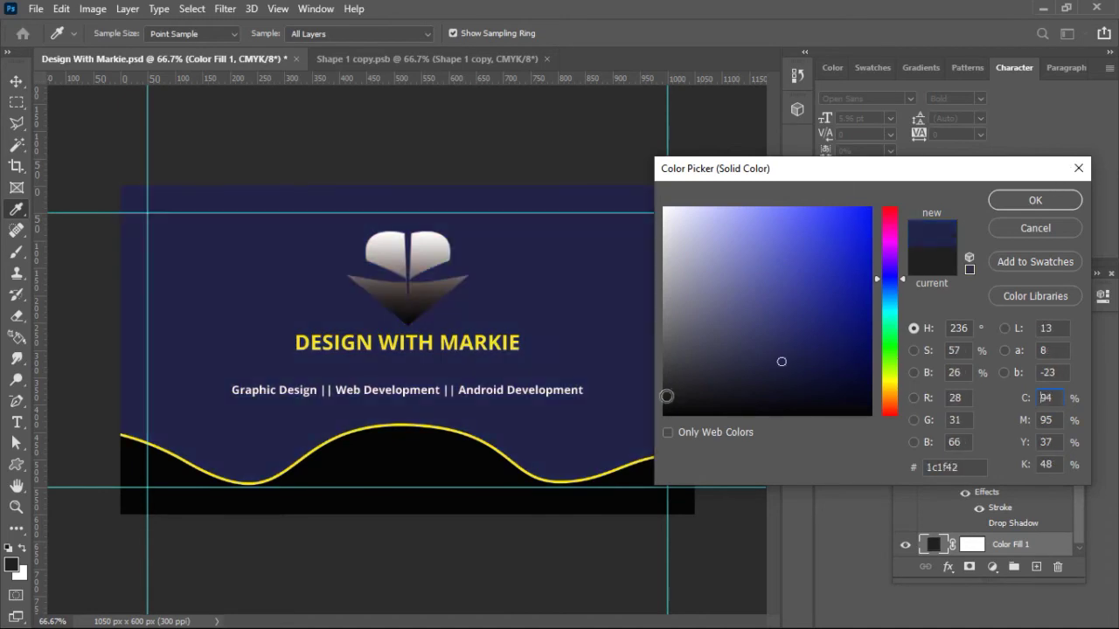
drag(677, 397, 673, 400)
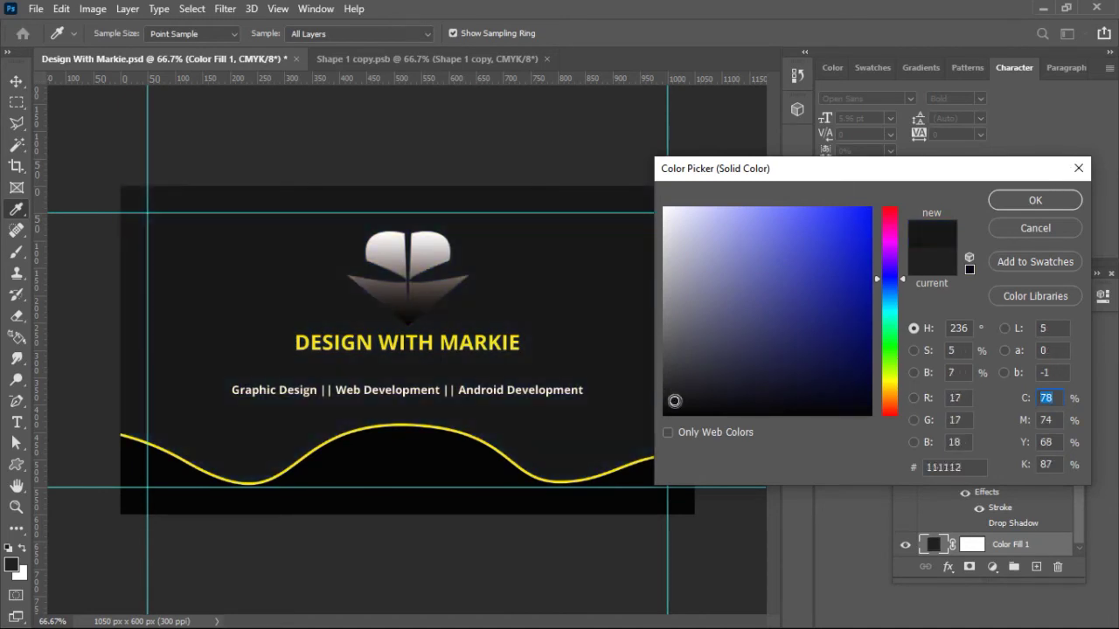
key(Return)
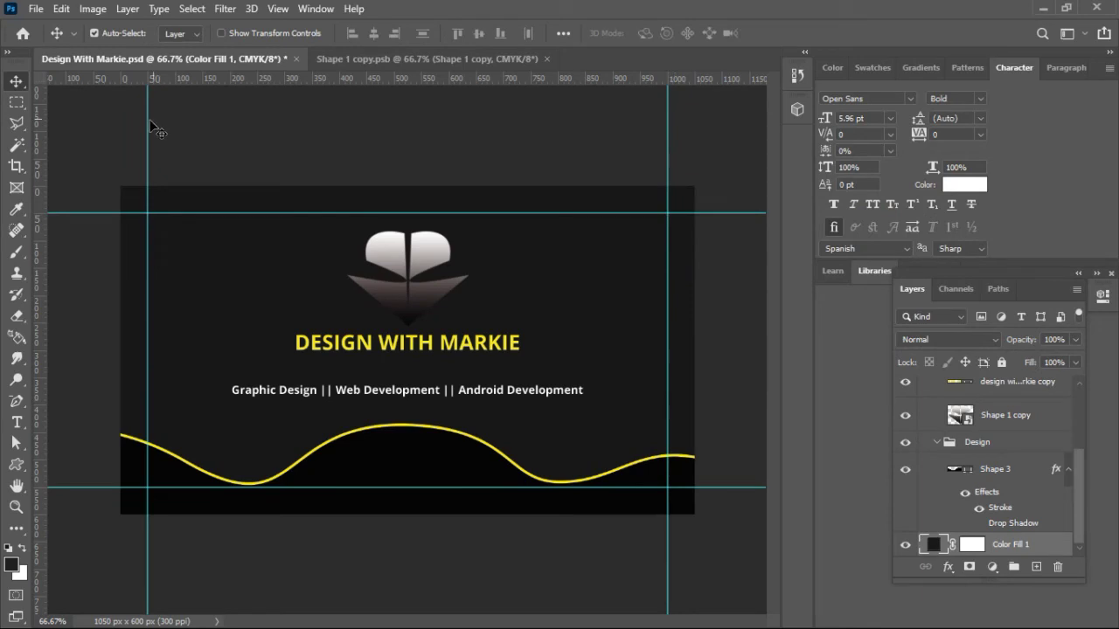
Step: Delete the old gradient wave layer from the Back group
click(380, 451)
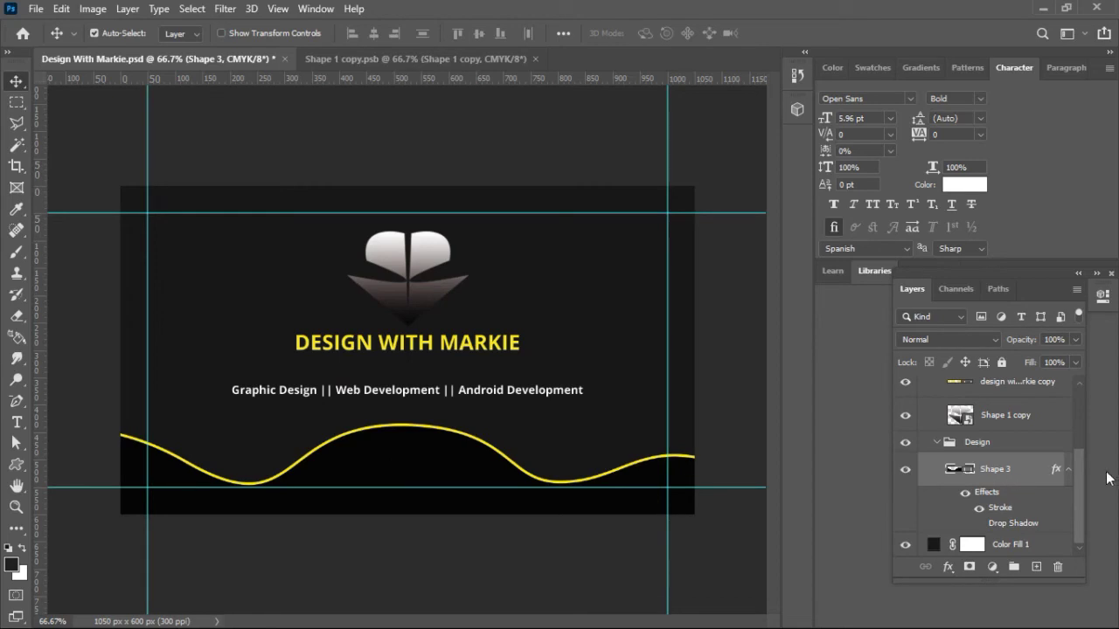
drag(1079, 493, 1084, 379)
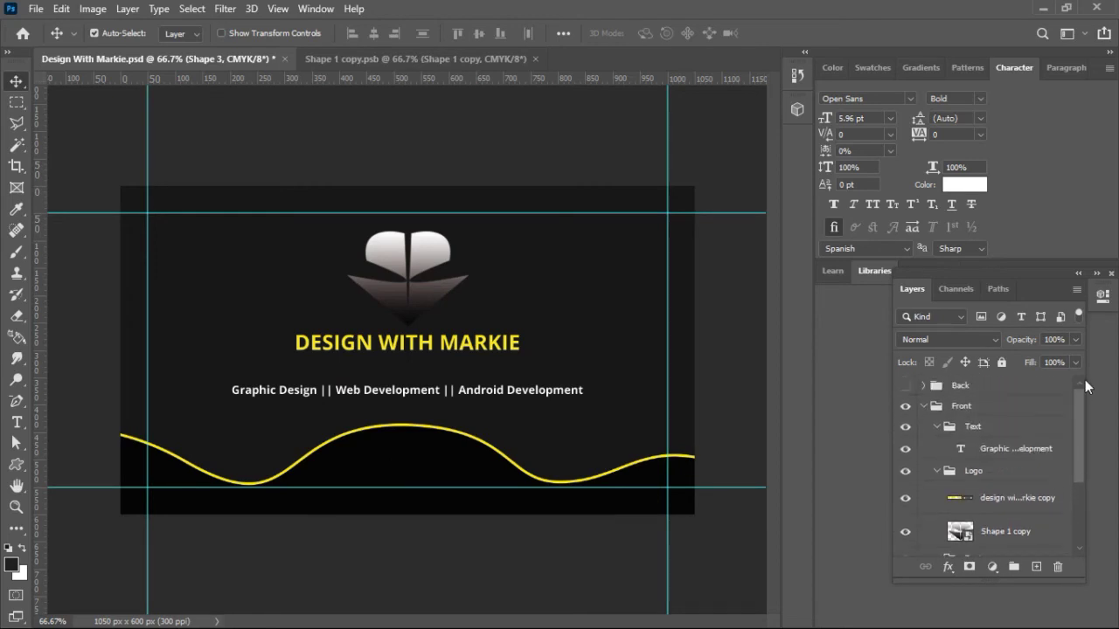
click(905, 385)
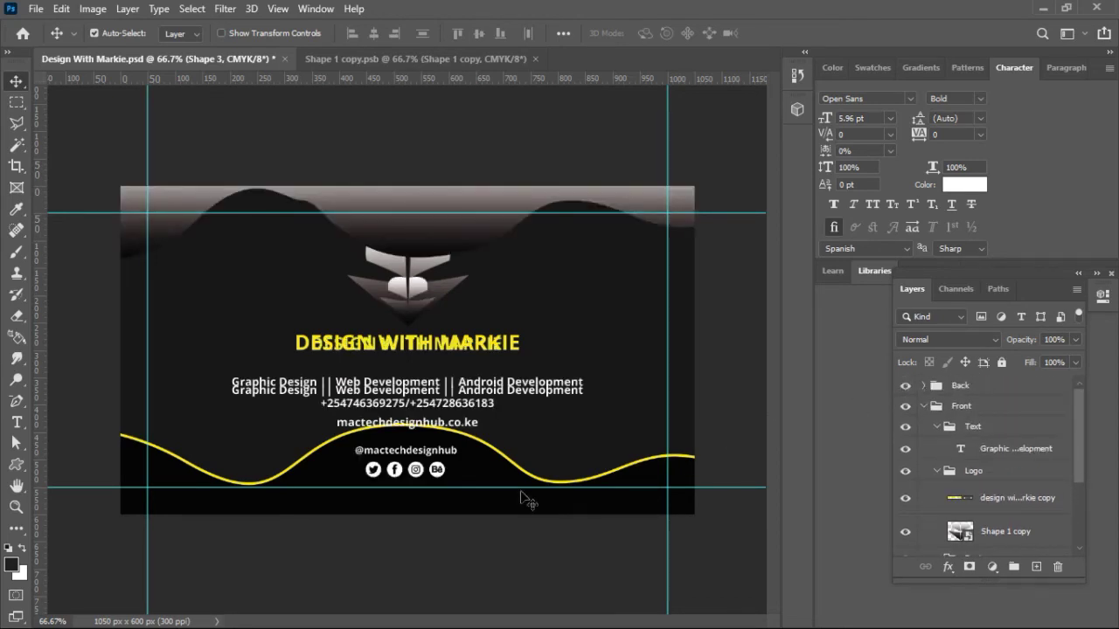
click(492, 200)
key(Delete)
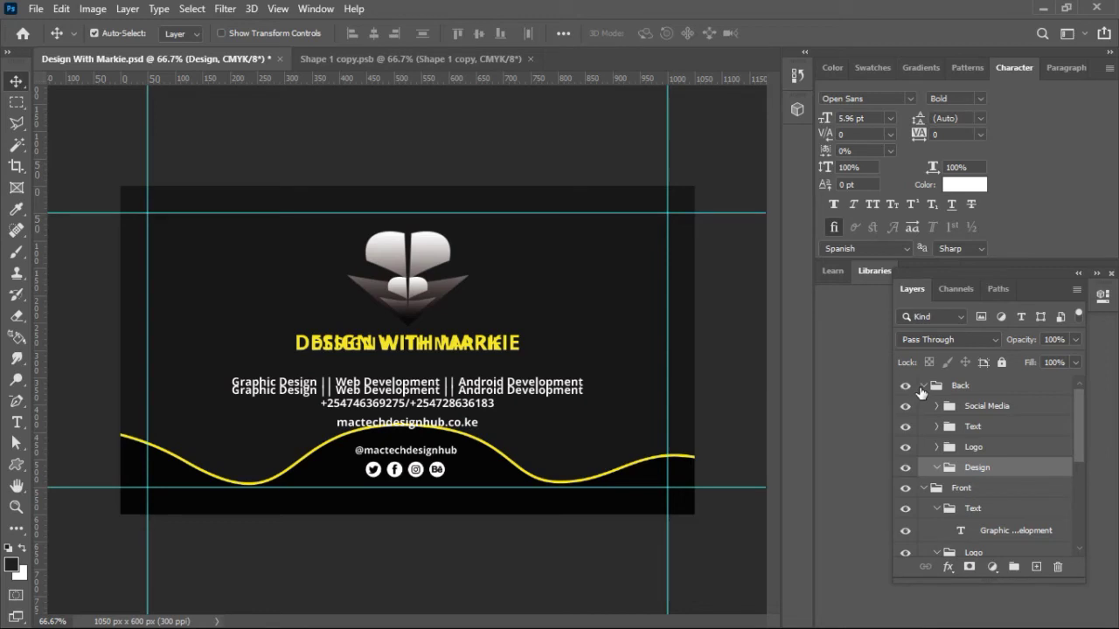
click(906, 388)
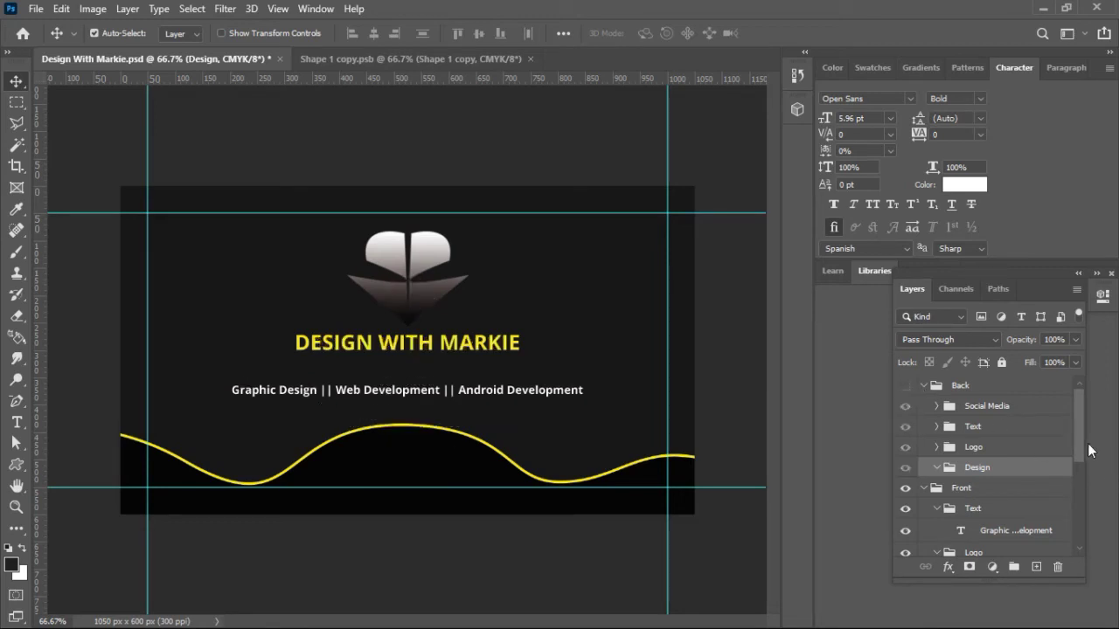
Step: Duplicate the front's black Shape 3 wave and move the copy into the Back group
drag(1081, 440, 1080, 504)
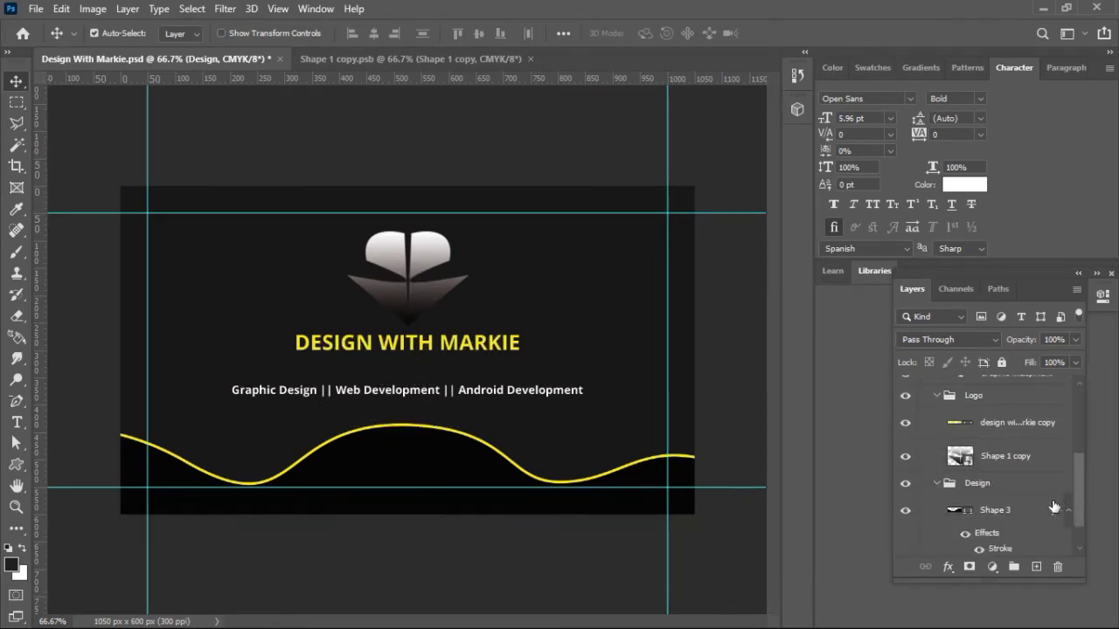
click(1005, 512)
key(ctrl+j)
drag(1007, 505, 994, 392)
Step: Show the Back group, hide the Front group, and collapse both groups
click(905, 387)
mouse_move(1078, 423)
mouse_down()
mouse_move(1078, 498)
mouse_move(1075, 404)
mouse_up()
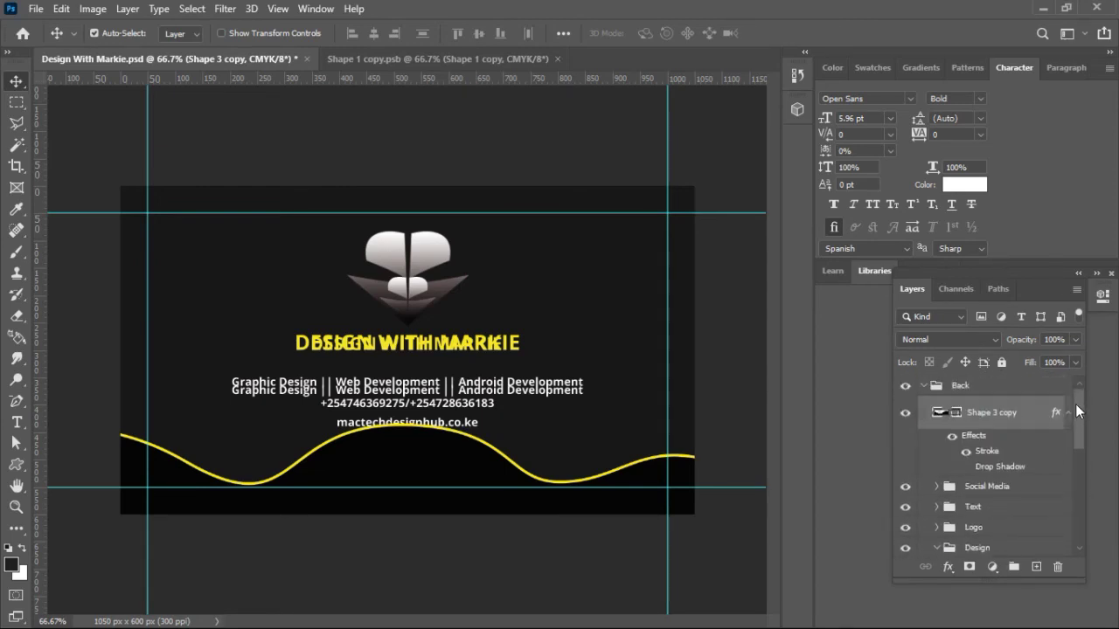
click(928, 390)
click(923, 385)
click(906, 410)
click(924, 406)
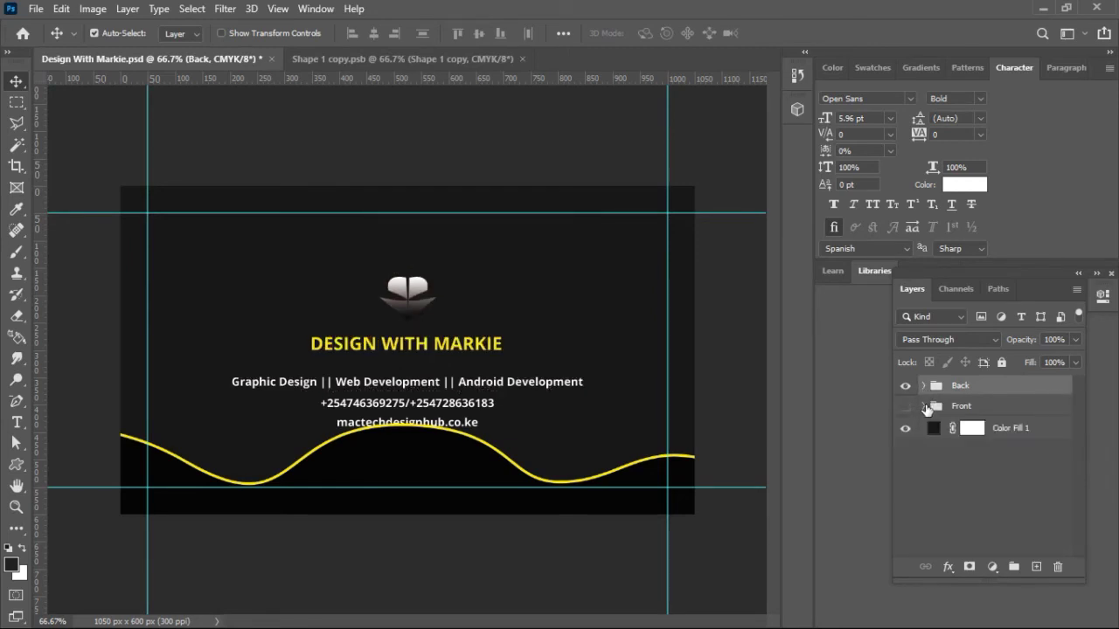
click(387, 468)
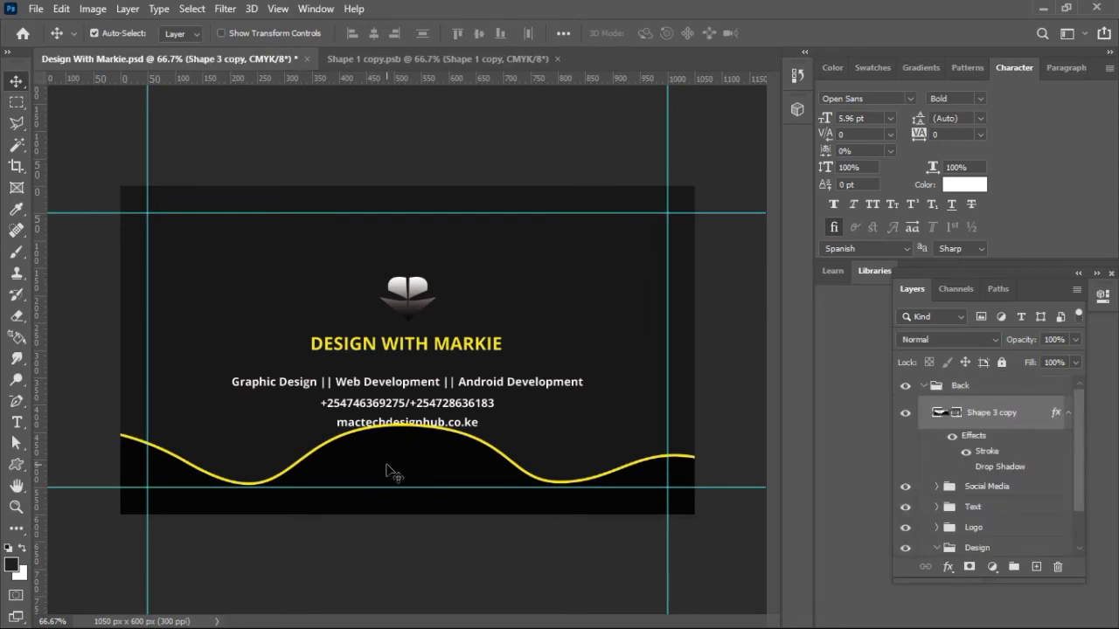
Step: Try flipping the wave vertically and moving it to the card's top, then undo both
click(61, 9)
mouse_move(159, 387)
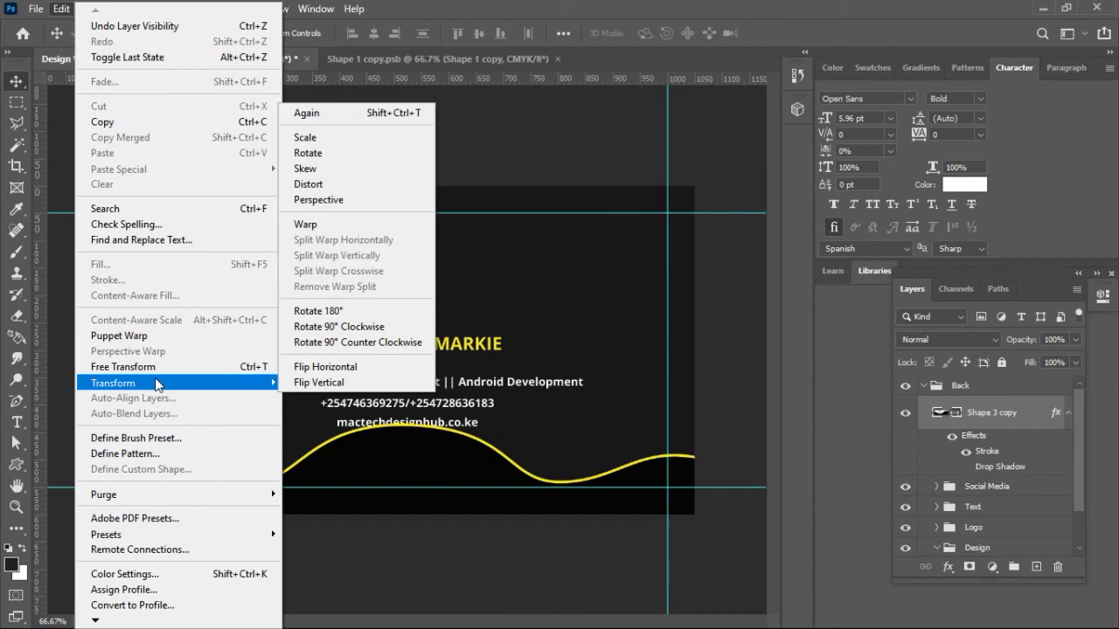
click(297, 384)
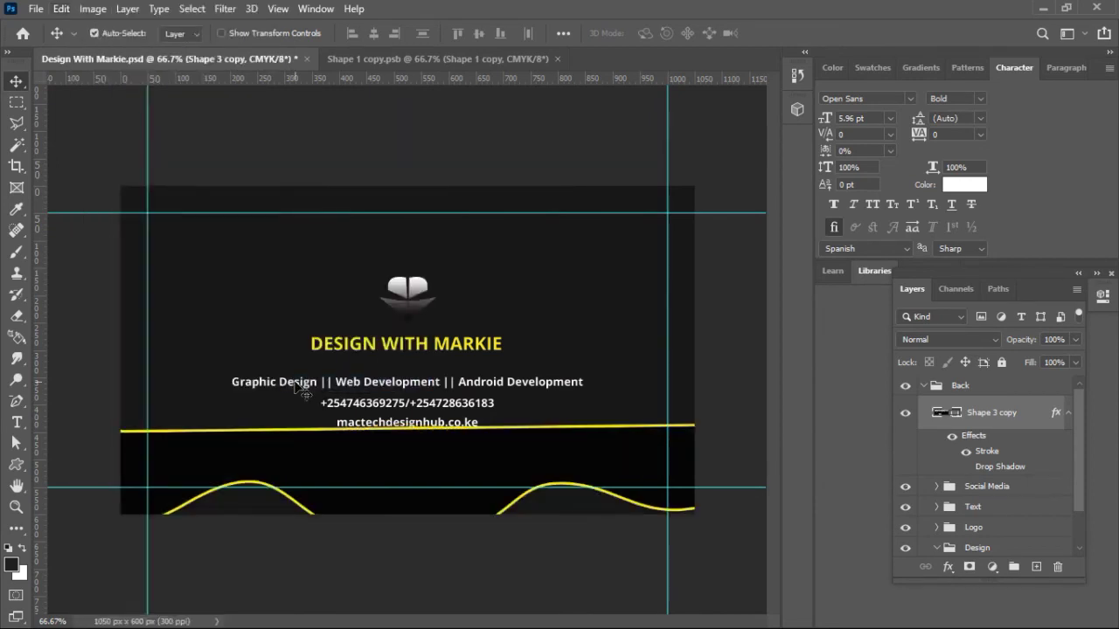
drag(424, 419, 436, 236)
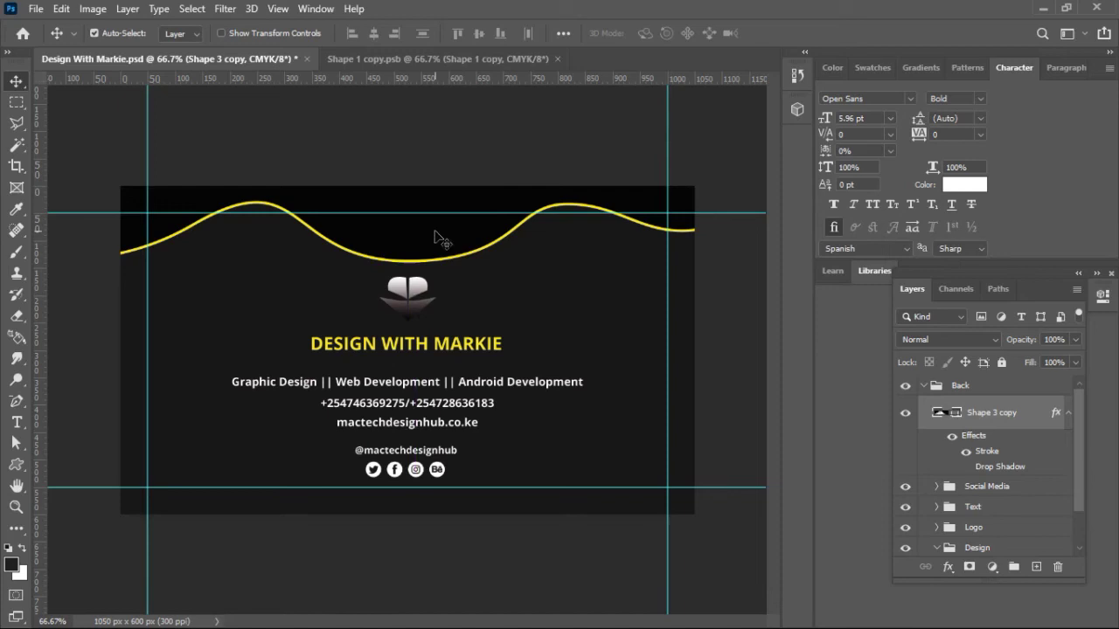
key(ctrl+z)
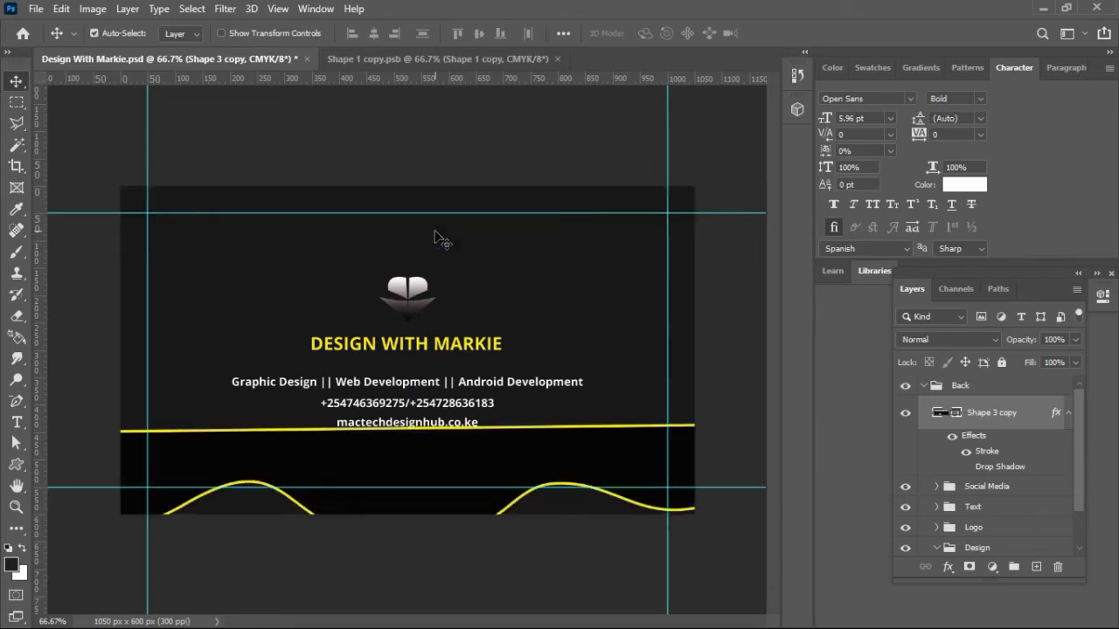
key(ctrl+z)
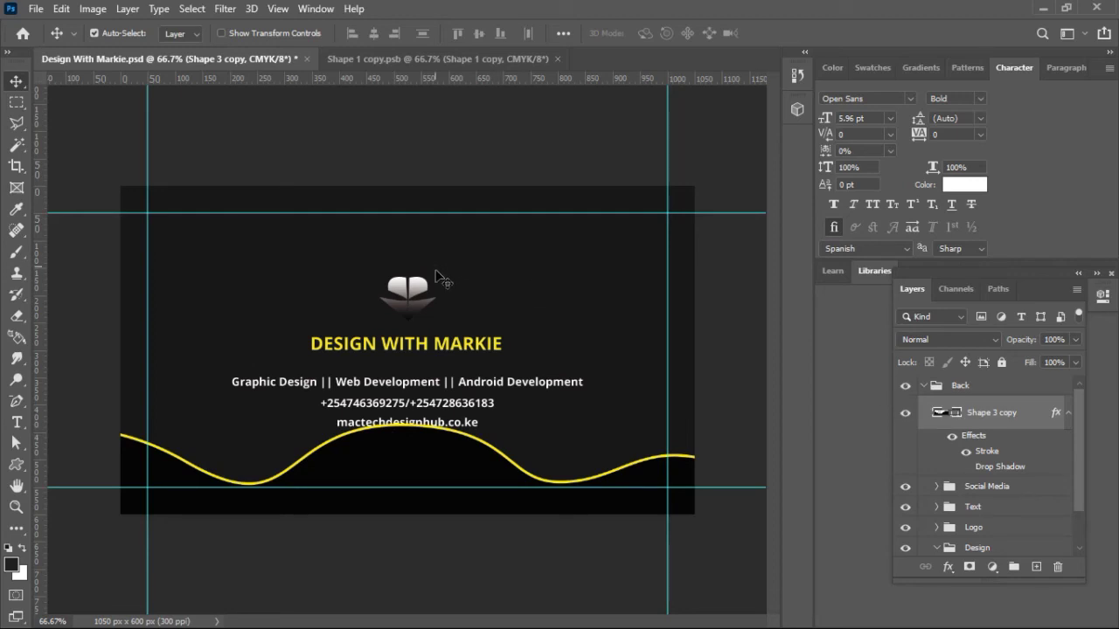
Step: Move the wave about 20 px lower, then test a slight shrink and undo it
drag(421, 465, 418, 482)
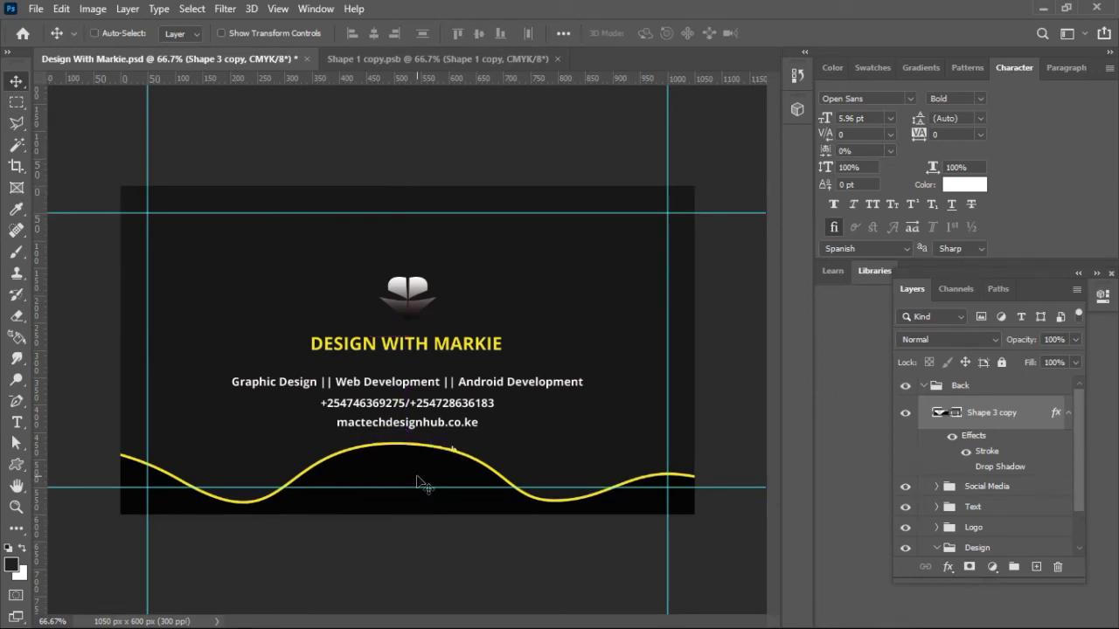
key(ctrl+t)
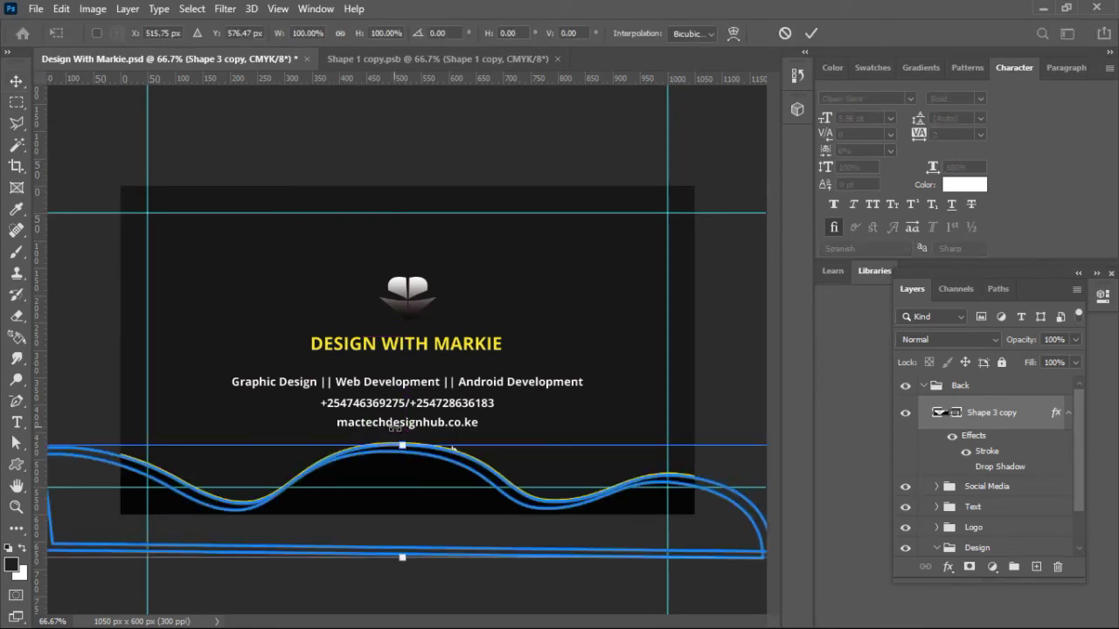
drag(402, 445, 402, 461)
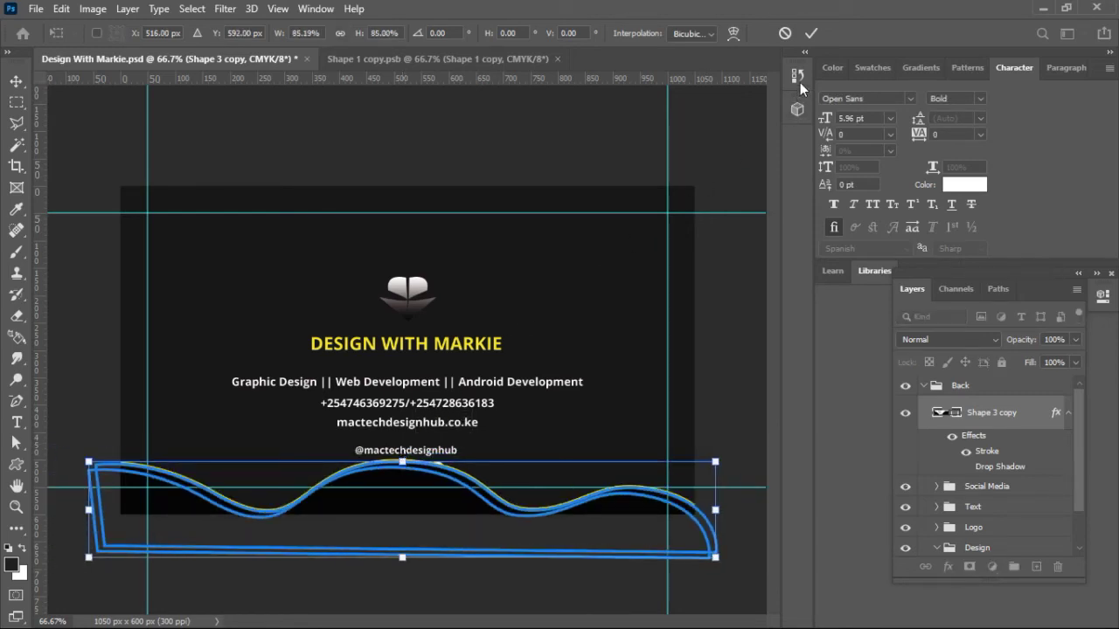
click(810, 36)
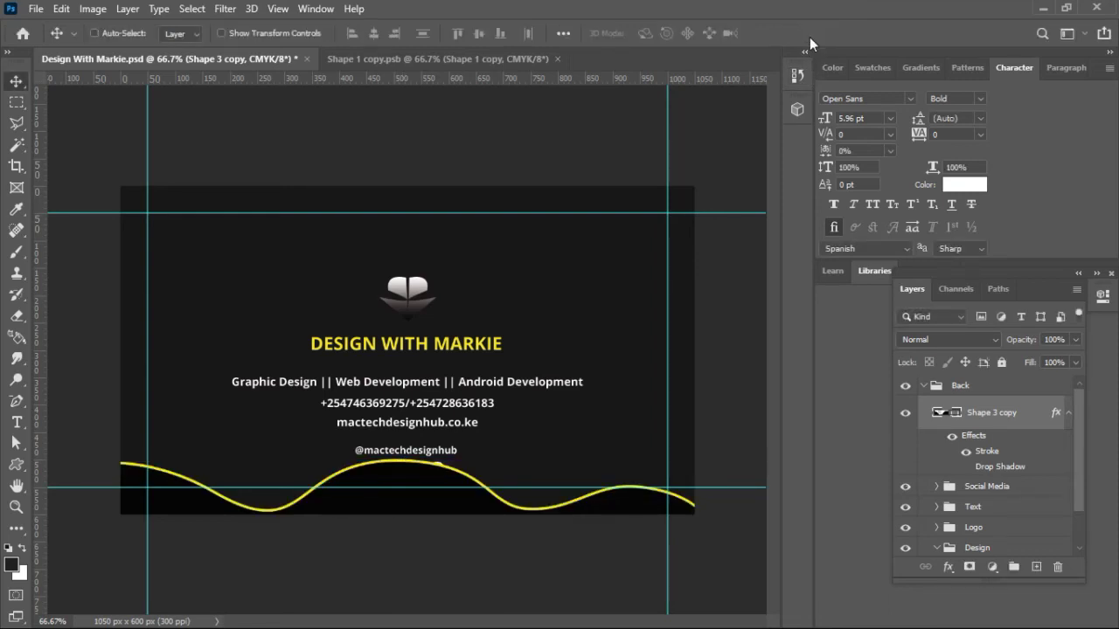
key(ctrl+z)
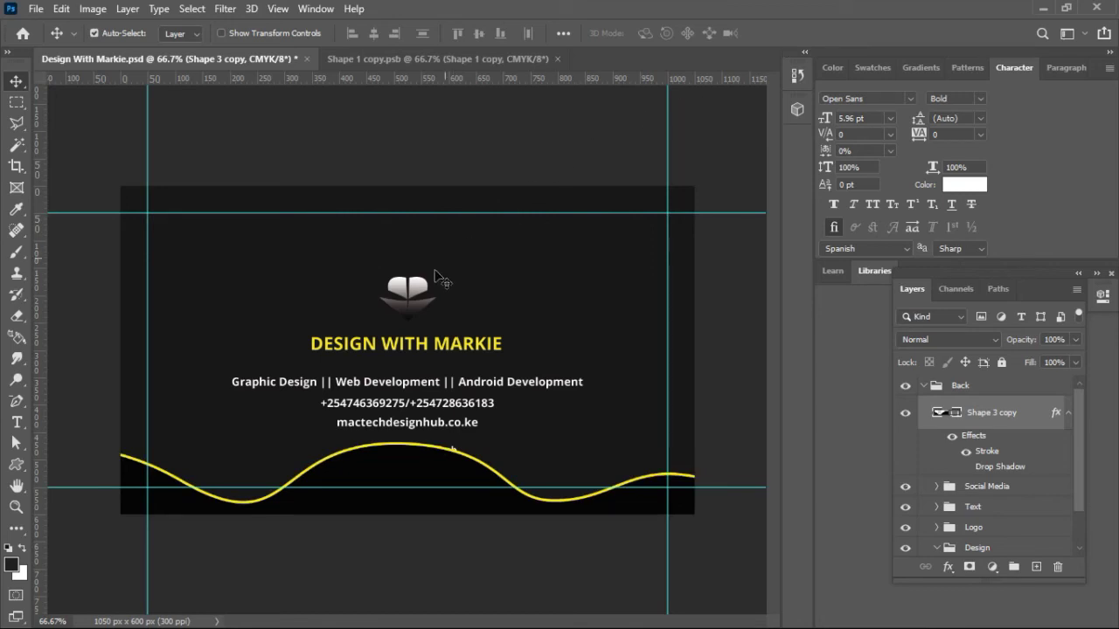
Step: Move the Logo and Text groups together higher on the card back
click(426, 295)
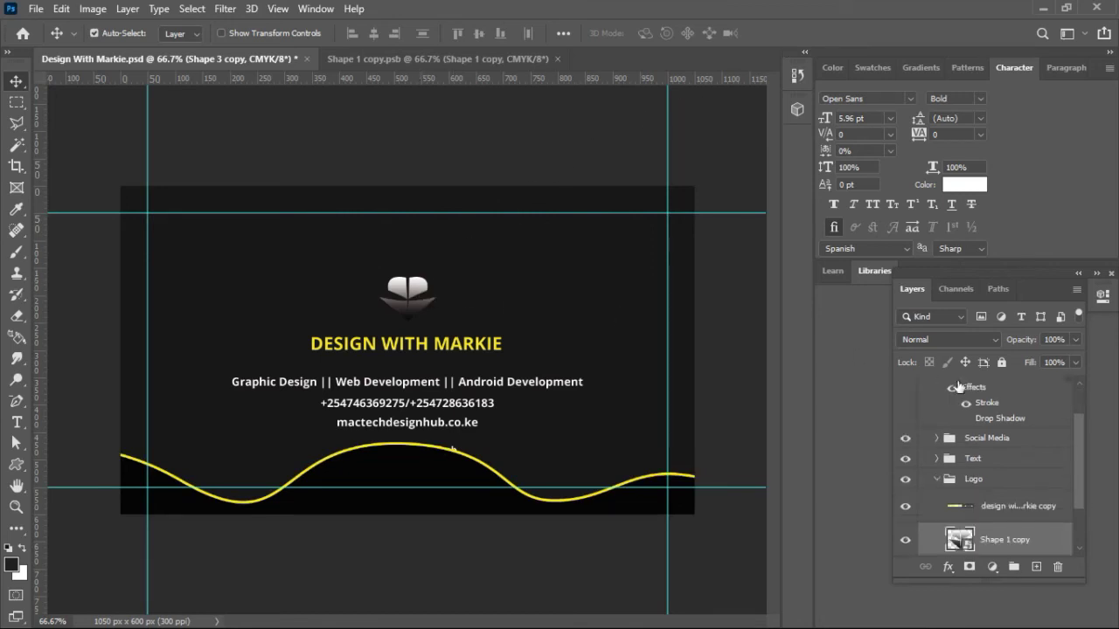
click(944, 481)
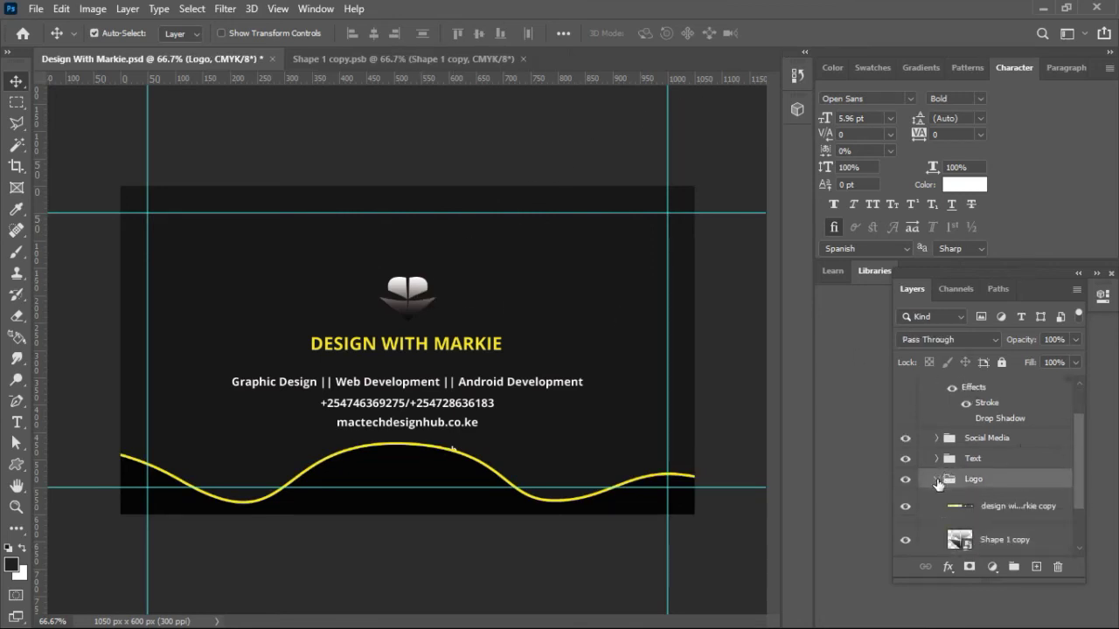
click(938, 482)
ctrl+click(974, 464)
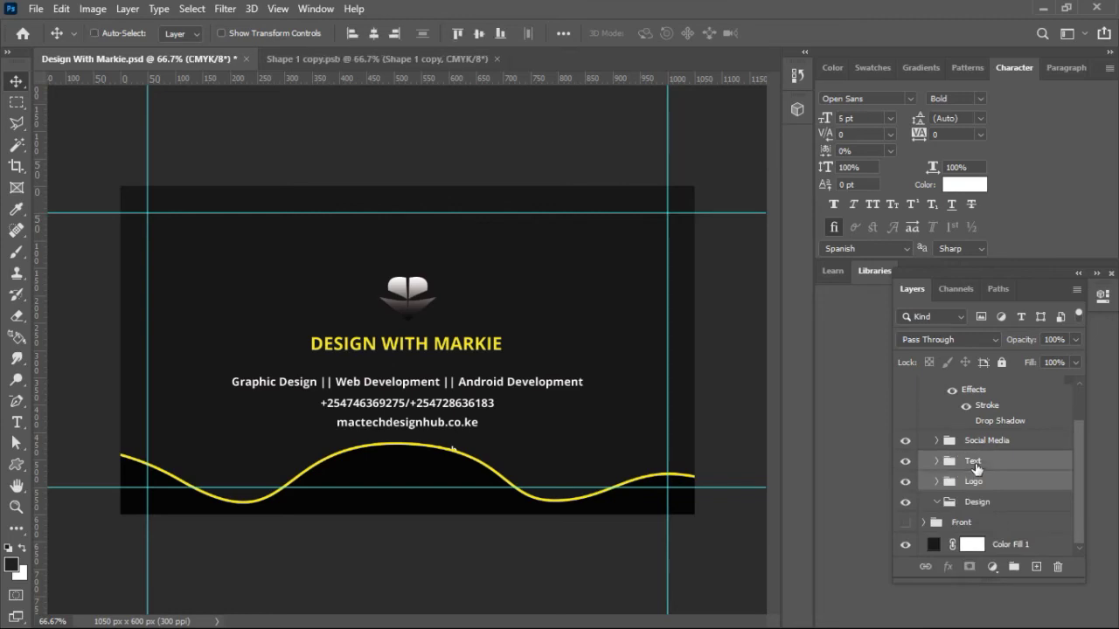
key(ctrl+t)
drag(417, 306, 416, 259)
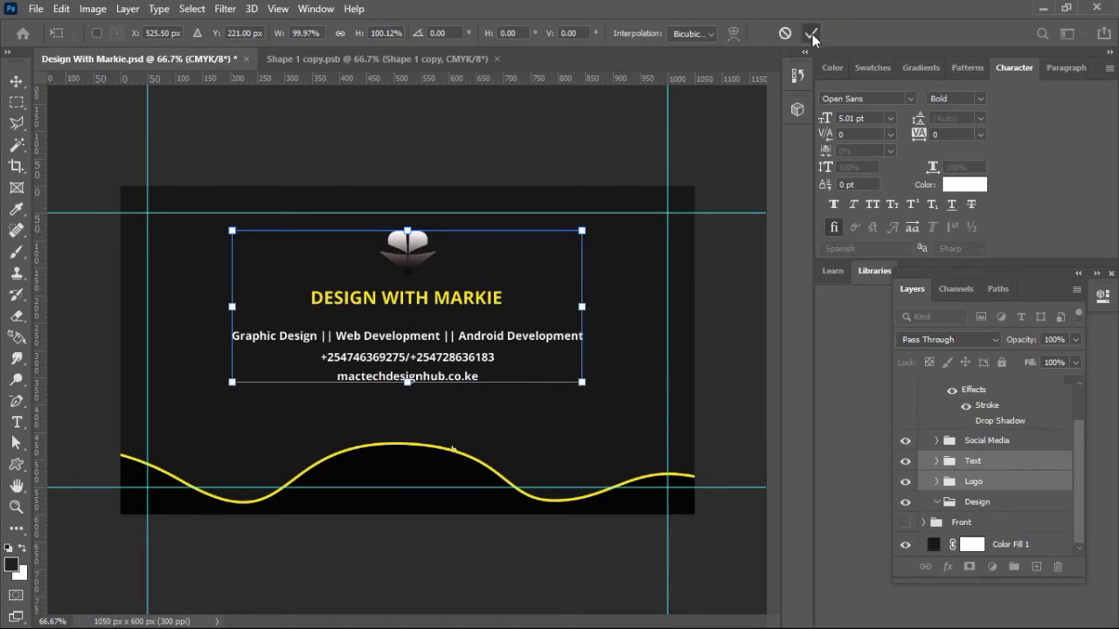
click(812, 33)
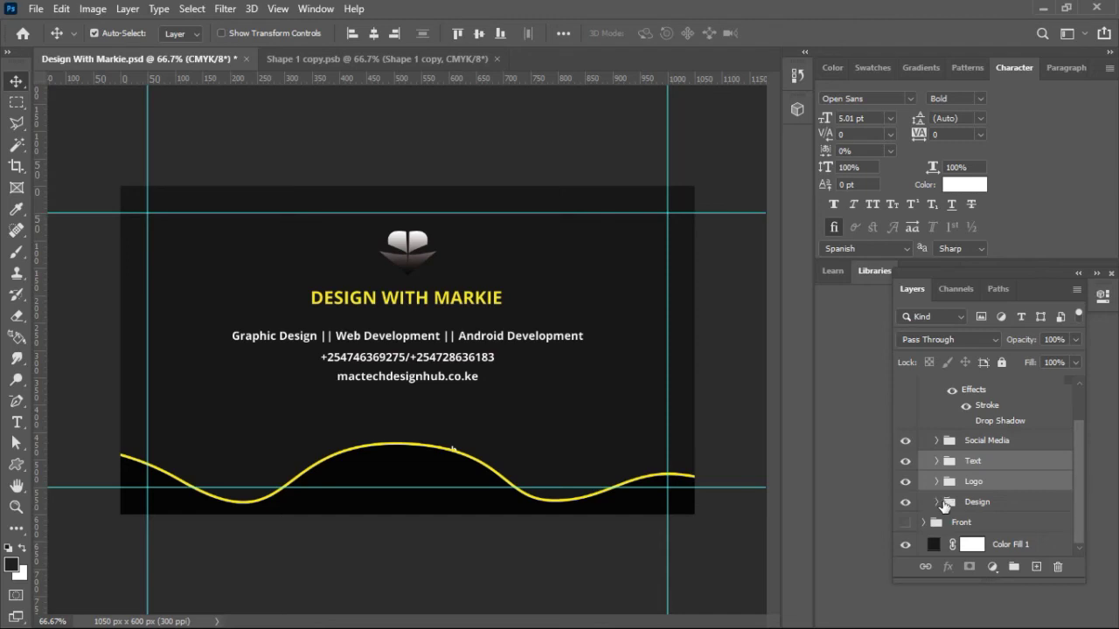
Step: Move the Social Media handle and icons up just beneath the website line
click(984, 505)
click(1018, 442)
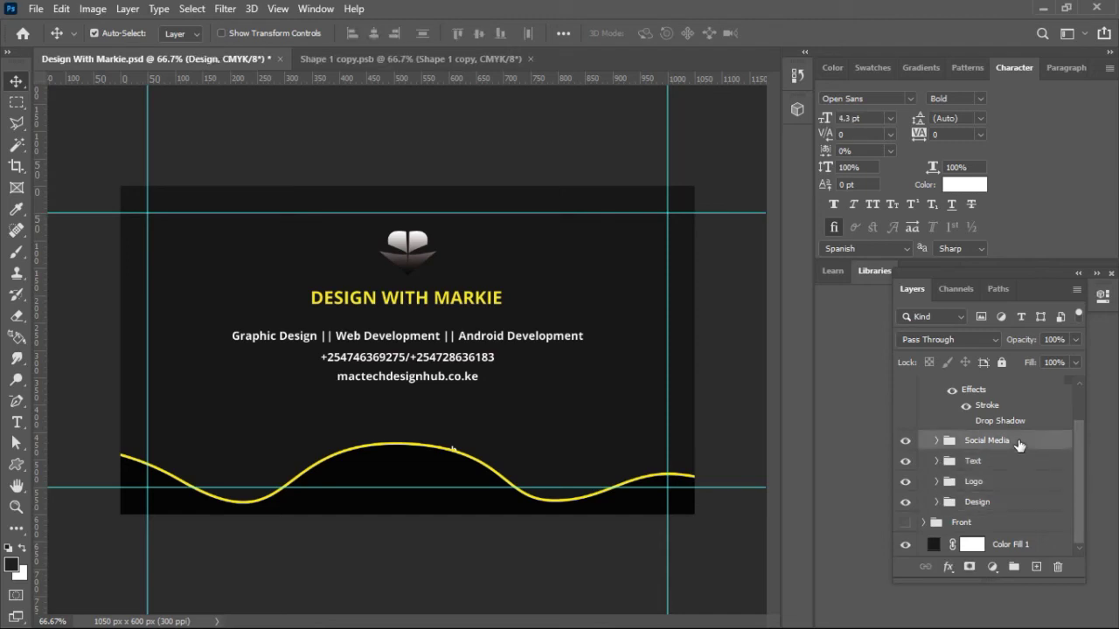
key(ctrl+t)
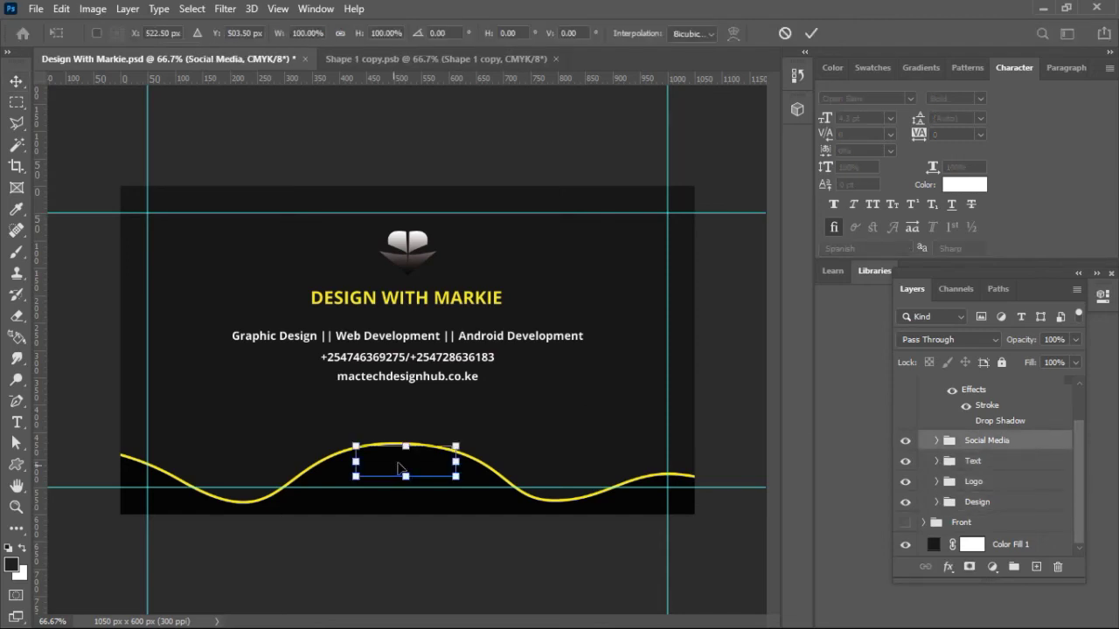
drag(406, 463, 409, 422)
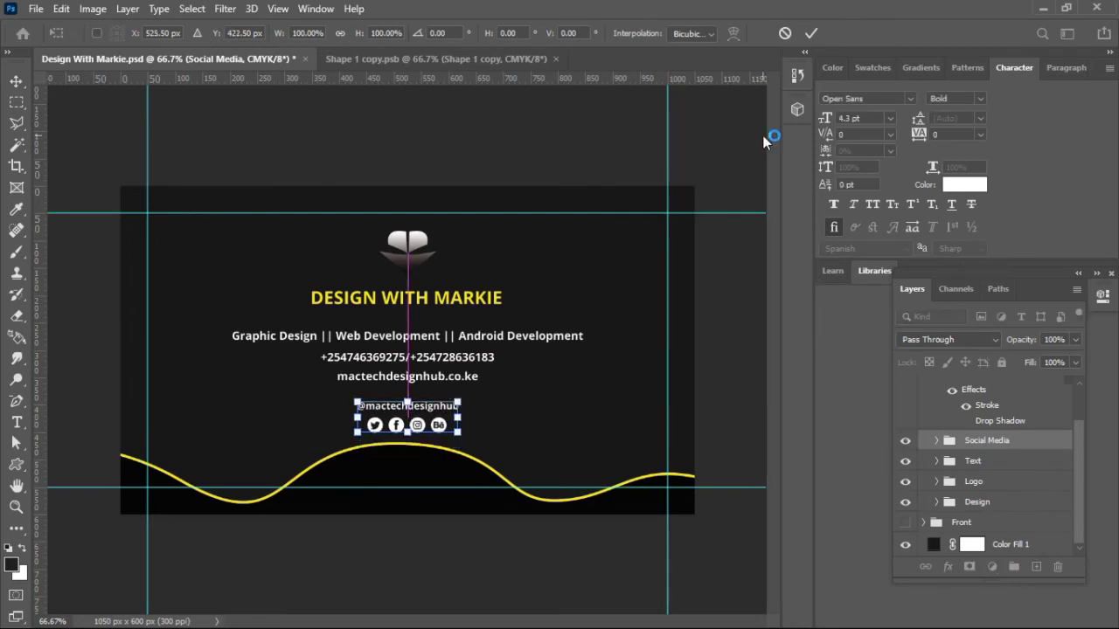
click(807, 34)
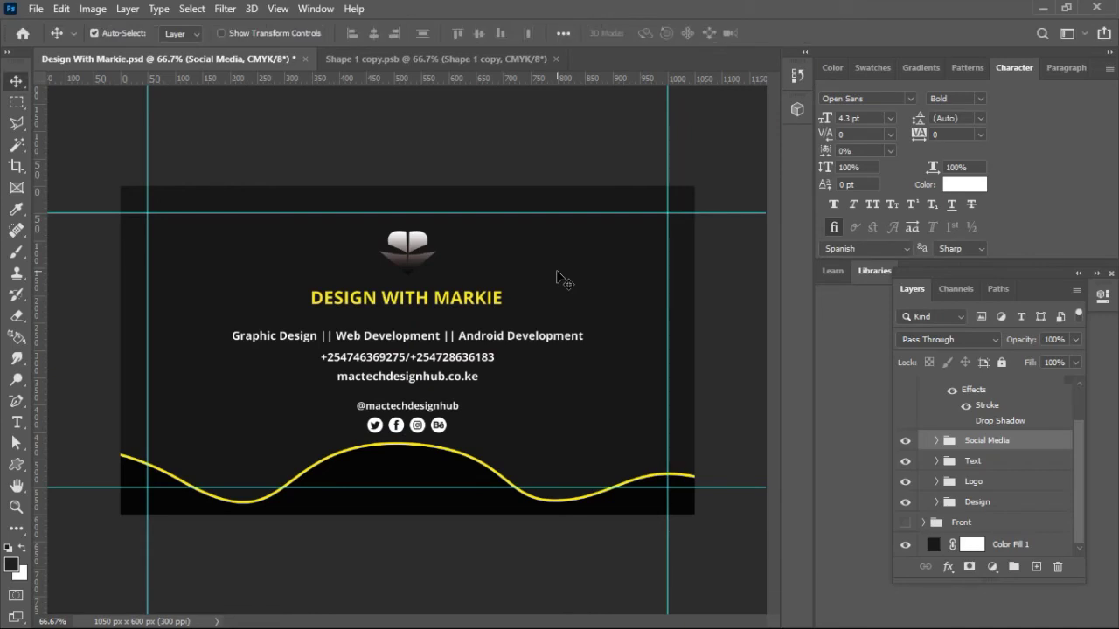
key(Up)
key(Up)
key(Up)
key(Up)
key(Up)
key(Up)
key(Up)
key(Up)
key(Up)
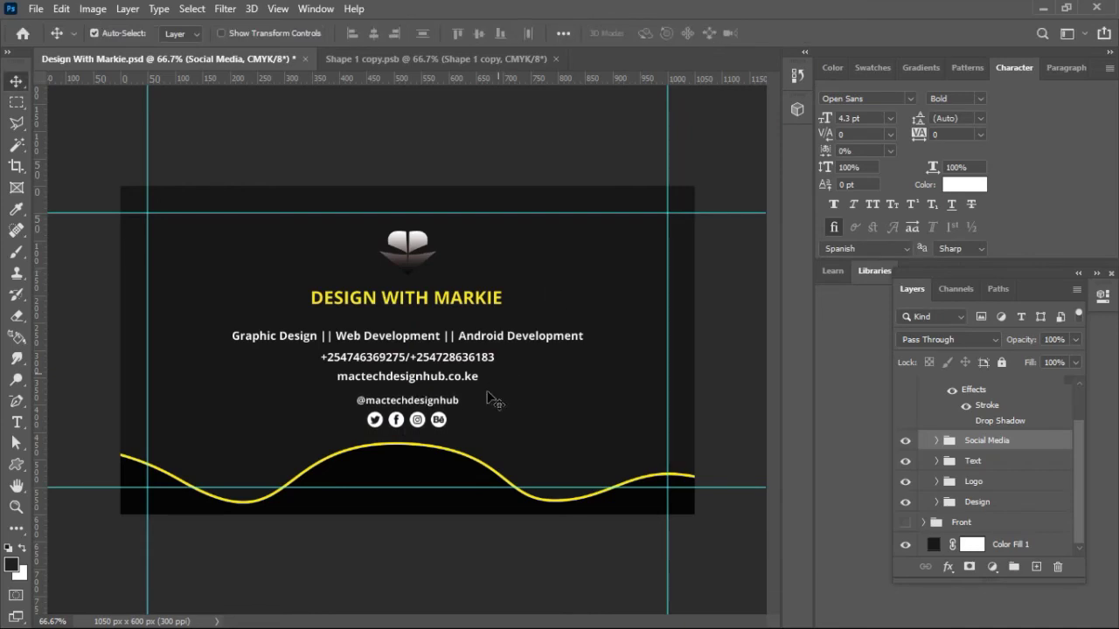
click(432, 458)
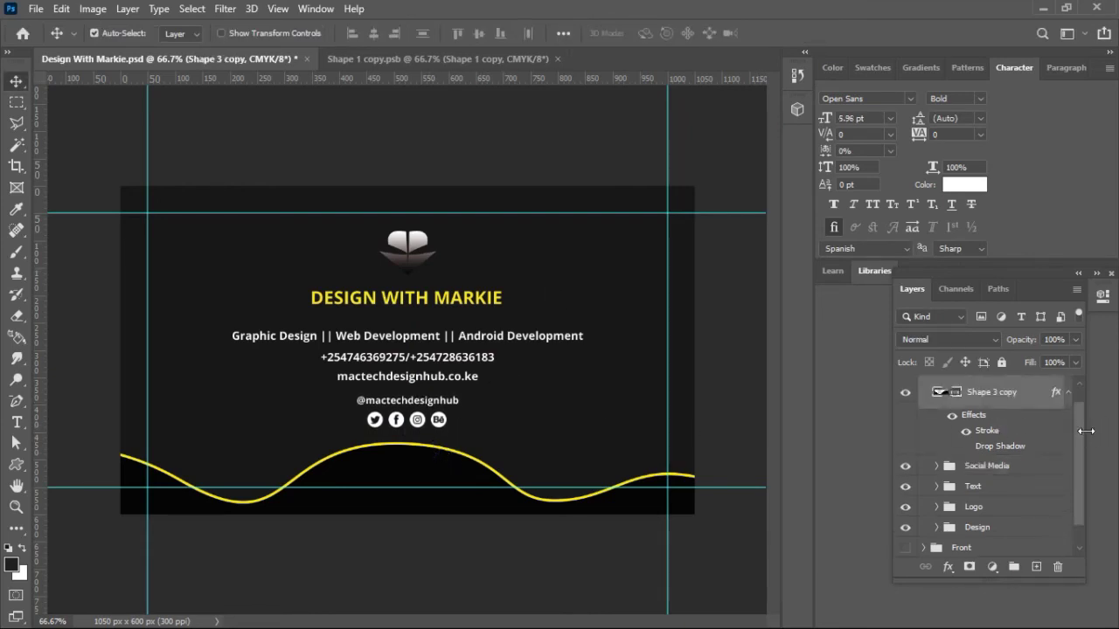
Step: Switch between the Back and Front designs to compare, leaving the front visible
scroll(1080, 441, up, 1)
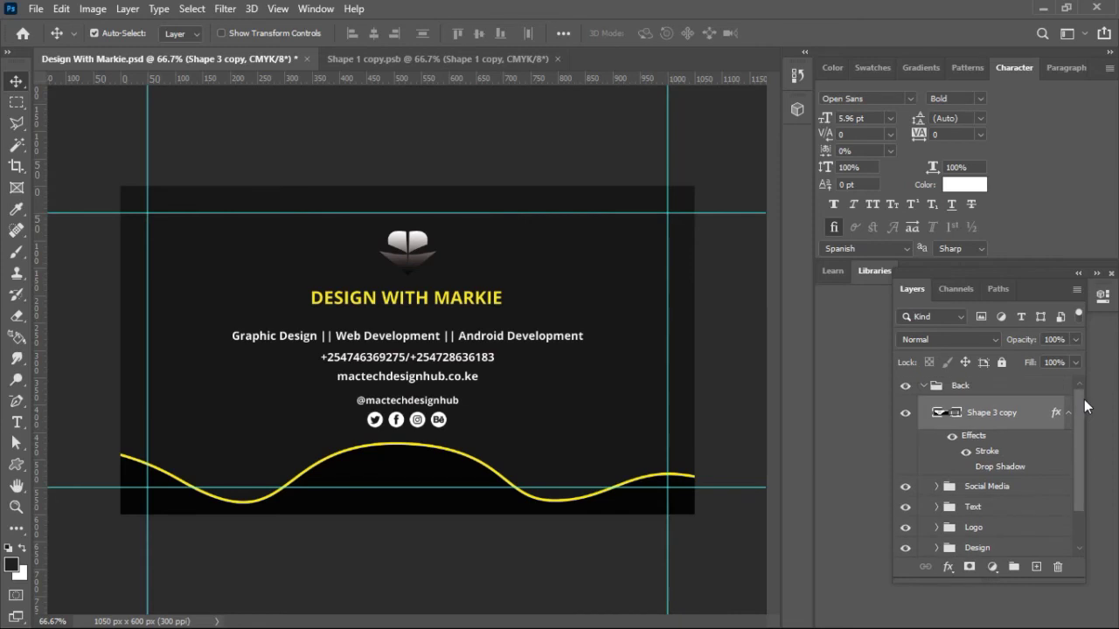
click(929, 389)
click(922, 387)
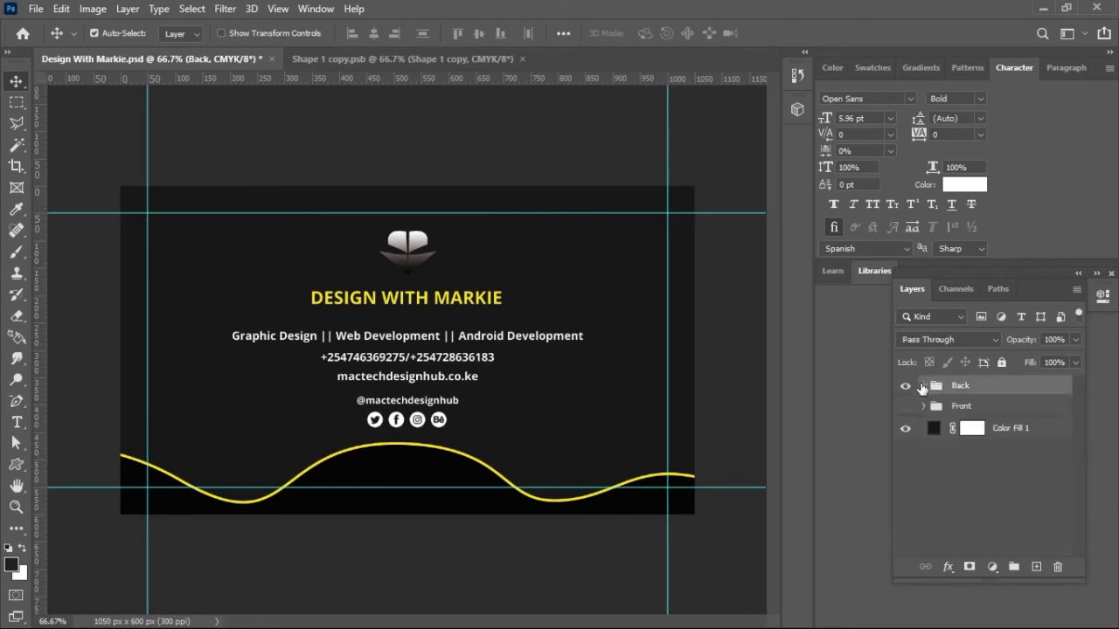
click(906, 409)
click(906, 386)
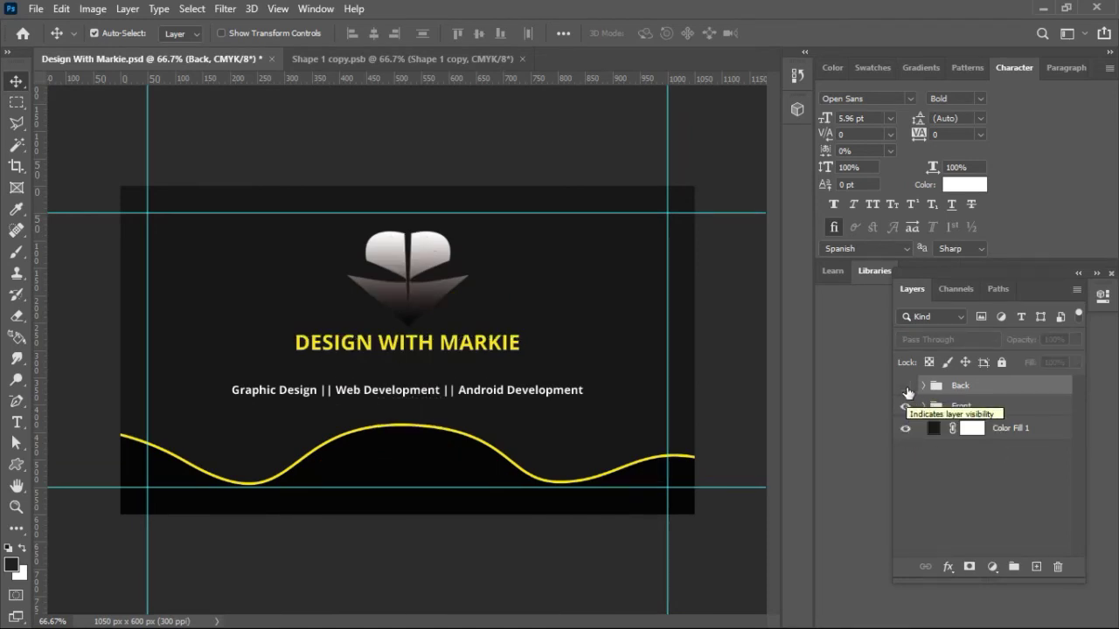
click(907, 386)
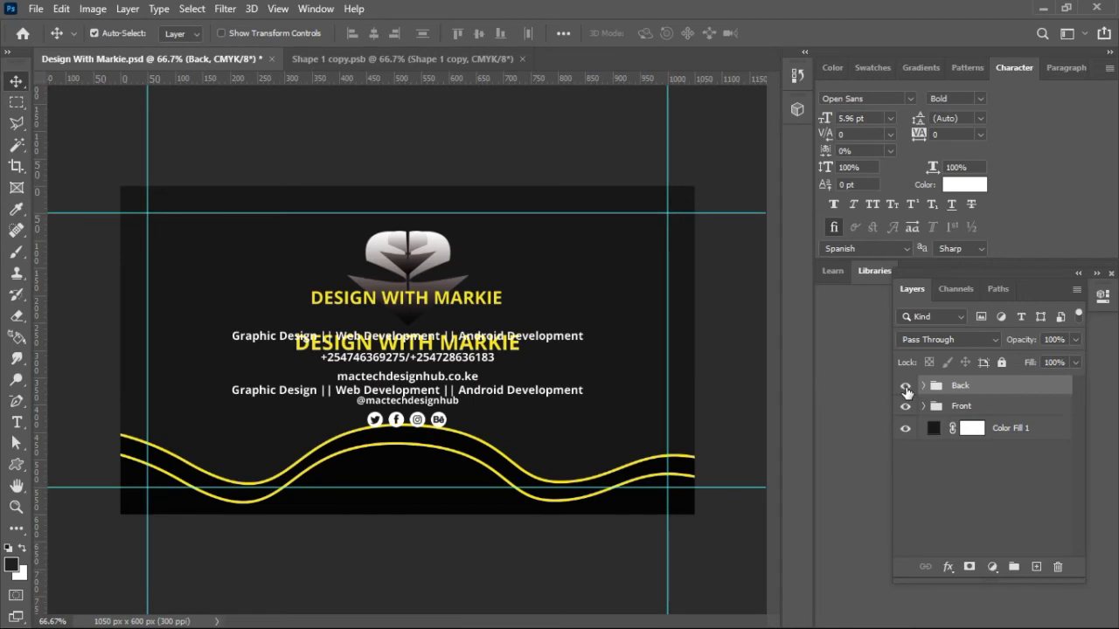
click(906, 386)
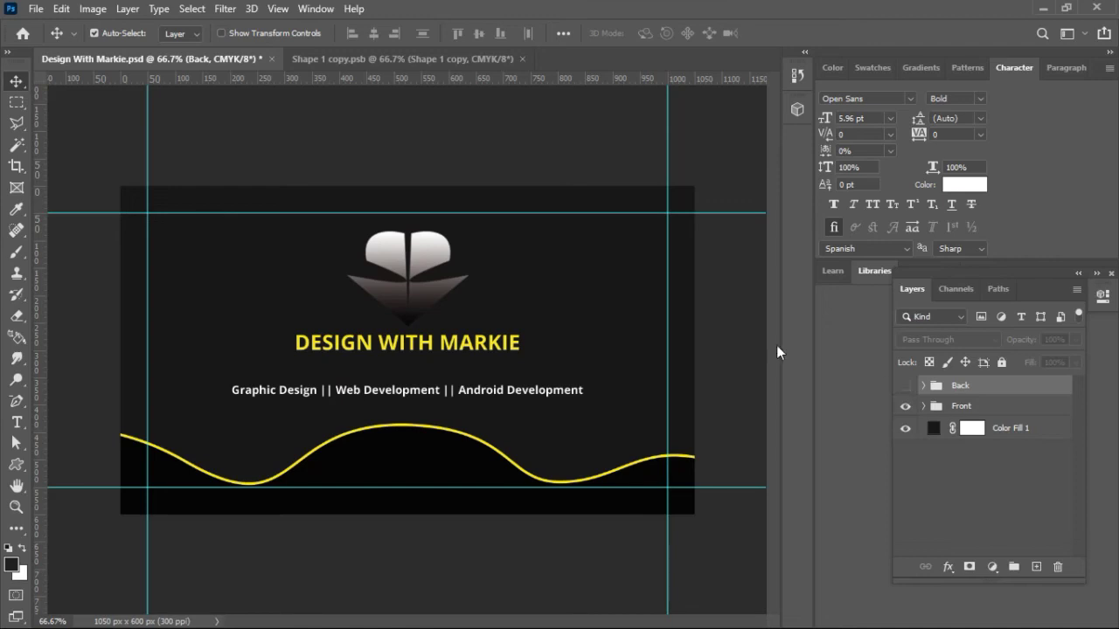
Step: Add a horizontal guide at the front wave's crest (about 433.9 px), then show the Back again
drag(376, 75, 391, 424)
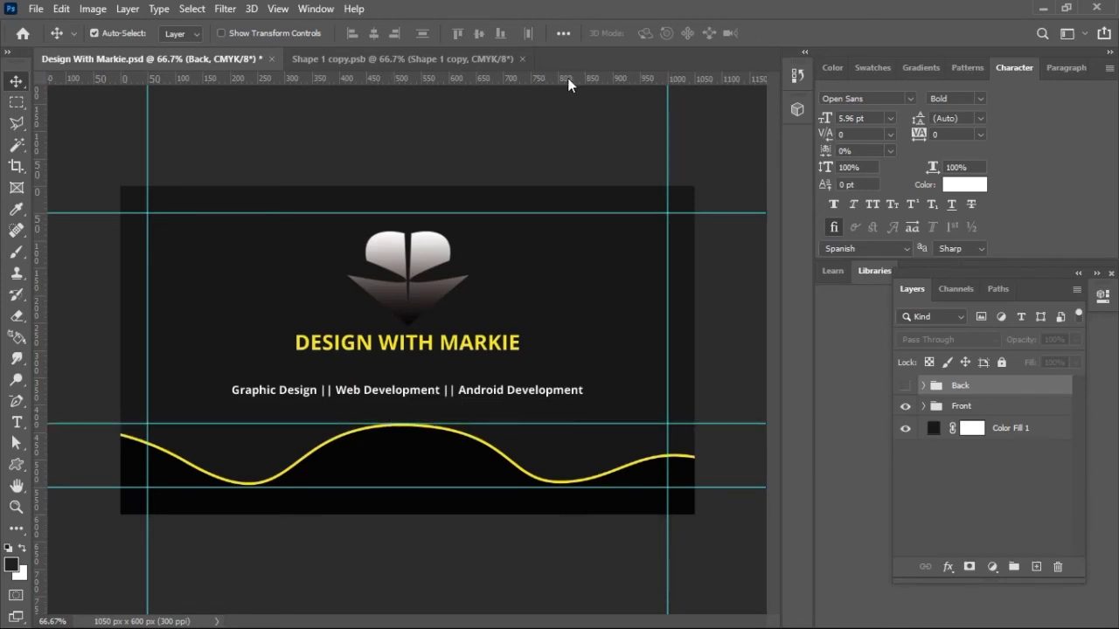
drag(554, 113, 767, 229)
click(906, 406)
click(905, 385)
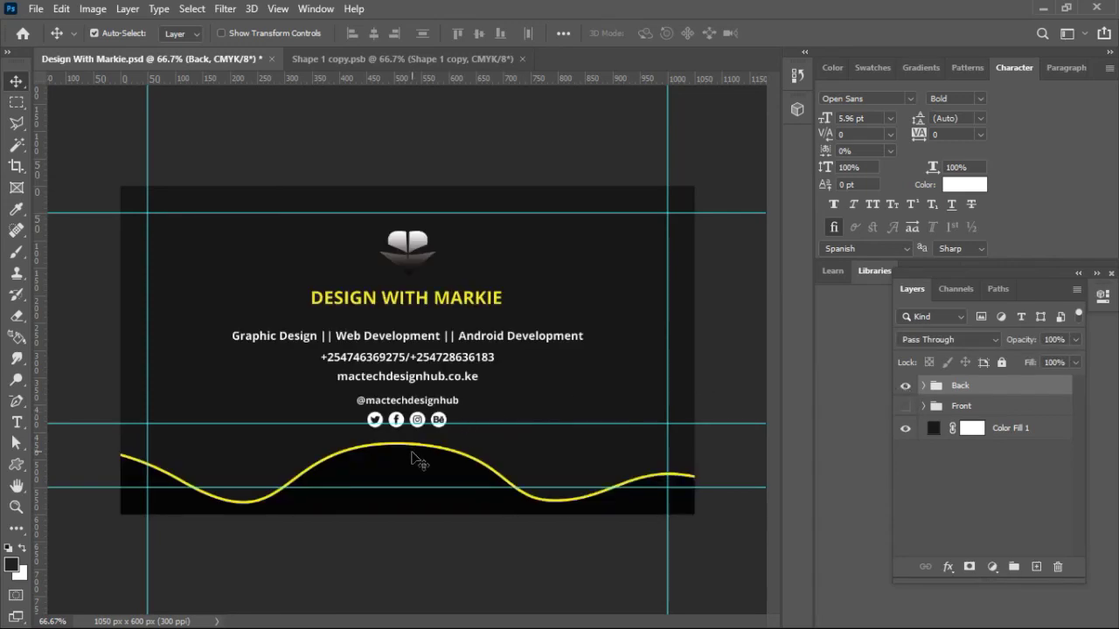
Step: Raise the back's yellow wave (Shape 3 copy) up onto the new guide
click(412, 452)
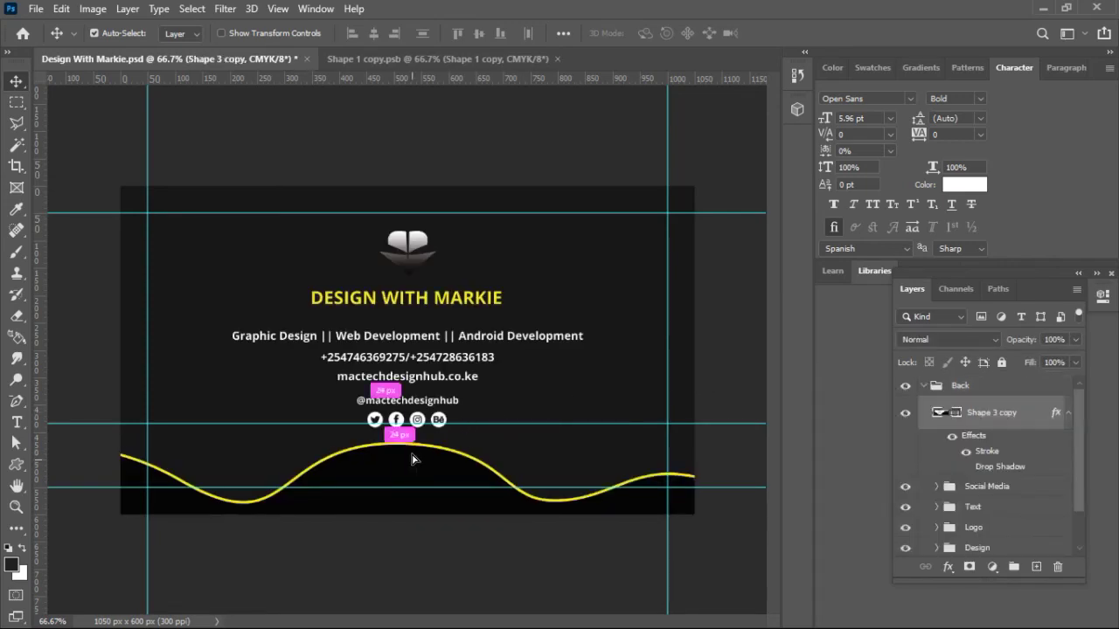
drag(412, 455, 411, 449)
key(Up)
key(Up)
key(Up)
key(Up)
key(Up)
key(Up)
key(Up)
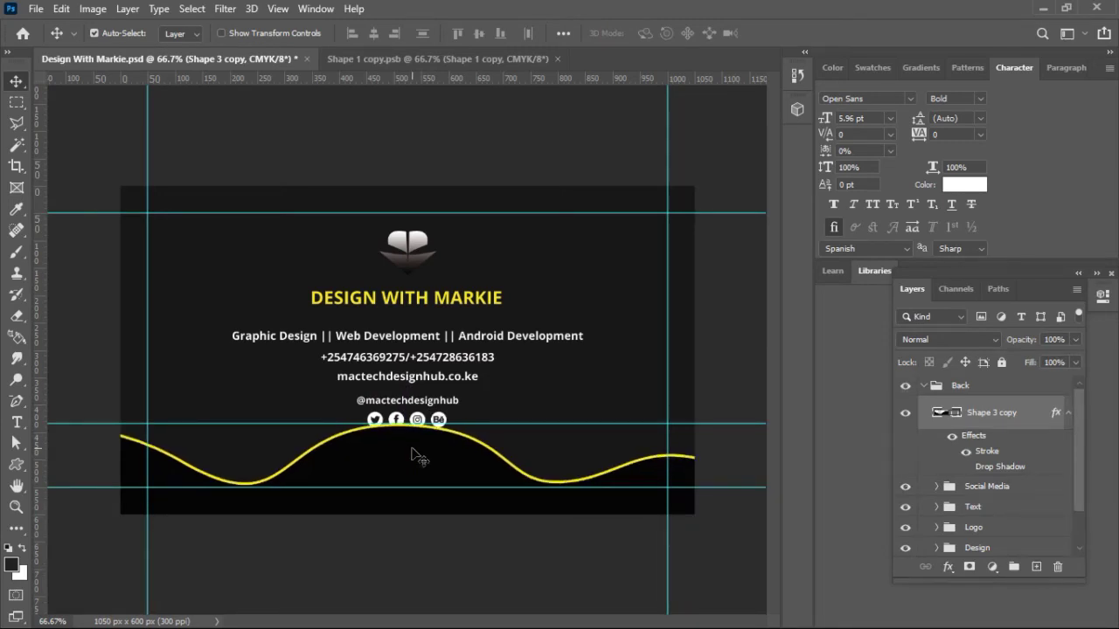
Step: Shrink and recentre the logo, text and social icons, then save Design With Markie.psd
click(419, 260)
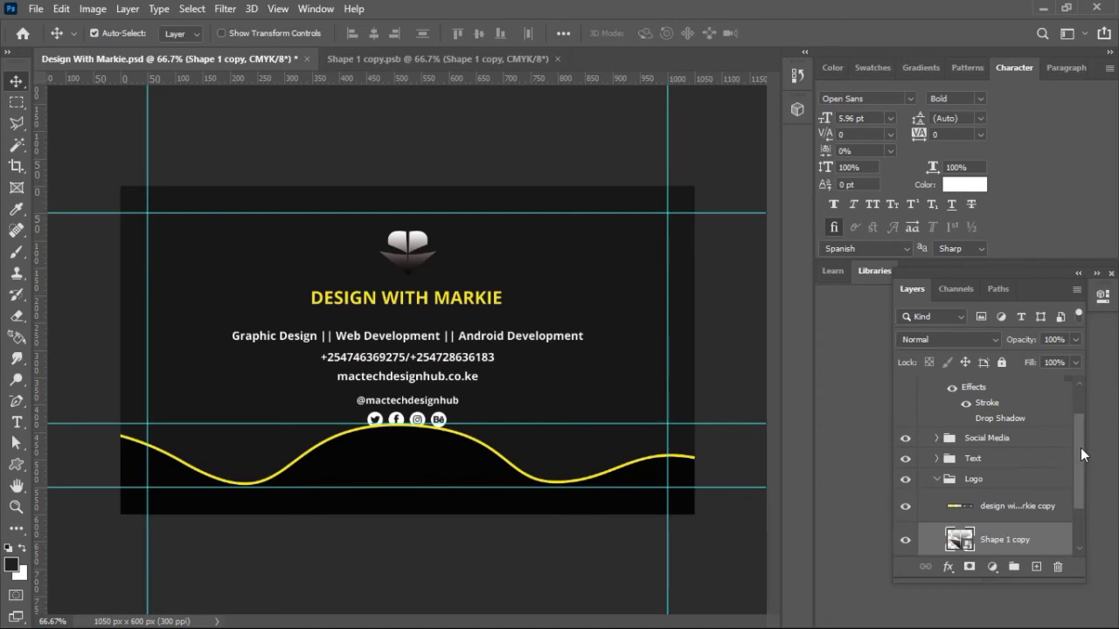
drag(1081, 446, 1081, 461)
click(938, 453)
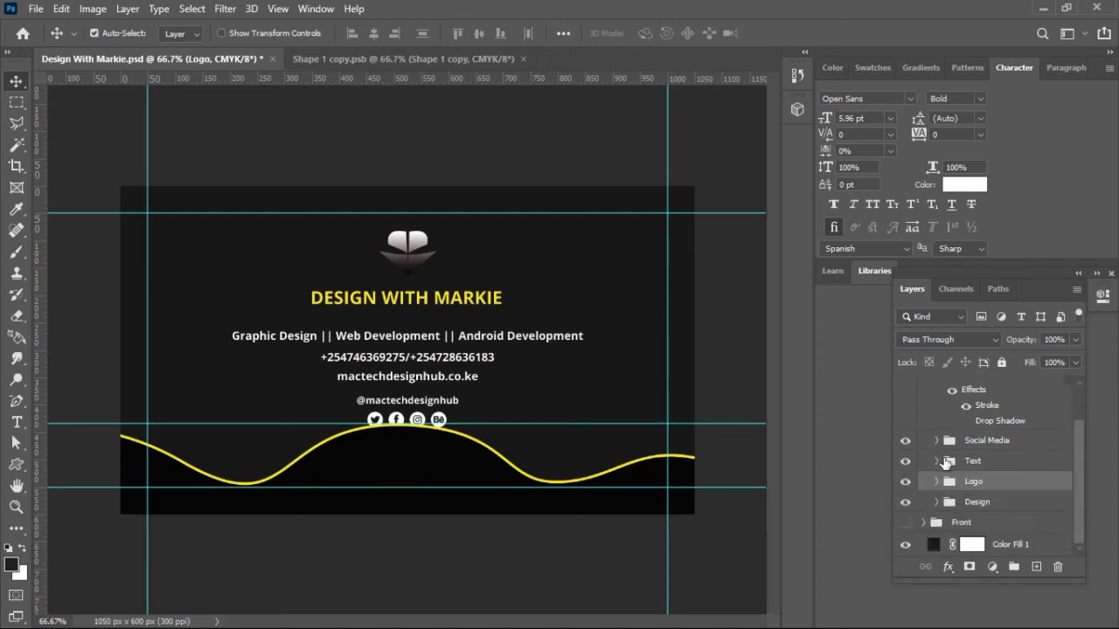
ctrl+click(986, 440)
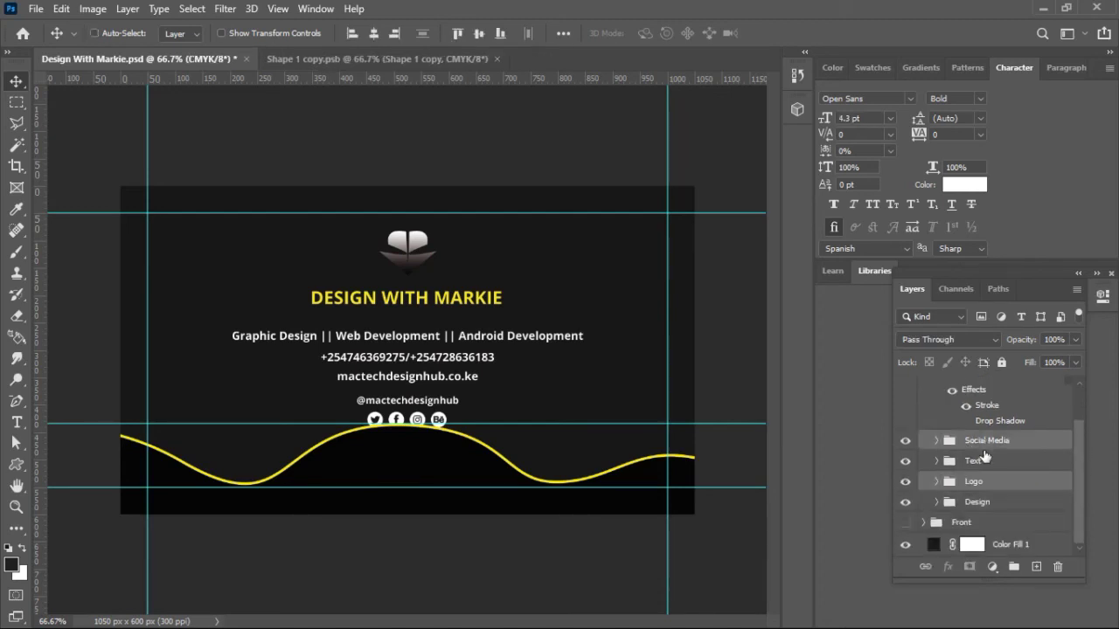
ctrl+click(986, 461)
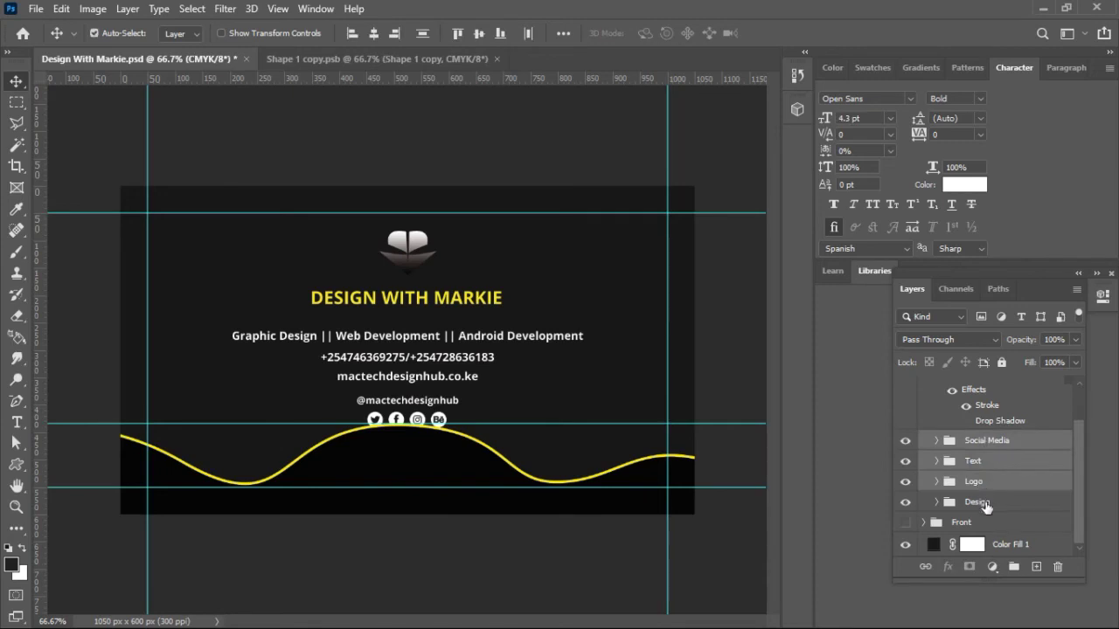
key(ctrl+t)
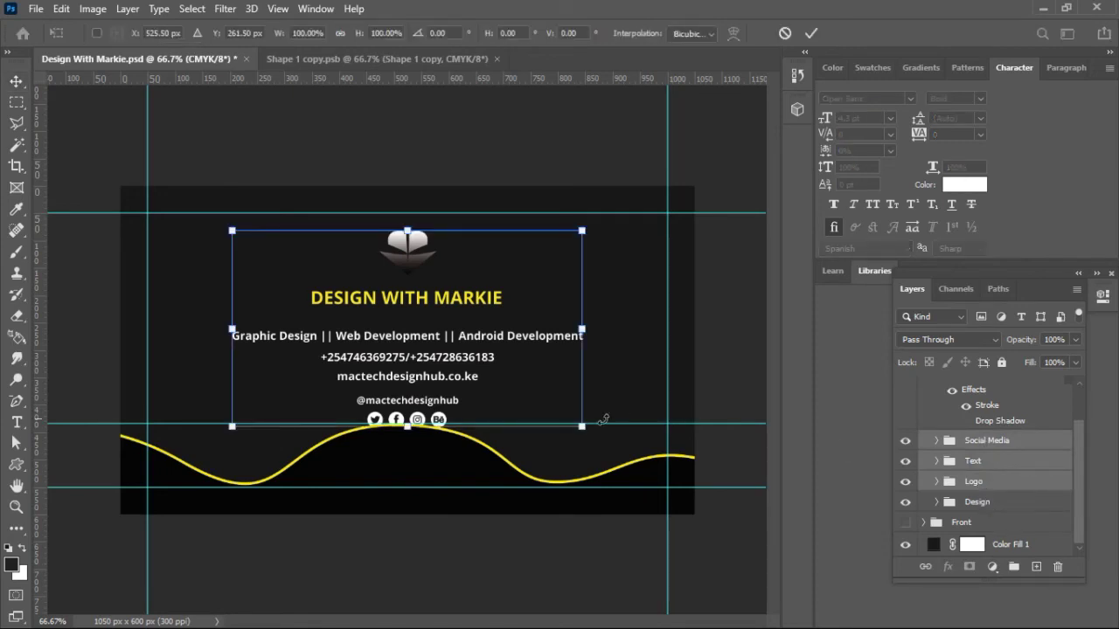
drag(583, 428, 557, 396)
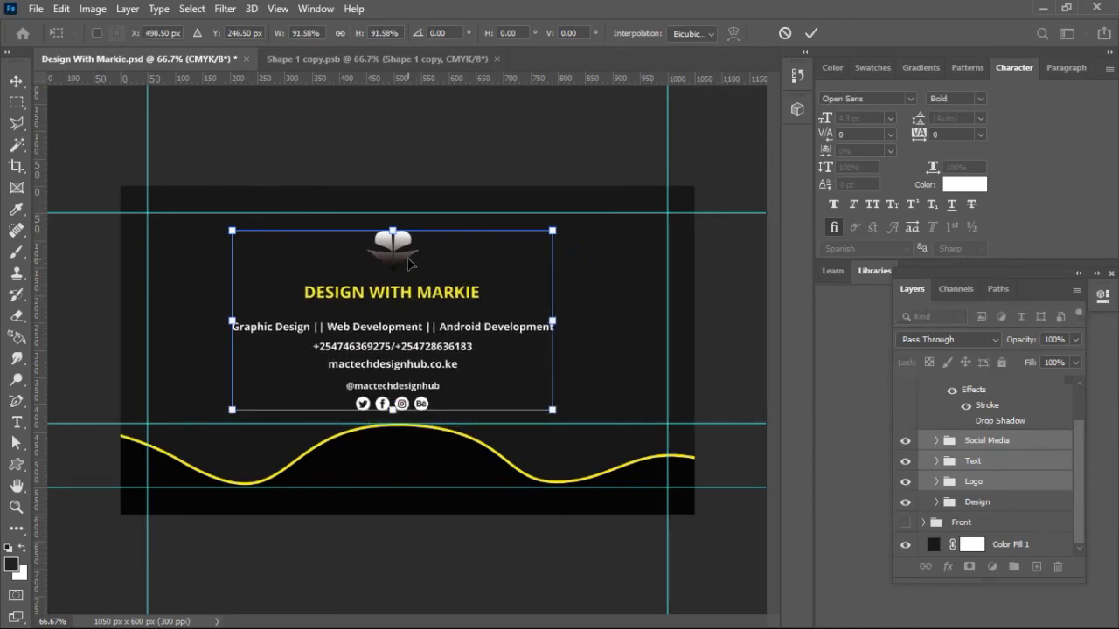
drag(418, 262, 424, 259)
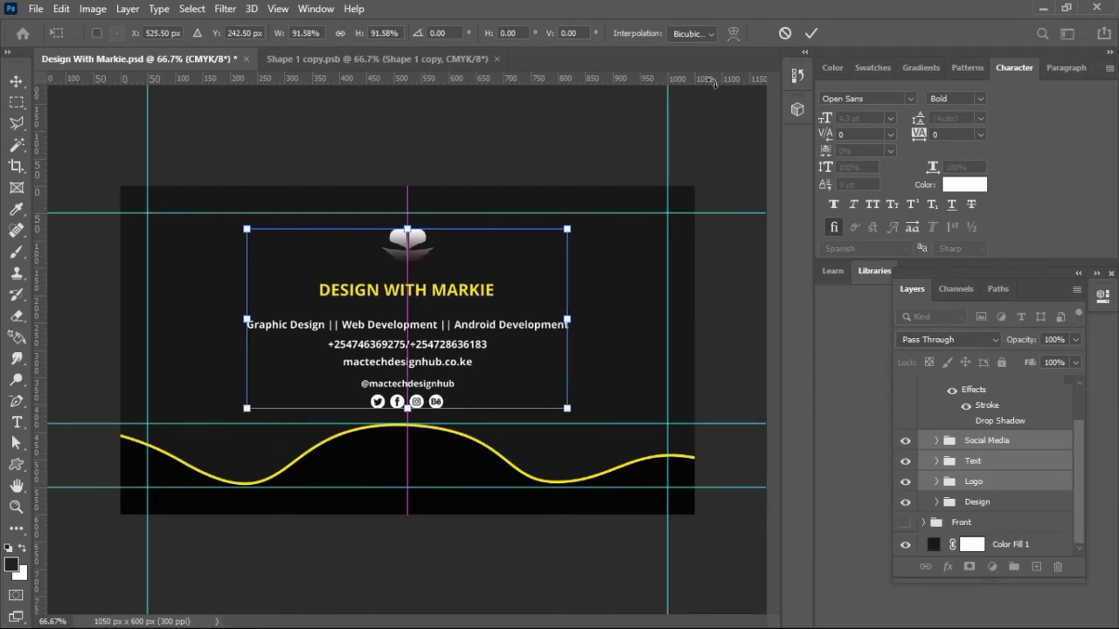
click(811, 33)
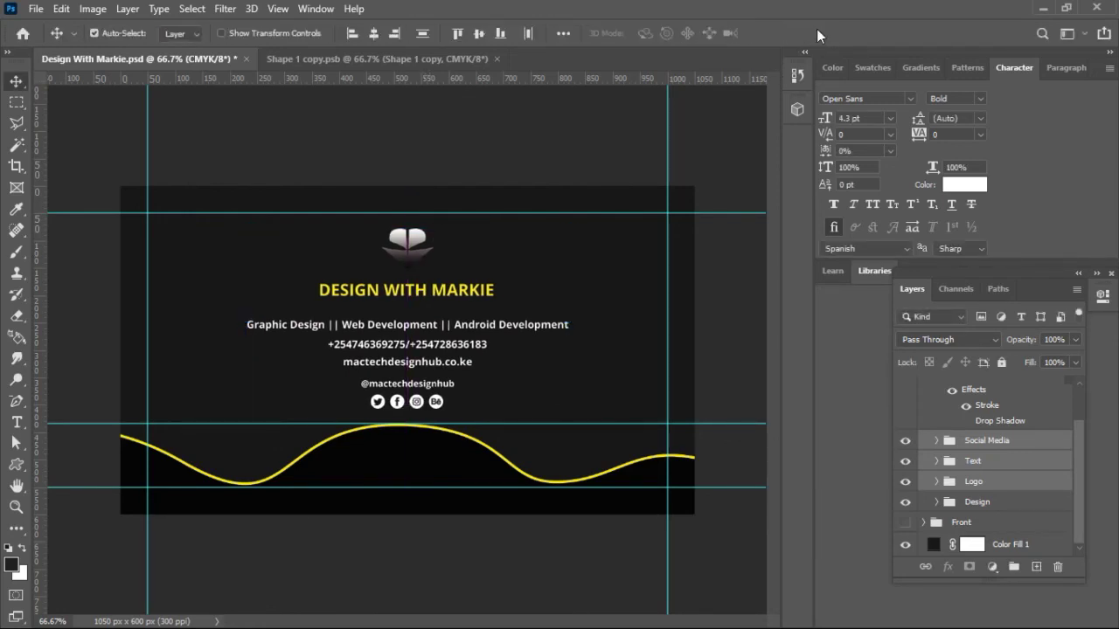
key(Up)
key(Up)
key(Up)
key(Up)
key(Up)
key(Up)
key(Up)
key(Up)
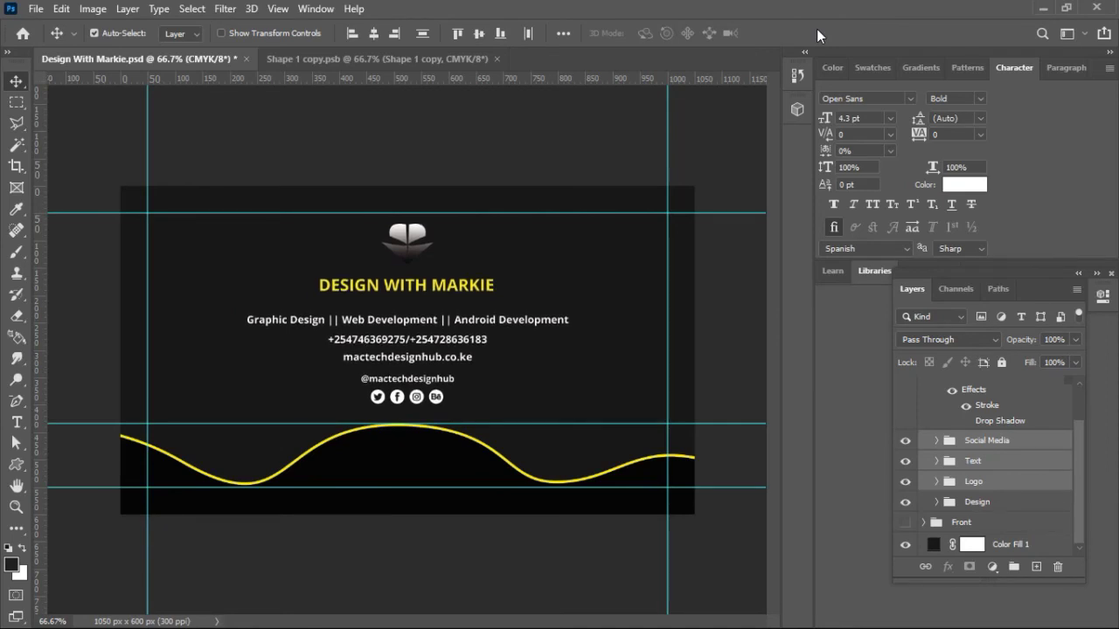
key(ctrl+s)
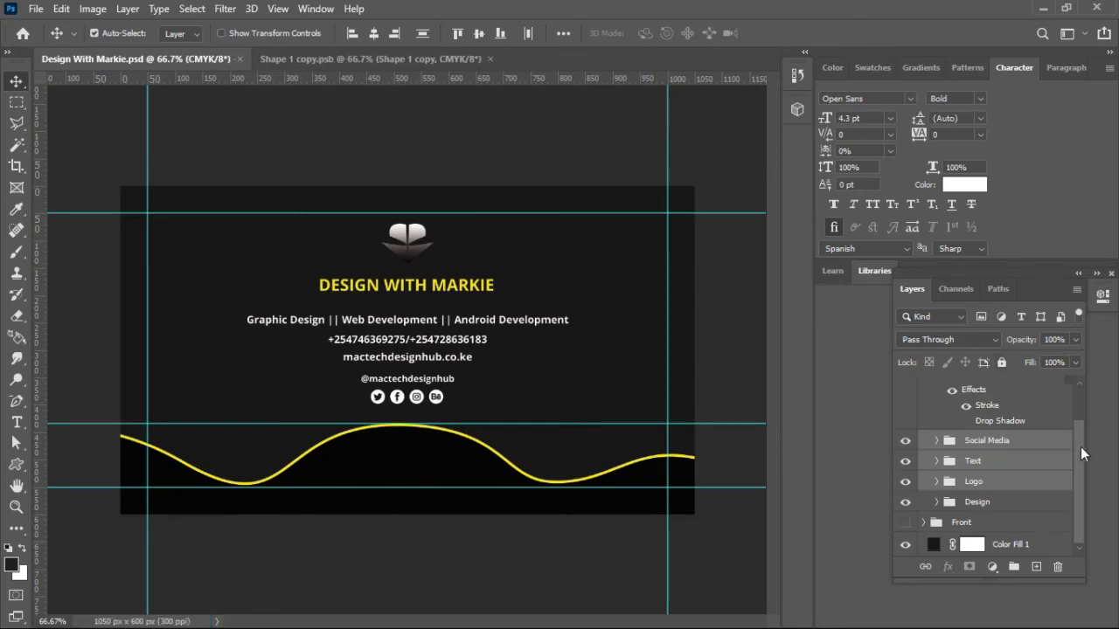
drag(1081, 451, 1083, 360)
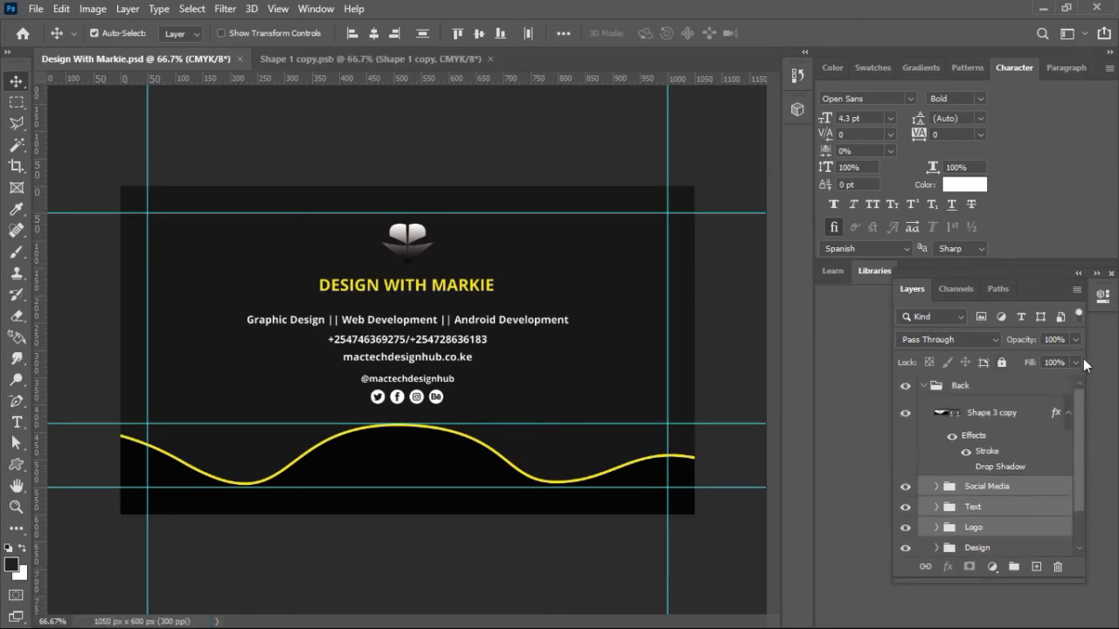
click(923, 386)
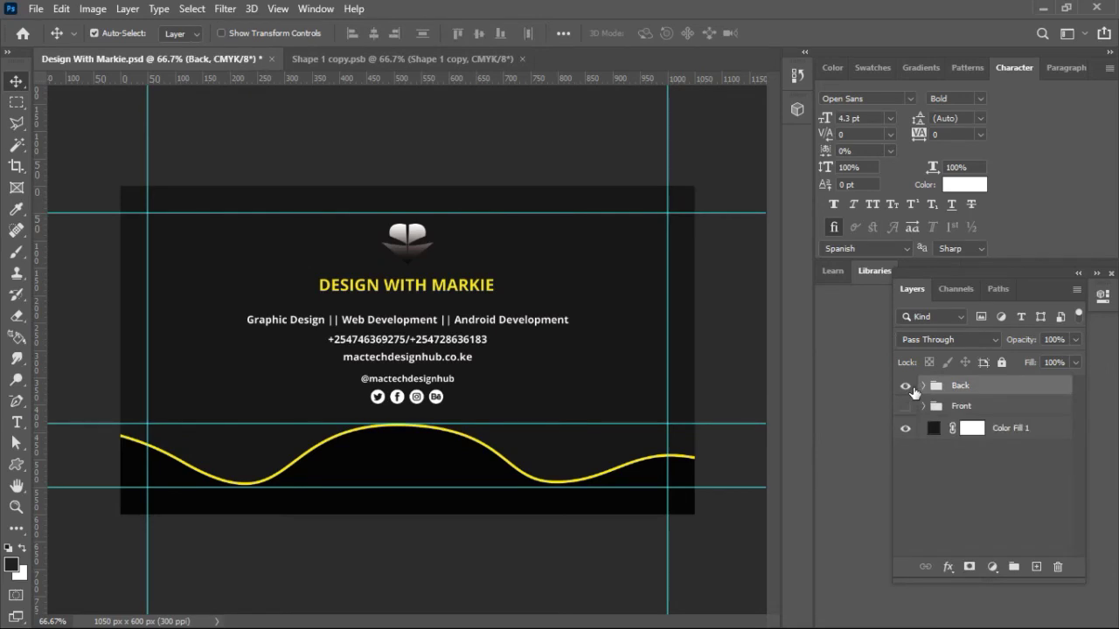
click(906, 387)
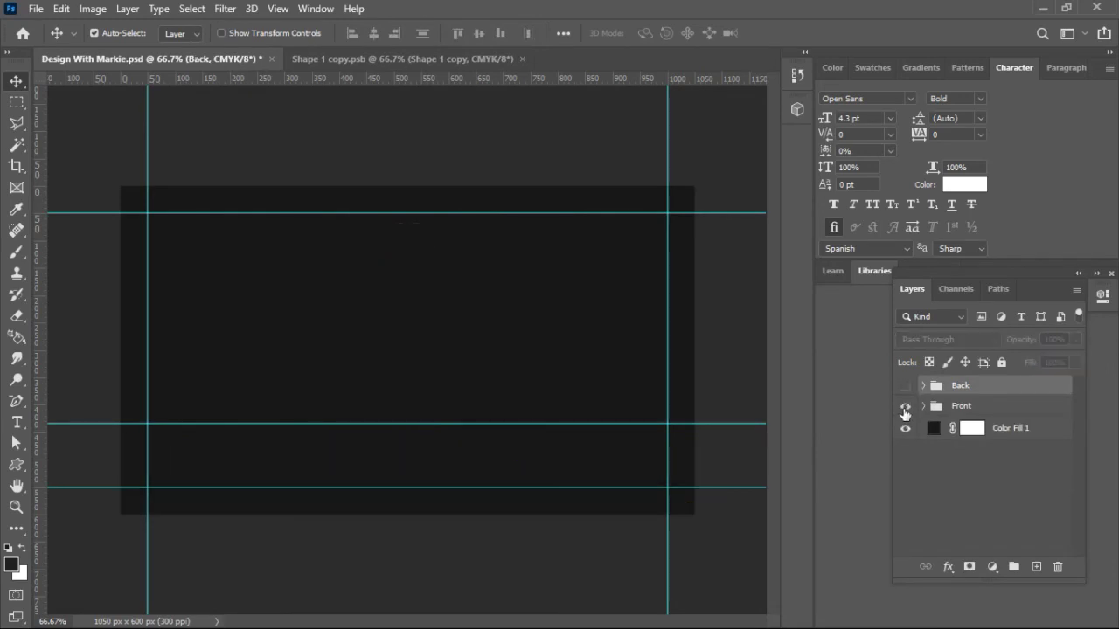
click(905, 407)
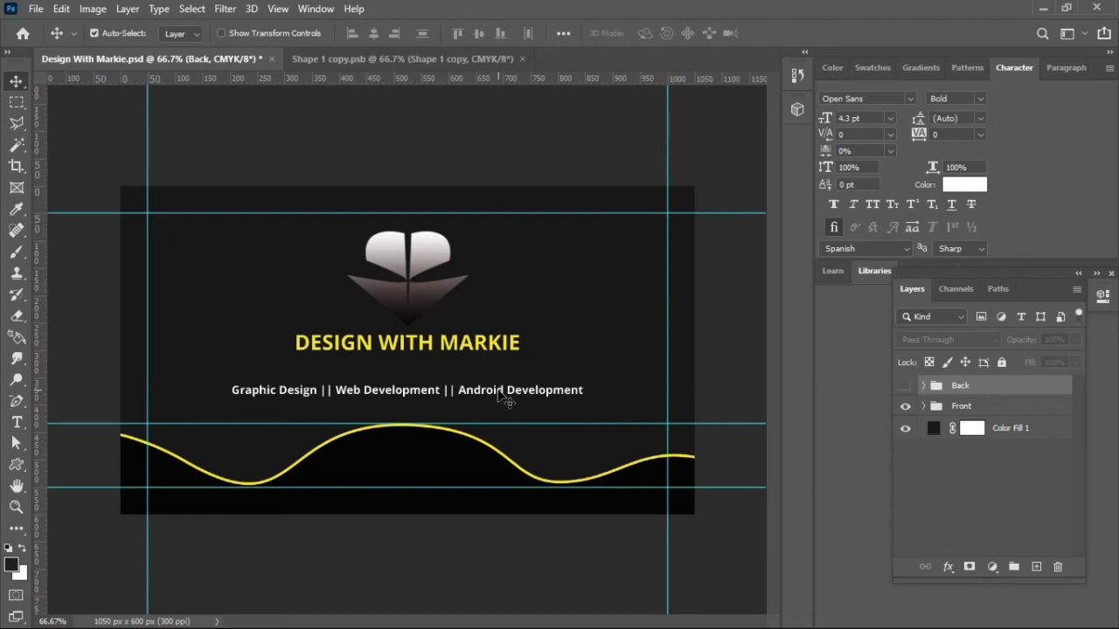
key(ctrl+s)
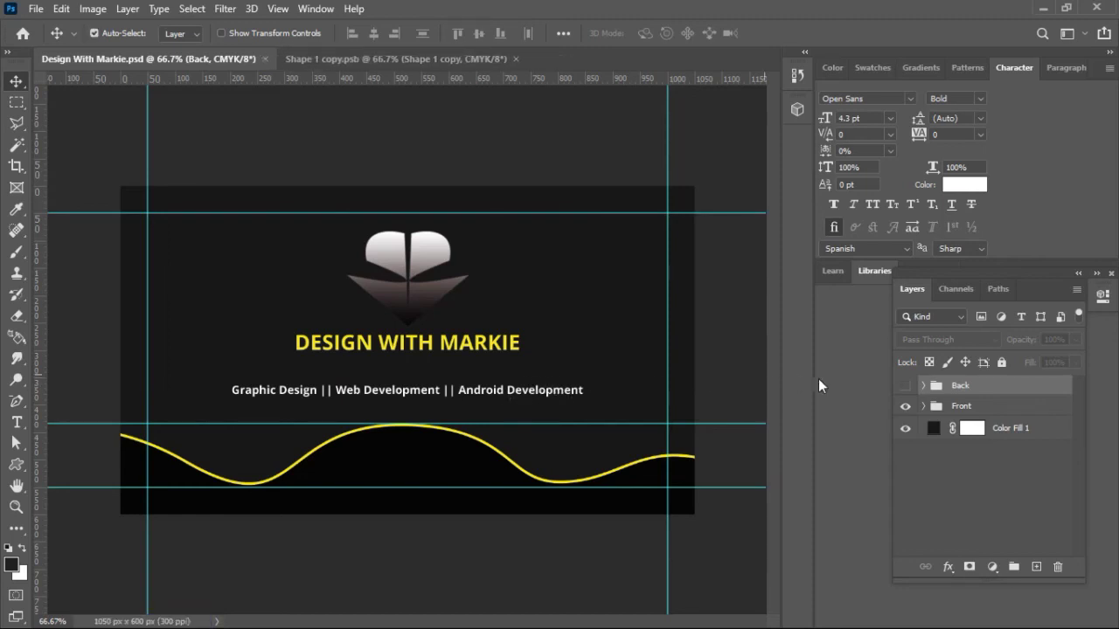
click(905, 385)
click(905, 385)
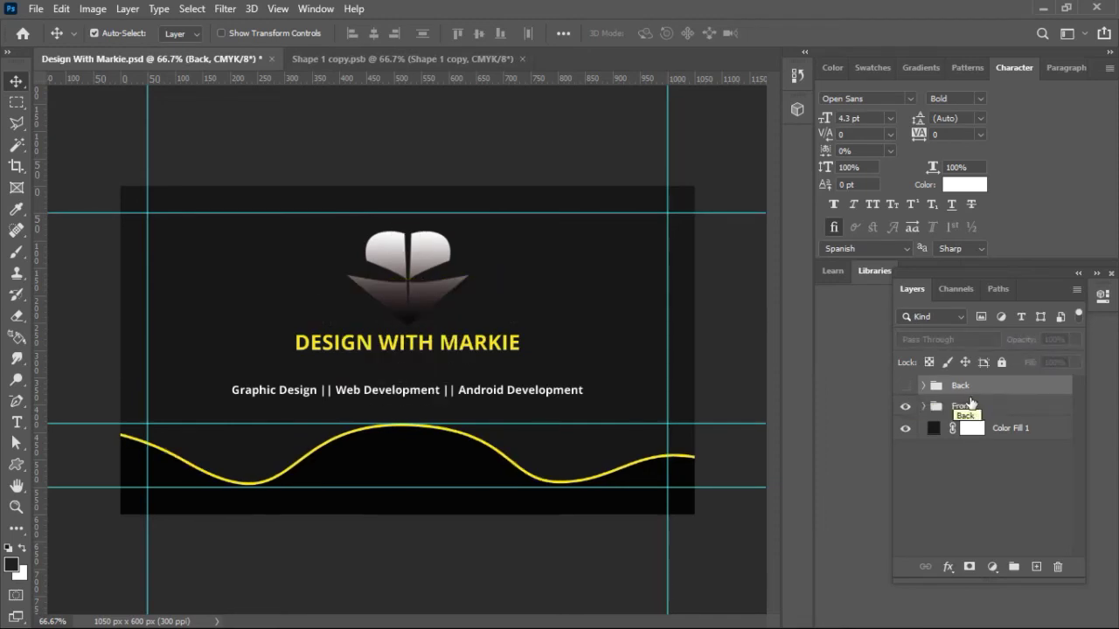
click(906, 387)
click(905, 407)
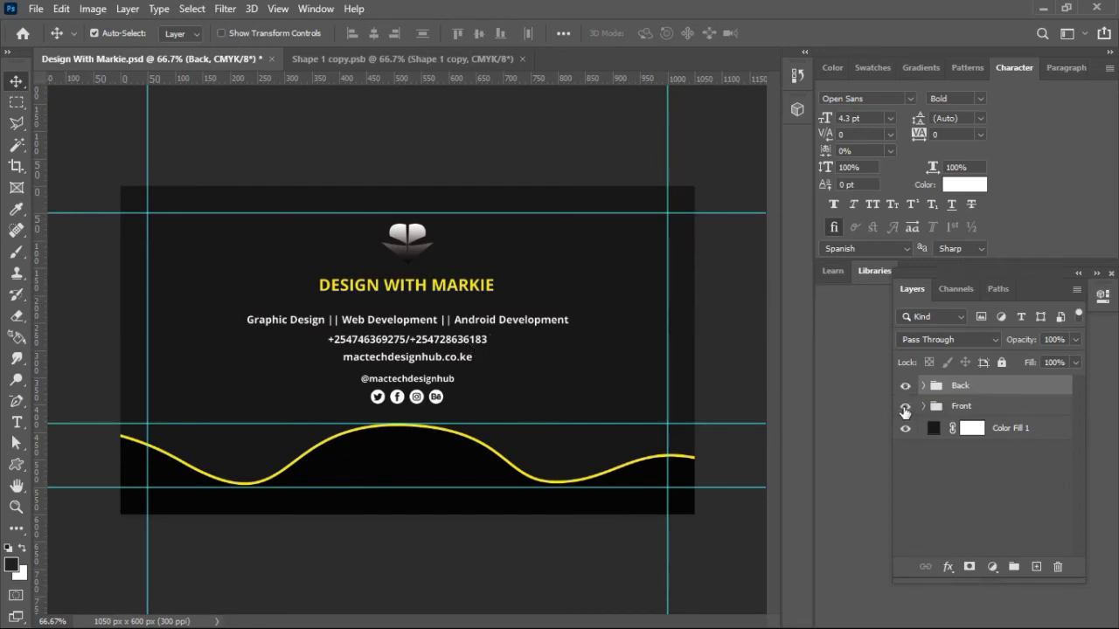
click(905, 405)
click(905, 389)
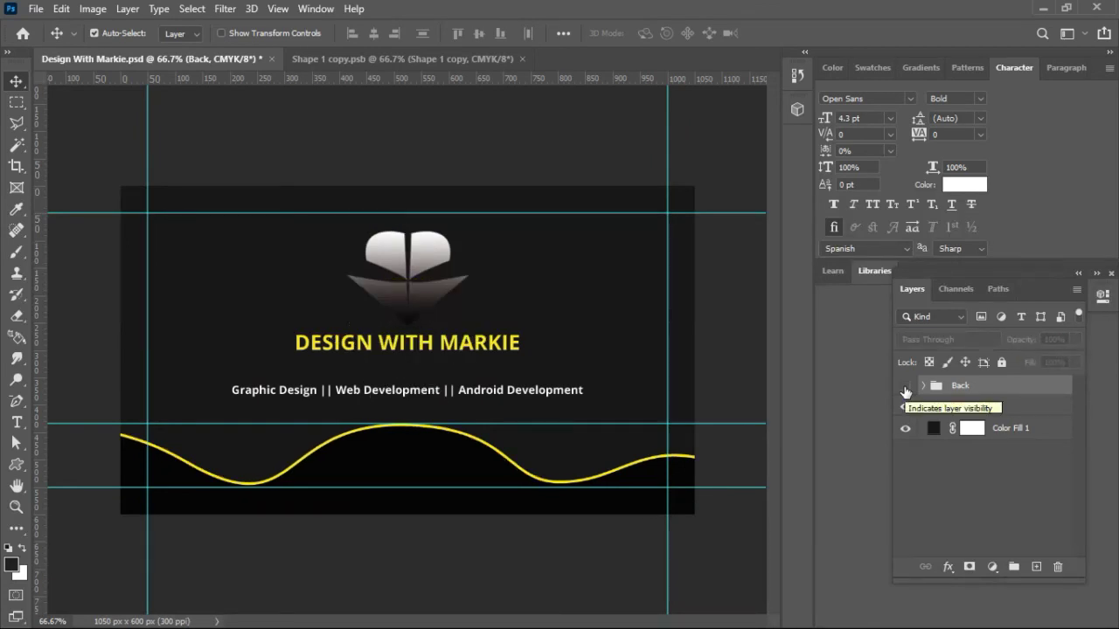
click(905, 390)
click(905, 407)
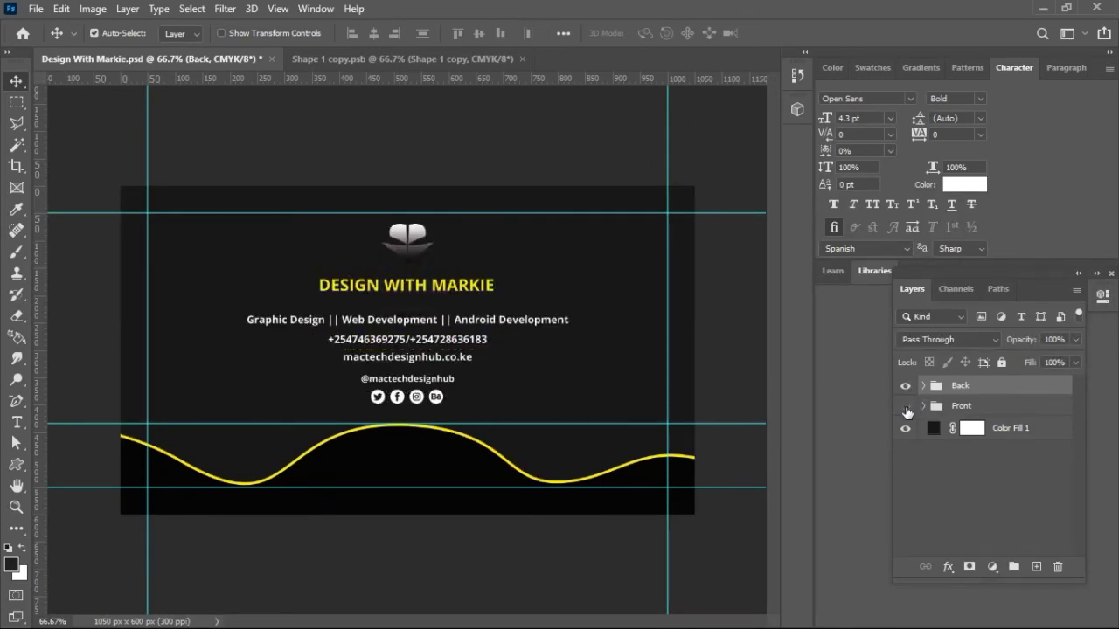
Step: Replace the back's phone-number line with the text 'Nairobi, Kenya'
click(448, 343)
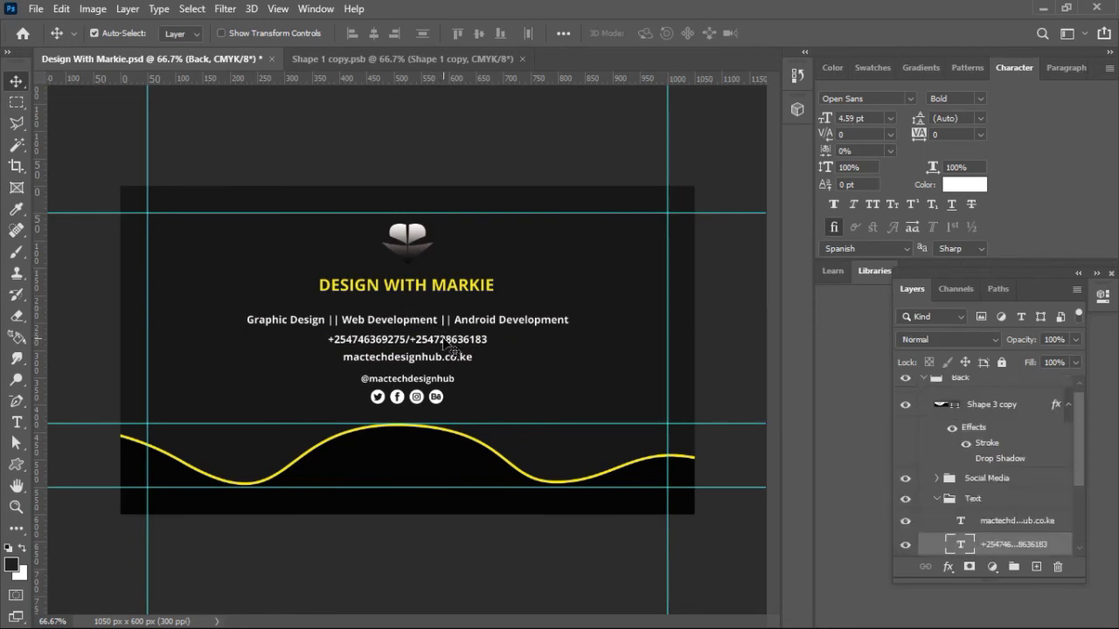
drag(1078, 426, 1073, 488)
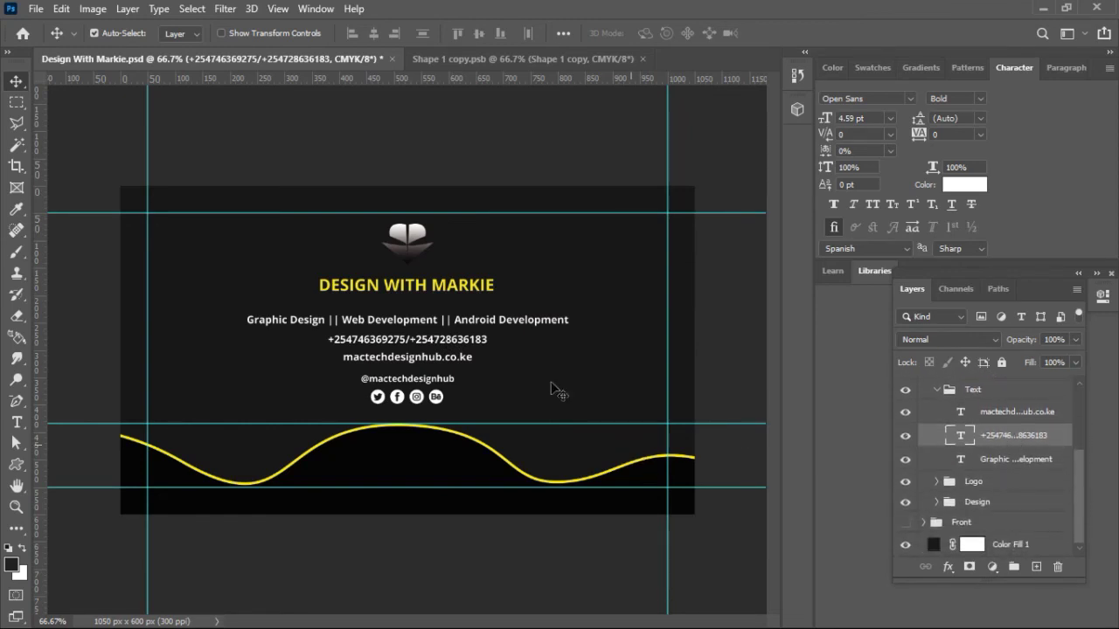
double_click(463, 344)
key(ctrl+c)
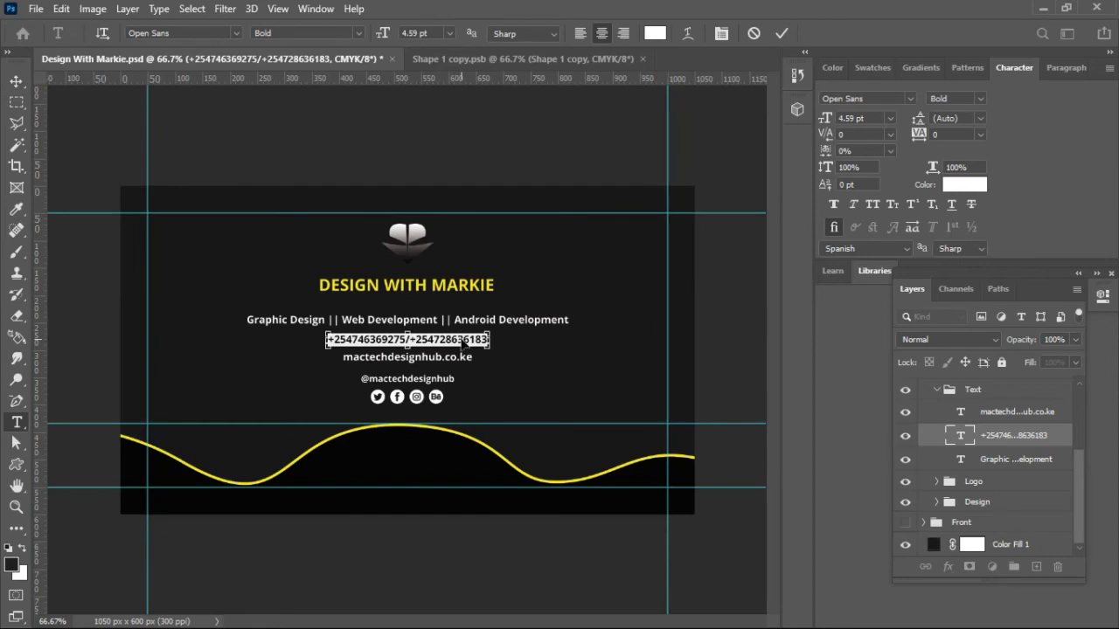
key(BackSpace)
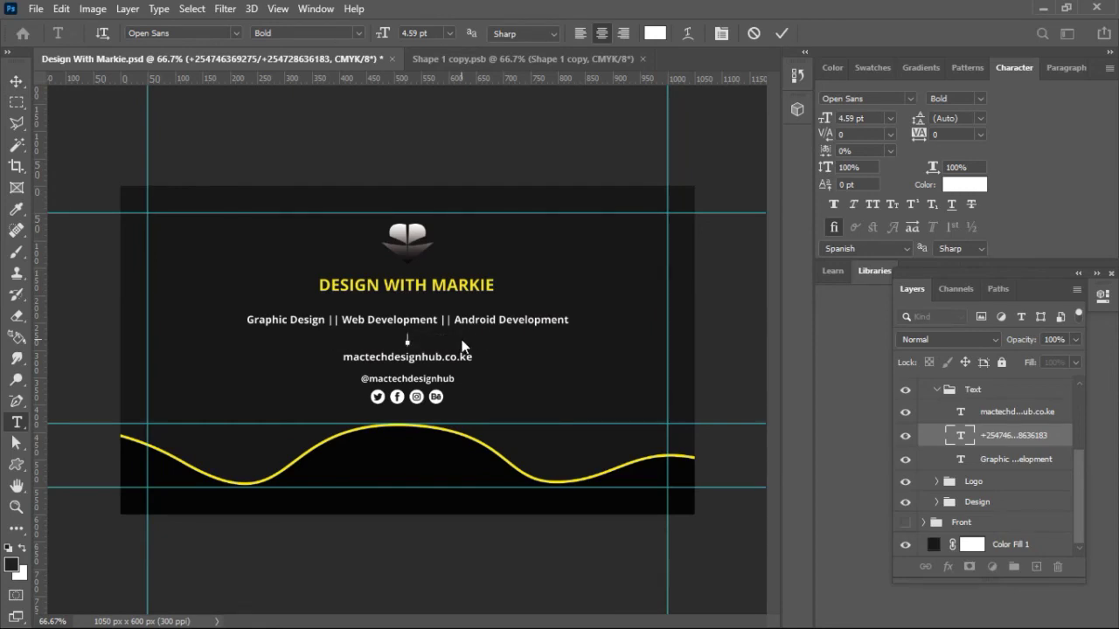
text(Nairobi, Kenya)
click(781, 33)
key(v)
key(ctrl+a)
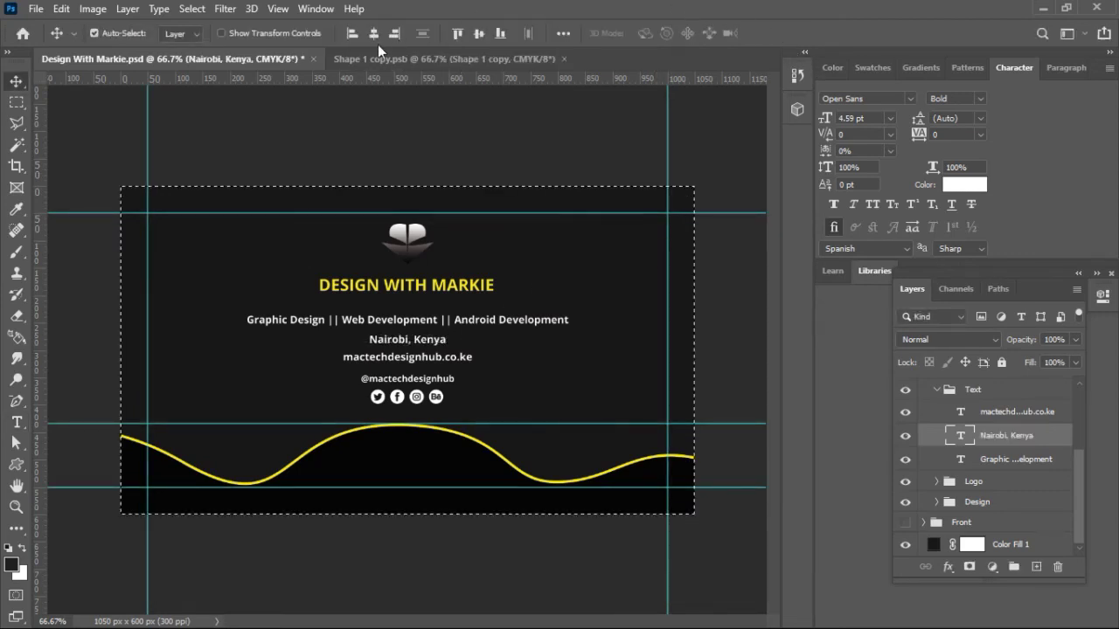
key(ctrl+d)
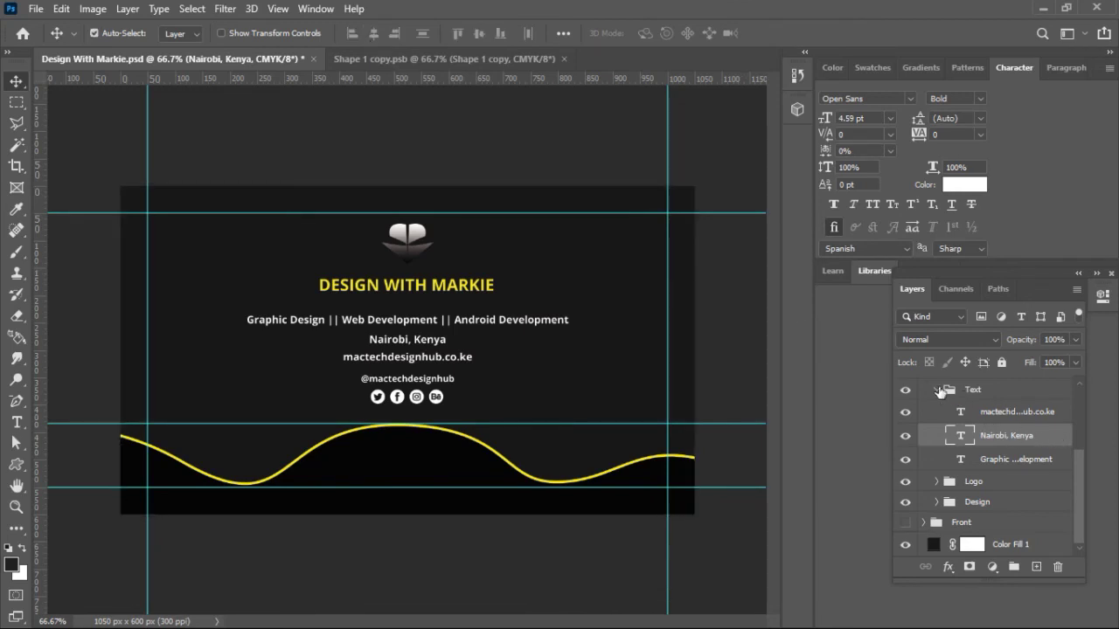
Step: Hide the Back group and show the Front design of the card
click(937, 390)
scroll(1080, 504, up, 2)
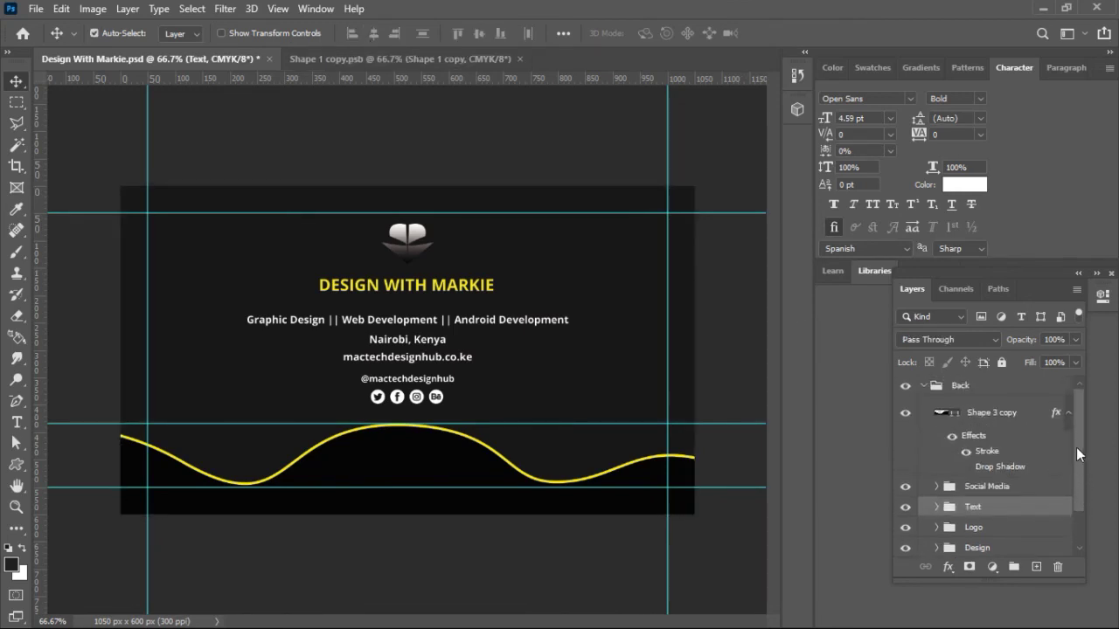
click(924, 388)
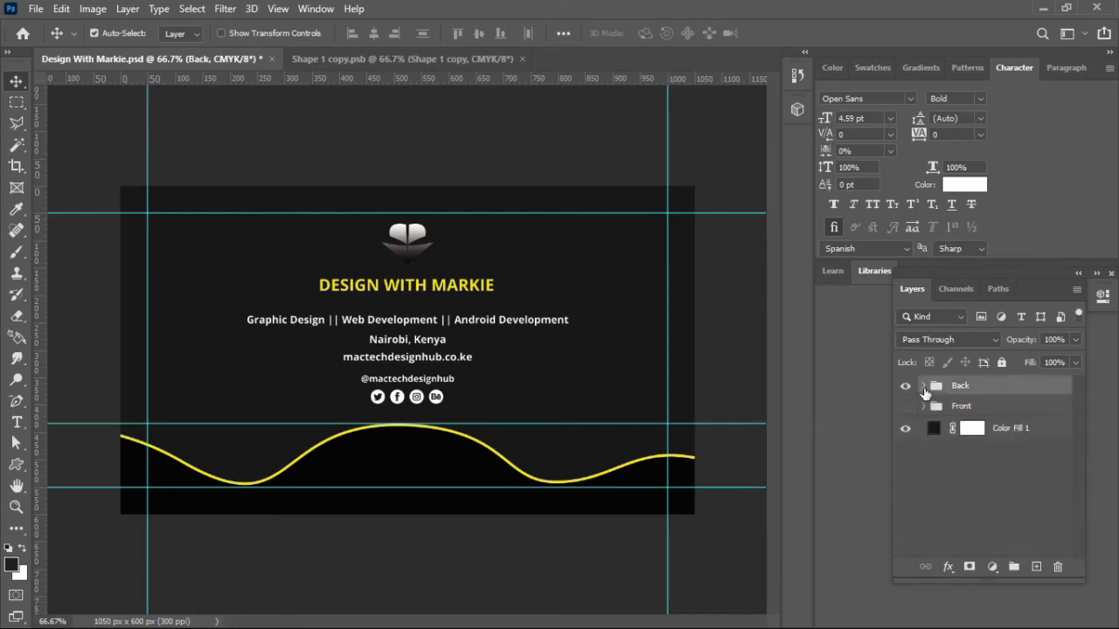
click(906, 406)
click(905, 386)
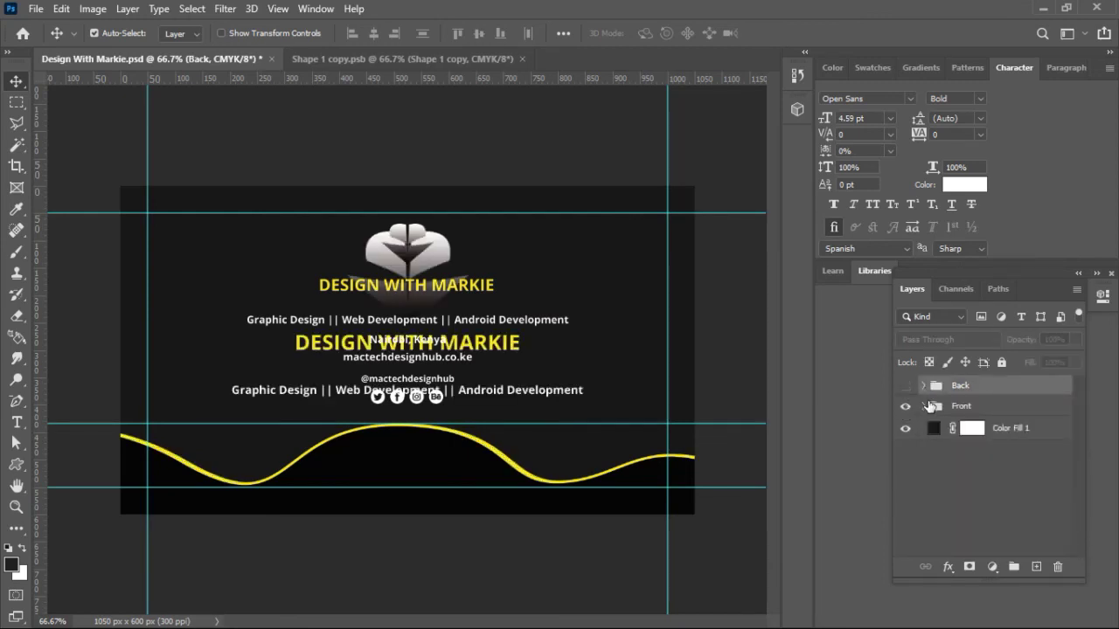
Step: Move the services tagline up and add a duplicate line below it holding the phone numbers
click(553, 399)
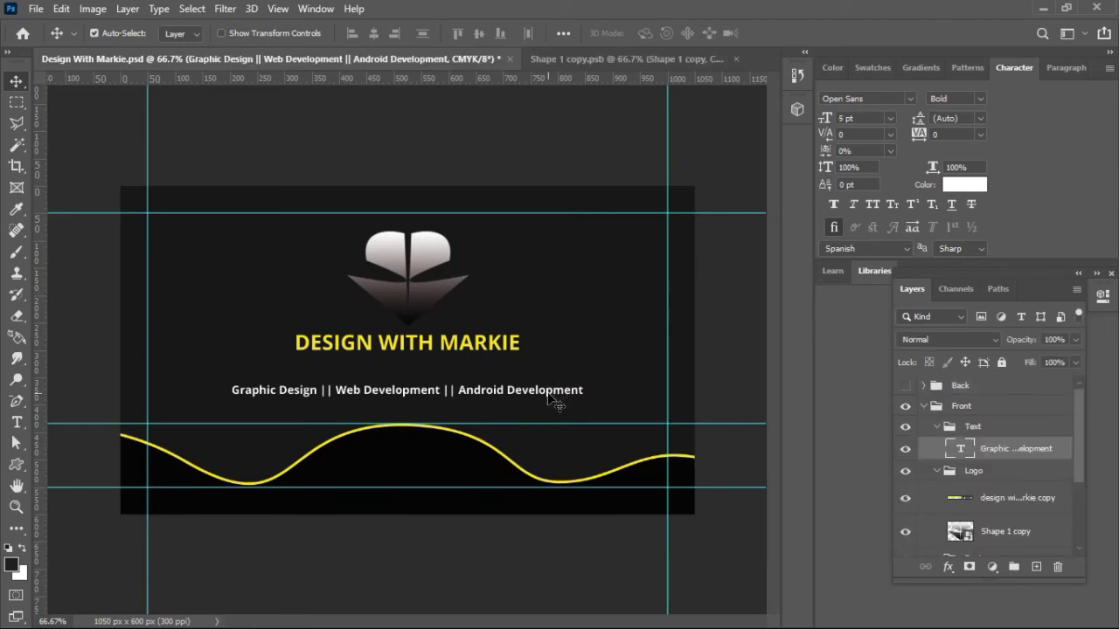
drag(547, 393, 546, 376)
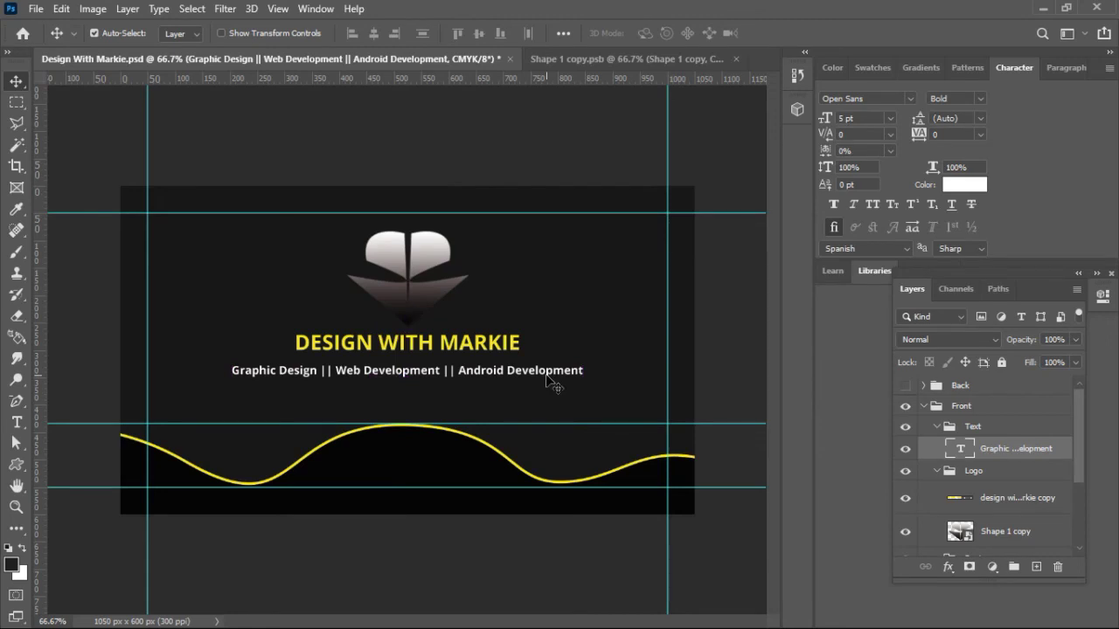
drag(551, 378, 552, 402)
double_click(547, 390)
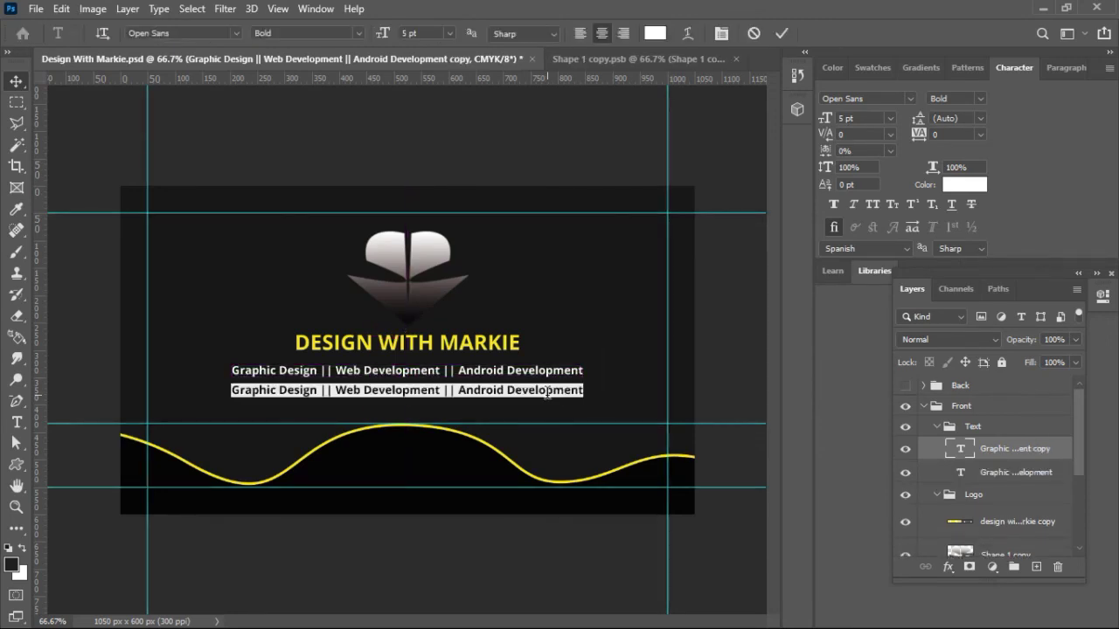
click(547, 390)
key(ctrl+a)
key(ctrl+v)
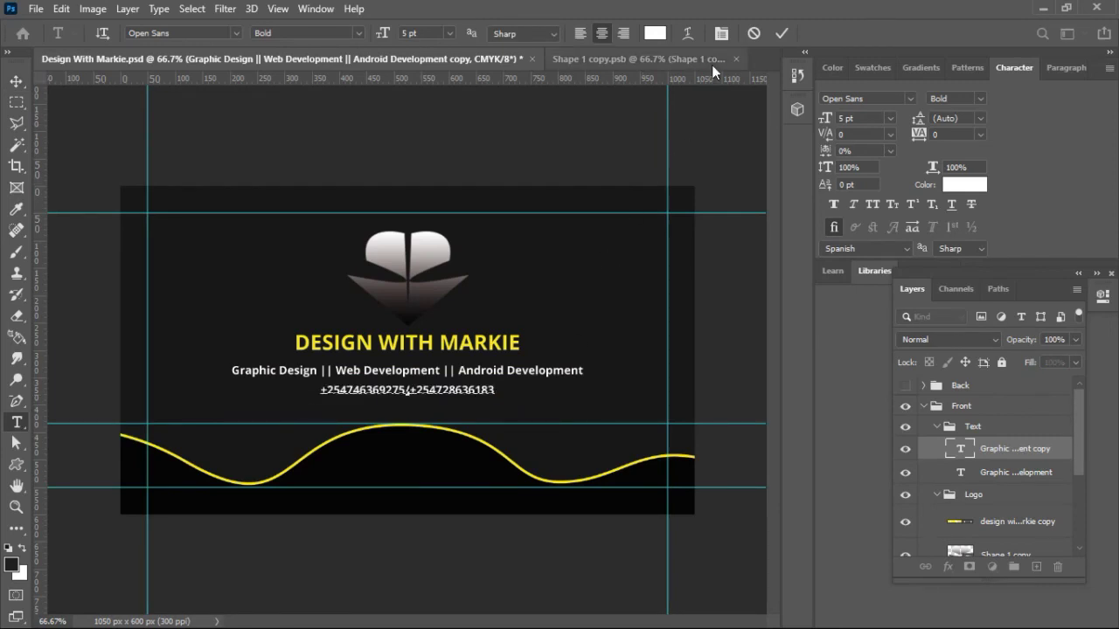
click(781, 33)
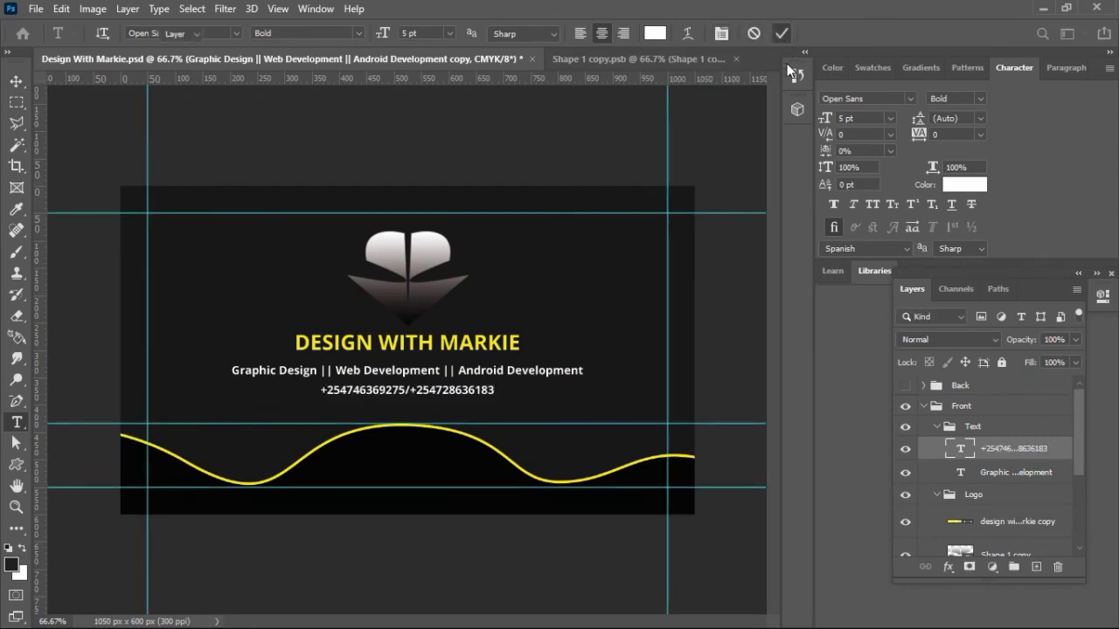
key(v)
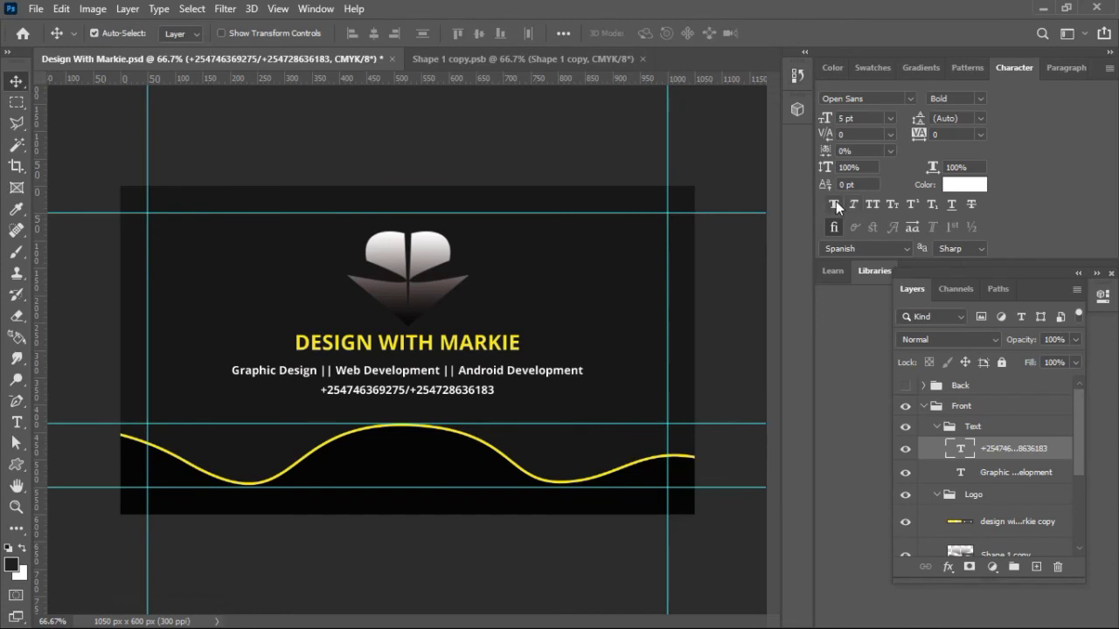
Step: Check the phone line's Character settings, keeping Bold weight without faux bold
click(836, 203)
click(835, 202)
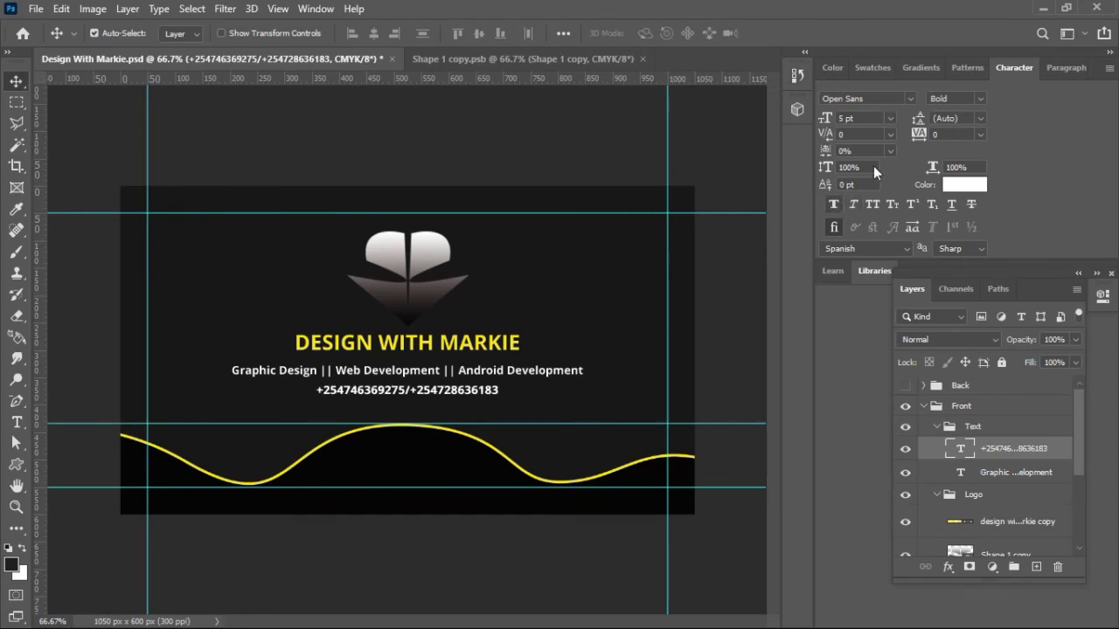
click(980, 98)
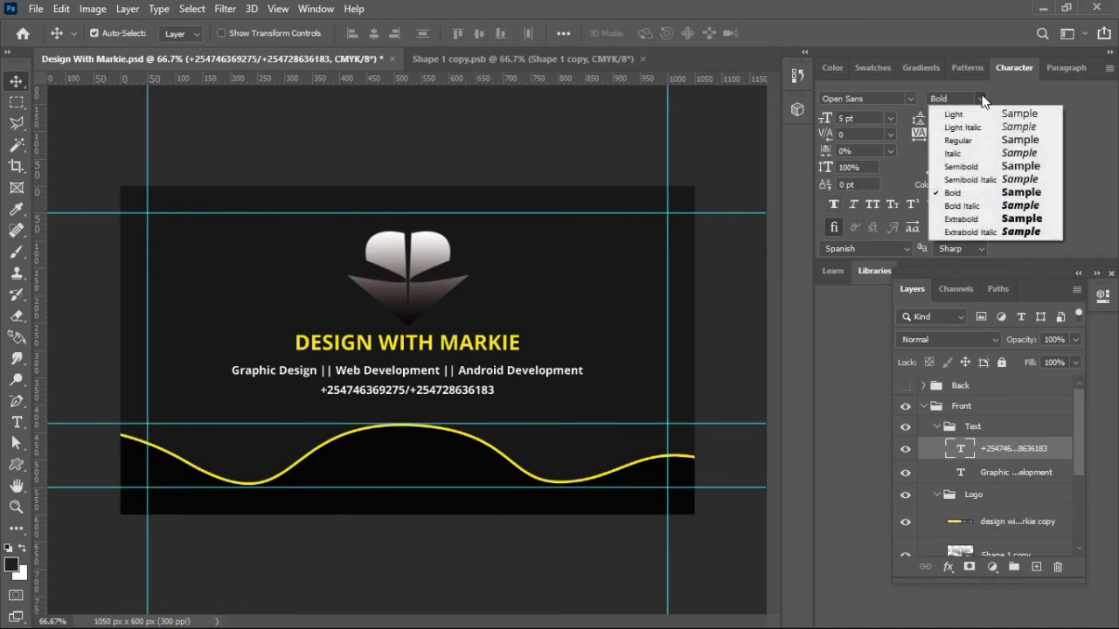
click(982, 97)
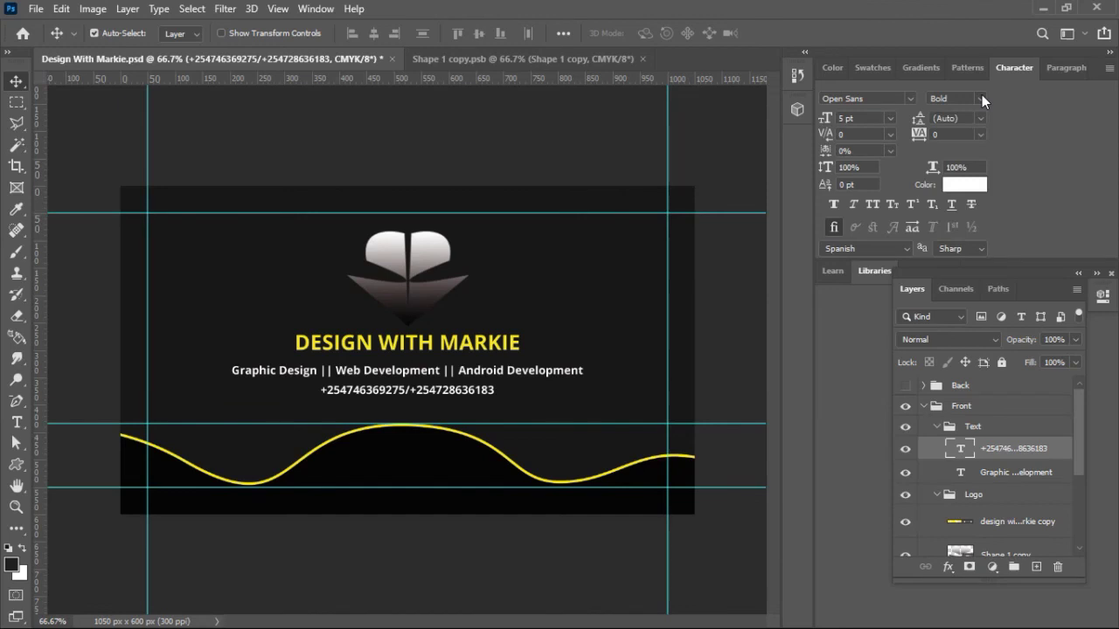
click(826, 120)
click(430, 292)
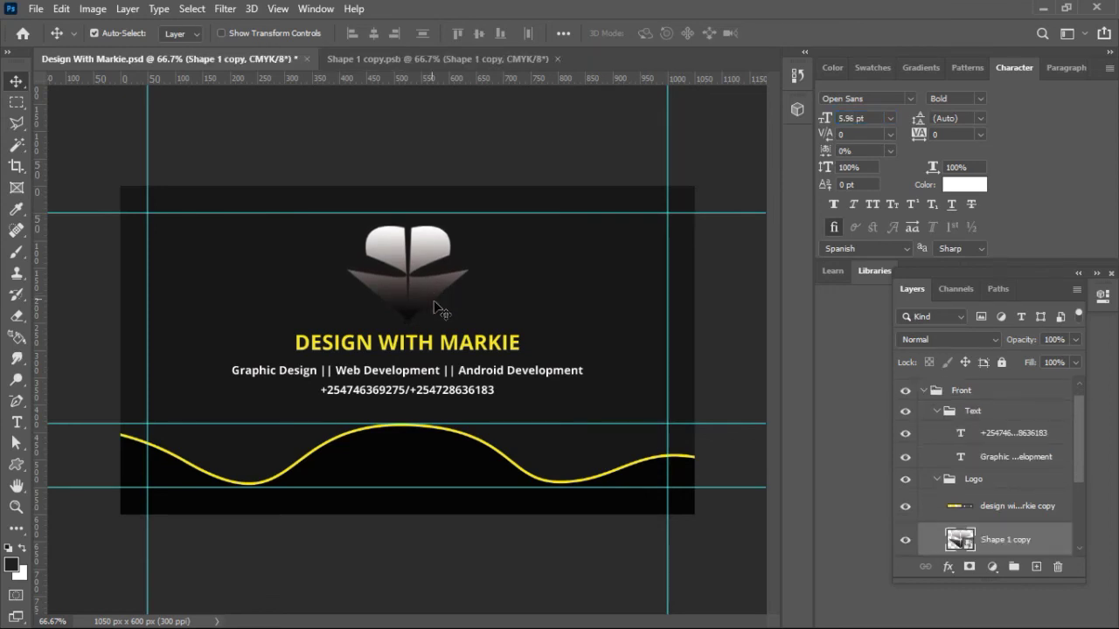
Step: Nudge the title and tagline up slightly, save, and drag the wave guide off the canvas
click(456, 348)
key(Up)
key(Up)
key(Up)
key(Up)
key(Up)
key(Up)
key(Up)
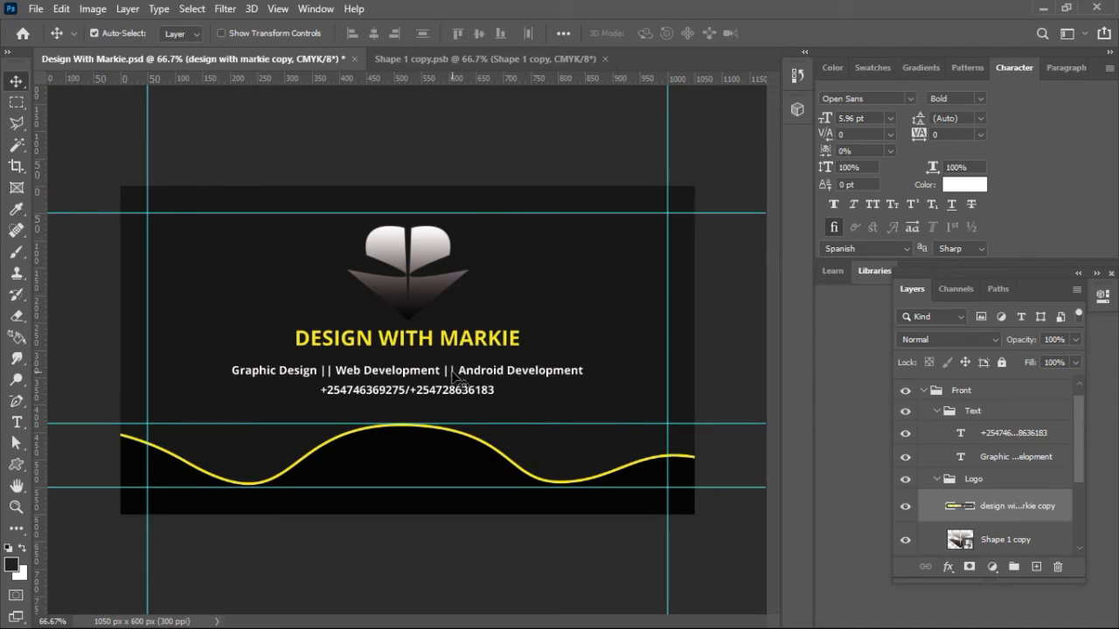
click(454, 376)
key(Up)
key(Up)
key(Up)
key(Up)
key(Up)
key(Up)
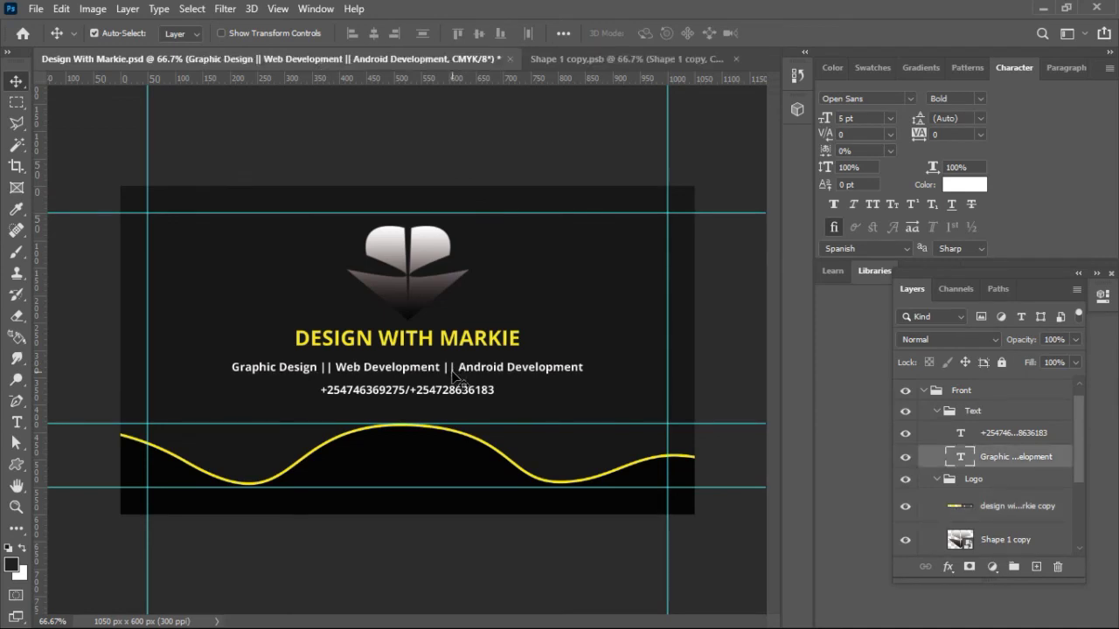
key(Up)
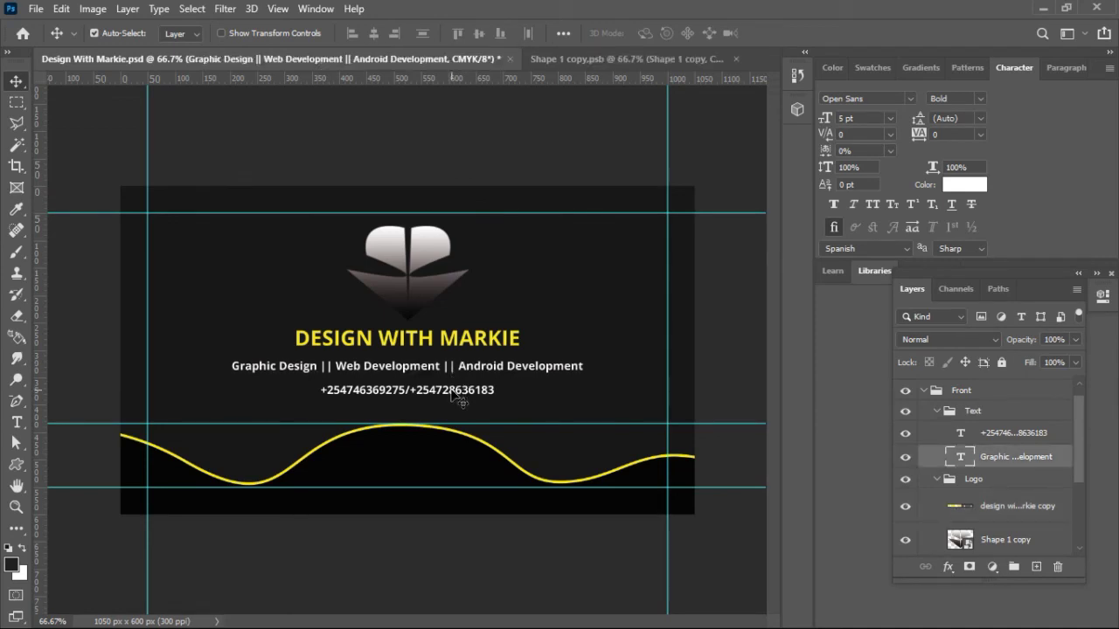
click(454, 393)
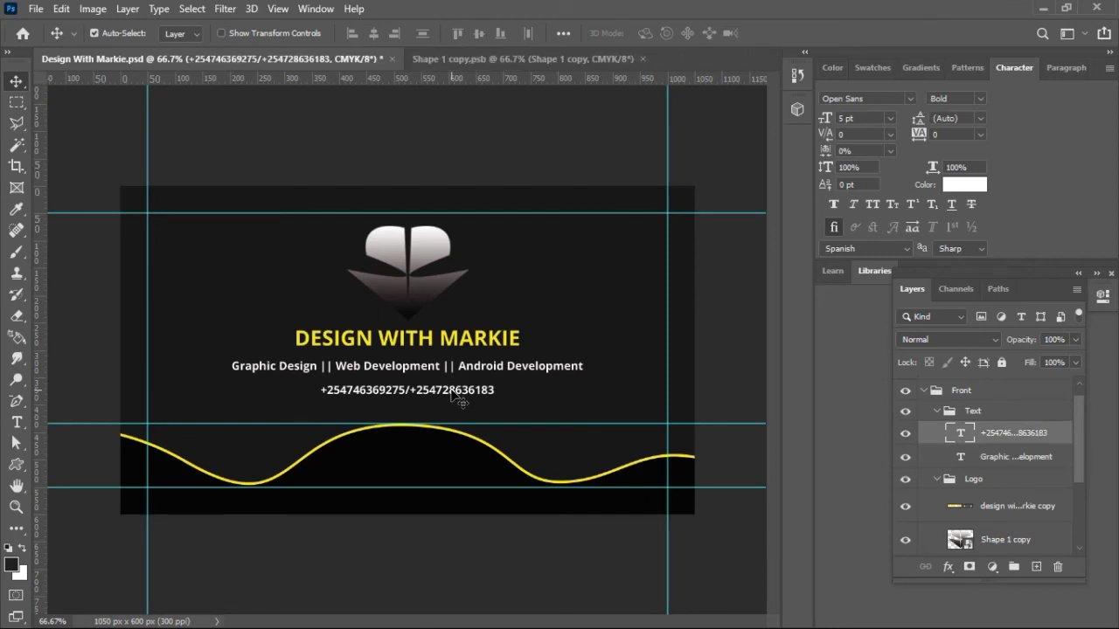
key(ctrl+s)
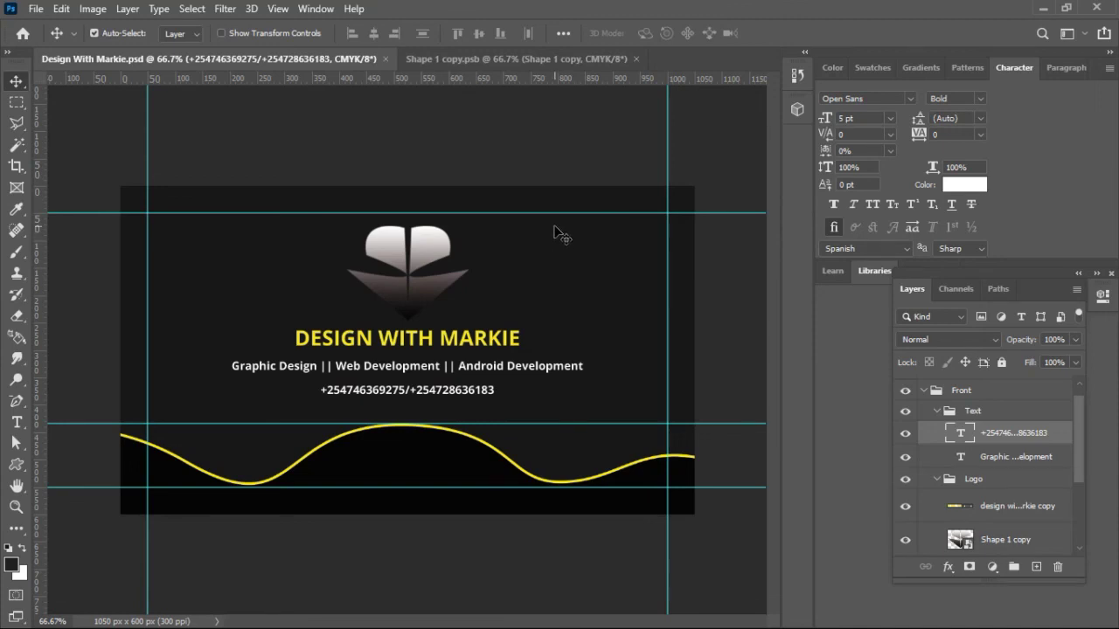
drag(524, 424, 514, 77)
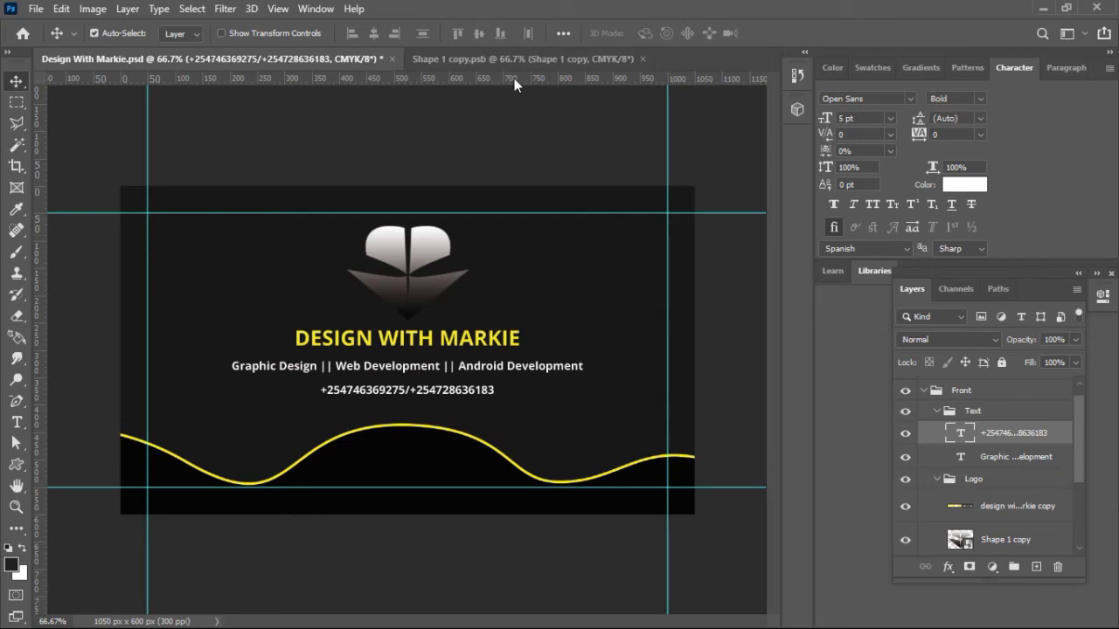
Step: Compare both card sides, save Design With Markie.psd, and hide the Back group
click(936, 410)
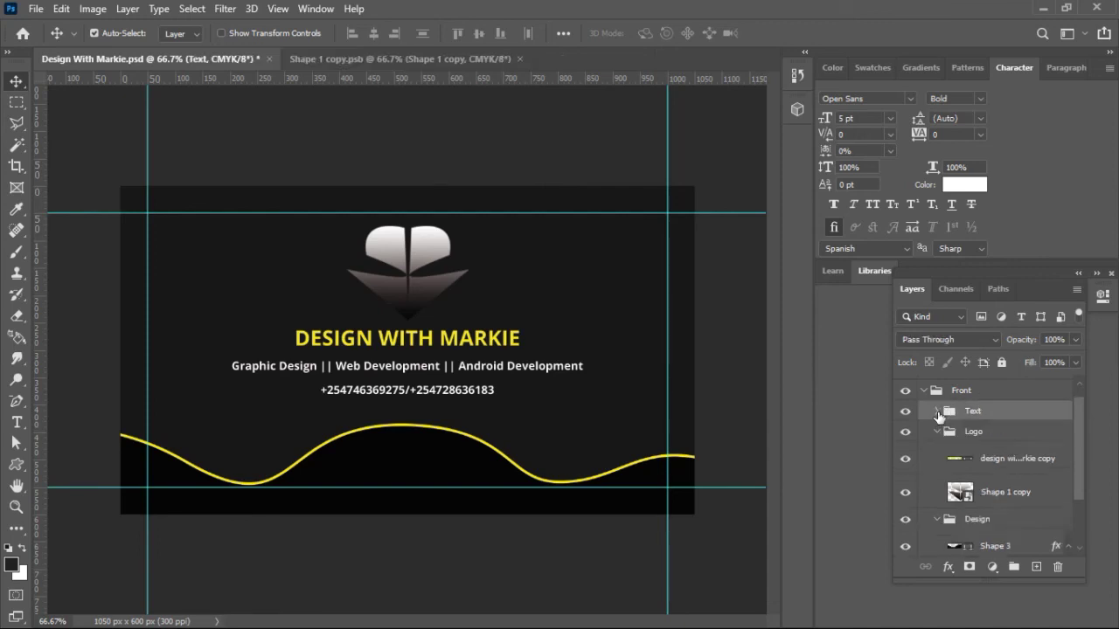
click(924, 392)
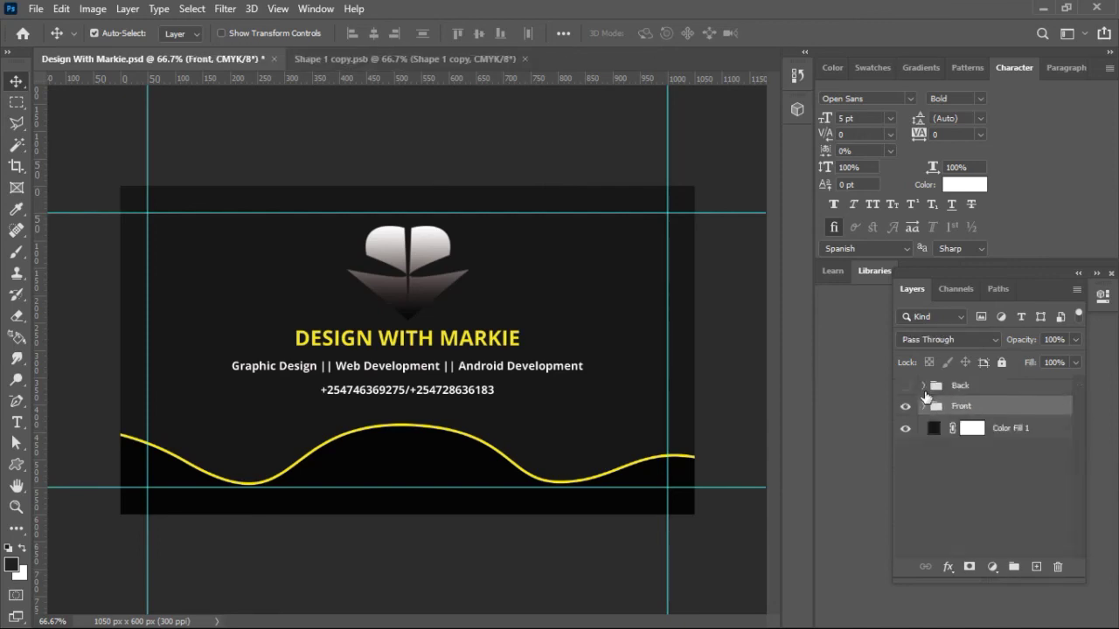
click(905, 387)
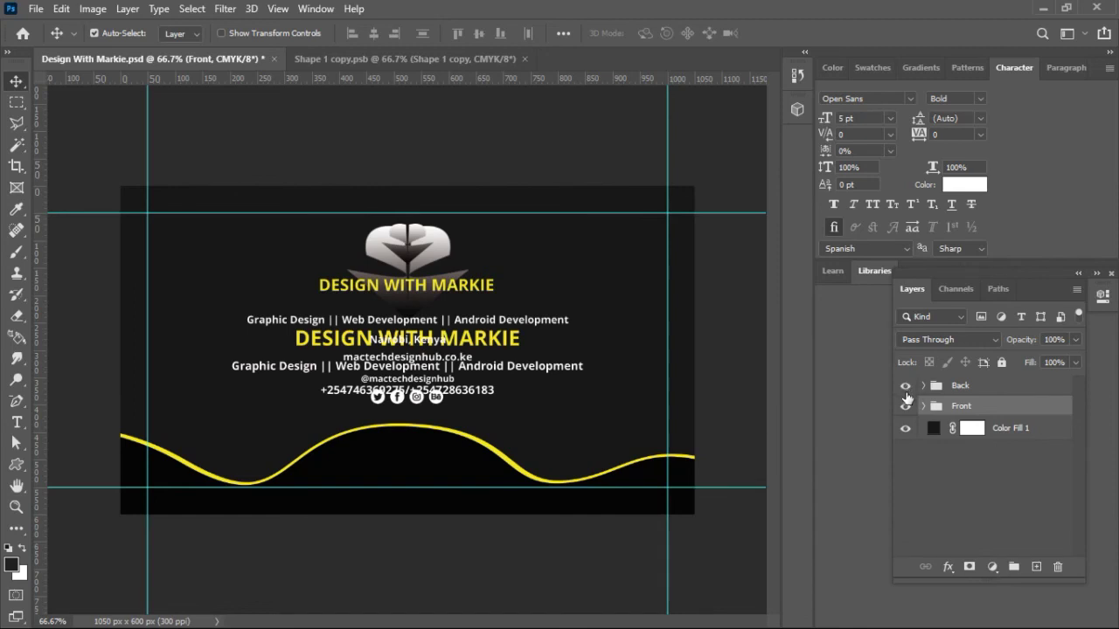
click(905, 406)
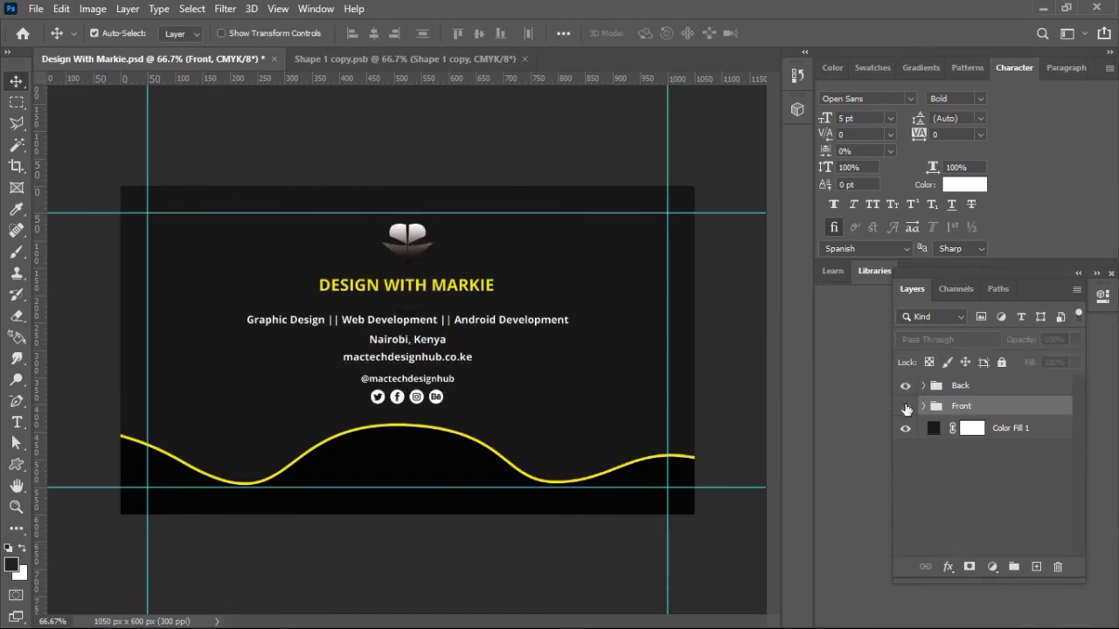
click(906, 408)
click(905, 389)
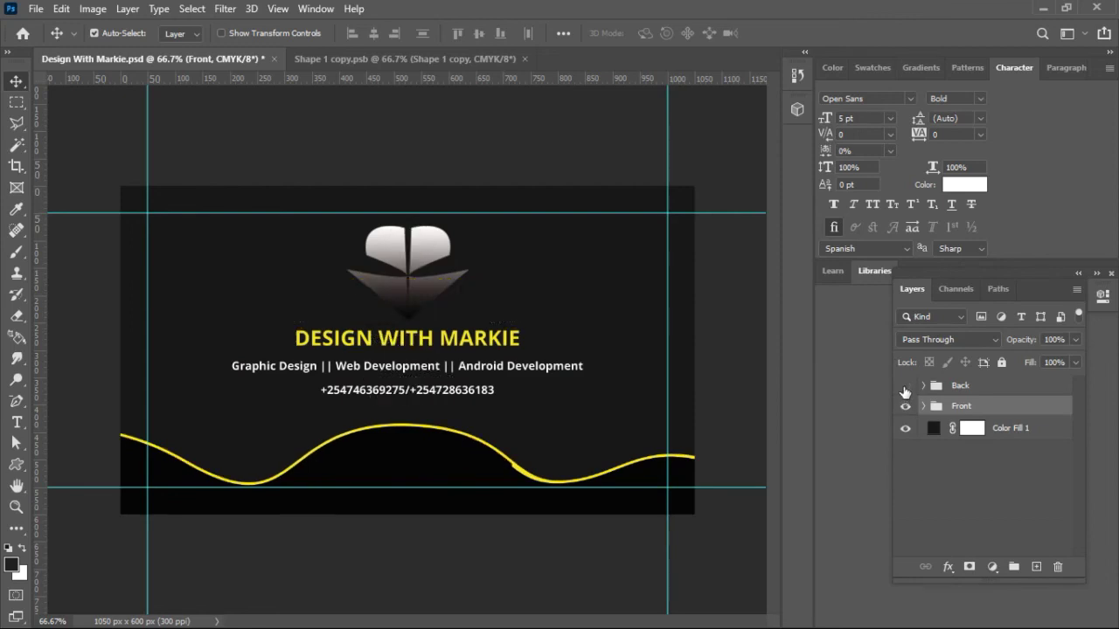
click(904, 388)
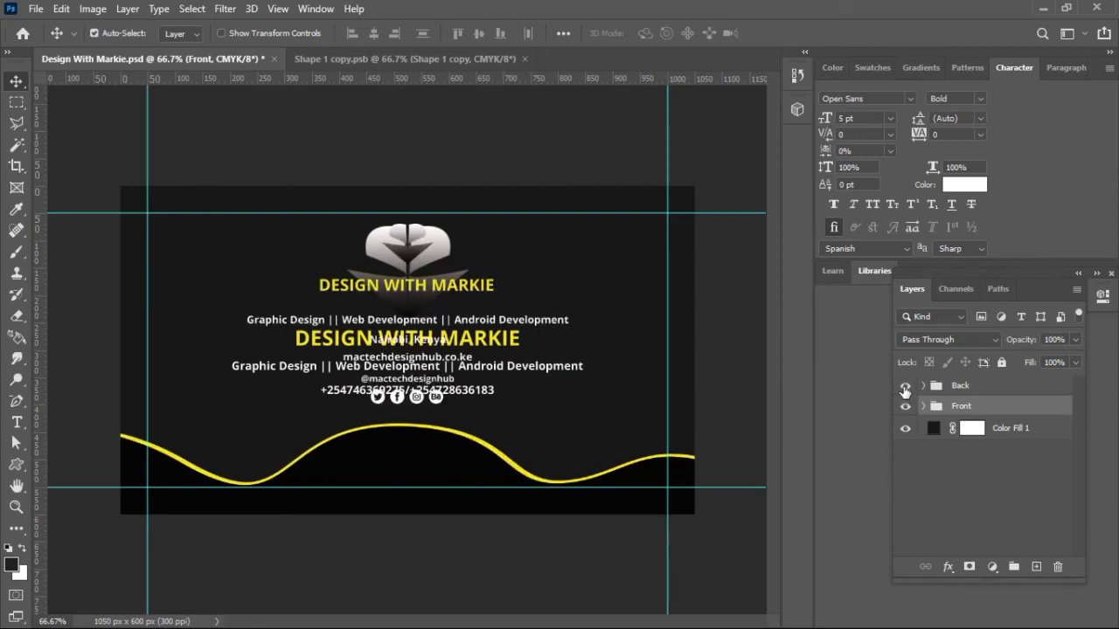
key(ctrl+s)
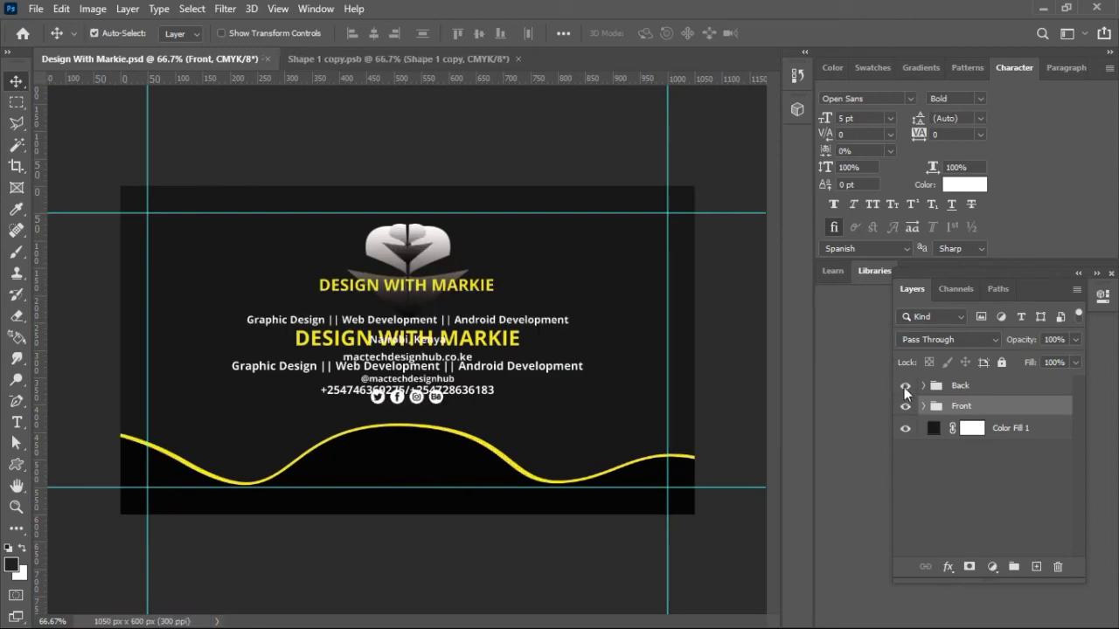
click(904, 388)
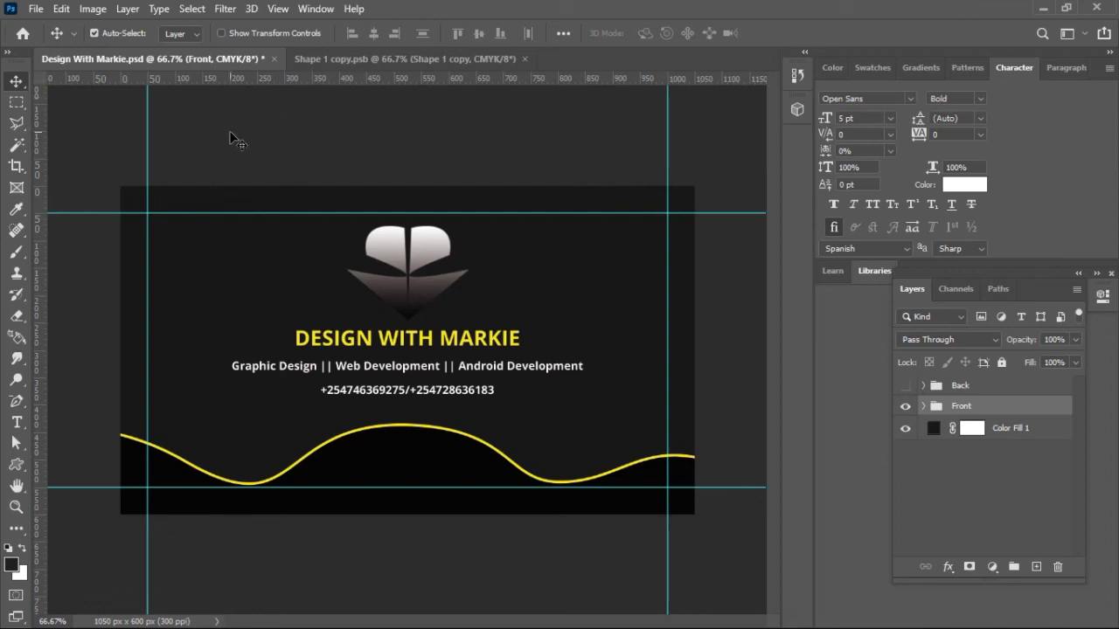
Step: Quick Export the front as PNG named 'Design With Markie front.png'
click(38, 15)
mouse_move(105, 251)
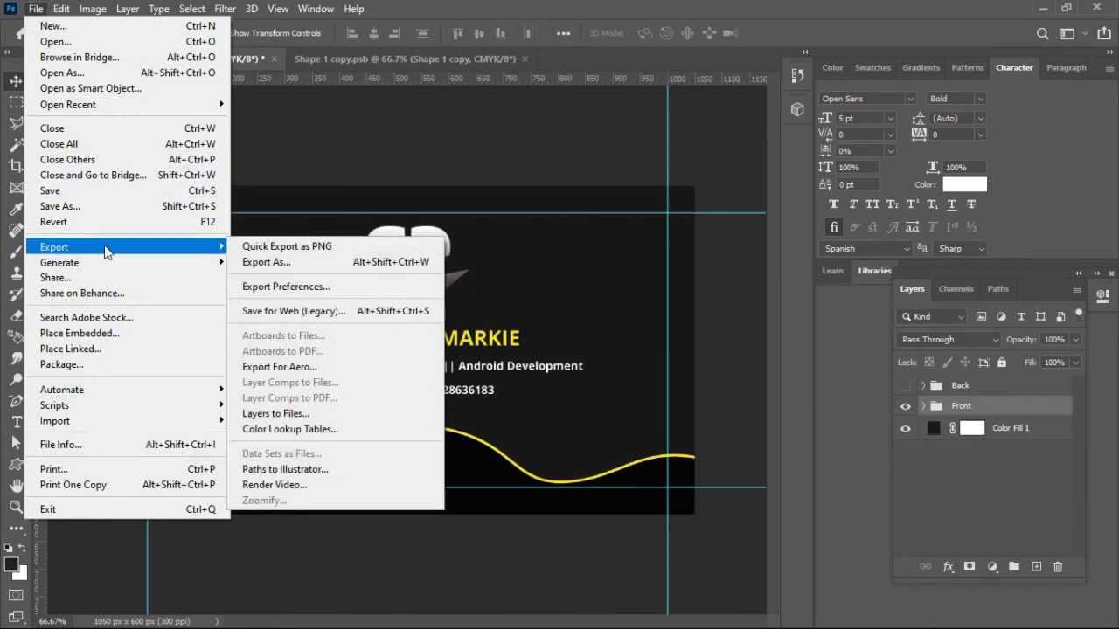
click(272, 247)
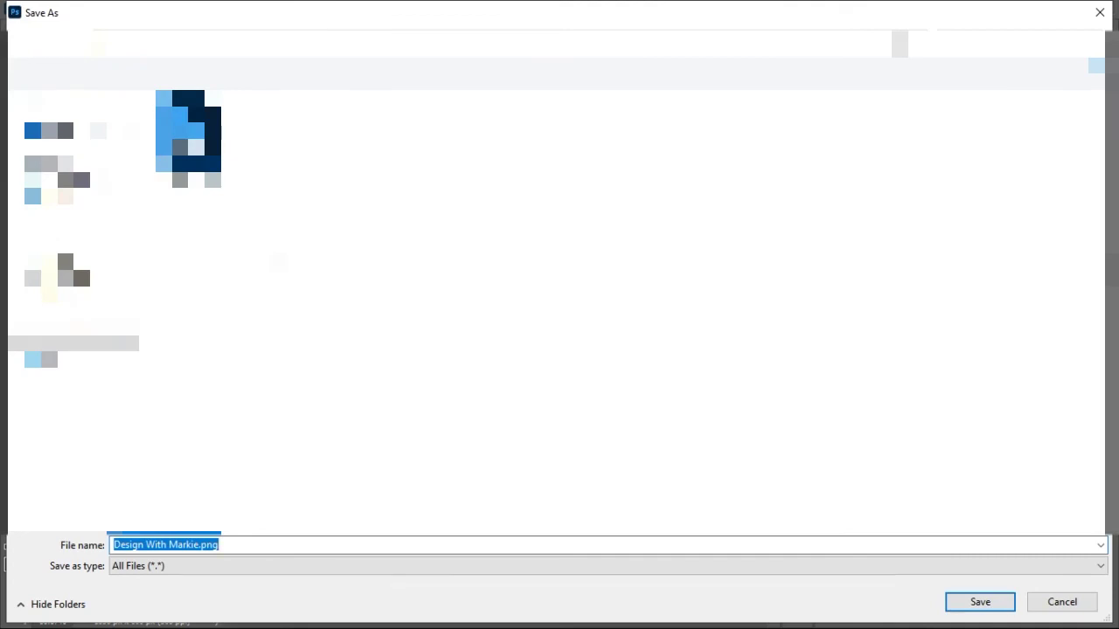
key(Left)
key(Left)
key(Left)
key(Left)
key(Left)
key(Right)
text(front)
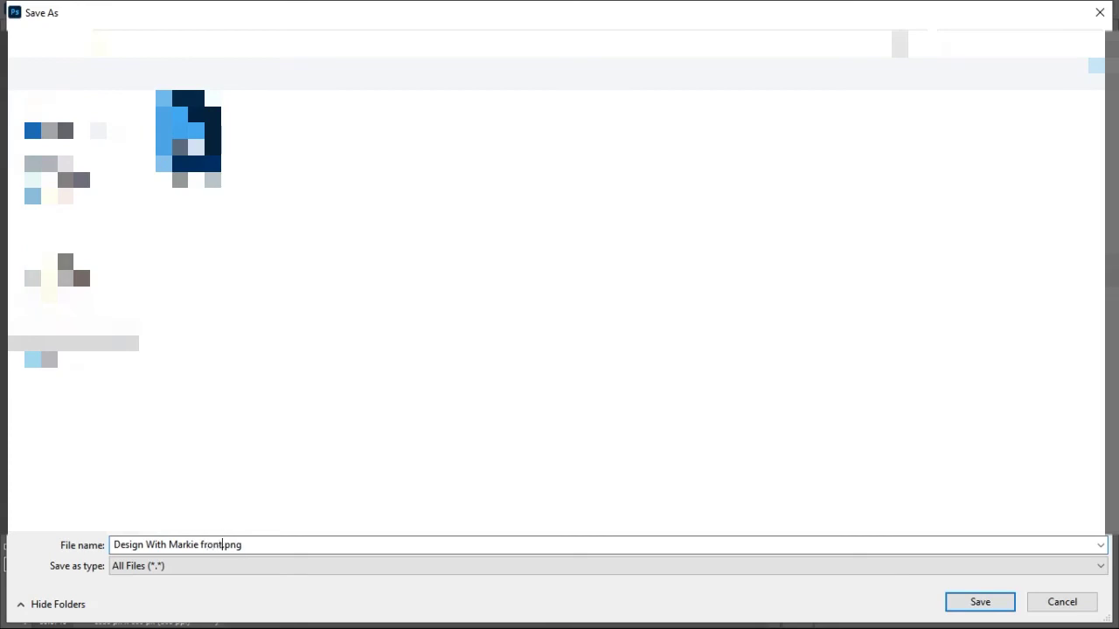
key(Return)
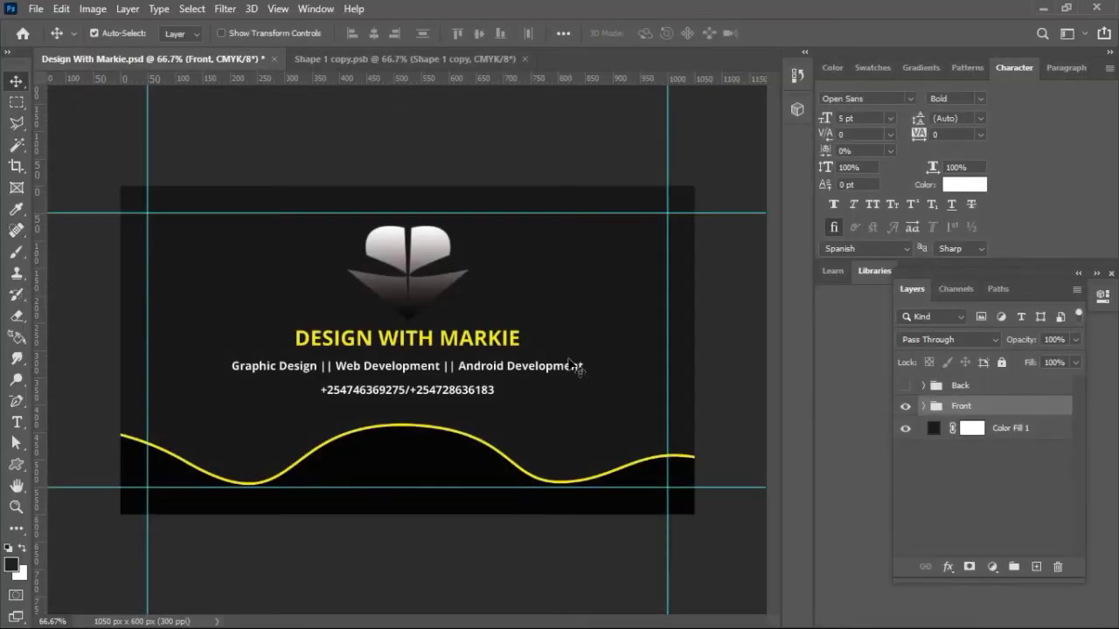
Step: Show only the back and Quick Export it as 'Design With Markie Back.png'
click(905, 386)
click(906, 406)
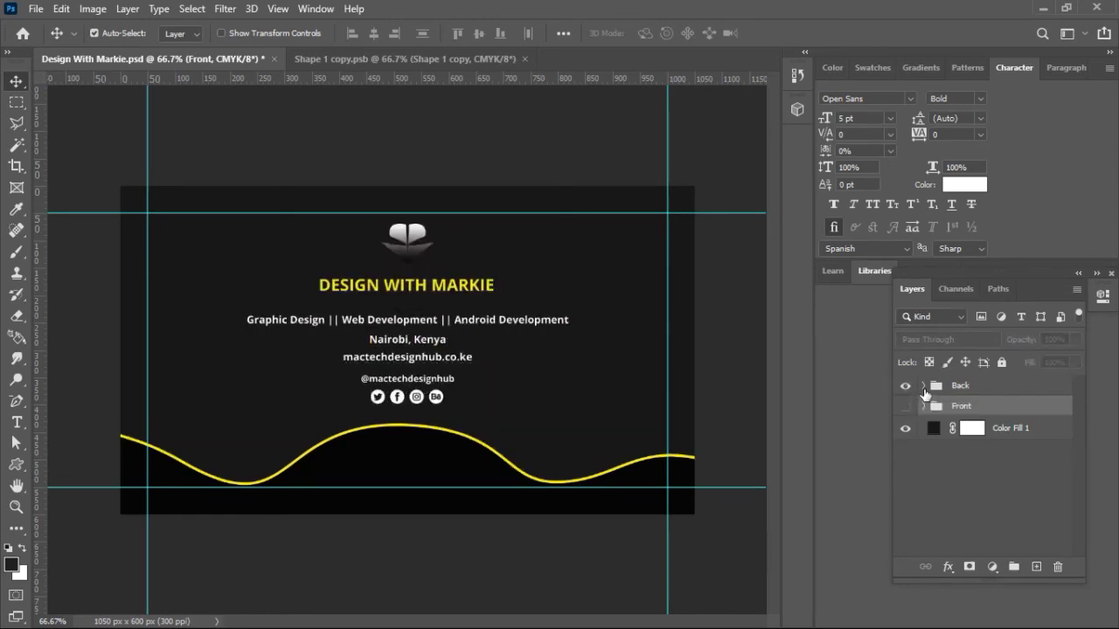
click(36, 8)
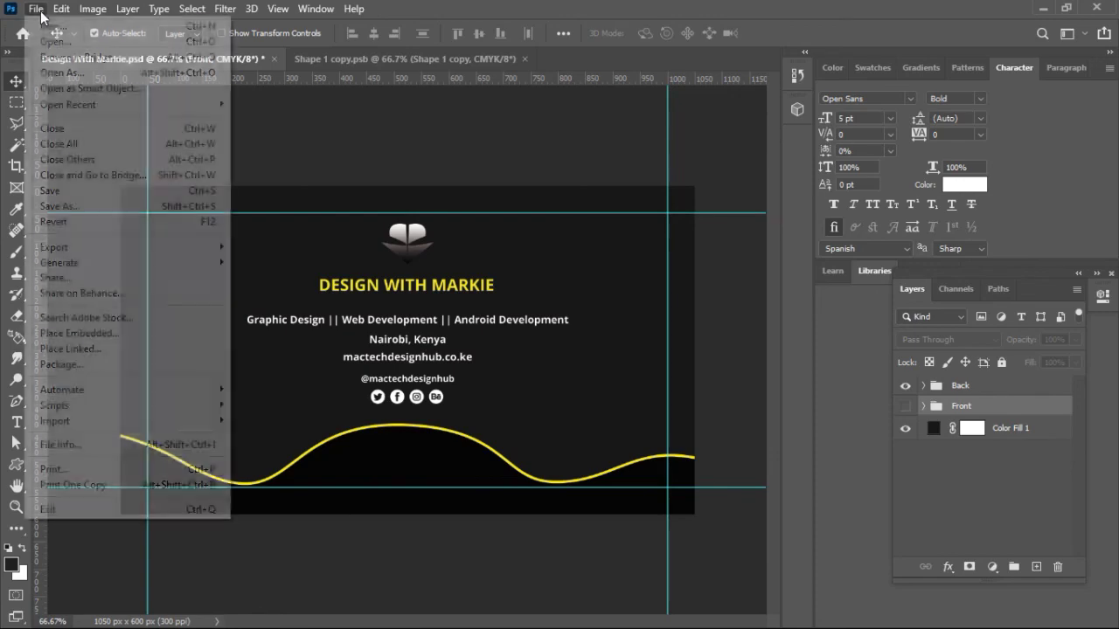
mouse_move(92, 247)
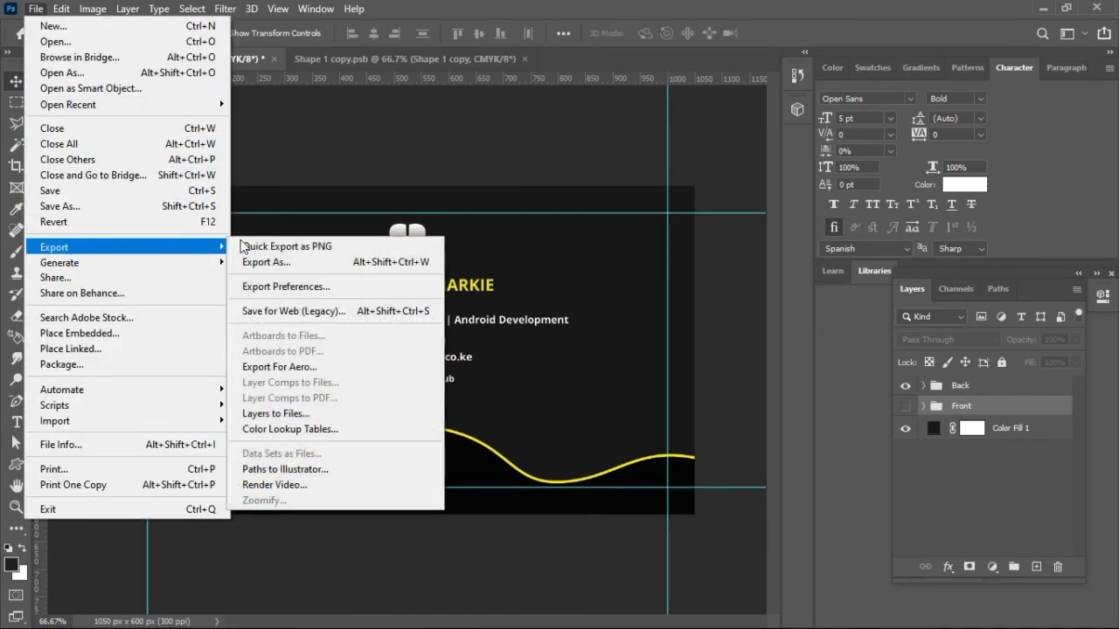
click(259, 247)
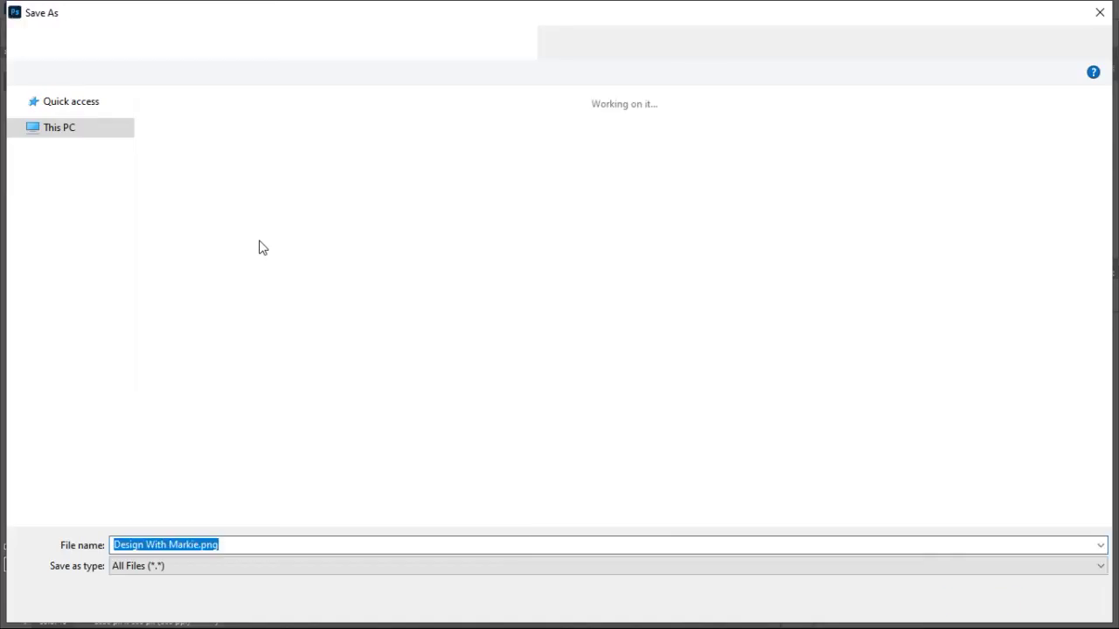
key(Left)
key(Left)
key(Left)
key(Left)
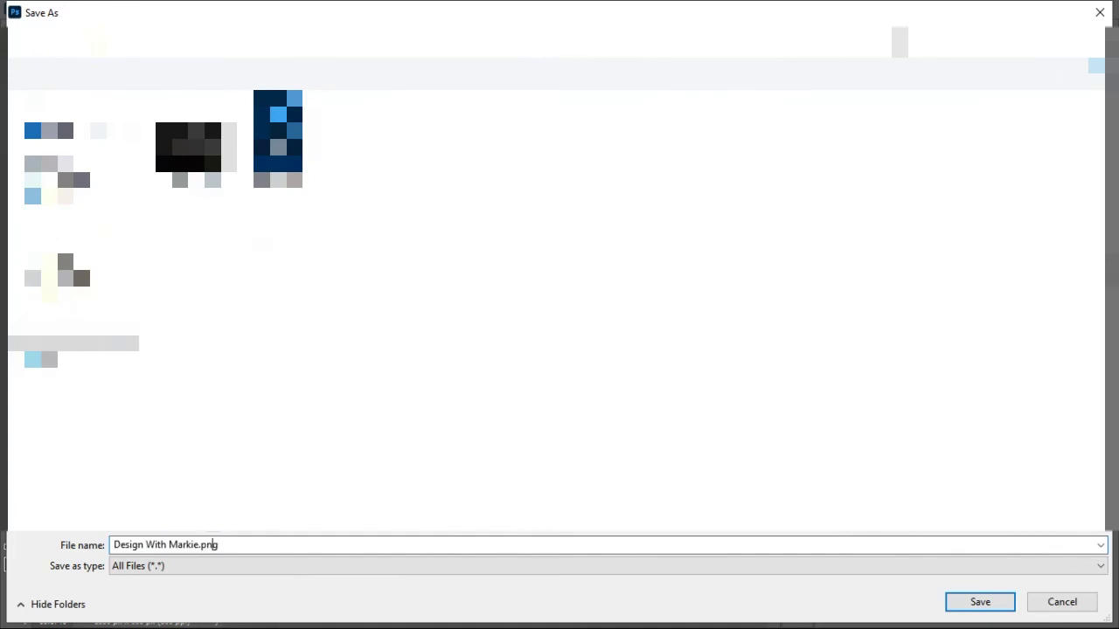
text(Back)
key(Return)
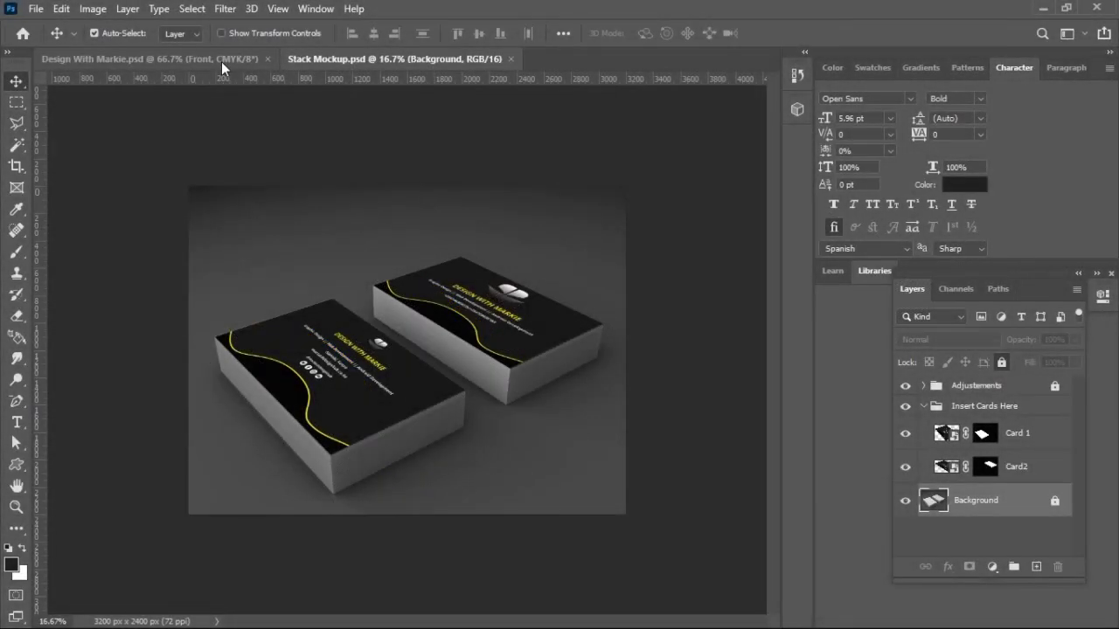
Step: Zoom Stack Mockup.psd to 25% and toggle Card 1 and Card2 to see which stack each controls
key(ctrl+plus)
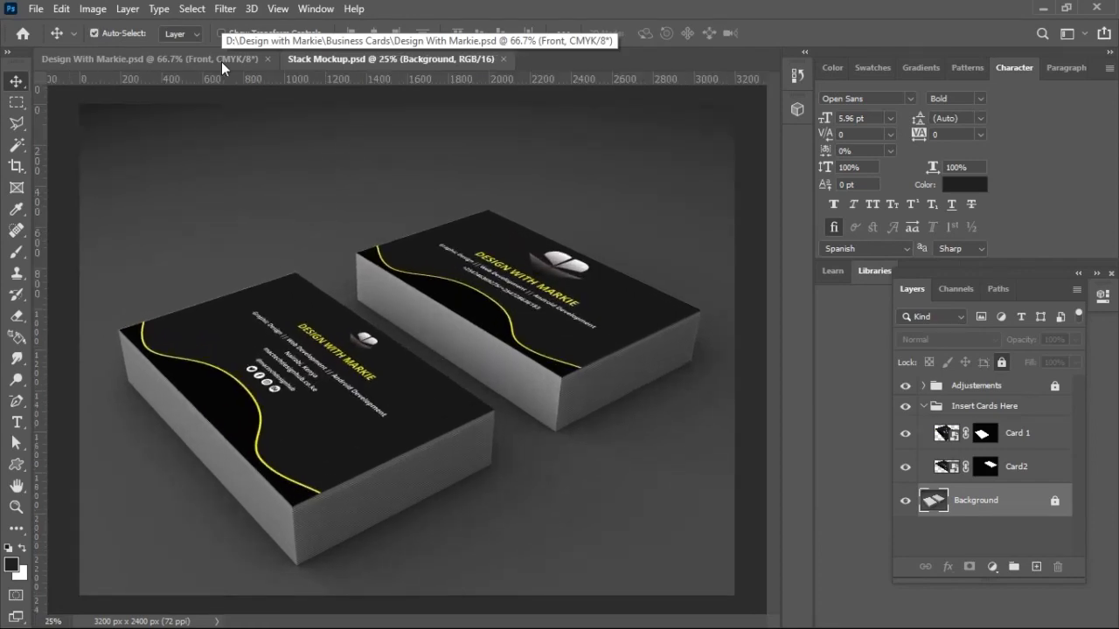
click(949, 435)
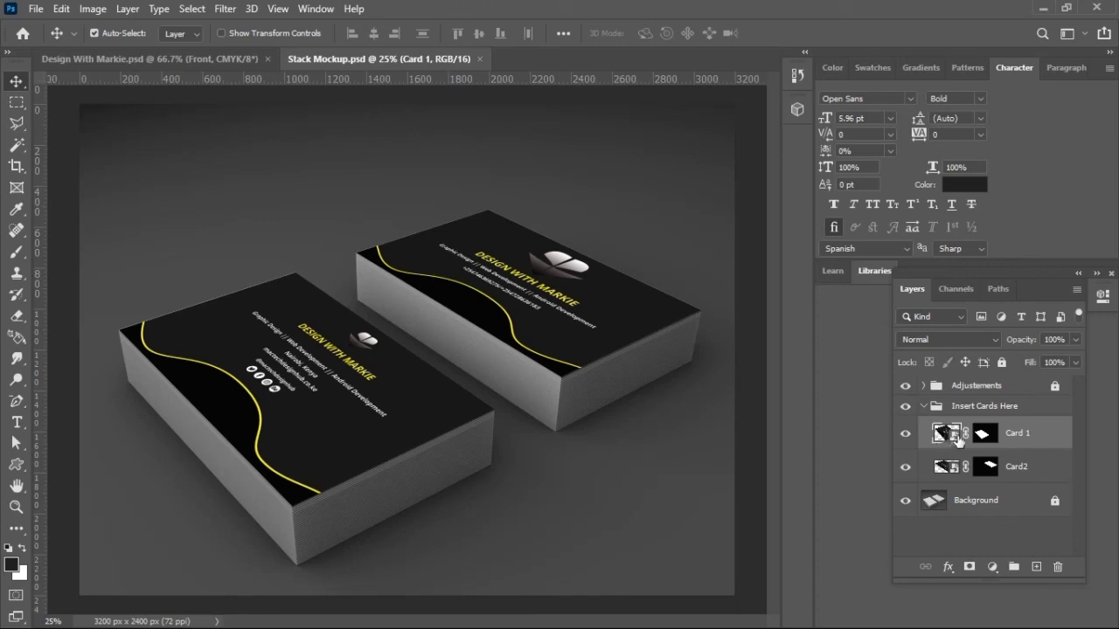
click(906, 435)
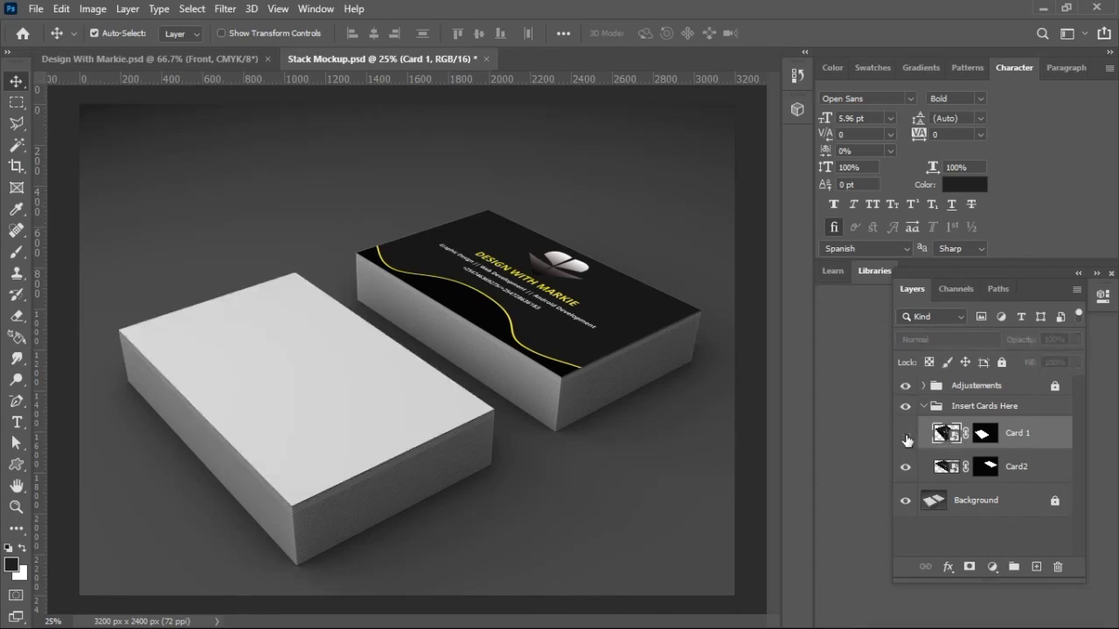
click(907, 434)
click(906, 435)
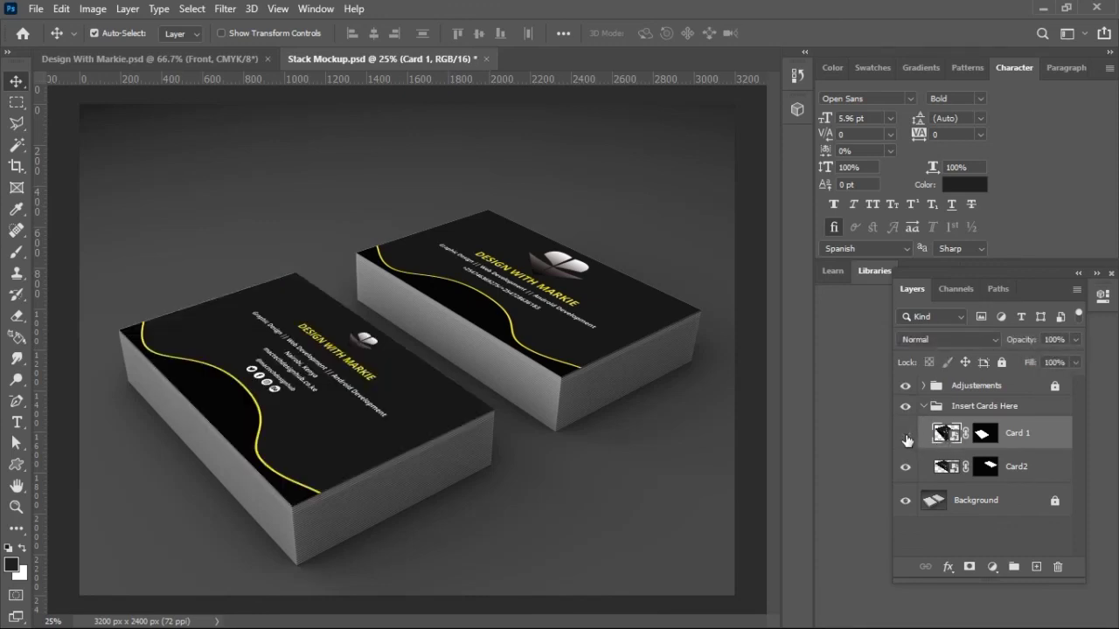
click(905, 468)
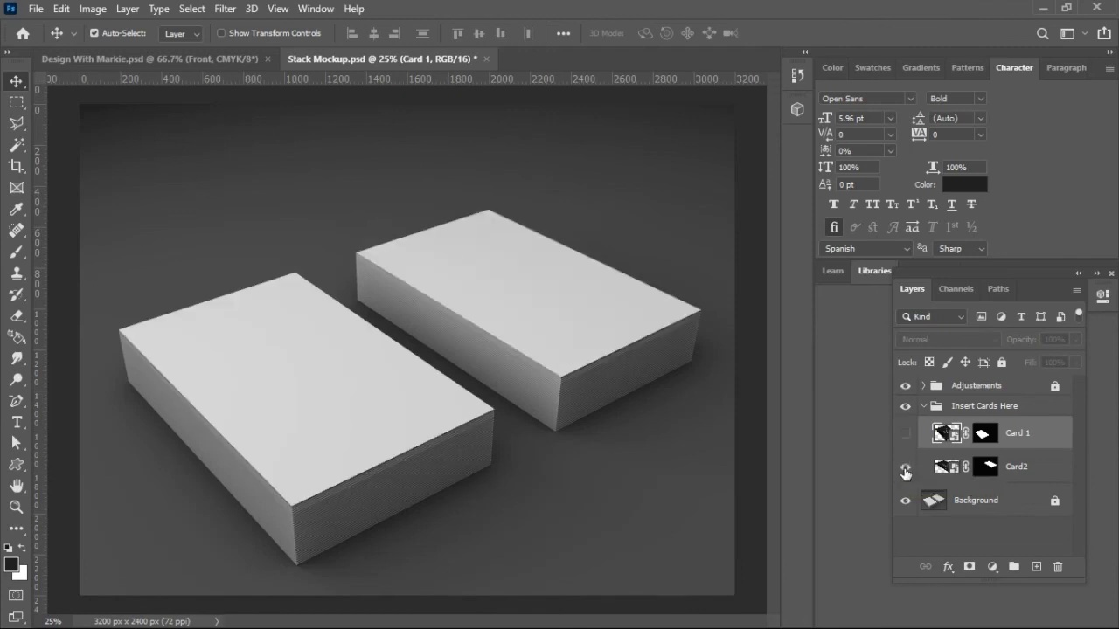
click(906, 467)
click(905, 434)
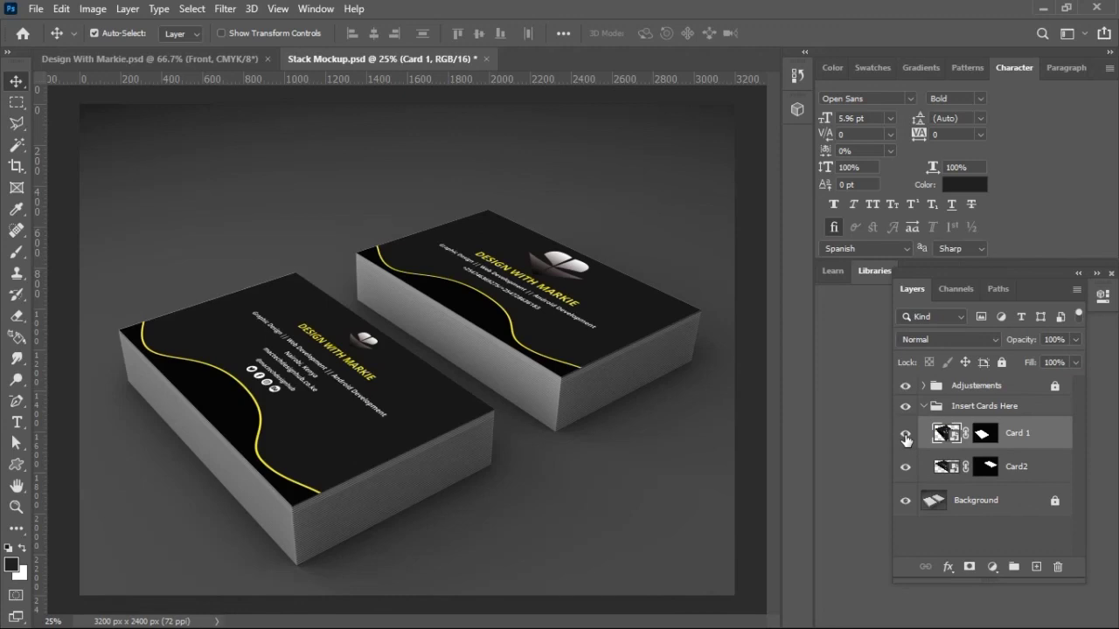
click(906, 437)
click(904, 436)
Step: In Card 1's contents, replace the old back layer with placed Design With Markie Back.png
double_click(942, 435)
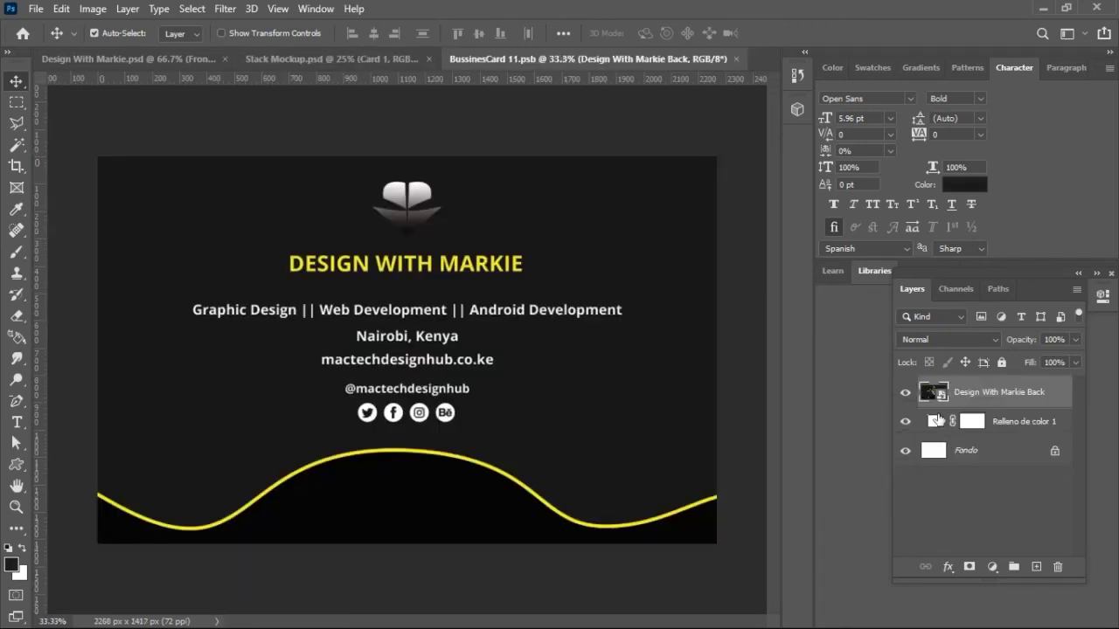
key(Delete)
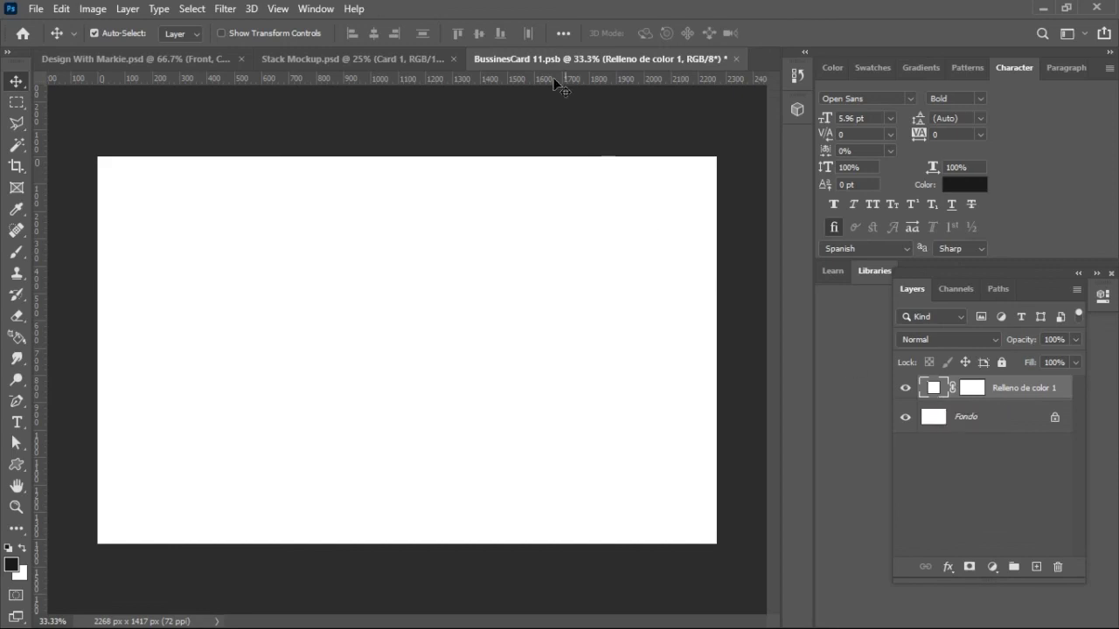
click(37, 9)
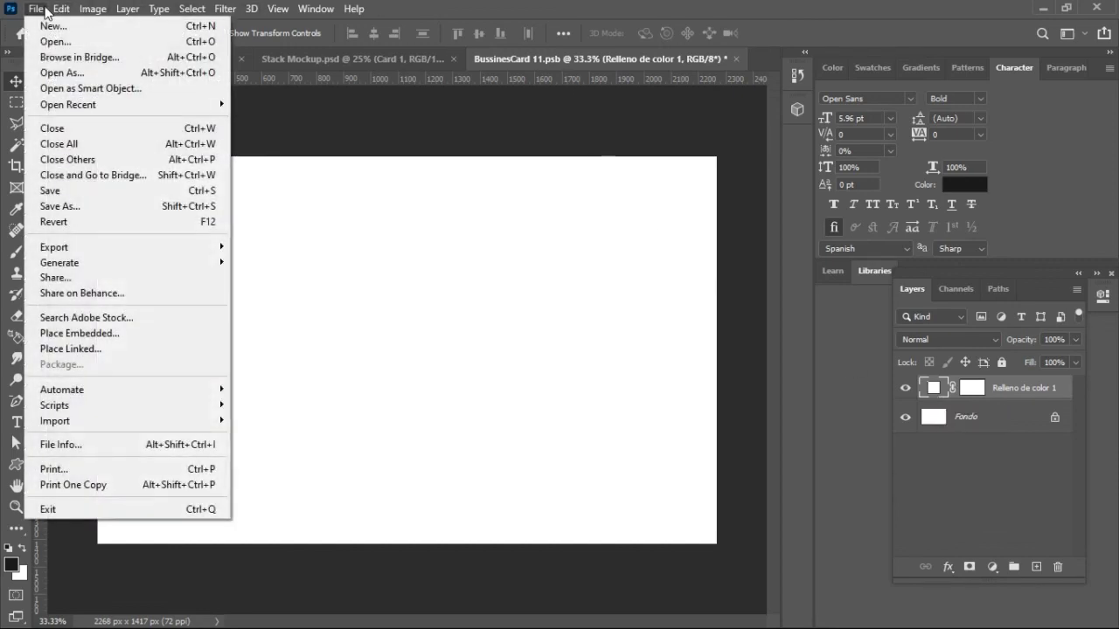
click(101, 337)
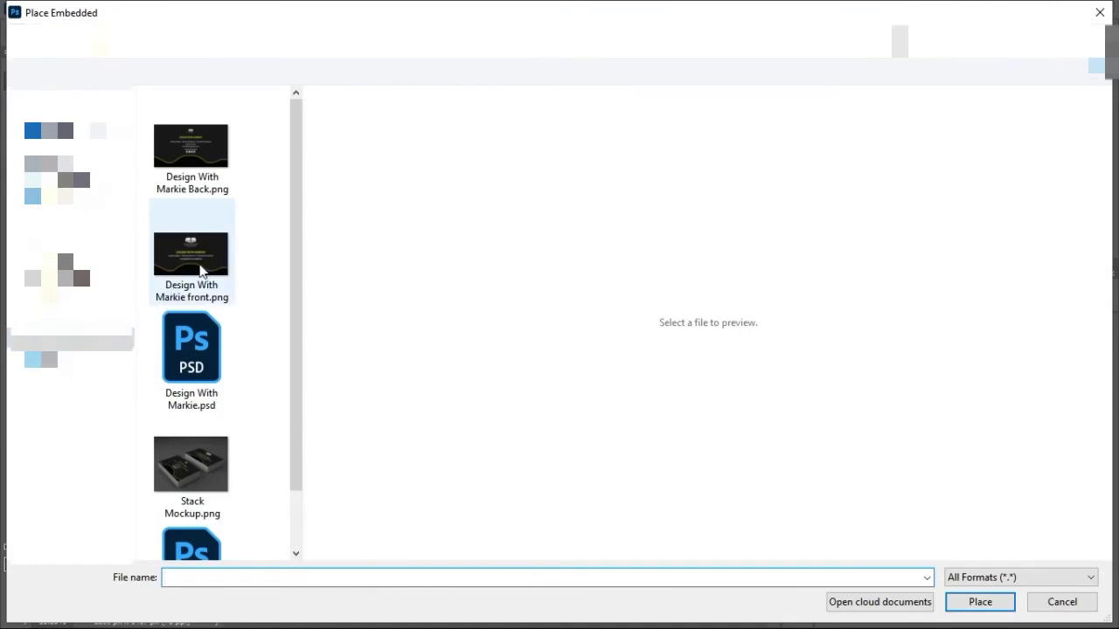
click(204, 168)
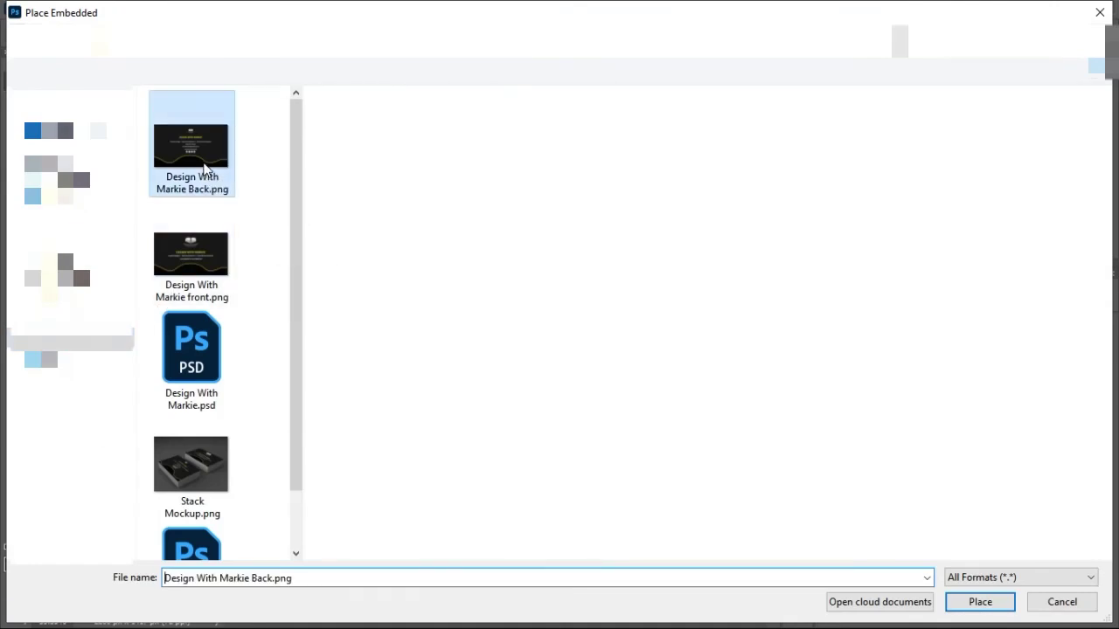
double_click(205, 169)
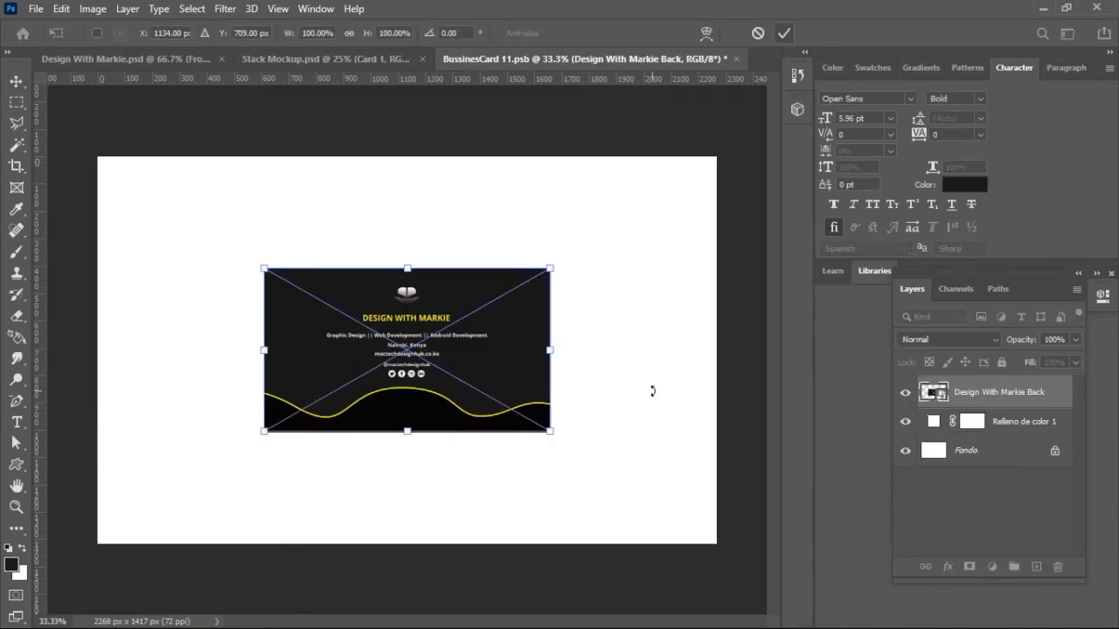
Step: Enlarge and centre the placed back design to fill the card, then save BussinesCard 11.psb
drag(553, 435, 725, 592)
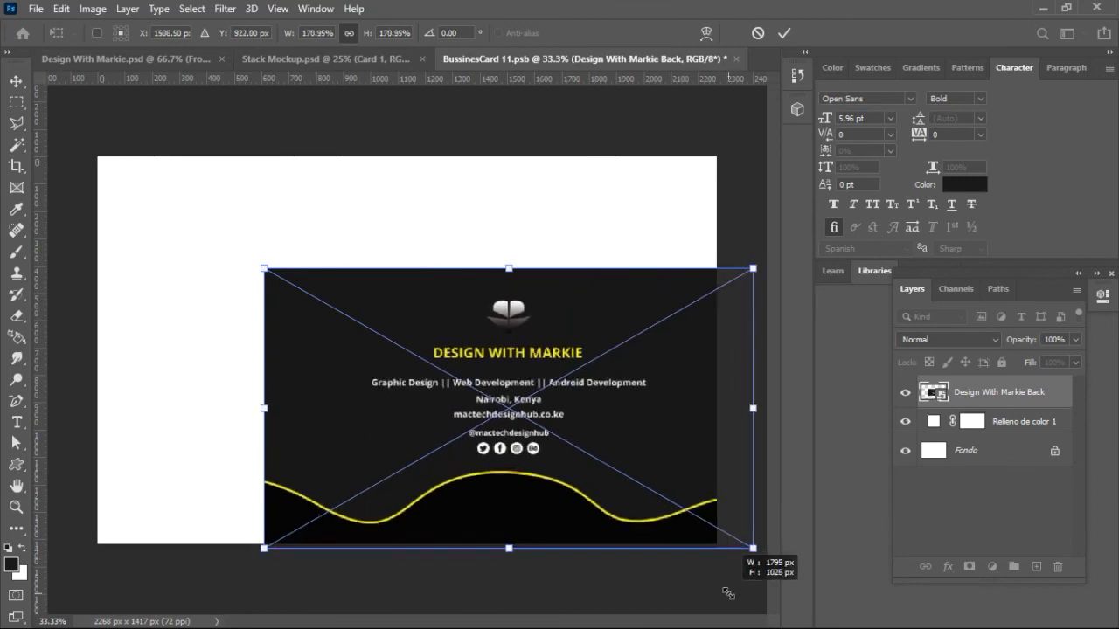
drag(263, 268, 34, 137)
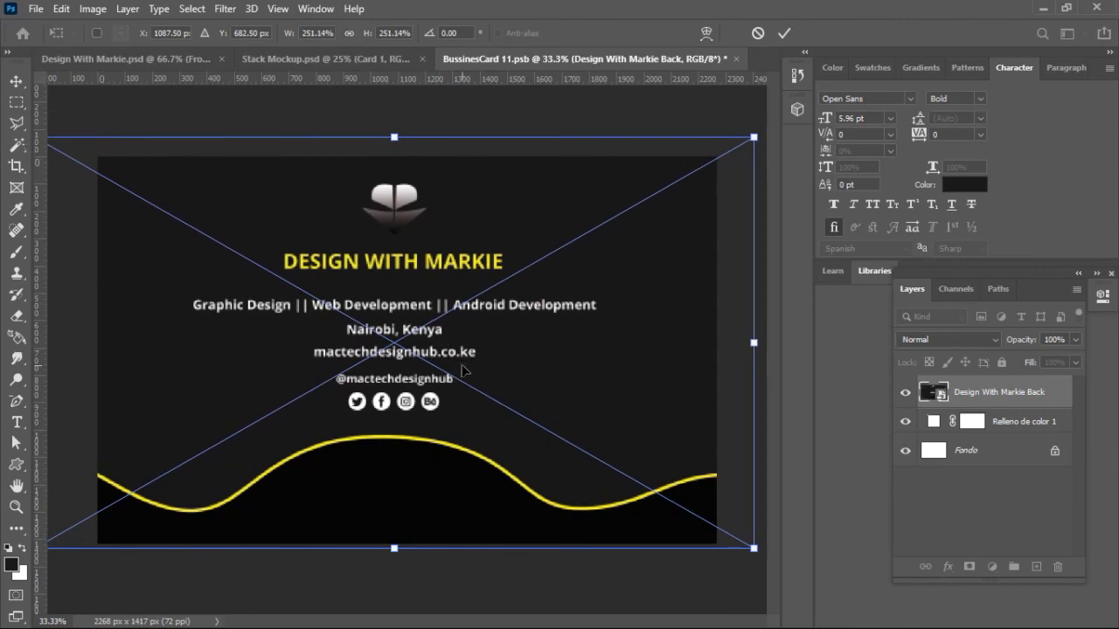
drag(757, 551, 780, 564)
drag(585, 485, 583, 487)
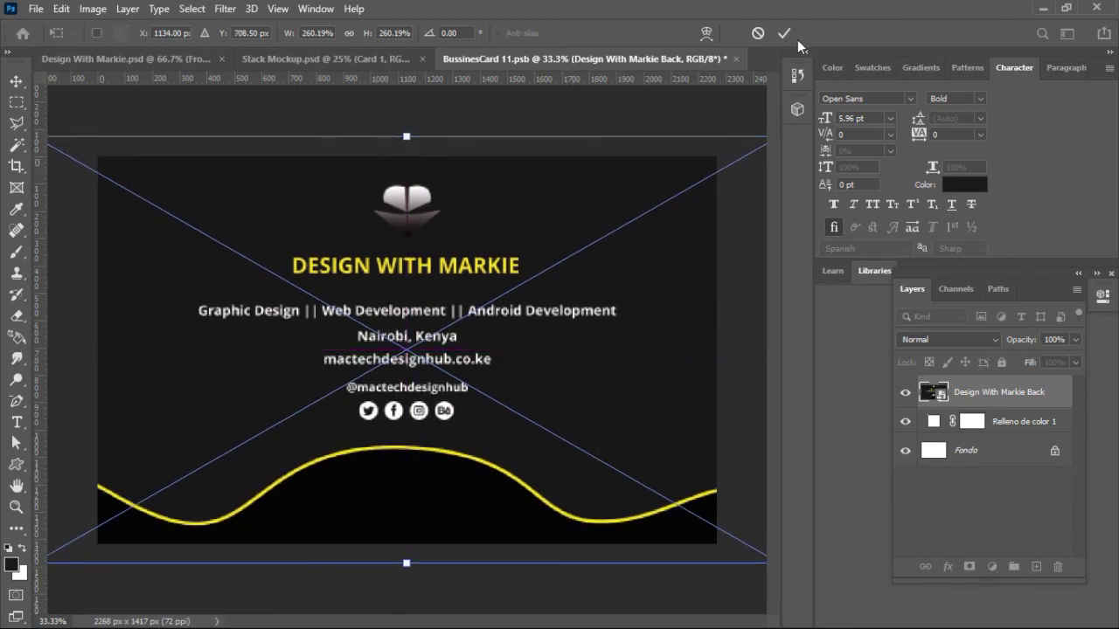
click(786, 36)
key(ctrl+a)
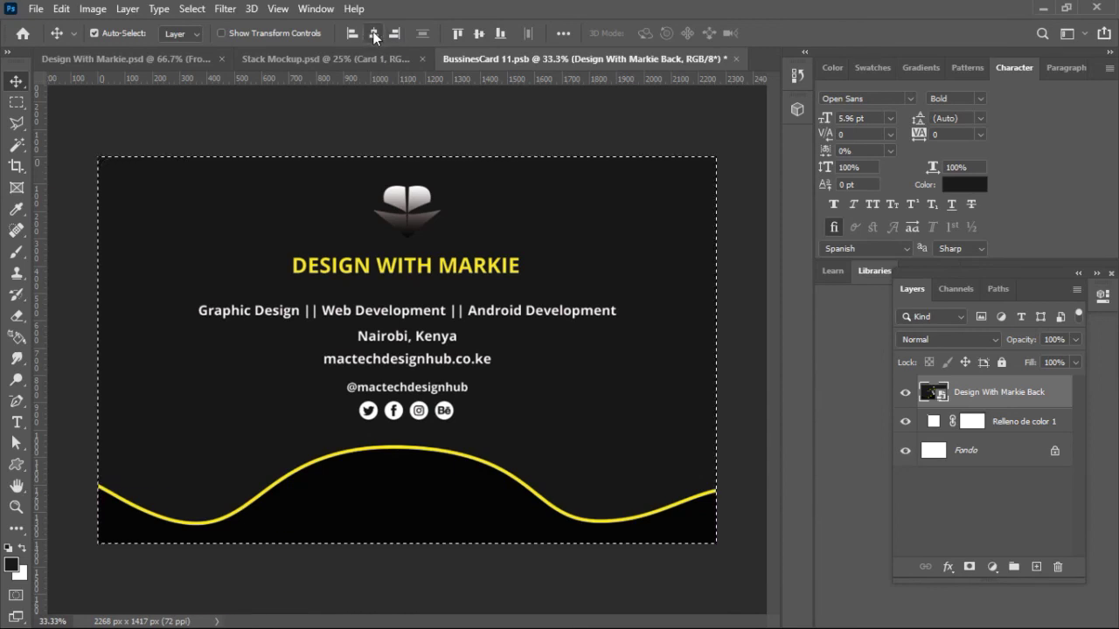
key(ctrl+d)
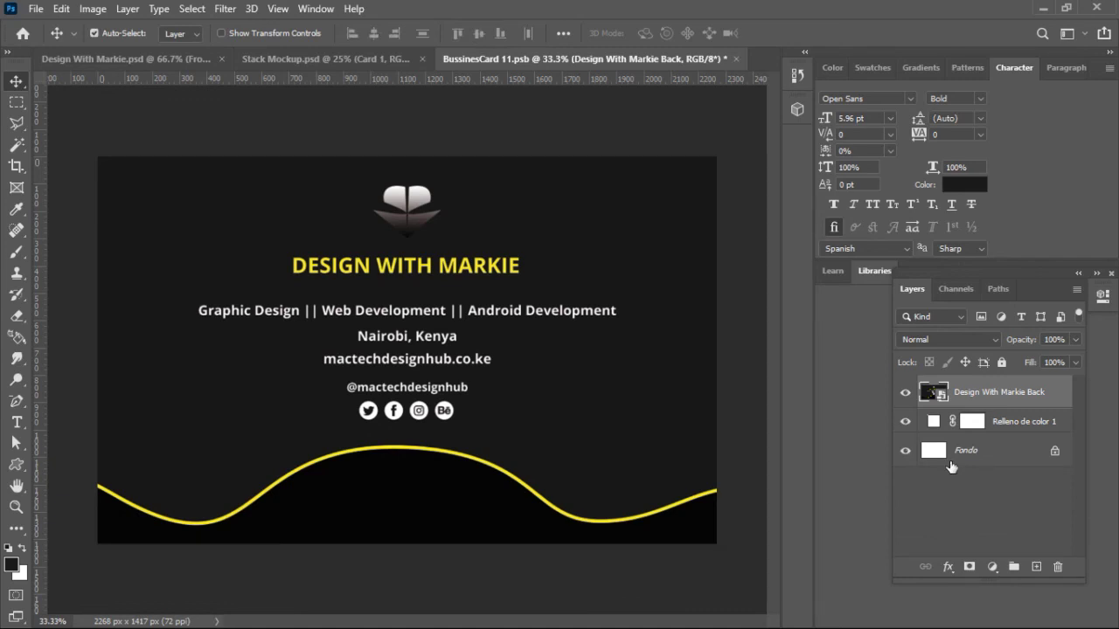
key(ctrl+s)
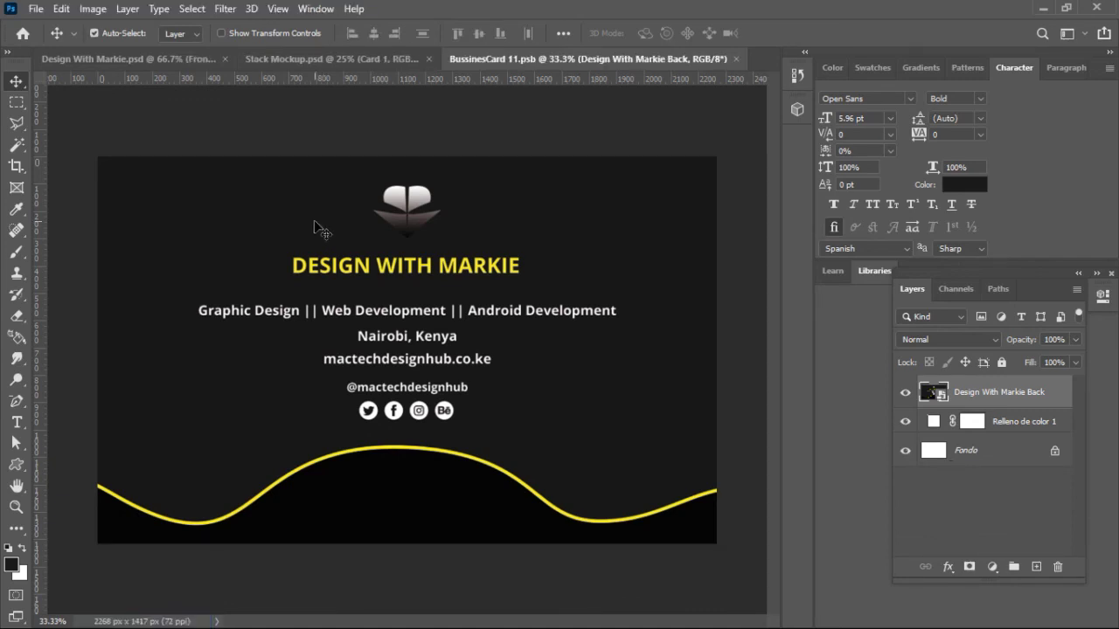
click(346, 50)
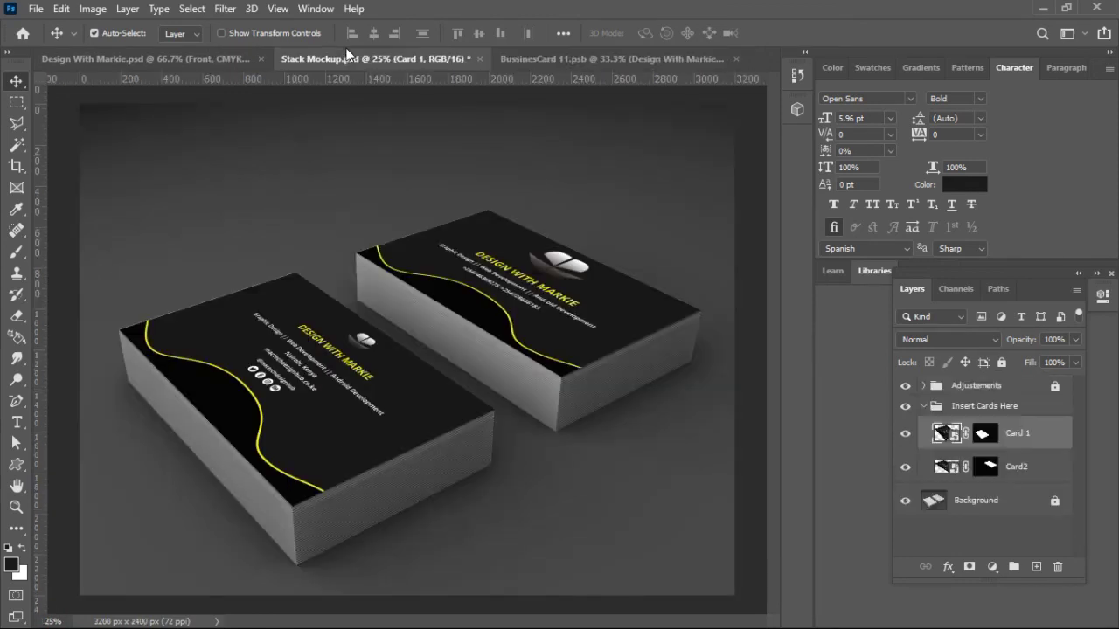
Step: Select Card2 in the mockup and open its contents, BussinesCard 2.psb, for editing
click(596, 285)
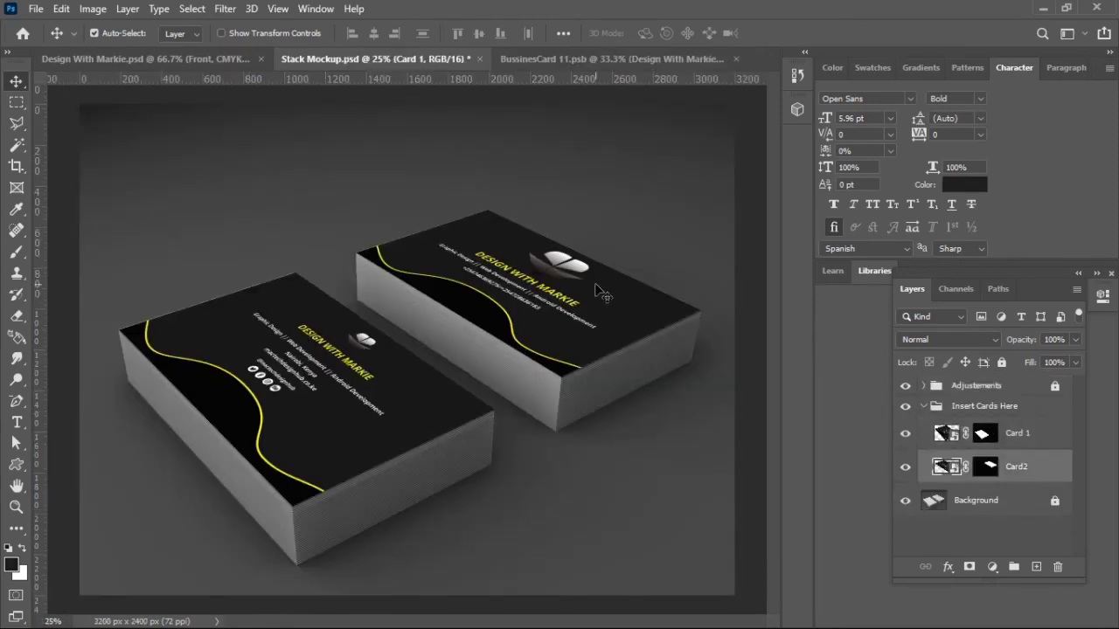
click(904, 473)
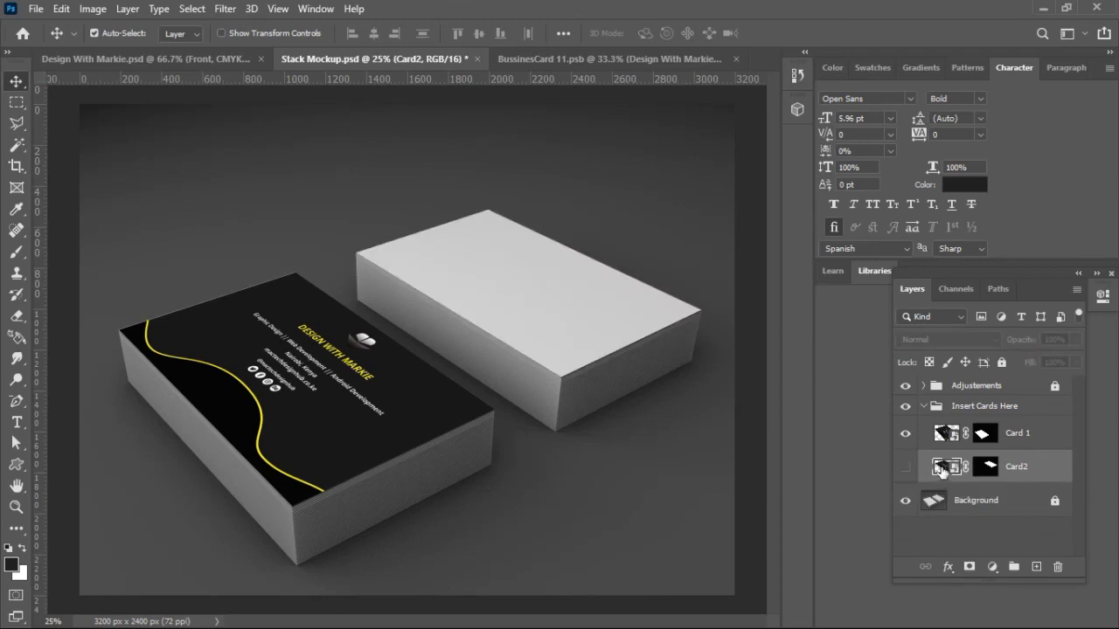
click(906, 467)
double_click(944, 468)
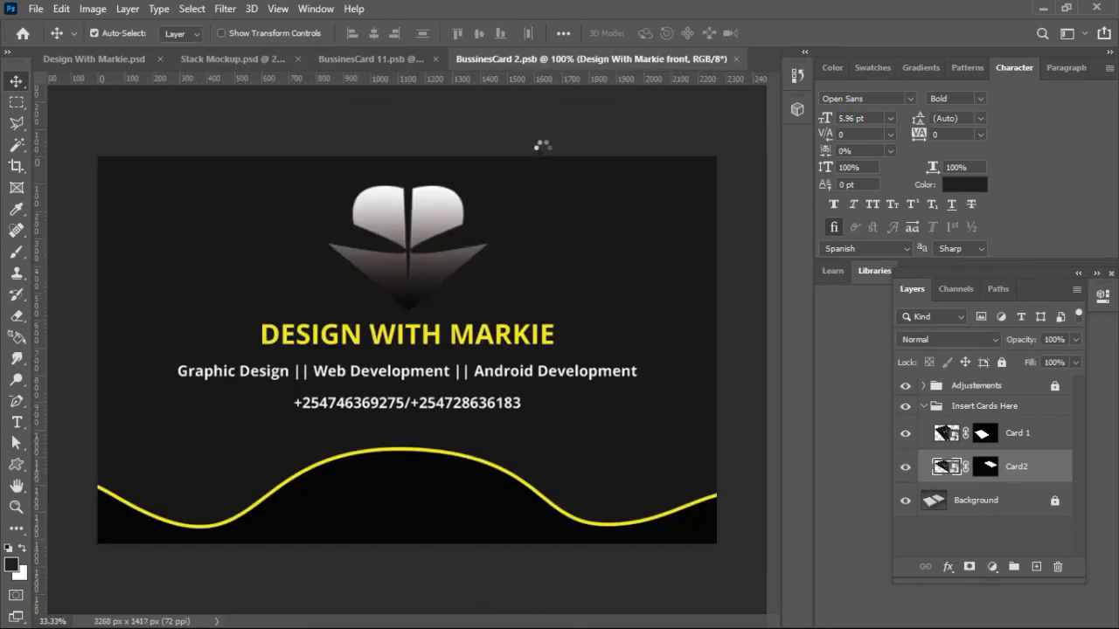
Step: Keep the Design With Markie front layer in Card2 and return to BussinesCard 11.psb
key(Delete)
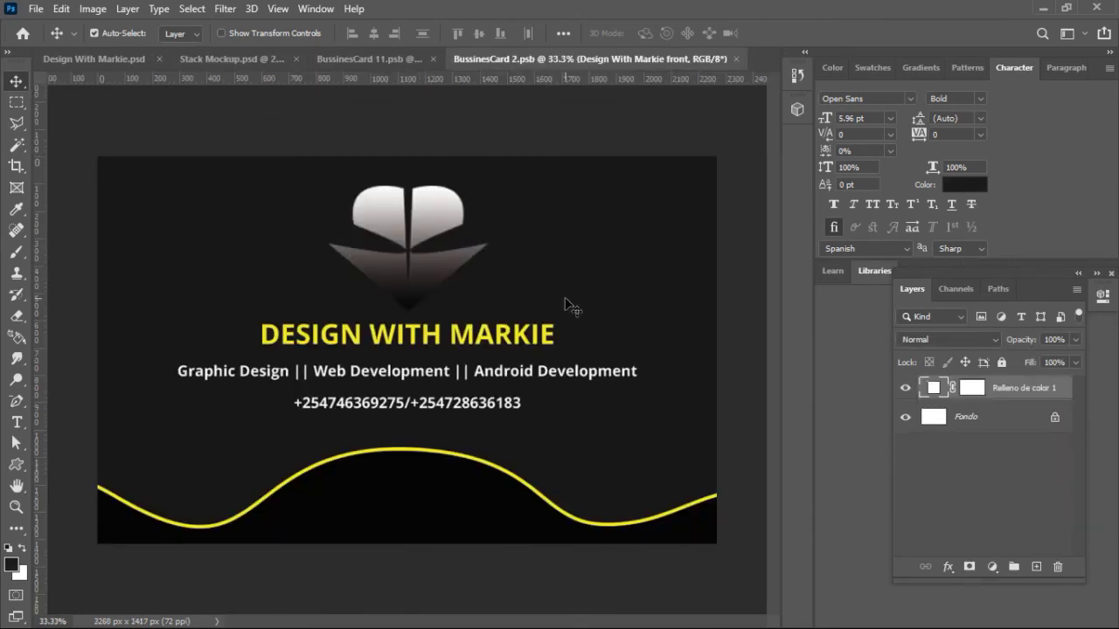
key(ctrl+z)
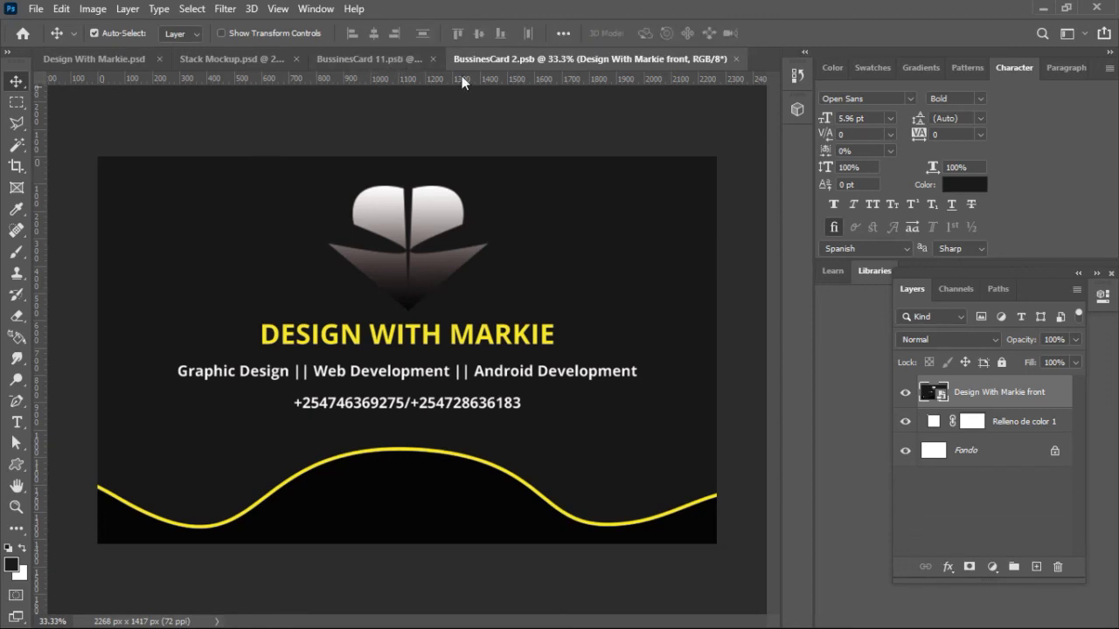
click(397, 61)
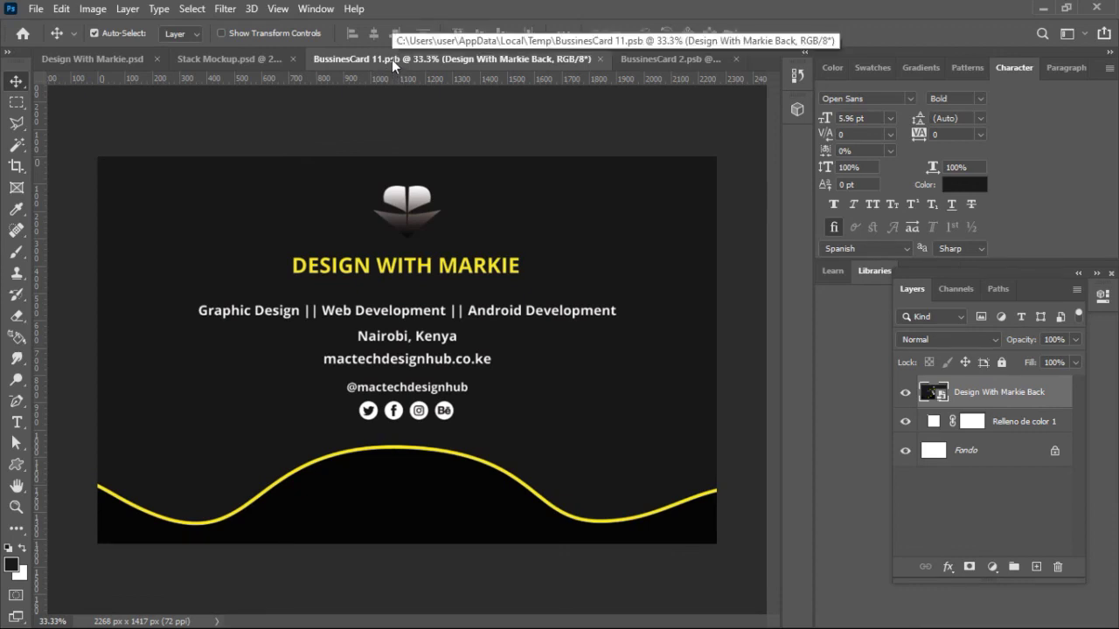
Step: Zoom into Stack Mockup.psd to check the card text, nudge the left stack, then zoom out
click(226, 57)
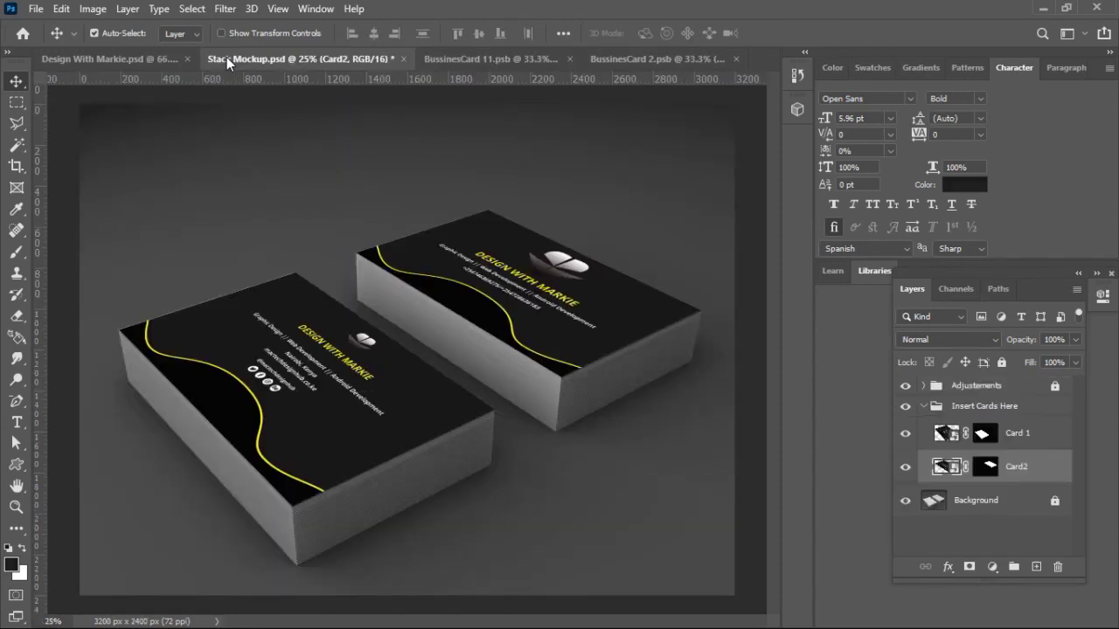
key(ctrl+minus)
key(ctrl+minus)
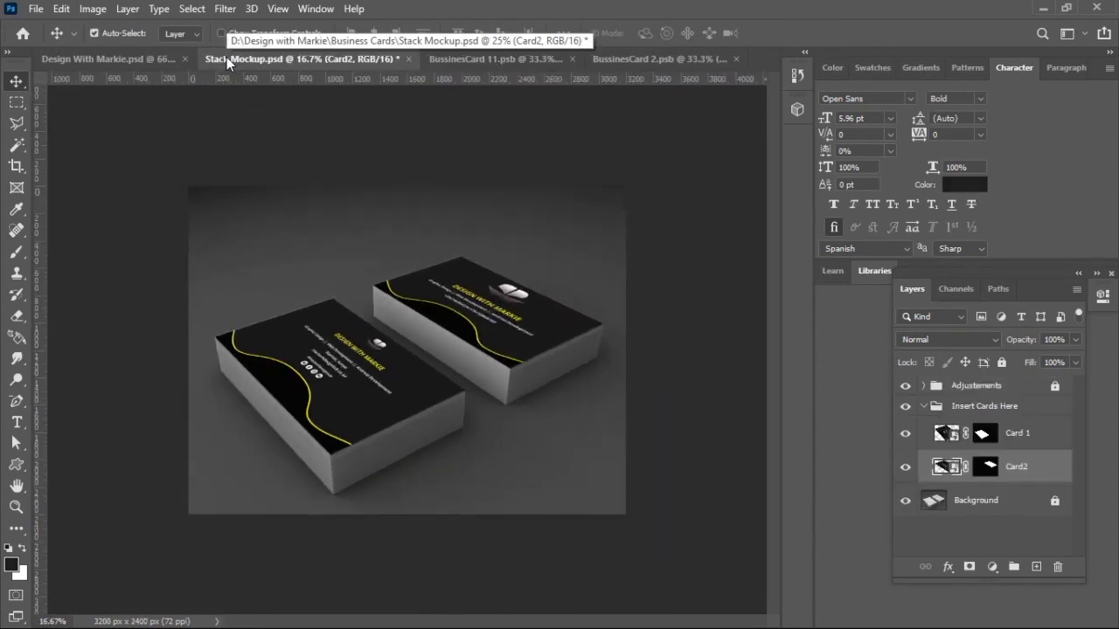
key(ctrl+plus)
key(ctrl+plus)
key(ctrl+plus)
key(ctrl+plus)
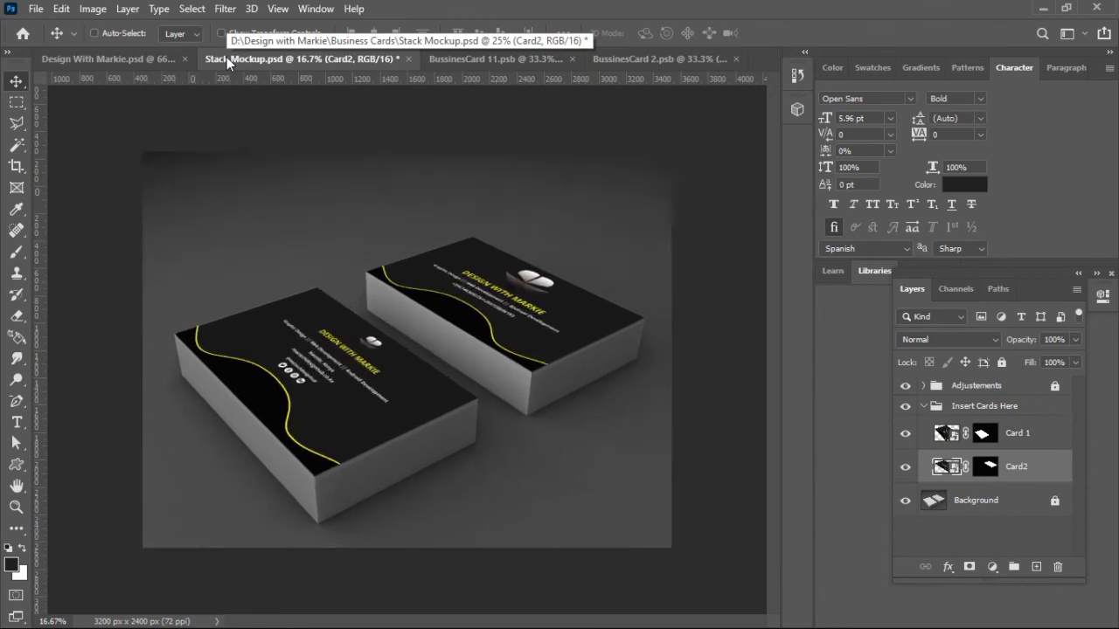
key(ctrl+plus)
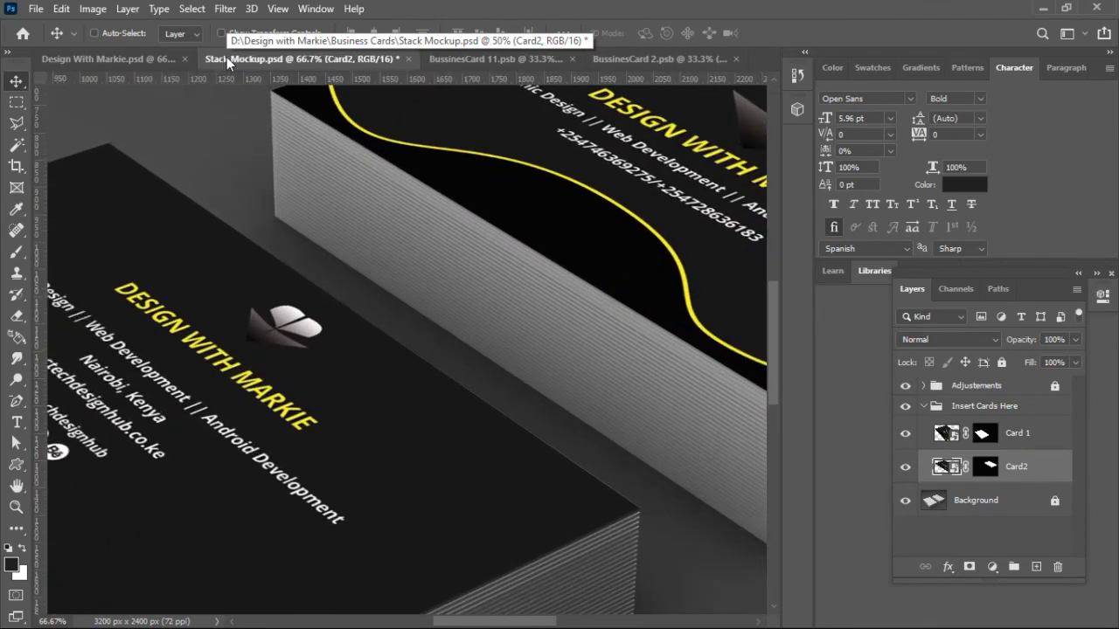
key(ctrl)
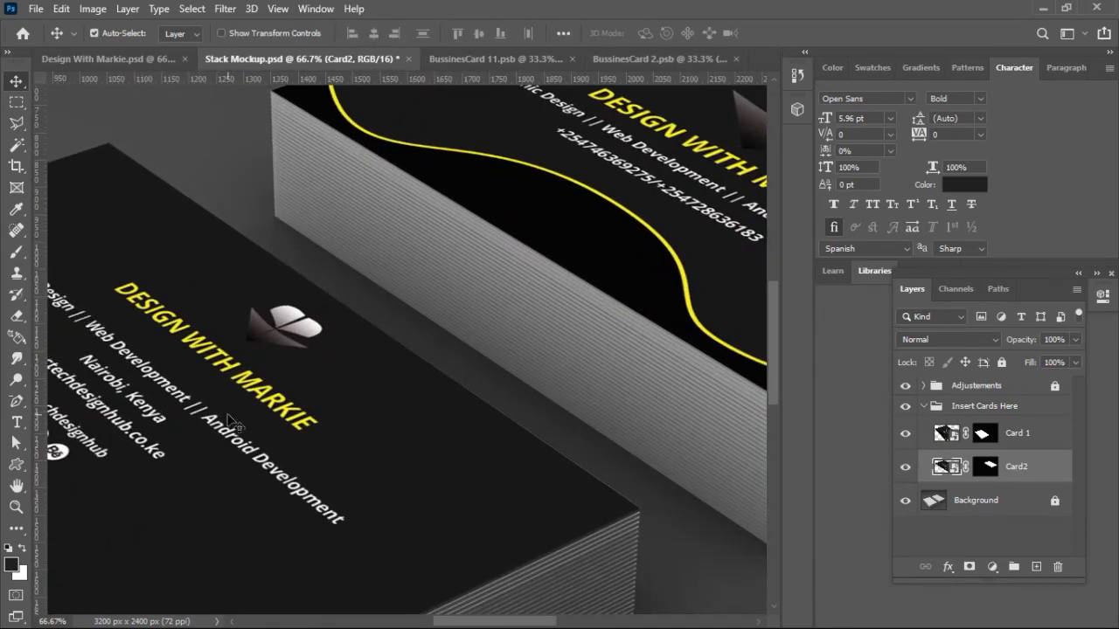
drag(231, 419, 315, 455)
key(ctrl+minus)
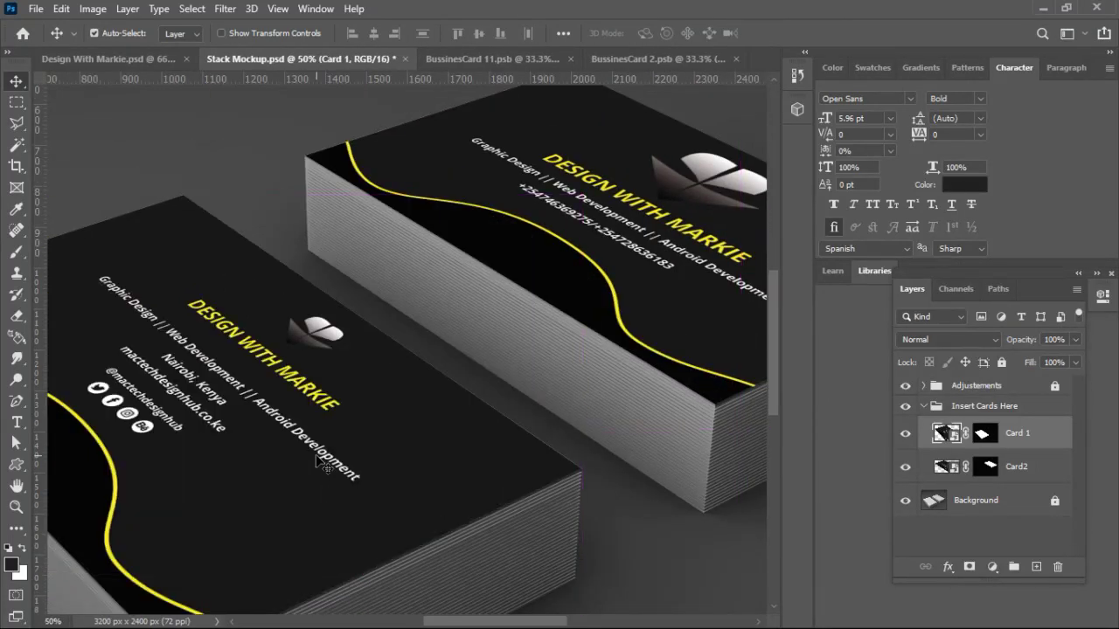
key(ctrl+minus)
key(ctrl+minus)
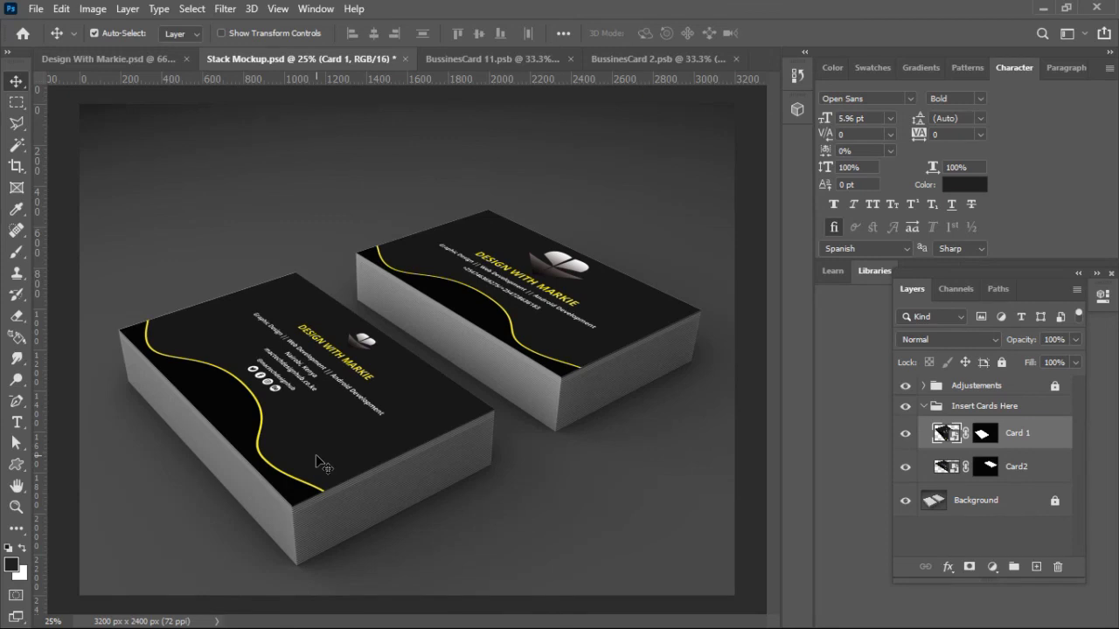
Step: Glance at the flat card design, then recheck the mockup up close and at full view
click(142, 59)
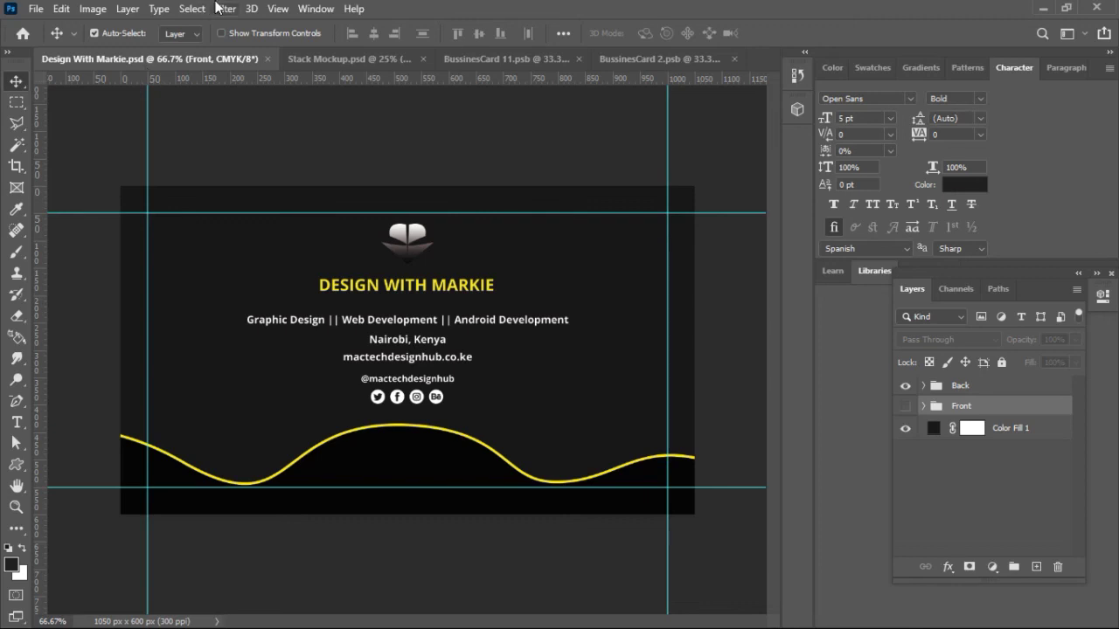
click(325, 59)
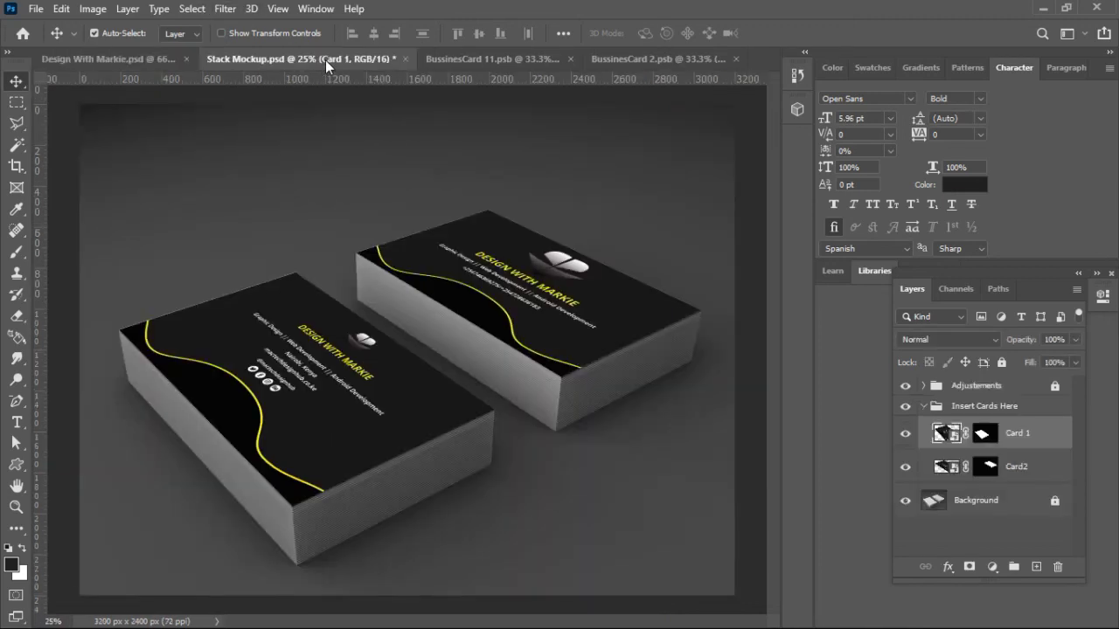
key(ctrl+plus)
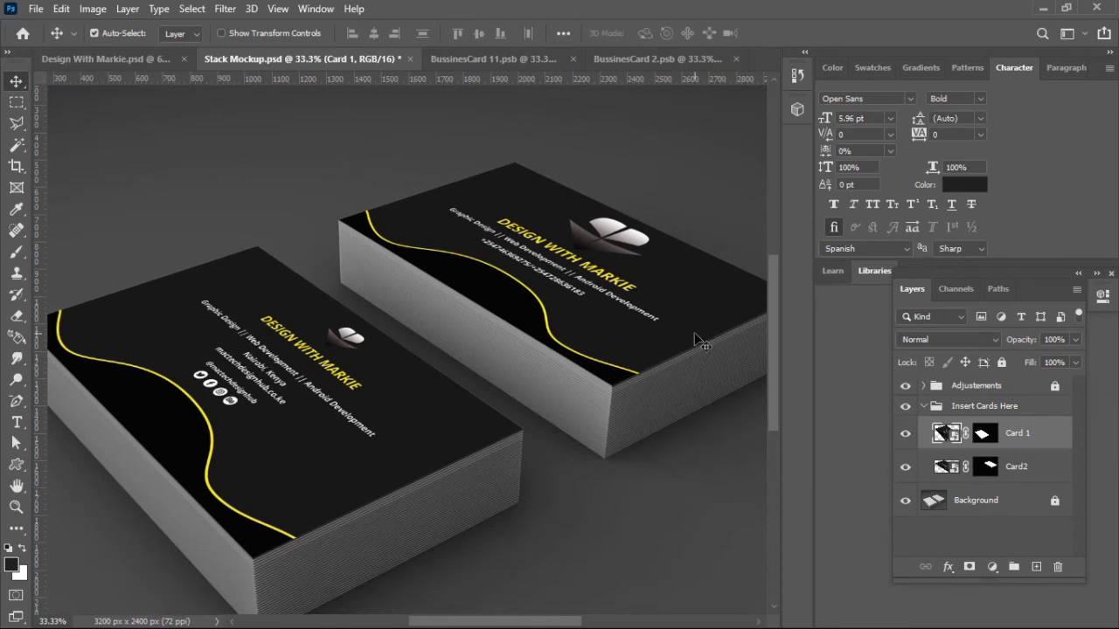
key(ctrl+minus)
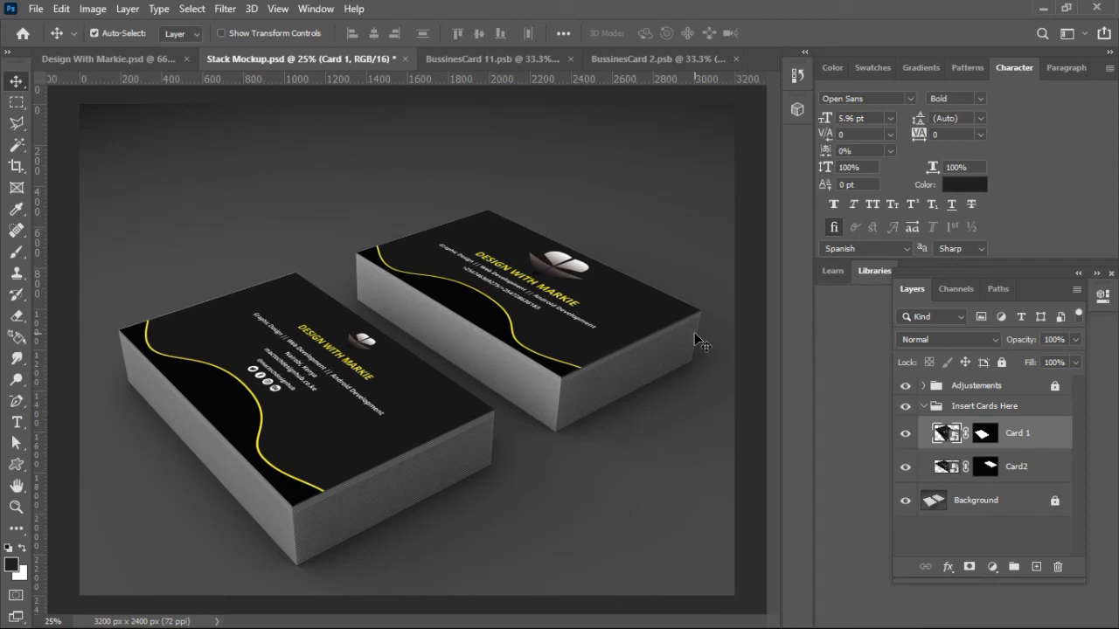
Step: Bring up Design With Markie.psd and browse the View menu, undoing a stray horizontal guide
click(135, 62)
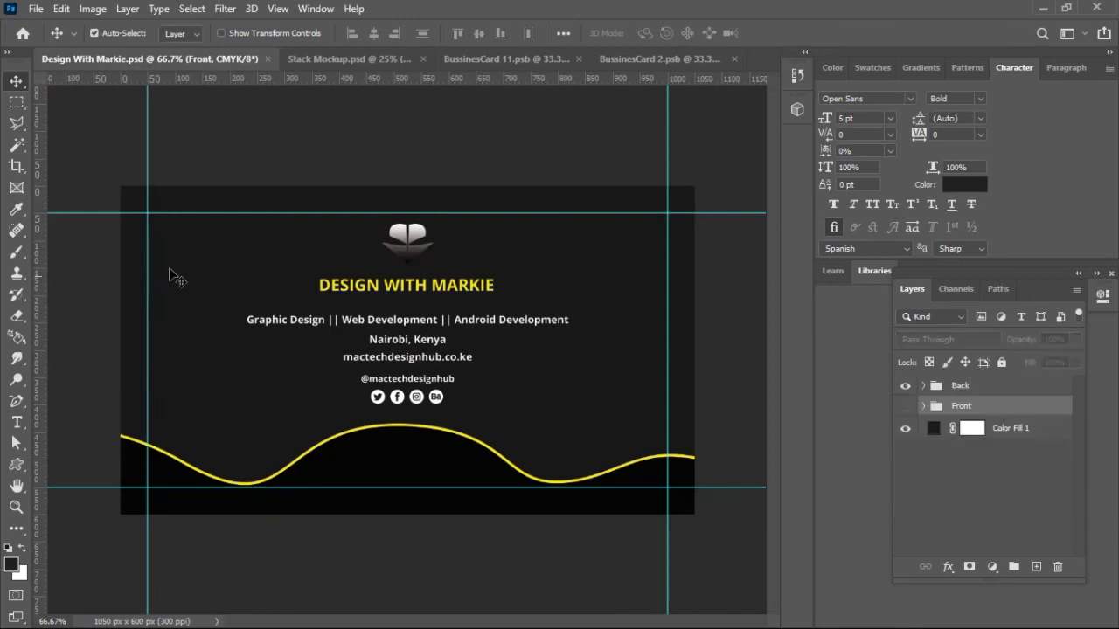
click(278, 12)
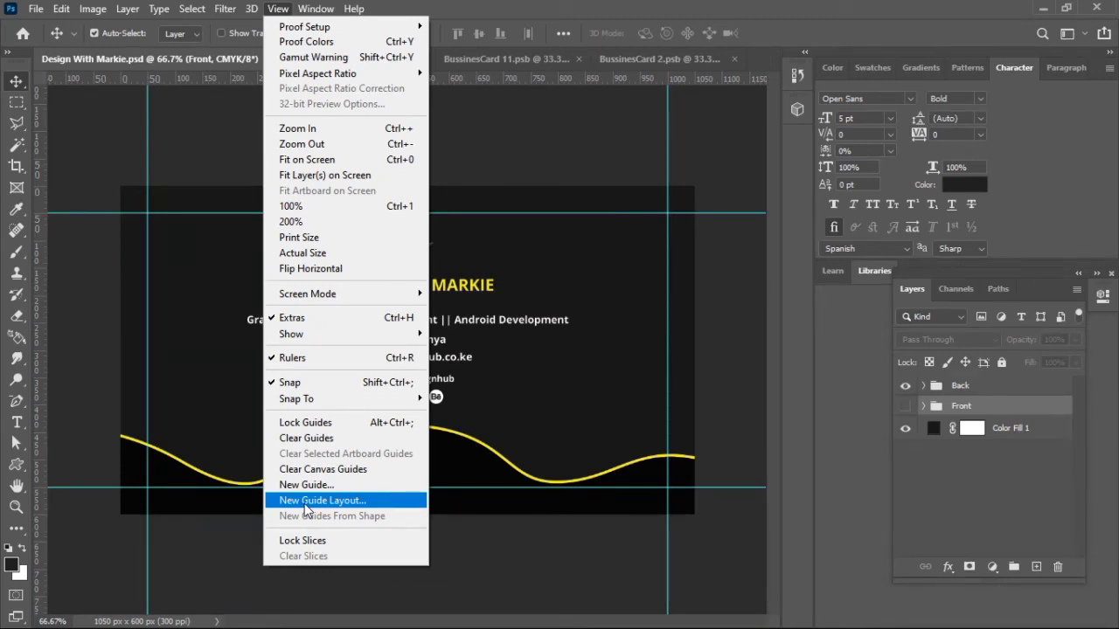
click(170, 138)
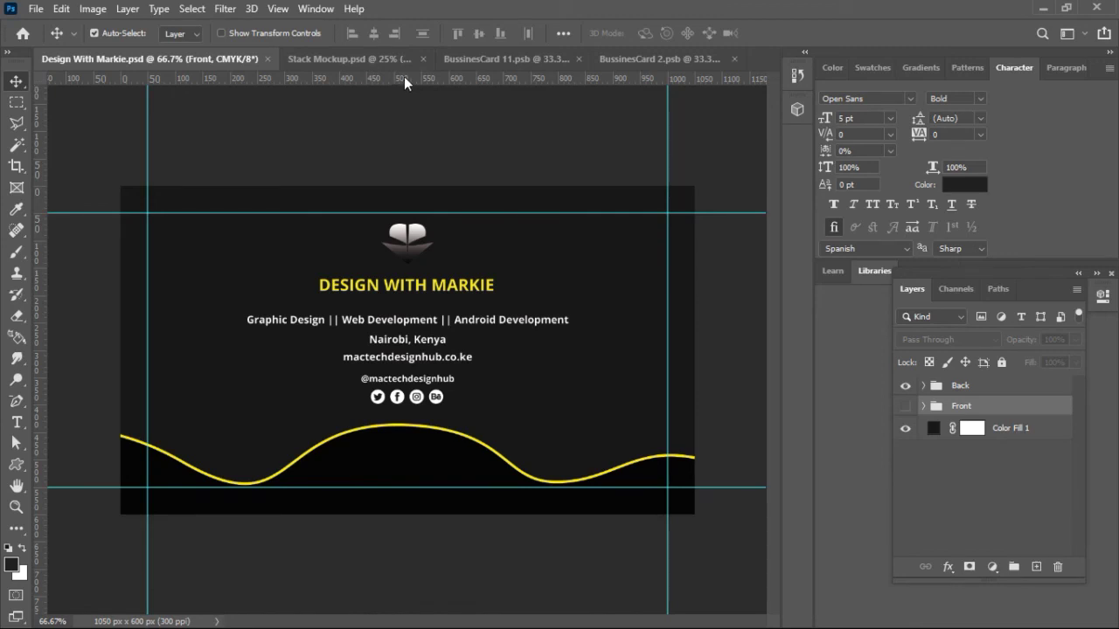
drag(404, 76, 415, 164)
key(ctrl+z)
click(278, 9)
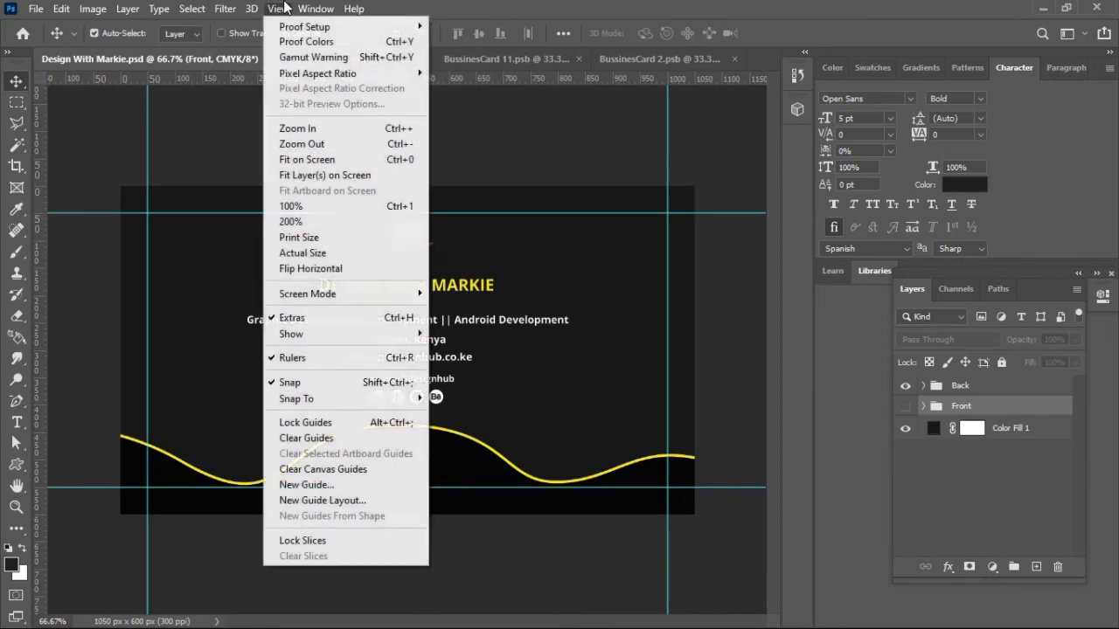
mouse_move(352, 335)
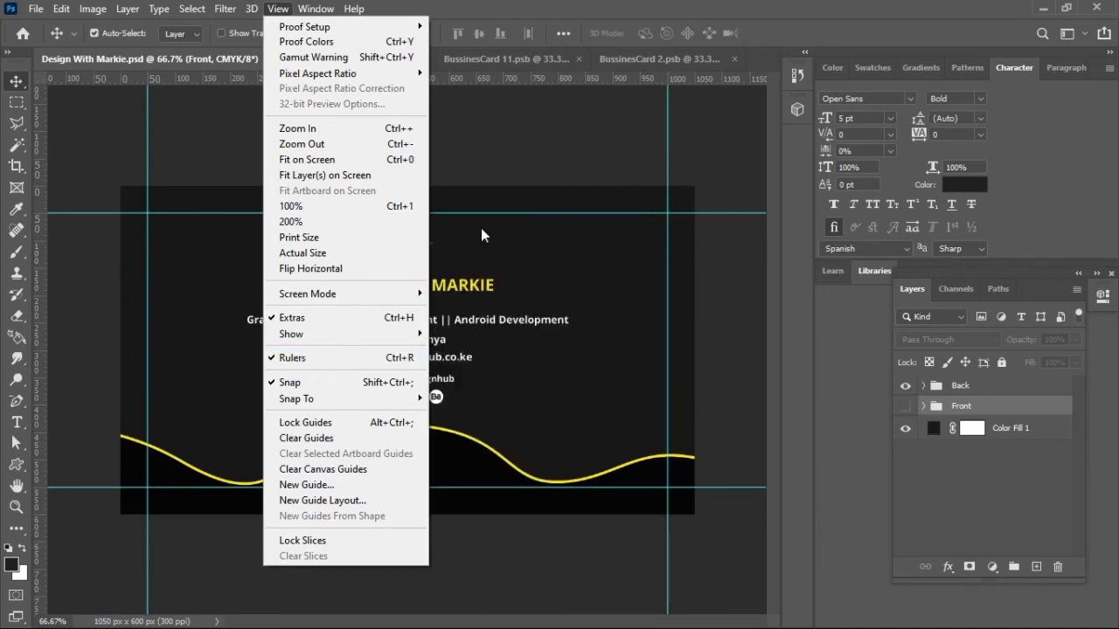
click(575, 129)
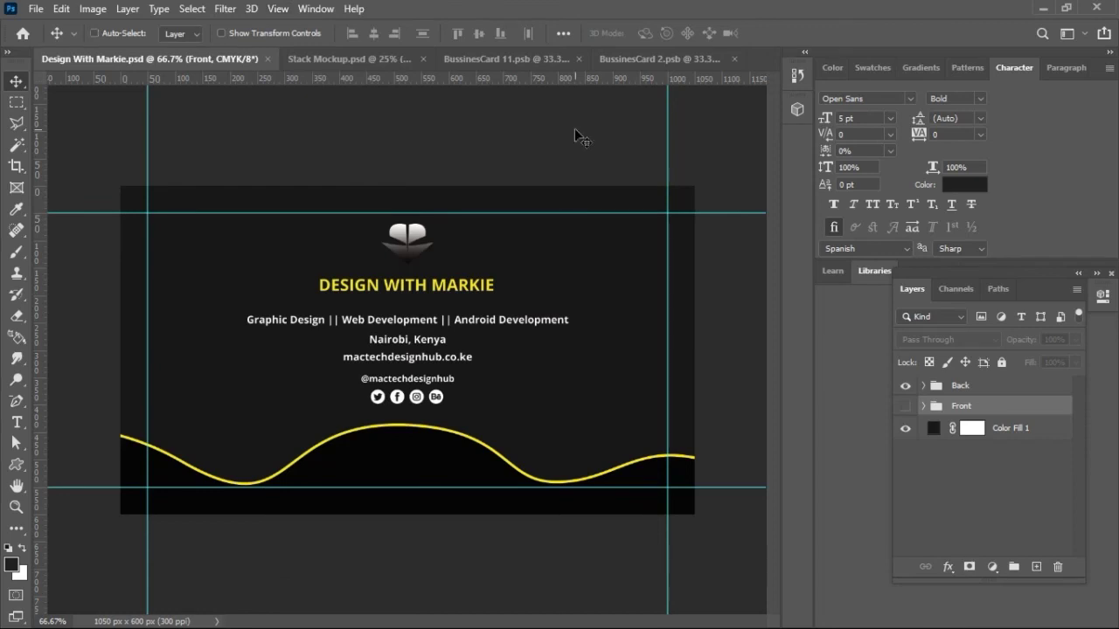
Step: Turn the rulers off with Ctrl+R
key(ctrl+r)
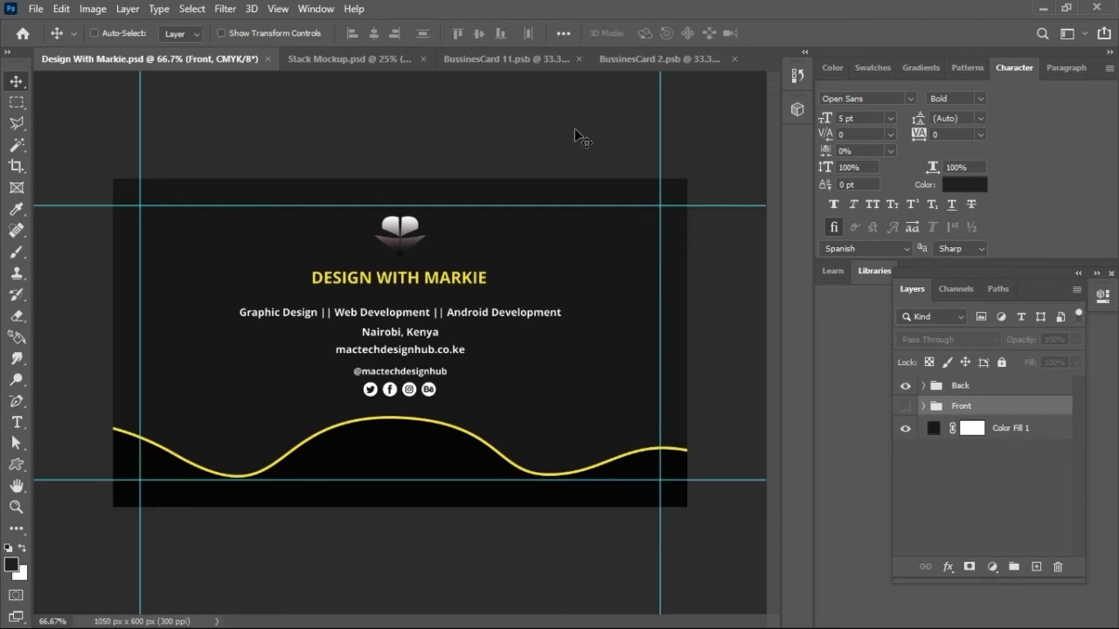
key(ctrl+r)
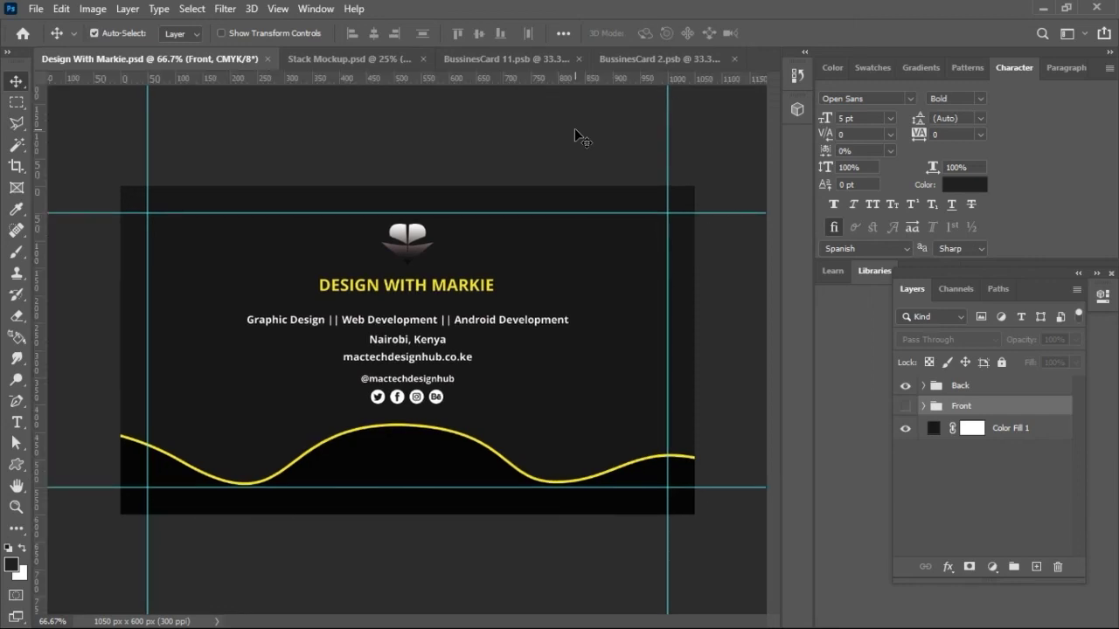
key(ctrl+r)
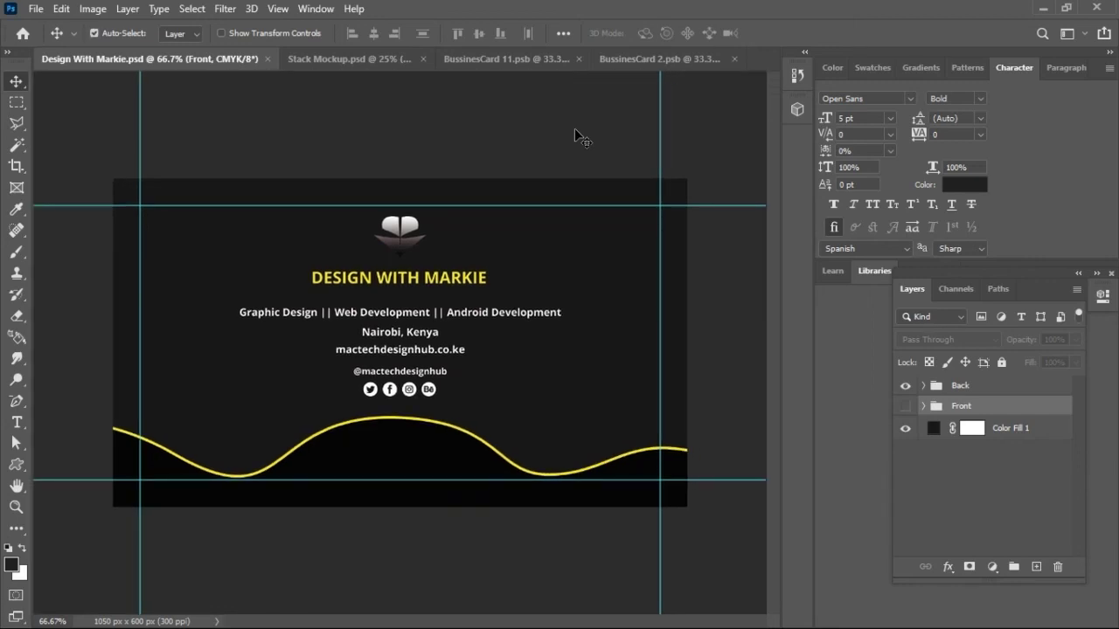